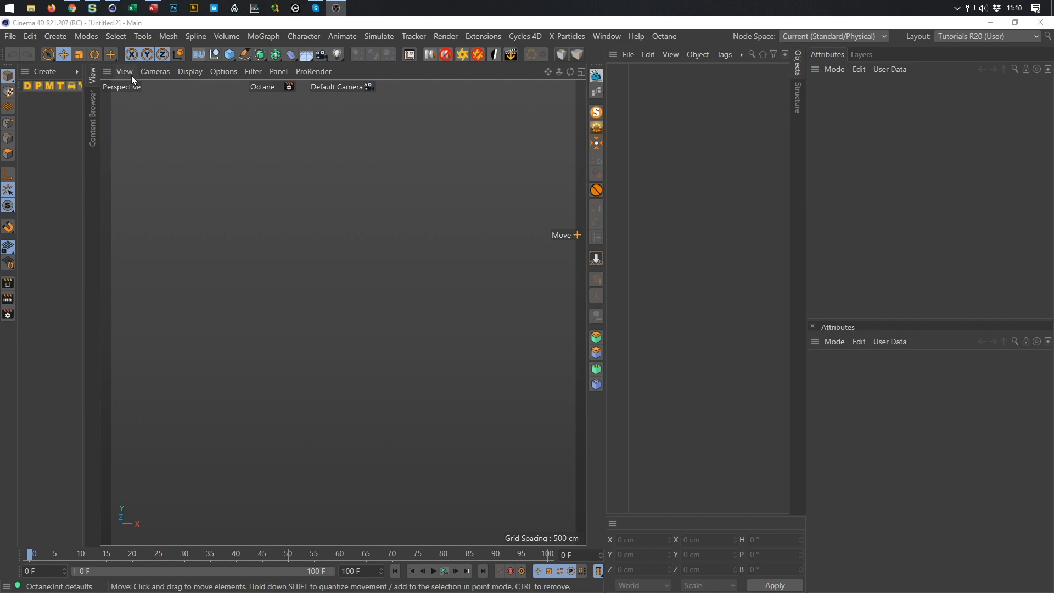
Switch to Chrome and play the Gummy Tron reference animation on Instagram to study its tube shapes and motion
click(72, 9)
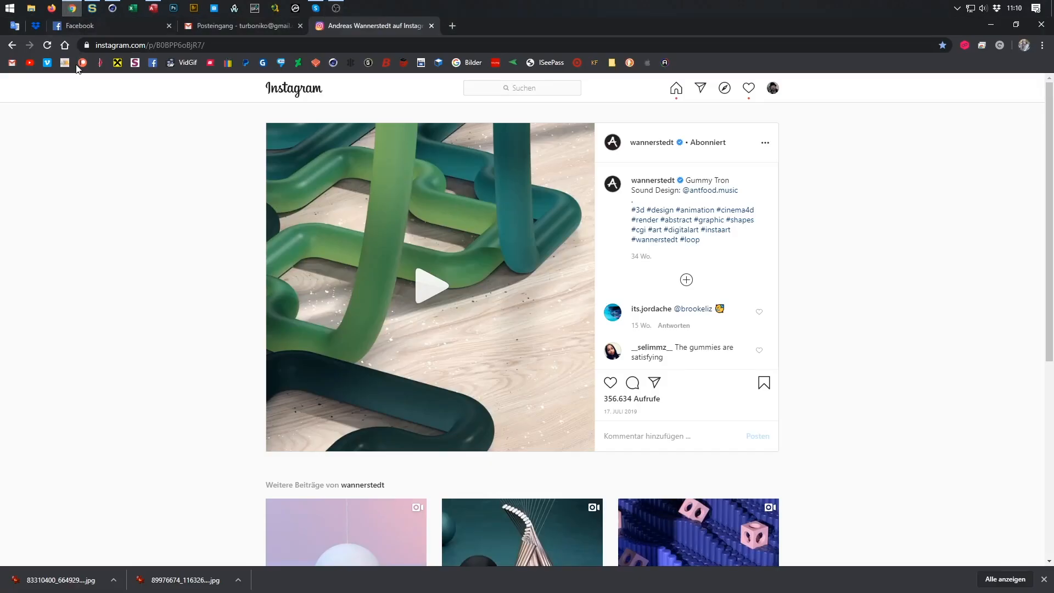
click(432, 297)
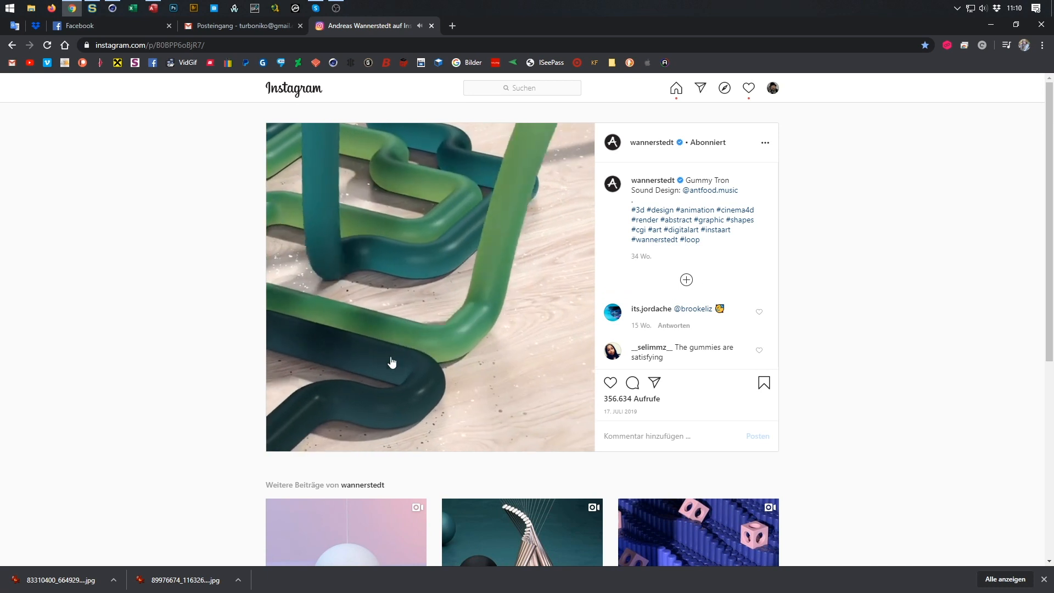
click(444, 361)
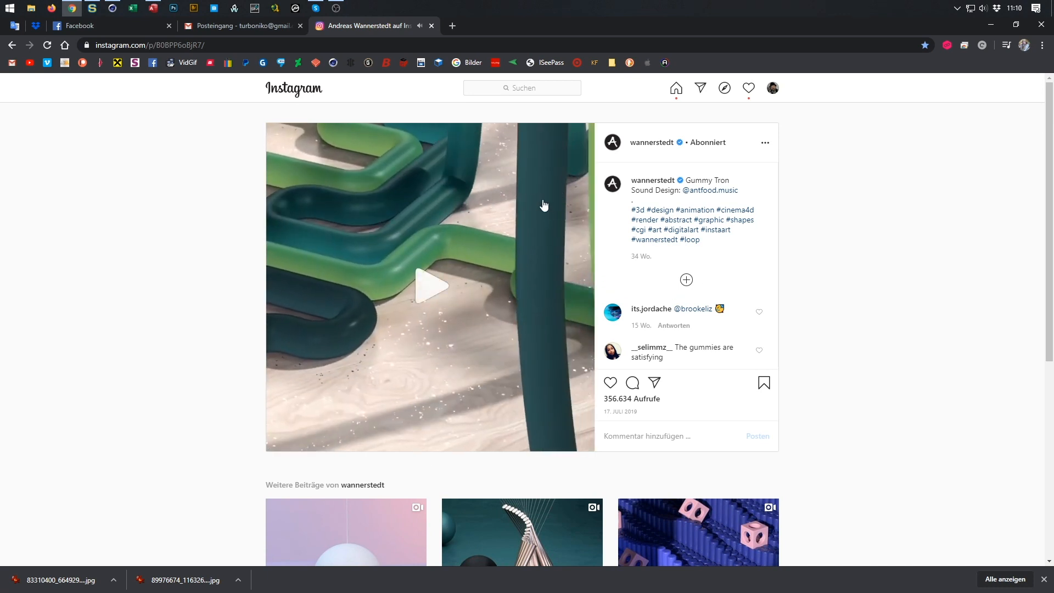
click(423, 286)
click(423, 286)
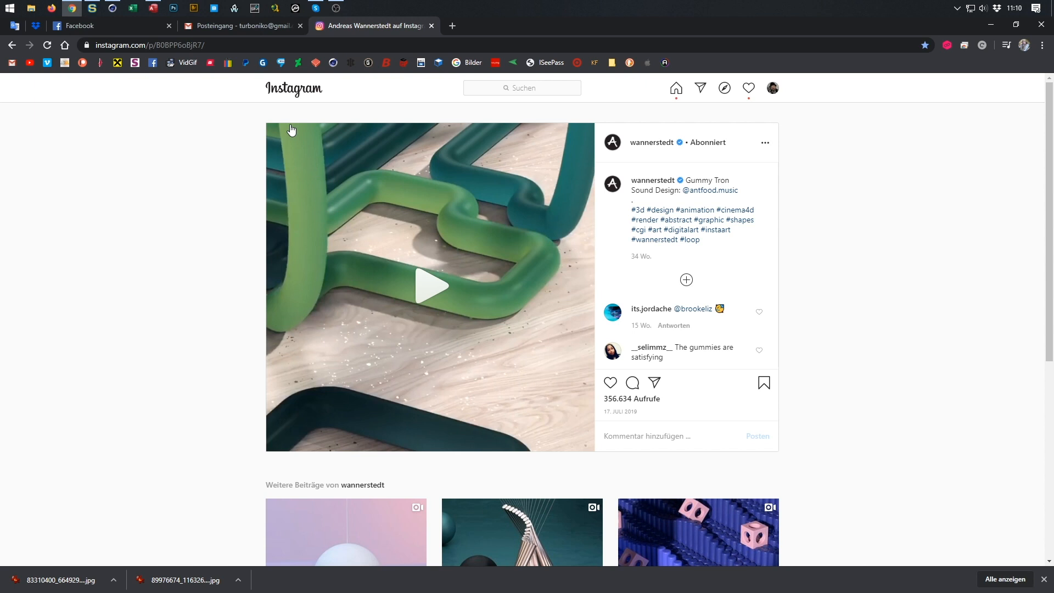
Switch to Cinema 4D and add a plane primitive to the empty scene
click(117, 10)
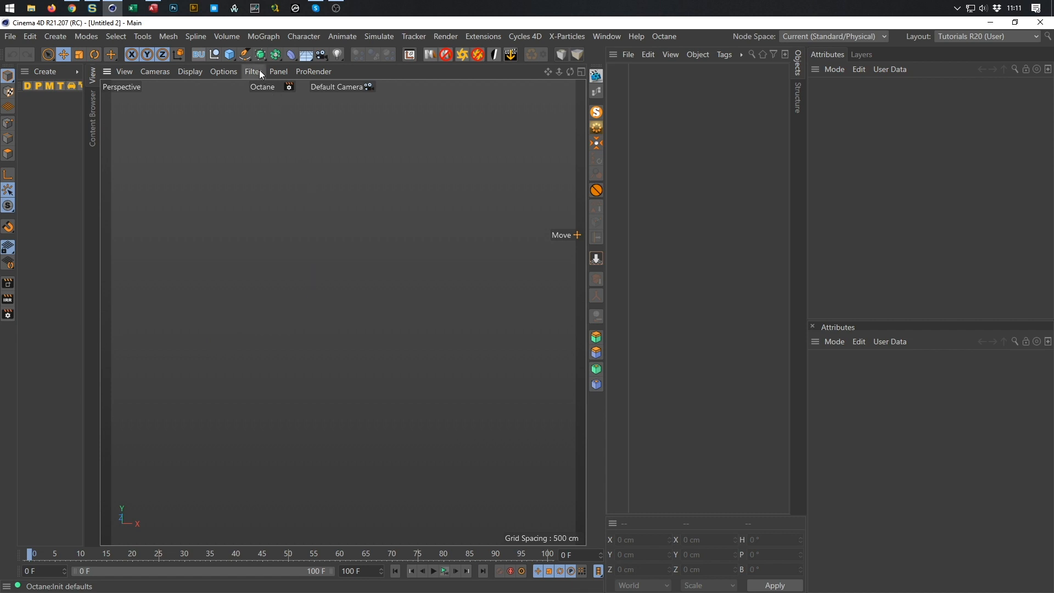
click(231, 55)
click(339, 91)
alt+drag(338, 298, 294, 257)
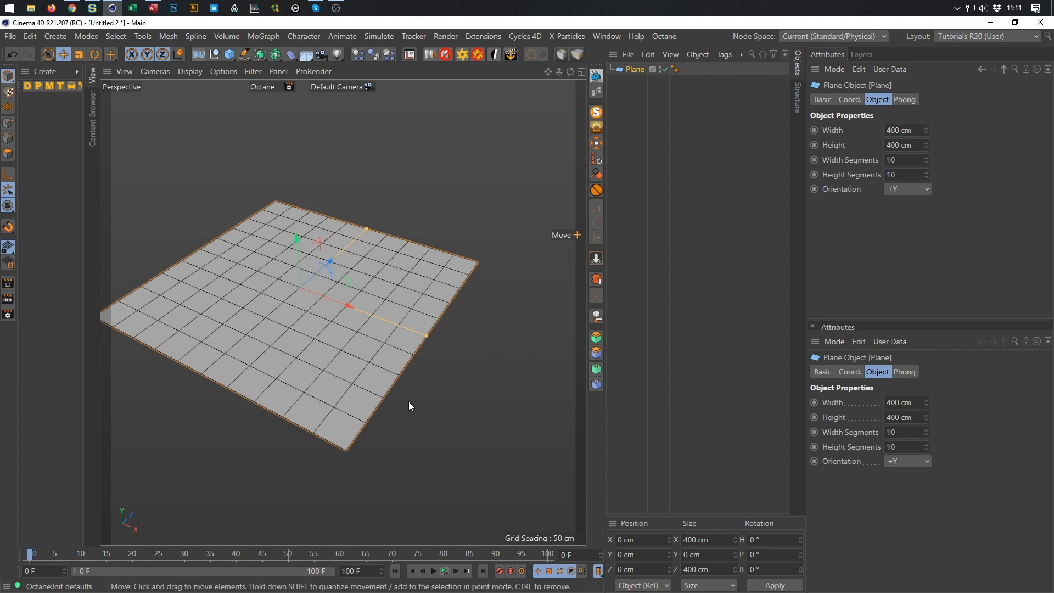
alt+middle_drag(326, 294, 355, 305)
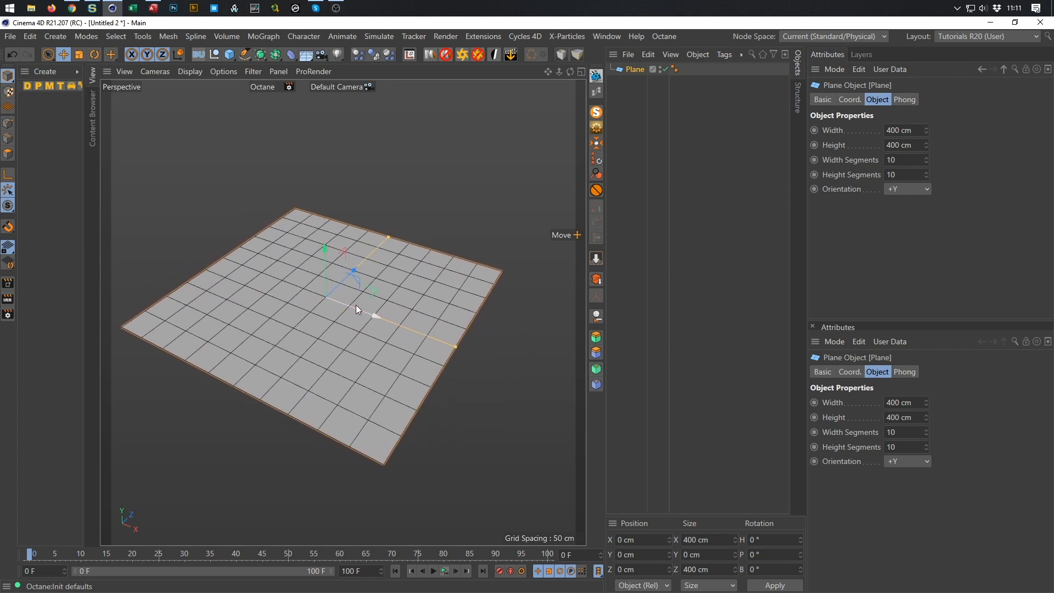
Set the plane's width and height segments to 7
click(923, 160)
text(7)
key(Tab)
text(7)
key(Return)
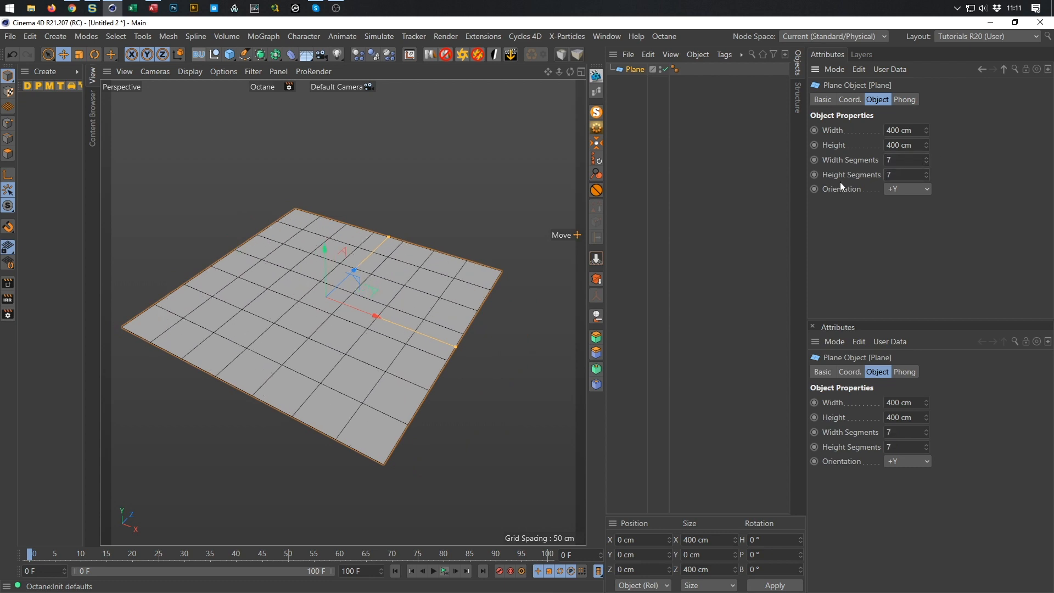
Set the plane's width segments and height segments to 6
click(902, 160)
text(6)
key(Tab)
text(6)
key(Return)
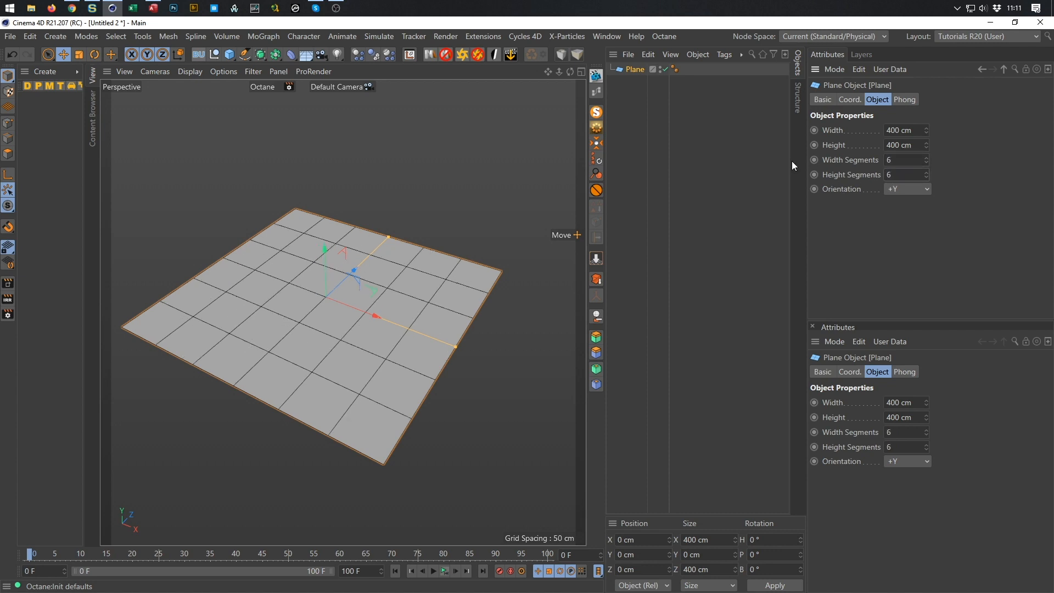
alt+drag(323, 231, 371, 221)
Make the plane editable and display it in a full-size top view
click(632, 68)
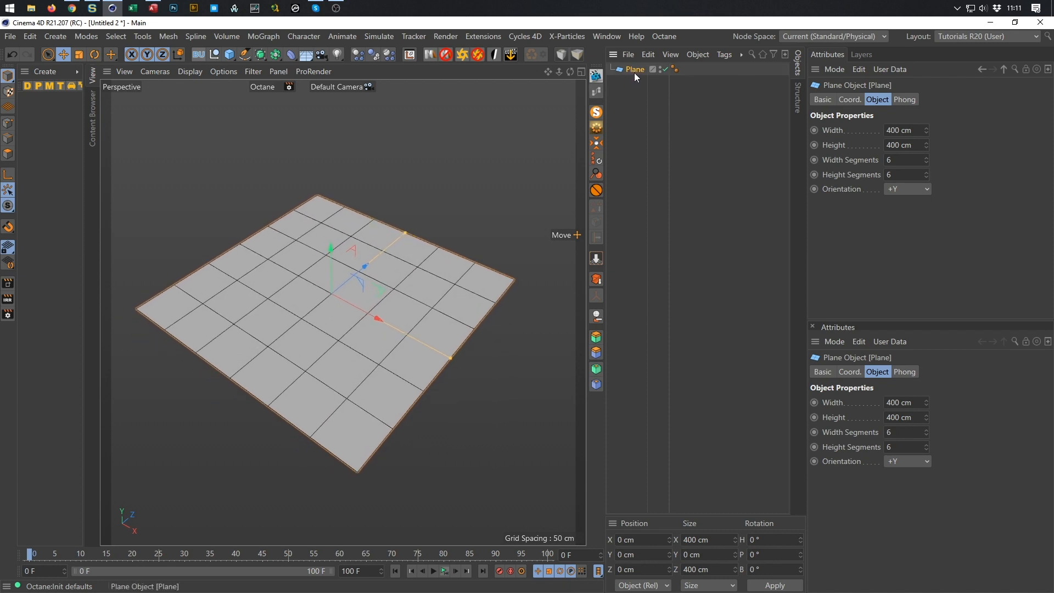
key(c)
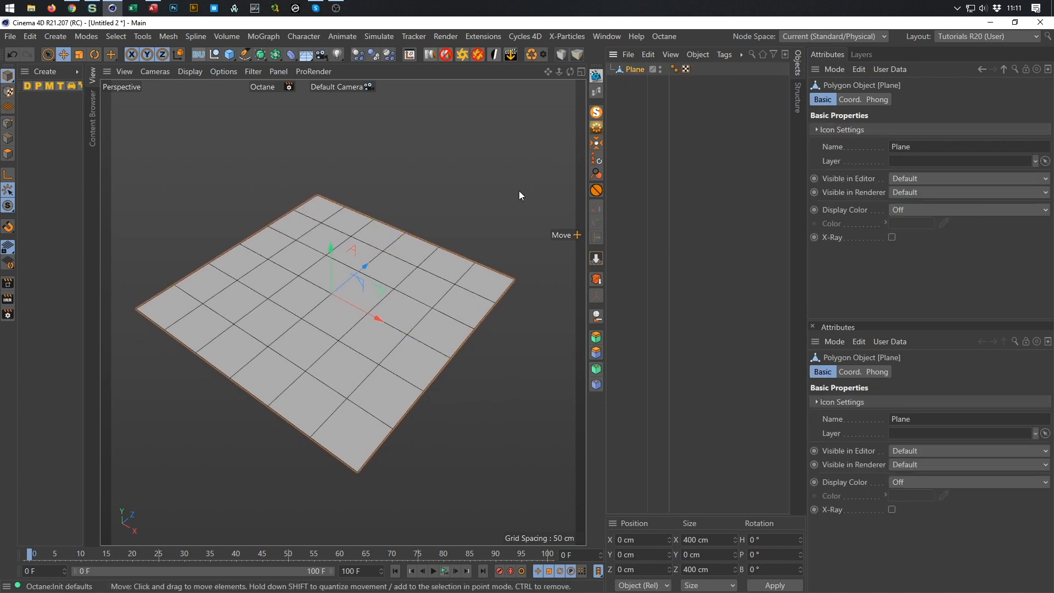
key(F5)
middle_click(442, 183)
alt+right_drag(310, 260, 330, 242)
alt+middle_drag(331, 230, 316, 187)
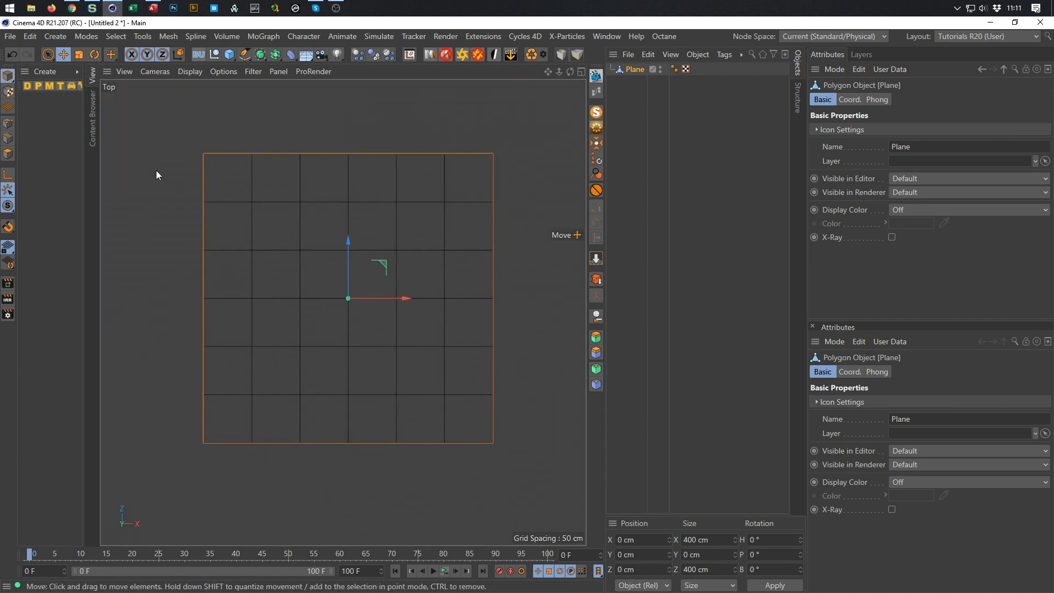
Activate the Path Selection tool in edge mode for the plane
click(10, 137)
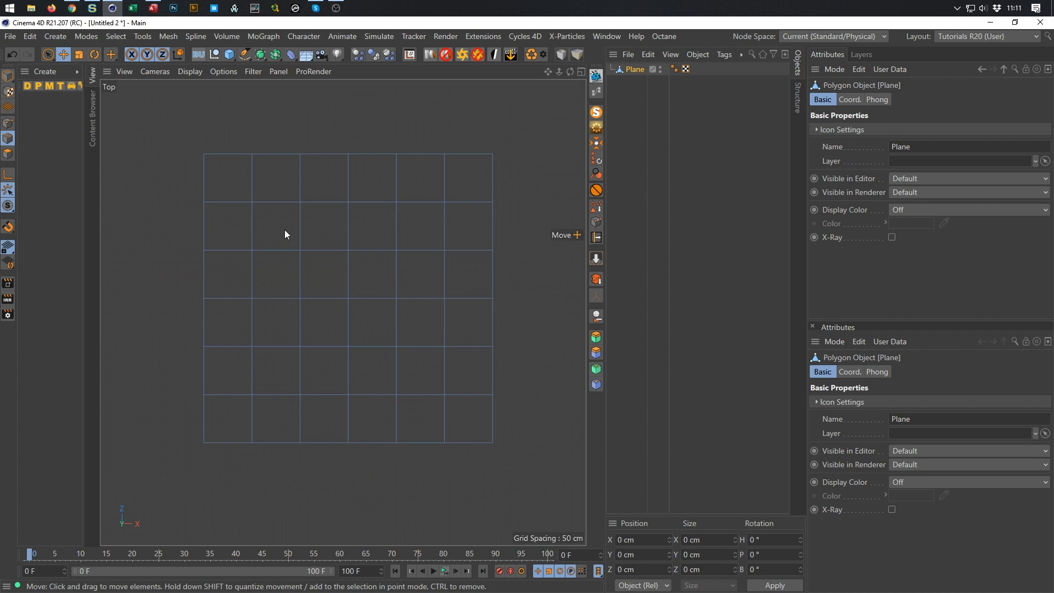
key(u)
key(m)
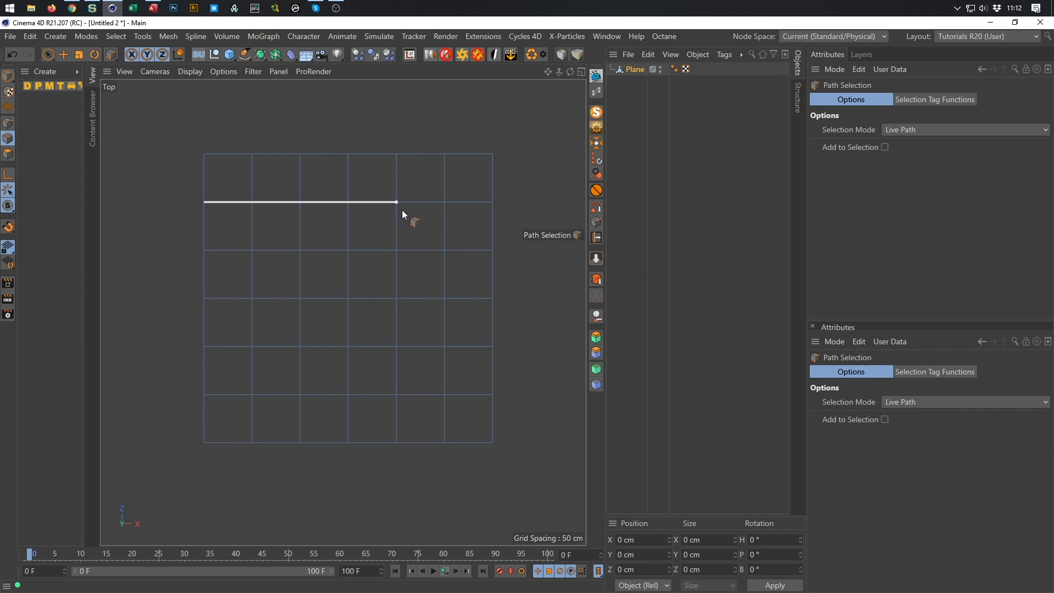
Try path-selecting a spiral of edges that runs inward from the plane's left border and ends inside the grid
drag(393, 397, 294, 389)
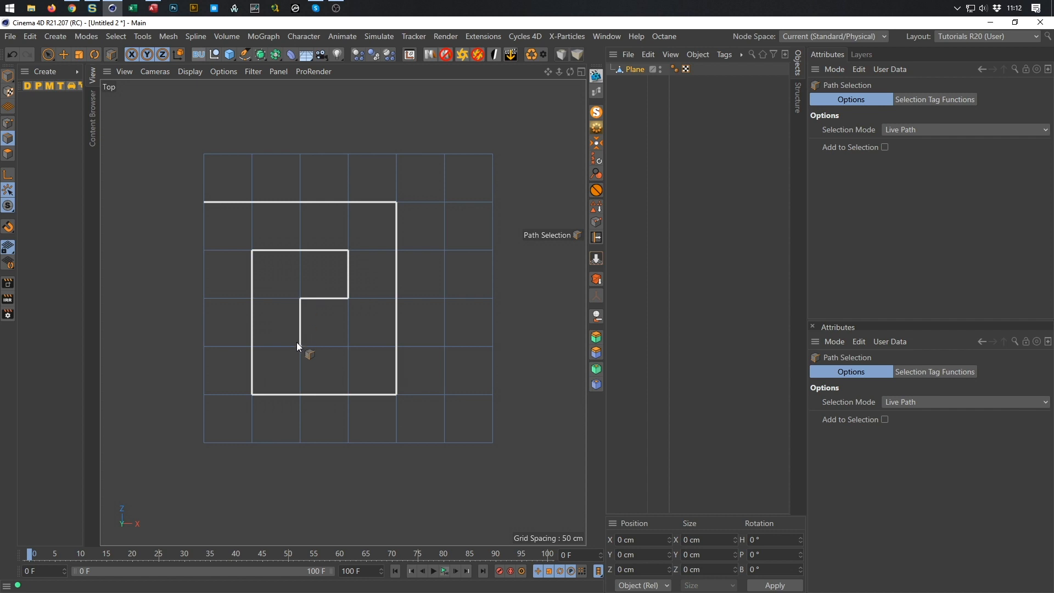
drag(296, 341, 296, 341)
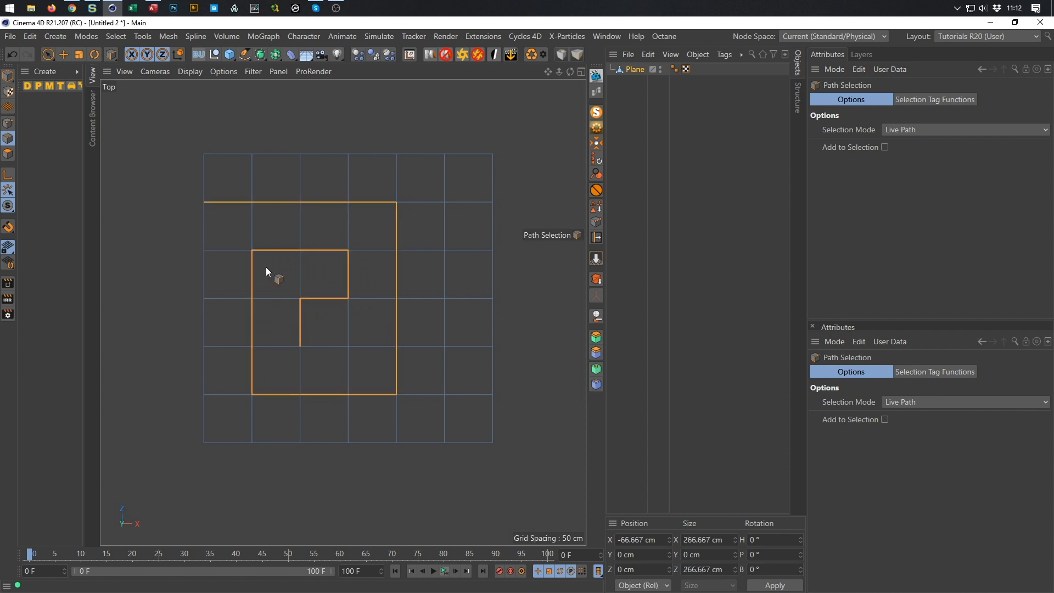
click(203, 204)
mouse_move(203, 204)
mouse_down()
mouse_move(472, 220)
mouse_move(450, 398)
mouse_move(333, 405)
mouse_up()
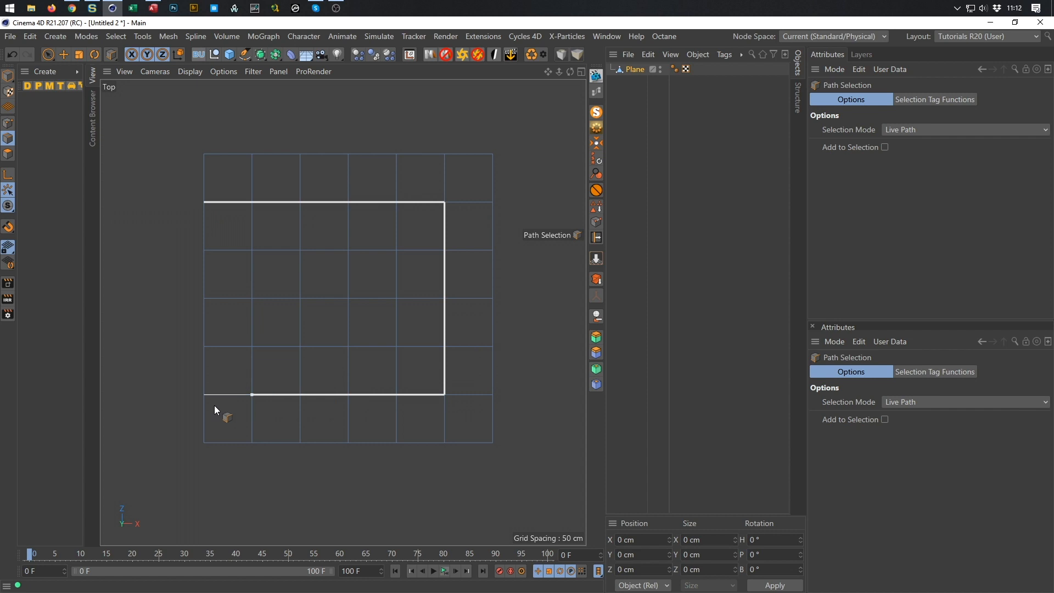
mouse_move(269, 388)
mouse_down()
mouse_move(259, 256)
mouse_move(387, 259)
mouse_up()
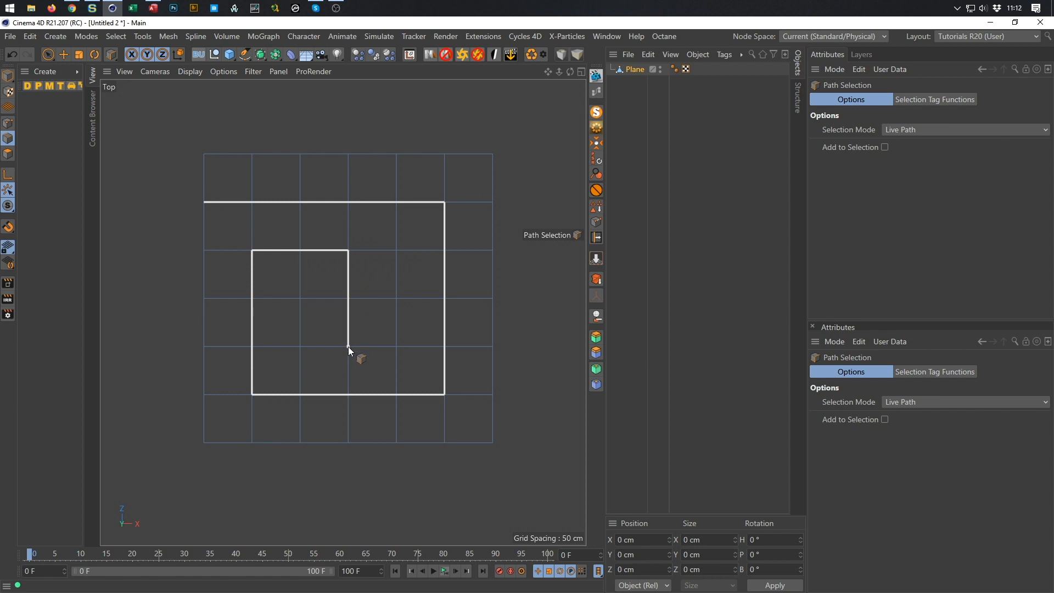
mouse_move(347, 338)
mouse_down()
mouse_move(349, 313)
mouse_move(226, 266)
mouse_up()
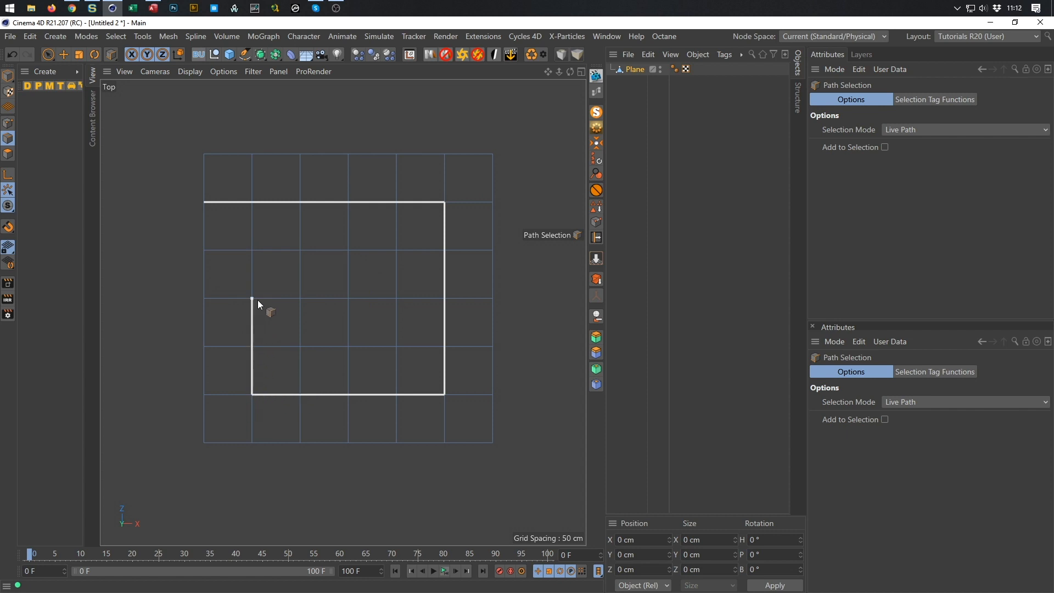
drag(371, 305, 282, 307)
drag(378, 323, 252, 323)
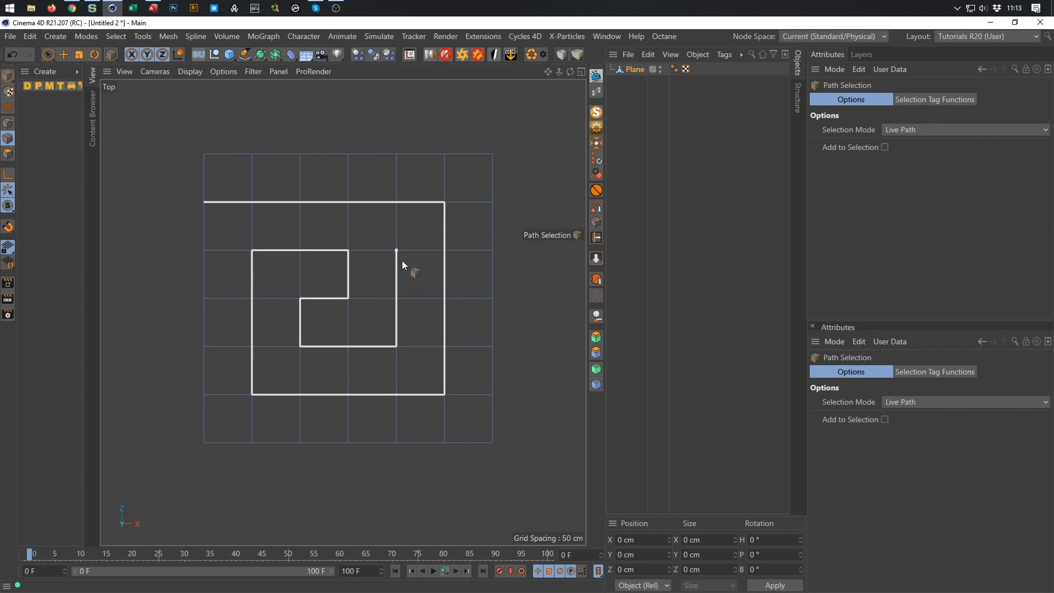
drag(400, 264, 401, 264)
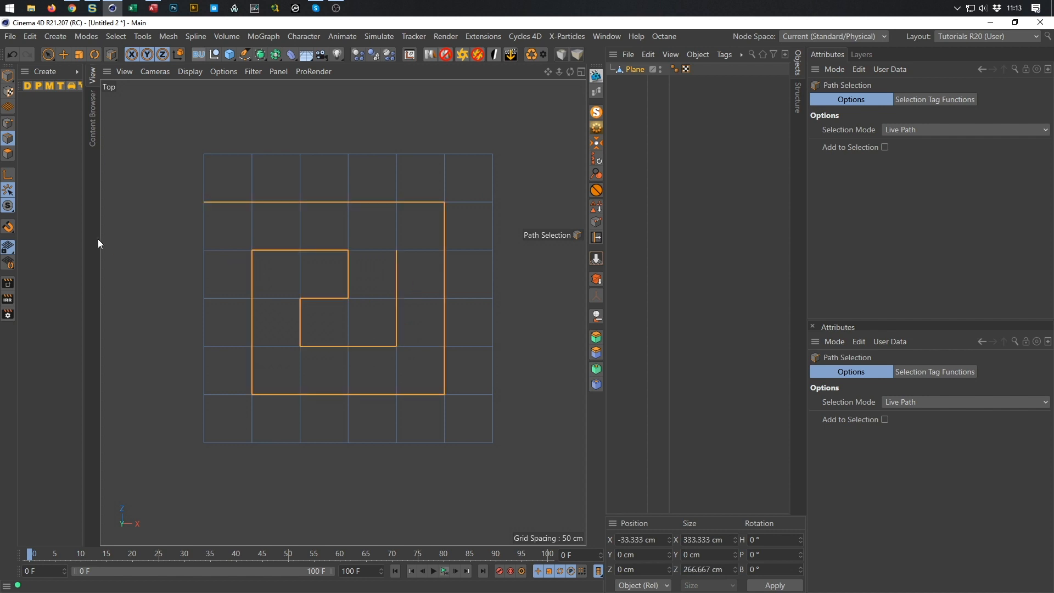
Try path-selecting a spiral of edges that both starts and ends on the plane's left border
mouse_move(206, 201)
mouse_down()
mouse_move(457, 229)
mouse_move(443, 443)
mouse_move(253, 441)
mouse_move(259, 326)
mouse_up()
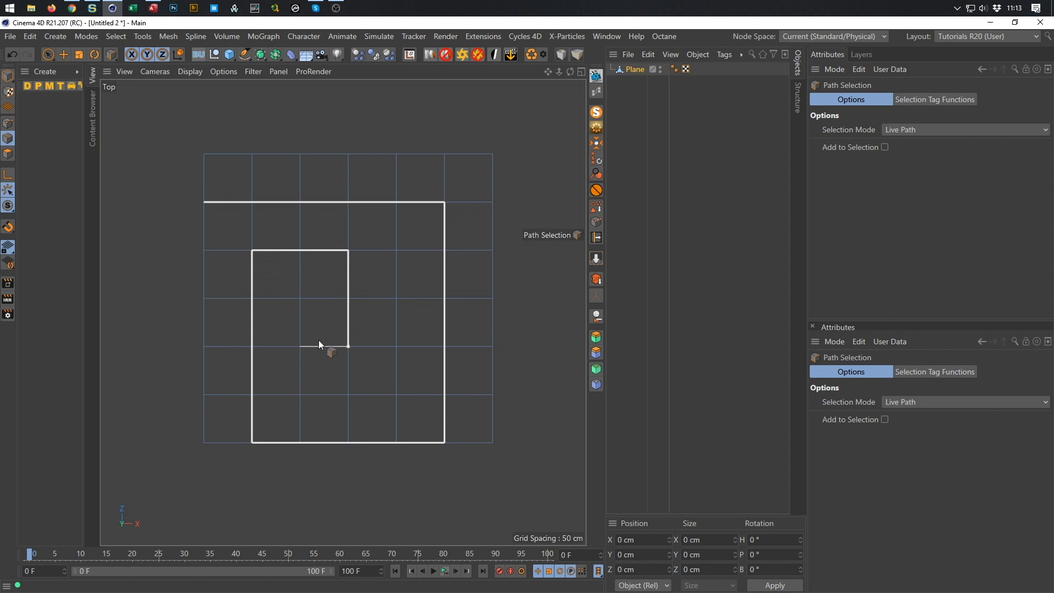
mouse_move(300, 356)
mouse_down()
mouse_move(300, 393)
mouse_move(391, 396)
mouse_up()
drag(339, 260, 243, 304)
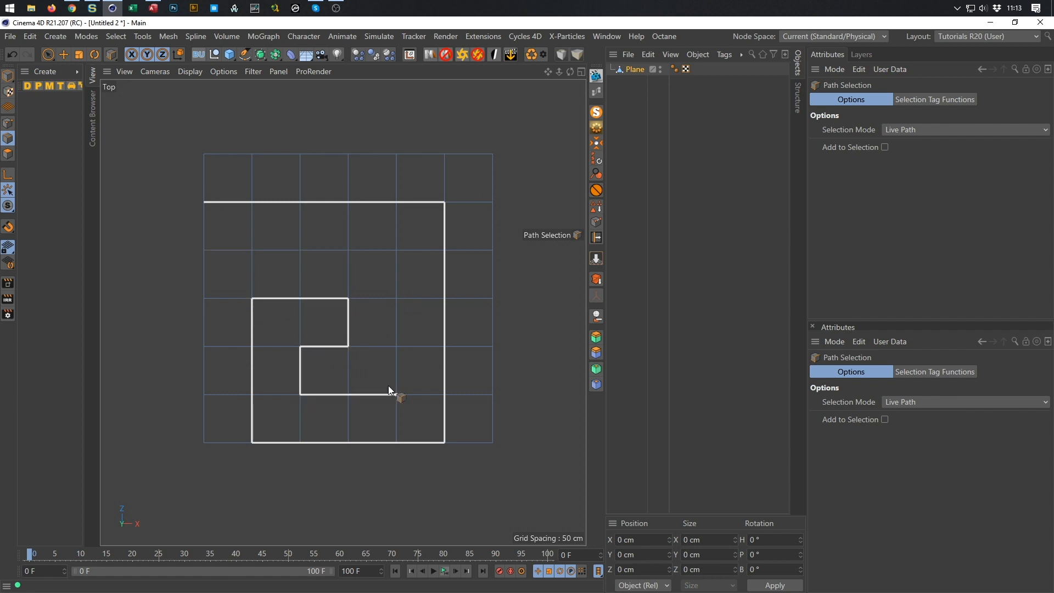
drag(396, 258, 220, 253)
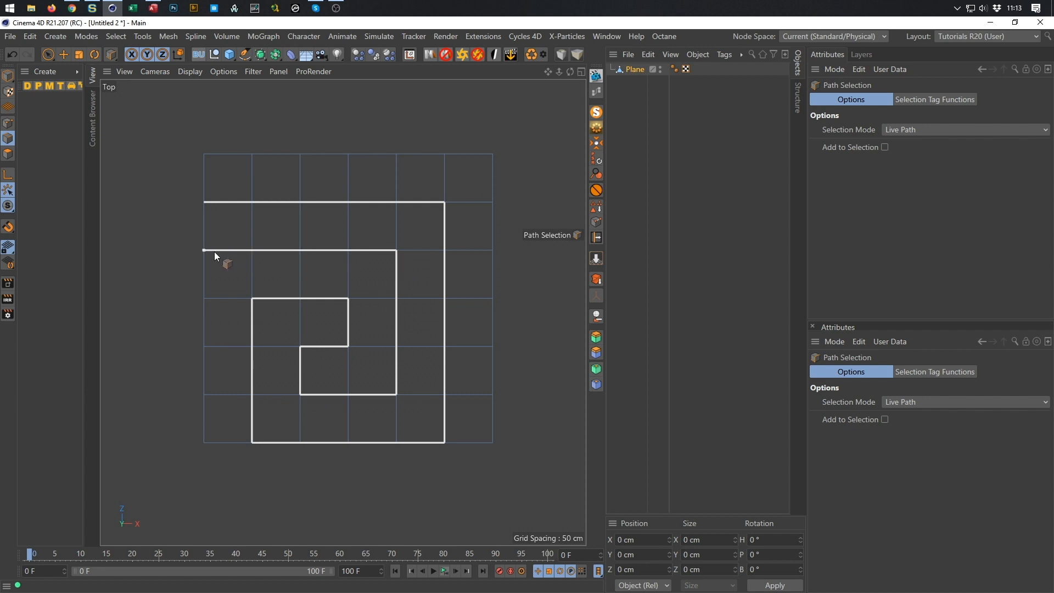
drag(214, 251, 215, 246)
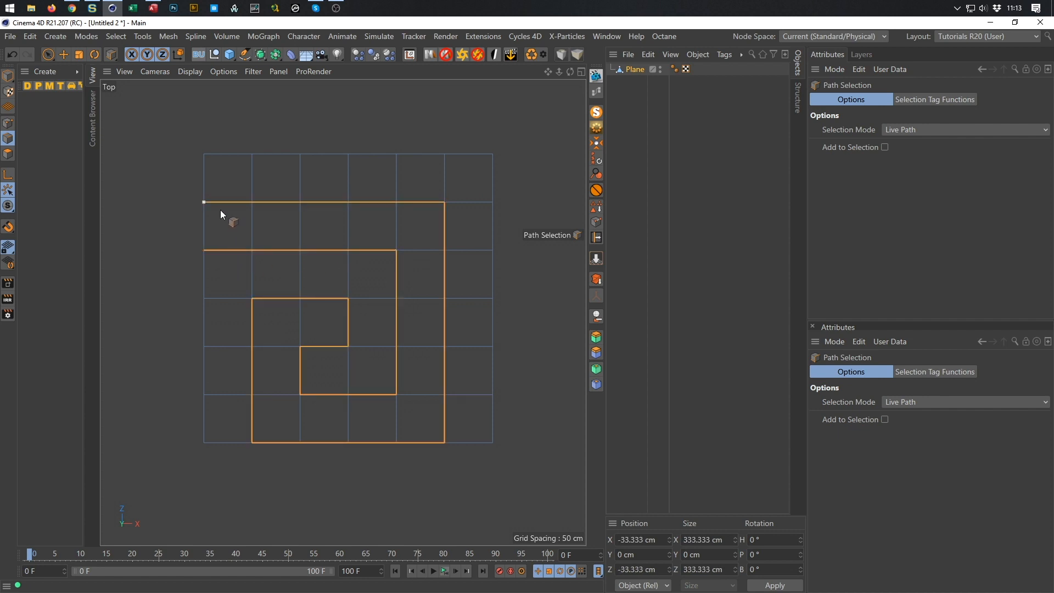
Path-select one continuous spiral of edges from the plane's left border, around its centre, and out to its right border
drag(199, 203, 414, 215)
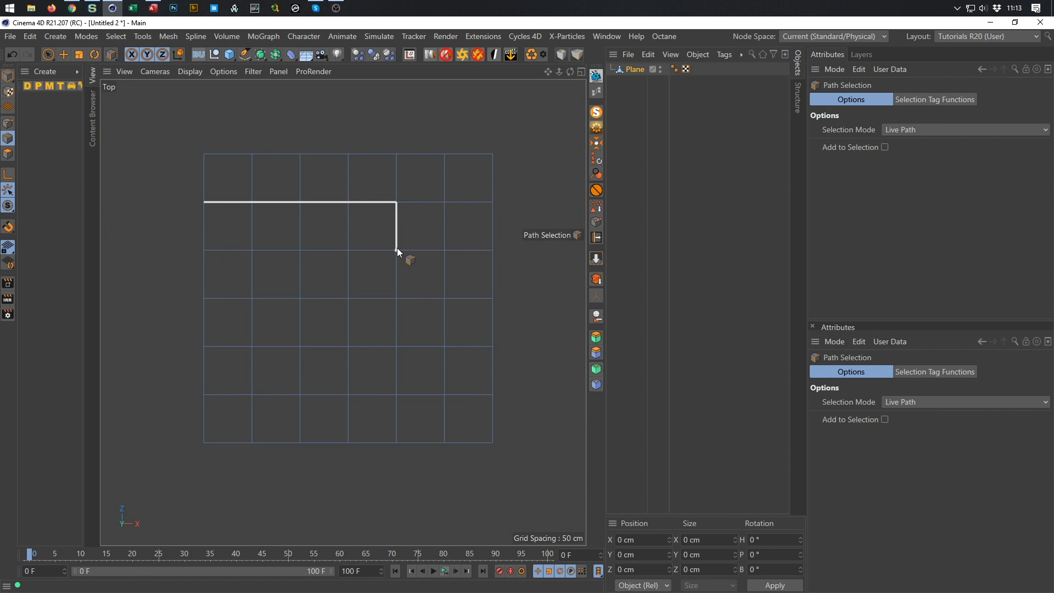
drag(397, 249, 394, 369)
drag(348, 255, 254, 245)
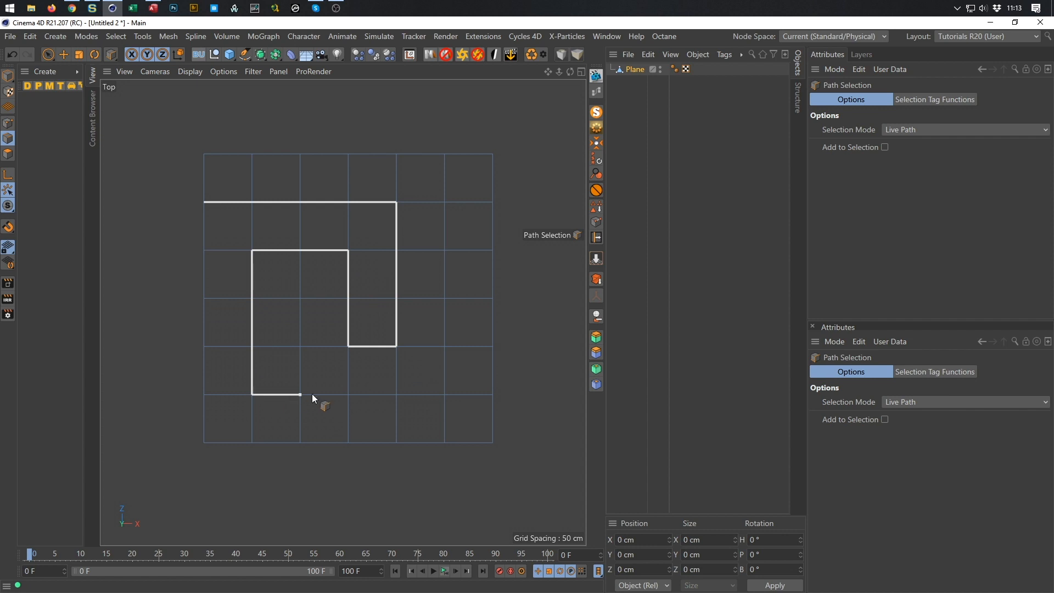
mouse_move(486, 392)
mouse_down()
mouse_move(443, 391)
mouse_move(458, 207)
mouse_move(518, 207)
mouse_up()
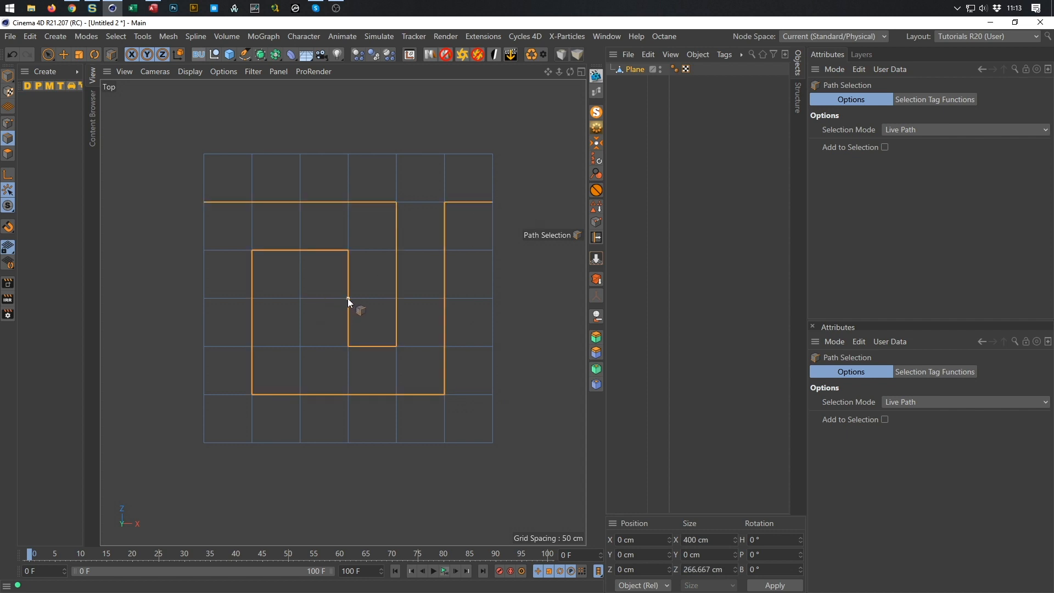
drag(350, 341, 365, 305)
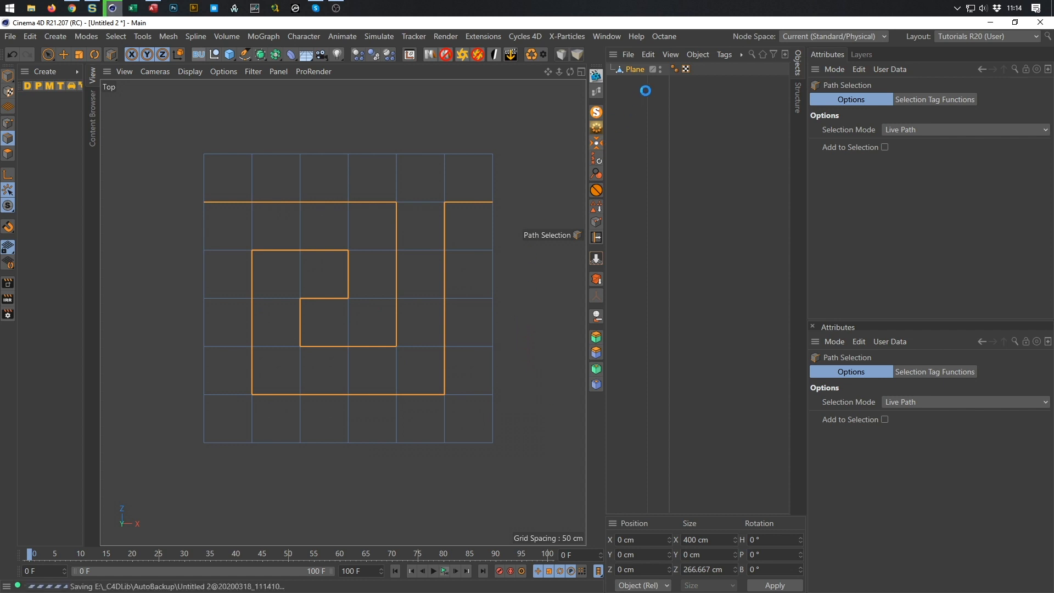
Store the selected edges in an edge selection tag and convert them to a spline with Edge to Spline
click(597, 207)
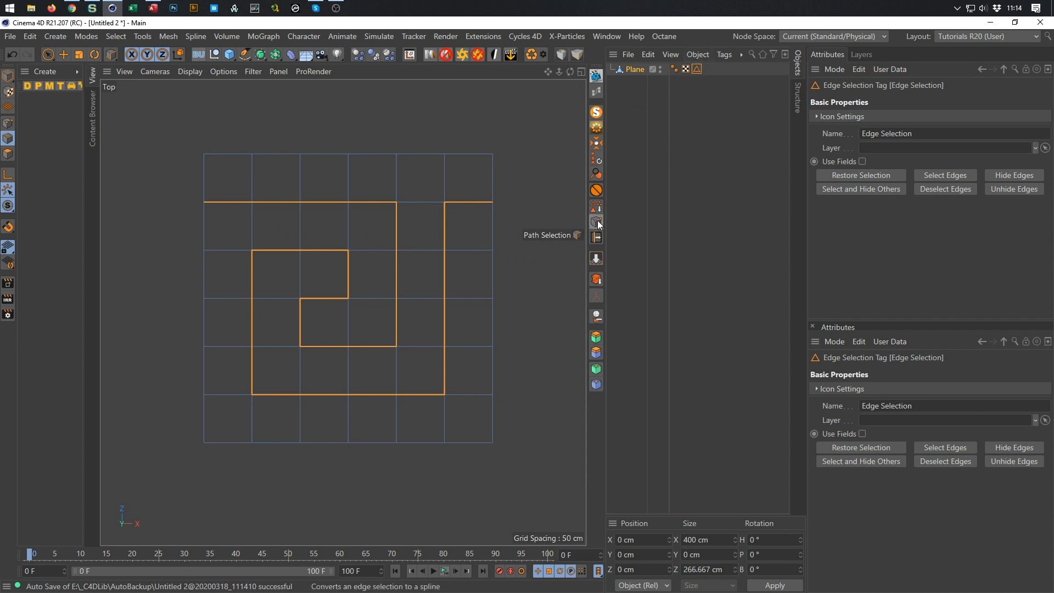
click(138, 38)
mouse_move(169, 36)
mouse_move(221, 260)
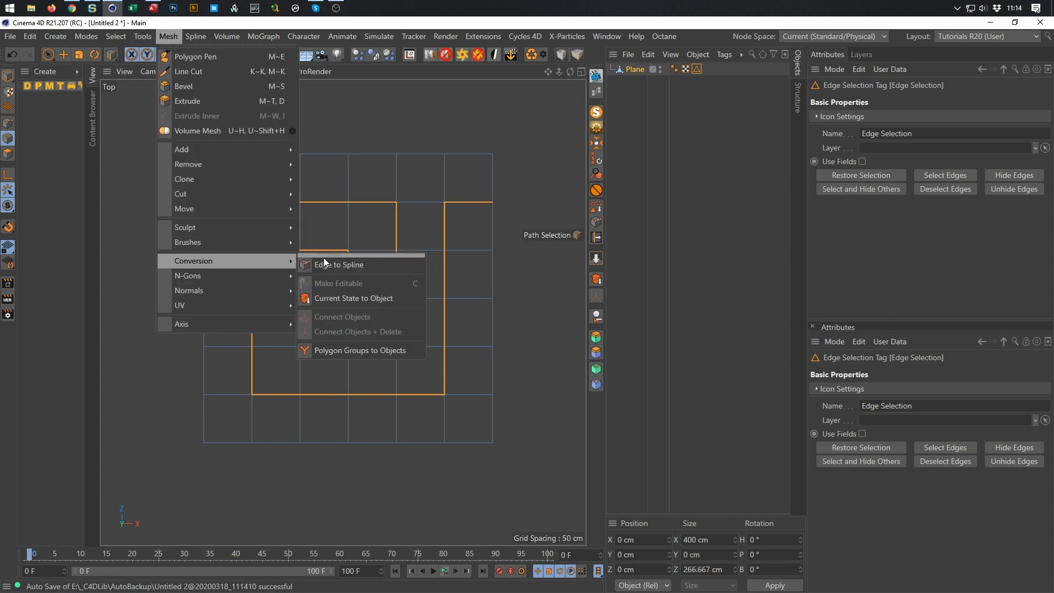
click(713, 27)
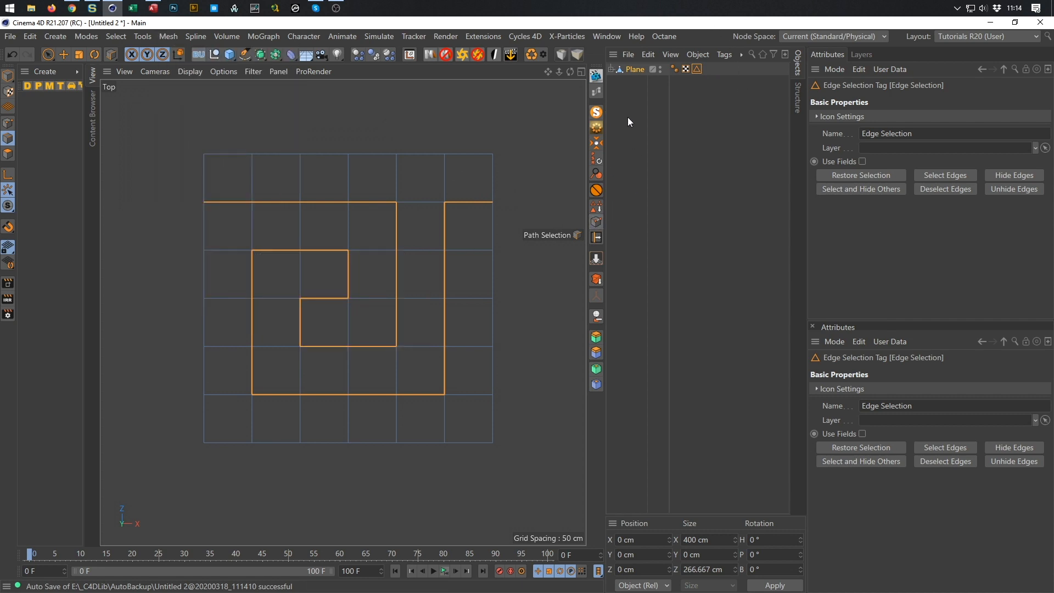
Move Plane.Spline out of the plane's hierarchy, hide the plane, and display the spline in the perspective view
click(611, 68)
drag(647, 80, 645, 130)
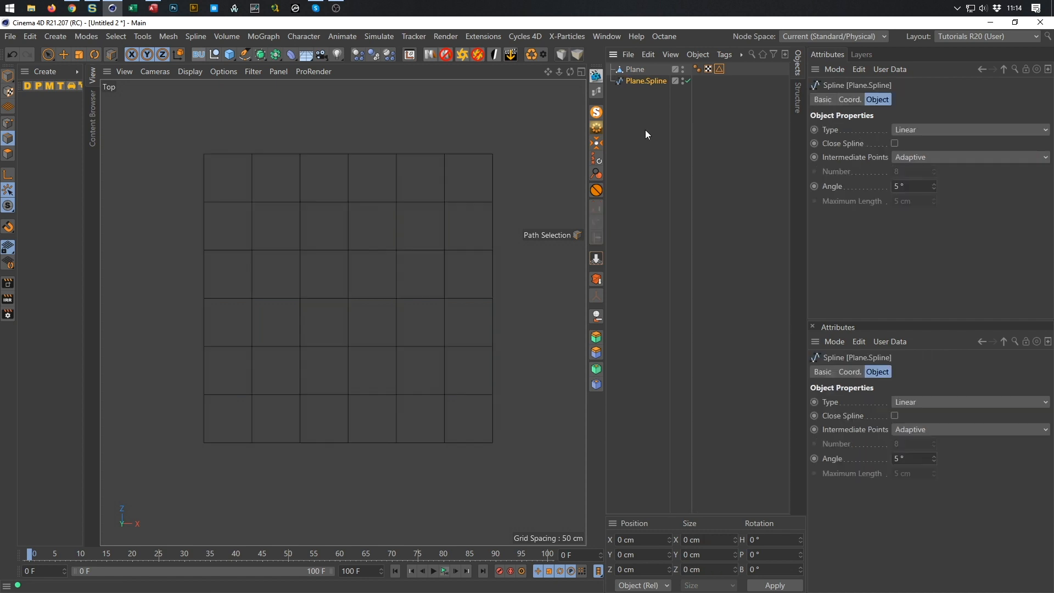
alt+double_click(683, 71)
middle_click(518, 281)
middle_click(226, 225)
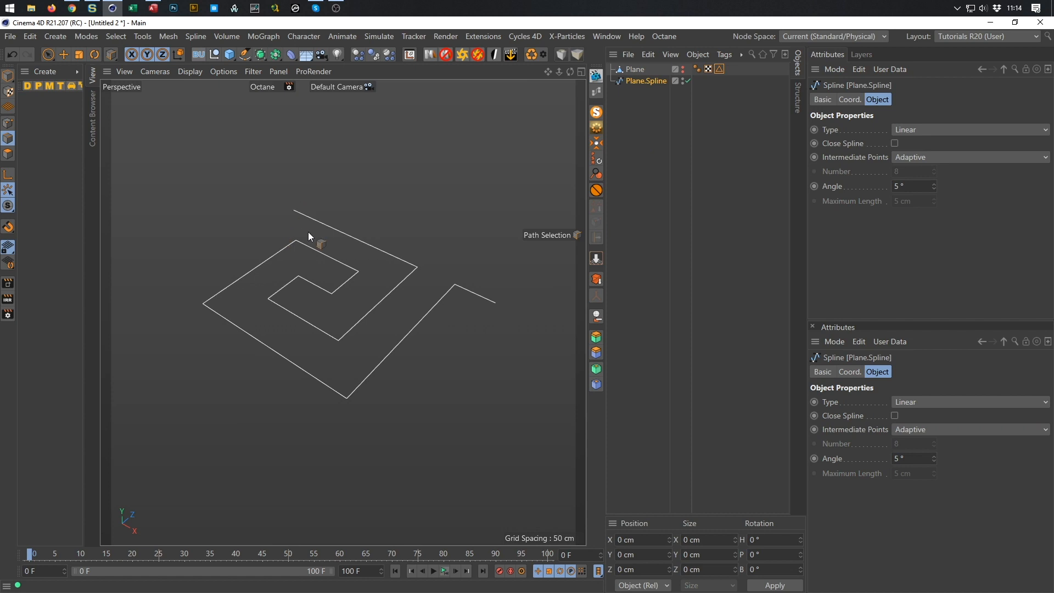
Save the scene on the Desktop under the file name Paste
key(ctrl+s)
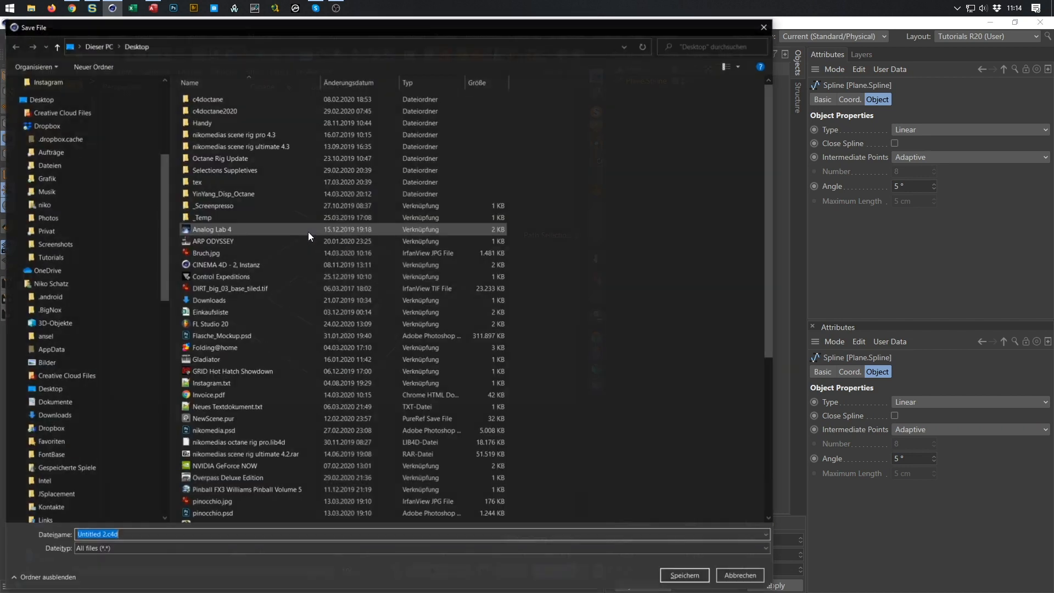
text(Paste)
key(Return)
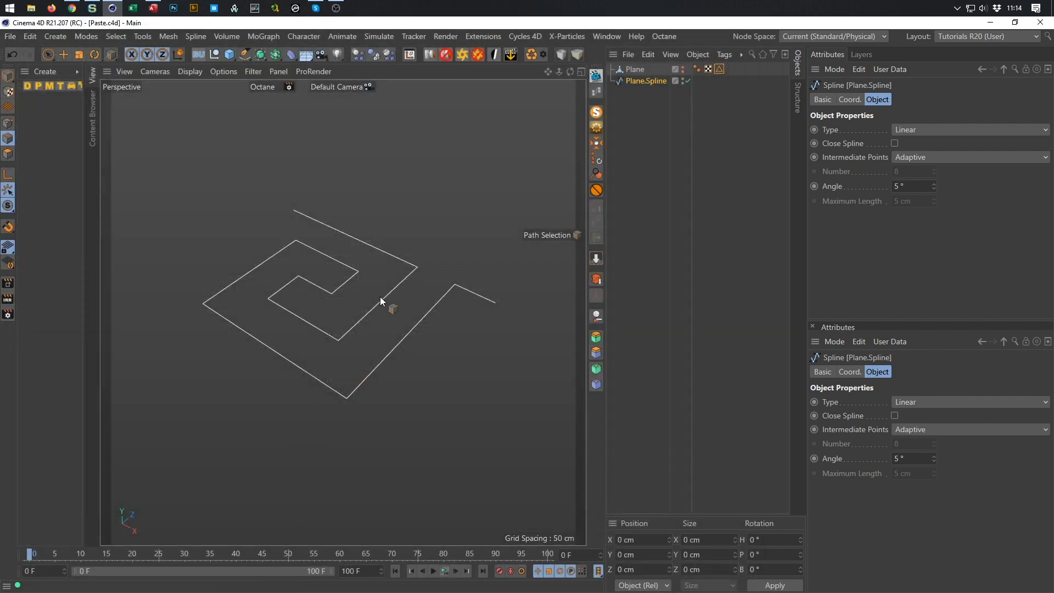
Inspect the points of the spiral spline by live-selecting along its path, and clear the selection again
click(9, 126)
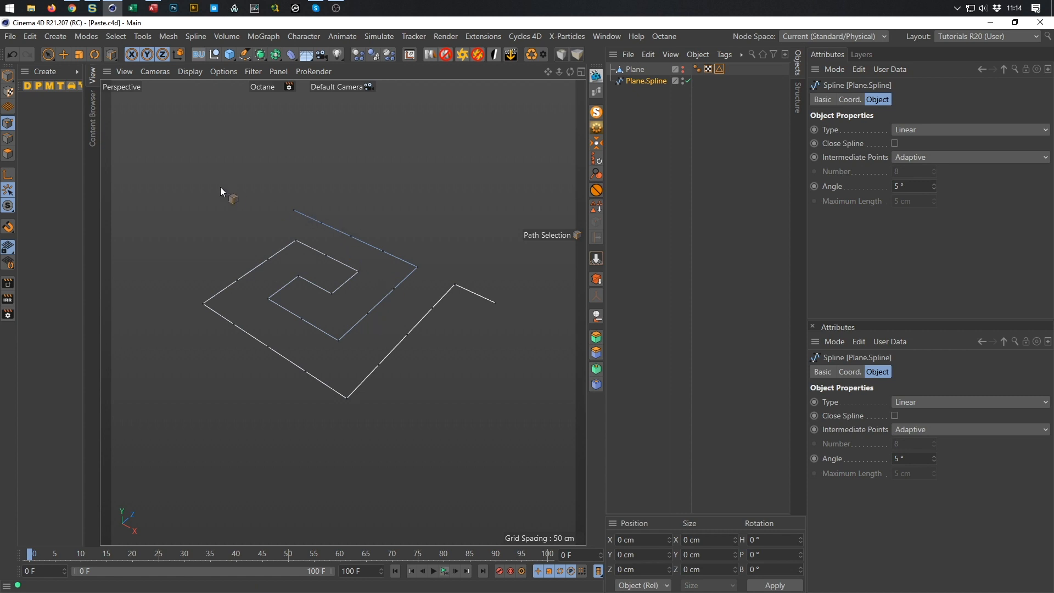
key(9)
mouse_move(320, 227)
mouse_down()
mouse_move(355, 235)
mouse_move(400, 302)
mouse_move(364, 325)
mouse_move(364, 315)
mouse_move(307, 323)
mouse_move(330, 283)
mouse_move(278, 264)
mouse_move(239, 284)
mouse_move(229, 309)
mouse_move(324, 410)
mouse_move(410, 390)
mouse_move(402, 352)
mouse_move(444, 308)
mouse_up()
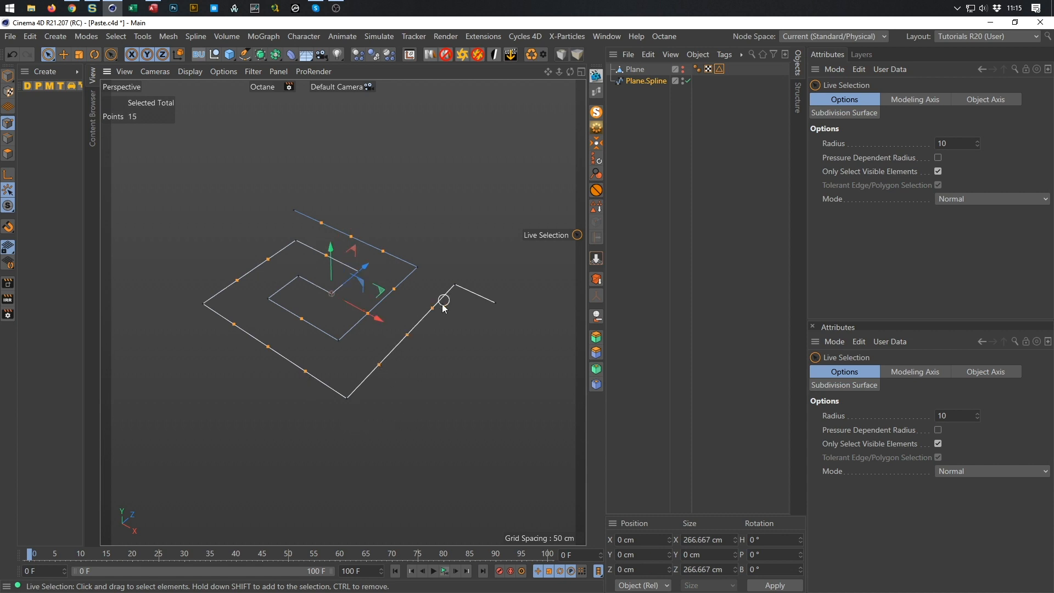
click(461, 409)
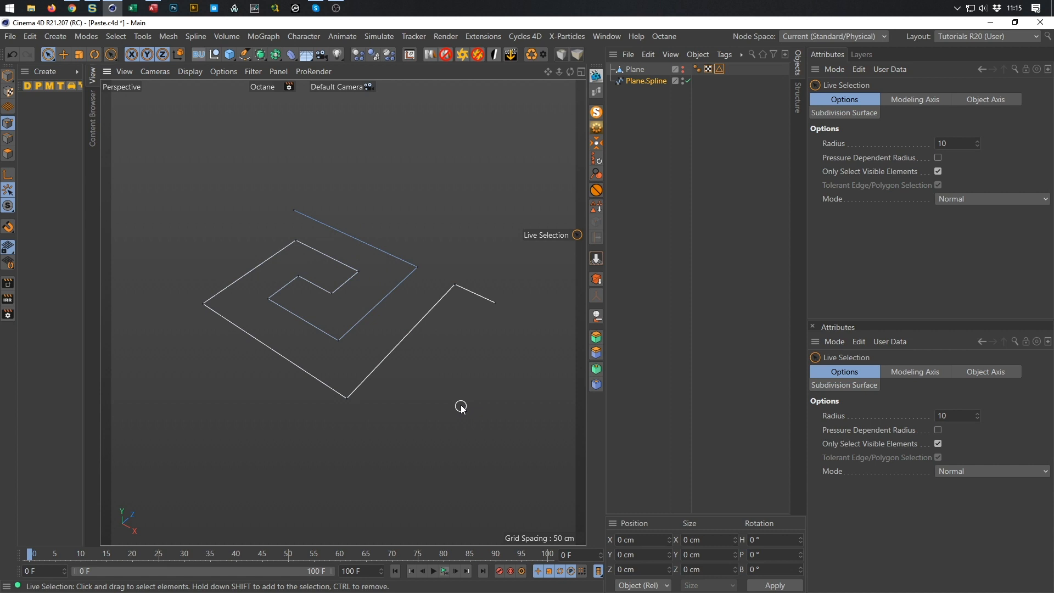
alt+drag(459, 402, 355, 328)
alt+right_drag(354, 328, 370, 317)
alt+drag(371, 317, 360, 315)
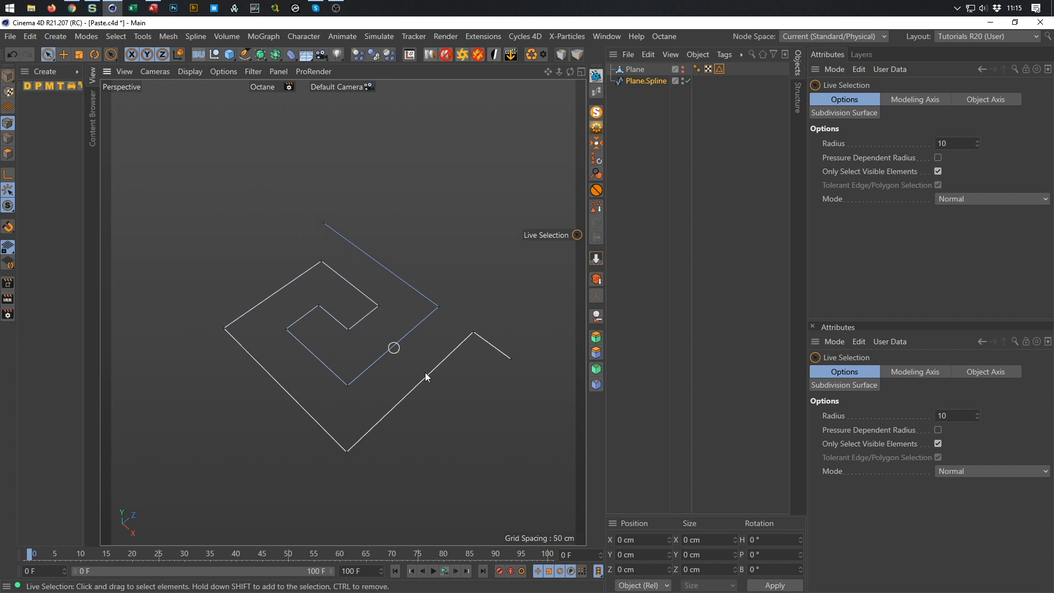
alt+middle_drag(458, 378, 401, 344)
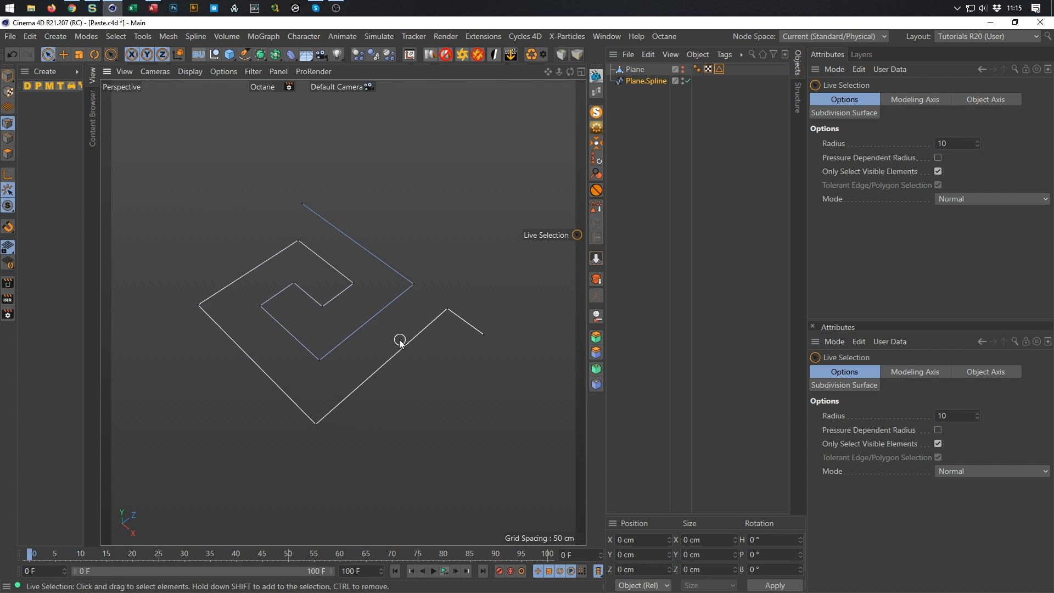
Set the project length to 300 frames and extend the preview range to the full 300 frames
click(362, 565)
text(3200)
key(BackSpace)
key(BackSpace)
key(BackSpace)
text(00)
key(Return)
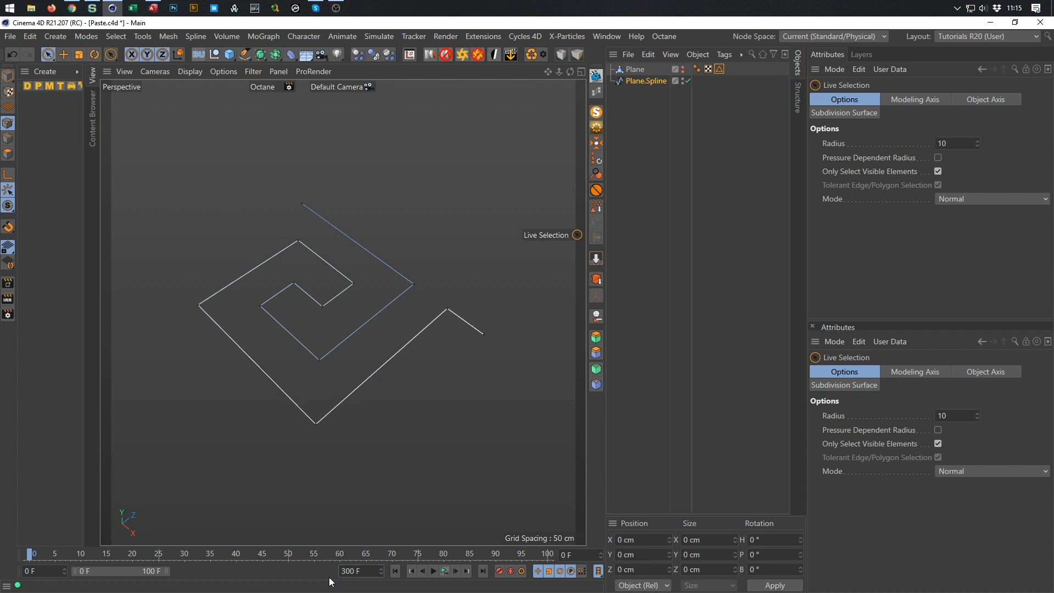
double_click(322, 572)
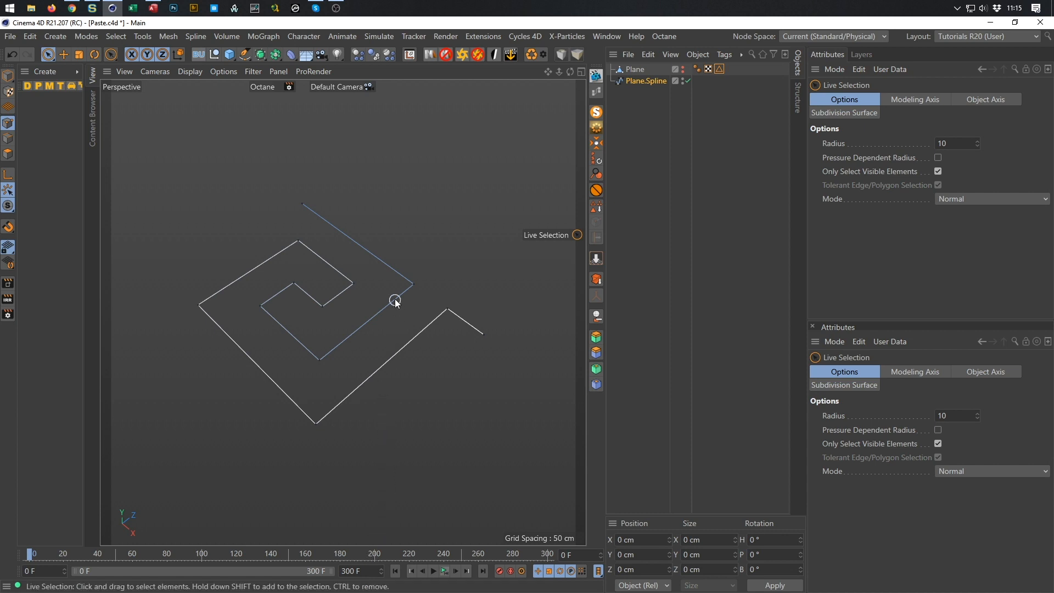
Duplicate Plane.Spline in the top view 400 cm along negative X and place the copy below the original in the object hierarchy
alt+middle_drag(359, 267, 348, 254)
alt+drag(347, 254, 379, 259)
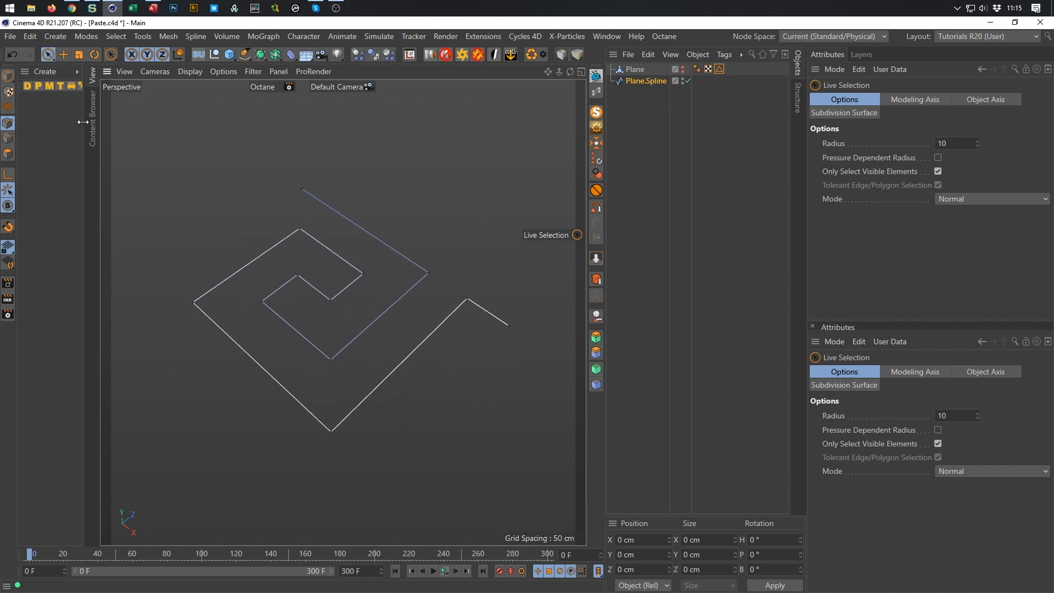
click(7, 76)
click(645, 81)
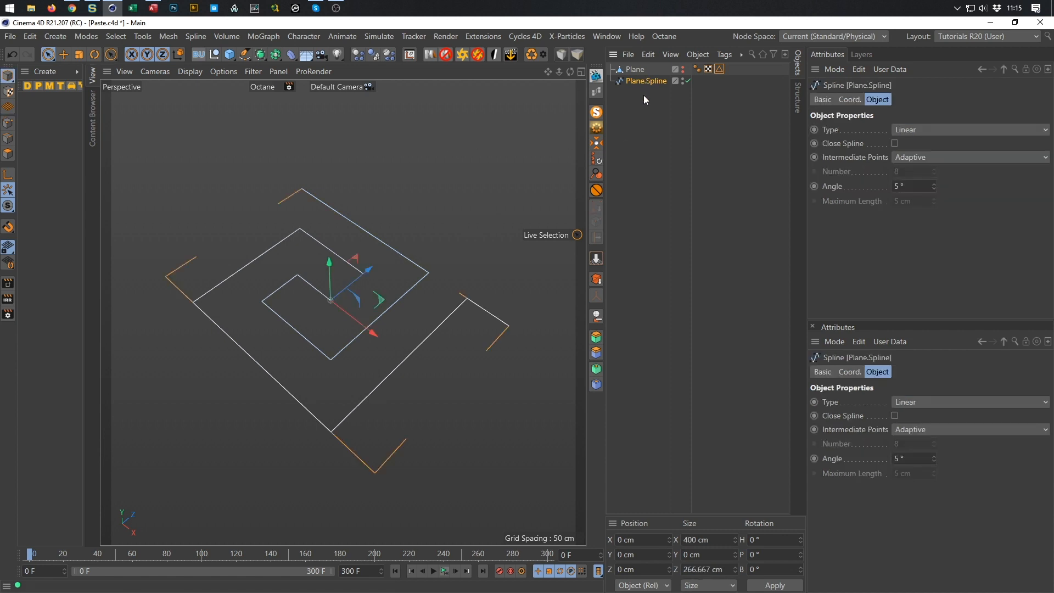
middle_click(477, 236)
middle_click(444, 255)
scroll(393, 278, down, 3)
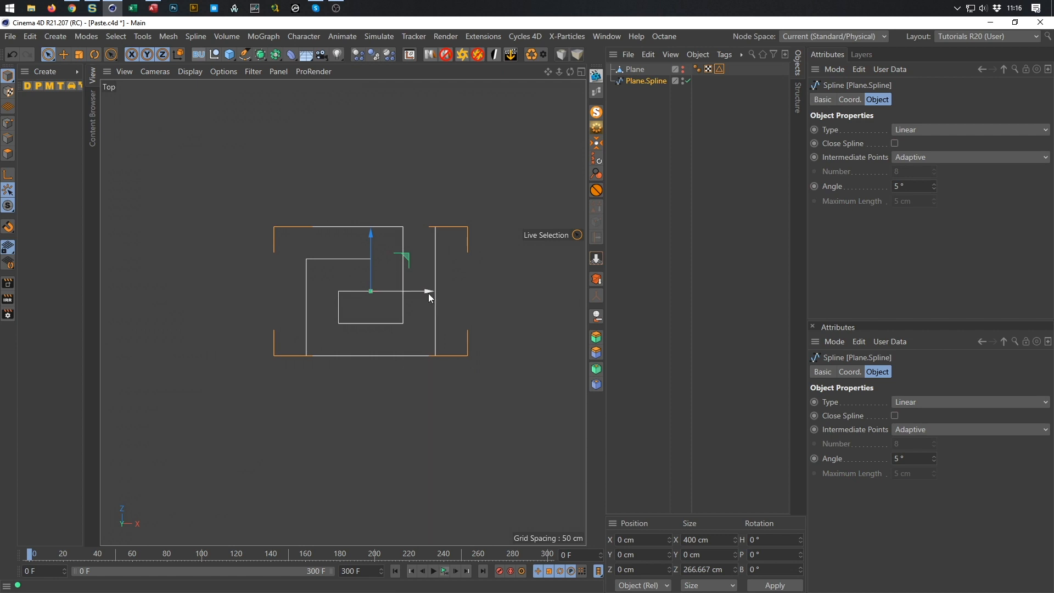
ctrl+drag(429, 291, 235, 285)
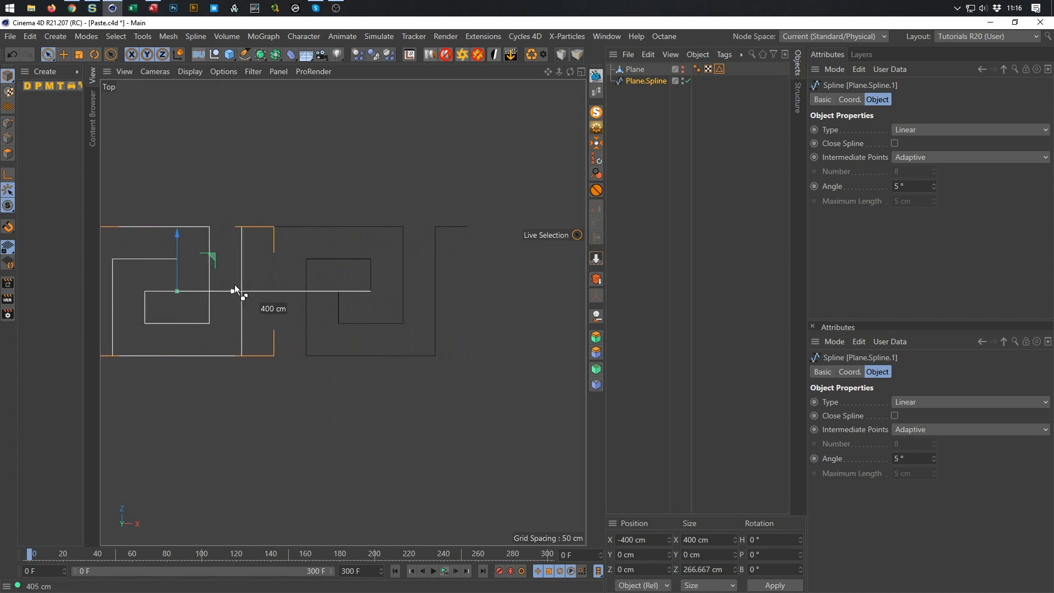
ctrl+drag(236, 290, 236, 289)
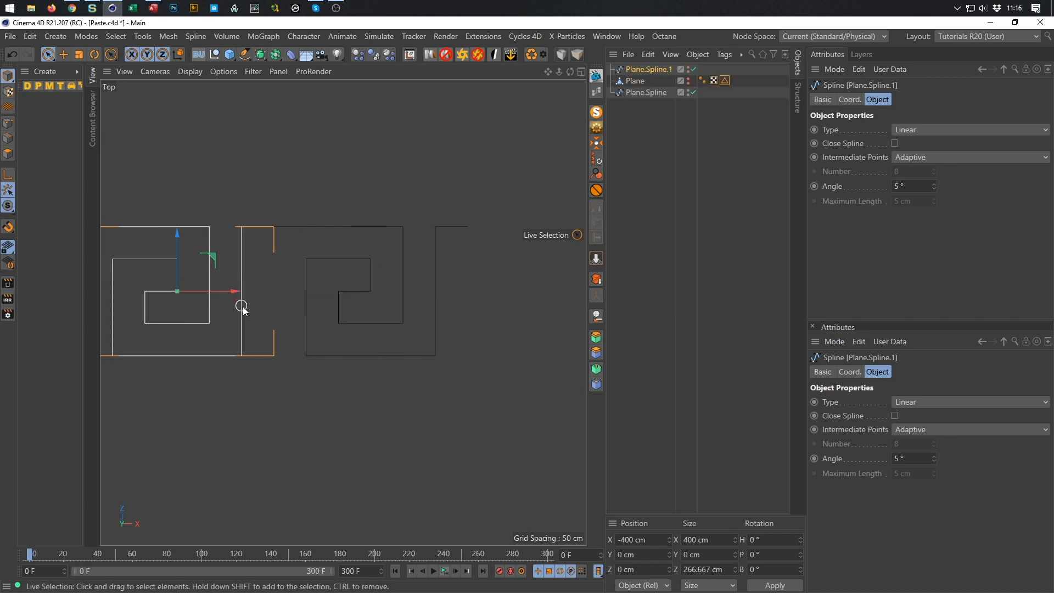
drag(644, 70, 643, 105)
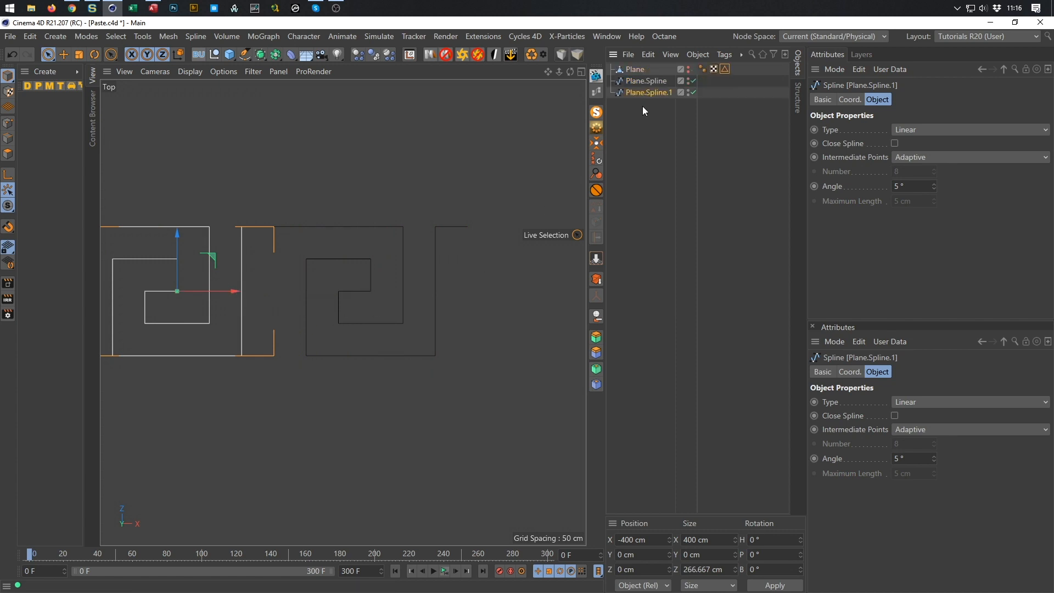
Duplicate the original Plane.Spline 400 cm along positive X and place the copy at the end of the object hierarchy
click(650, 83)
alt+middle_drag(383, 319, 296, 265)
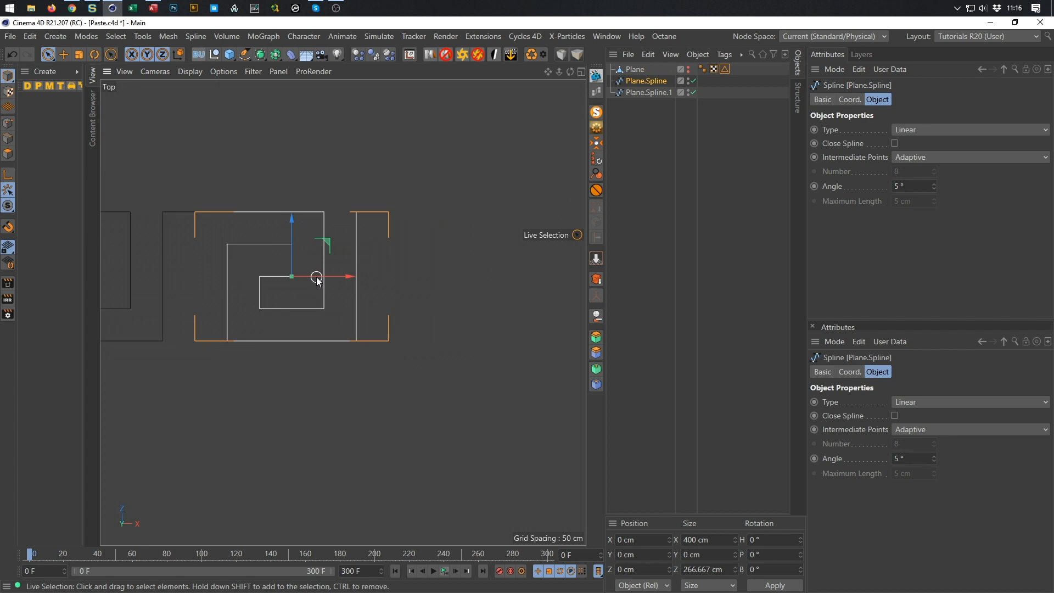
ctrl+drag(348, 275, 541, 257)
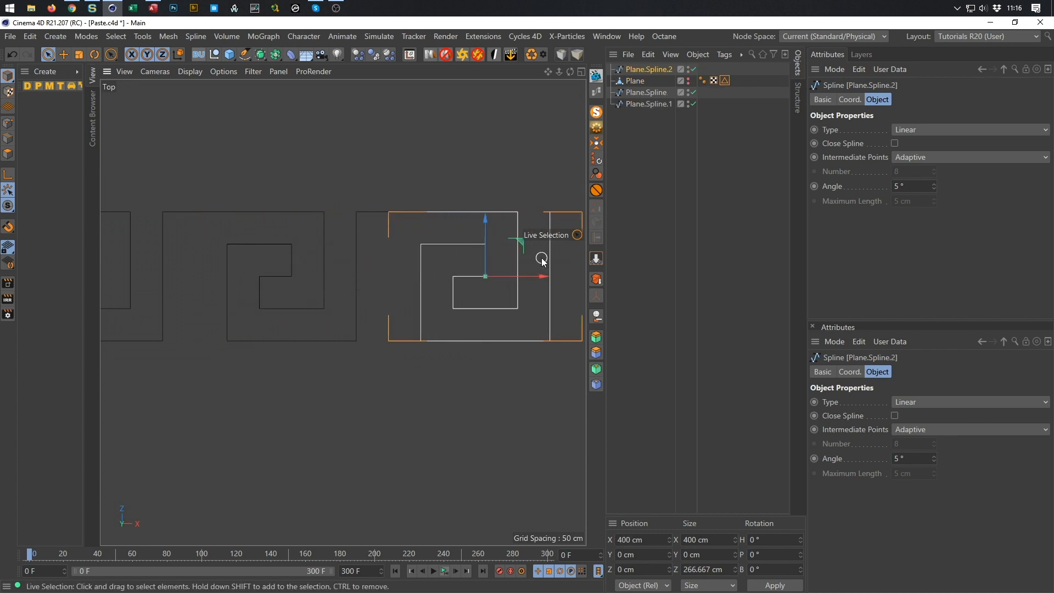
drag(647, 69, 645, 122)
Merge Plane.Spline, Plane.Spline.1 and Plane.Spline.2 into a single spline object, replacing the originals, and work in the perspective view
middle_click(373, 300)
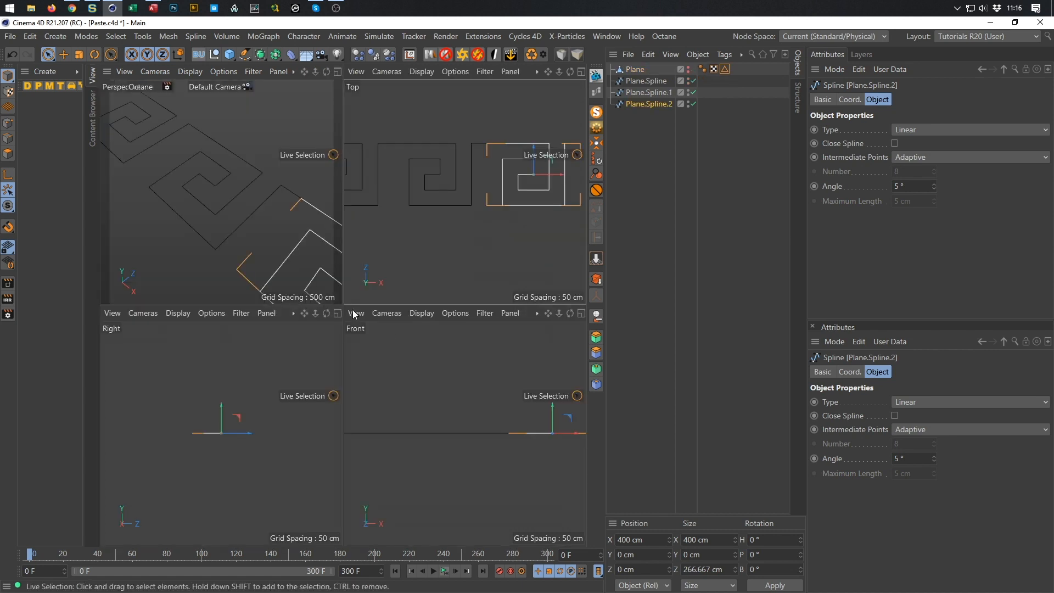
middle_click(204, 238)
alt+right_drag(319, 281, 274, 299)
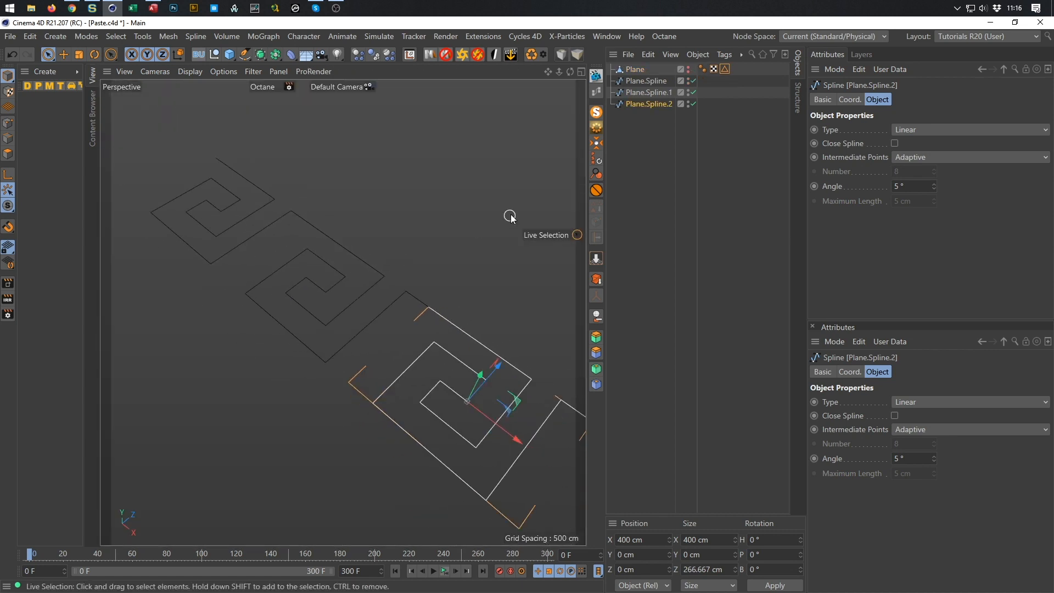
click(633, 139)
scroll(399, 298, down, 1)
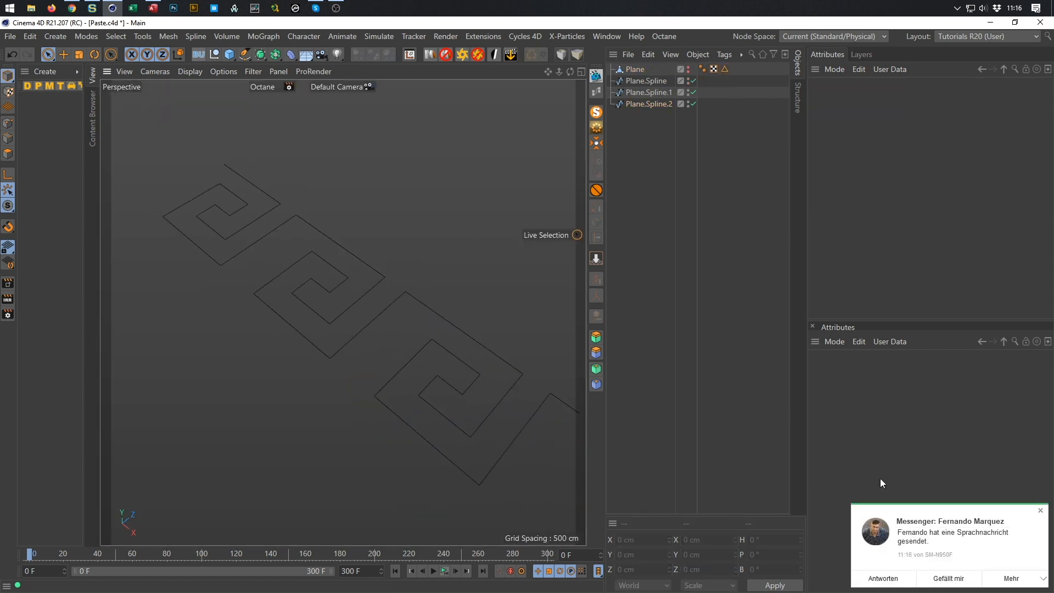
click(1040, 510)
alt+middle_drag(374, 301, 338, 255)
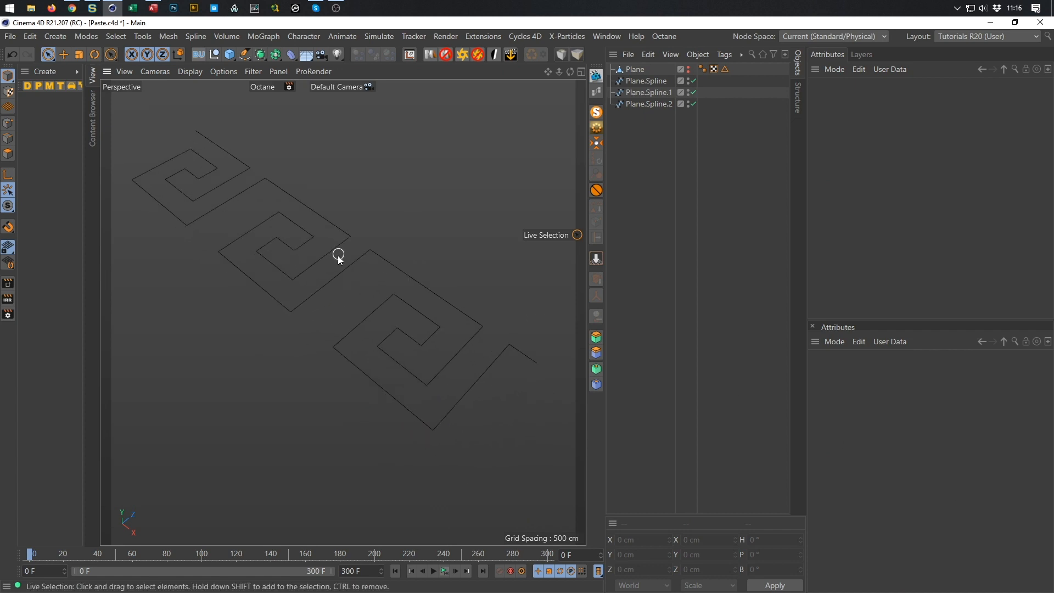
alt+drag(331, 259, 330, 251)
alt+middle_drag(355, 284, 358, 295)
drag(648, 121, 621, 76)
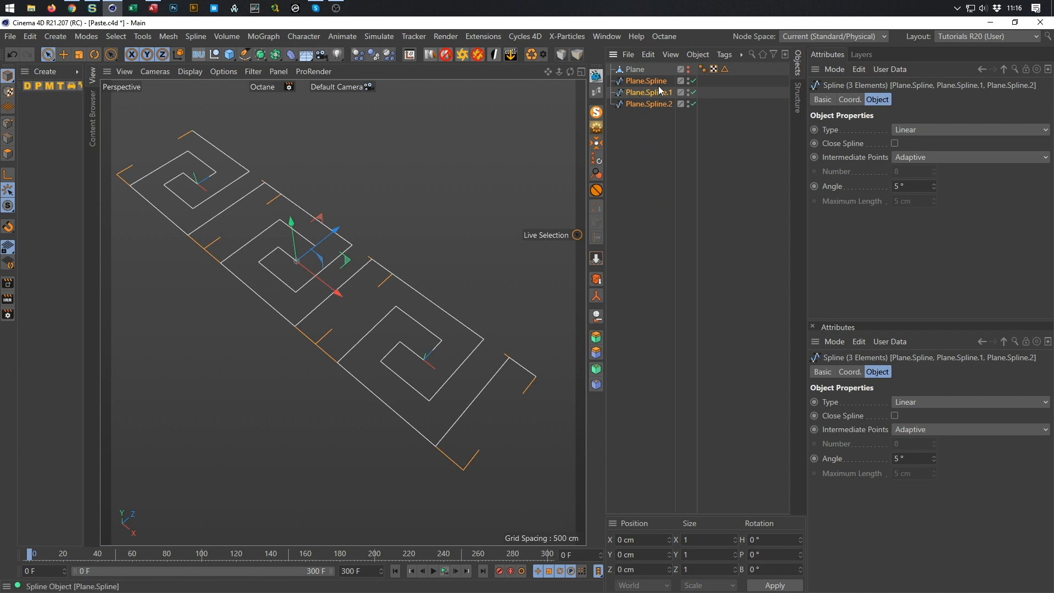
click(596, 296)
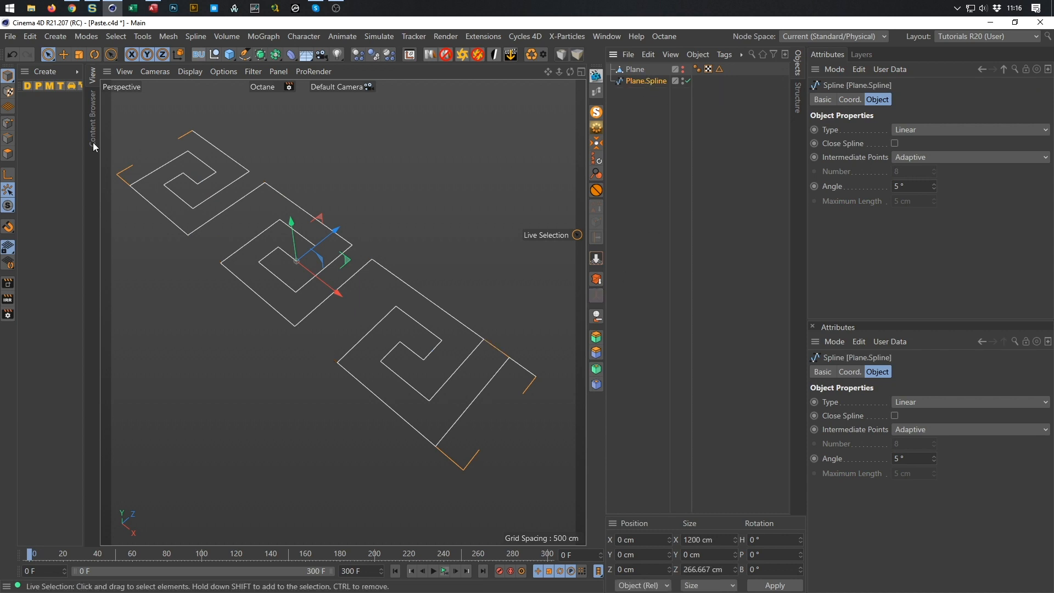
Rectangle-select the two overlapping points where the first and middle spirals meet and join their segments
click(9, 124)
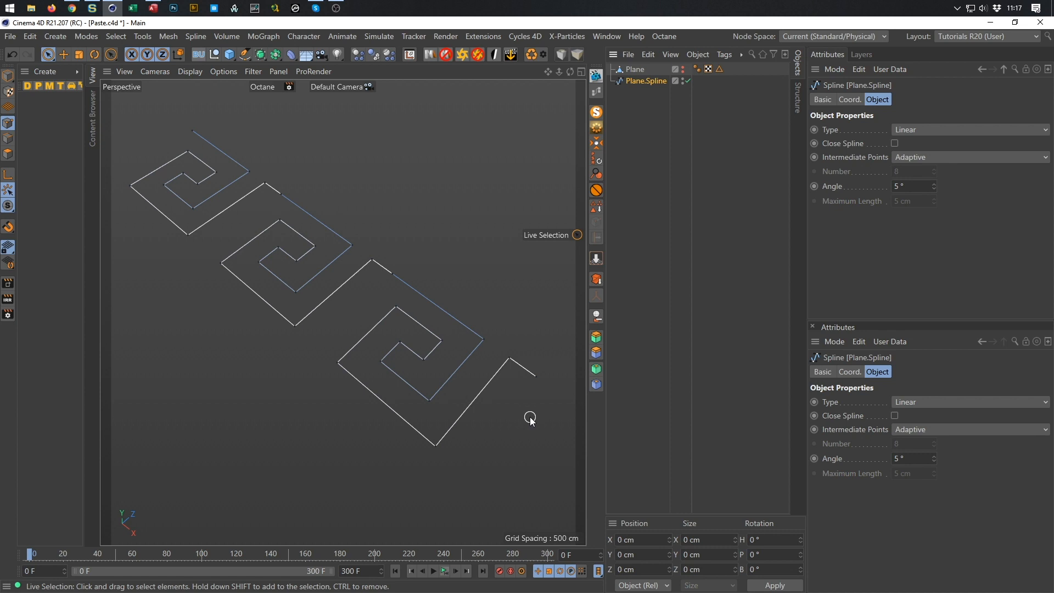
click(527, 54)
key(0)
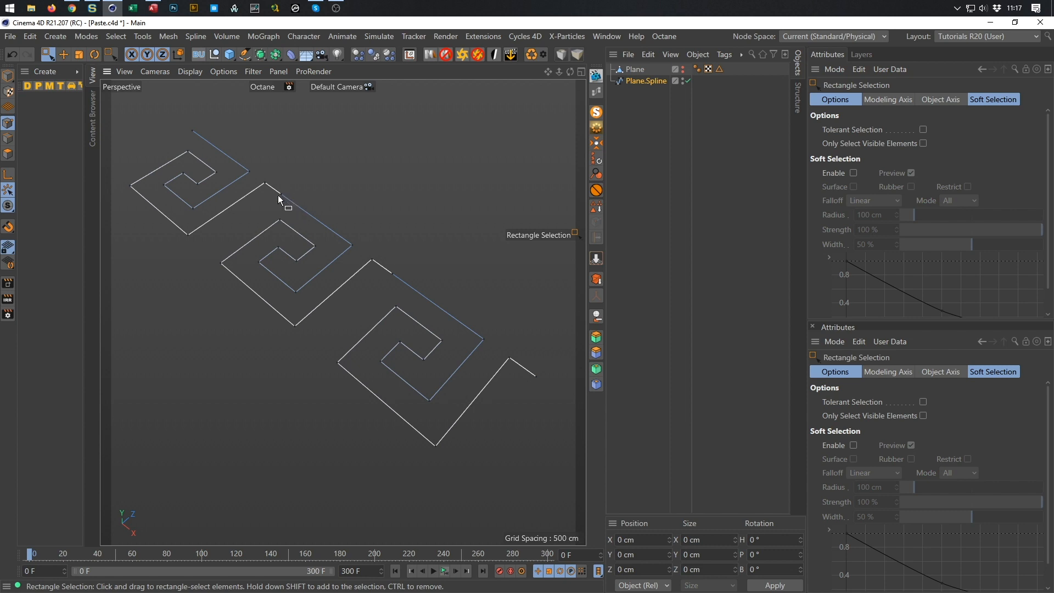
drag(279, 183, 291, 210)
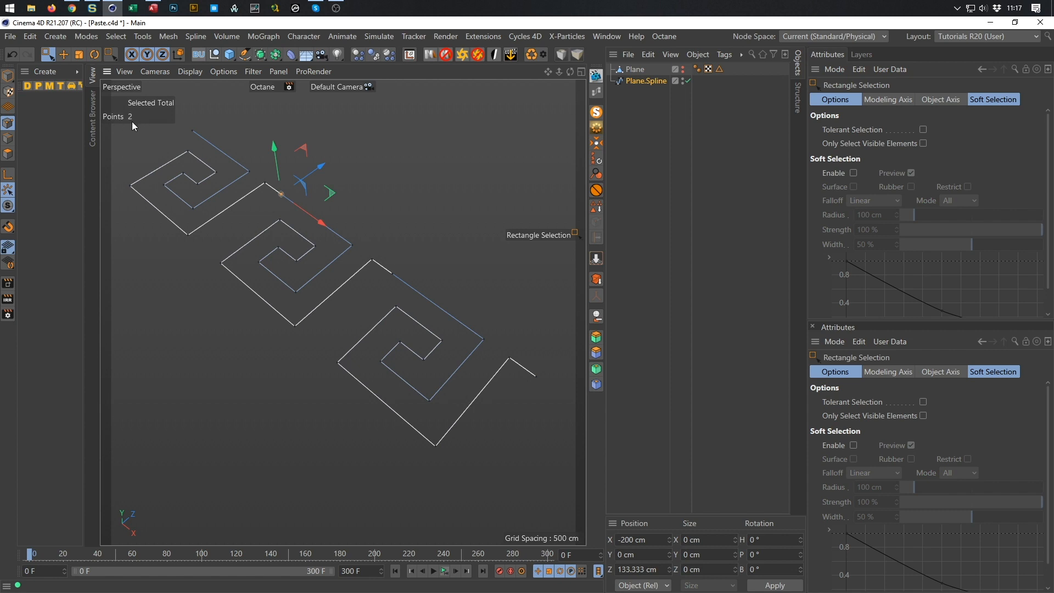
right_click(451, 128)
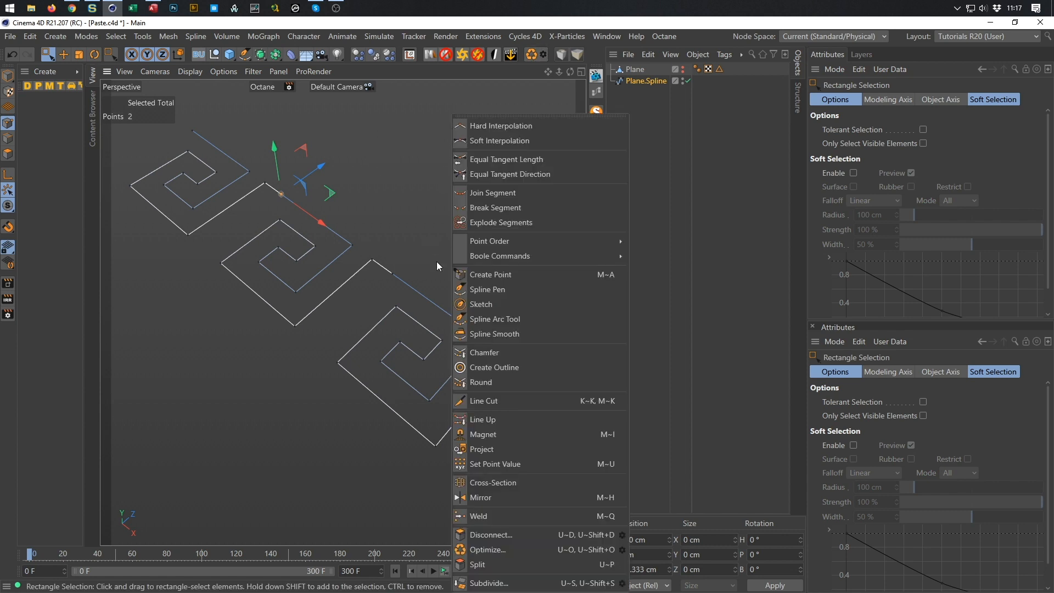
click(494, 193)
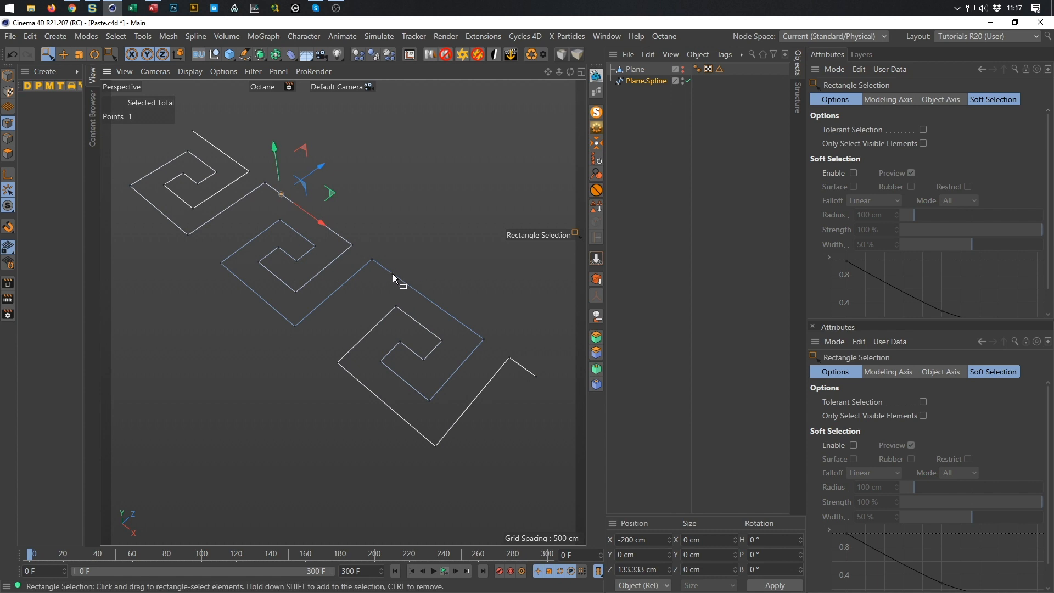
Join the segments at the two overlapping points between the middle and last spirals, and clear the point selection
drag(392, 262, 398, 296)
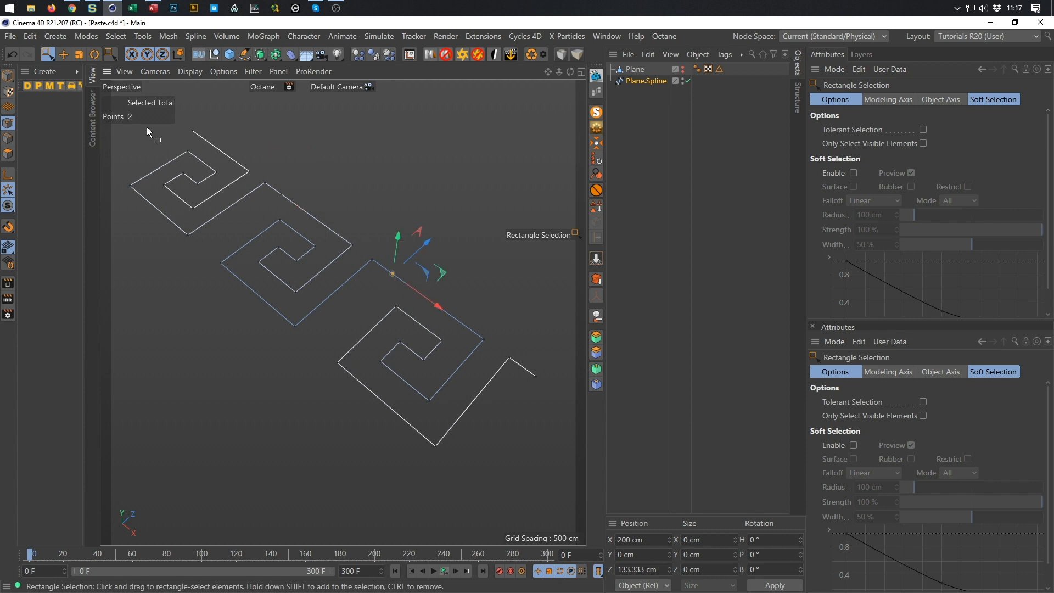
right_click(482, 109)
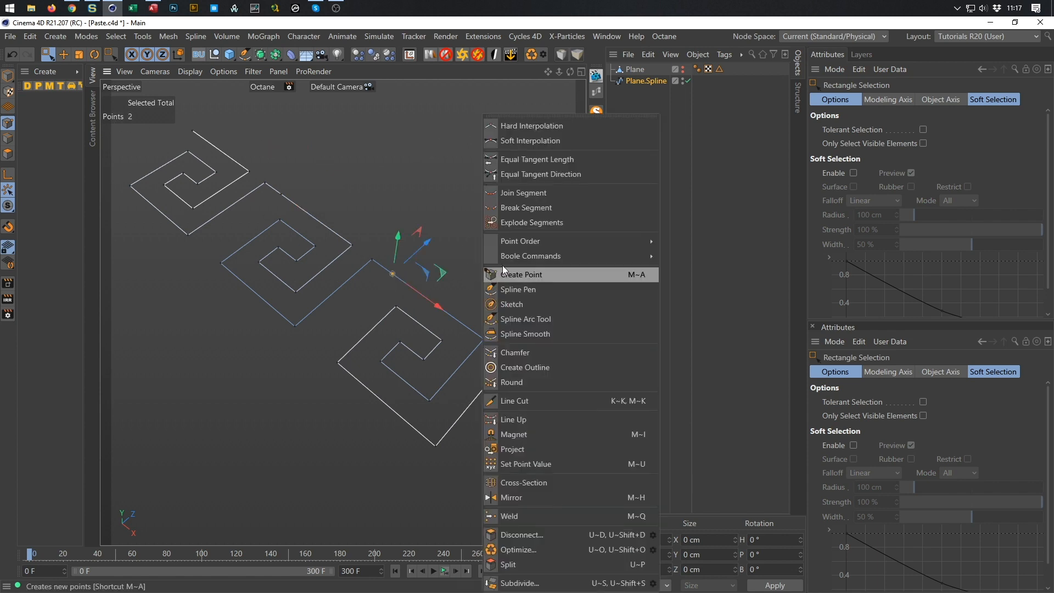
click(533, 198)
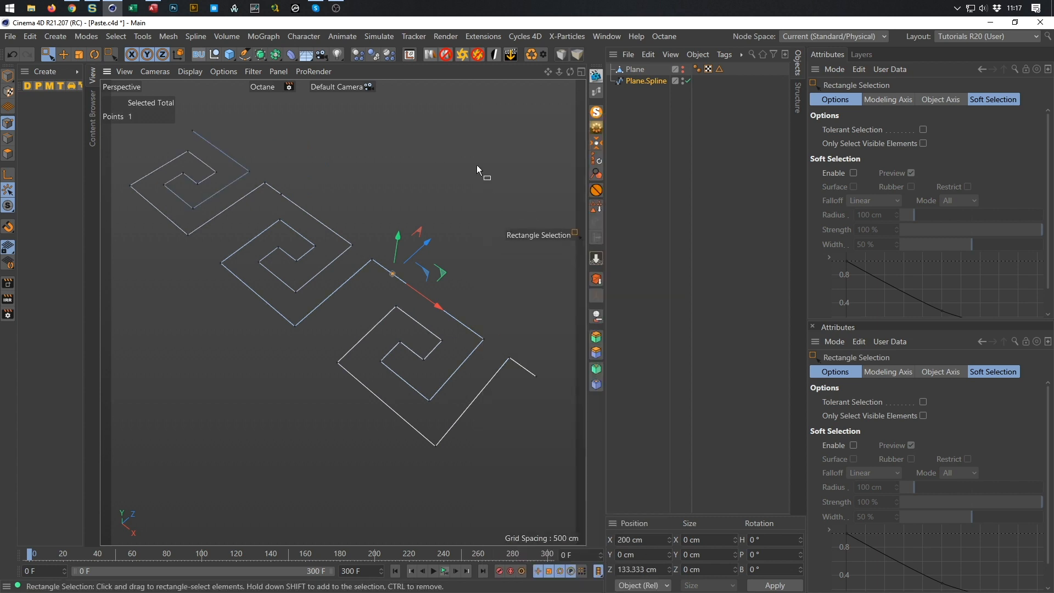
click(509, 308)
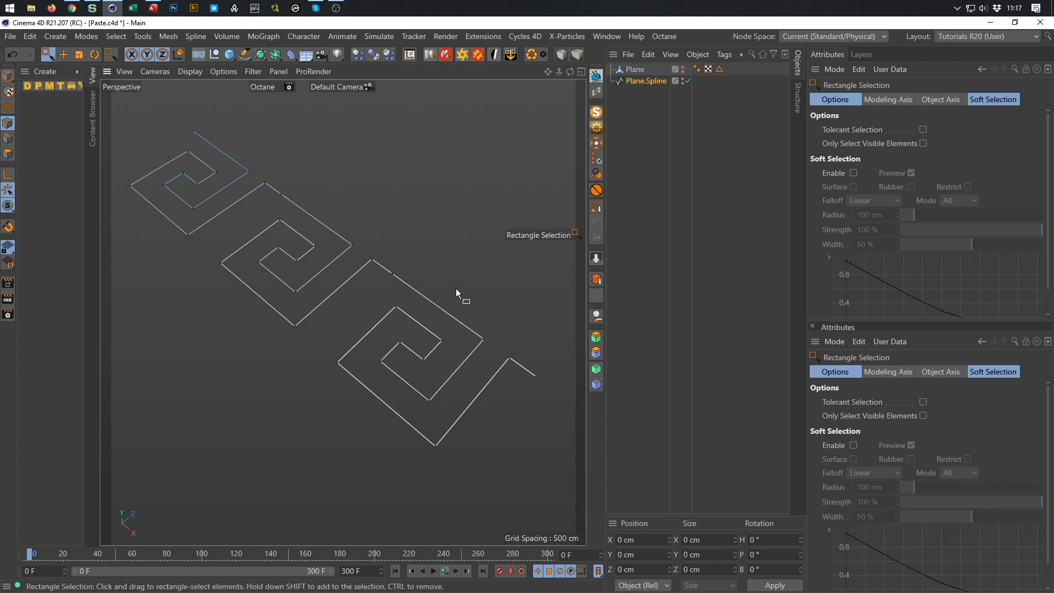
Reverse the point sequence of the joined spline
right_click(477, 137)
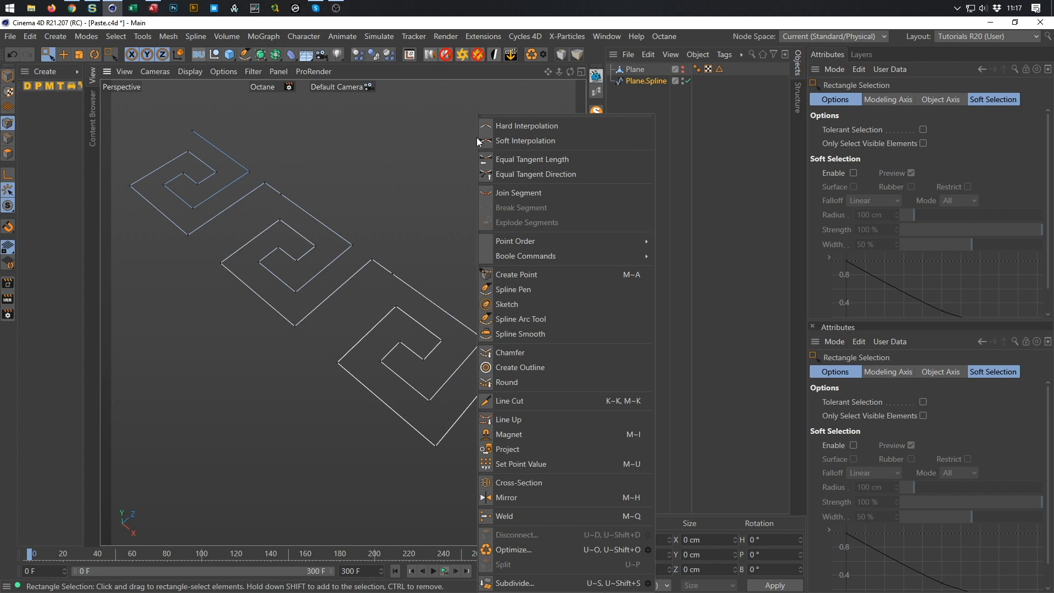
mouse_move(562, 240)
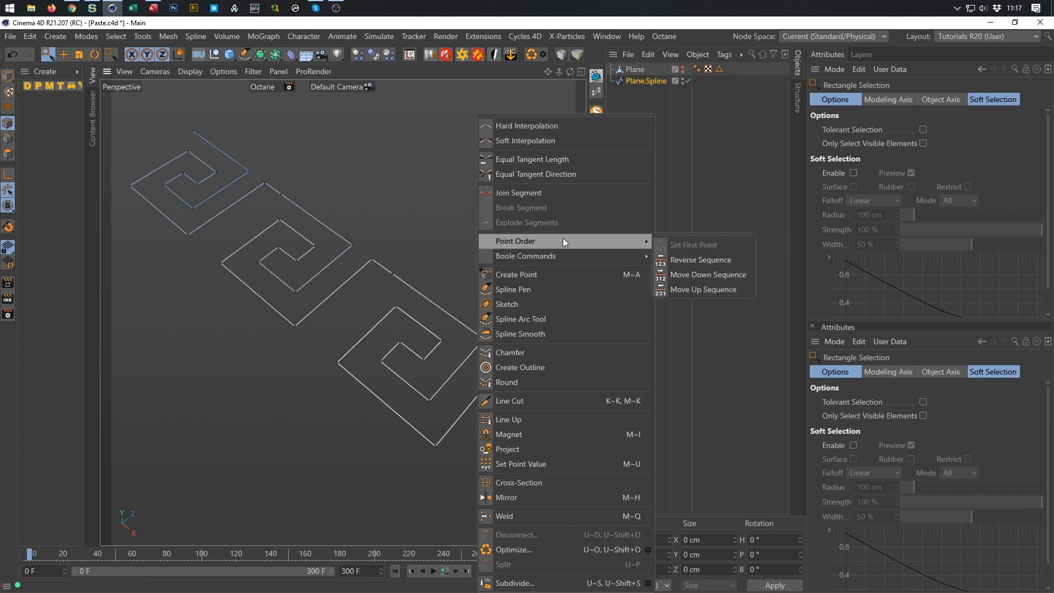
click(708, 259)
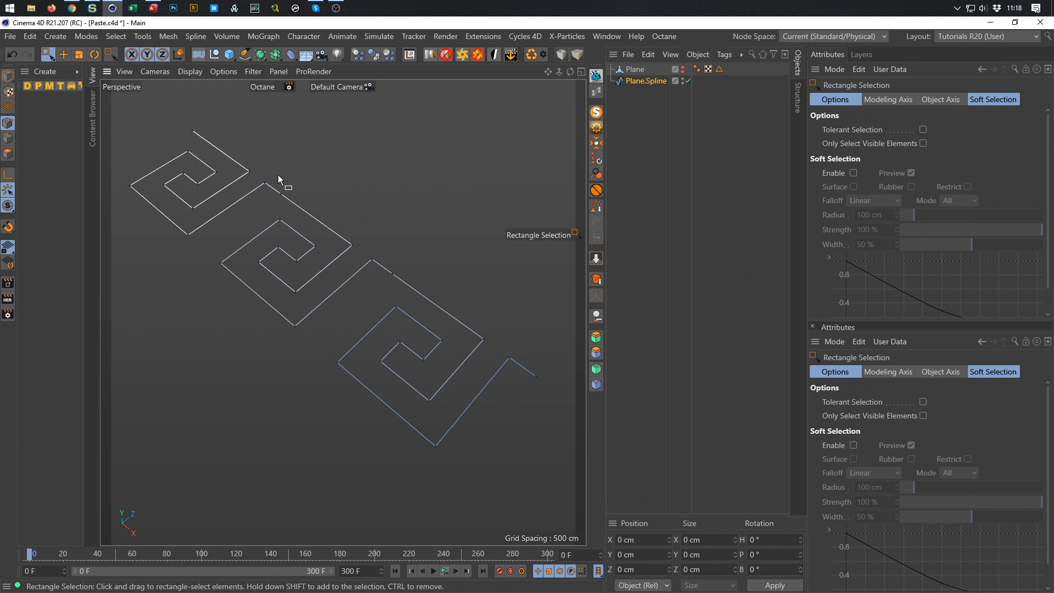
Delete the two leftover points on the straight runs just after the junctions between the three spirals
drag(276, 184, 285, 208)
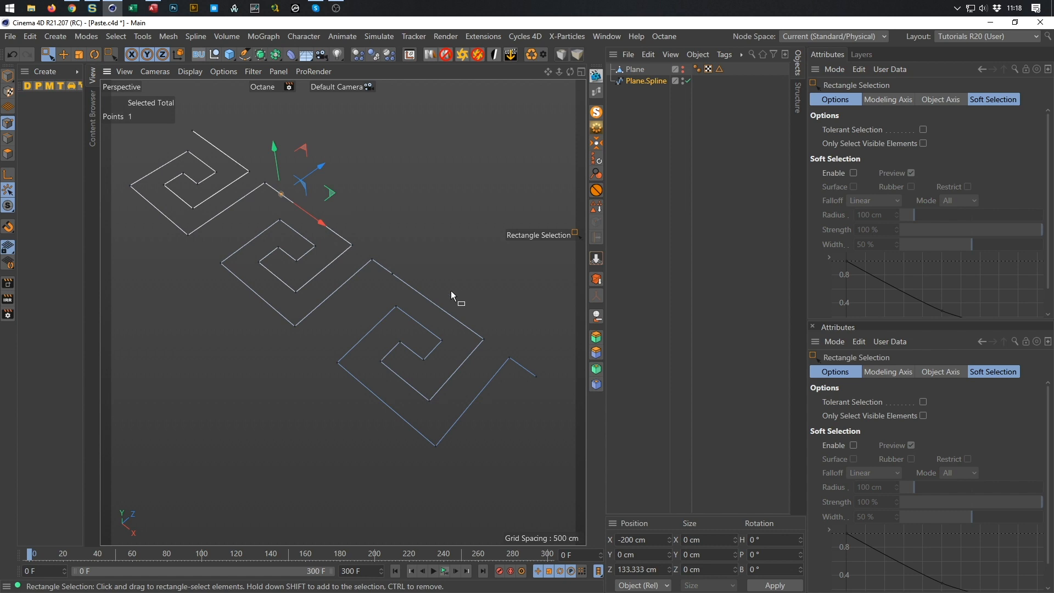
shift+drag(384, 262, 406, 303)
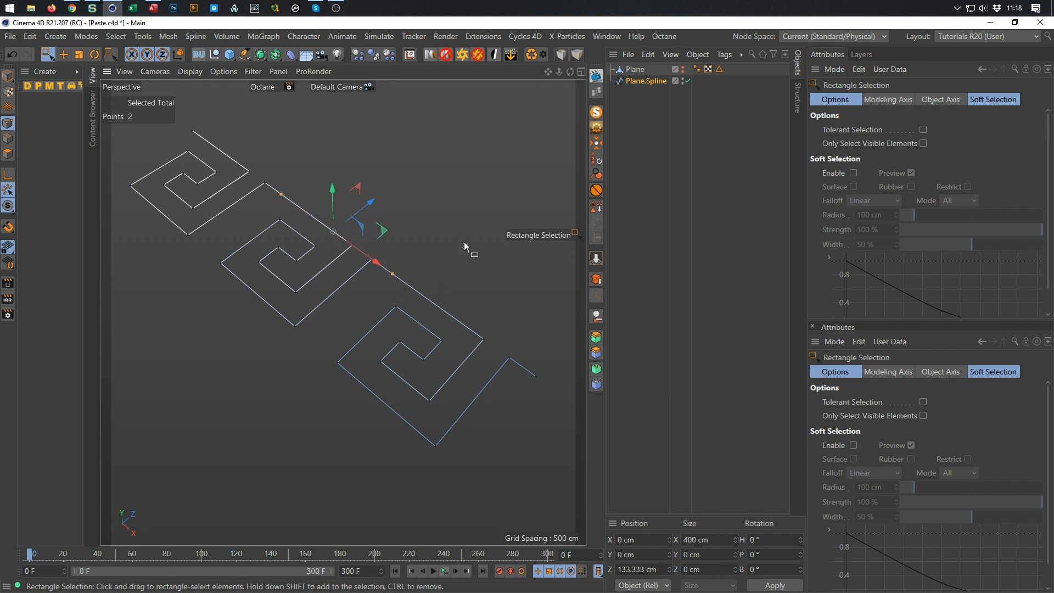
key(Delete)
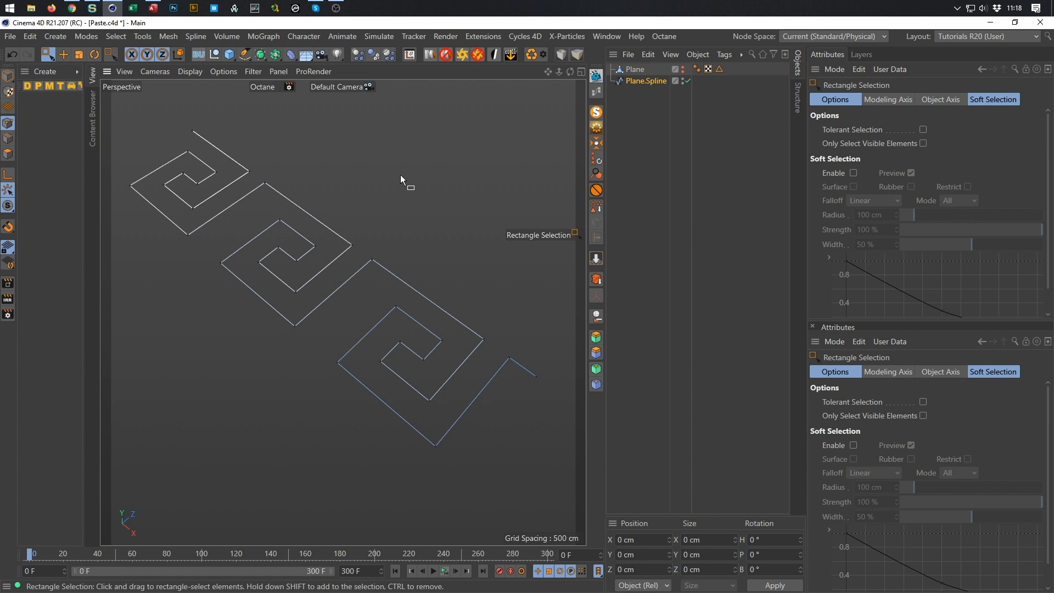
Chamfer all points of the spline with a 40 cm radius, and clear the point selection
key(ctrl+a)
right_click(422, 168)
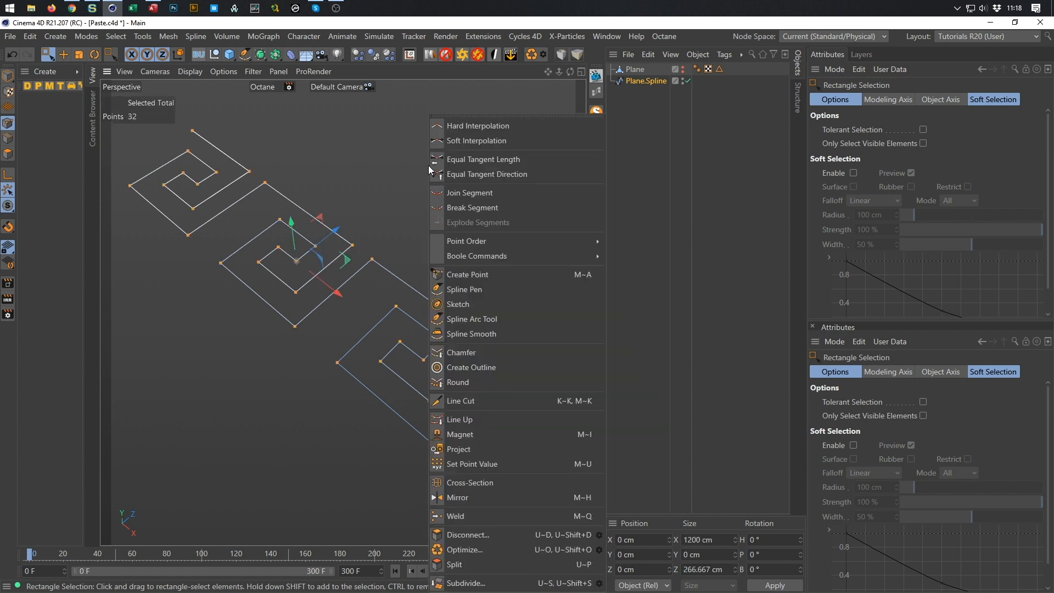
click(493, 353)
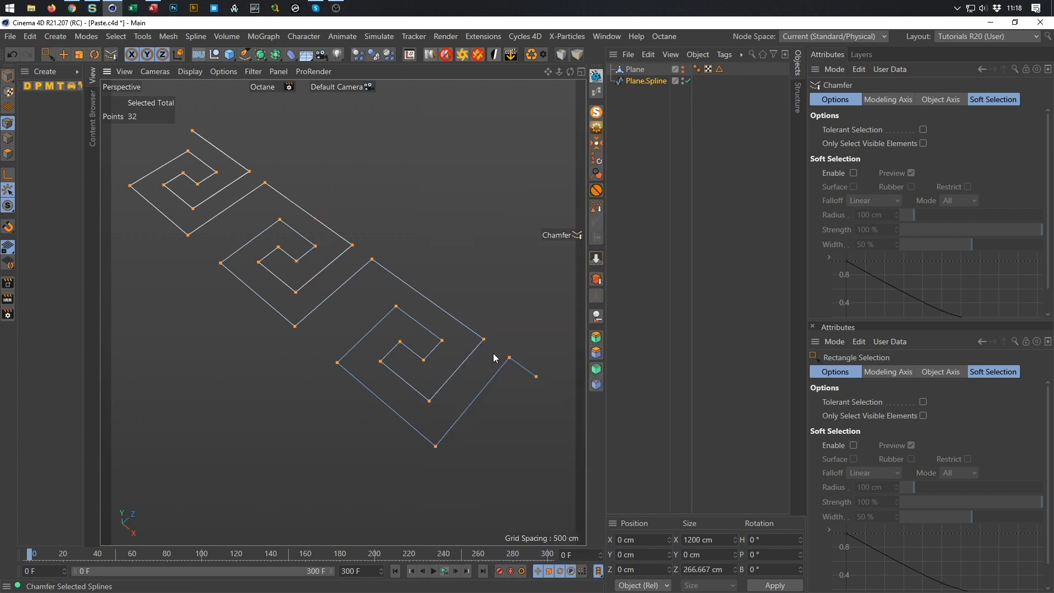
drag(483, 353, 535, 352)
double_click(868, 144)
text(40)
key(Return)
scroll(357, 213, down, 2)
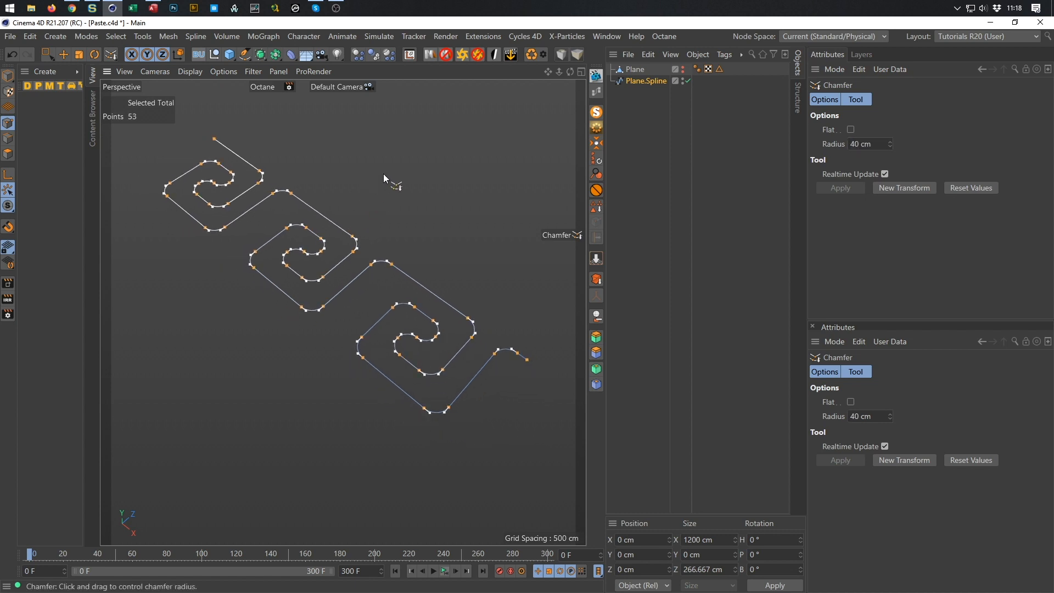
key(0)
click(460, 206)
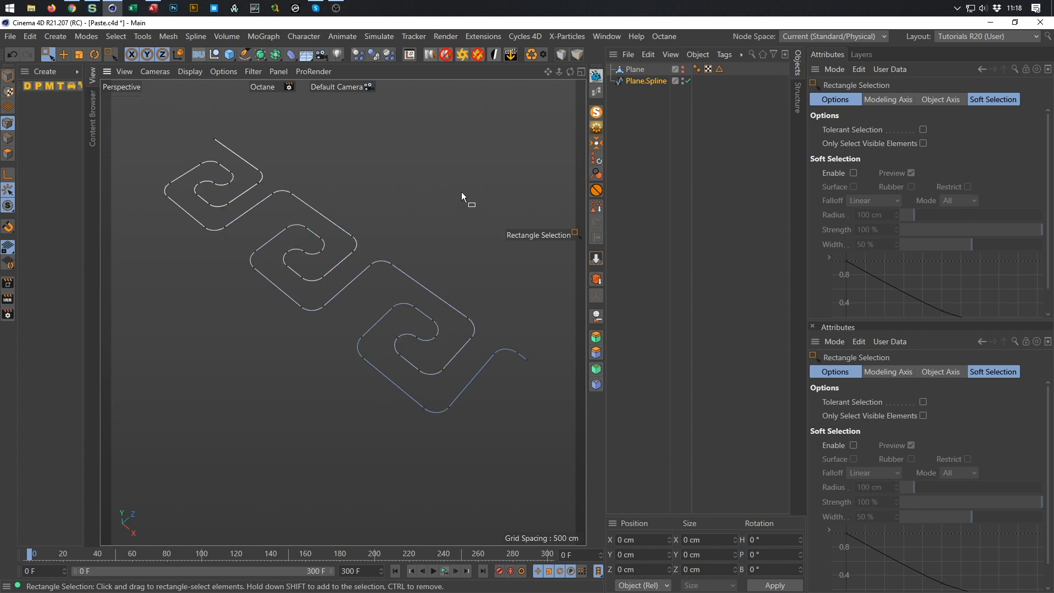
scroll(416, 196, up, 2)
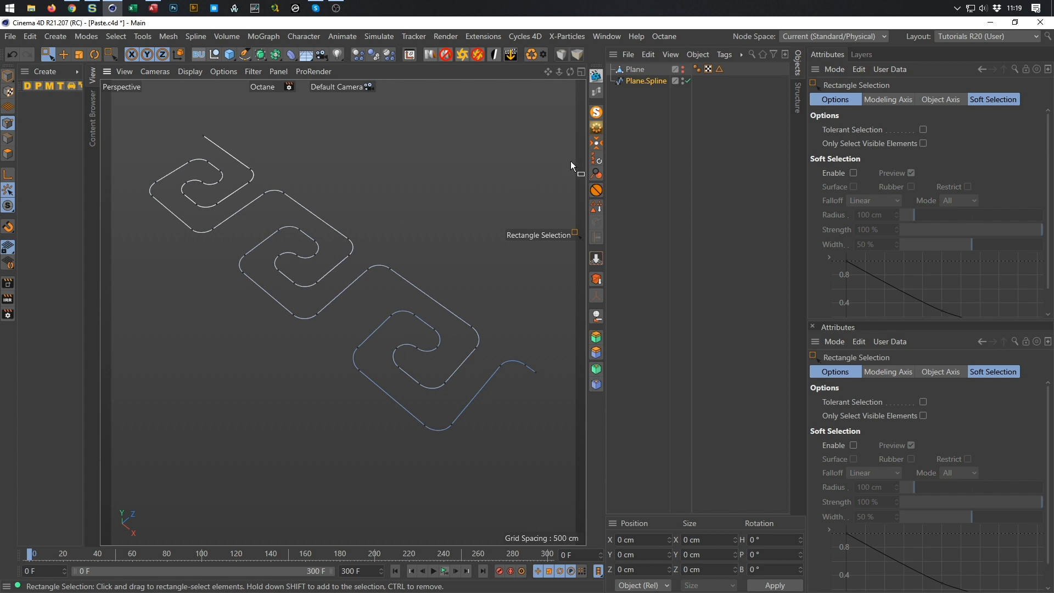
Set the spline's intermediate points to Uniform, and dismiss the chat notification
click(638, 105)
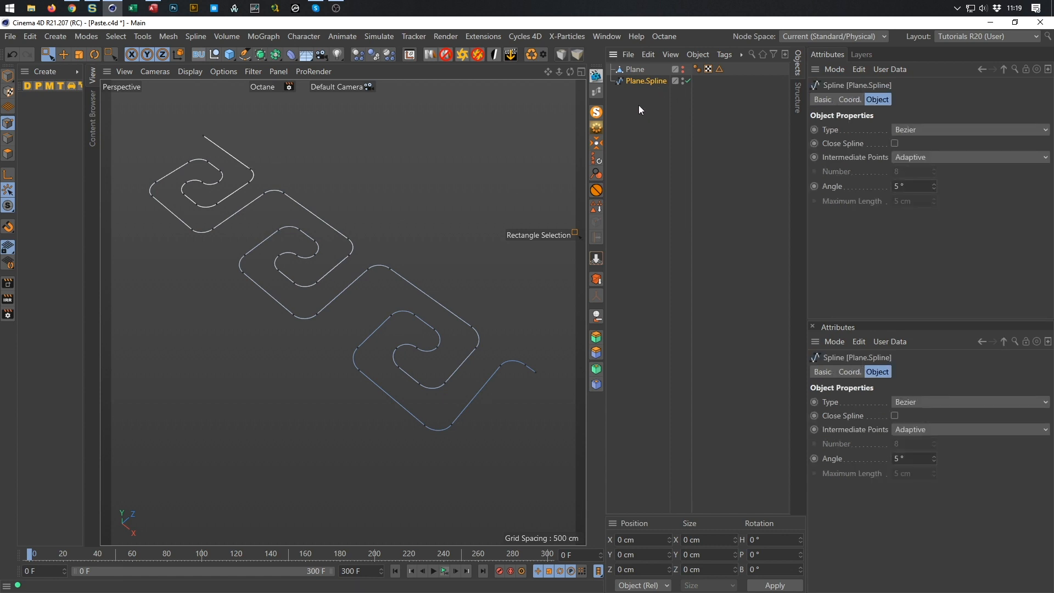
click(904, 157)
click(923, 203)
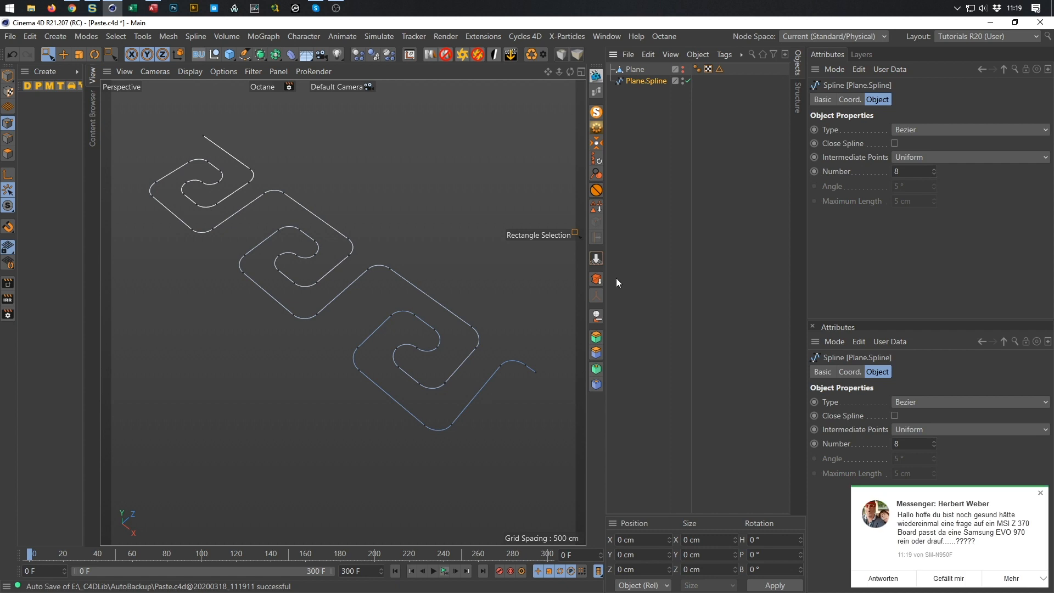
click(1040, 492)
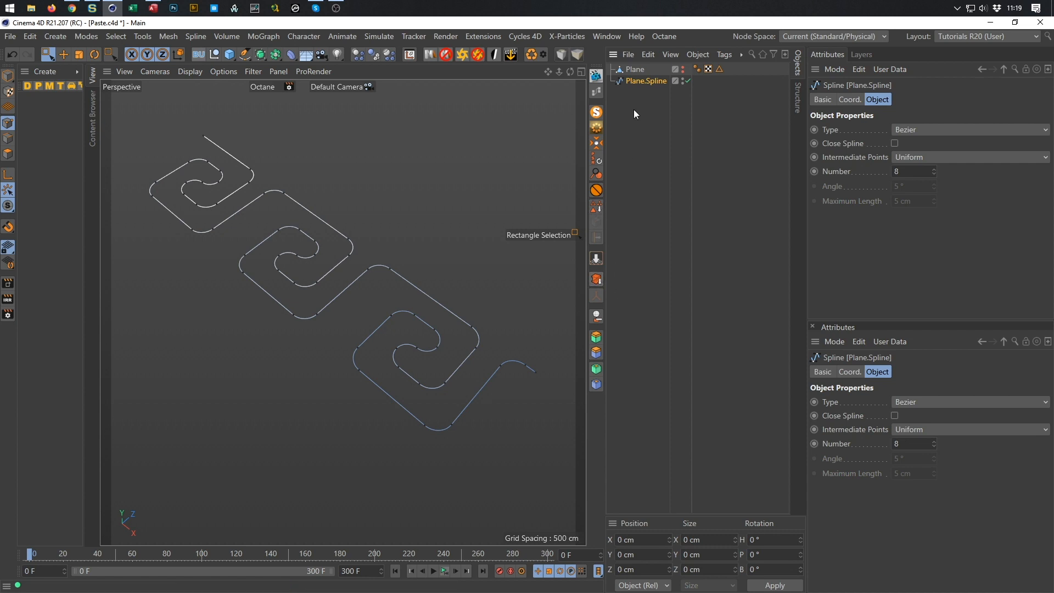
Convert Plane.Spline with Current State to Object, delete the original spline, and select the baked copy
click(597, 279)
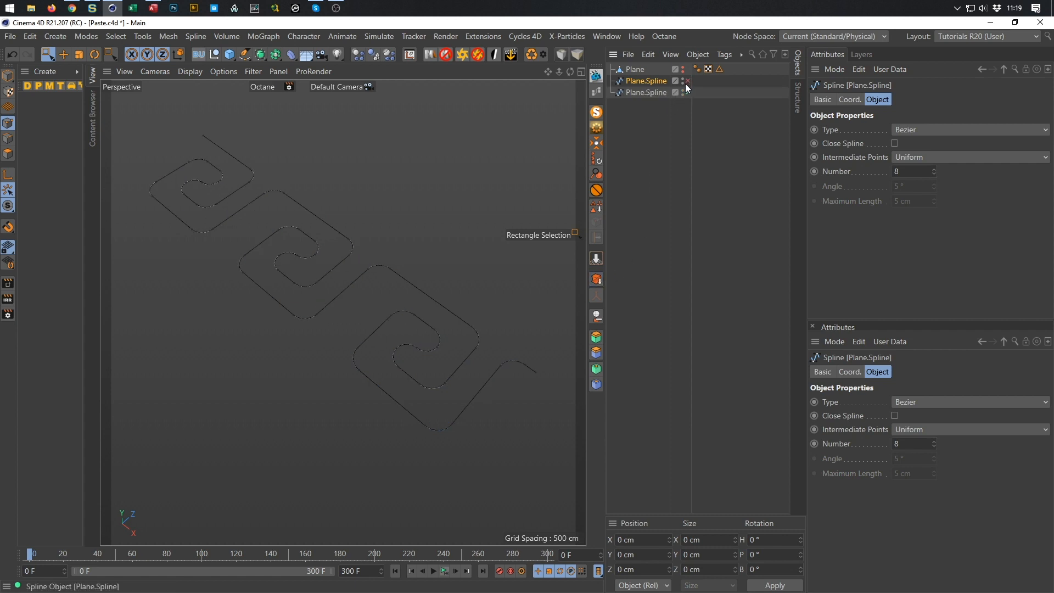
click(656, 93)
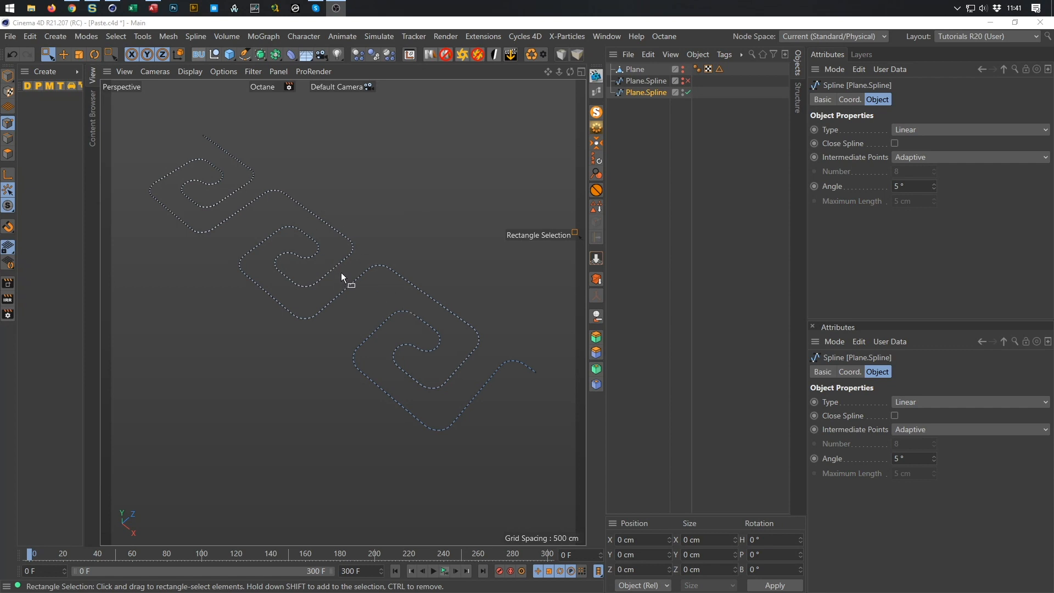
alt+drag(340, 241, 358, 256)
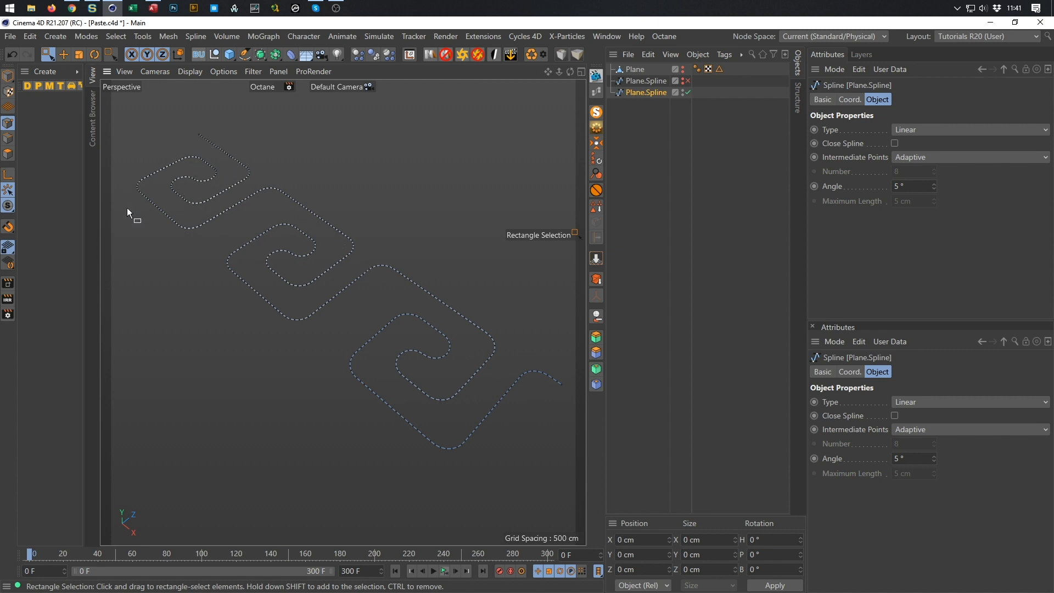
click(650, 81)
key(Delete)
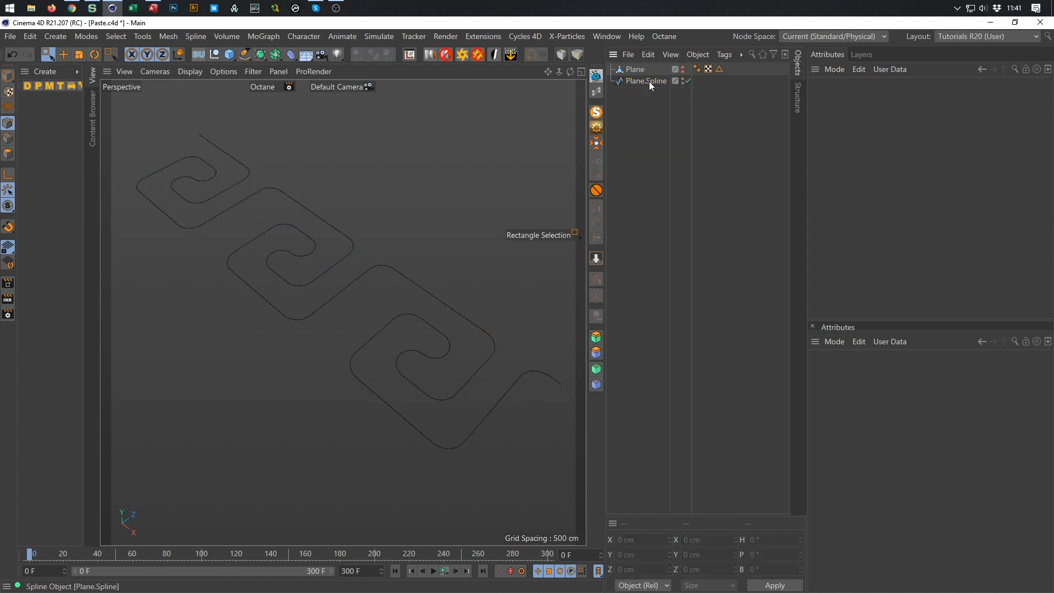
click(648, 82)
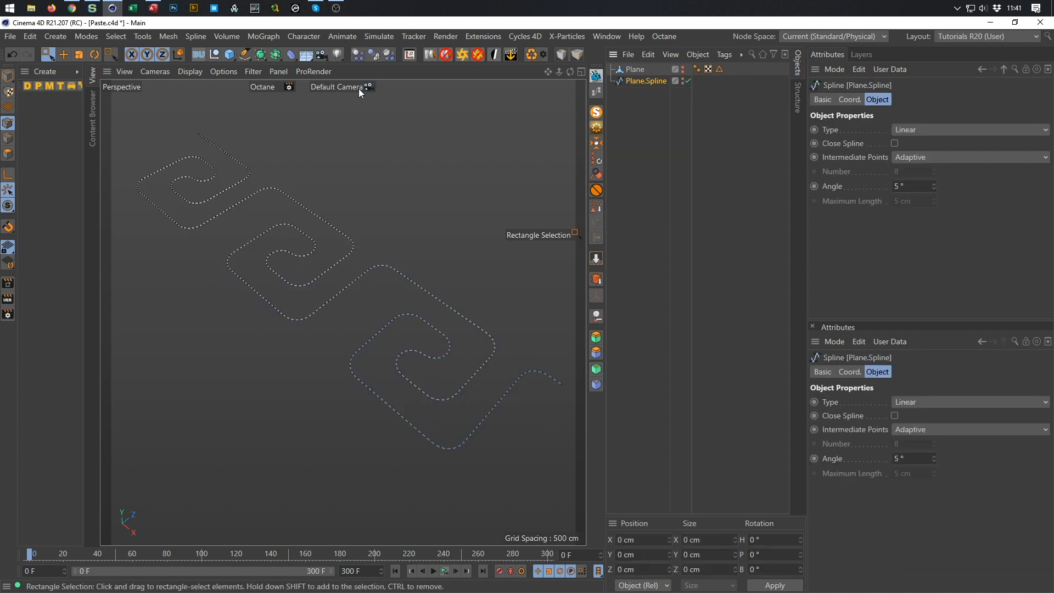
Add a Matrix object in Object mode using Plane.Spline as its object, and place it below the spline in the hierarchy
click(247, 37)
click(291, 91)
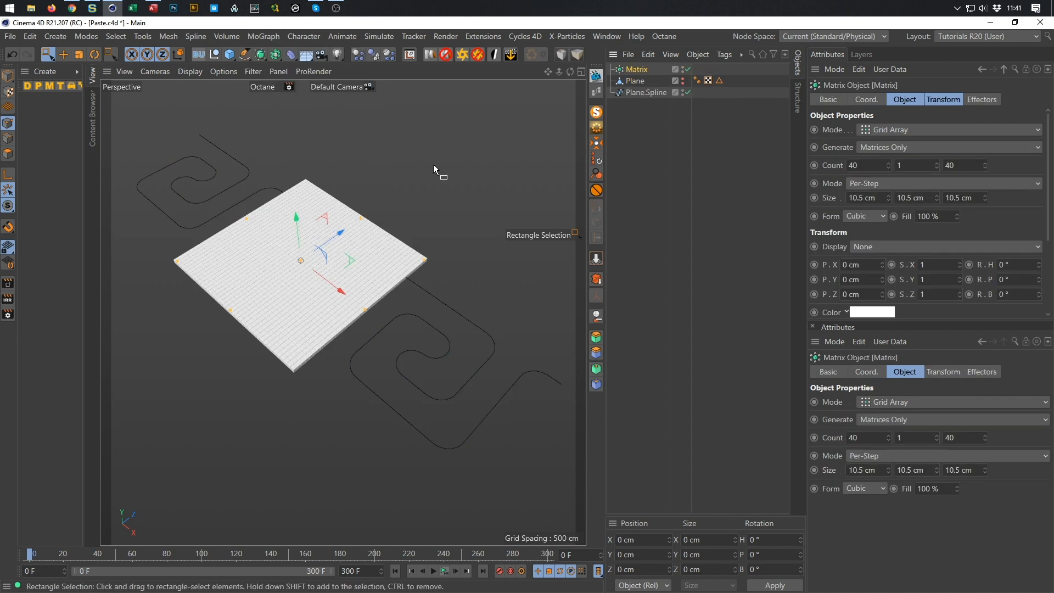
click(901, 101)
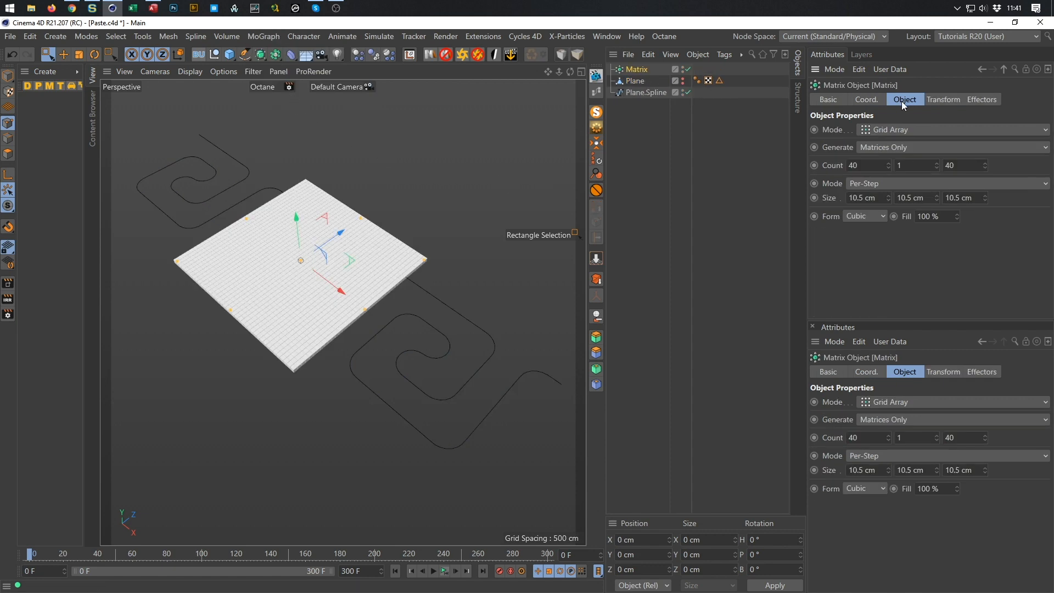
click(884, 134)
click(894, 144)
drag(646, 93, 892, 165)
drag(636, 69, 639, 98)
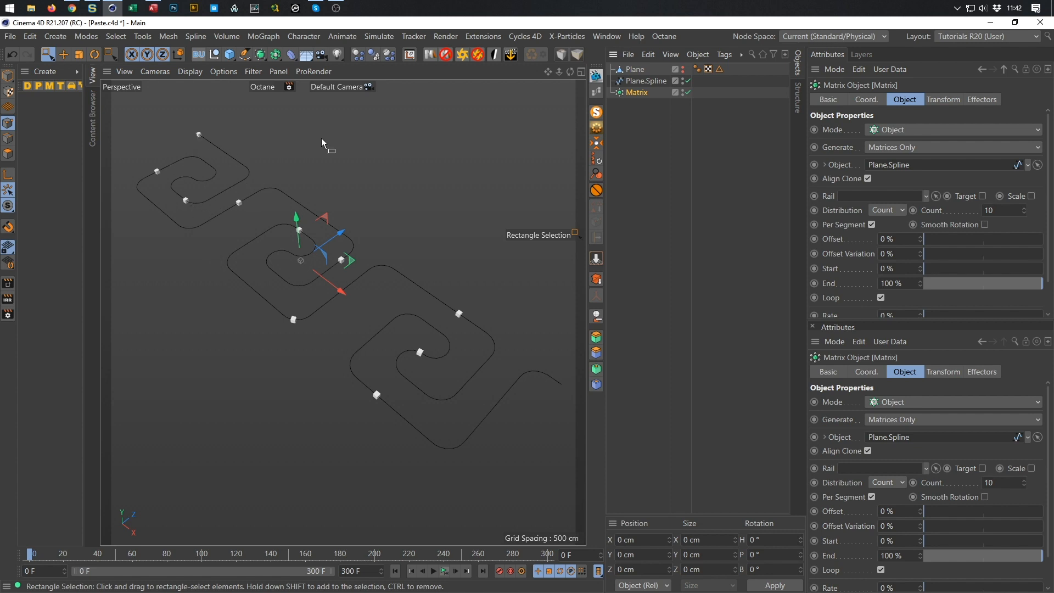
Raise the Matrix count to 257 and set its distribution to Even
drag(1029, 211, 1030, 167)
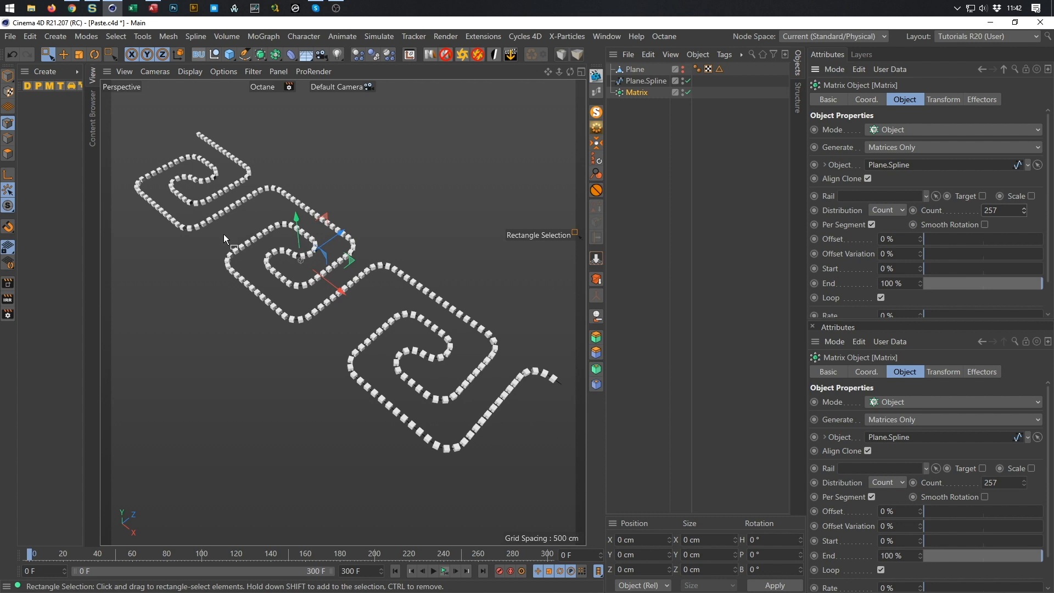
click(884, 211)
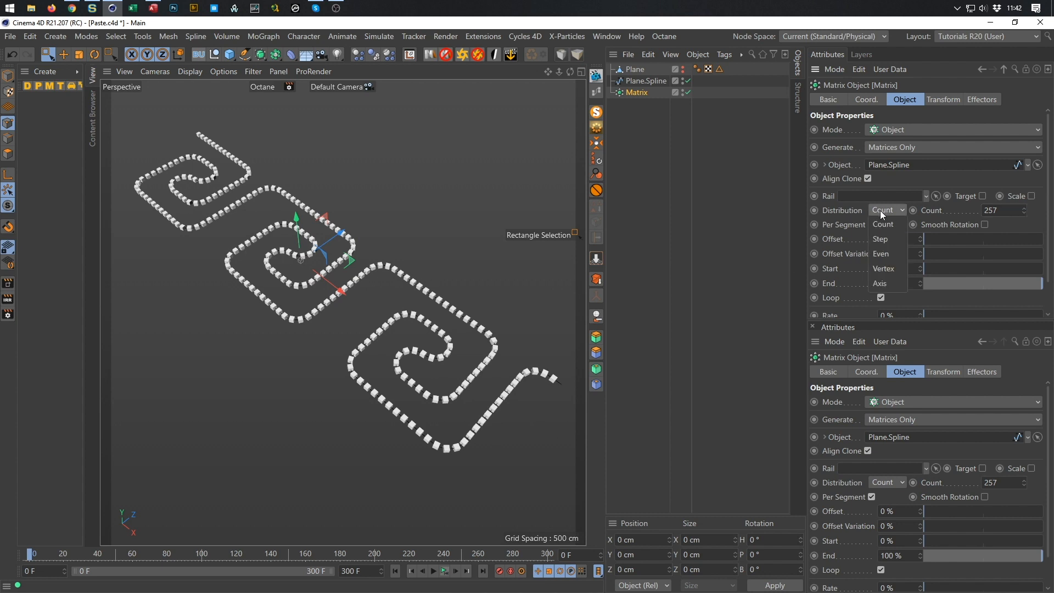
click(891, 256)
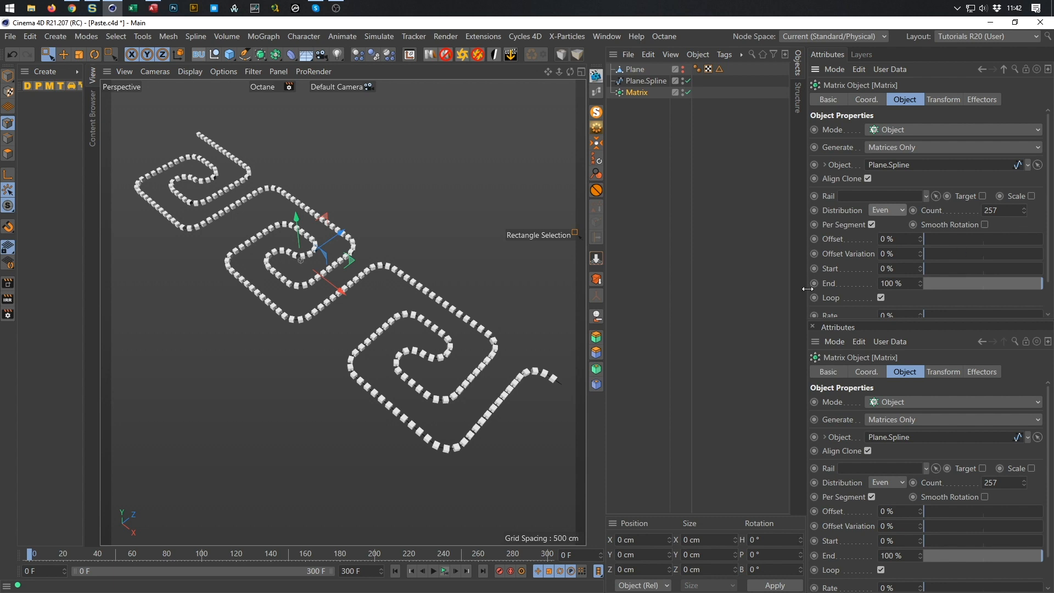
Set the Matrix transform scale to 0.5 on the X, Y and Z axes together
click(948, 100)
click(941, 150)
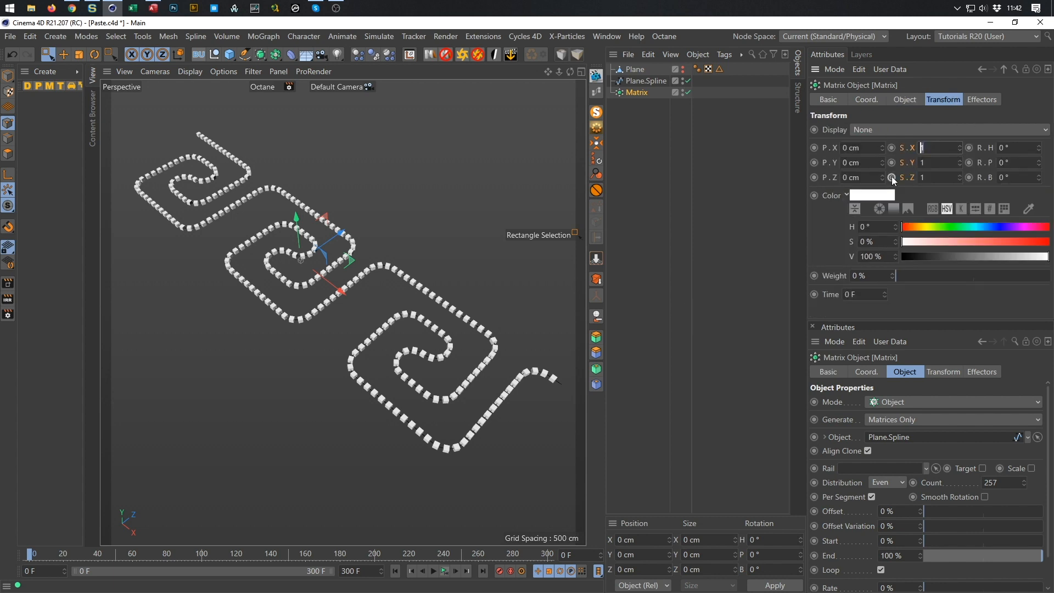
text(0.5)
key(Return)
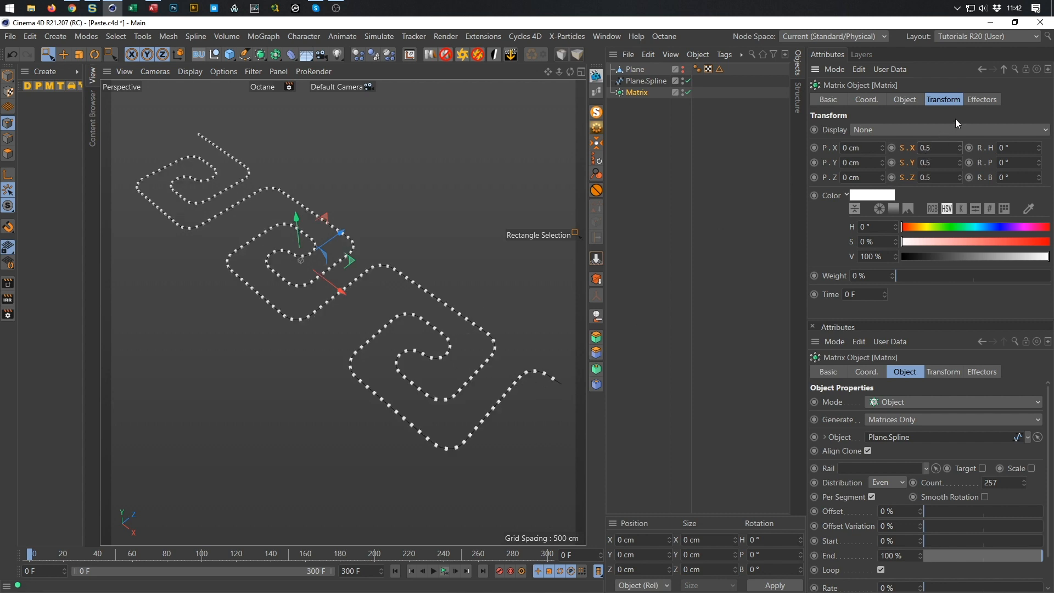
Set the Matrix count along the spline to 400
click(916, 102)
mouse_move(1024, 211)
mouse_down()
mouse_move(1024, 175)
mouse_move(1013, 208)
mouse_up()
double_click(1012, 208)
text(400)
key(Return)
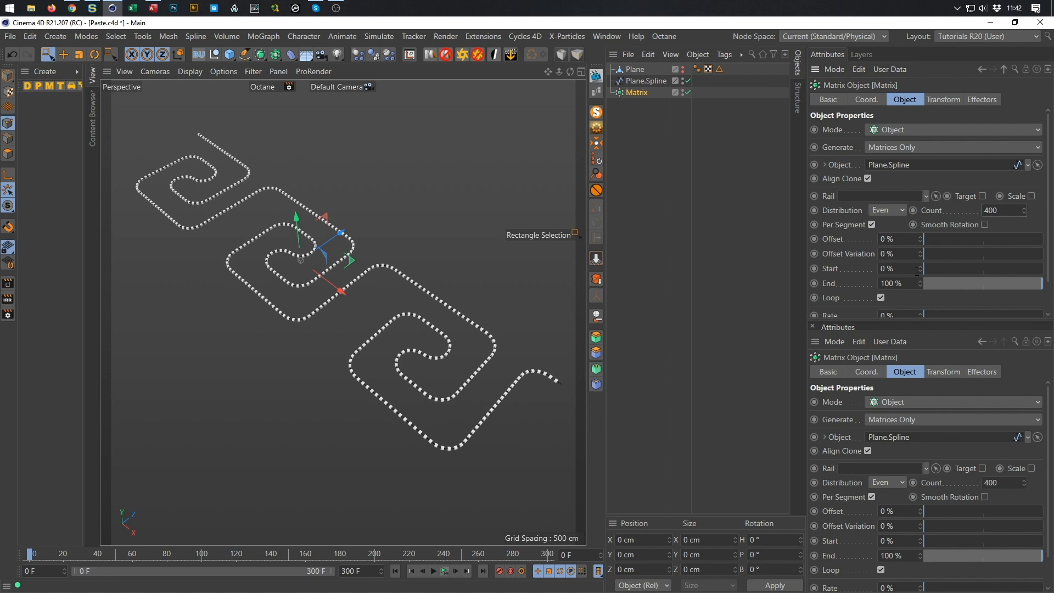
mouse_move(287, 212)
alt+mouse_down()
mouse_move(278, 229)
mouse_move(285, 211)
alt+mouse_up()
mouse_move(294, 210)
alt+right_down()
mouse_move(328, 221)
mouse_move(375, 210)
mouse_move(320, 250)
alt+right_up()
alt+middle_drag(320, 250, 326, 297)
alt+drag(326, 297, 332, 310)
mouse_move(331, 310)
alt+middle_down()
mouse_move(312, 243)
mouse_move(354, 300)
alt+middle_up()
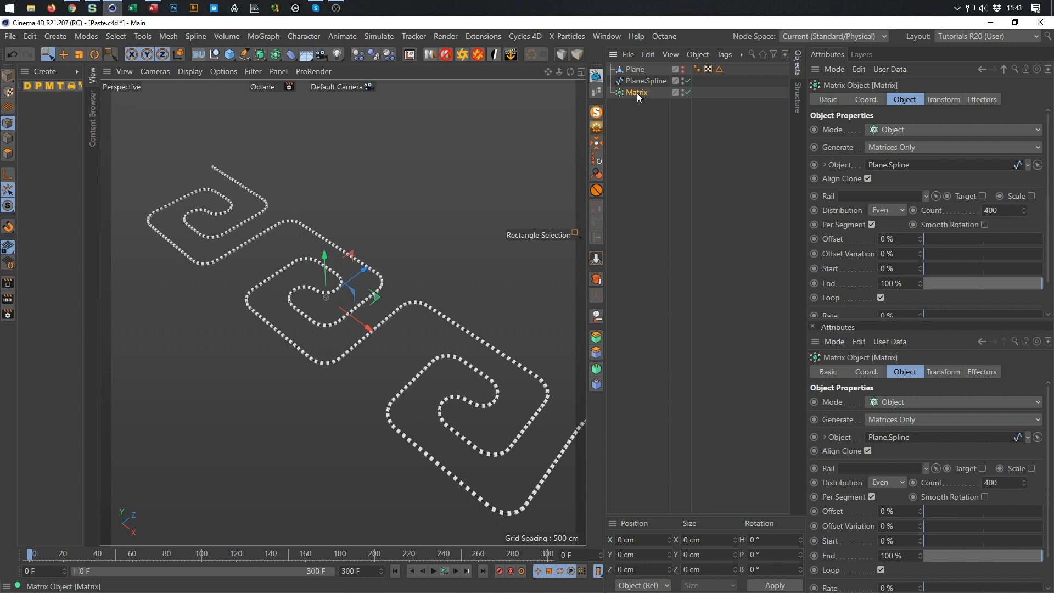
Duplicate the Matrix object and switch the copy to Linear mode
ctrl+drag(637, 92, 657, 227)
click(924, 132)
click(926, 154)
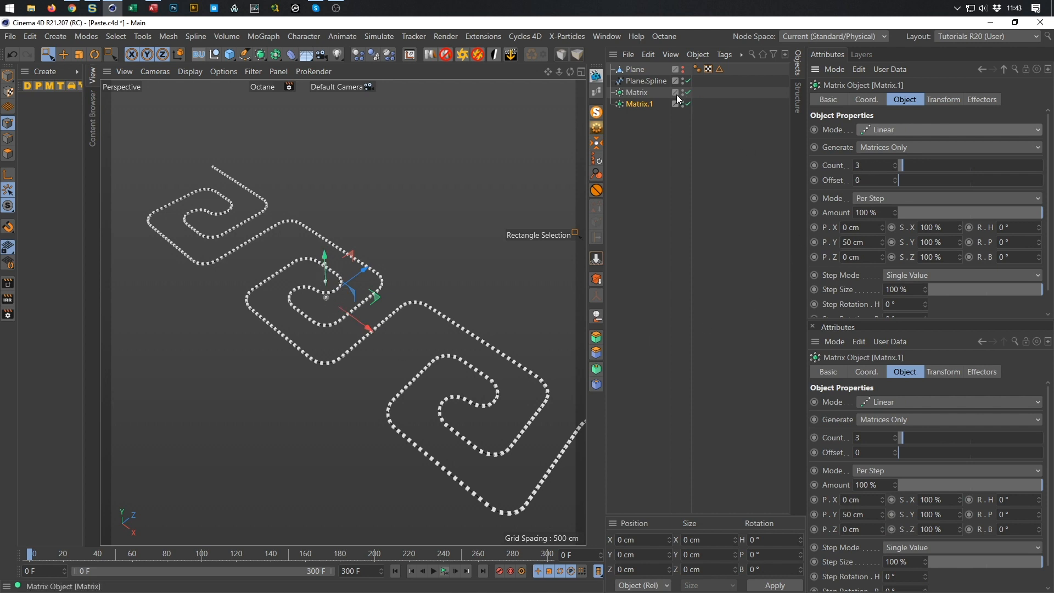
Set the linear Matrix.1 to a count of 400, matching the first Matrix, with a Y step of 10 cm
click(639, 93)
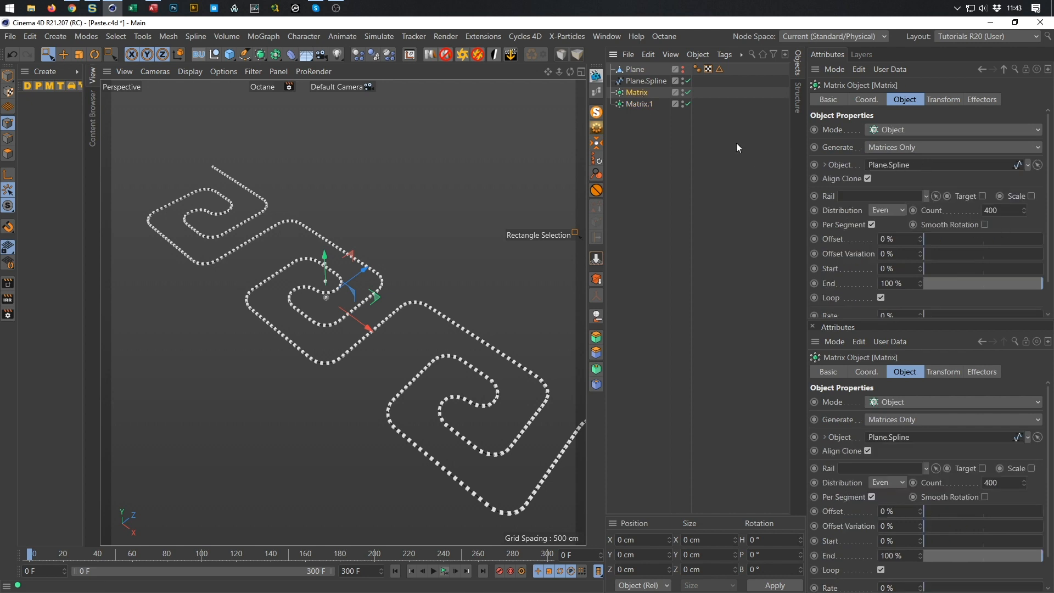
click(639, 104)
click(877, 166)
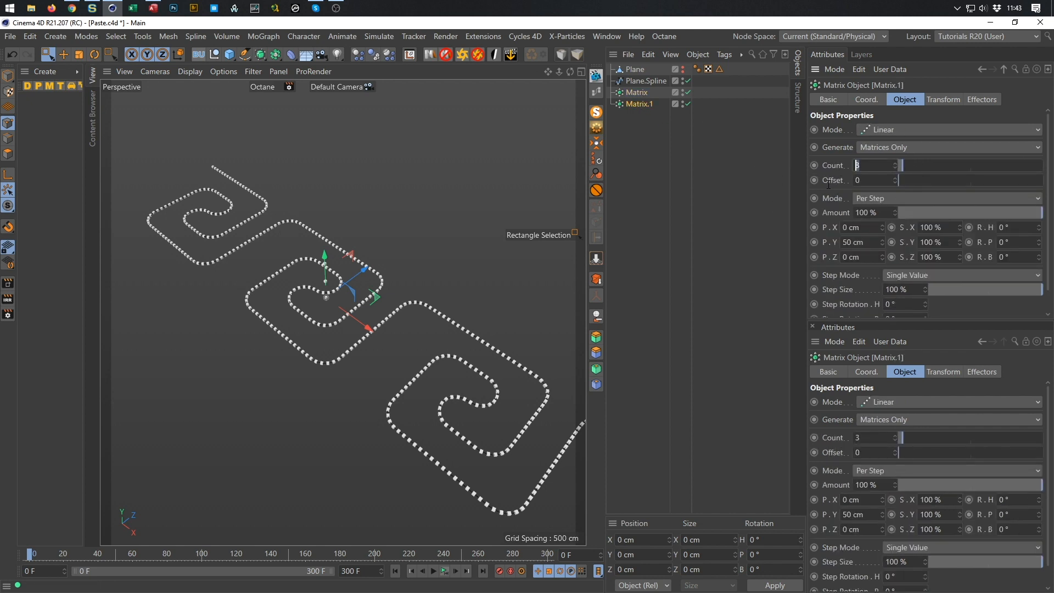
text(400)
key(Return)
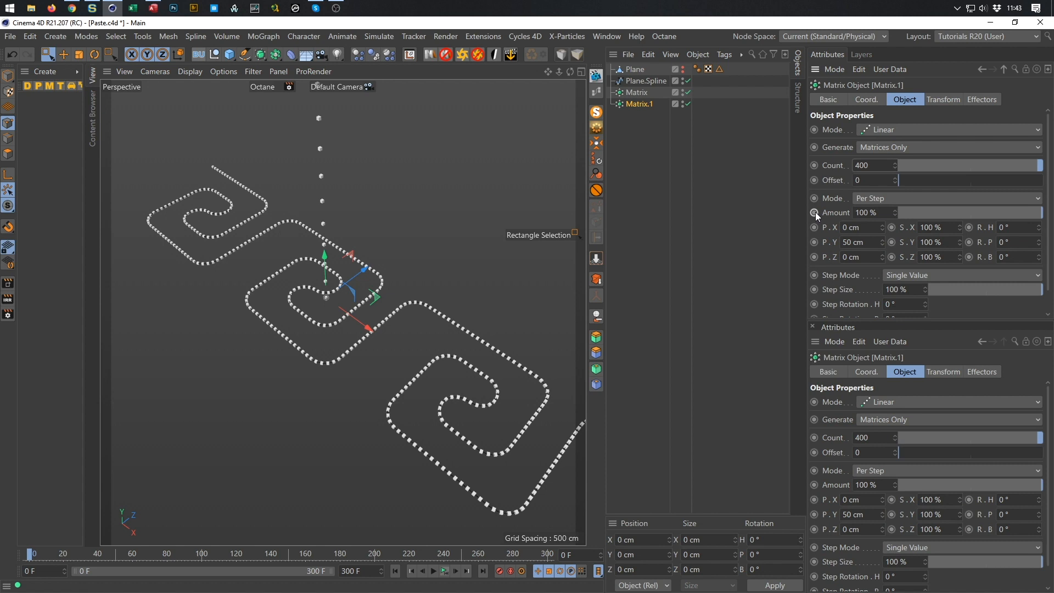
click(862, 242)
text(10)
key(Return)
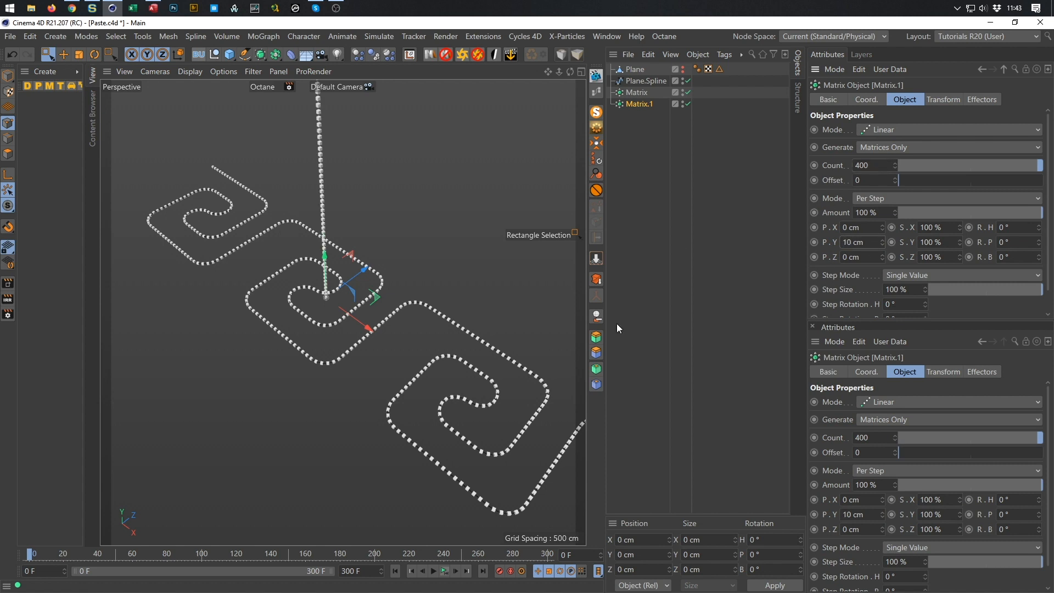
Move Matrix.1 above Matrix in the object hierarchy, and view both the vertical line and the spiral path
alt+drag(316, 277, 305, 330)
alt+right_drag(305, 329, 311, 287)
alt+middle_drag(312, 286, 289, 416)
alt+drag(294, 406, 334, 306)
alt+middle_drag(389, 366, 387, 334)
drag(637, 105, 647, 89)
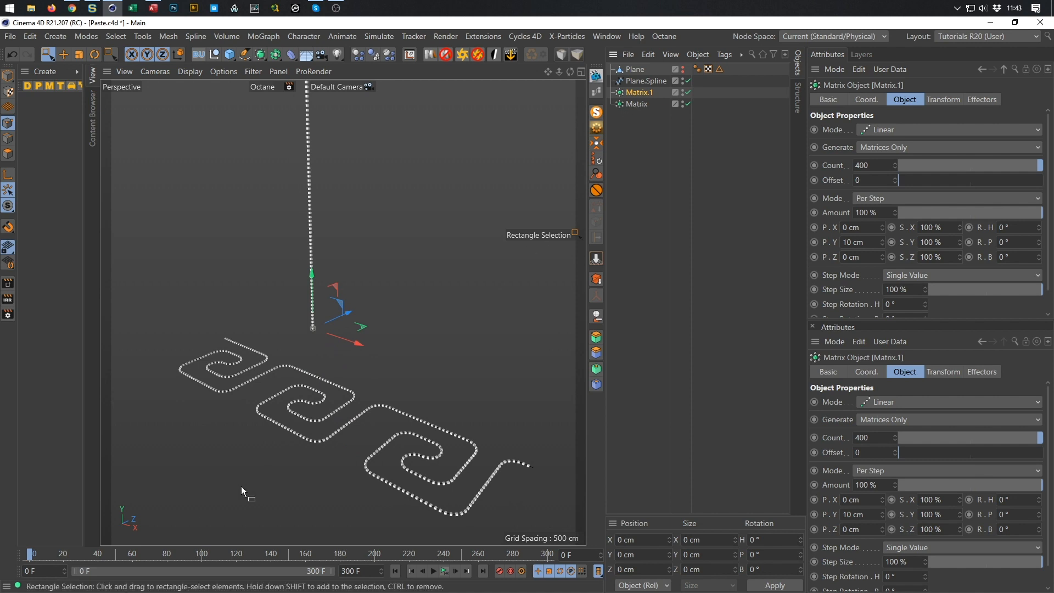
alt+middle_drag(342, 407, 377, 405)
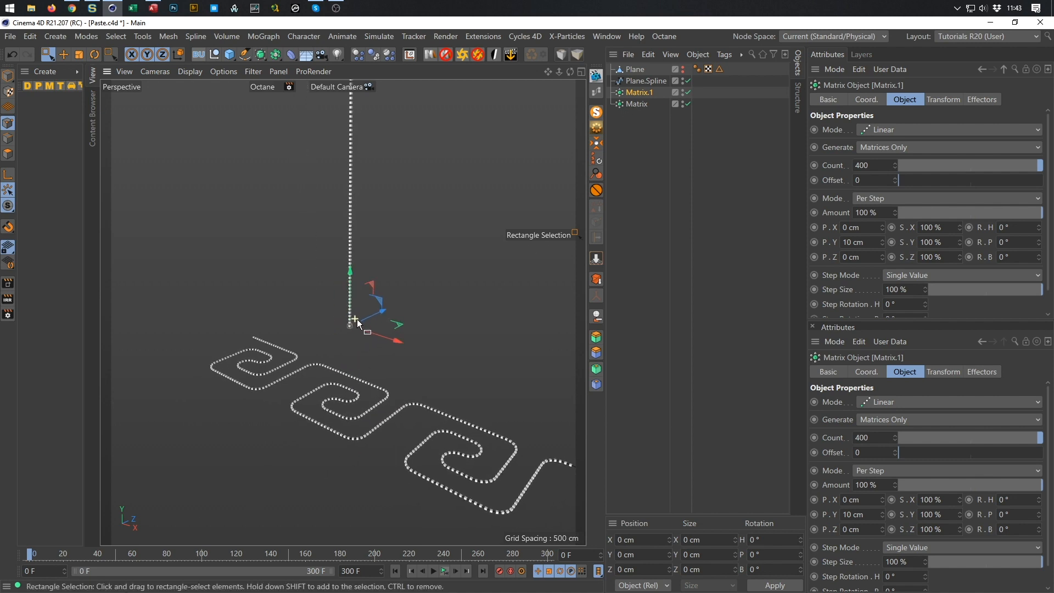
alt+middle_drag(348, 320, 310, 336)
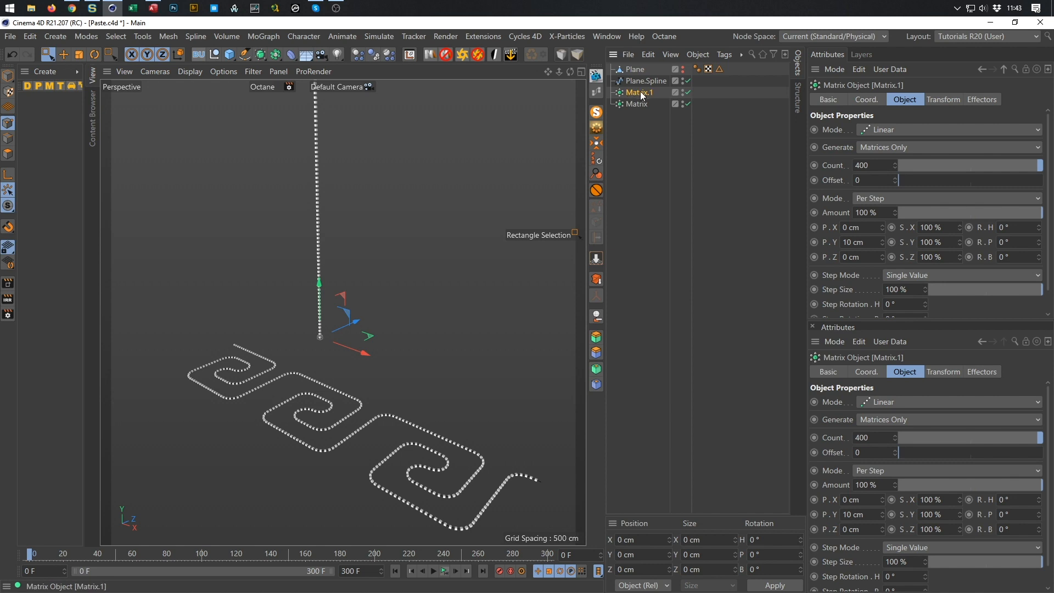
Add an Inheritance effector to Matrix.1, place it directly above Matrix.1 in the hierarchy, and check Matrix.1's effector assignment
click(263, 36)
mouse_move(276, 58)
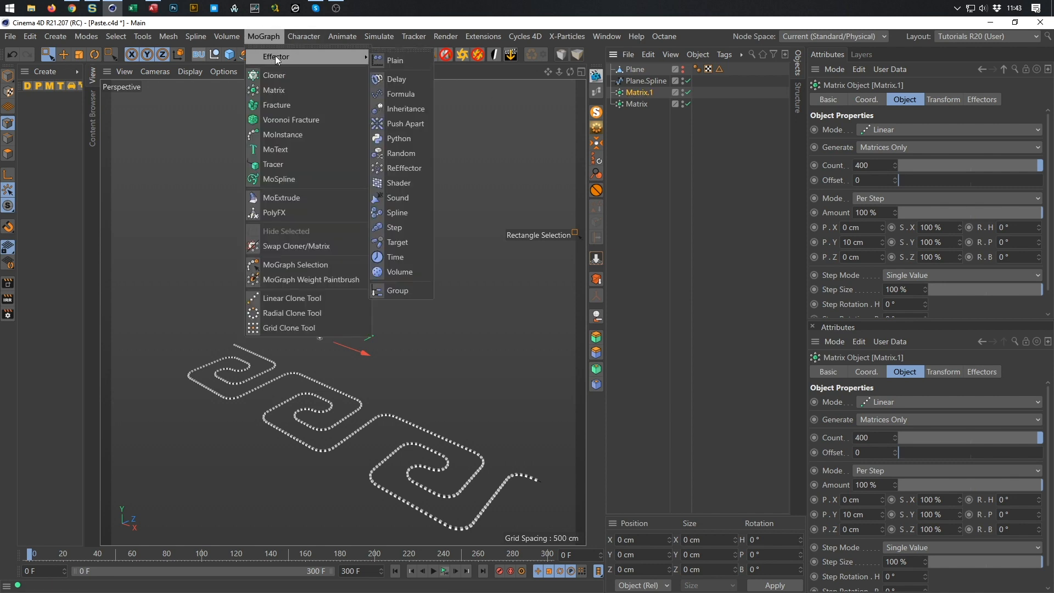
click(404, 110)
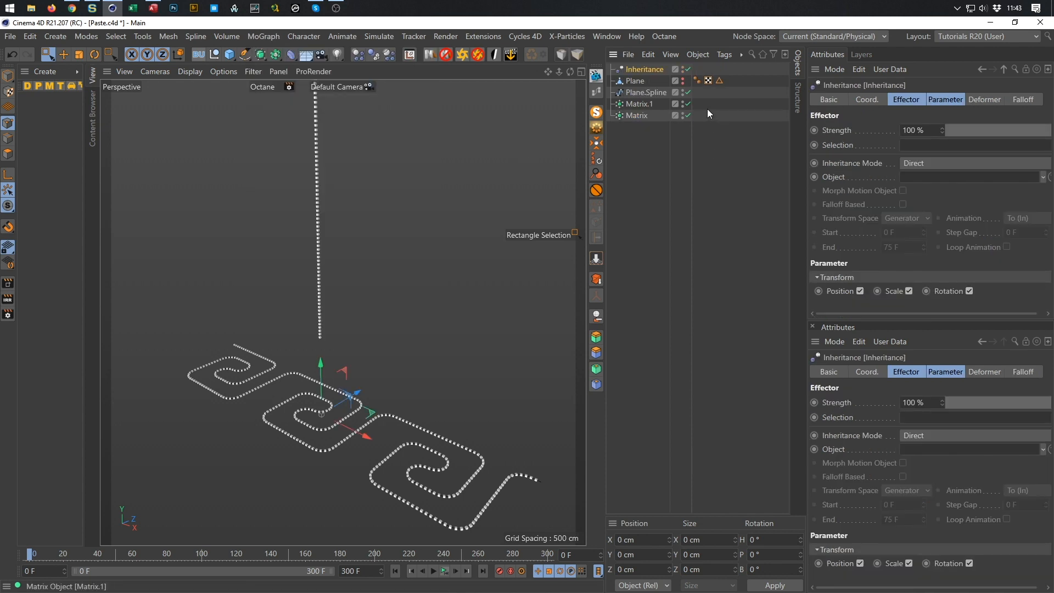
drag(643, 96, 641, 97)
click(638, 104)
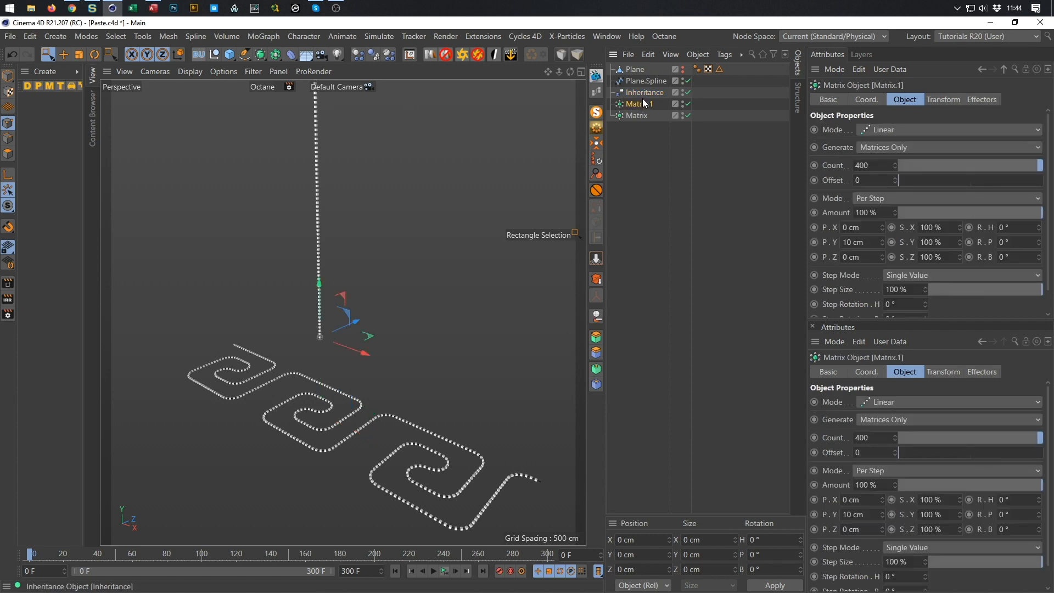
click(641, 97)
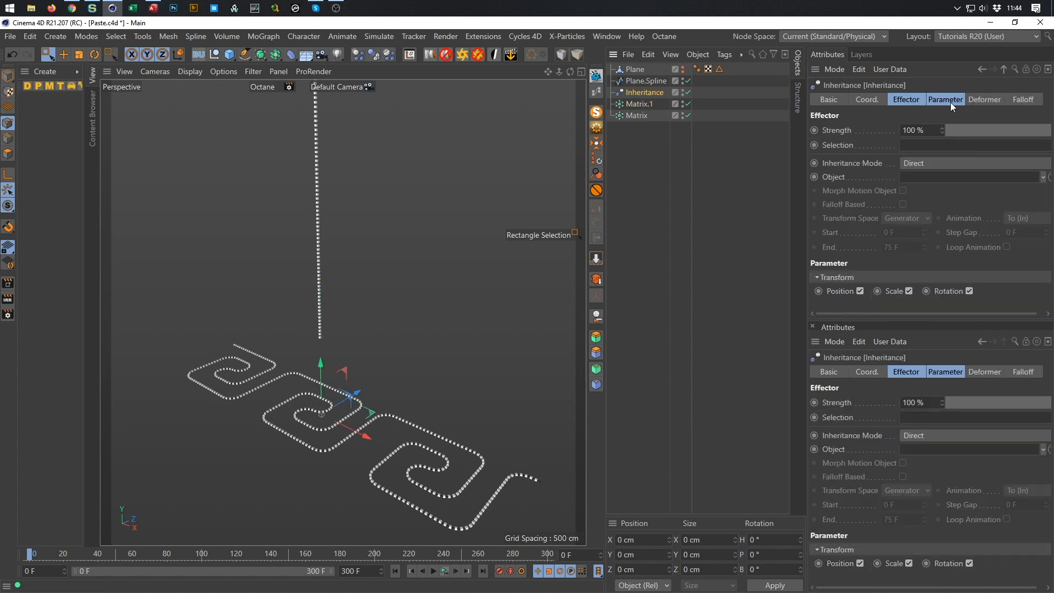
click(650, 103)
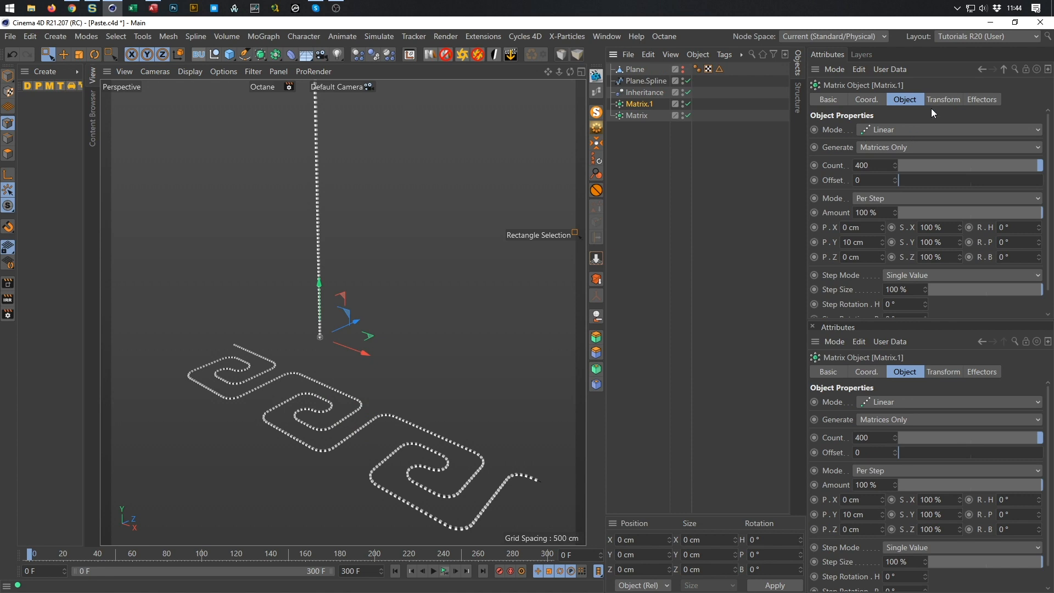
click(982, 99)
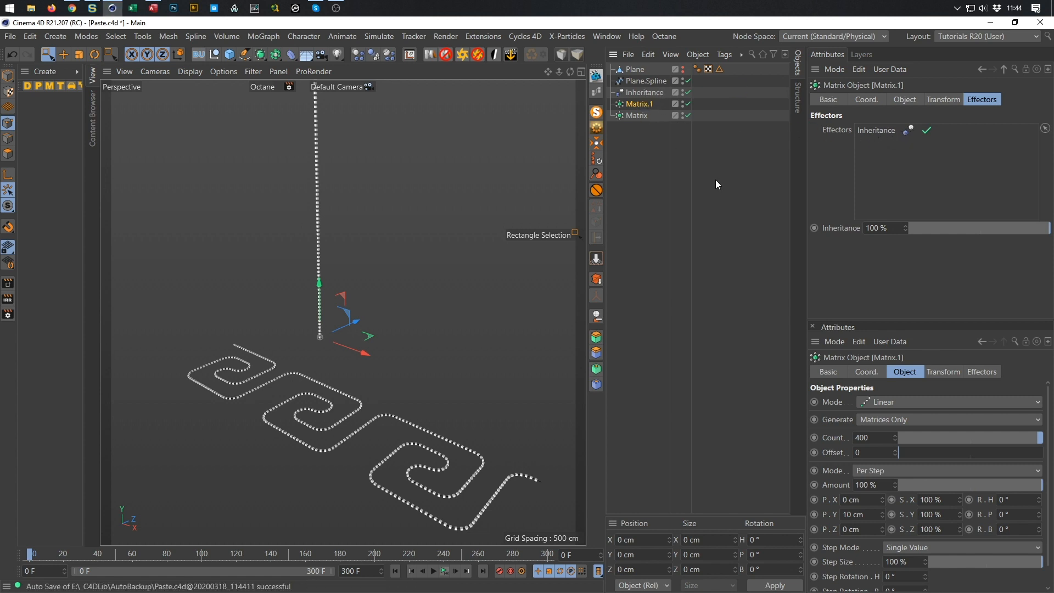
Disable Scale and Rotation in the Inheritance effector's transform parameters so only Position stays enabled
click(645, 84)
click(646, 92)
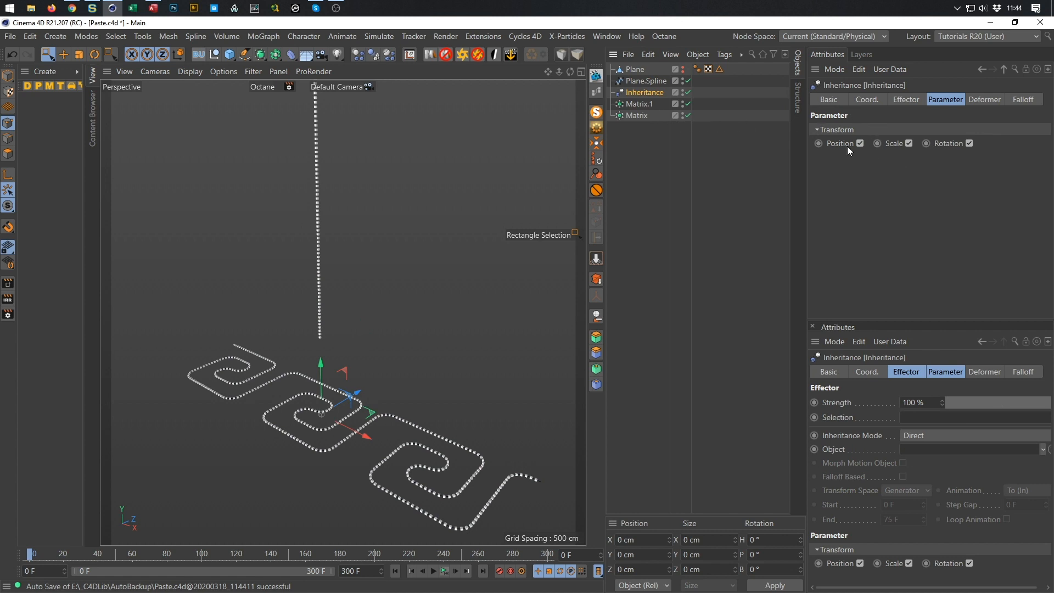
click(903, 142)
click(908, 143)
click(969, 143)
Link the spline-based Matrix as the Inheritance effector's source object, enable Morph Motion Object, and test the Strength
click(907, 100)
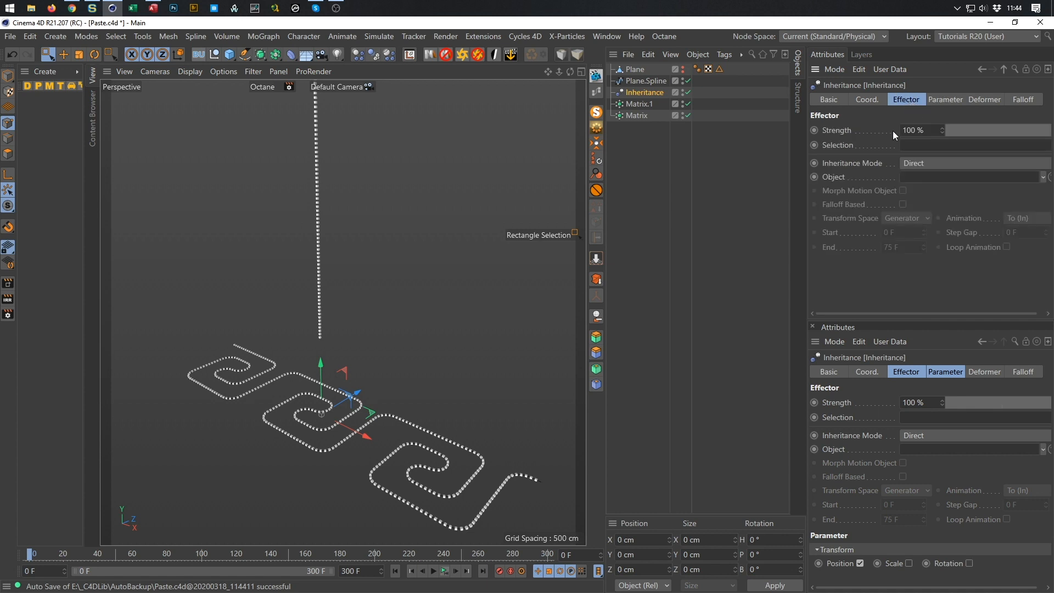
click(636, 116)
drag(636, 116, 658, 241)
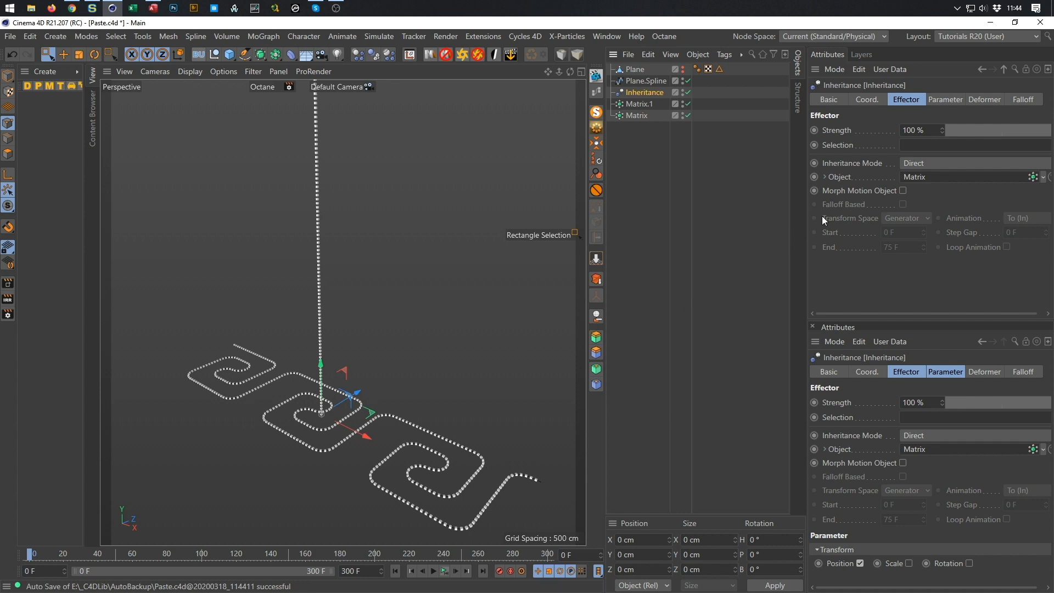
click(902, 190)
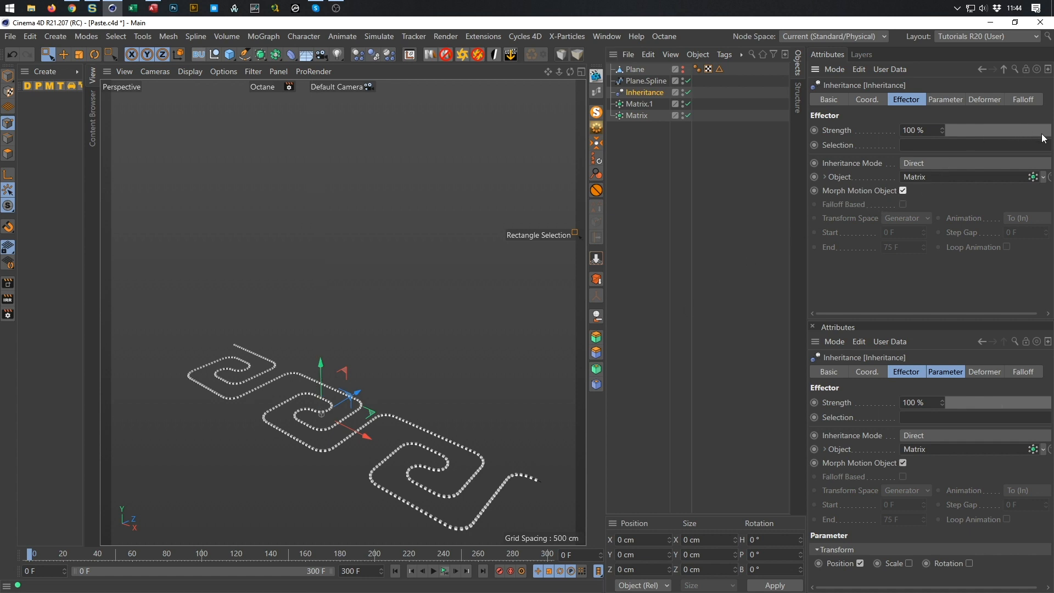
mouse_move(1045, 132)
mouse_down()
mouse_move(943, 144)
mouse_move(1048, 150)
mouse_move(940, 149)
mouse_move(1047, 136)
mouse_up()
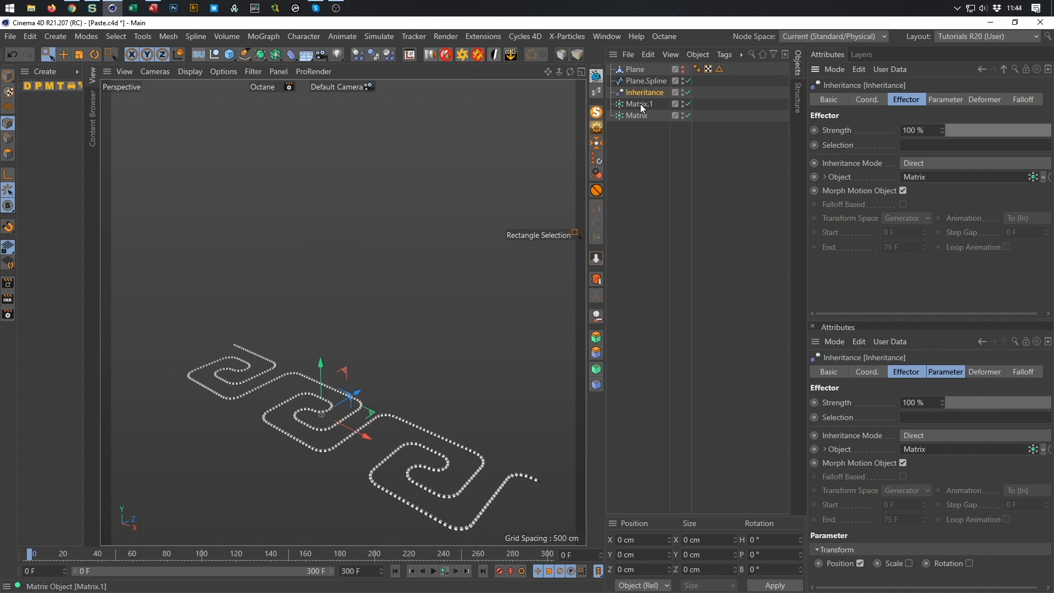
Add a Linear Field to the Inheritance effector's falloff and set its direction to Y-
click(1022, 100)
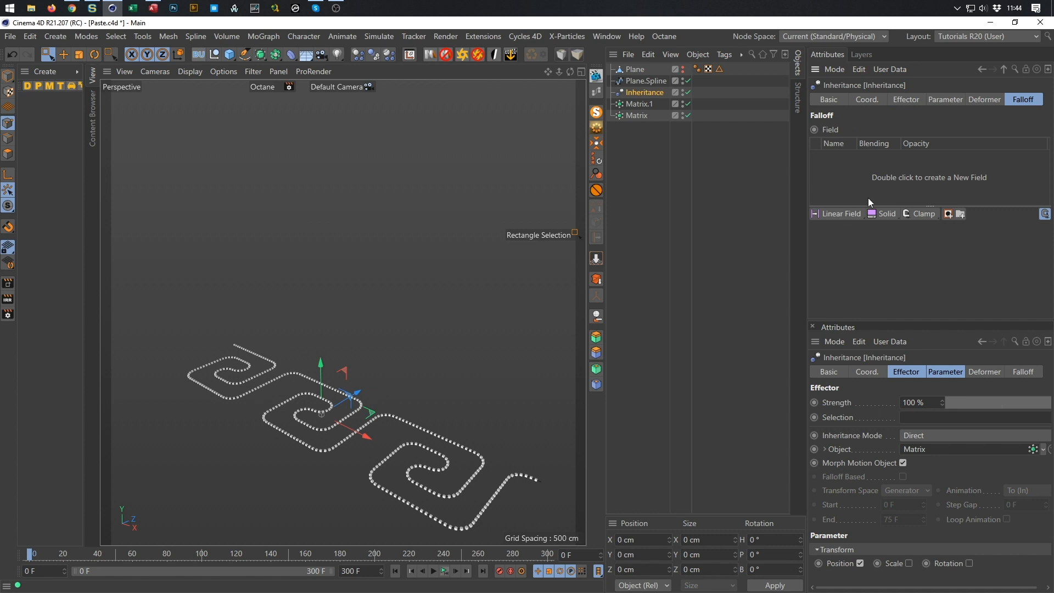
click(837, 210)
click(884, 292)
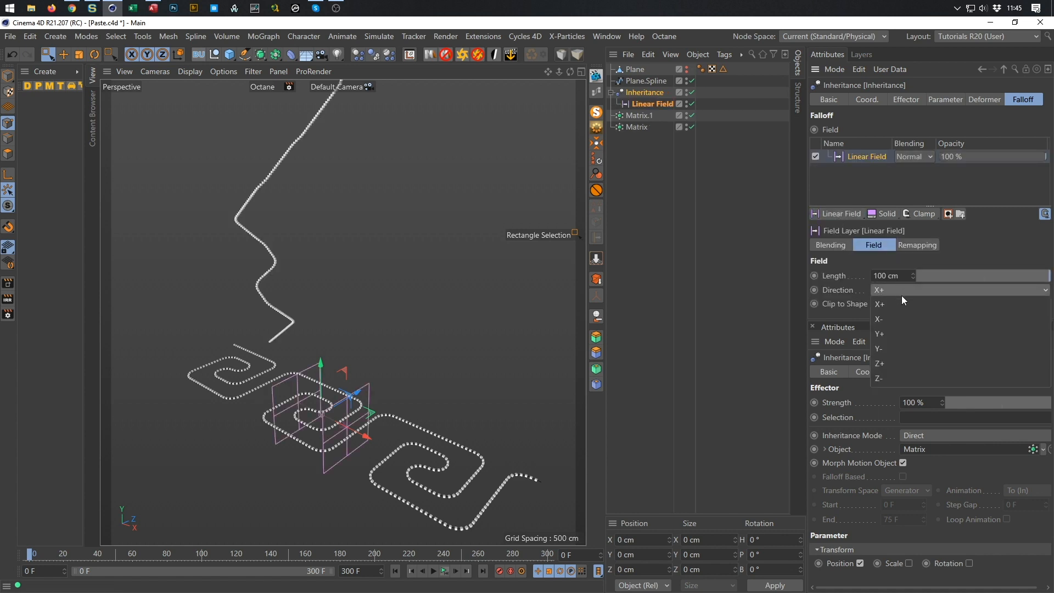
click(920, 354)
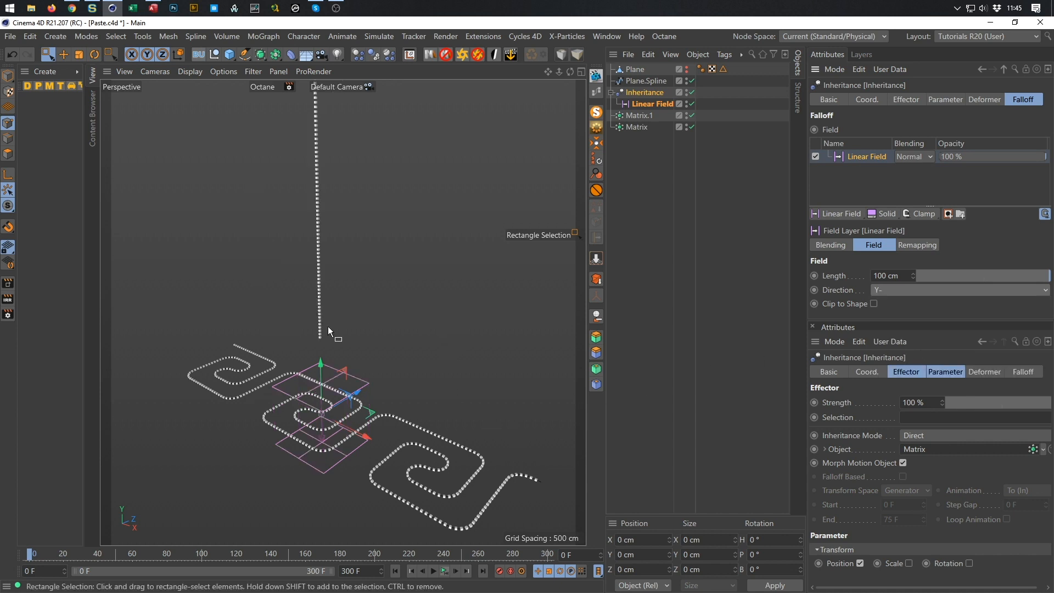
Raise the Linear Field to about 199 cm in Y, near the vertical line's lower end, and shorten its length to 36.74 cm
click(650, 104)
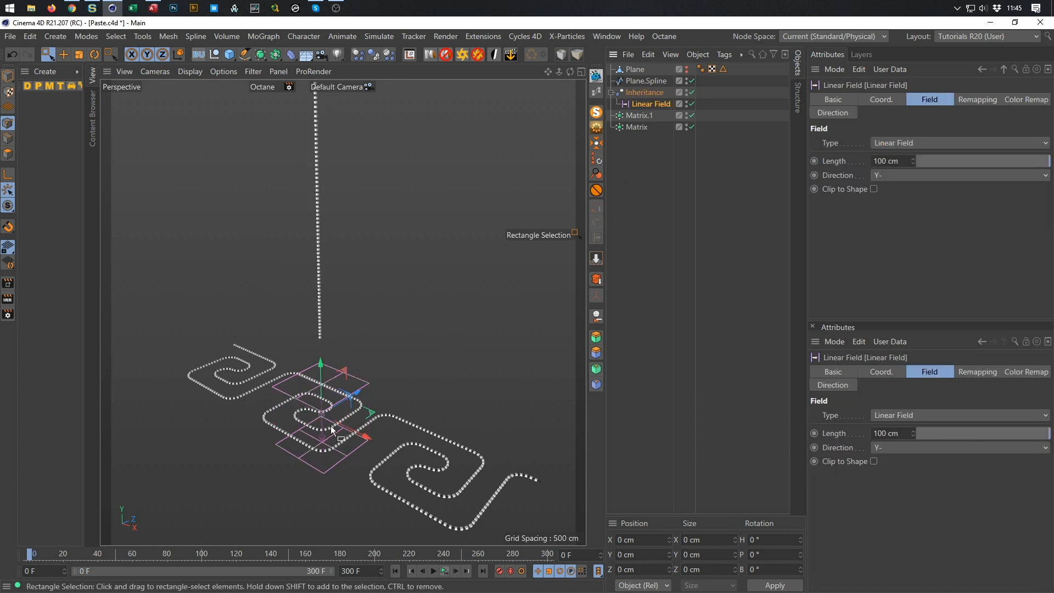
drag(325, 367, 339, 331)
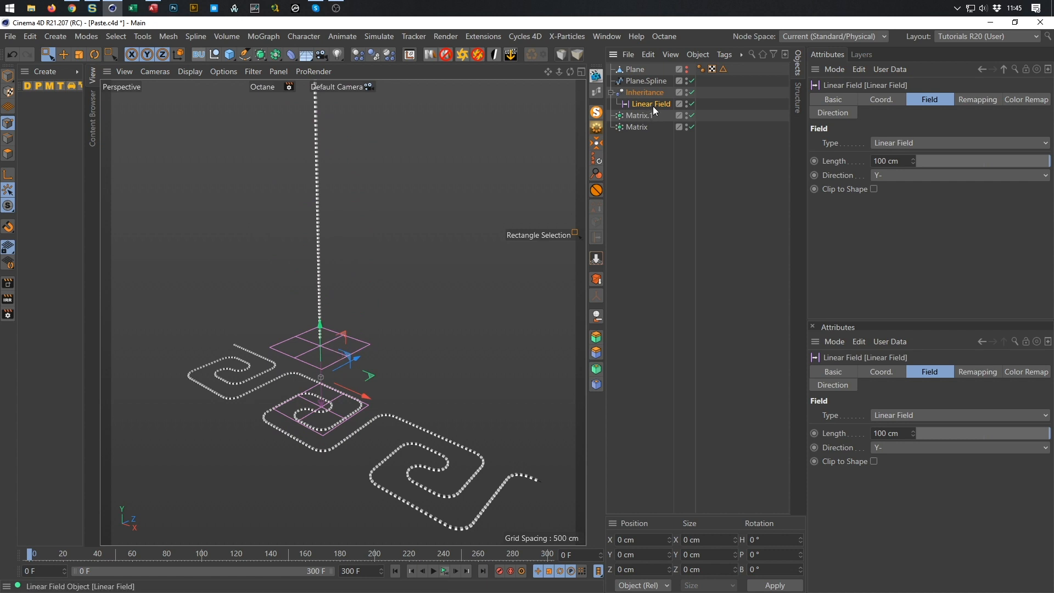
scroll(341, 337, up, 4)
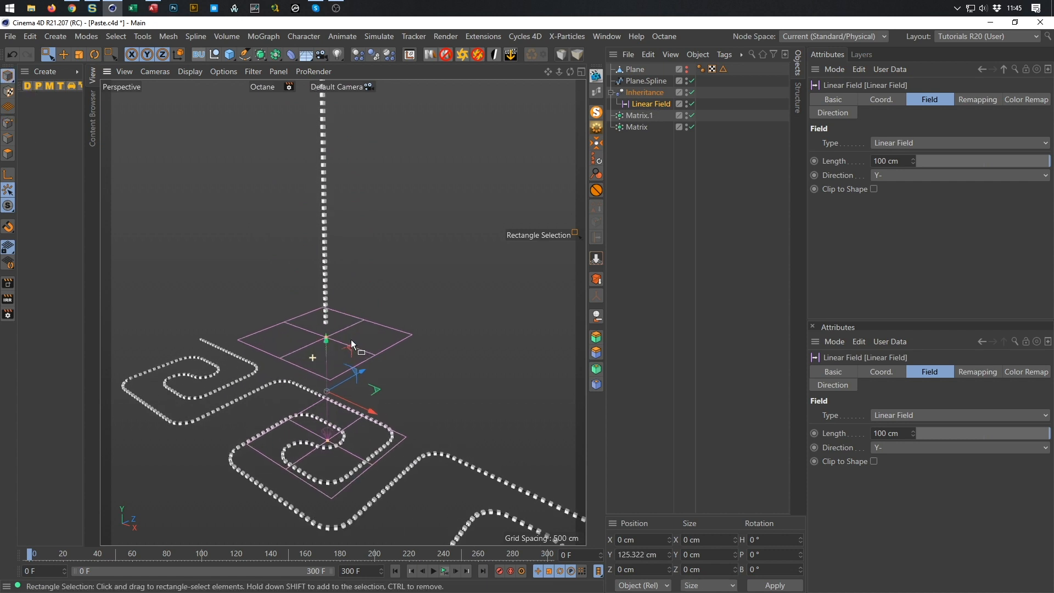
drag(327, 334, 314, 290)
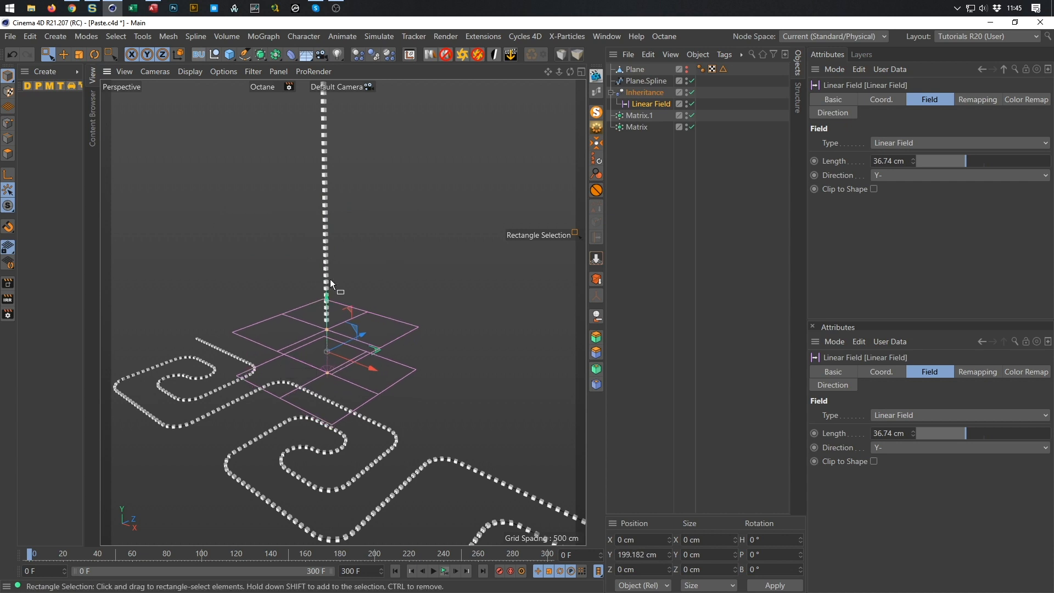
Preview shifting Matrix.1's transform Y position through the Linear Field, leaving it at 0 cm
click(636, 116)
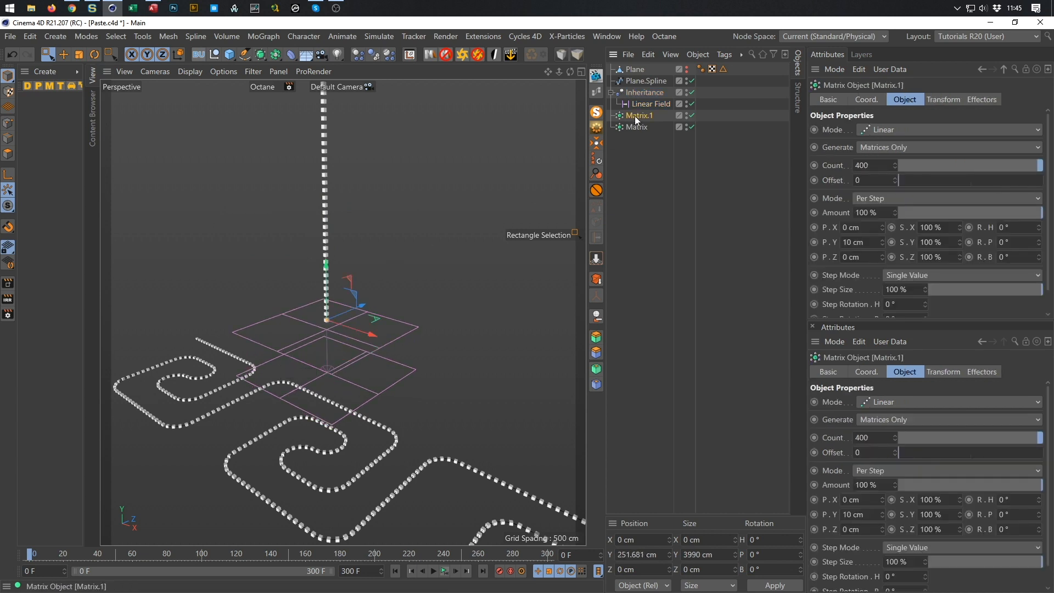
click(942, 100)
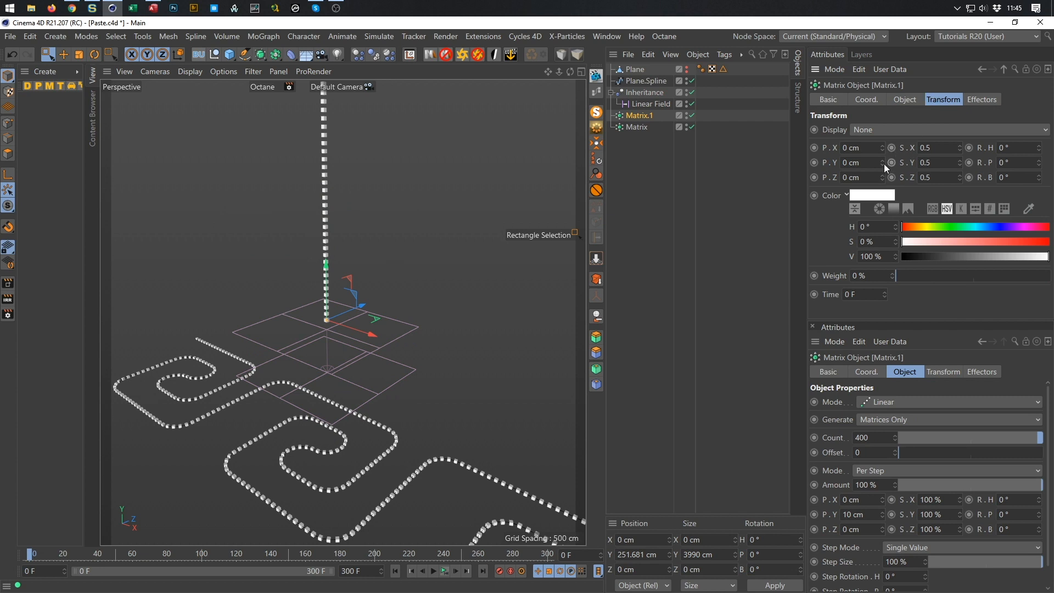
mouse_move(882, 163)
mouse_down()
mouse_move(882, 247)
mouse_move(882, 163)
mouse_up()
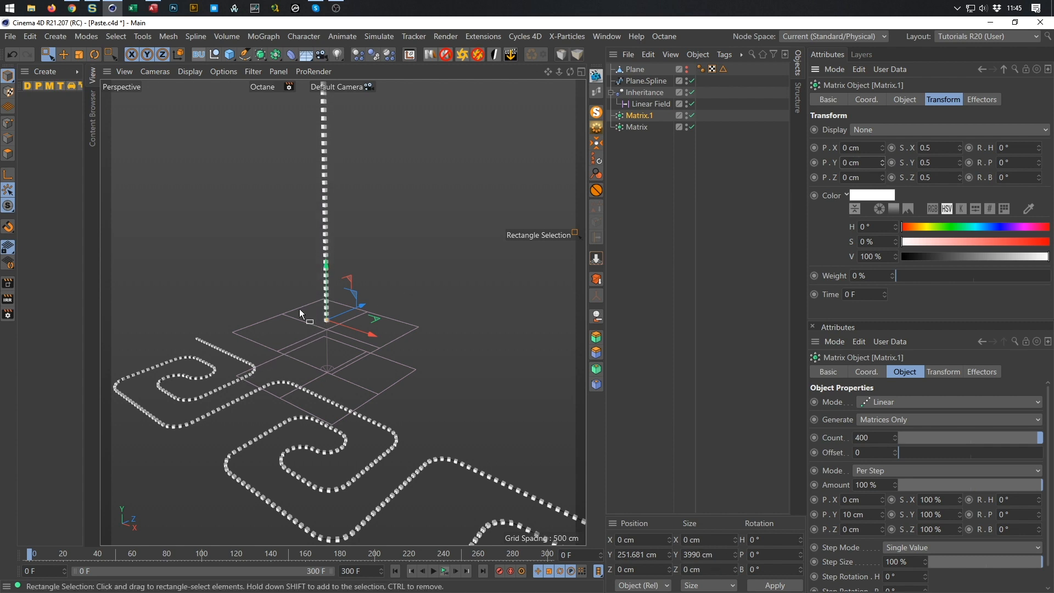
Disable Loop on the spline-based Matrix so its points reach the end of the path
scroll(294, 314, down, 4)
scroll(274, 234, down, 2)
alt+drag(270, 238, 297, 253)
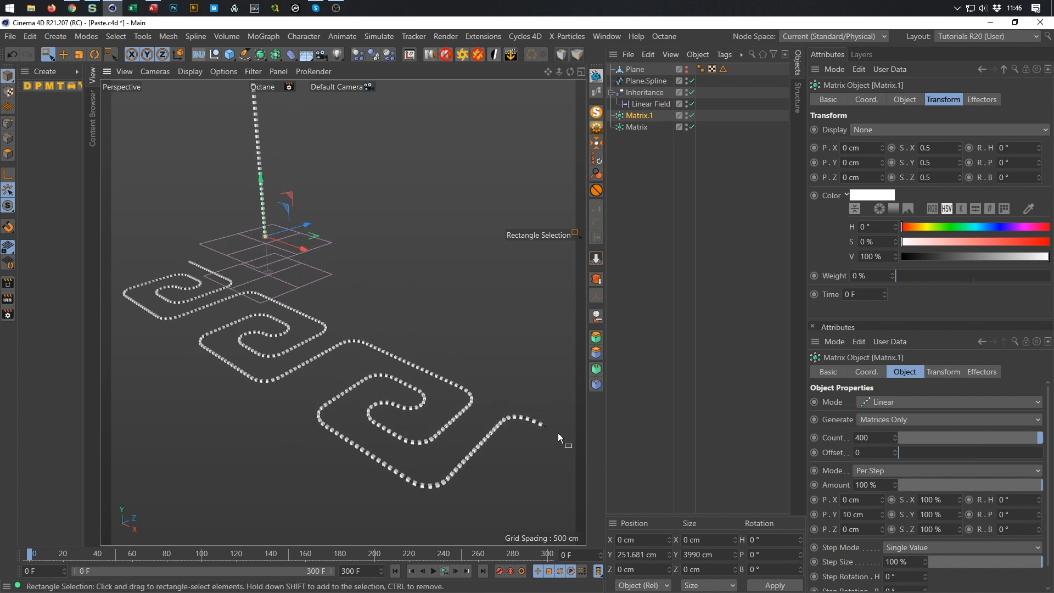
click(637, 128)
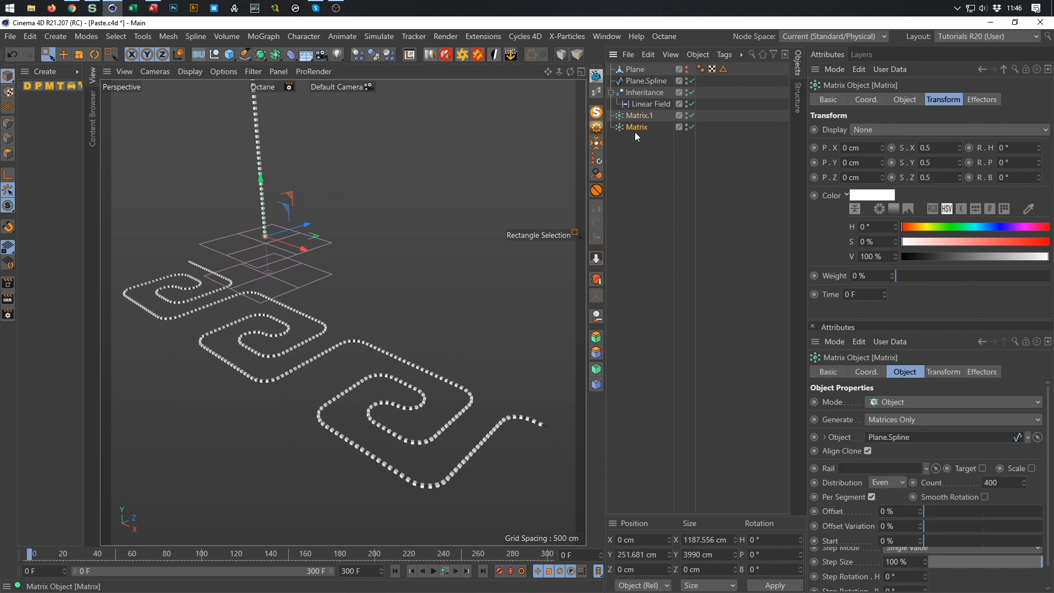
click(904, 100)
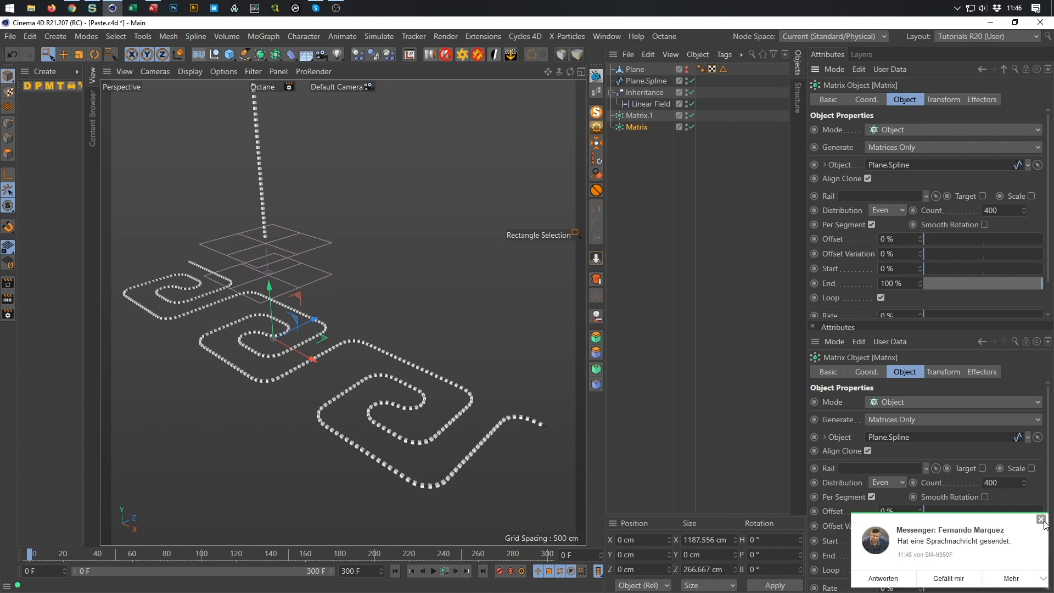
click(1041, 519)
click(881, 297)
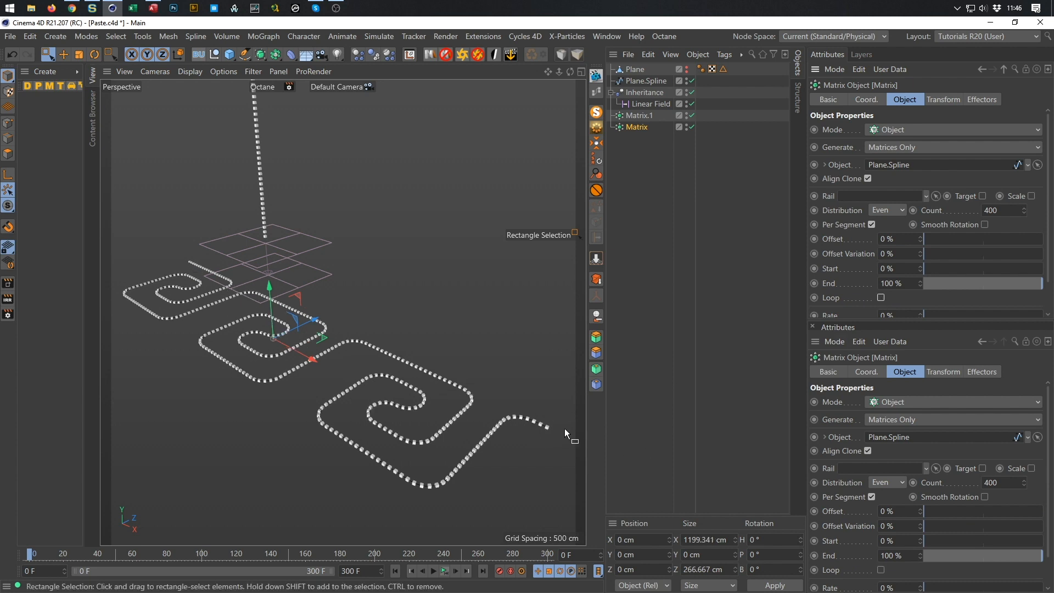
Enable Smooth Rotation on the spline-based Matrix after inspecting the cubes' orientation around a bend
click(985, 225)
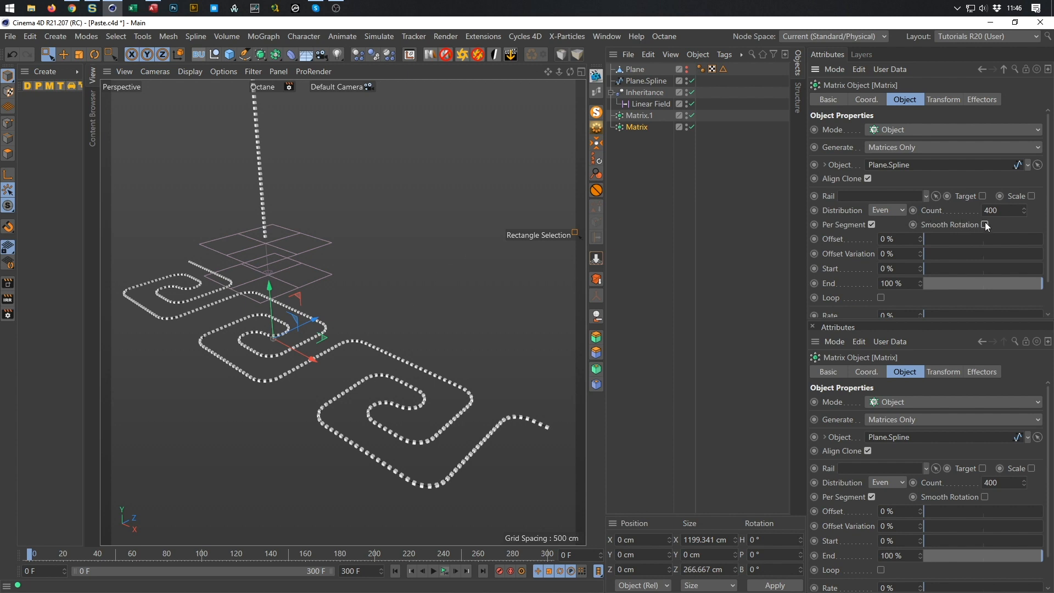
scroll(351, 324, up, 10)
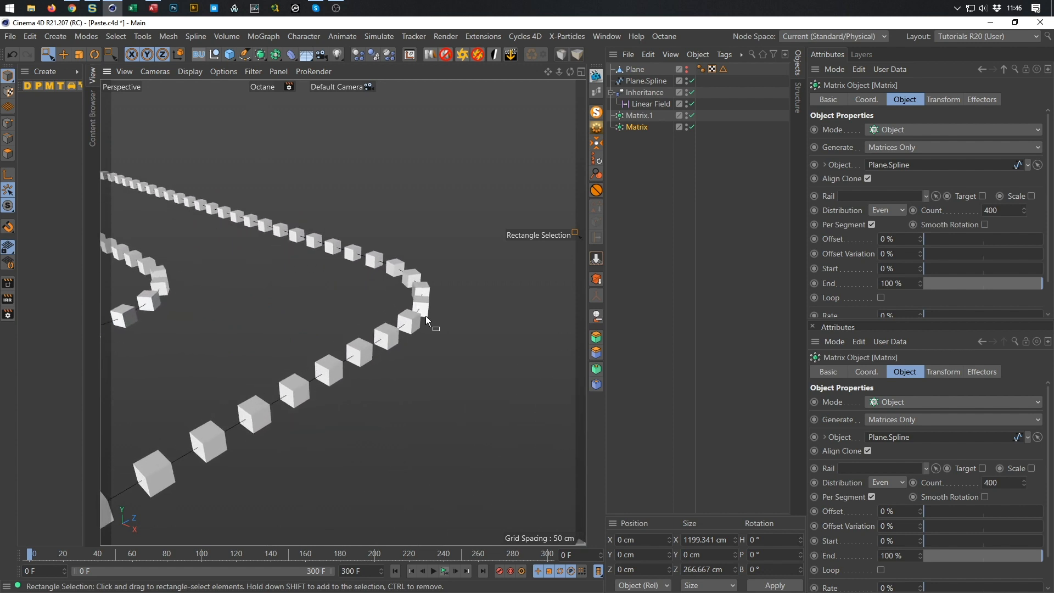
alt+drag(426, 317, 431, 304)
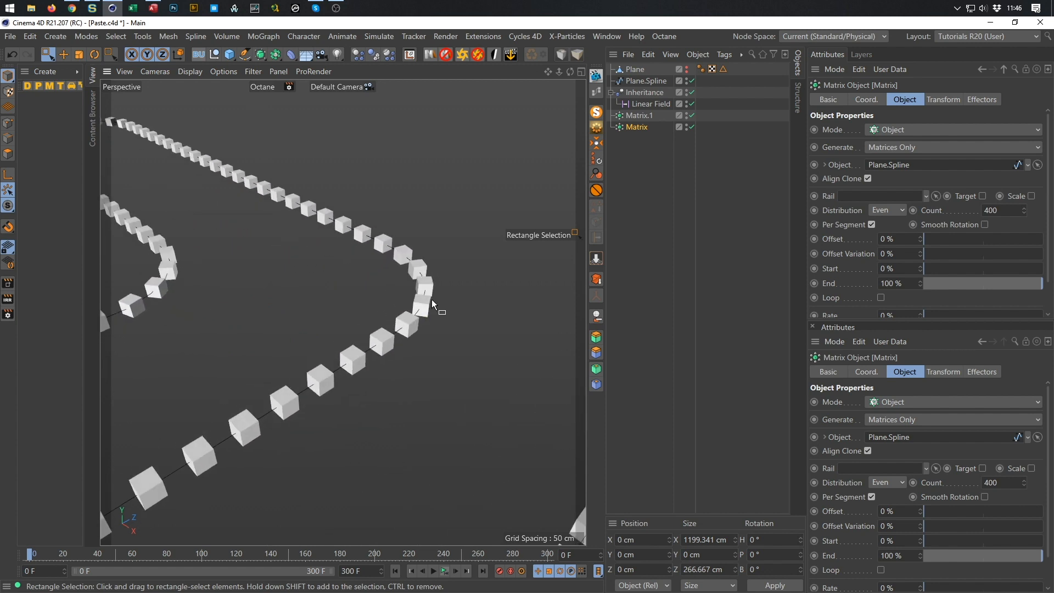
click(985, 225)
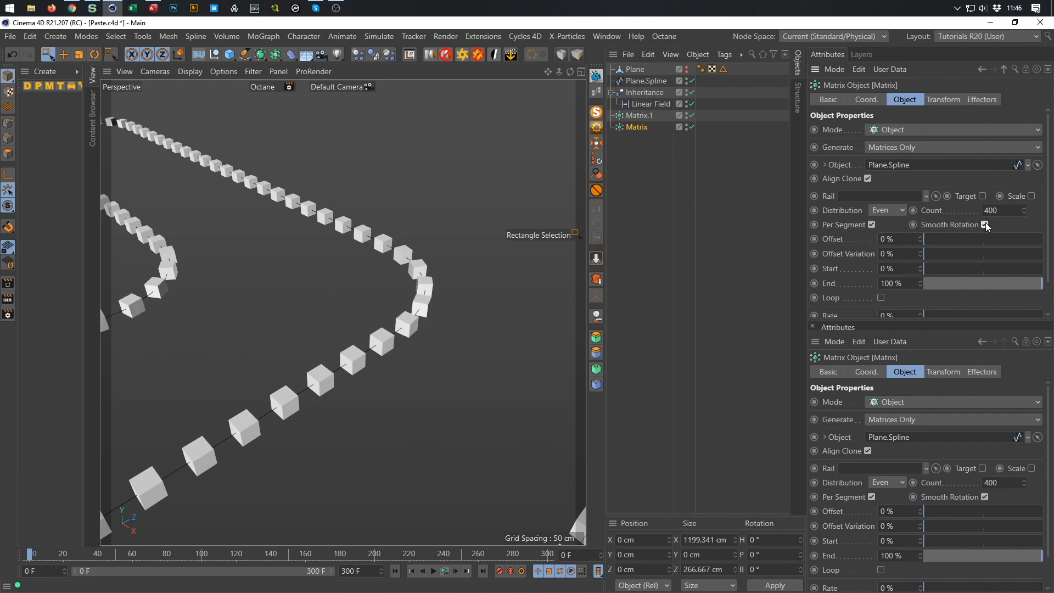
Set a keyframe on Matrix.1's transform Y position of 0 cm at frame 0
mouse_move(385, 331)
alt+mouse_down()
mouse_move(193, 389)
mouse_move(231, 381)
alt+mouse_up()
alt+right_drag(230, 381, 199, 410)
alt+middle_drag(200, 410, 303, 387)
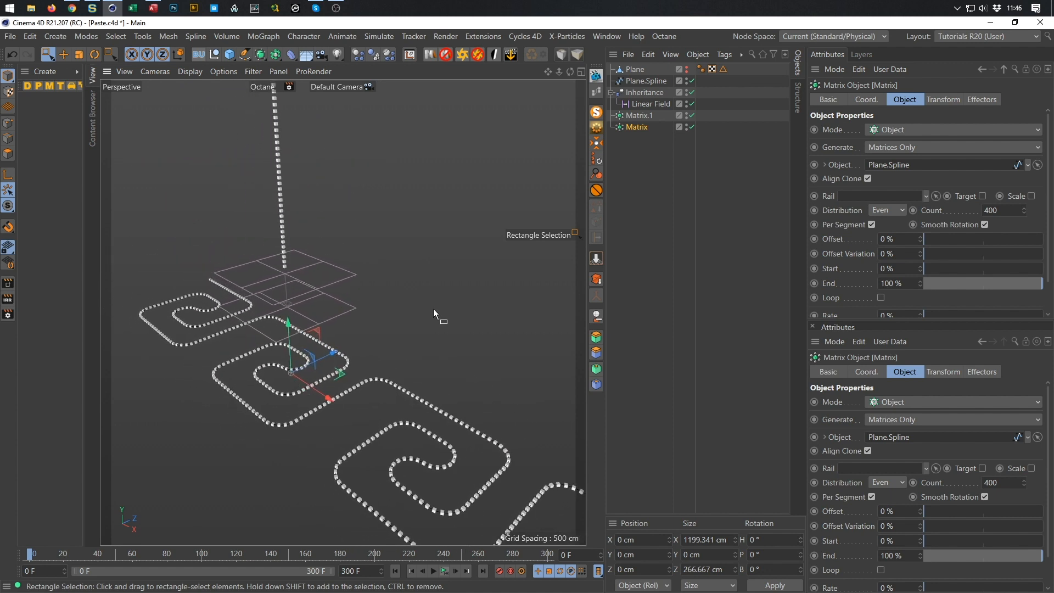
click(640, 115)
alt+middle_drag(406, 308, 299, 236)
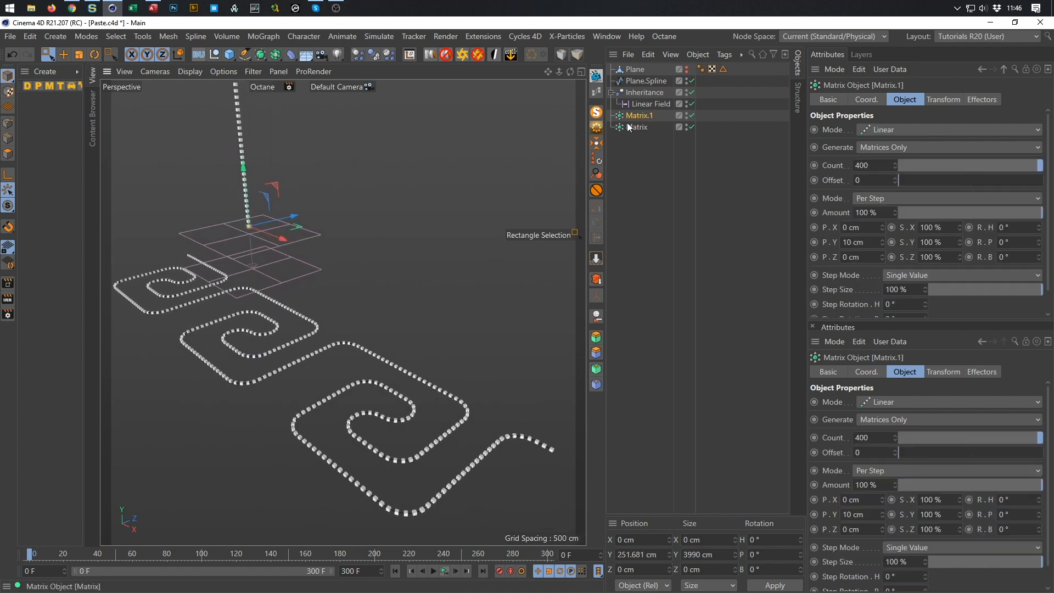
click(938, 101)
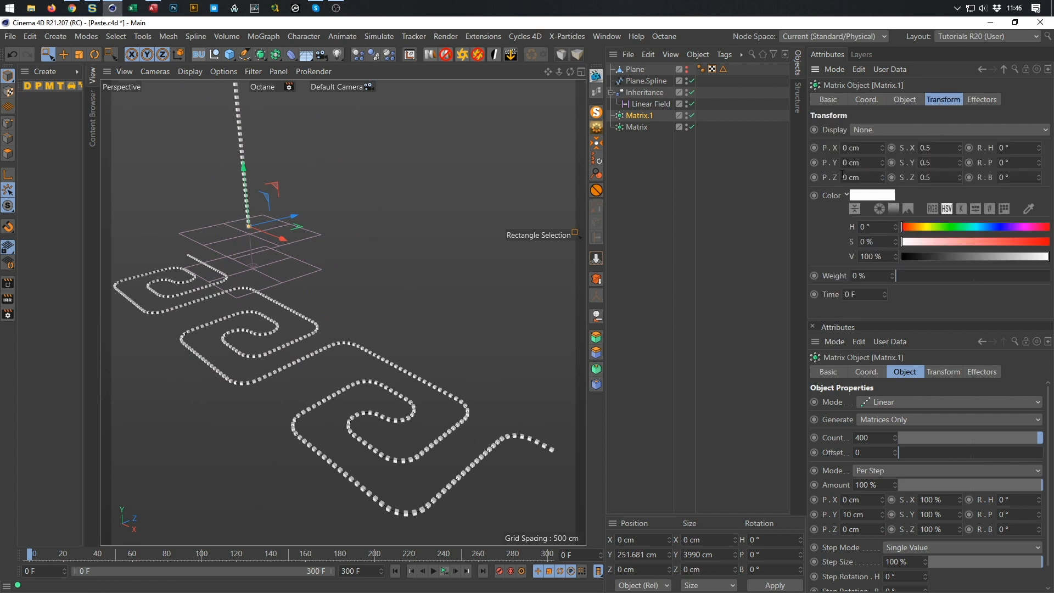
ctrl+click(815, 163)
At frame 300, set Matrix.1's transform Y position to -4100 cm and keyframe it
text(300)
key(Return)
click(882, 165)
drag(882, 163, 882, 456)
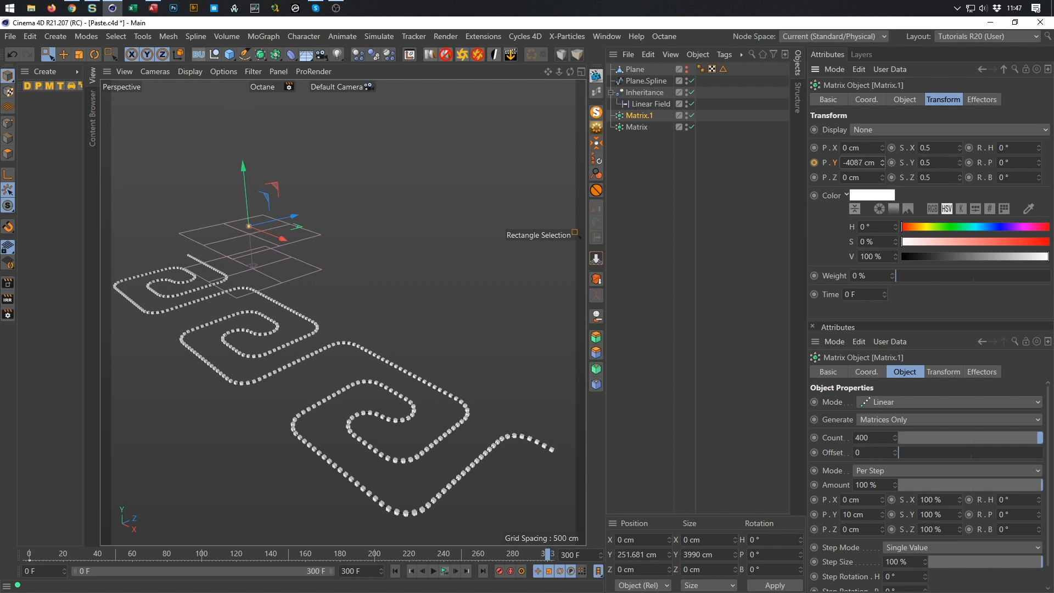
drag(882, 457, 882, 458)
double_click(875, 162)
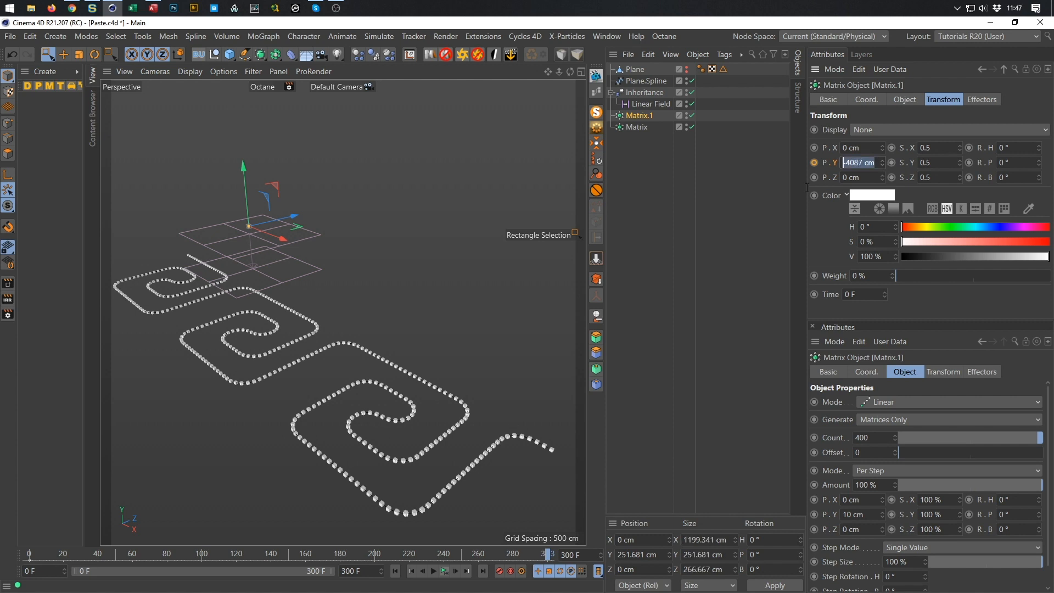
text(-4100)
key(Return)
scroll(277, 311, down, 4)
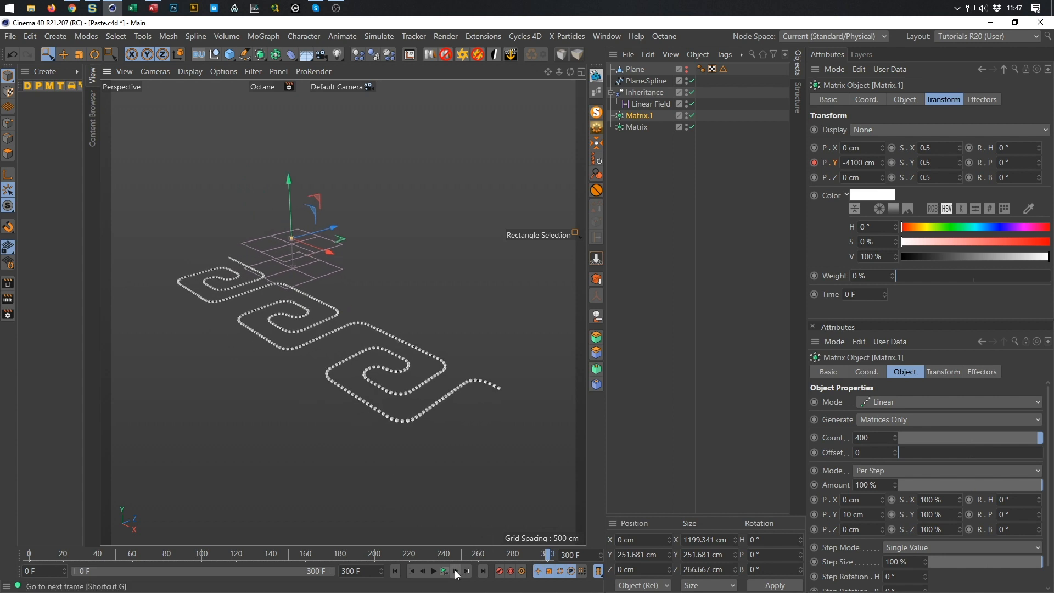
Rewind the animation to frame 0
click(445, 572)
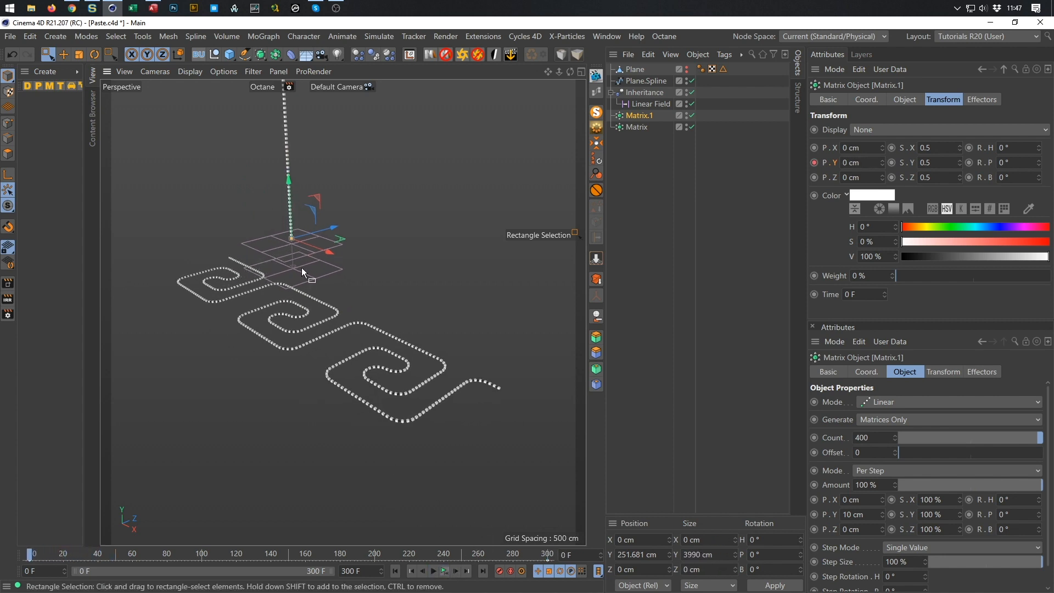
scroll(321, 321, up, 3)
scroll(339, 315, up, 1)
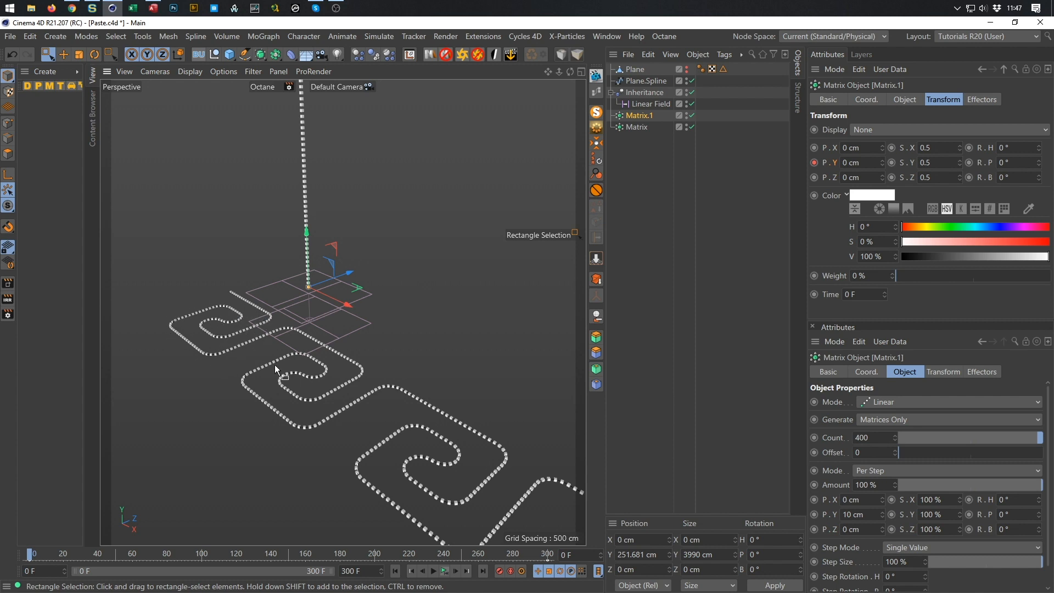
right_click(641, 119)
mouse_move(757, 34)
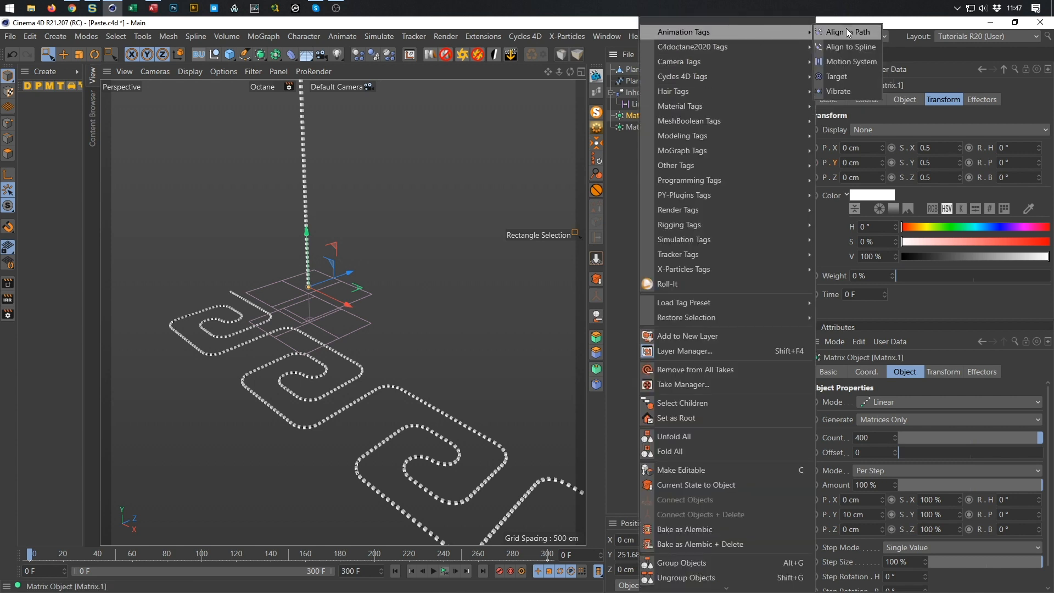
click(936, 21)
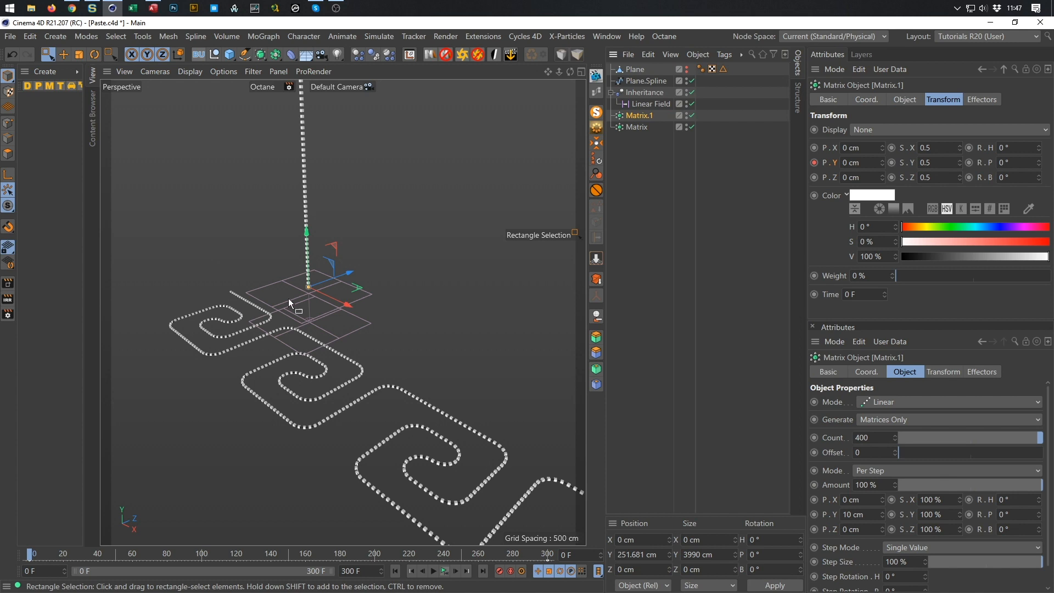
Create a Null object below the Inheritance effector with Matrix.1 as its child
click(216, 56)
drag(637, 69, 637, 117)
click(635, 118)
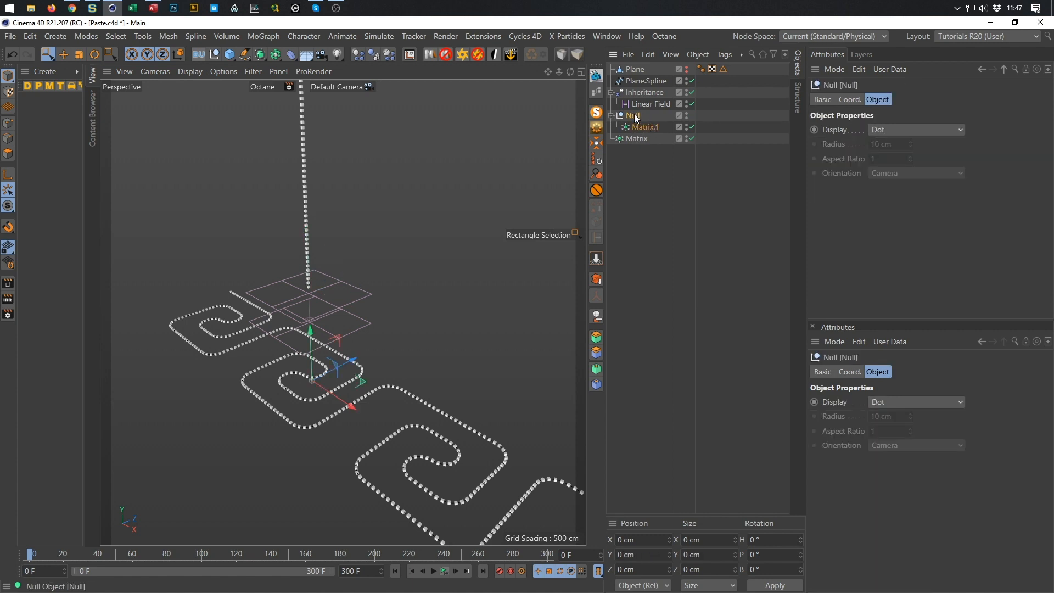
Add an Align to Spline tag to the Null and assign Plane.Spline as its Spline Path
right_click(635, 117)
mouse_move(801, 34)
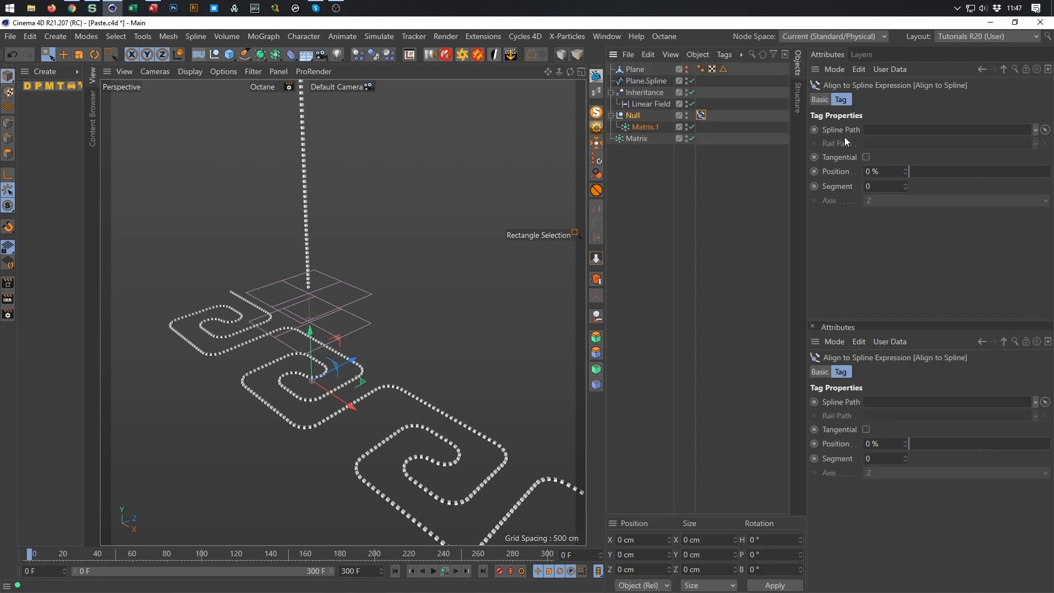
drag(645, 81, 895, 131)
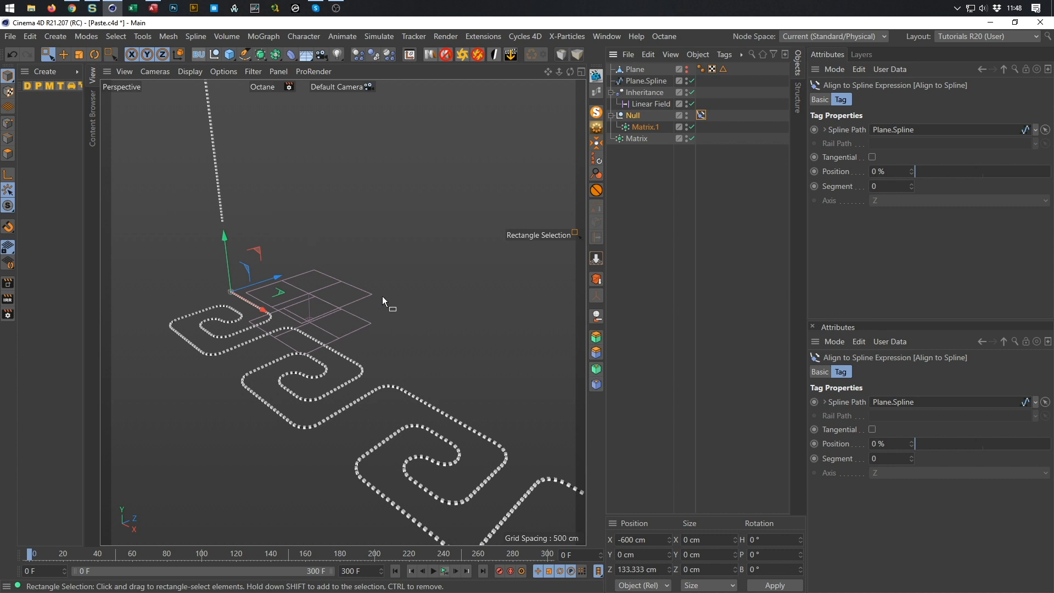
Keyframe the Align to Spline tag's Position at 0% on frame 0 and at 100% on frame 300
scroll(267, 300, down, 4)
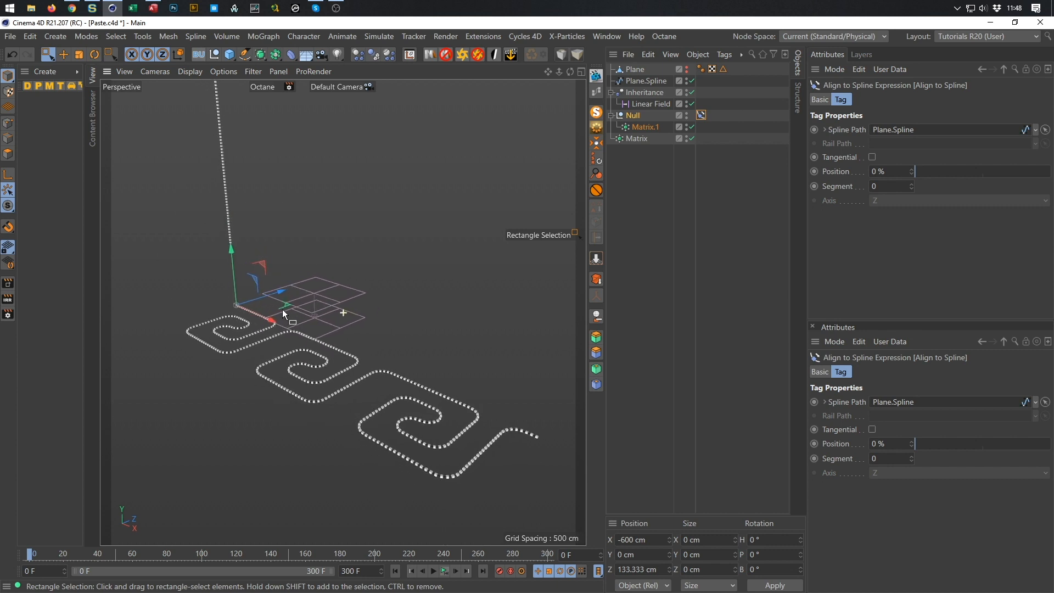
scroll(289, 307, down, 1)
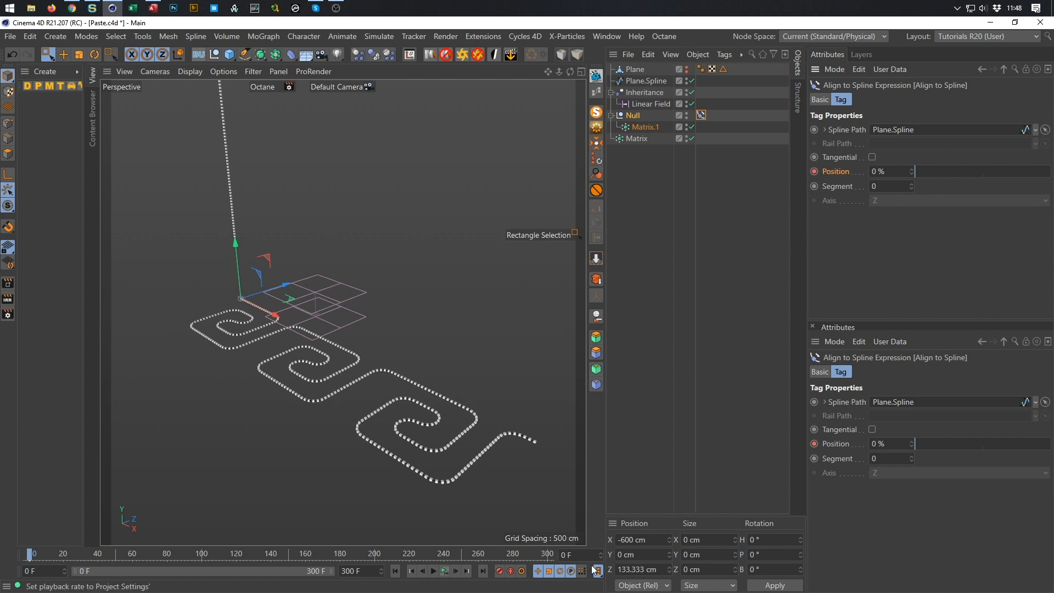
click(570, 555)
text(300)
key(Return)
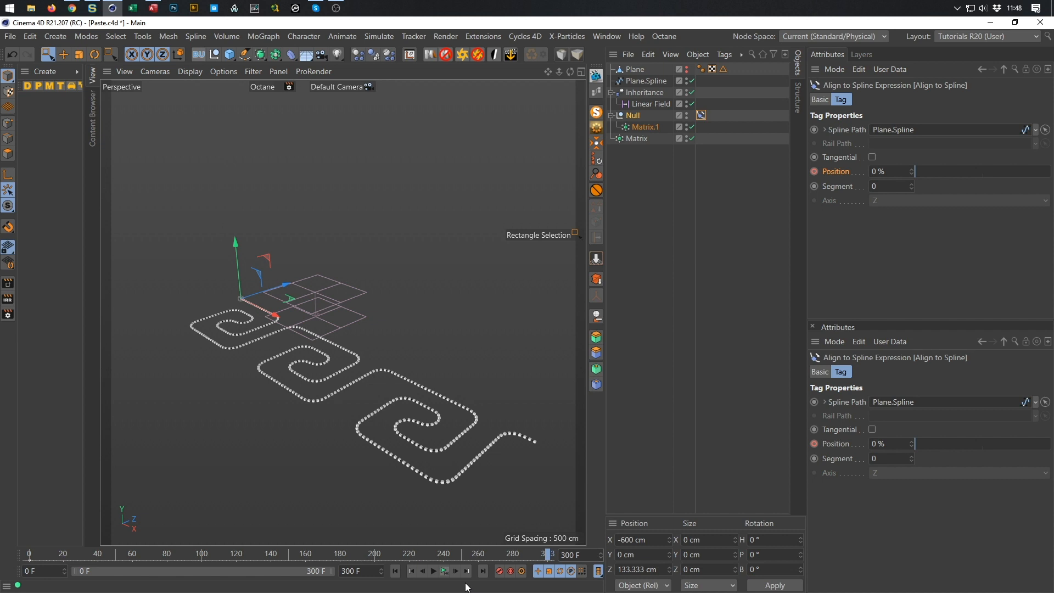
double_click(879, 172)
text(100)
key(Return)
click(814, 171)
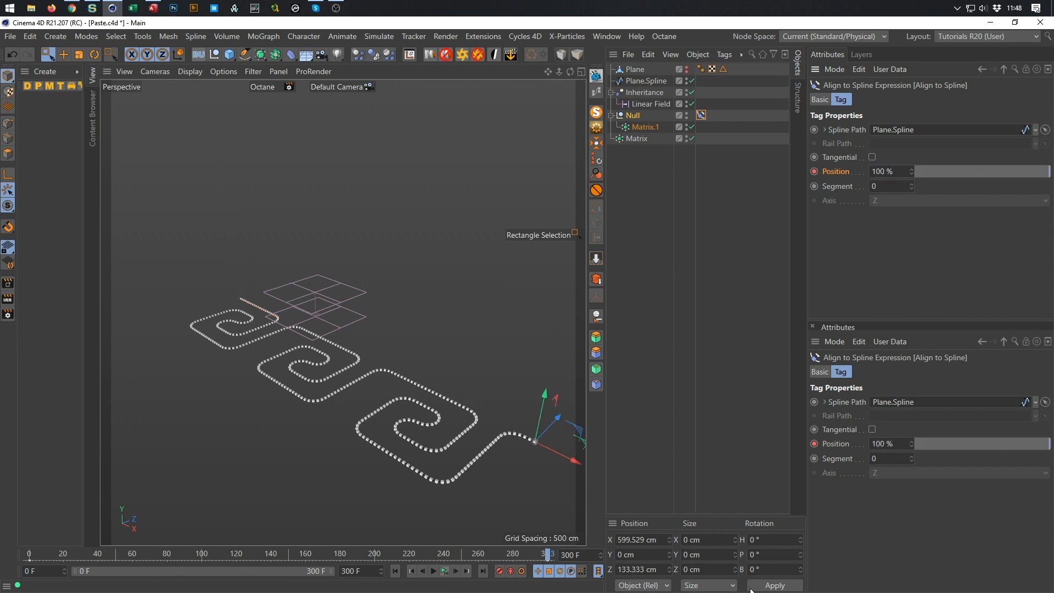
Play back the animation from the start and examine how the descending matrix points travel along and merge onto the spline
click(443, 569)
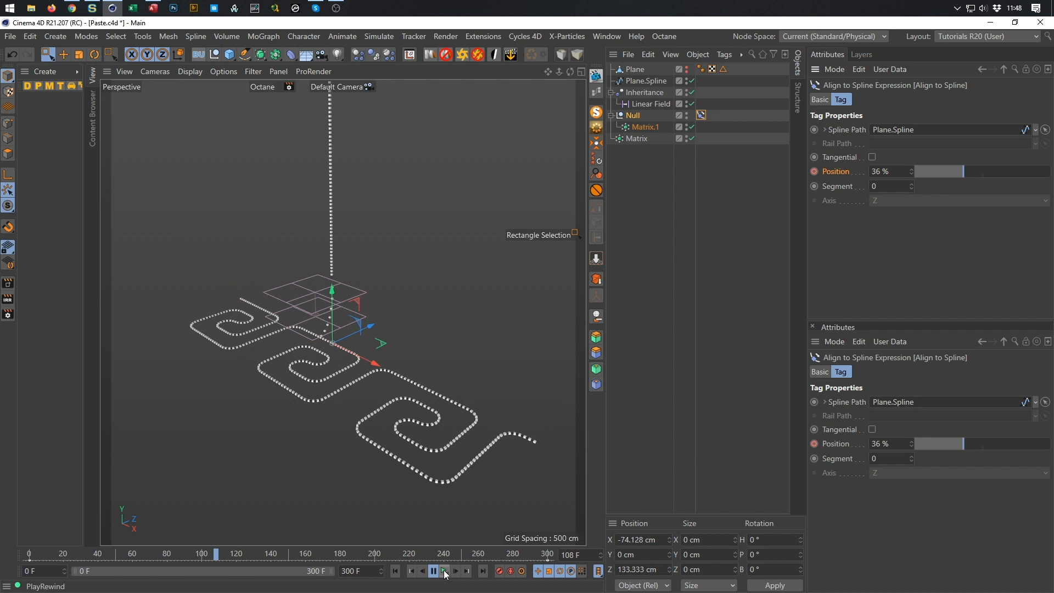
click(444, 571)
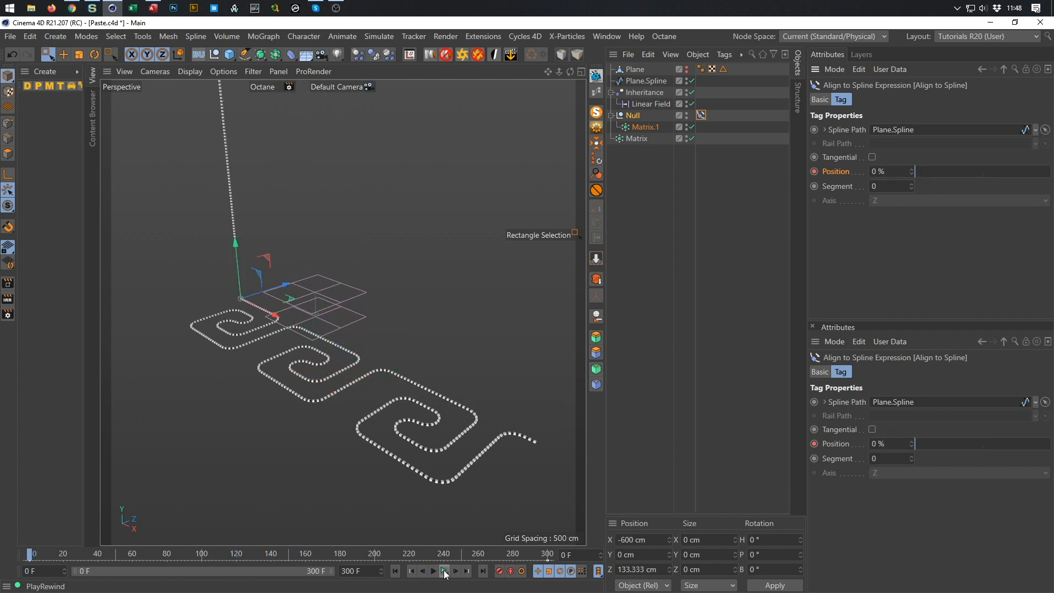
scroll(312, 351, up, 2)
alt+right_drag(328, 345, 341, 336)
alt+middle_drag(341, 336, 427, 333)
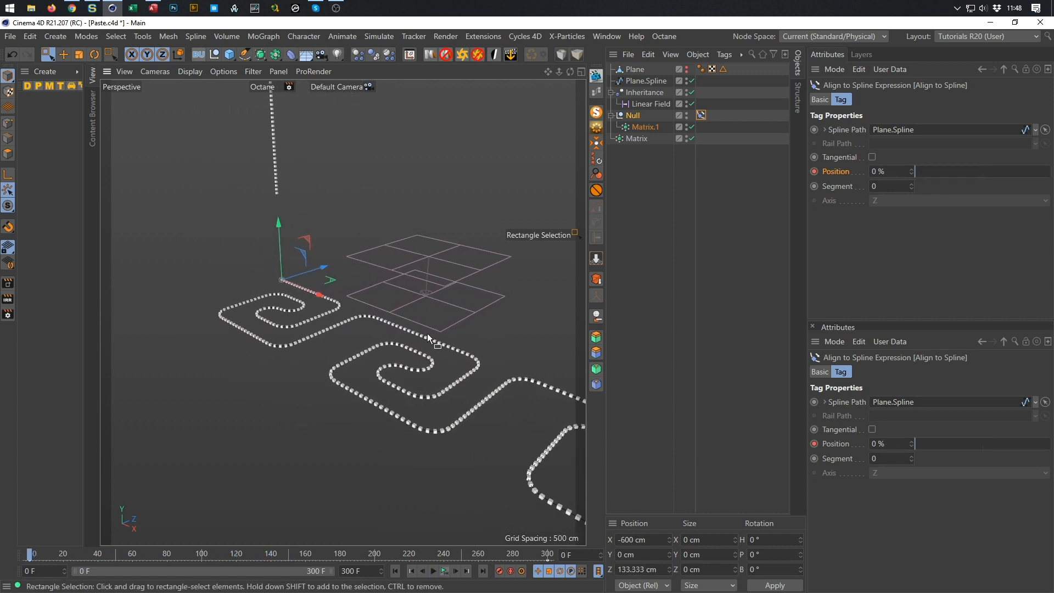
alt+right_drag(427, 334, 431, 316)
click(444, 571)
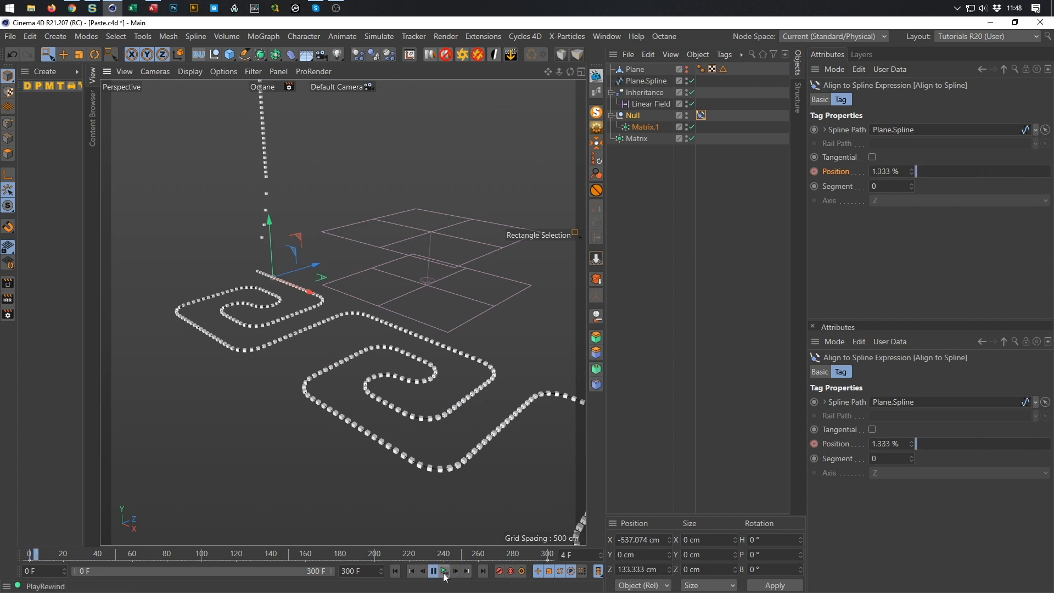
click(444, 570)
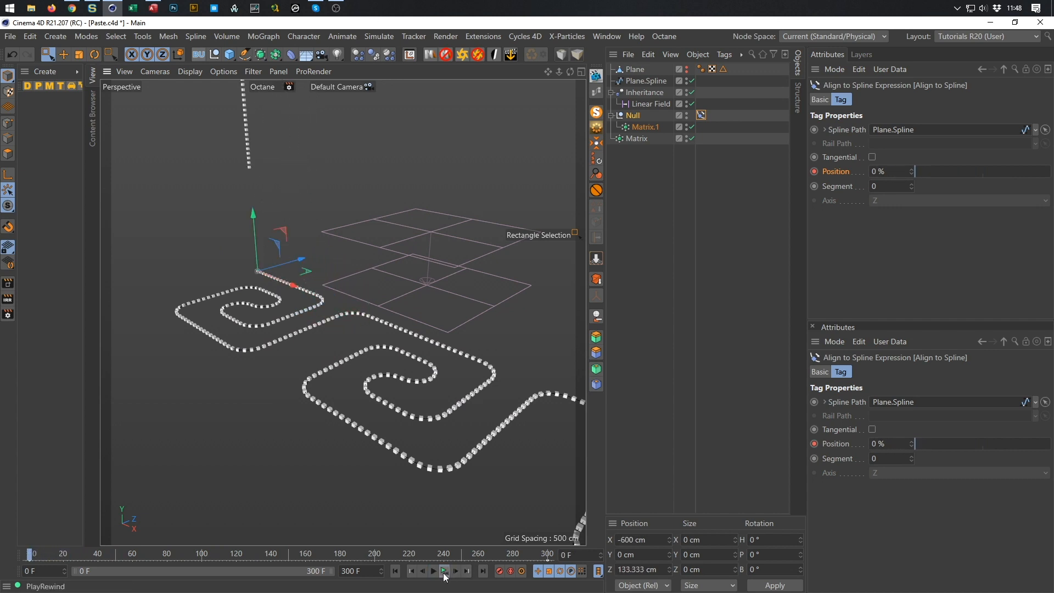
Lower the Linear Field to about Y 157 cm and shorten its Length to about 19.3 cm during playback
click(646, 102)
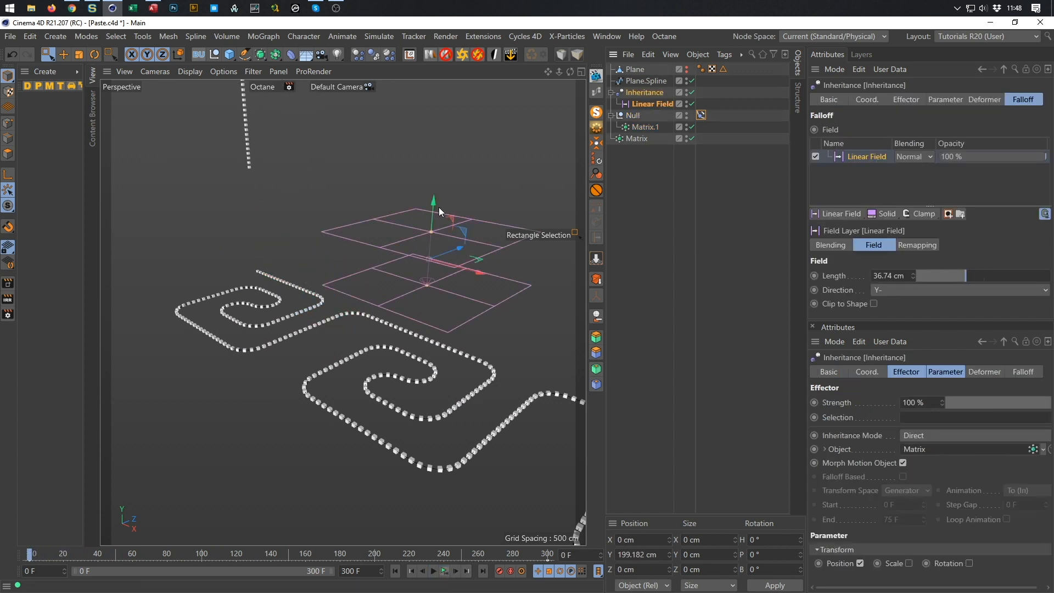
drag(434, 202, 425, 338)
click(443, 571)
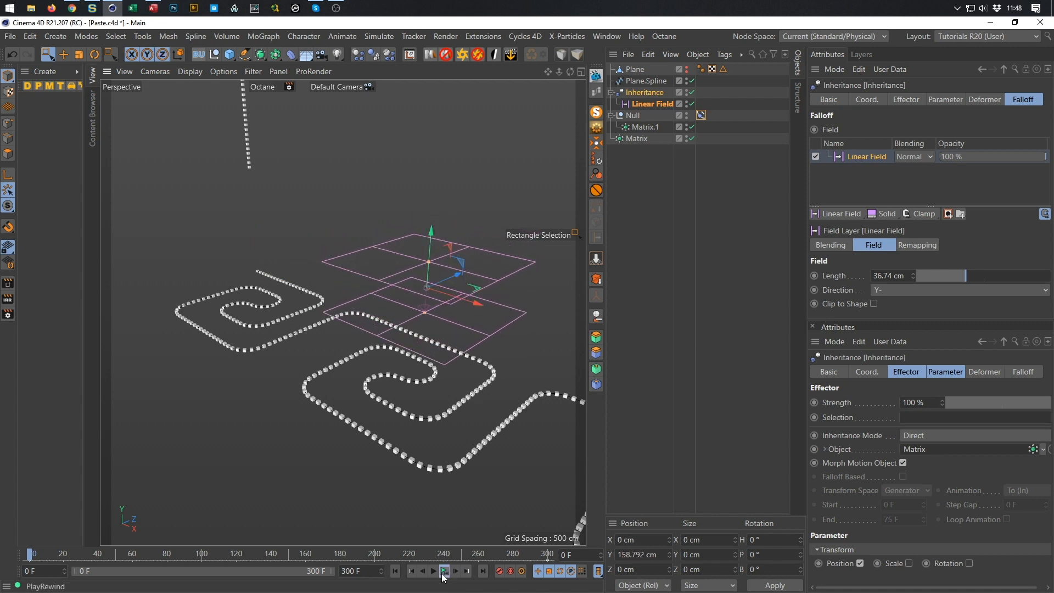
mouse_move(431, 235)
mouse_down()
mouse_move(416, 282)
mouse_move(416, 230)
mouse_up()
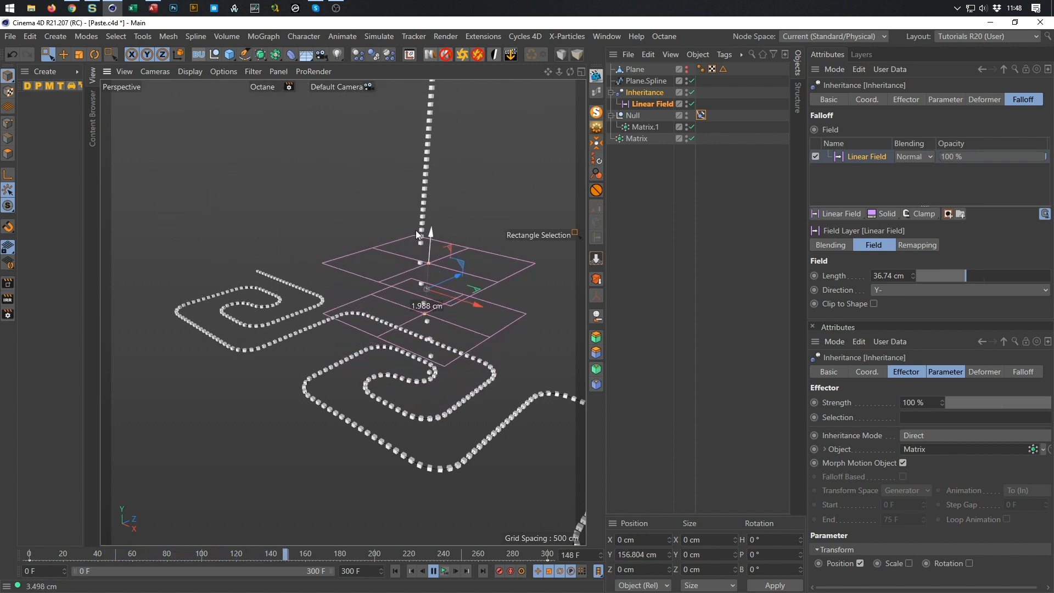
drag(429, 268, 427, 275)
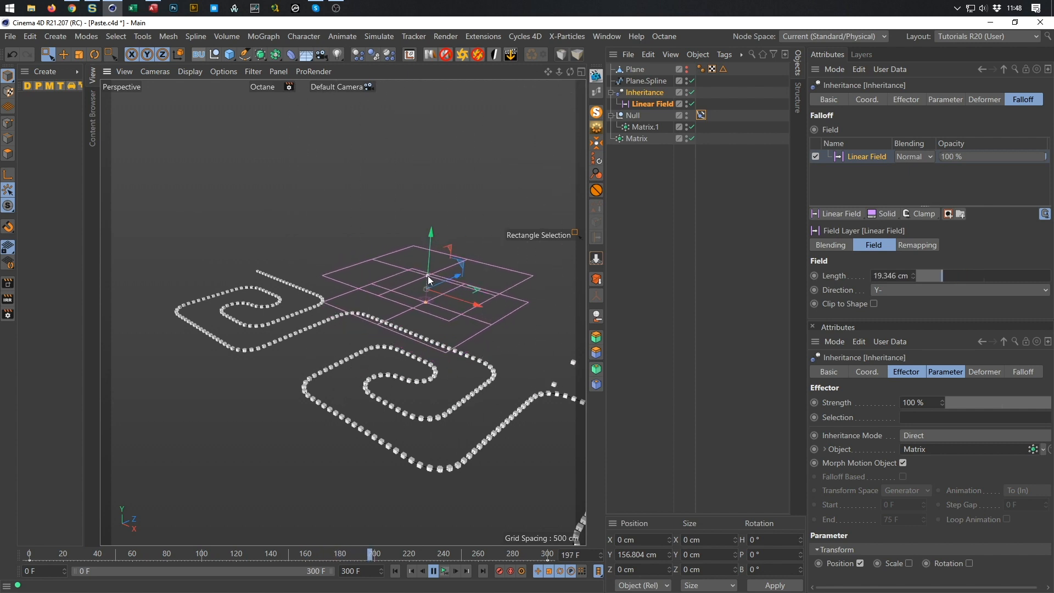
click(418, 572)
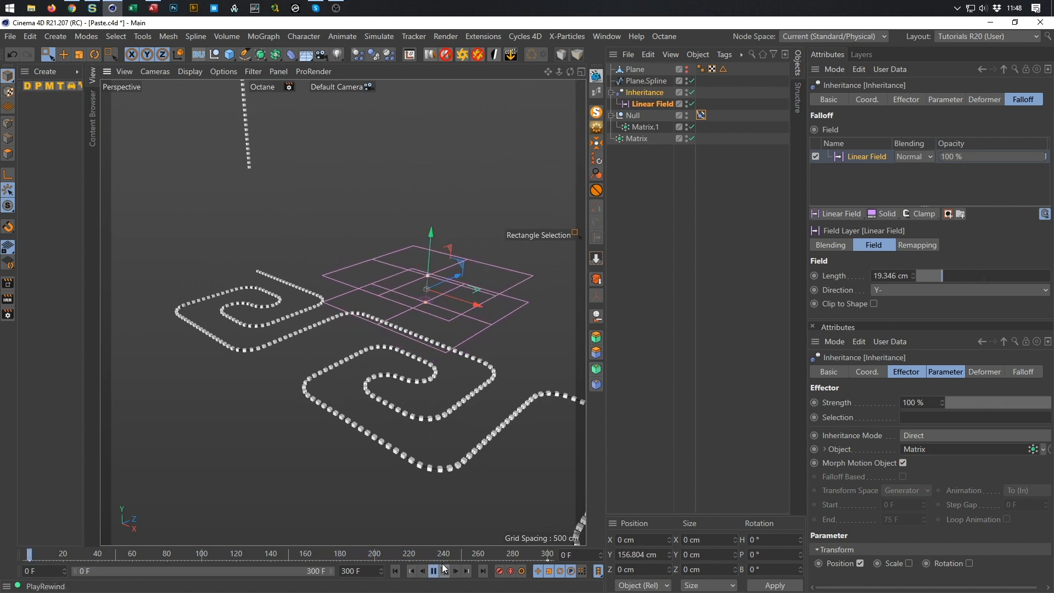
Try the Linear Field at about Y 101 cm and about Y 225 cm, previewing the animation at each height
drag(431, 230, 419, 269)
click(443, 571)
click(443, 571)
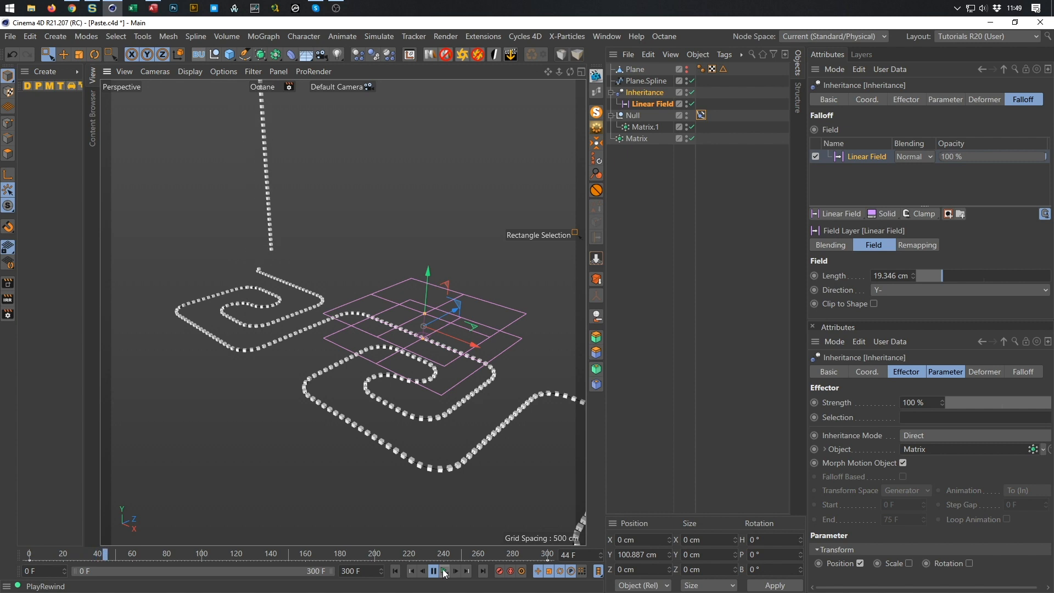
click(443, 572)
drag(430, 271, 426, 181)
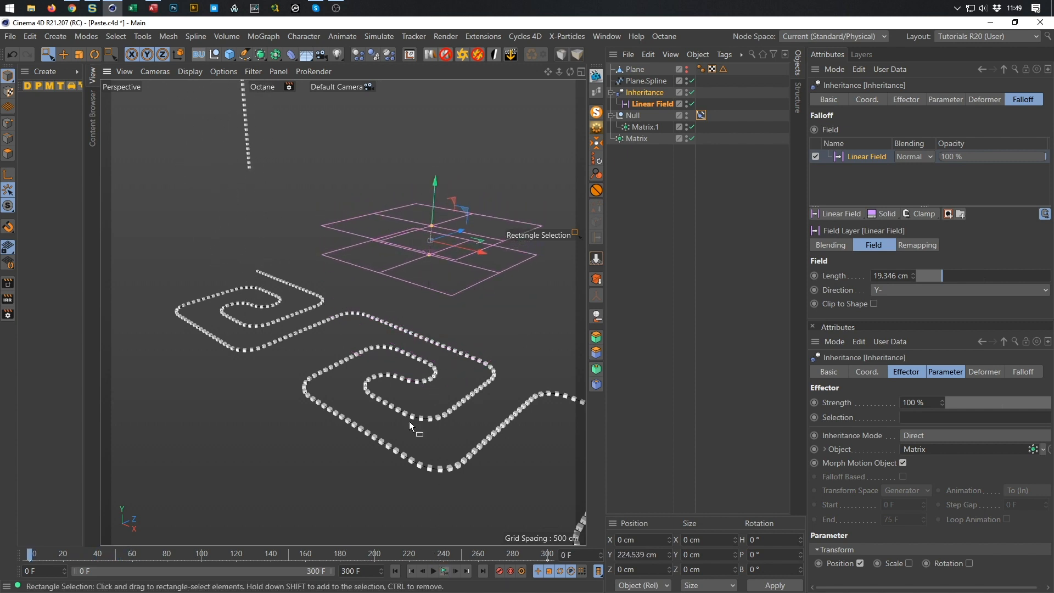
click(444, 571)
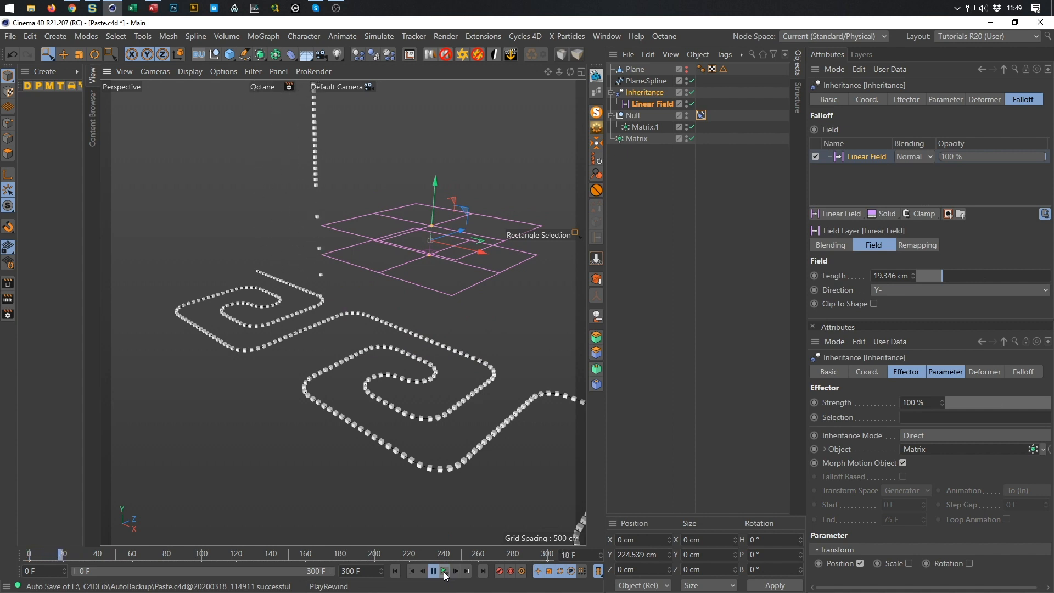
click(445, 572)
Move the Linear Field to about Y 195 cm with a Length of about 28.2 cm, then preview the animation and save the project
drag(434, 177, 430, 241)
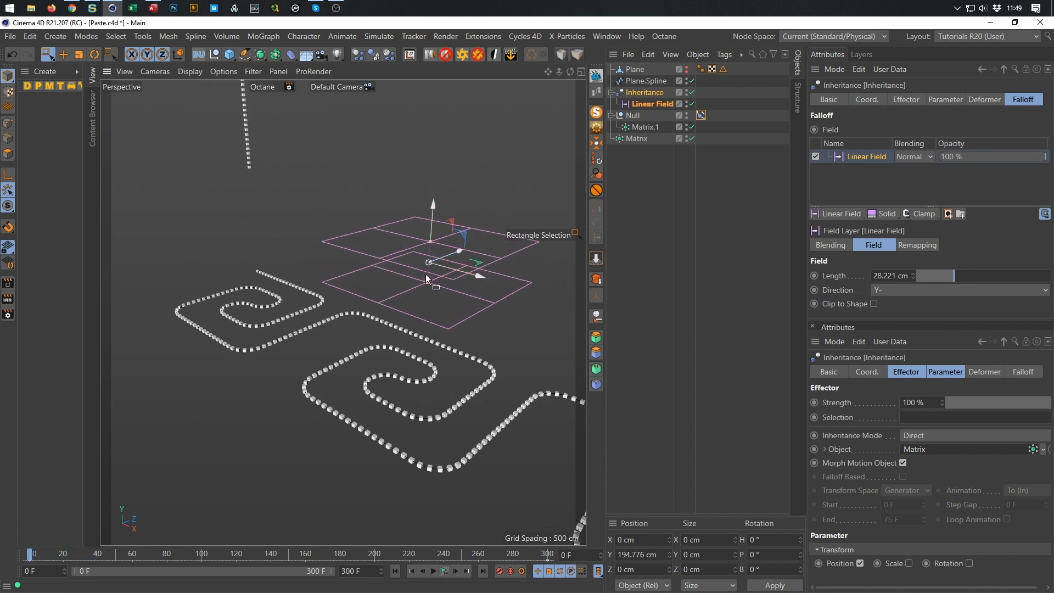
click(441, 567)
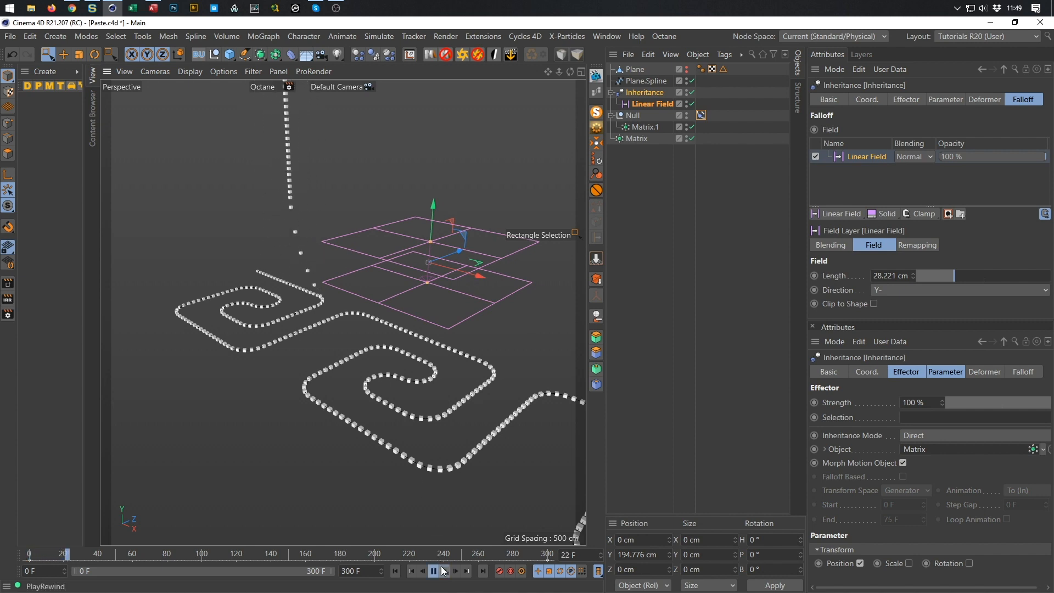
click(441, 567)
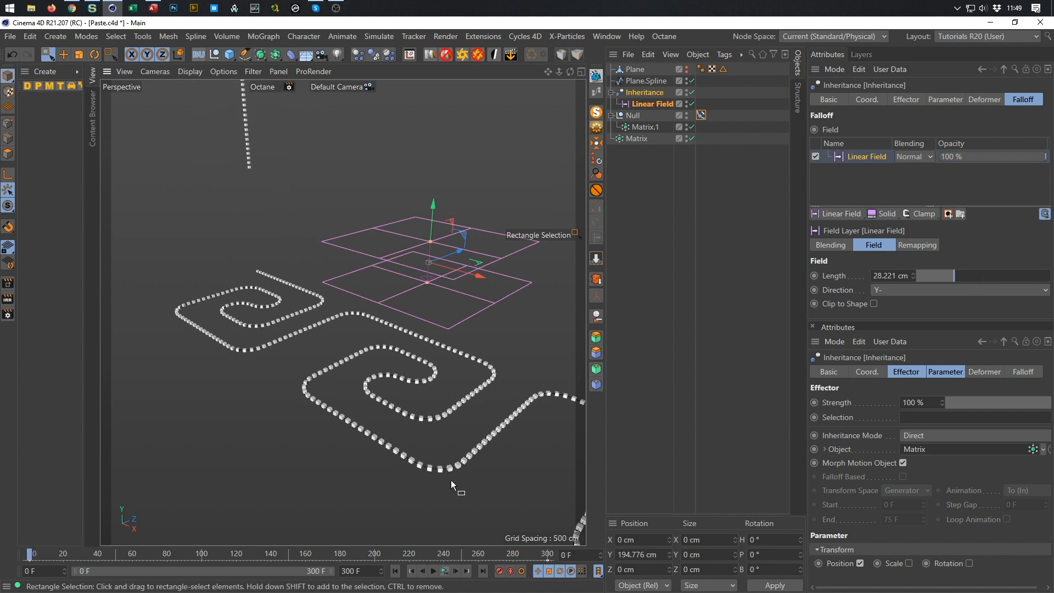
key(ctrl+s)
Hide Matrix, Matrix.1 and Plane.Spline in the viewport
drag(441, 300, 281, 291)
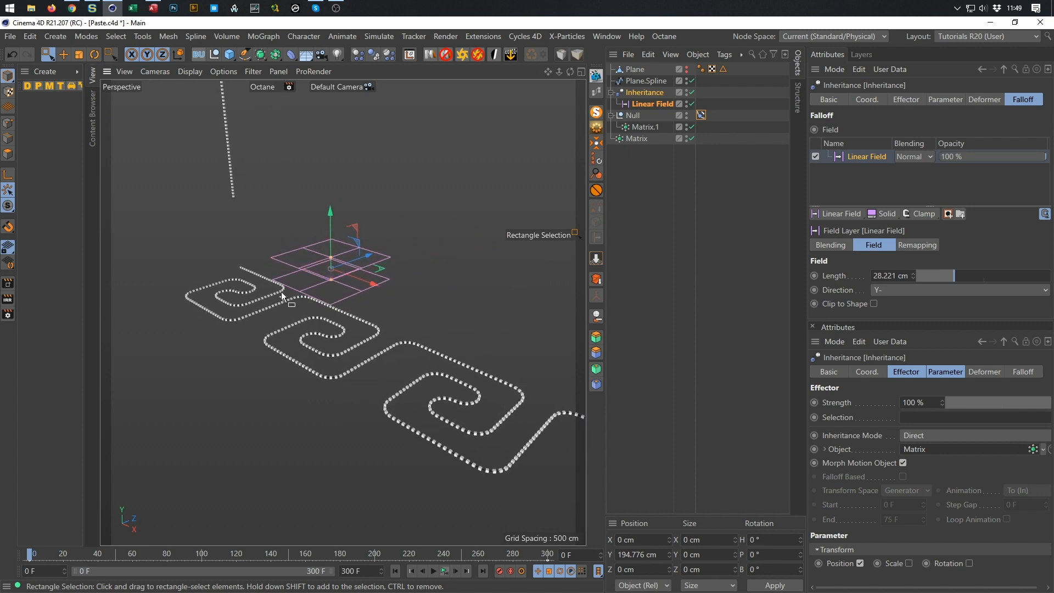
click(686, 137)
click(687, 126)
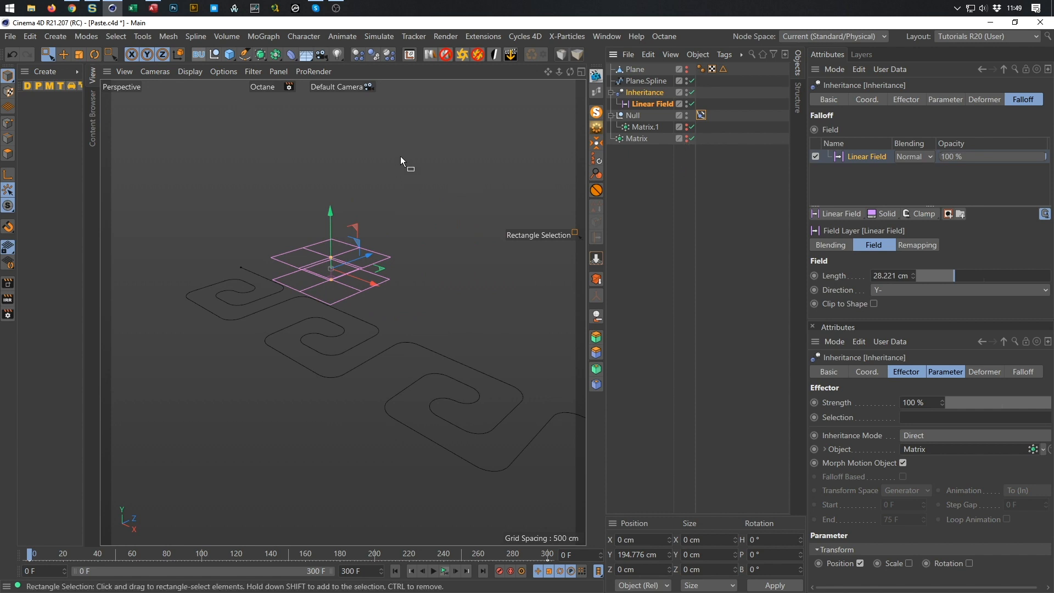
click(686, 81)
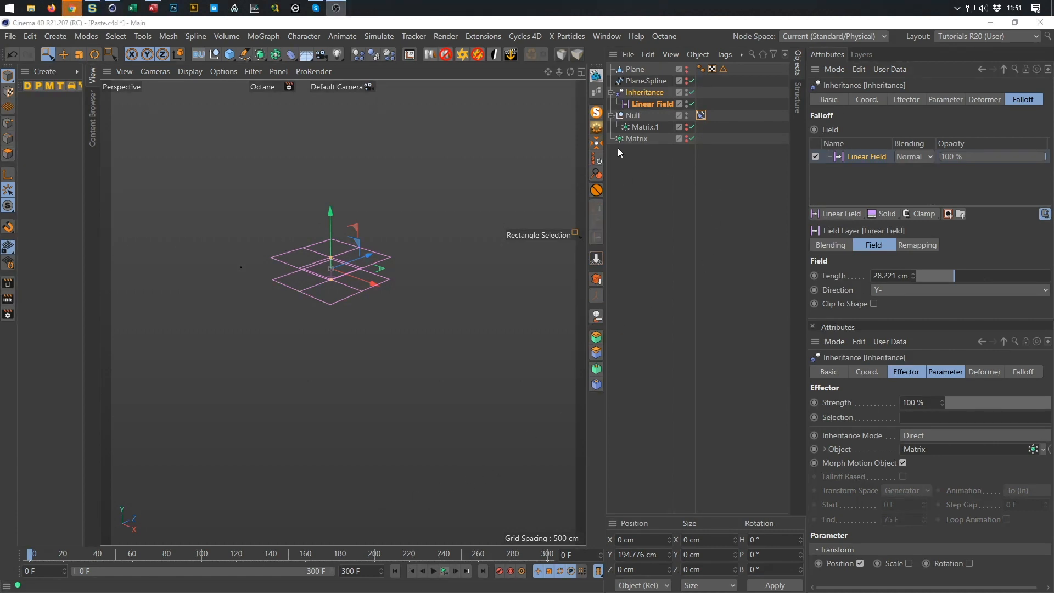
Add a MoGraph Tracer linked to Matrix.1 below Matrix in the hierarchy, with Tracing Mode set to Connect All Objects
click(646, 127)
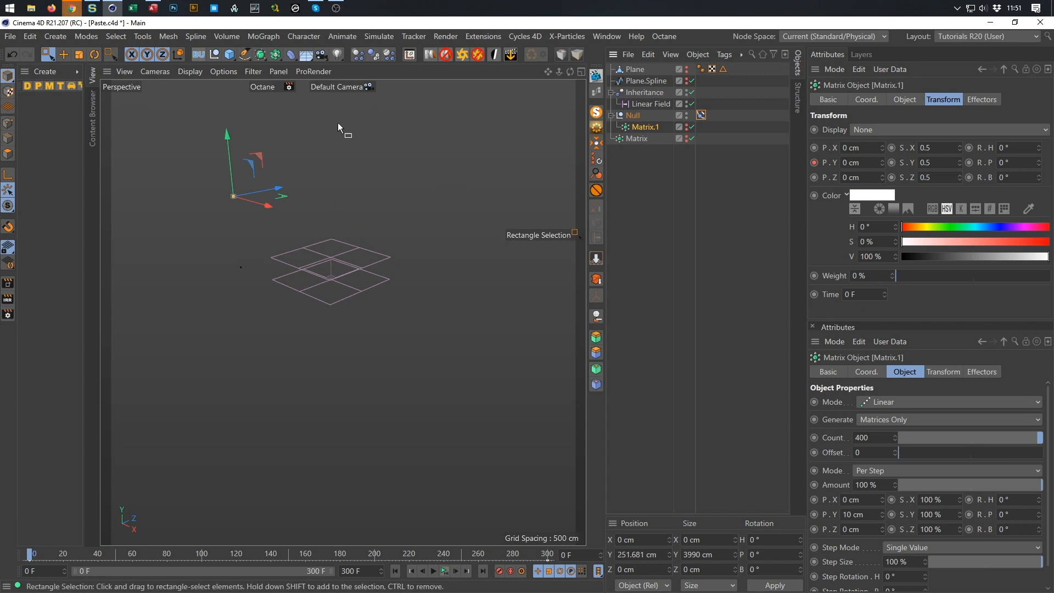
click(261, 37)
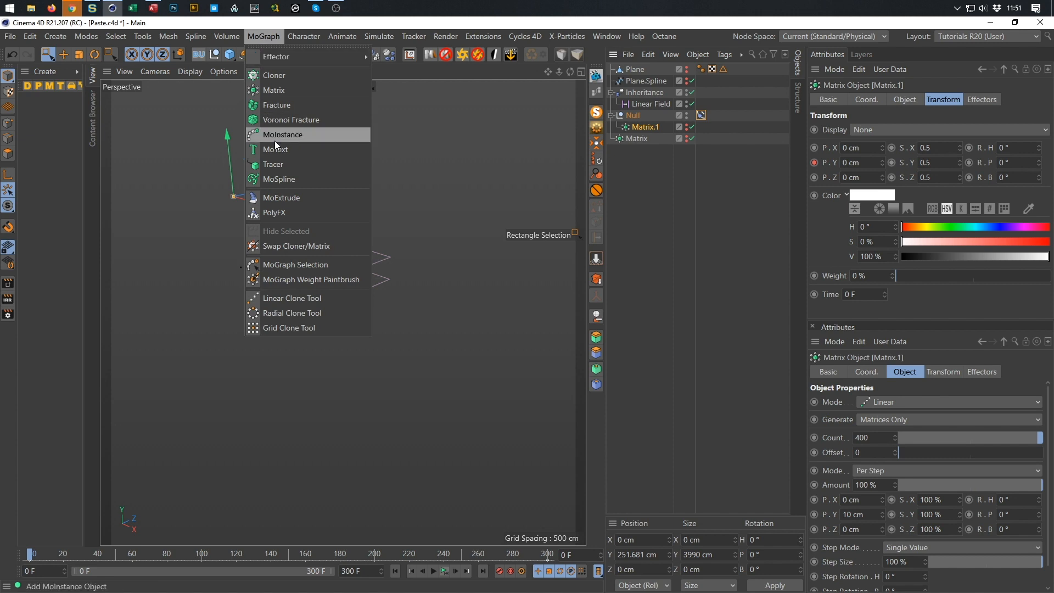
click(275, 168)
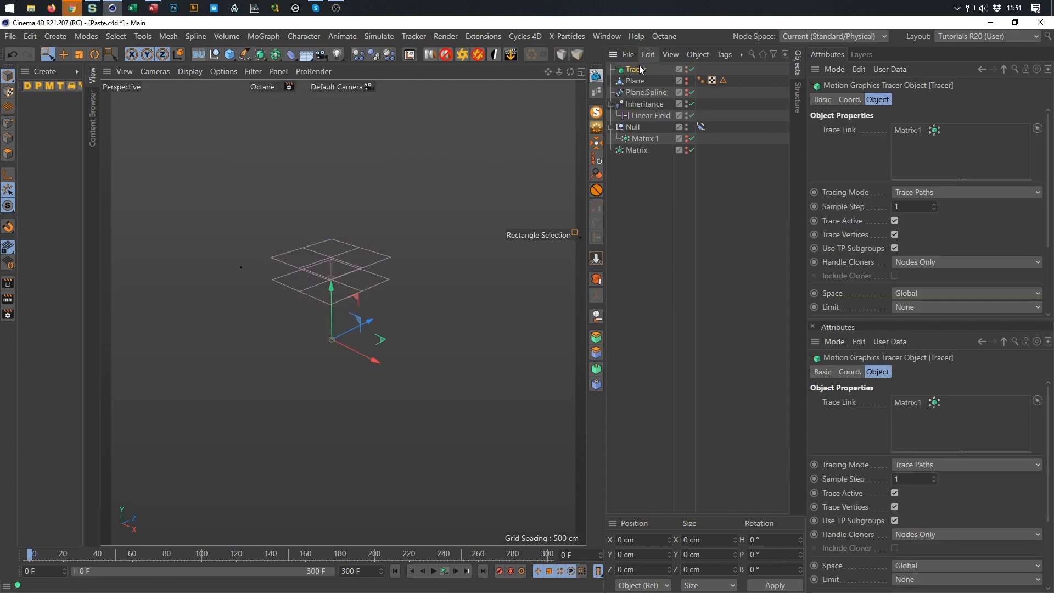
drag(637, 69, 634, 158)
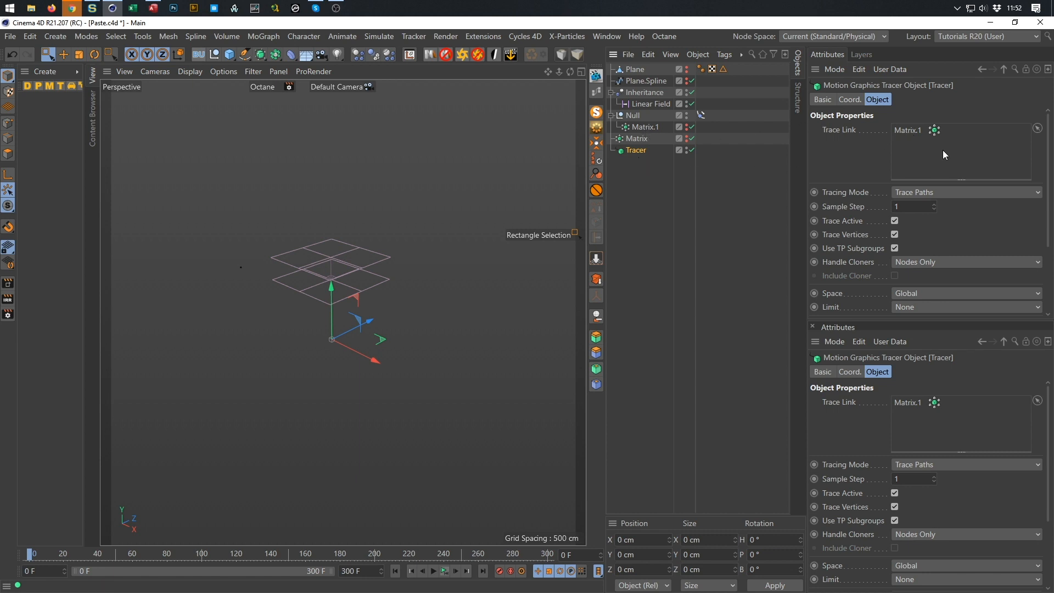
click(933, 191)
click(931, 222)
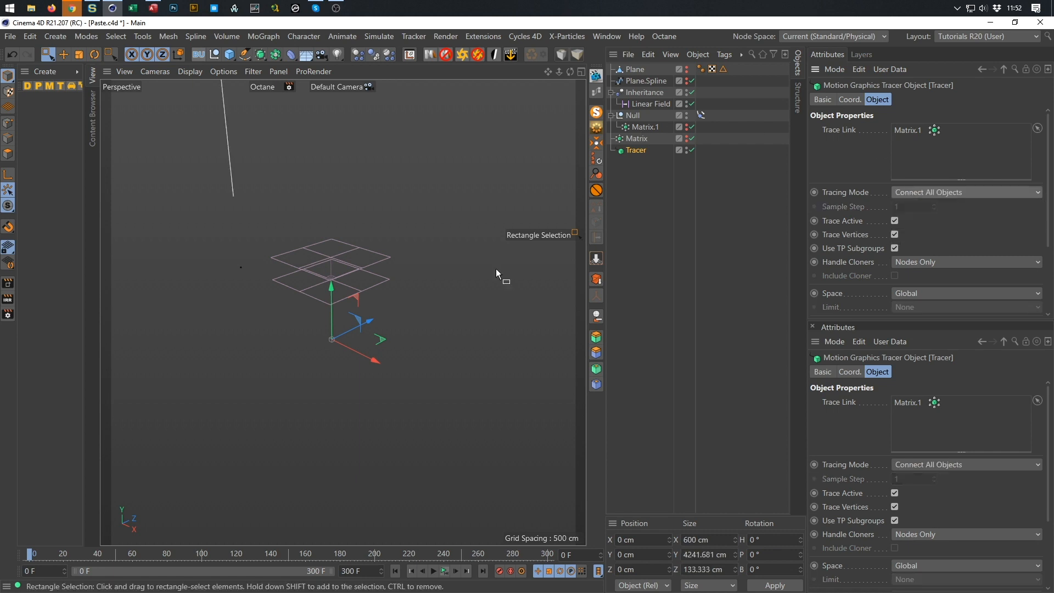
Preview the animation of the spline traced from Matrix.1
alt+middle_drag(225, 134, 275, 225)
click(448, 570)
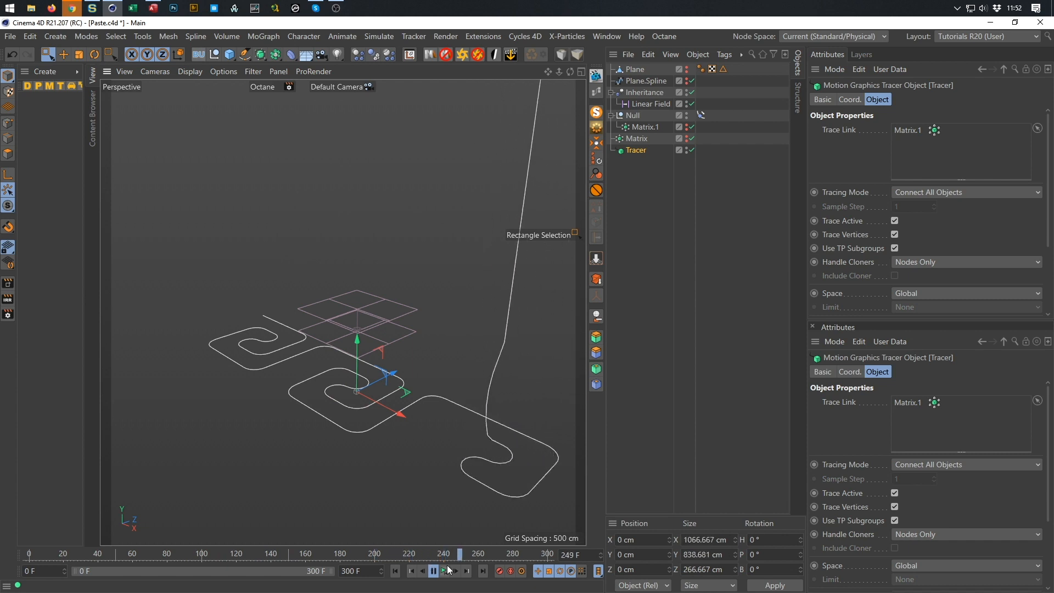
click(446, 569)
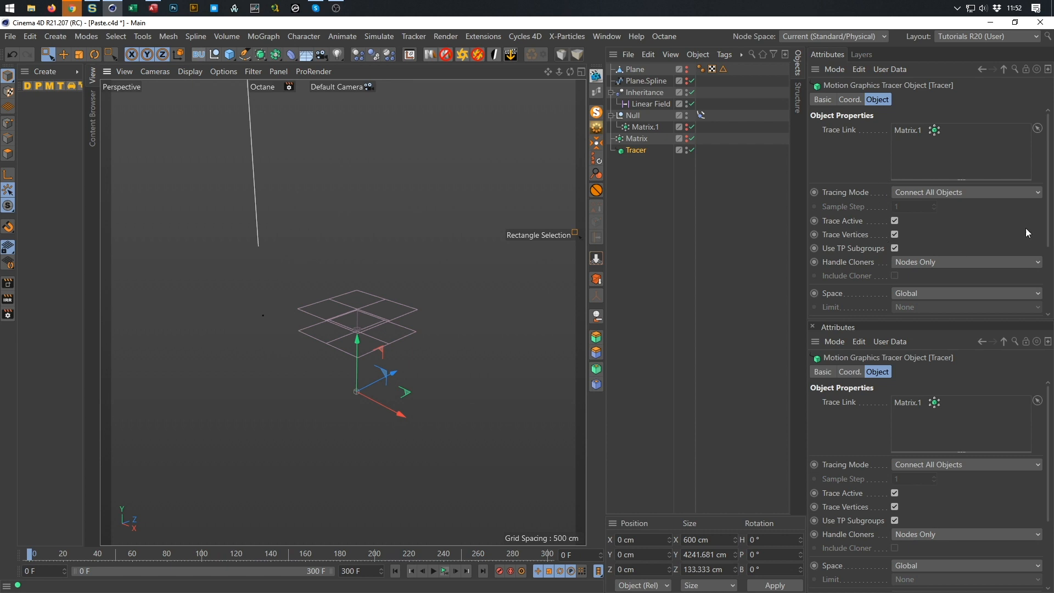
Set the Tracer's spline Type to B-Spline with Natural intermediate points, then preview the animation
drag(1048, 221, 1047, 291)
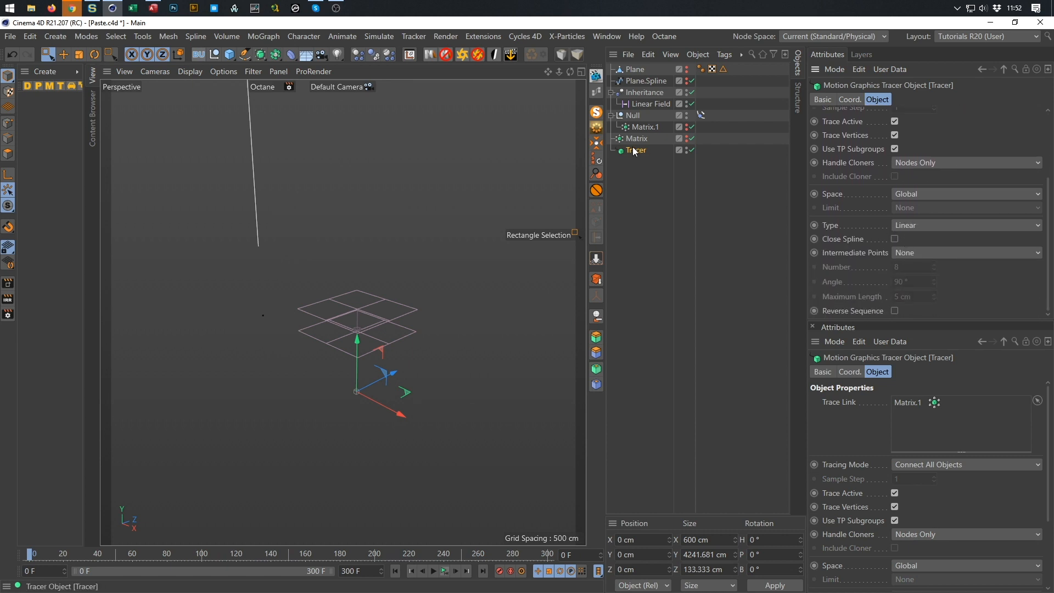
click(902, 226)
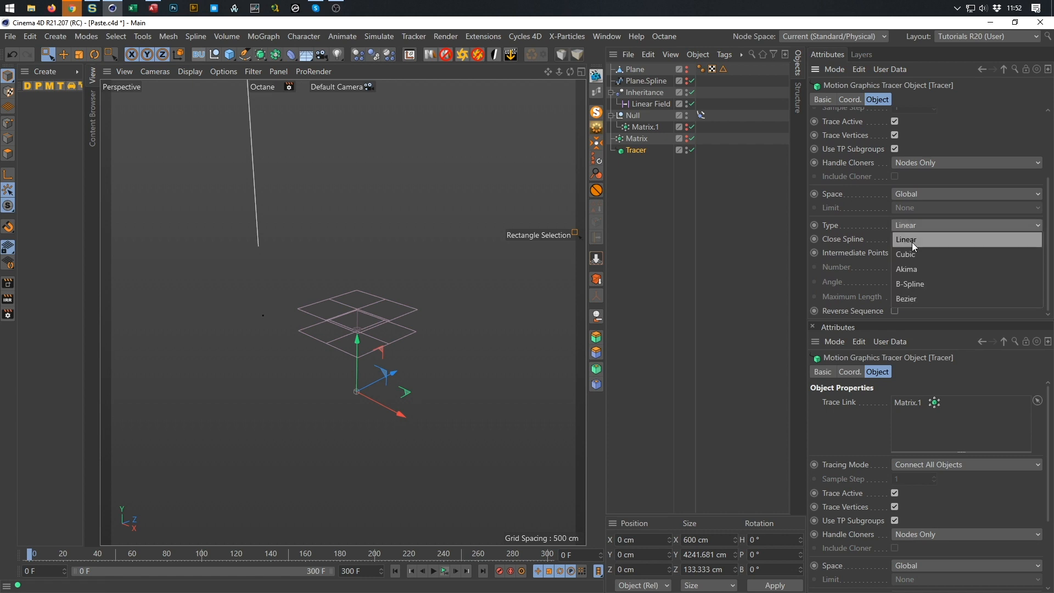
click(910, 283)
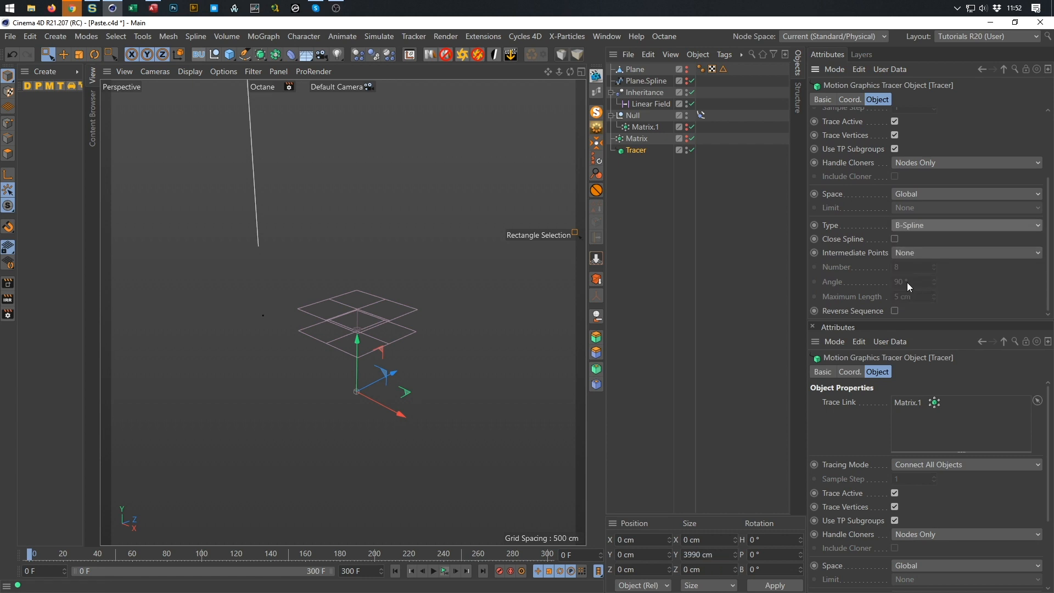
click(922, 251)
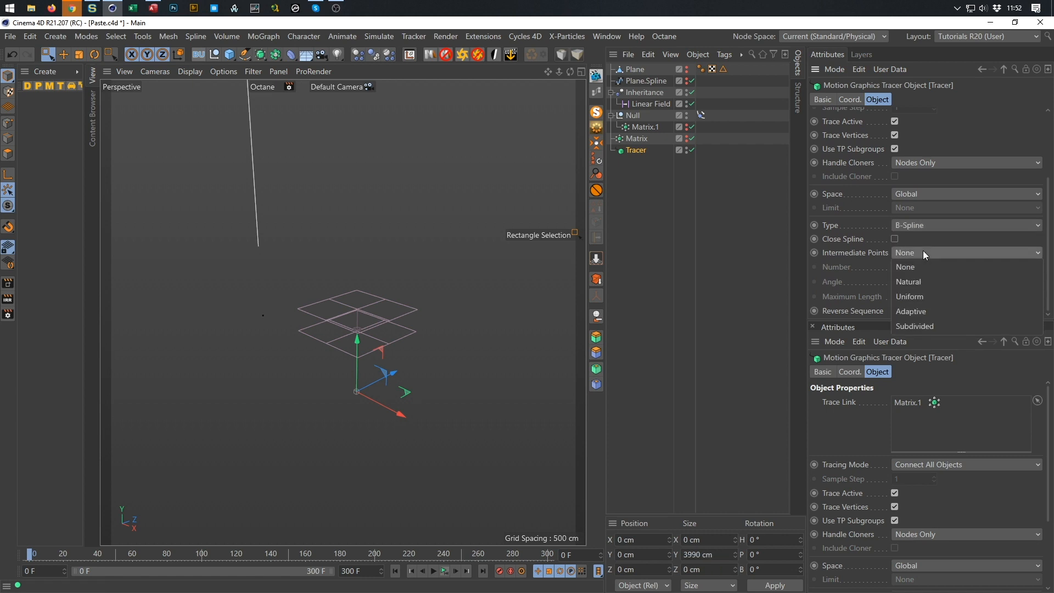
click(922, 280)
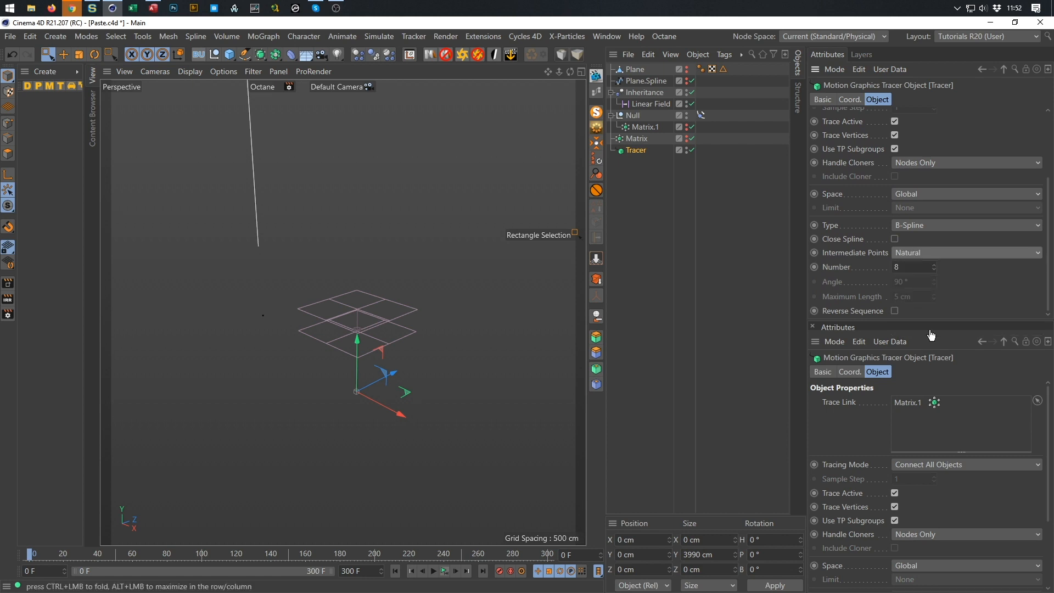
click(435, 570)
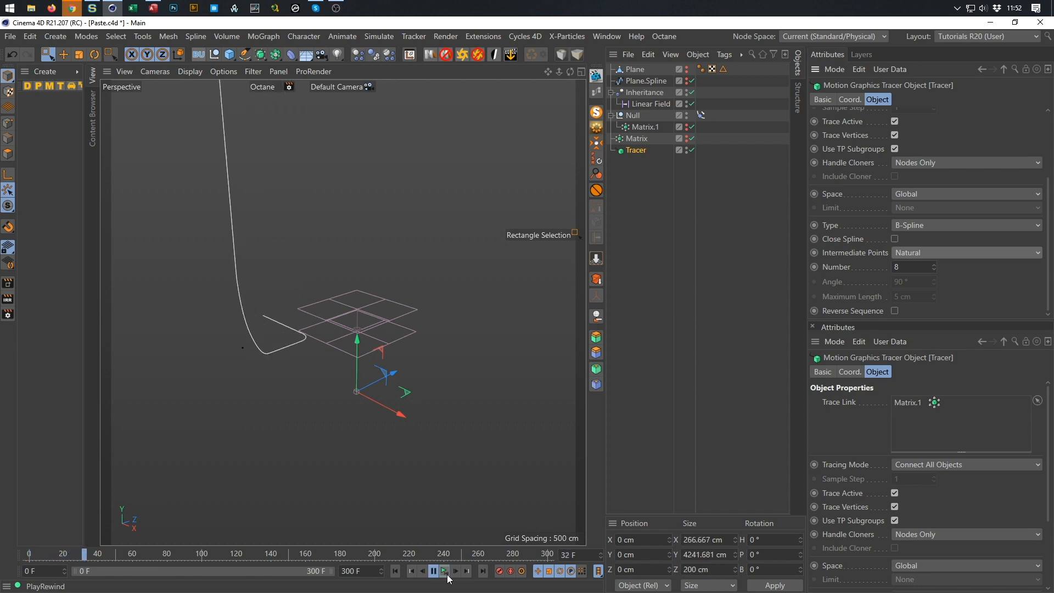
click(447, 574)
click(447, 573)
click(447, 571)
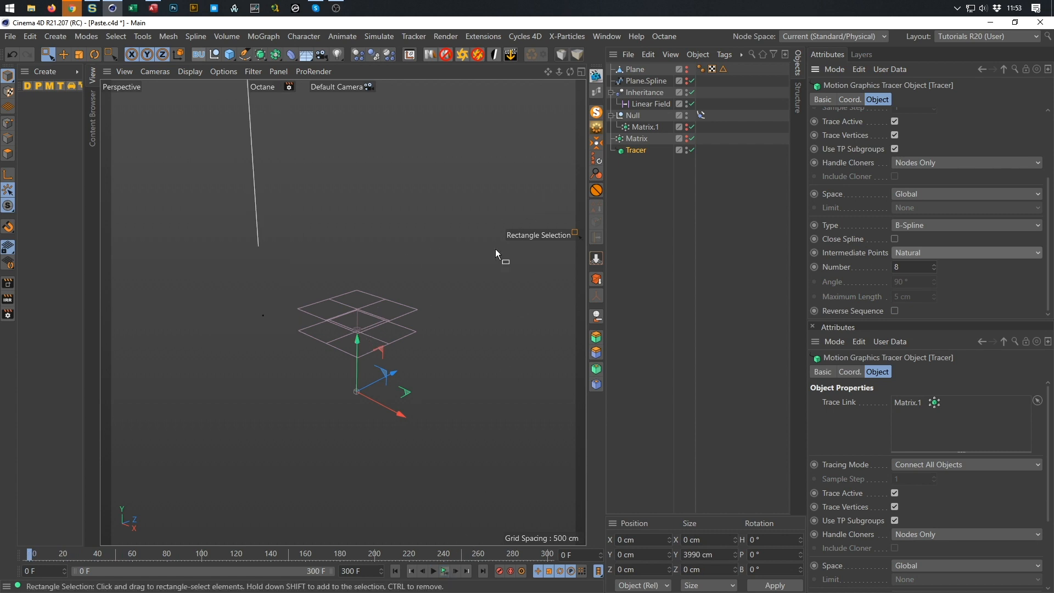
Try the Linear Field at about Y 223 cm and about Y 155 cm, previewing the traced spline at each height
click(650, 103)
drag(363, 279, 356, 256)
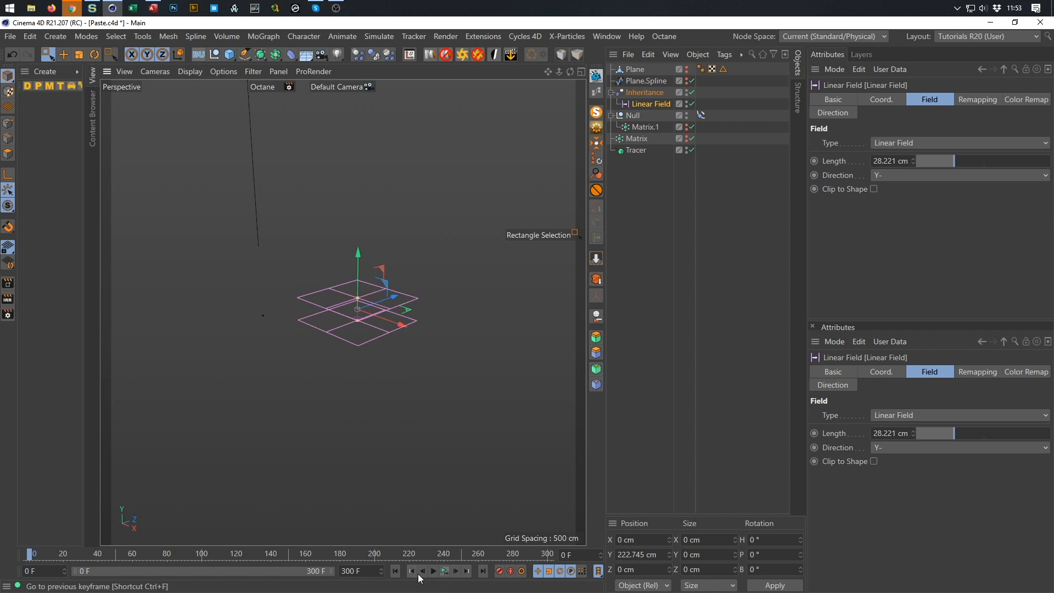
click(444, 572)
click(445, 571)
drag(357, 256, 357, 285)
click(445, 572)
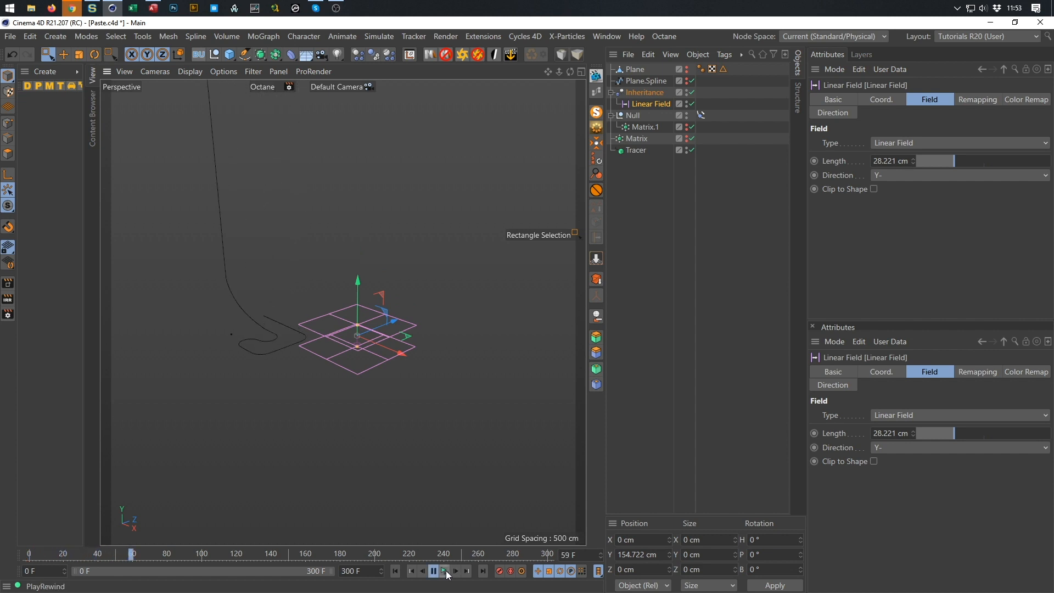
click(446, 571)
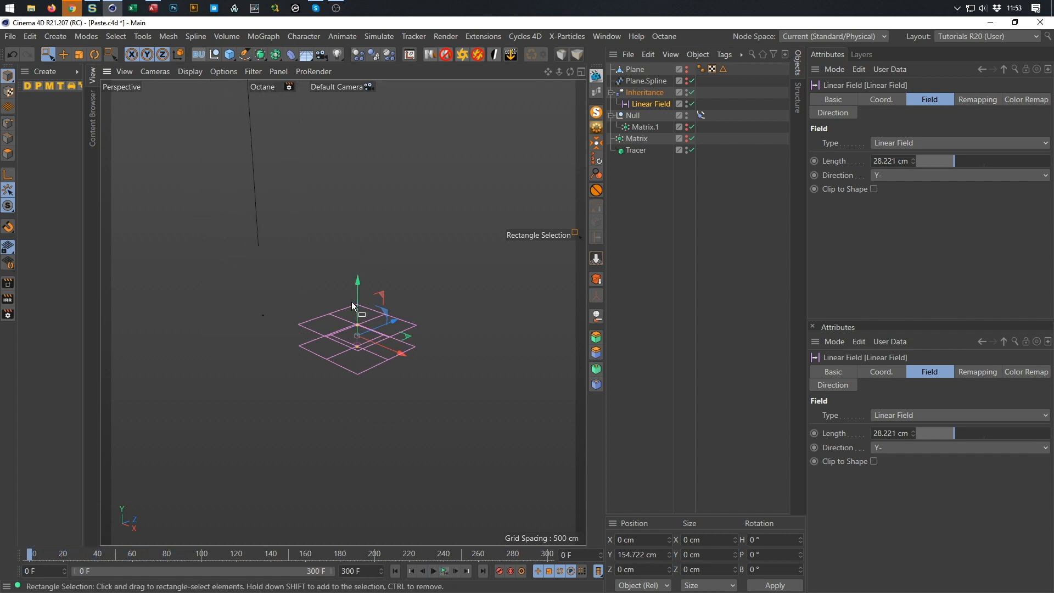
Move the Linear Field to about Y 191 cm, lengthen it to about 61.9 cm and preview the animation
mouse_move(360, 279)
mouse_down()
mouse_move(362, 247)
mouse_move(357, 265)
mouse_up()
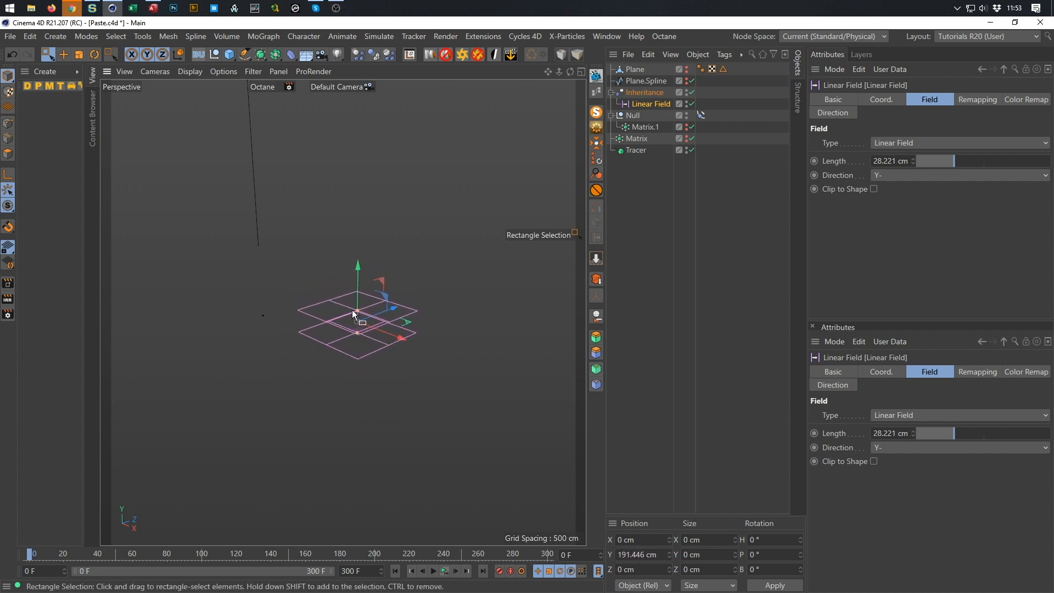
mouse_move(358, 307)
mouse_down()
mouse_move(352, 295)
mouse_move(361, 297)
mouse_up()
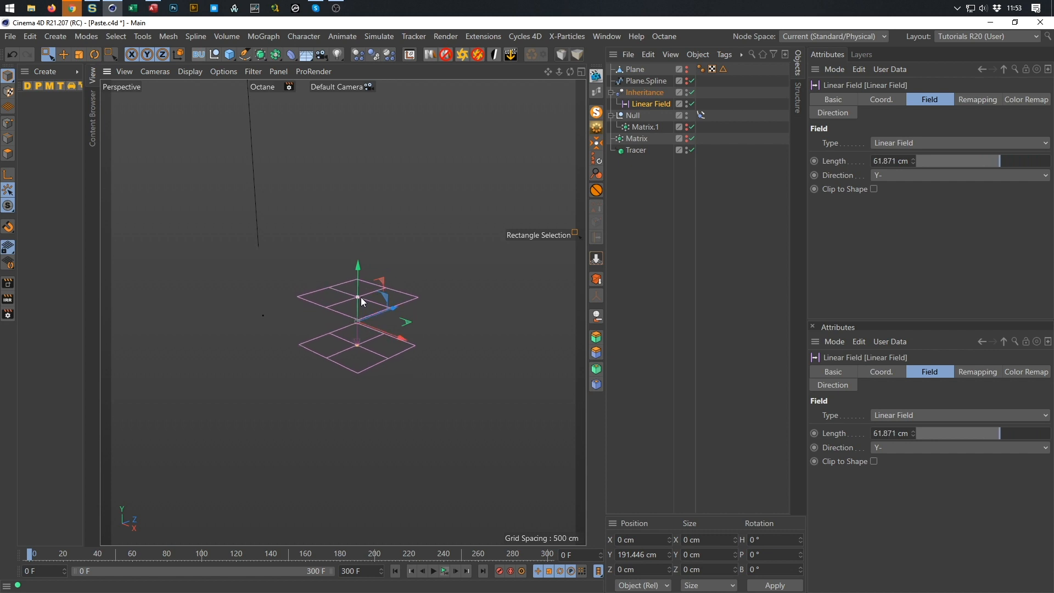
click(444, 571)
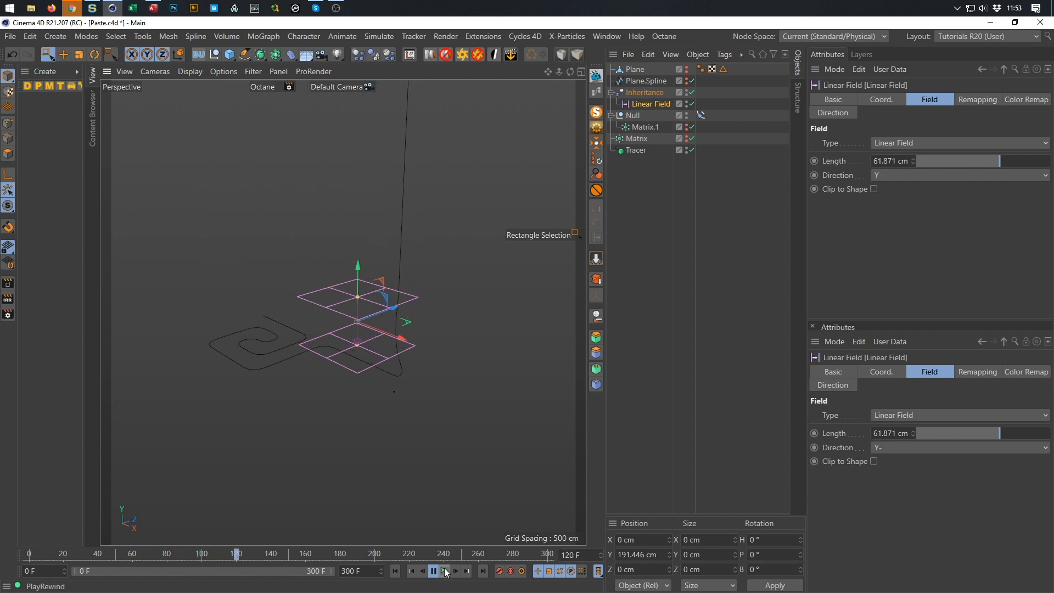
click(445, 571)
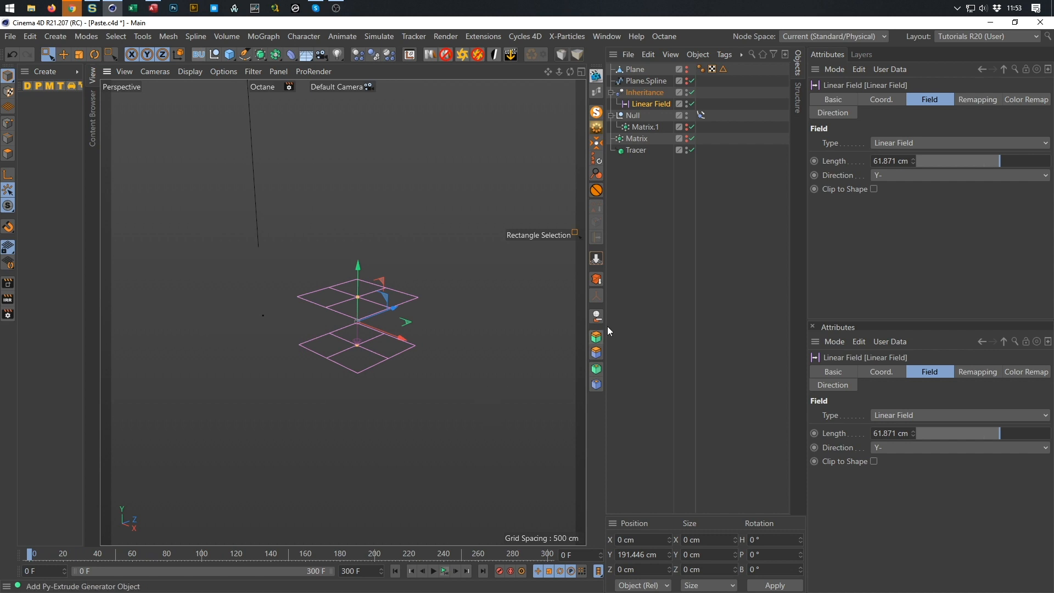
Create a Circle spline with a radius of 20 cm and place it directly above the Tracer in the hierarchy
click(643, 151)
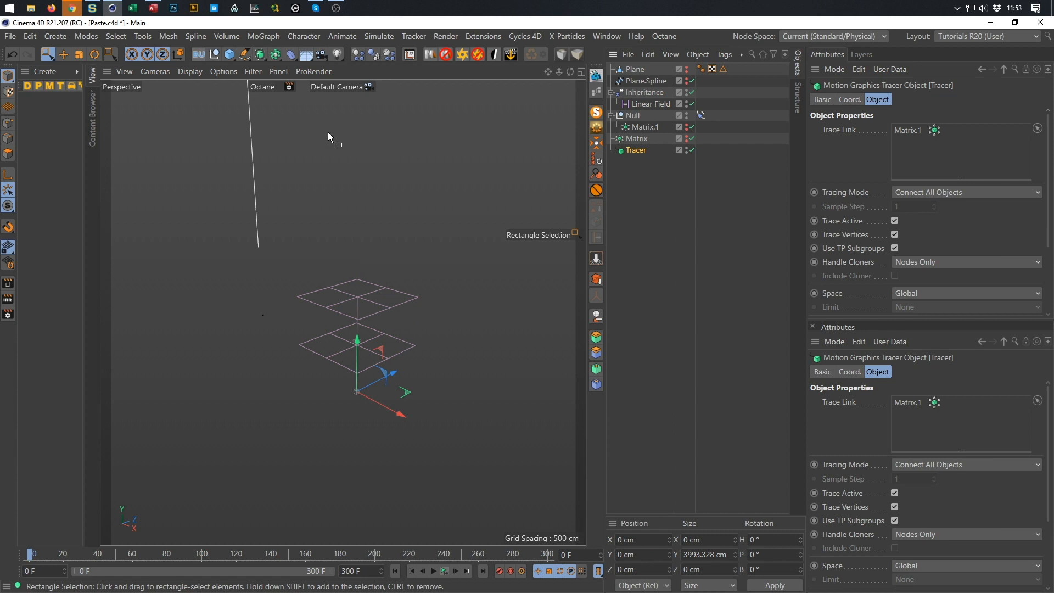
click(245, 55)
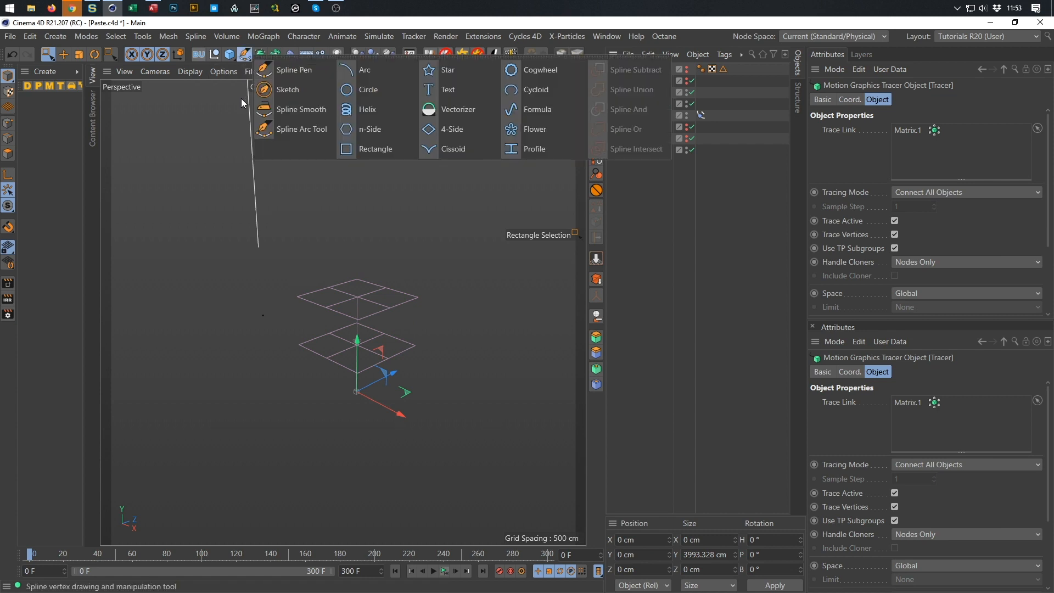
click(383, 90)
click(911, 159)
drag(910, 171, 855, 222)
text(20)
key(Return)
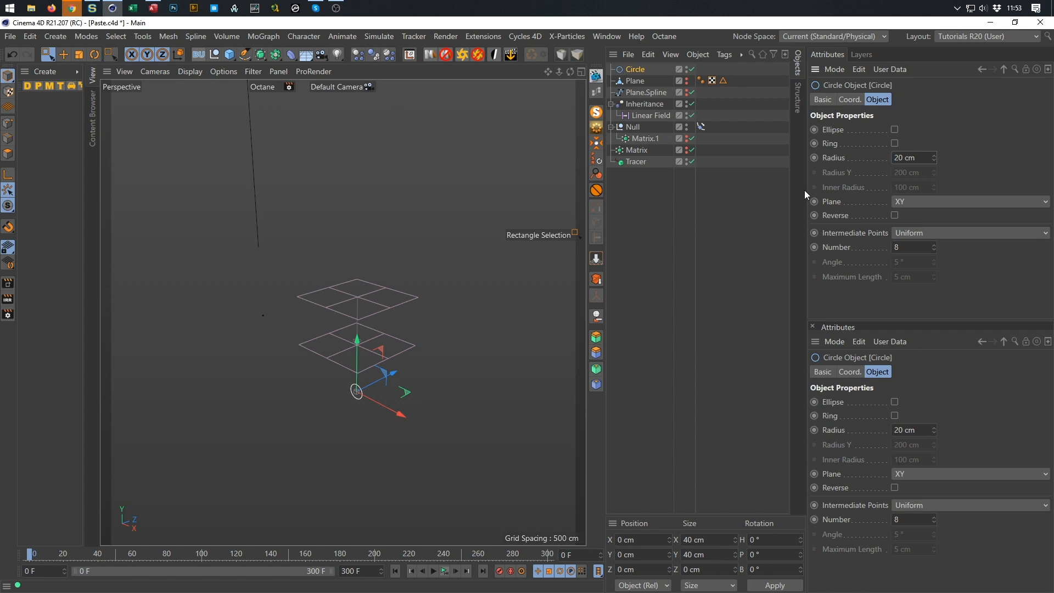
drag(643, 157, 645, 159)
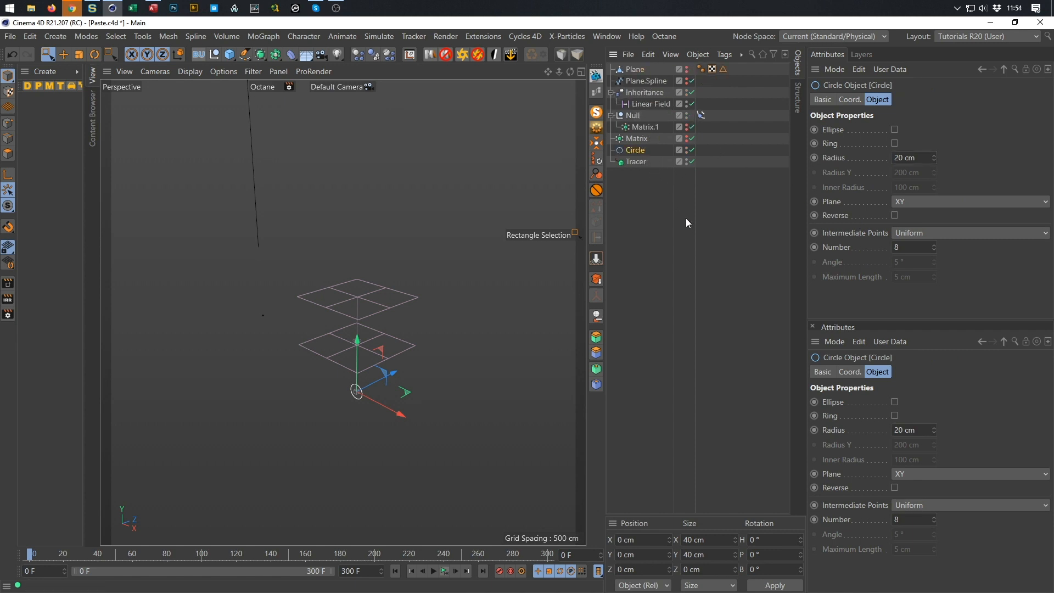
Add a Sweep as the parent of the Circle and place the Tracer inside it, below the Circle
click(261, 54)
alt+click(303, 111)
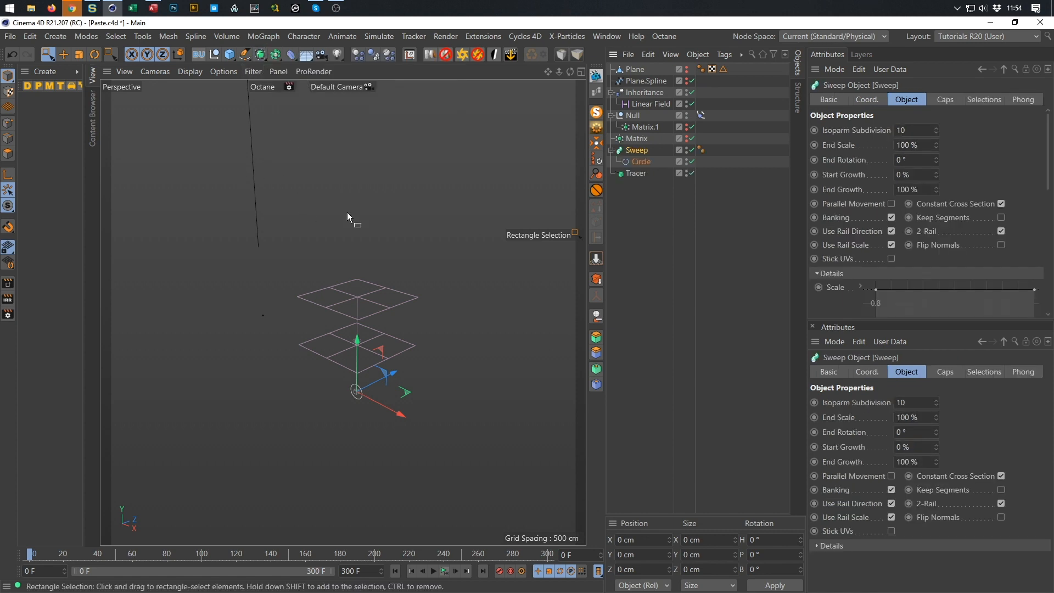
drag(632, 172, 642, 167)
alt+right_drag(255, 209, 384, 211)
mouse_move(248, 288)
alt+mouse_down()
mouse_move(232, 311)
mouse_move(261, 298)
mouse_move(229, 326)
mouse_move(273, 272)
mouse_move(268, 281)
alt+mouse_up()
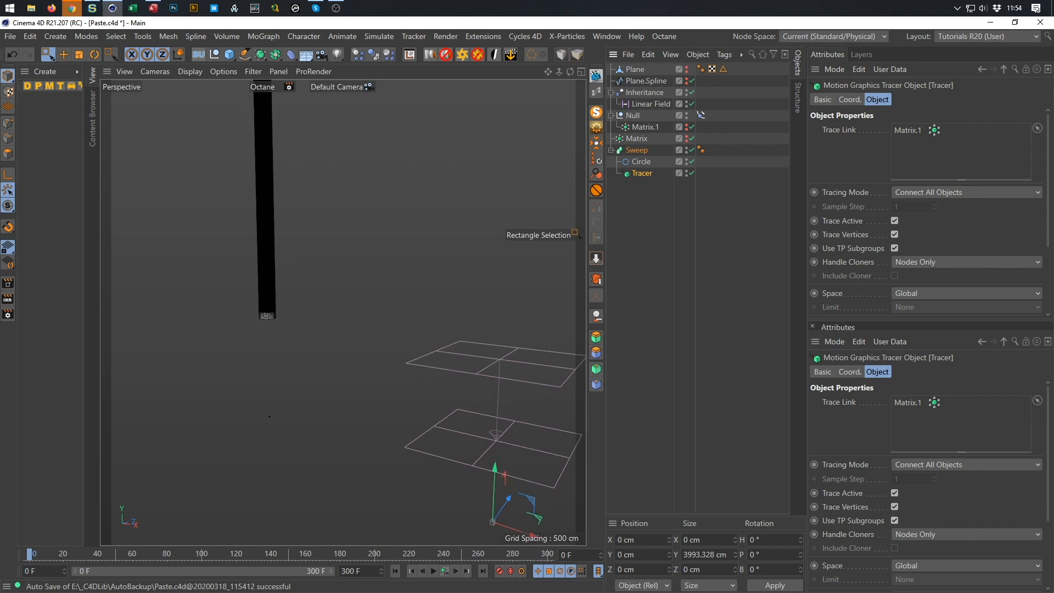
Reduce the Tracer's number of intermediate points to 0
scroll(1049, 224, down, 3)
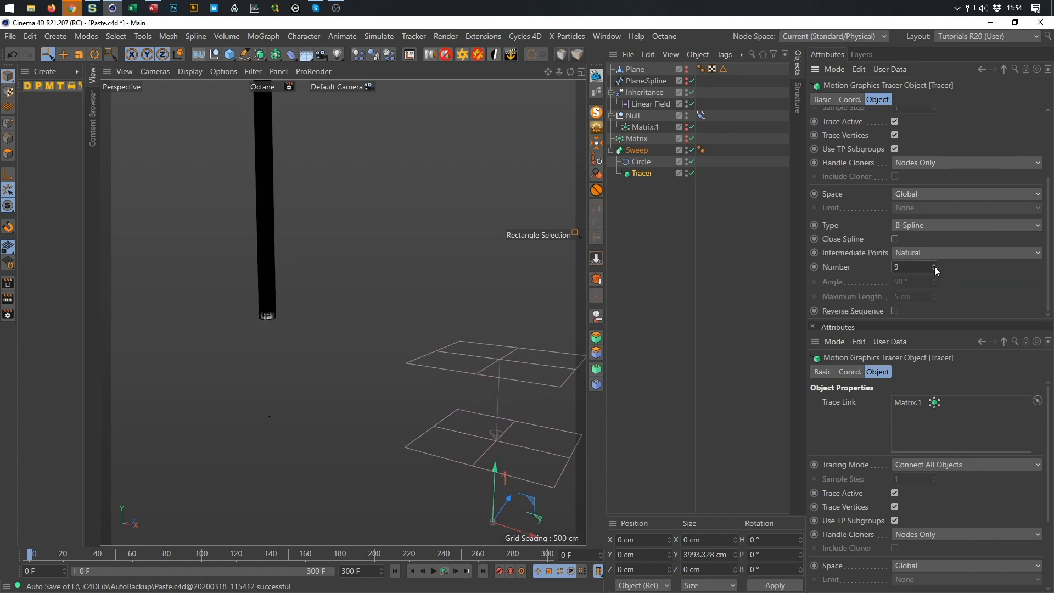
drag(934, 267, 934, 290)
alt+right_drag(272, 301, 255, 383)
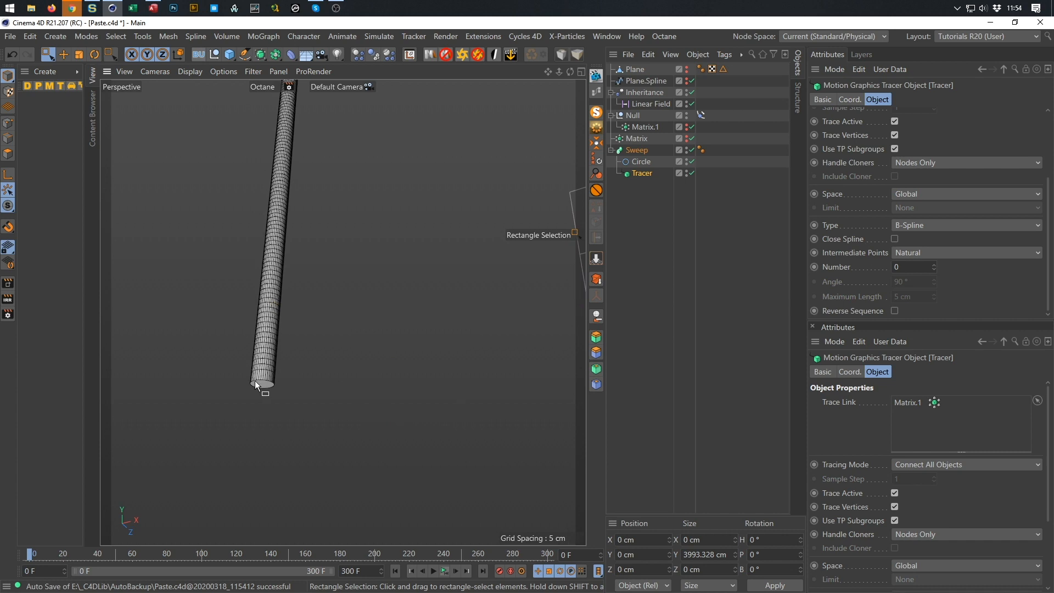
Turn off the Sweep's Start Cap and End Cap
click(653, 151)
click(939, 102)
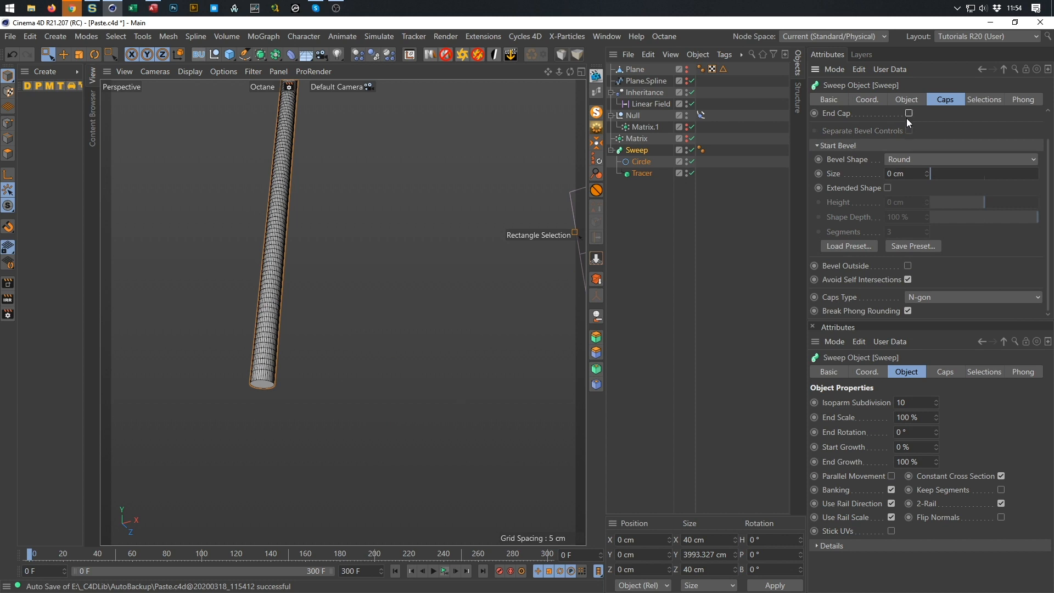
scroll(926, 116, up, 1)
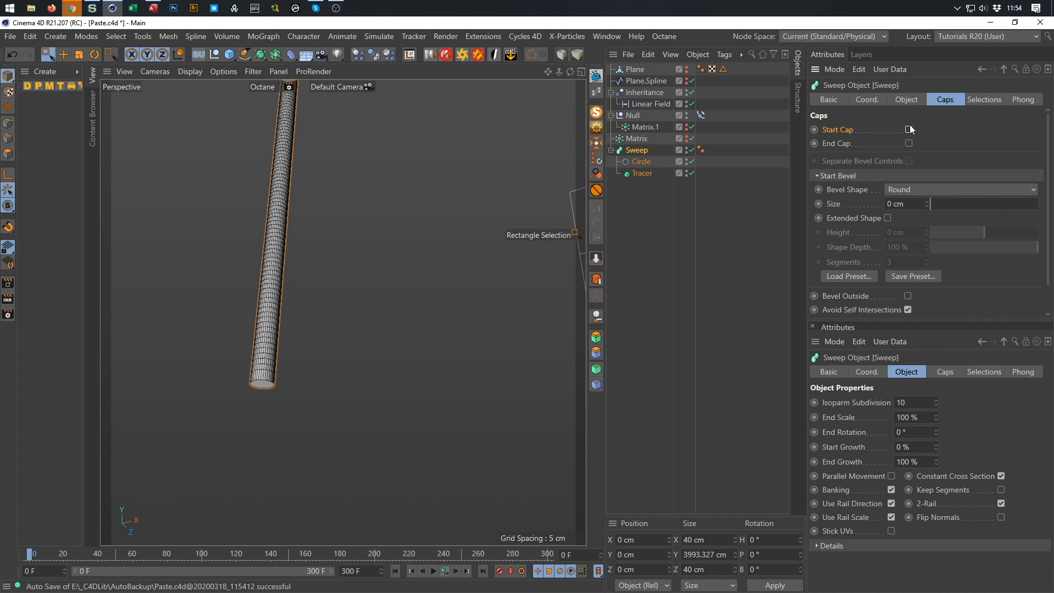
click(908, 129)
scroll(270, 307, up, 10)
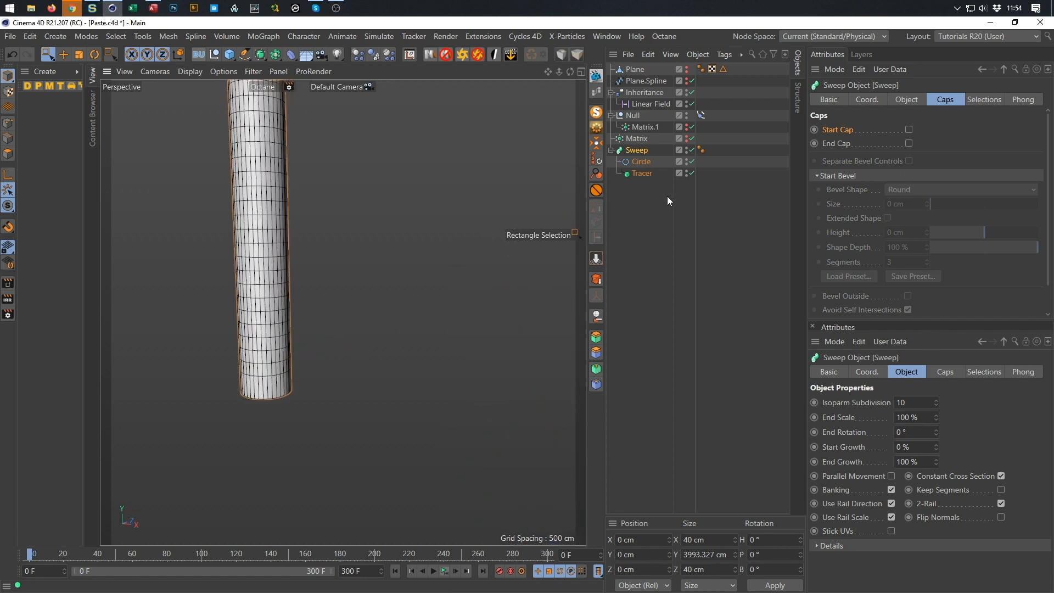
Set the Circle's number of intermediate points to 4
click(639, 162)
drag(921, 246, 815, 258)
text(4)
key(Return)
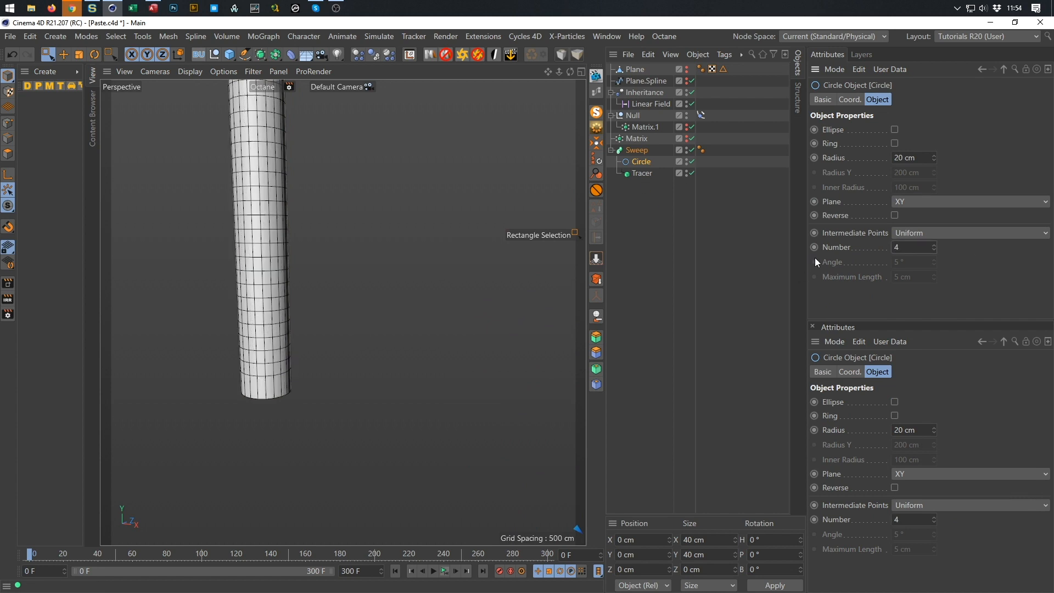
scroll(254, 336, down, 5)
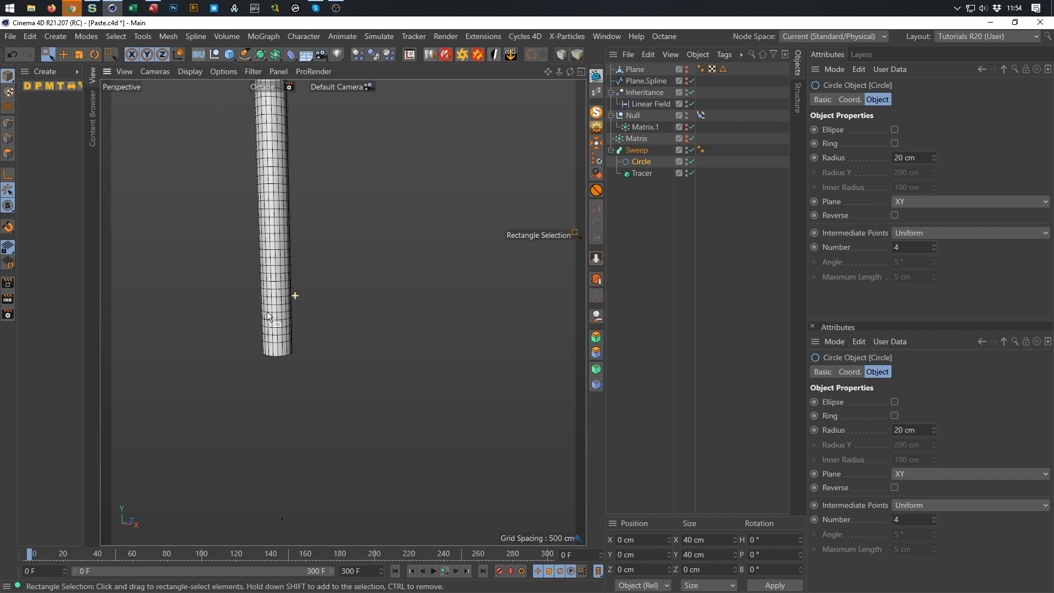
Preview the swept tube's animation, pausing to examine the coiled geometry up close, and return to the first frame
click(446, 571)
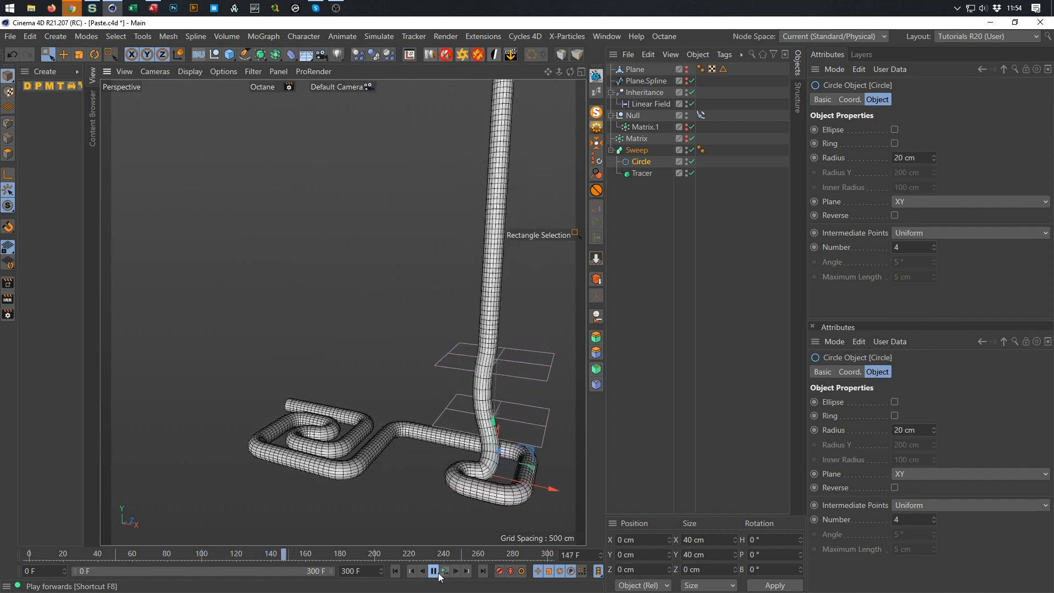
click(435, 571)
alt+middle_drag(363, 425, 353, 384)
alt+right_drag(363, 406, 409, 383)
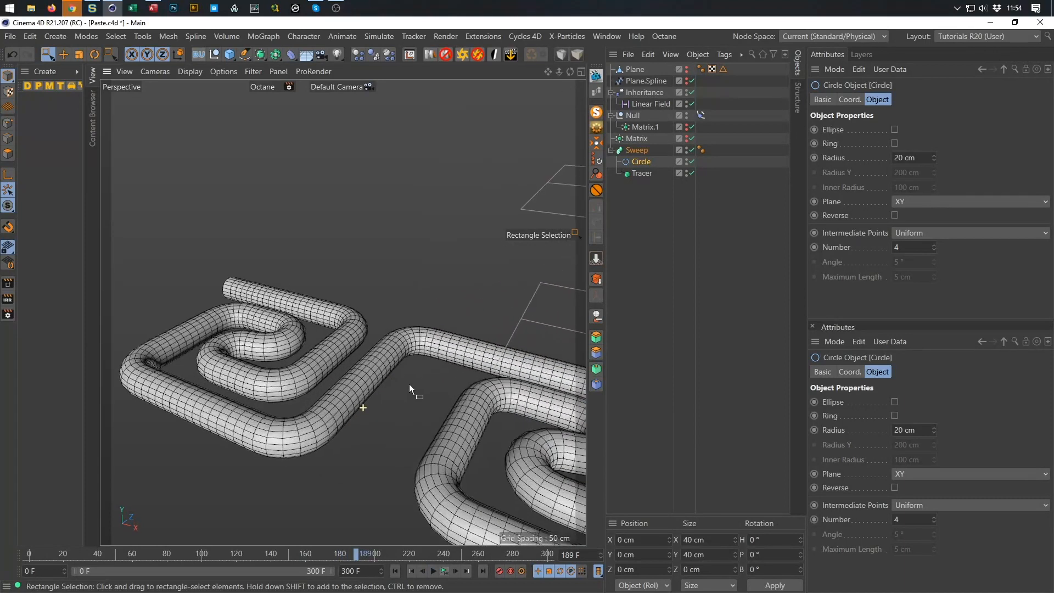
click(445, 571)
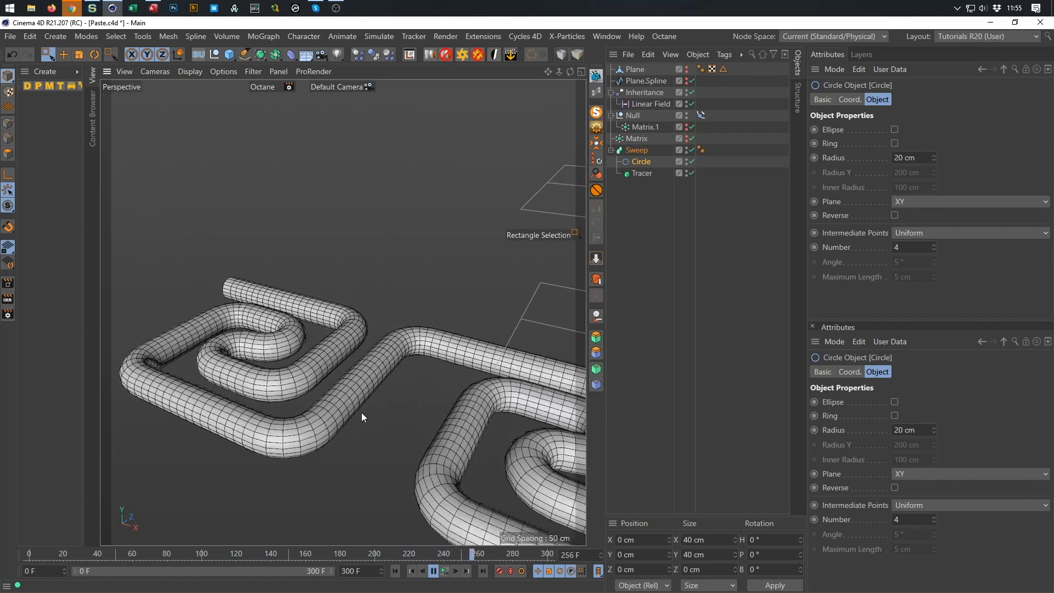
click(443, 572)
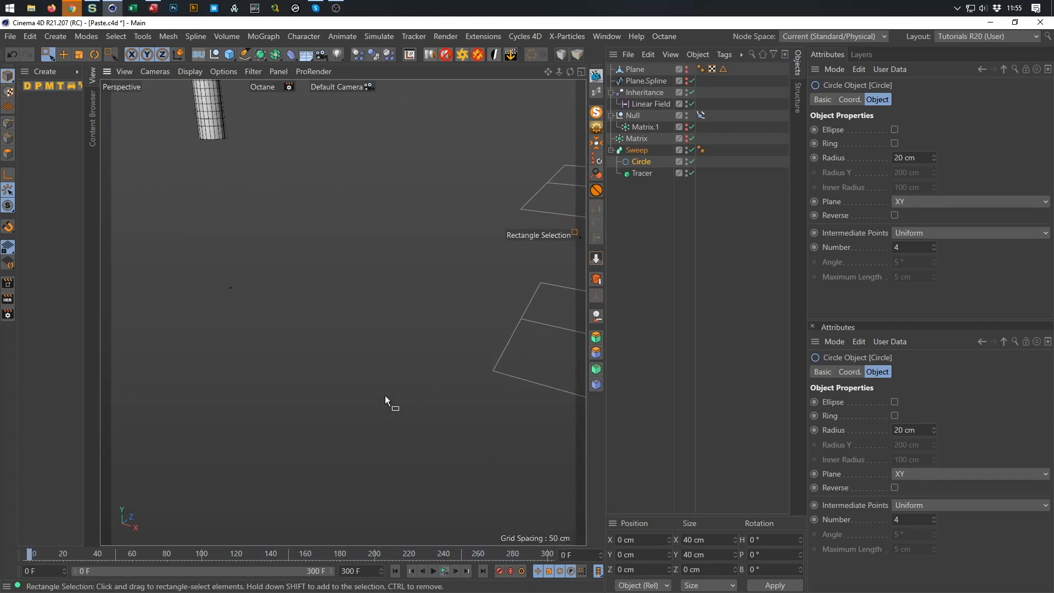
Turn off Constant Cross Section, Banking, 2-Rail and Use Rail Scale in the Sweep's object properties
alt+right_drag(384, 363, 308, 330)
alt+drag(291, 253, 252, 279)
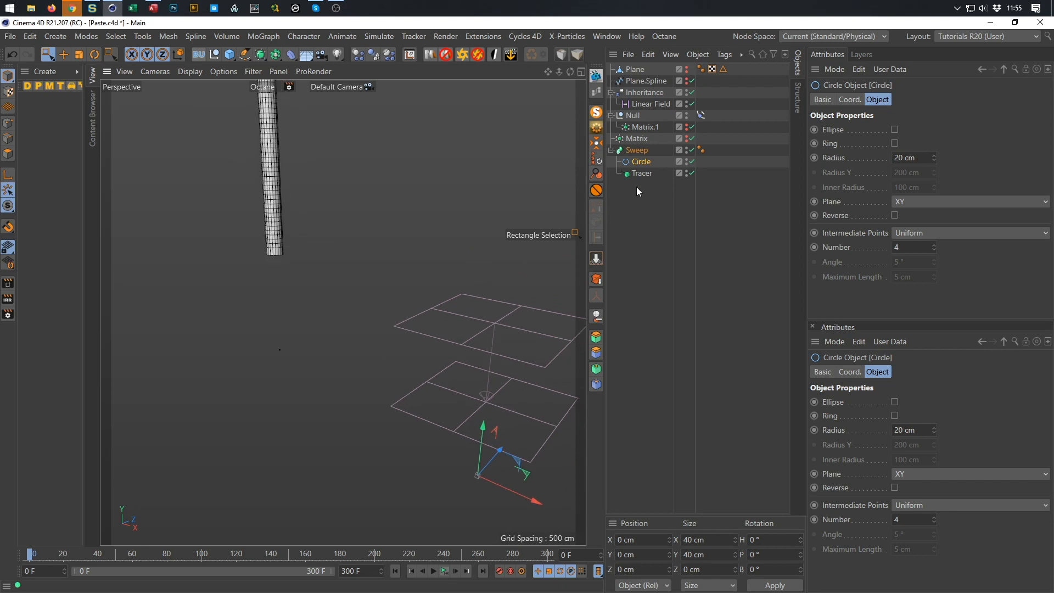
click(638, 150)
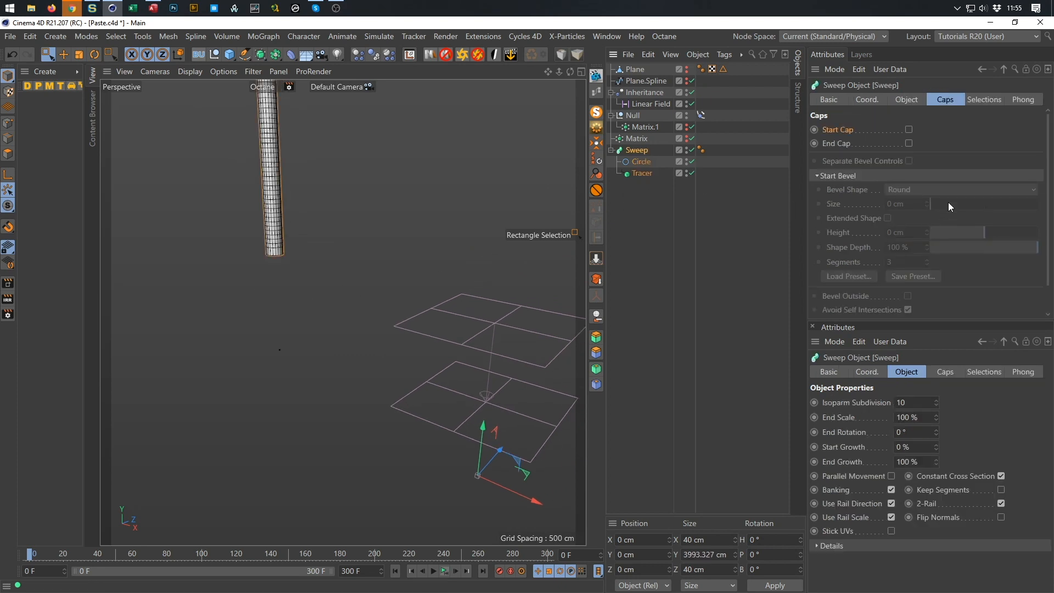
click(921, 98)
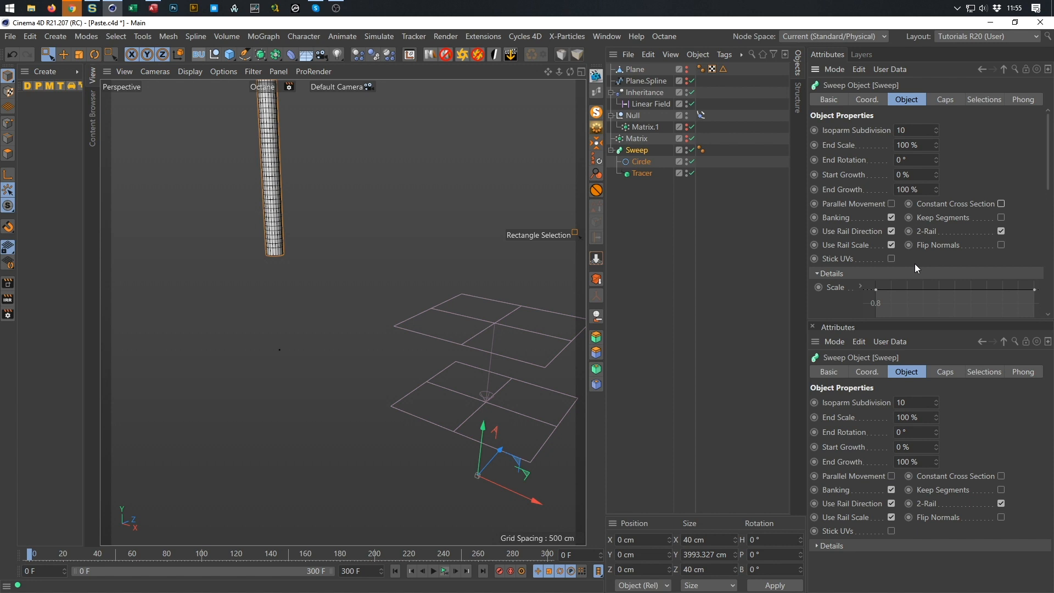
click(892, 217)
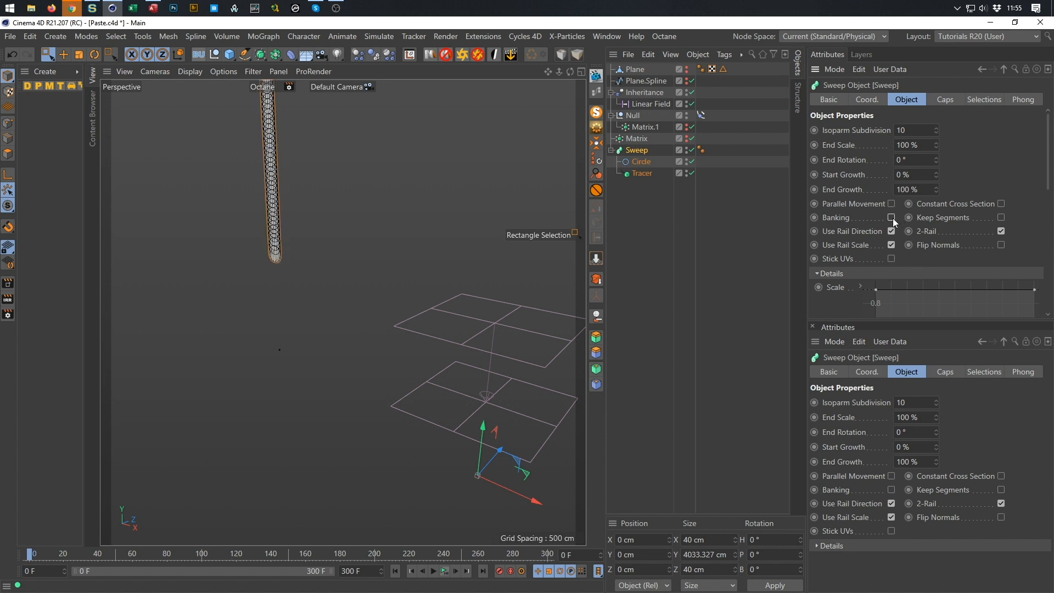
click(893, 218)
click(894, 217)
click(1001, 231)
click(892, 245)
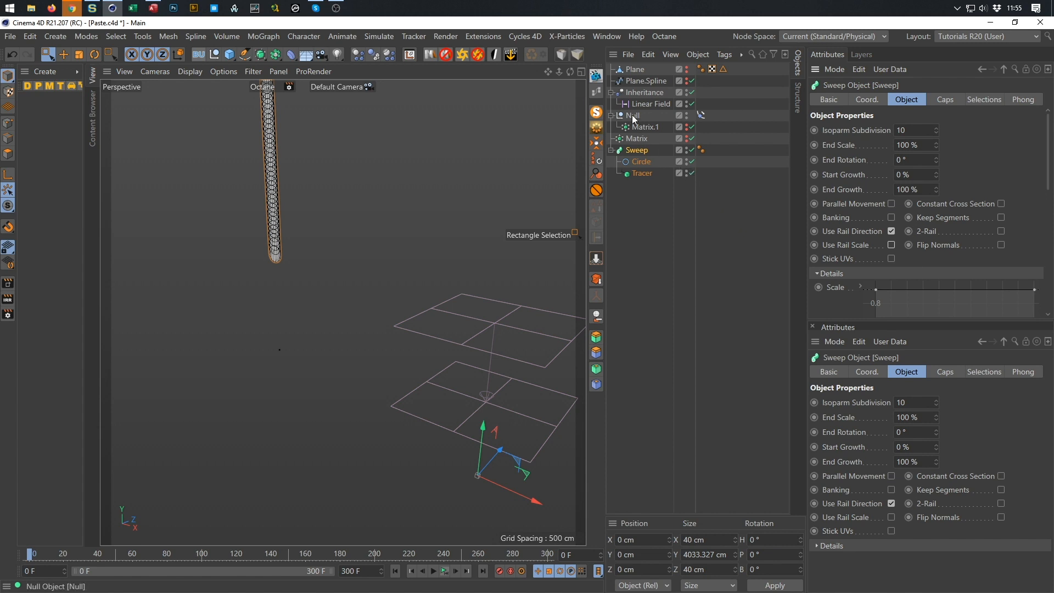
Copy Plane.Spline into the Sweep below the Tracer as a rail and preview the animation up to frame 68
click(643, 80)
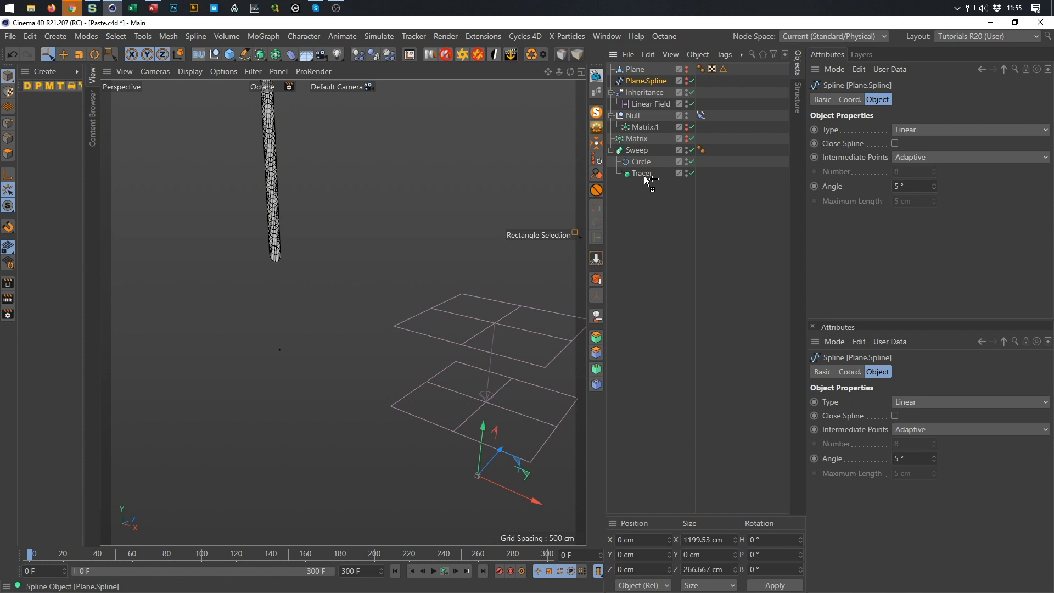
ctrl+drag(643, 176, 644, 177)
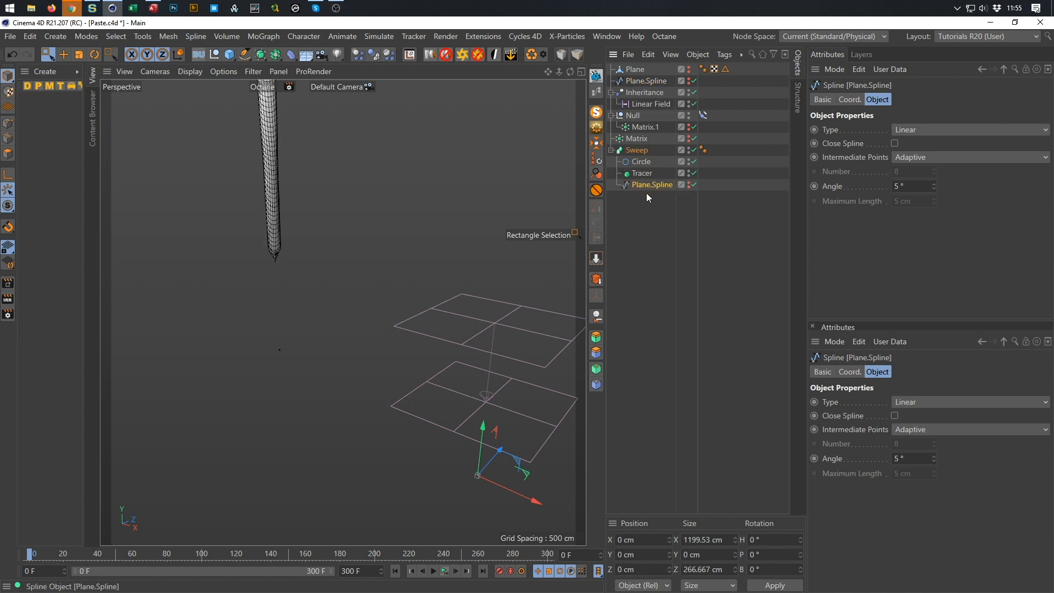
click(644, 149)
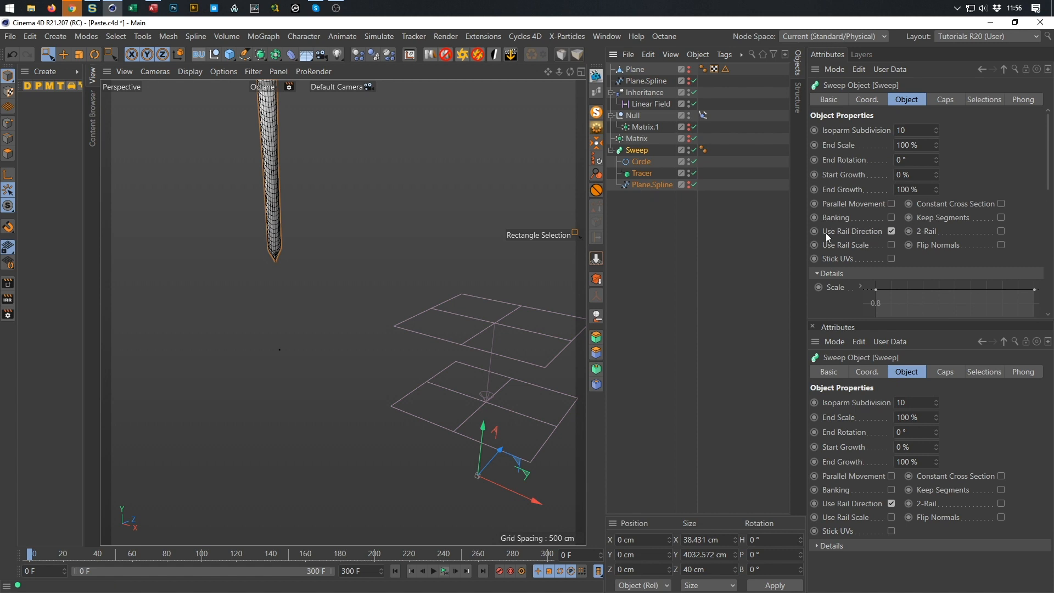
alt+drag(428, 315, 436, 348)
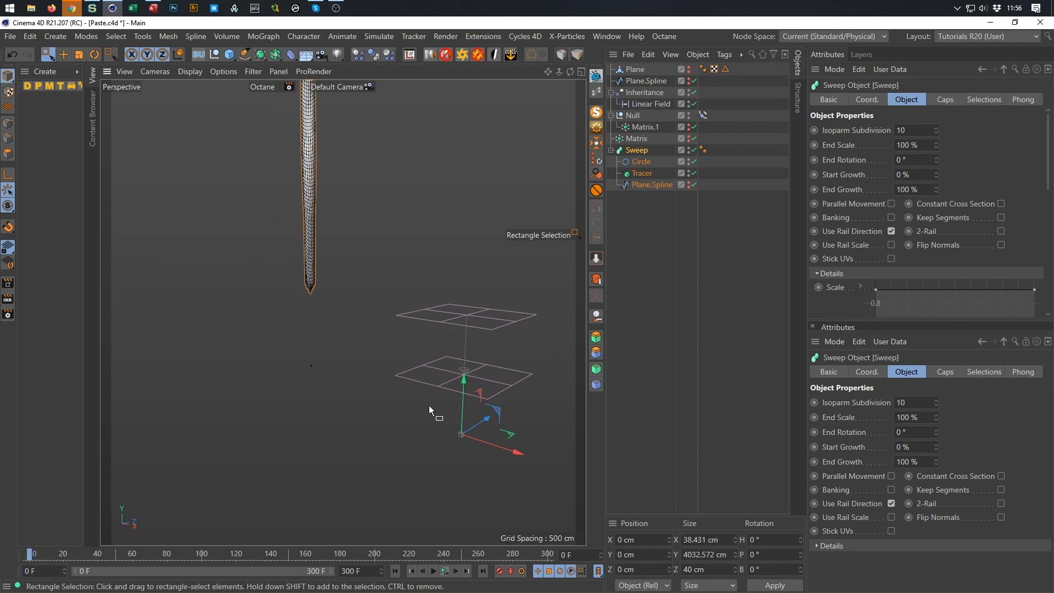
click(434, 571)
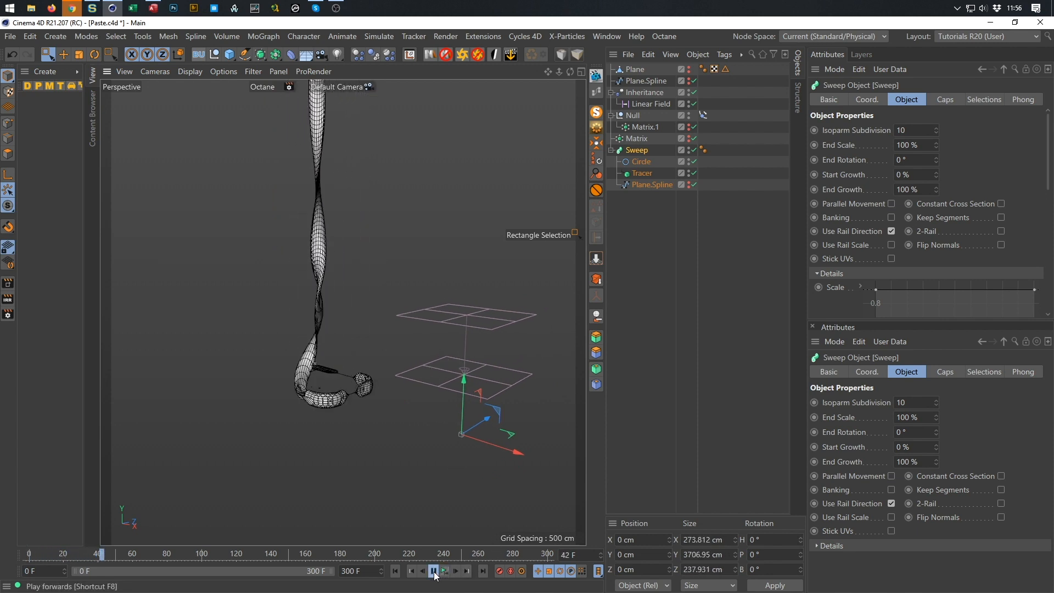
click(433, 571)
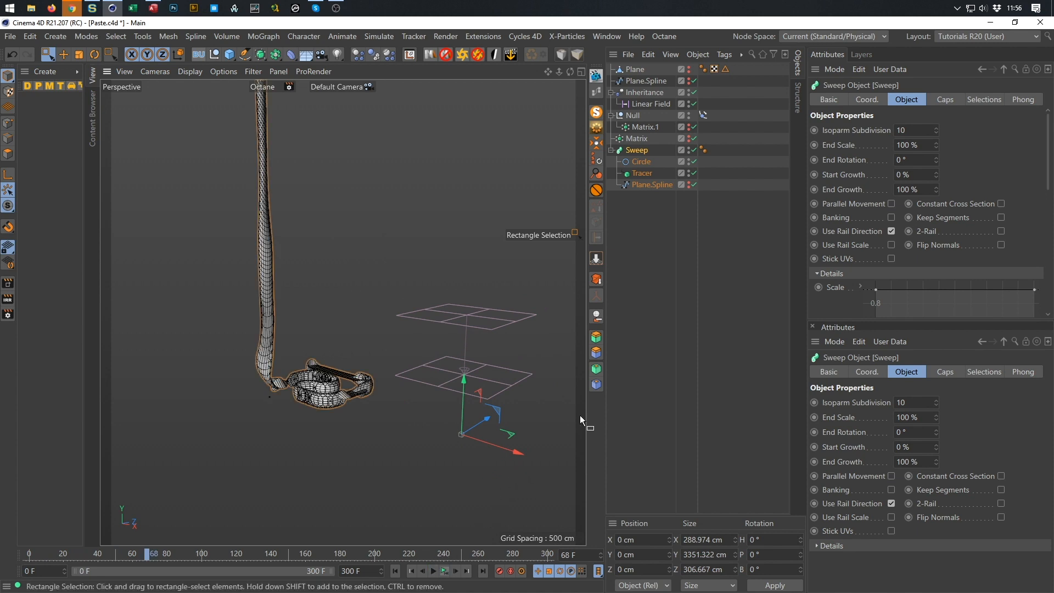
Raise the Plane.Spline copy inside the Sweep to about 176 cm on the Y axis
click(662, 186)
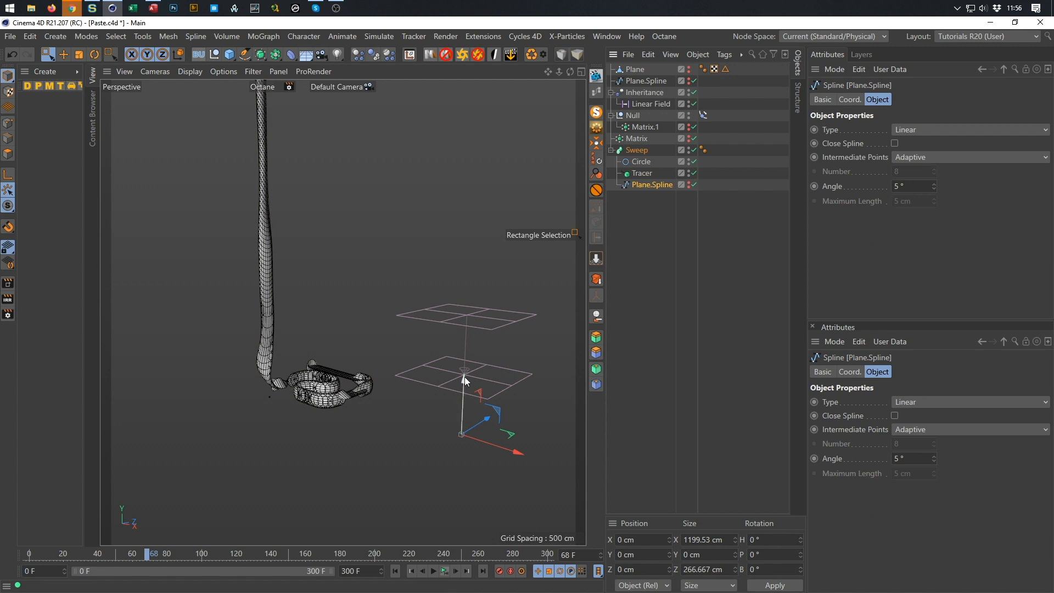
drag(464, 376, 466, 275)
drag(458, 291, 459, 292)
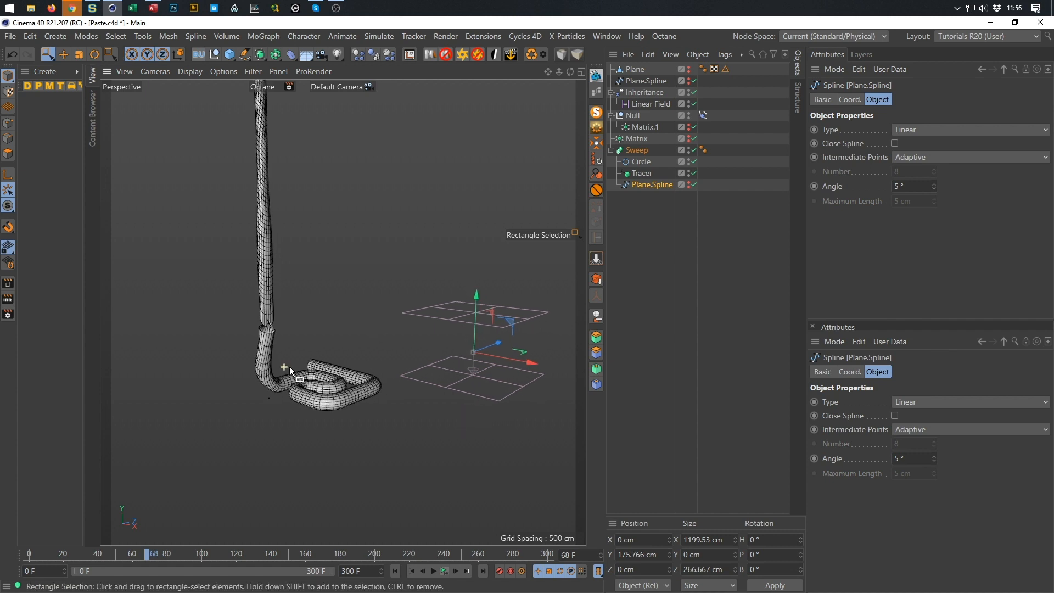
Replay the animation with the raised rail spline and examine how the tube twists, pausing at frame 53
scroll(289, 366, up, 5)
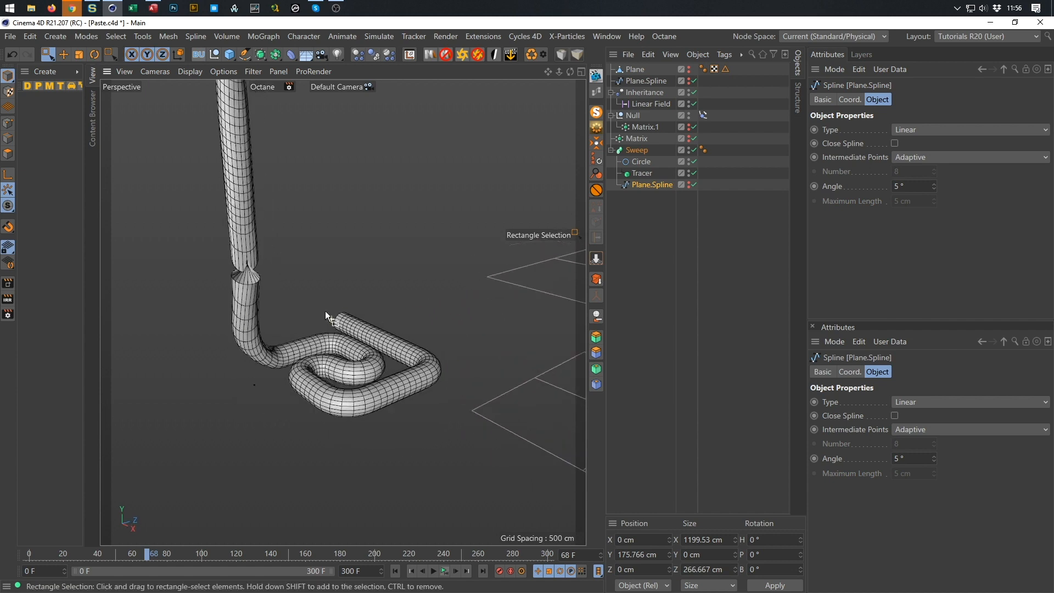
scroll(340, 364, up, 2)
click(439, 571)
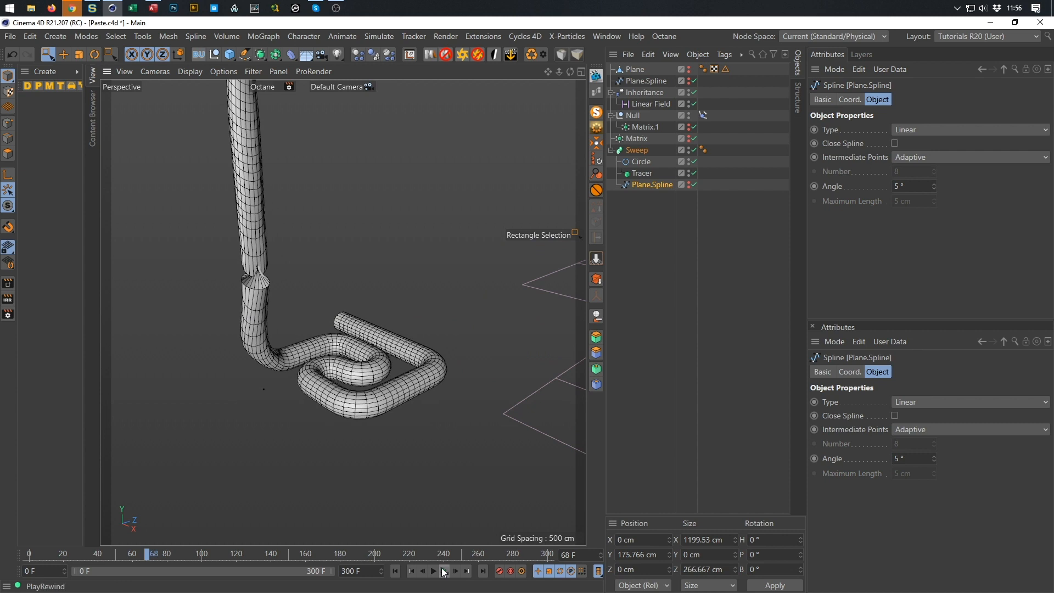
click(444, 571)
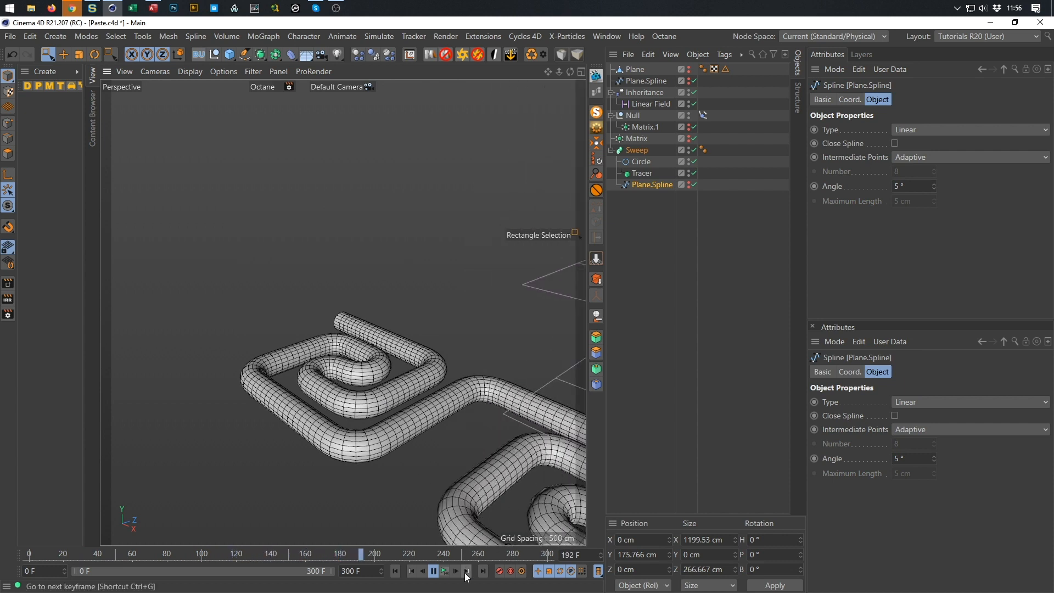
click(444, 571)
scroll(342, 208, down, 5)
alt+middle_drag(347, 212, 326, 282)
click(432, 571)
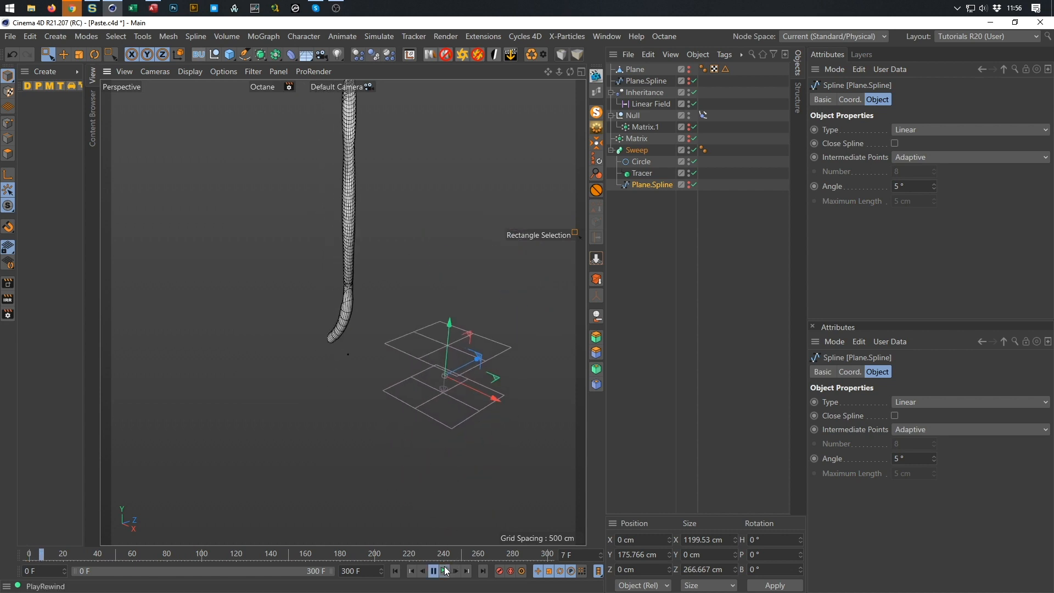
click(432, 571)
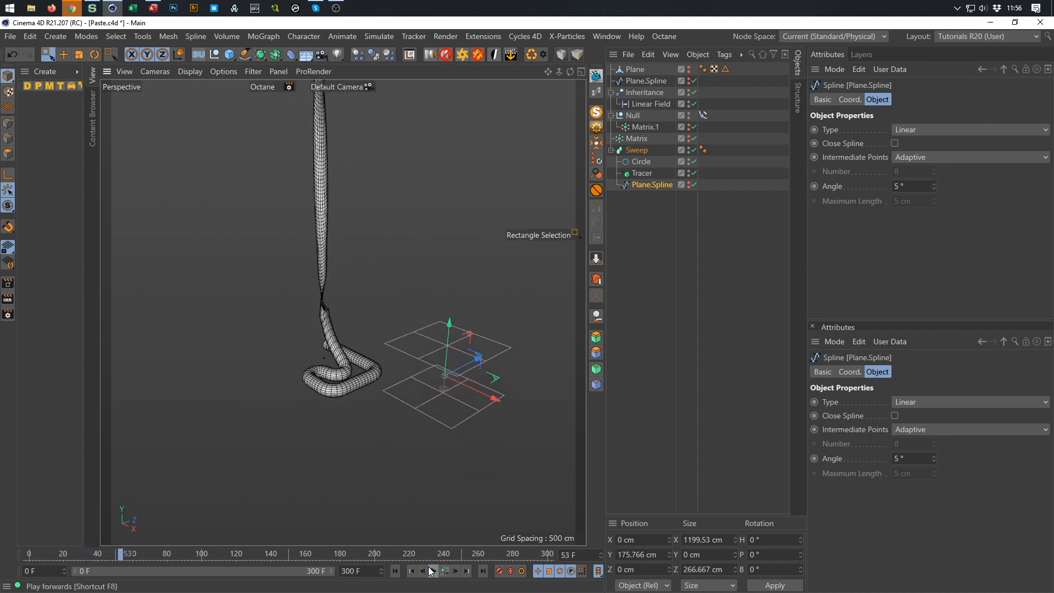
scroll(371, 327, up, 2)
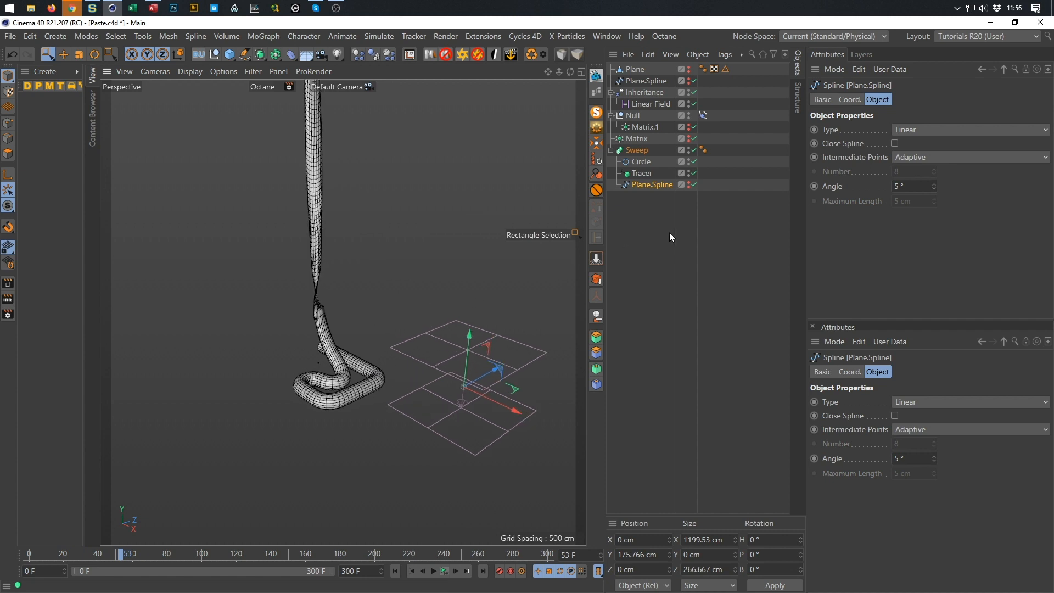
Reset the Sweep's Rotation curve to its default and delete the Plane.Spline copy from the Sweep
click(643, 151)
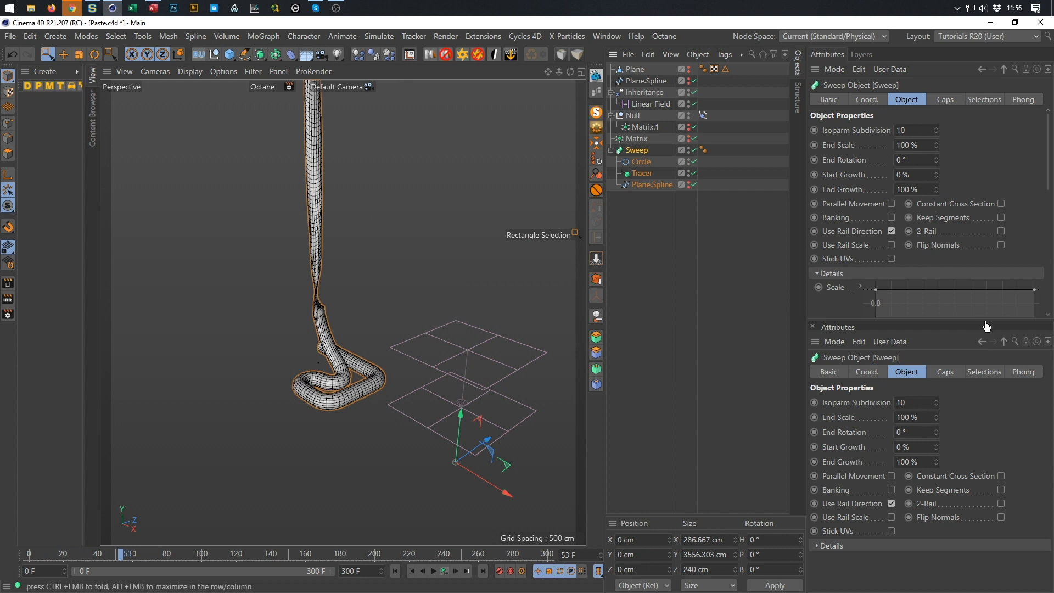
drag(986, 323, 971, 470)
mouse_move(969, 416)
mouse_down()
mouse_move(955, 337)
mouse_move(959, 468)
mouse_move(961, 417)
mouse_up()
right_click(851, 379)
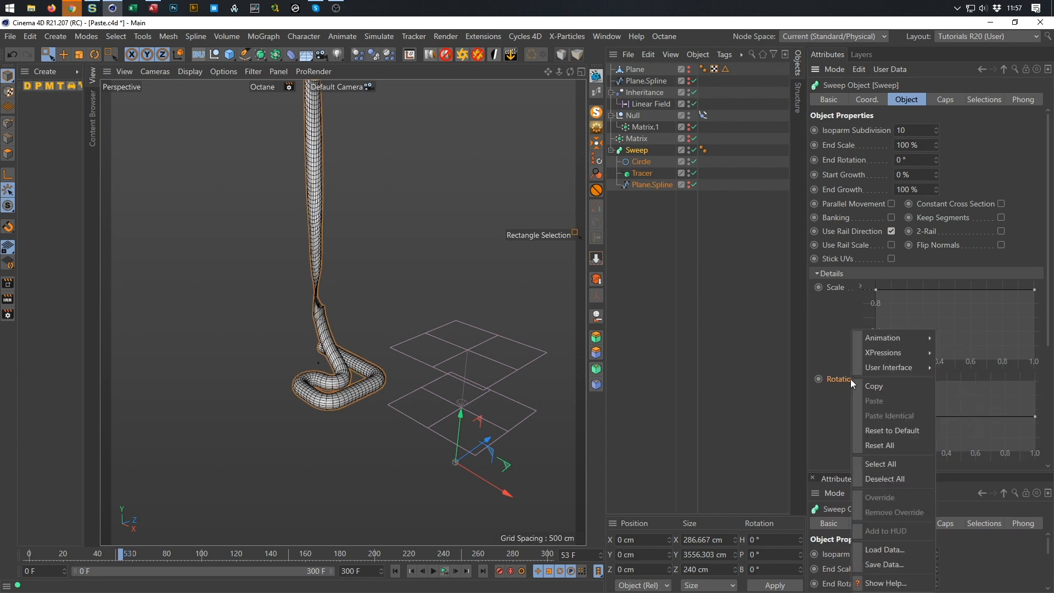
click(898, 430)
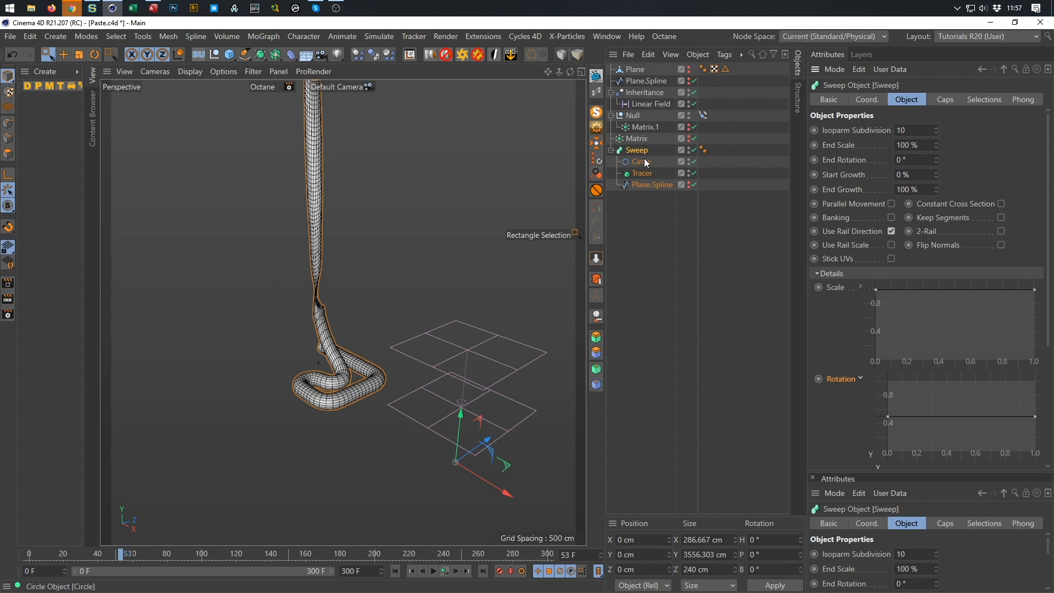
click(649, 186)
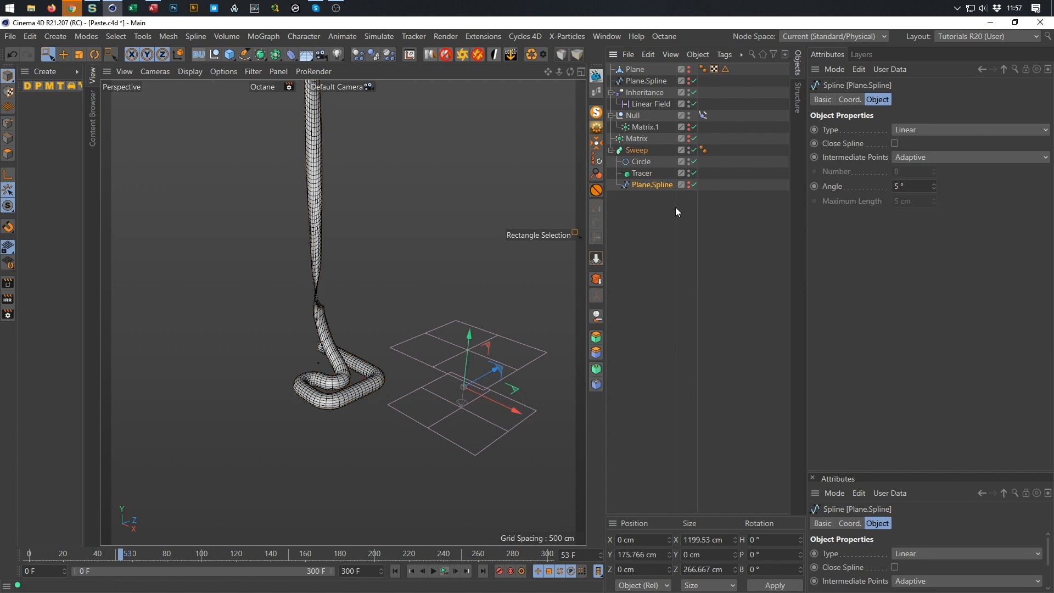
key(Delete)
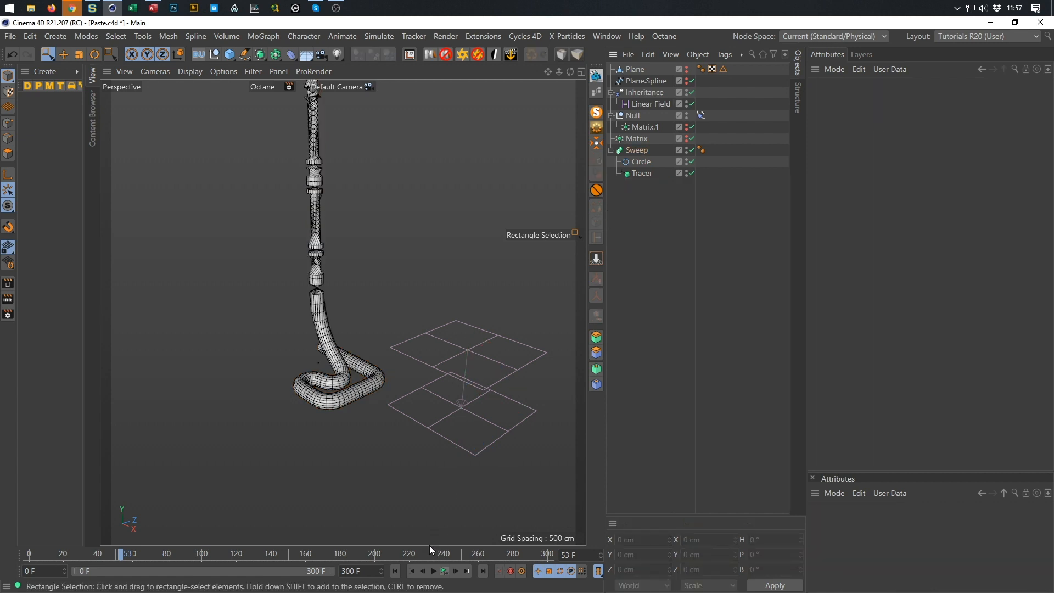
Play the animation up to frame 191 and turn on the Sweep's Banking option
click(444, 571)
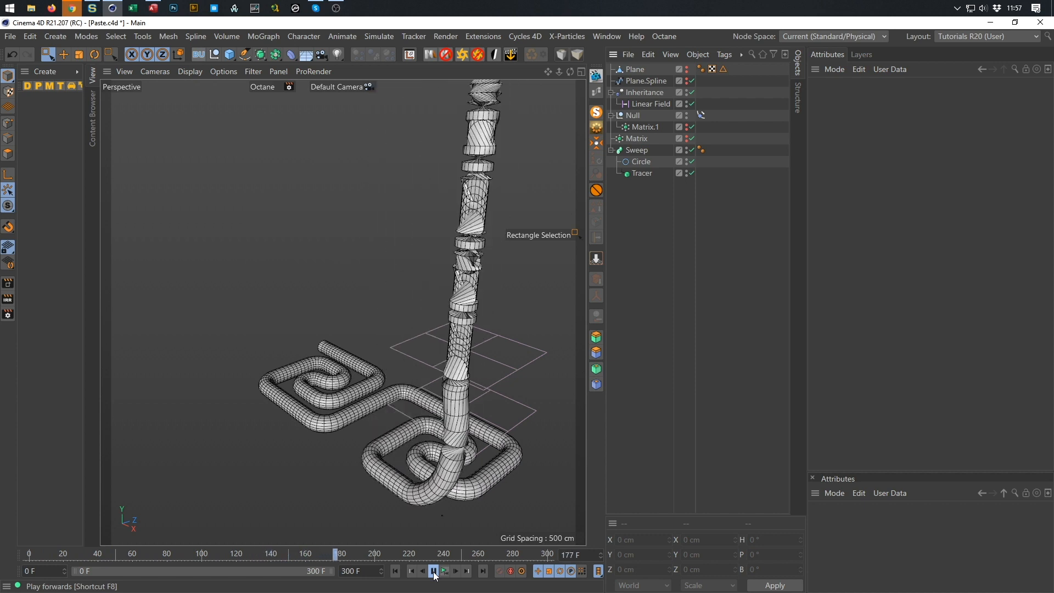
click(434, 571)
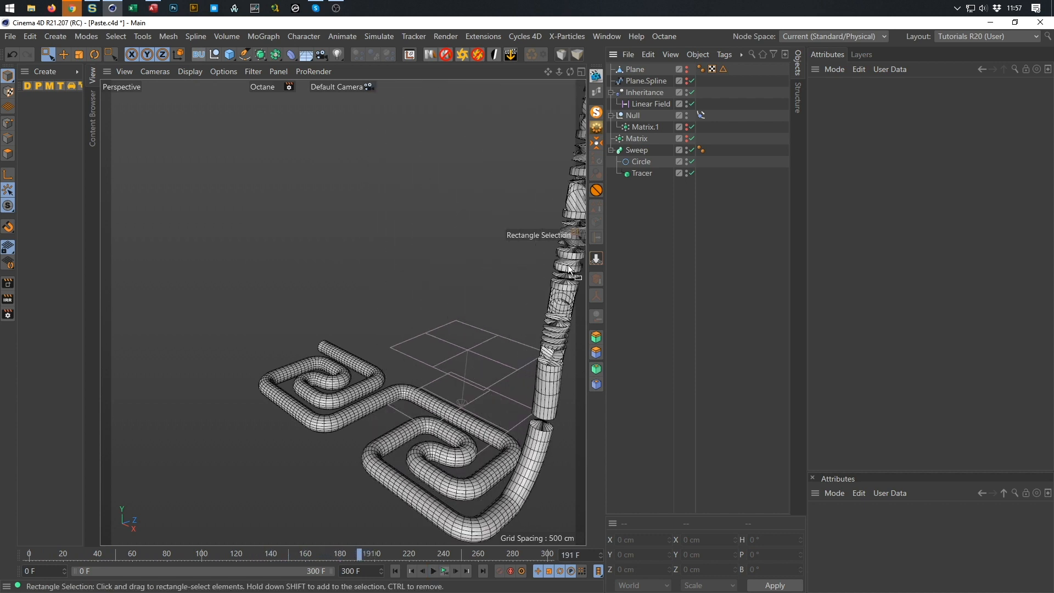
click(639, 150)
click(892, 218)
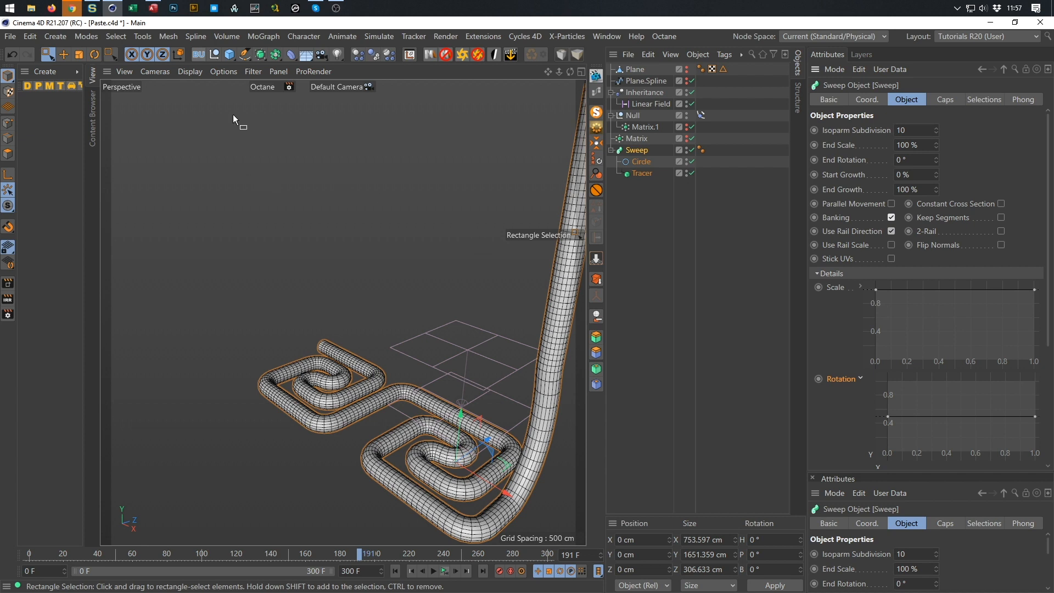
Check the Gummy Tron reference post in the browser, return to Cinema 4D and examine the coiled tube up close
click(72, 8)
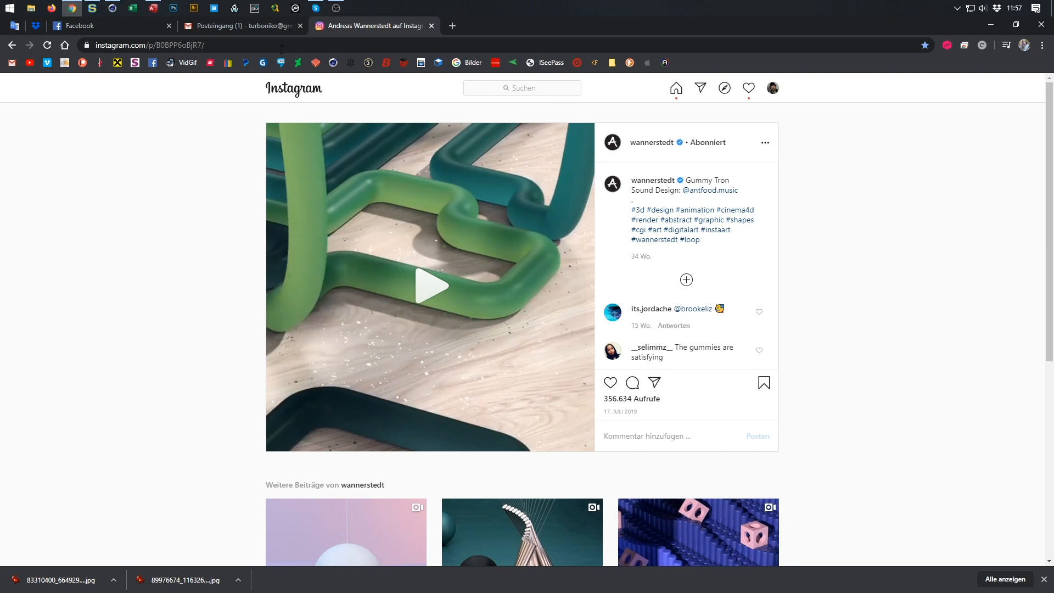
click(112, 7)
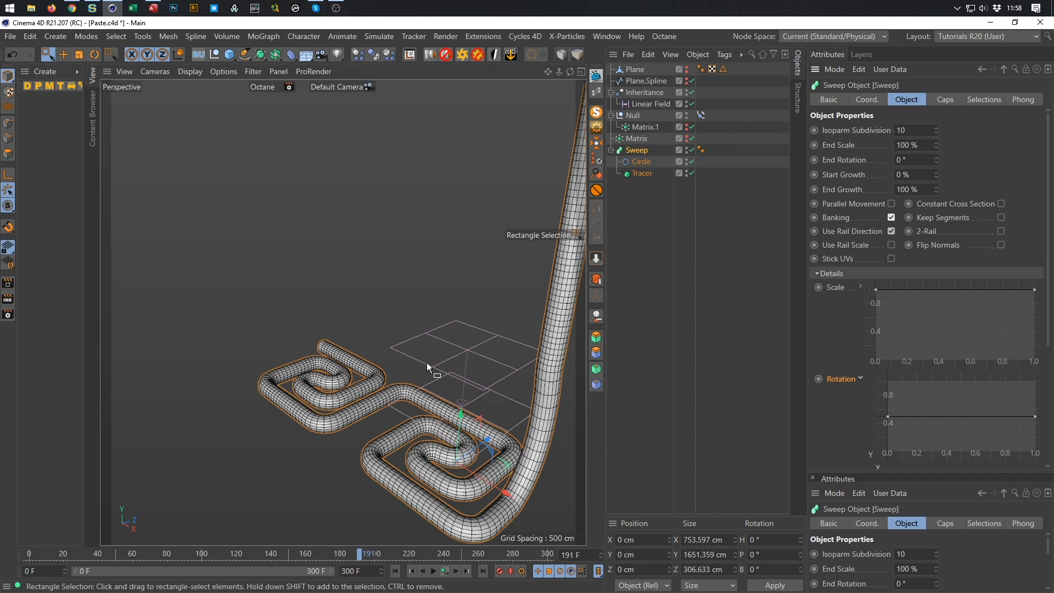
alt+right_drag(418, 368, 365, 376)
alt+drag(366, 354, 343, 336)
alt+right_drag(364, 387, 399, 340)
alt+middle_drag(400, 301, 408, 276)
alt+drag(380, 352, 388, 344)
alt+right_drag(377, 373, 399, 354)
alt+drag(400, 354, 422, 335)
alt+middle_drag(422, 335, 465, 348)
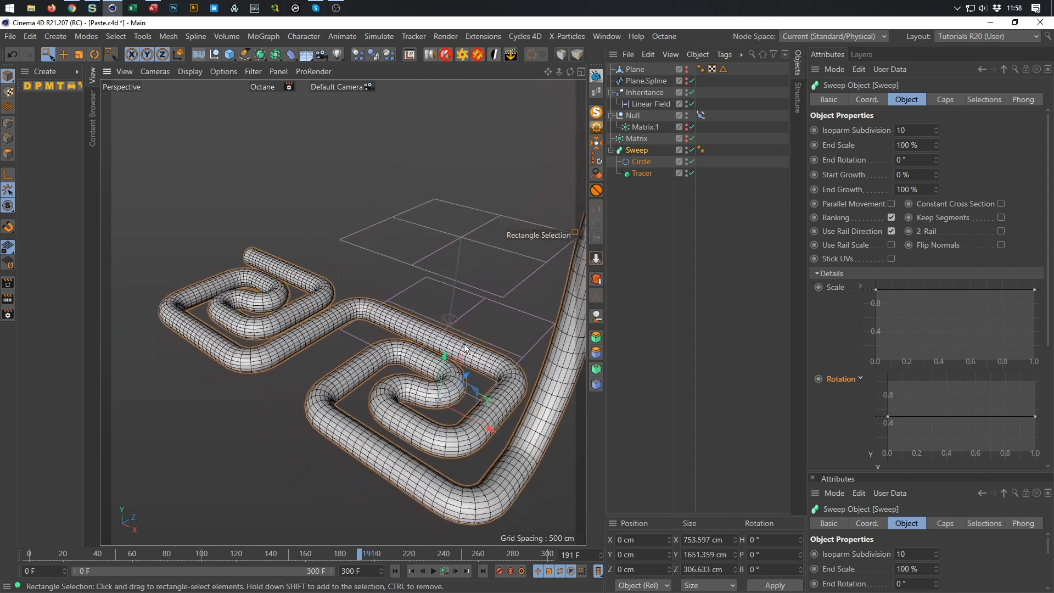
Replay the animation, pause it at frame 47, shorten the Linear Field's length to about 15.8 cm and restart playback
click(445, 571)
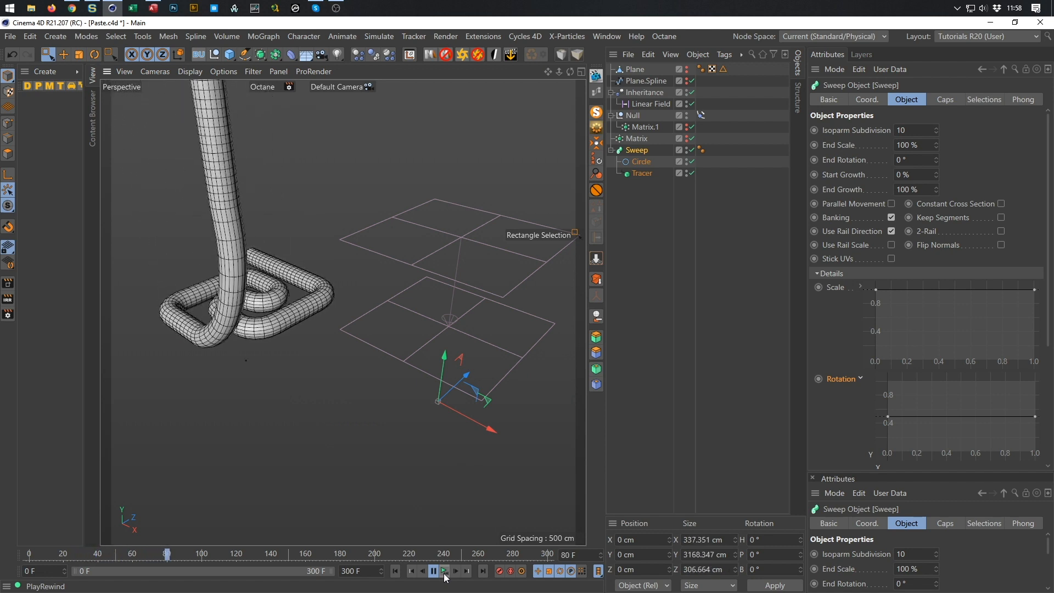
click(444, 571)
click(433, 571)
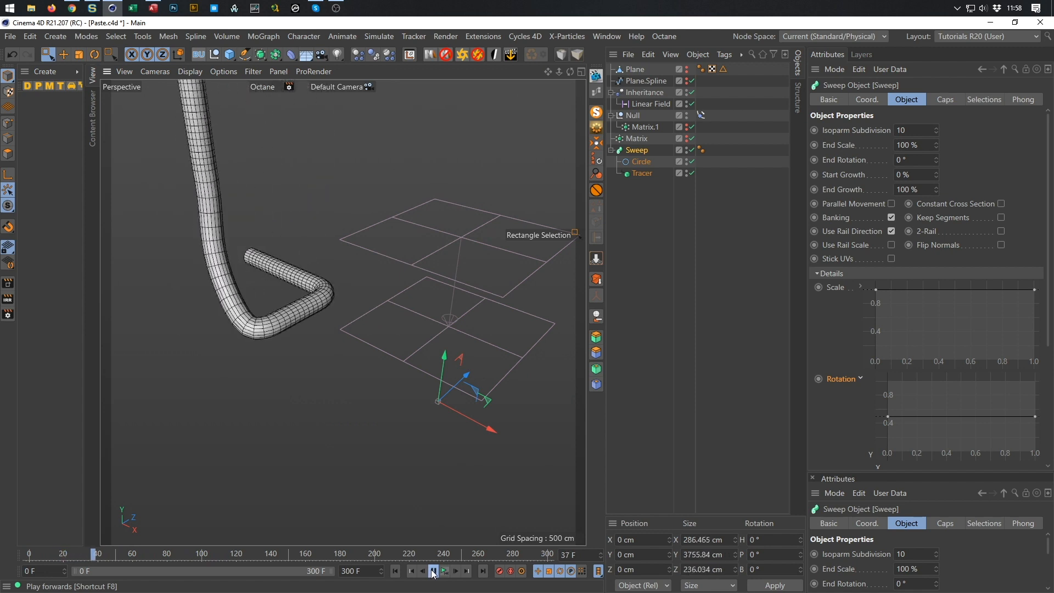
click(433, 572)
click(650, 103)
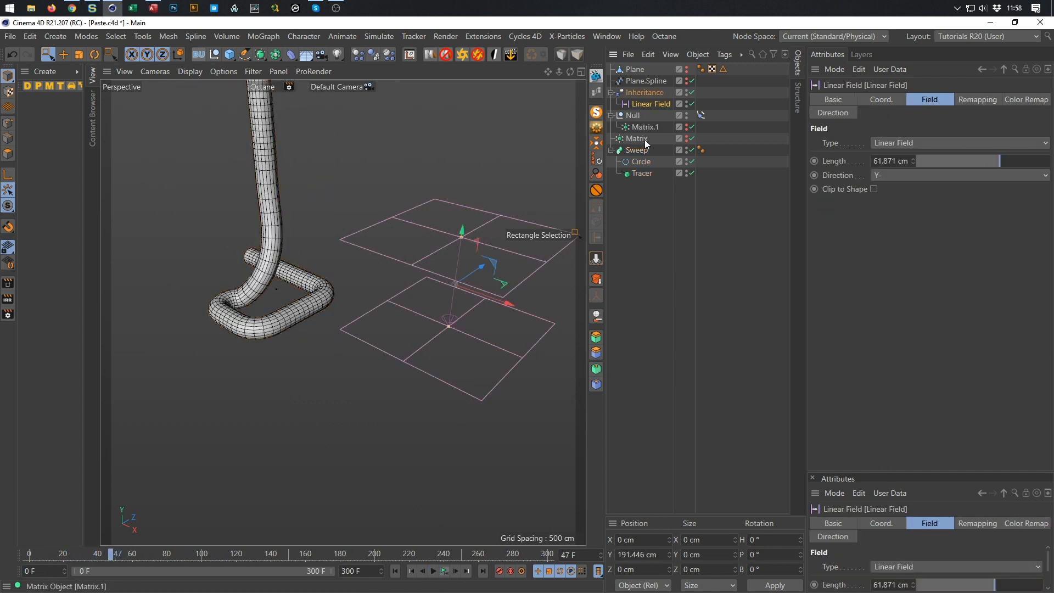
drag(462, 240, 456, 274)
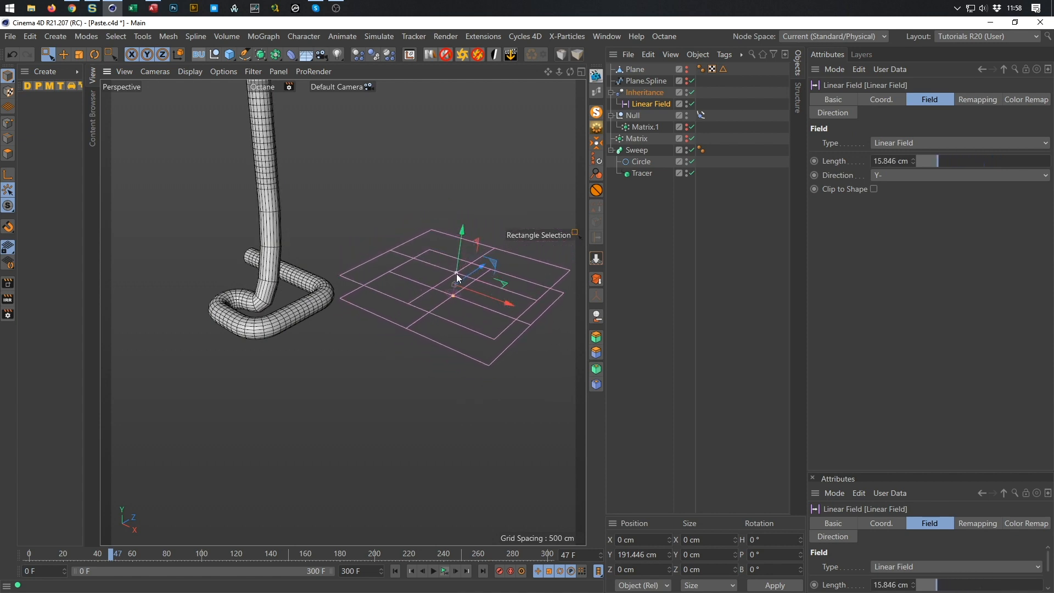
click(444, 570)
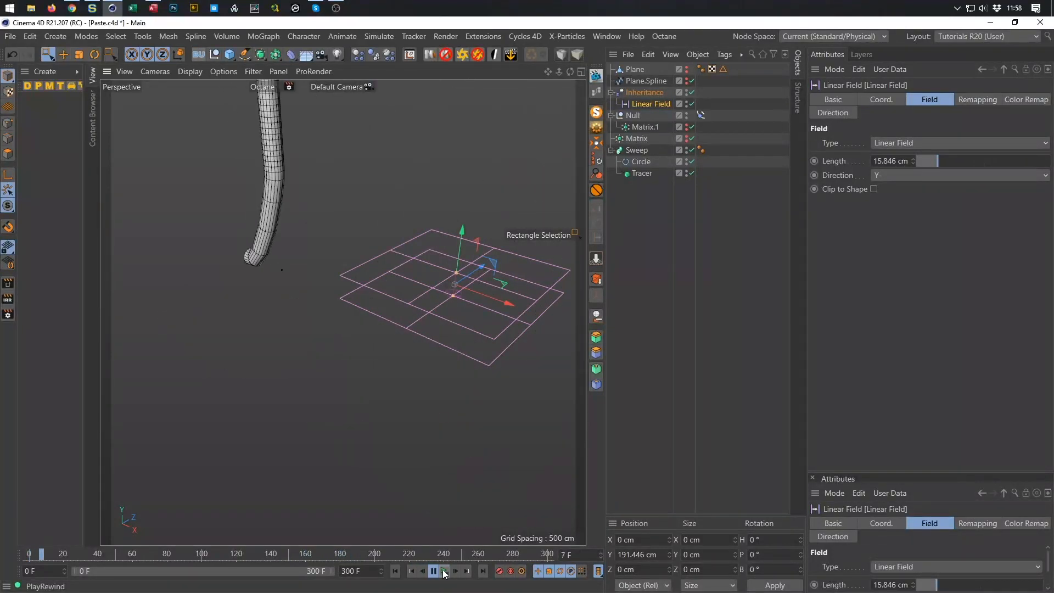
Pause playback at frame 38 and wrap the Sweep in a Subdivision Surface to smooth the tube's bends
click(445, 572)
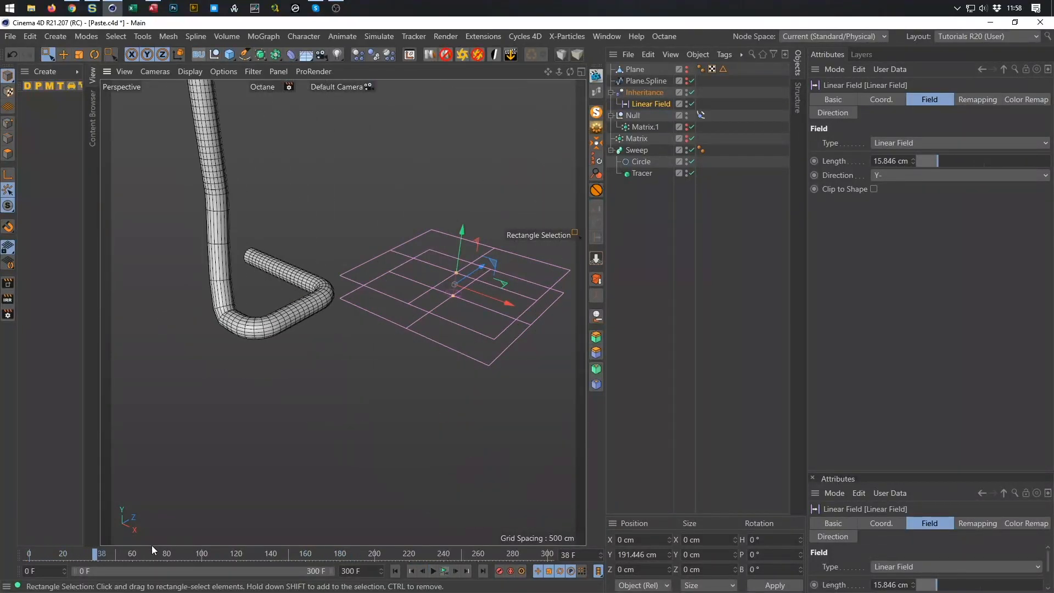
scroll(288, 299, up, 10)
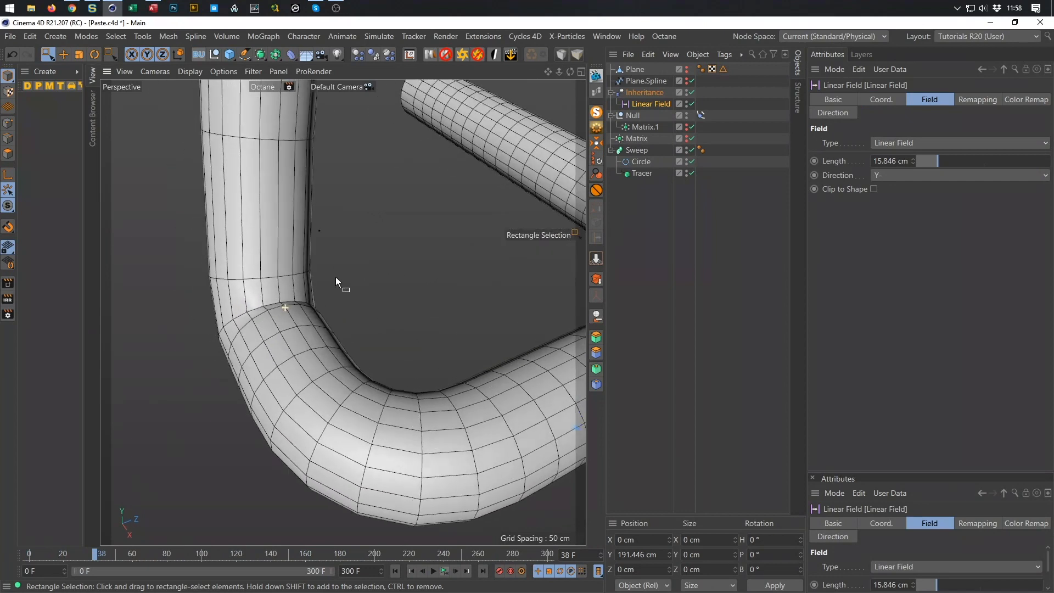
alt+drag(336, 279, 286, 296)
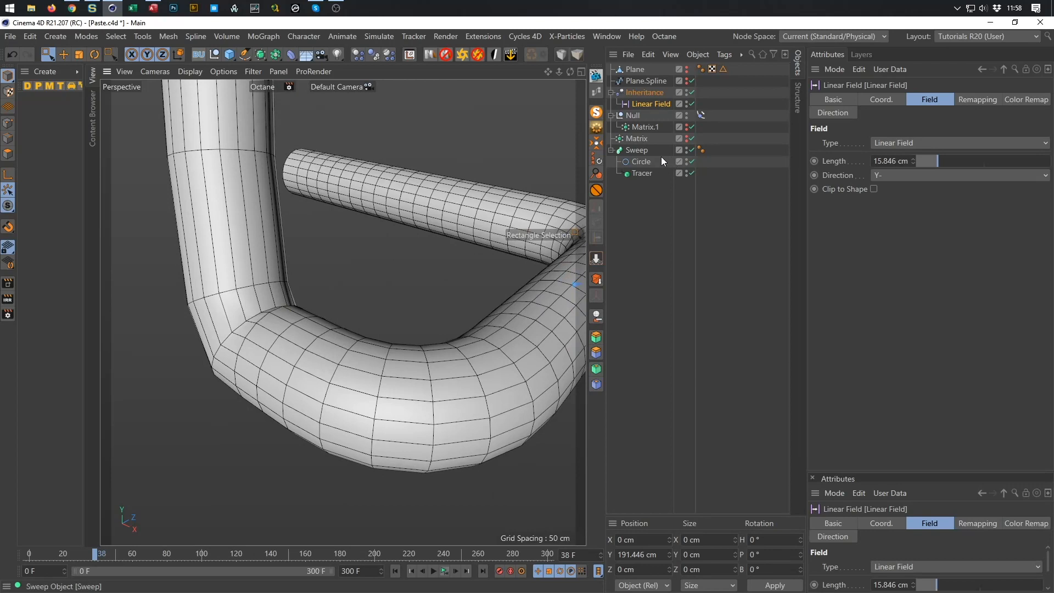
click(635, 150)
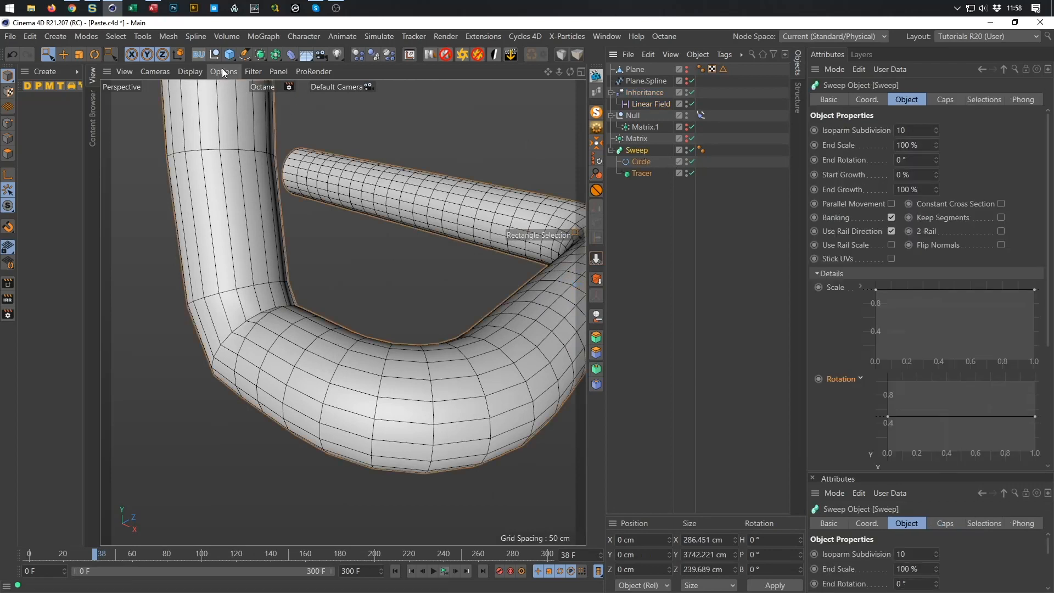
alt+click(261, 55)
alt+drag(281, 315, 223, 343)
alt+right_drag(223, 344, 204, 350)
alt+right_drag(265, 308, 340, 289)
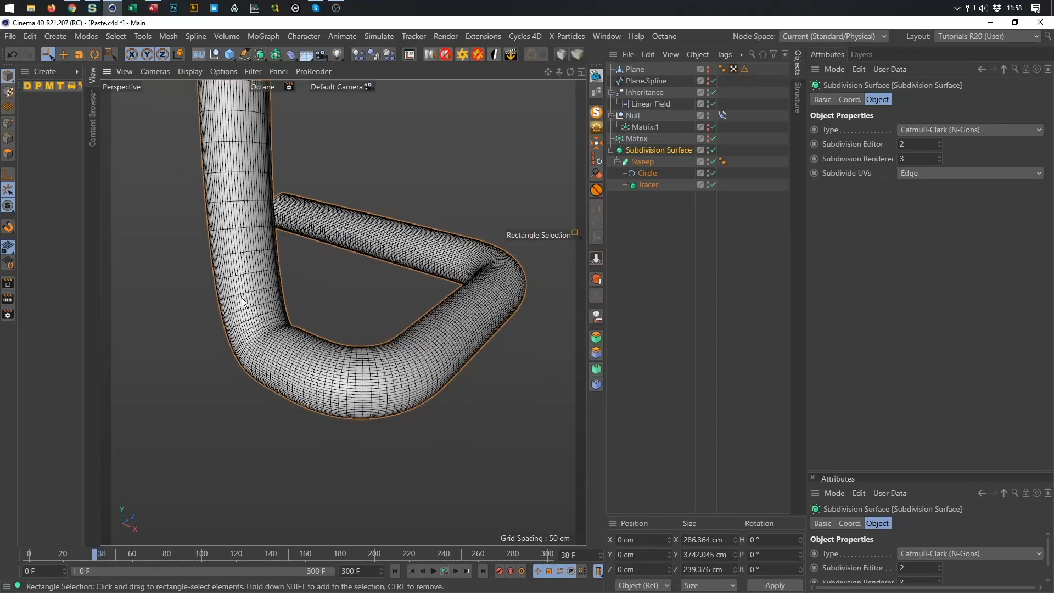
alt+drag(257, 356, 296, 307)
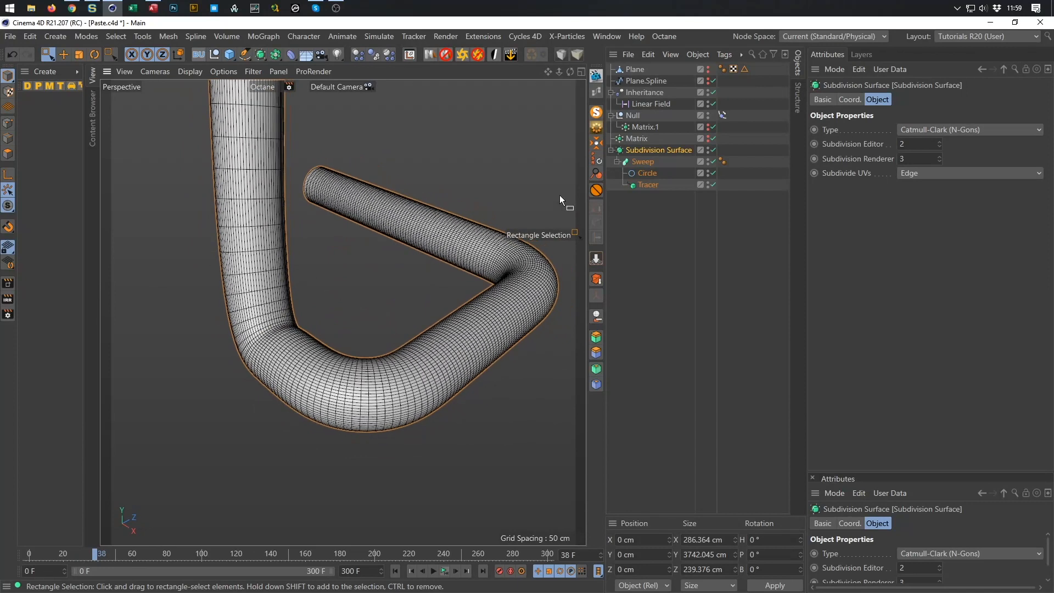
Group the Sweep under a Null, add a Smoothing deformer above the Sweep and set its Stiffness to 88%
click(644, 163)
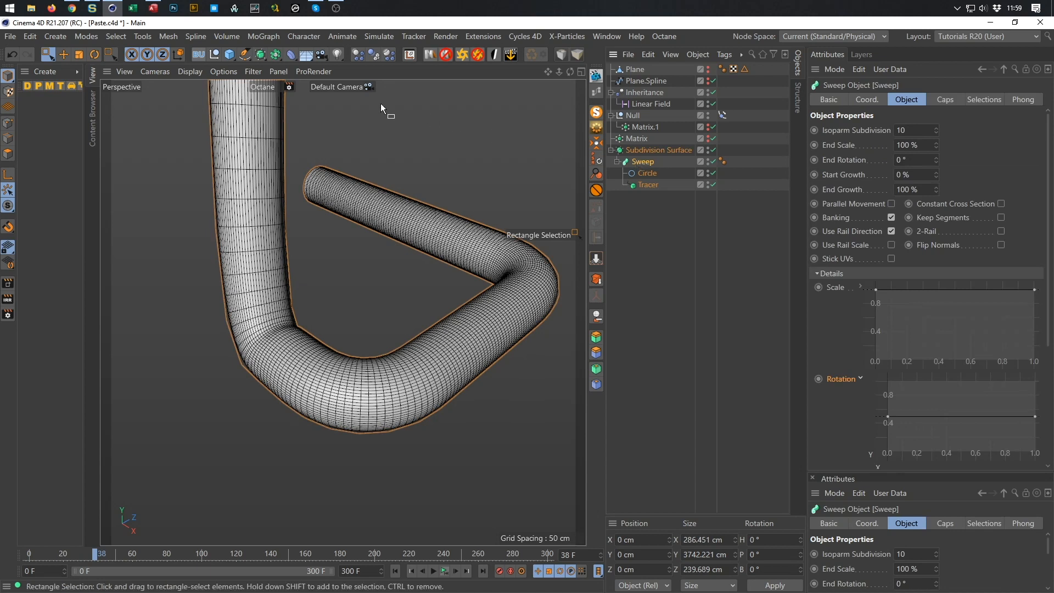
alt+click(215, 55)
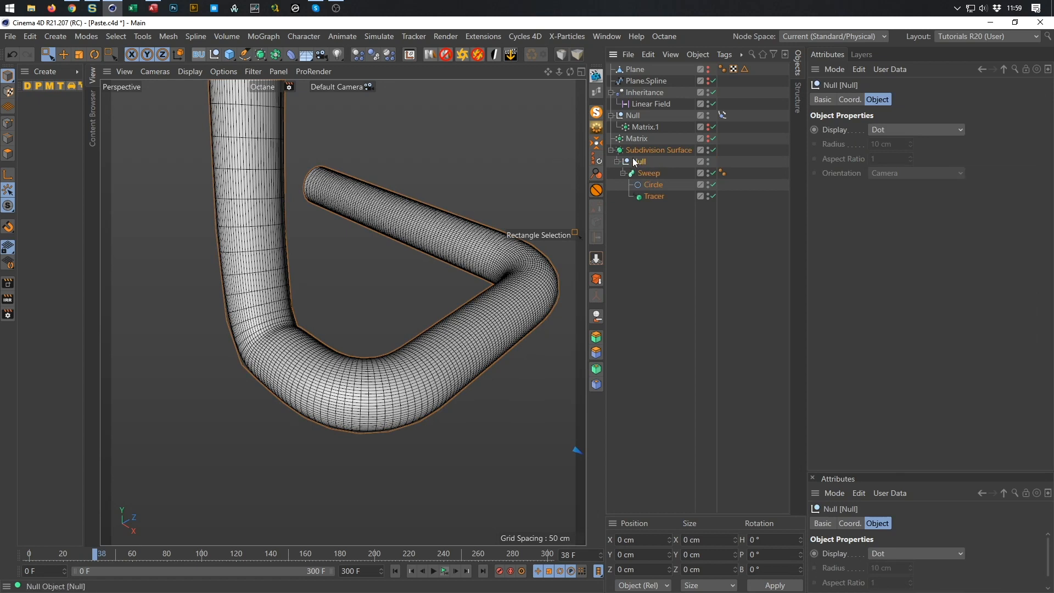
click(292, 55)
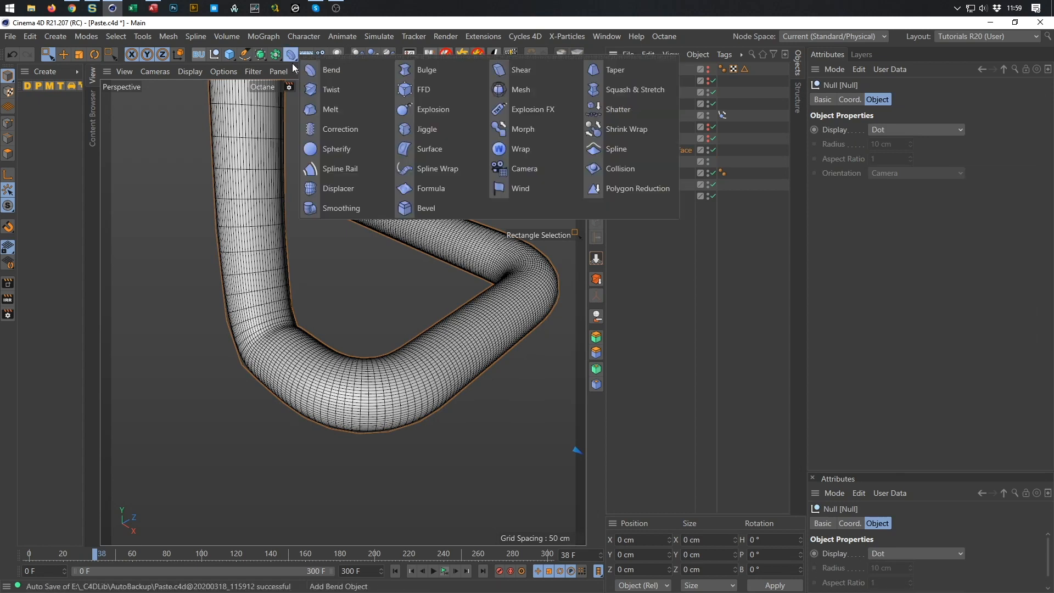
shift+click(343, 208)
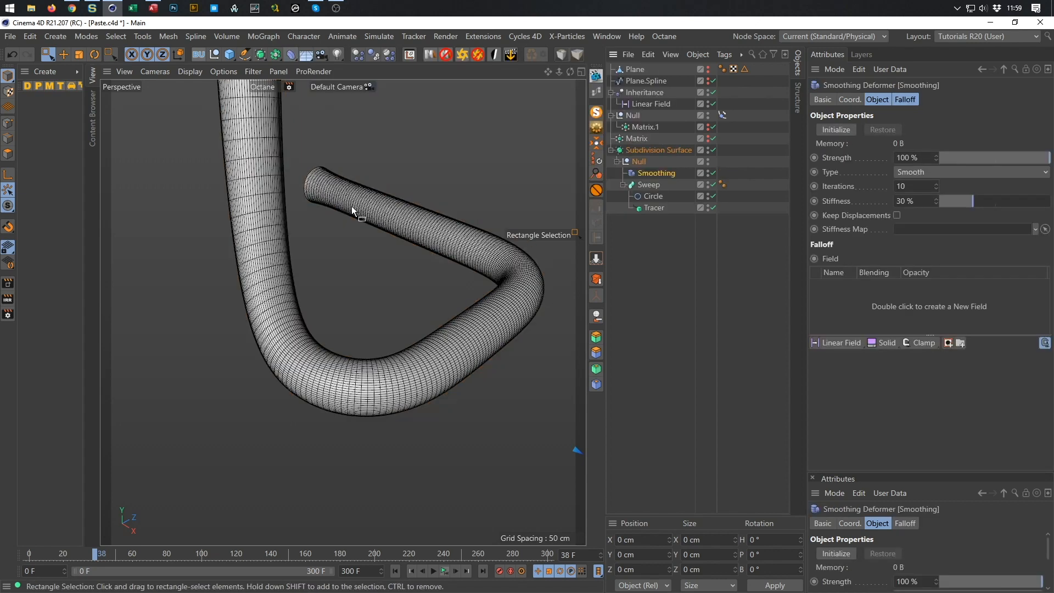
drag(975, 208, 1039, 229)
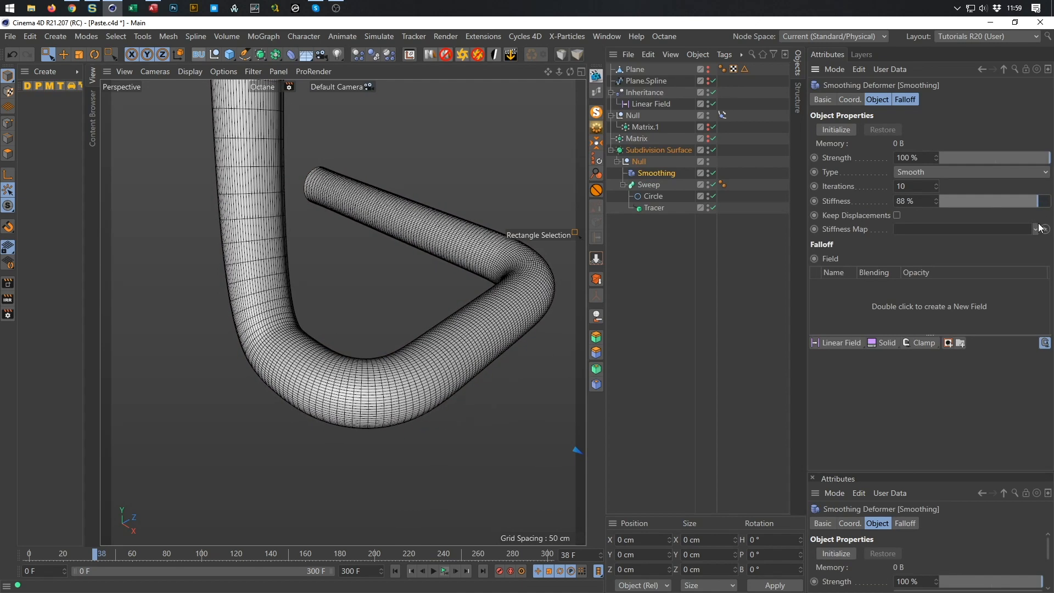
Play the animation with plain Gouraud shading to check the smoothed coils, then stop and return to frame 0
scroll(342, 310, down, 6)
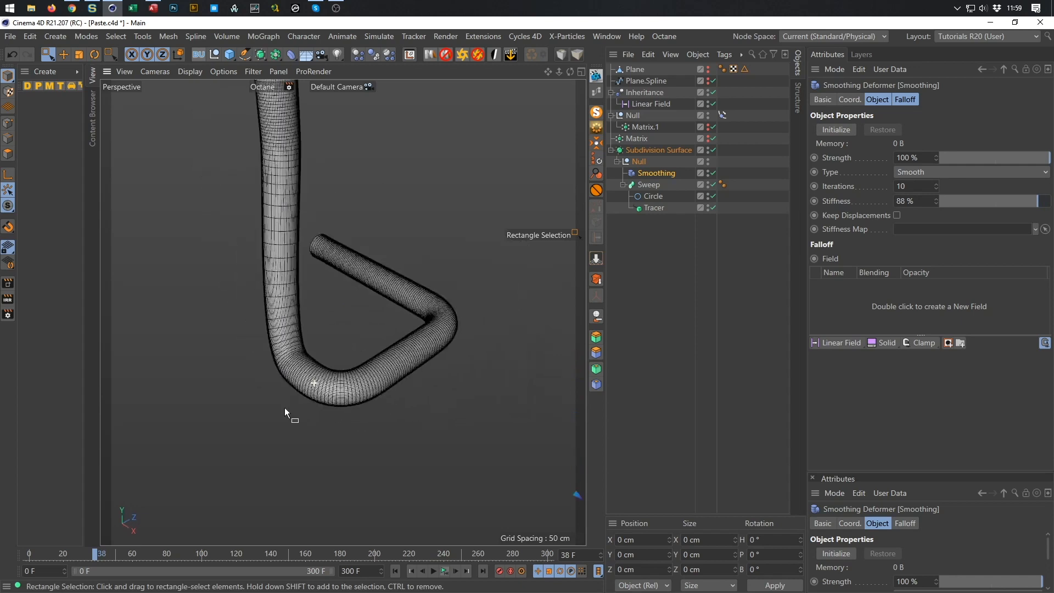
click(434, 571)
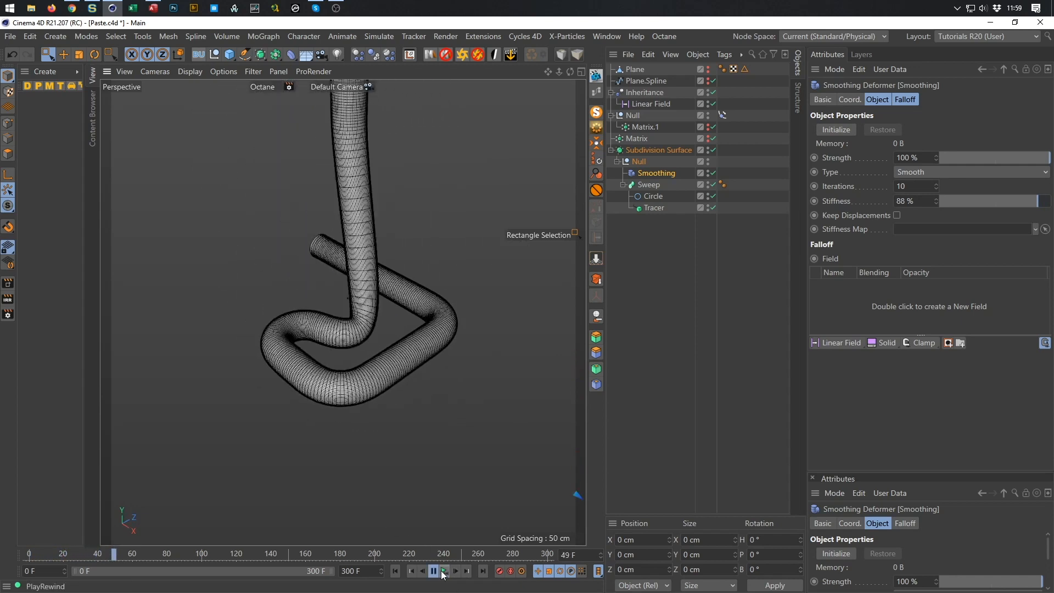
key(n)
key(a)
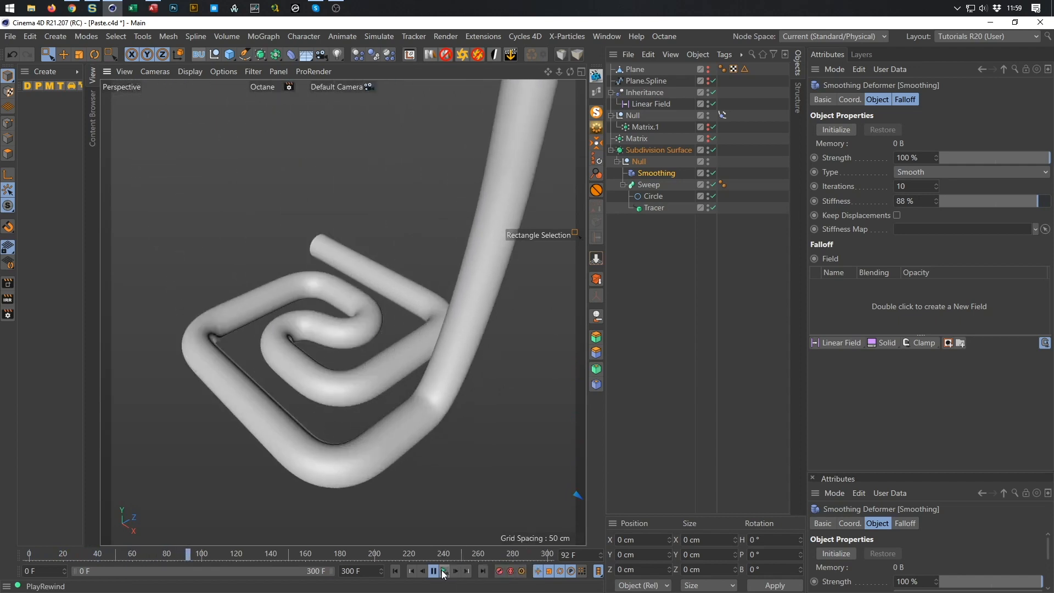
scroll(379, 451, down, 6)
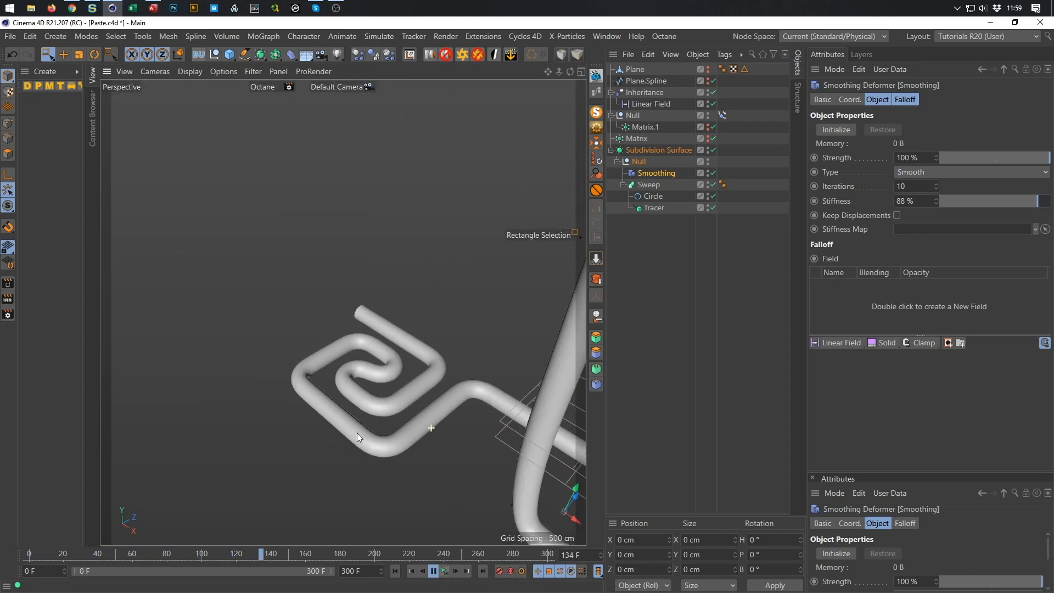
alt+middle_drag(305, 336, 213, 216)
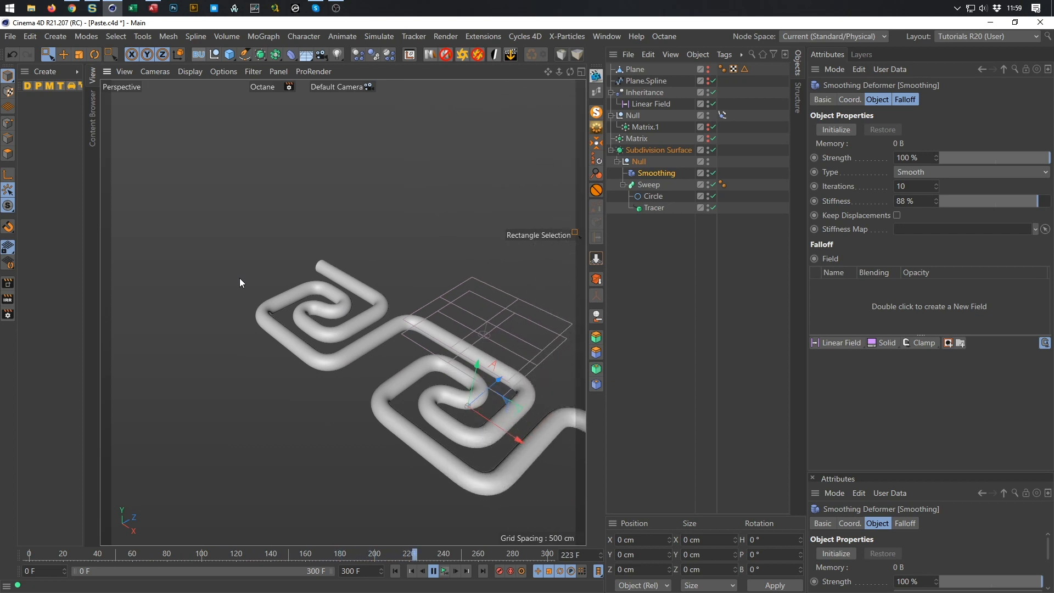
click(434, 572)
key(shift+f)
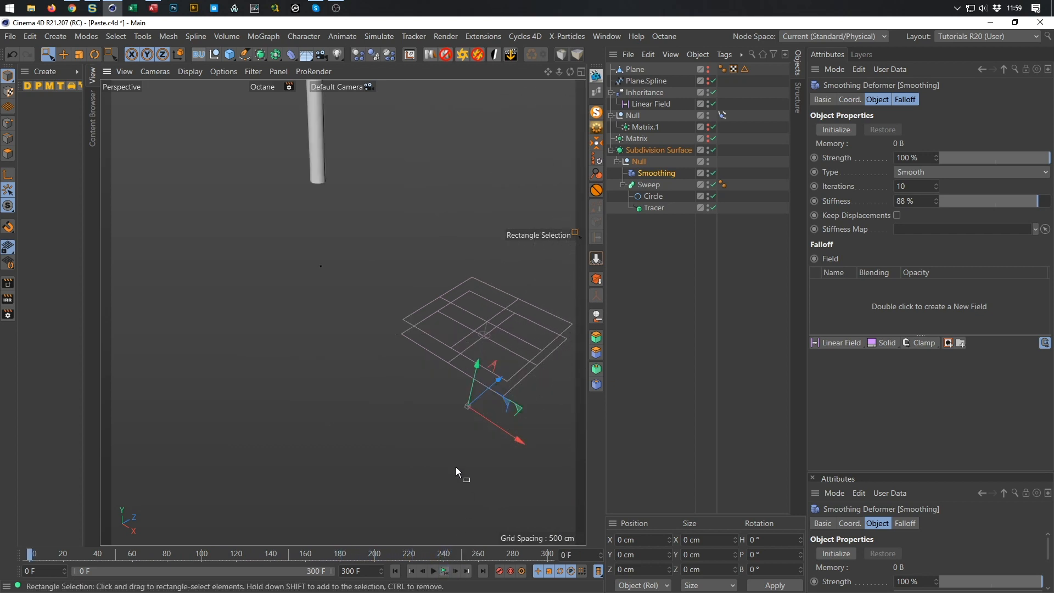
Lengthen the Linear Field to about 37.3 cm, replay the animation and return to frame 0
alt+drag(492, 378, 449, 405)
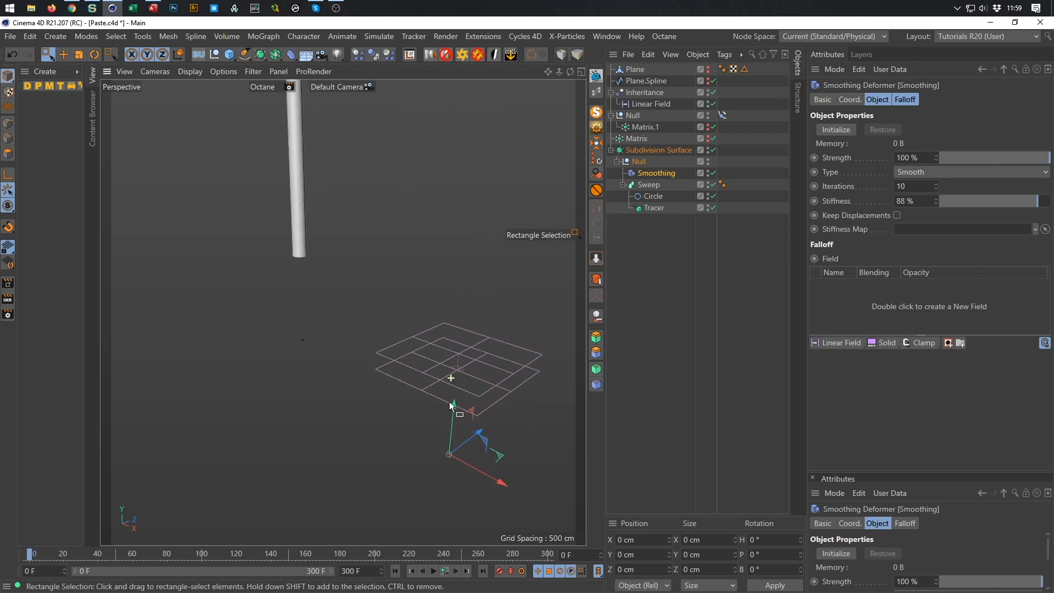
click(643, 103)
drag(451, 439, 463, 295)
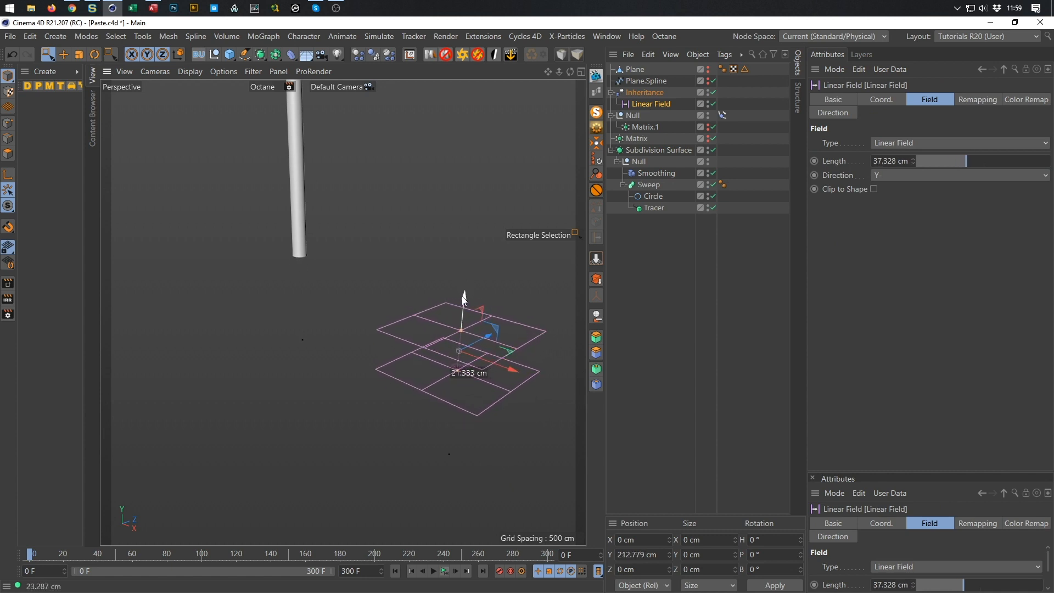
click(448, 571)
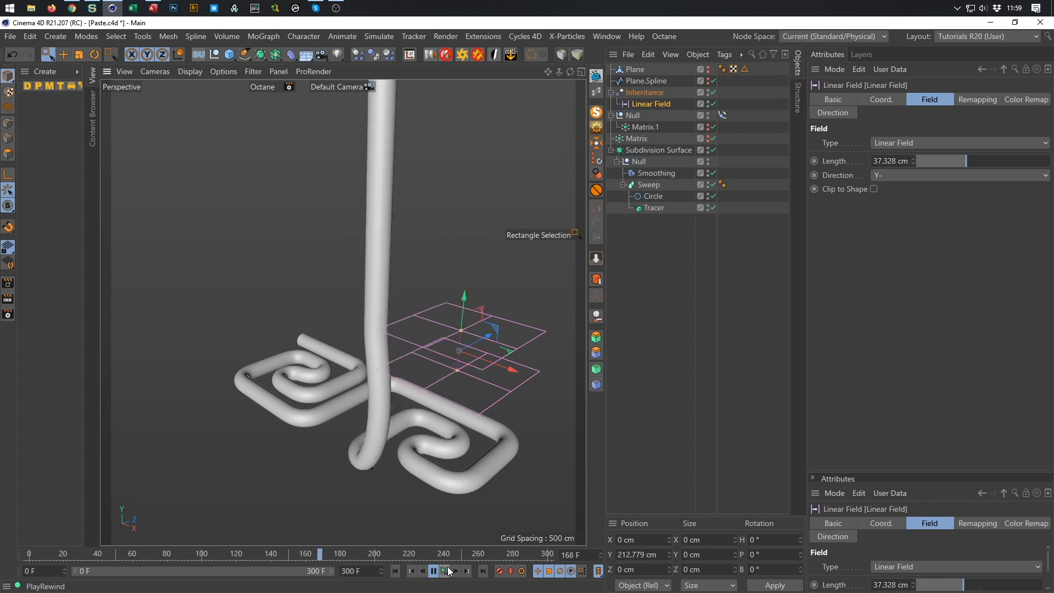
click(448, 568)
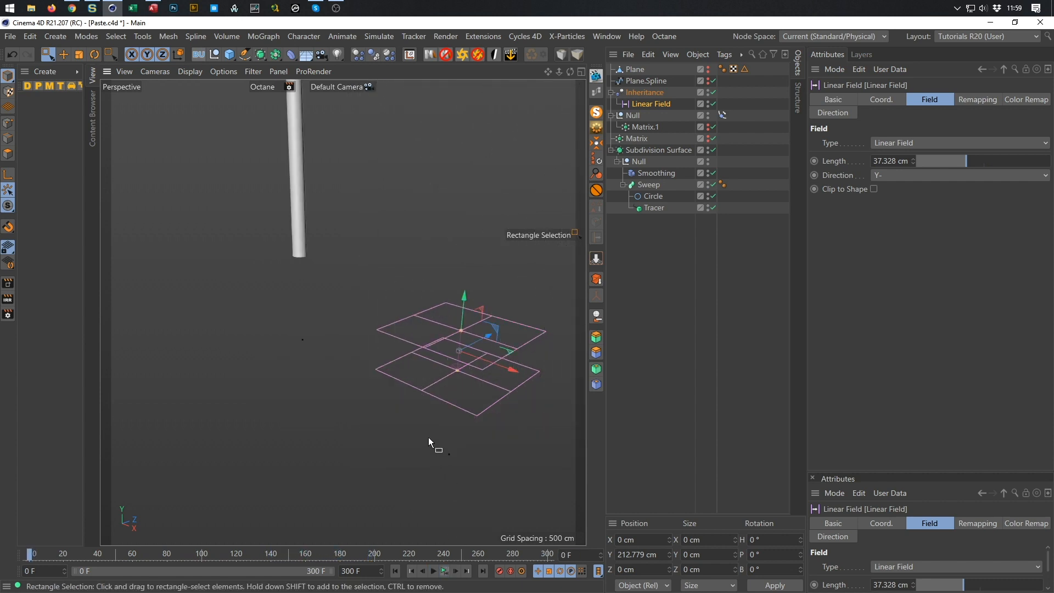
Save the project, hide the Linear Field in the viewport and deselect all objects
key(ctrl+s)
click(707, 103)
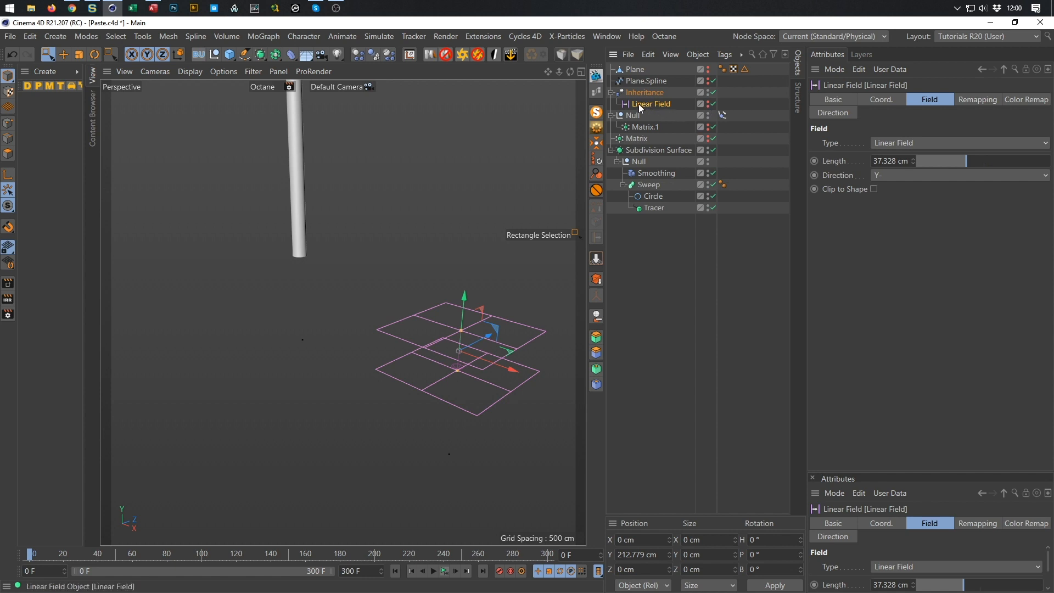
click(671, 327)
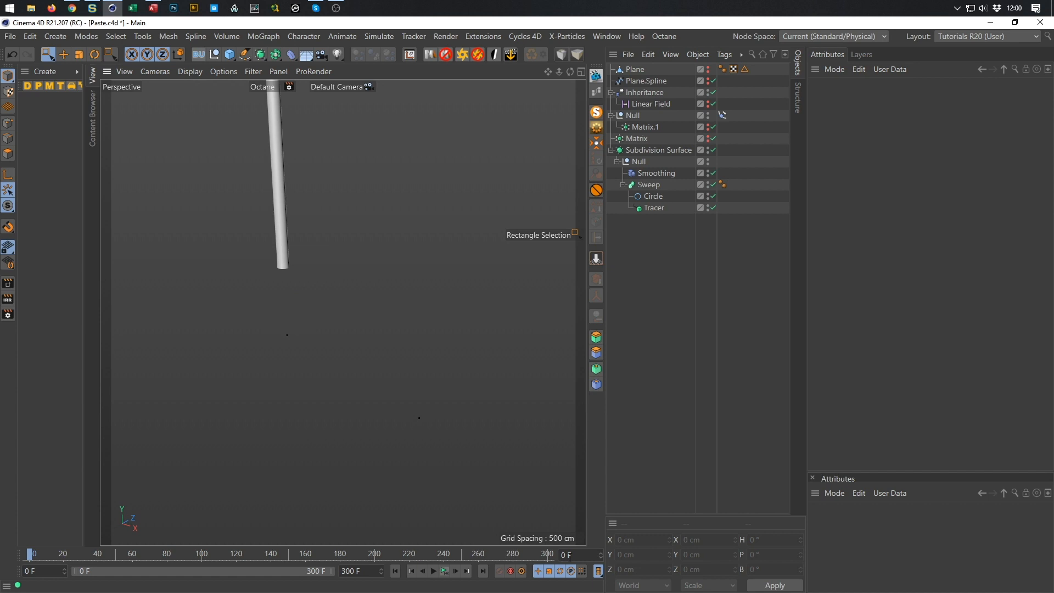
Go to frame 300, add a Camera, look through it and frame the spiral coils from a steeper angle
text(300)
key(Return)
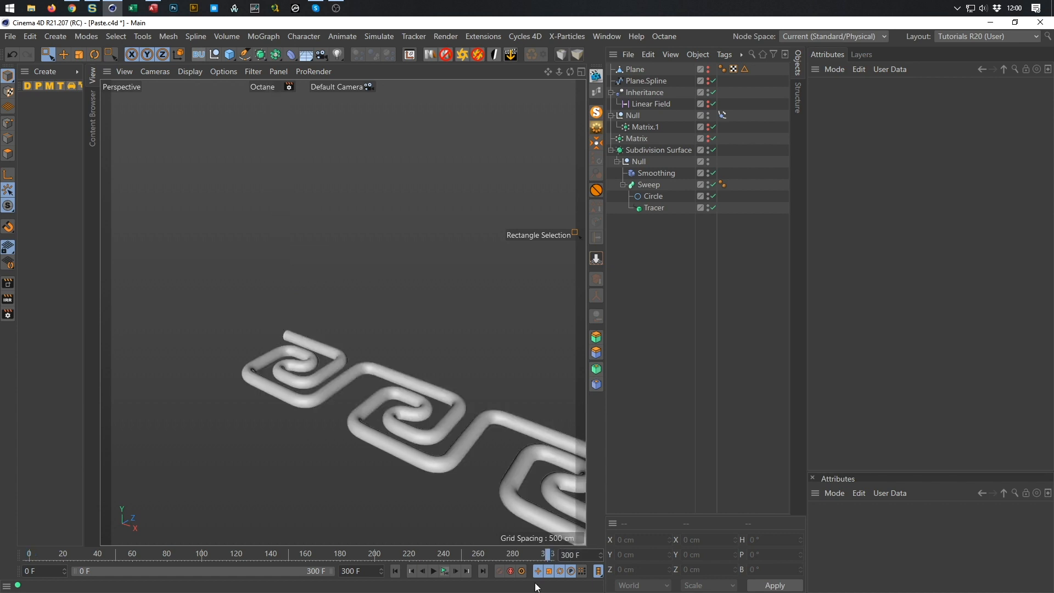
alt+right_drag(398, 456, 426, 422)
alt+middle_drag(425, 422, 321, 312)
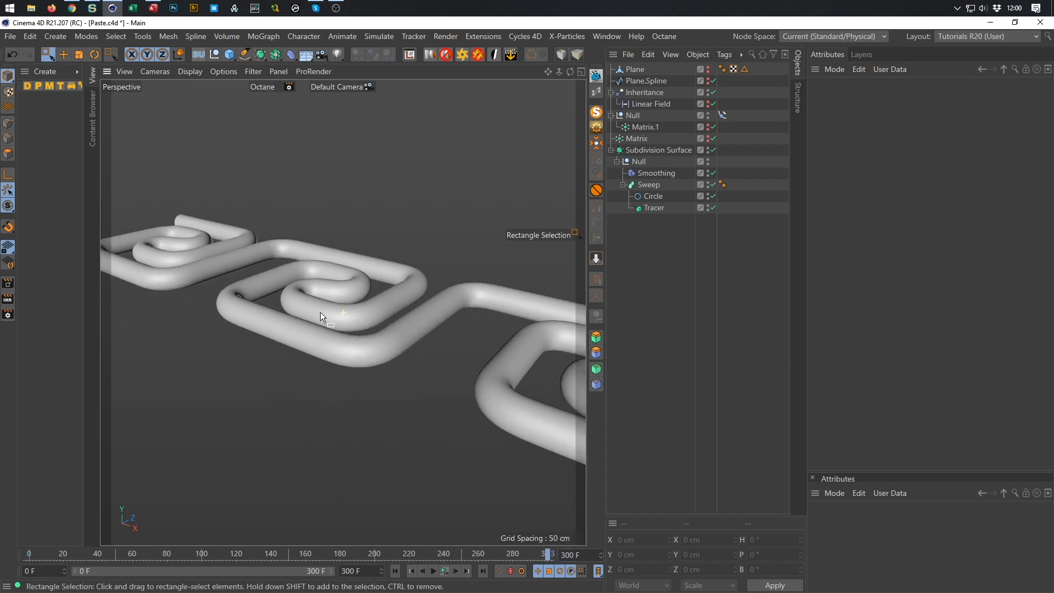
alt+drag(318, 307, 328, 282)
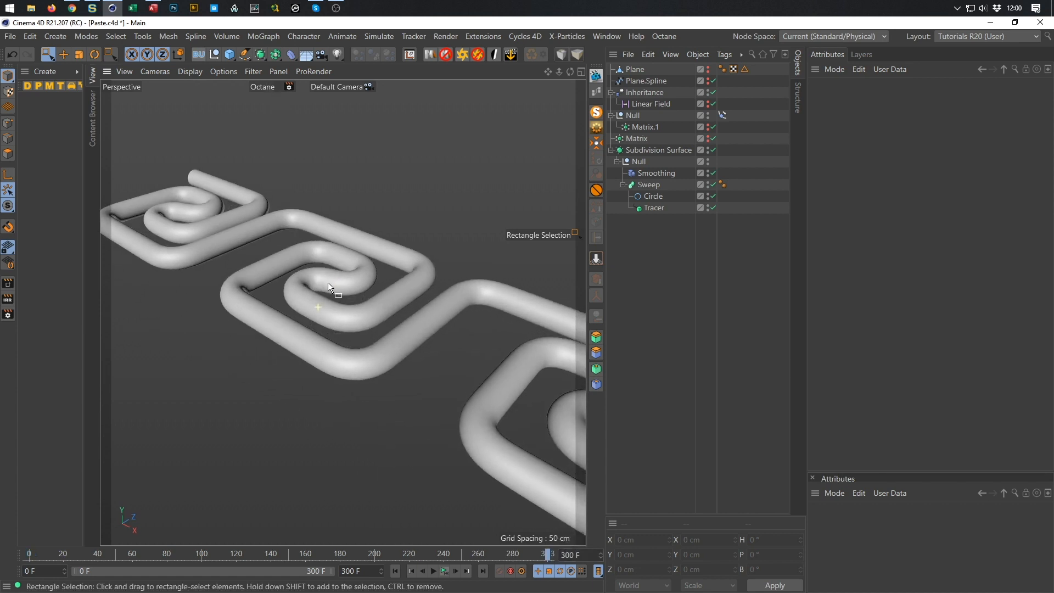
click(321, 54)
click(711, 69)
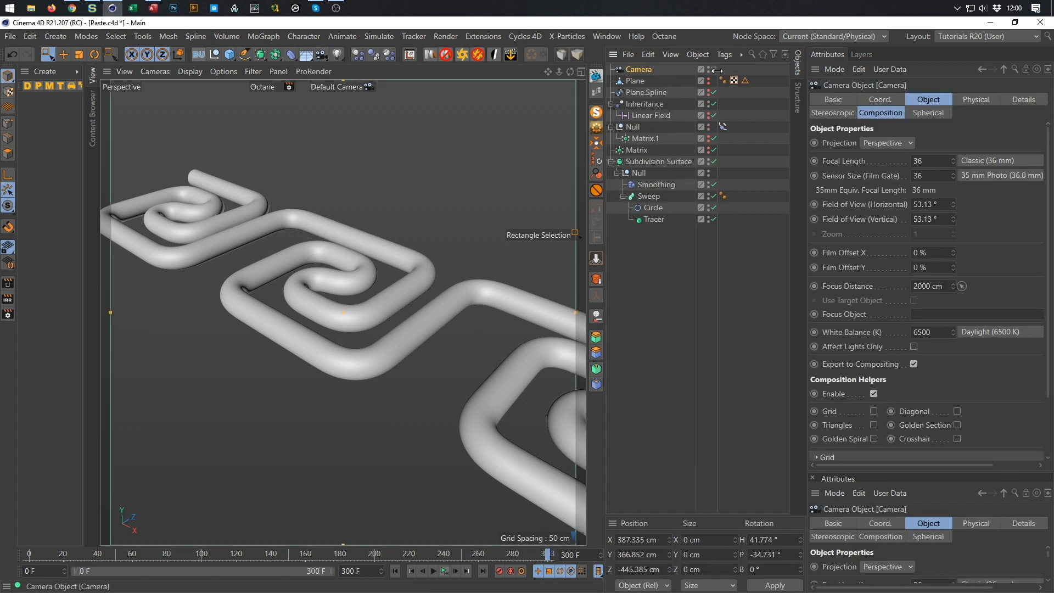
alt+drag(384, 325, 368, 275)
alt+right_drag(367, 275, 377, 276)
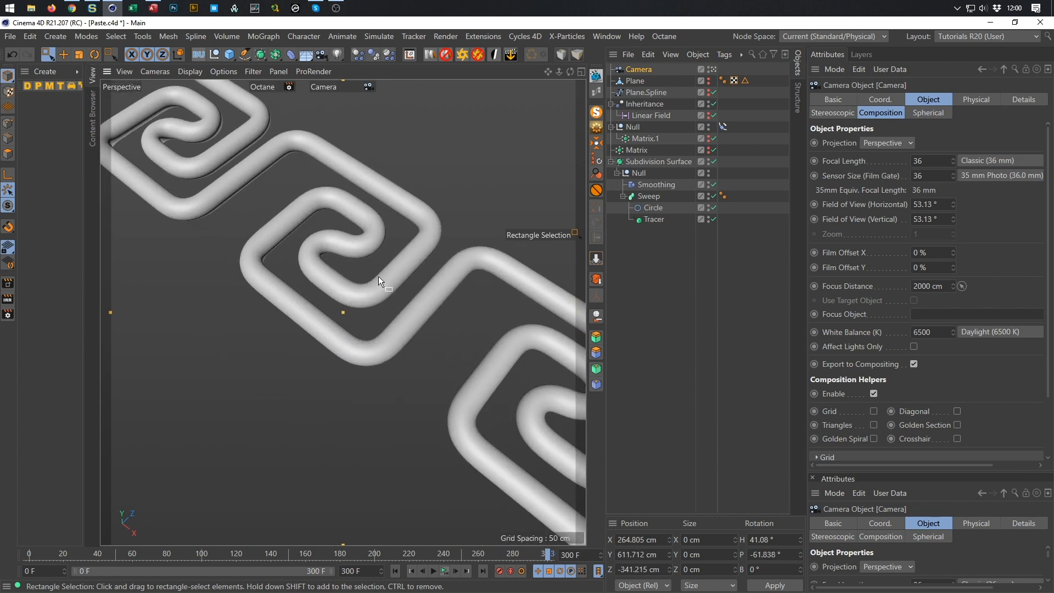
Increase the Circle profile's radius to 30 cm and replay the animation with the thicker tube
click(657, 208)
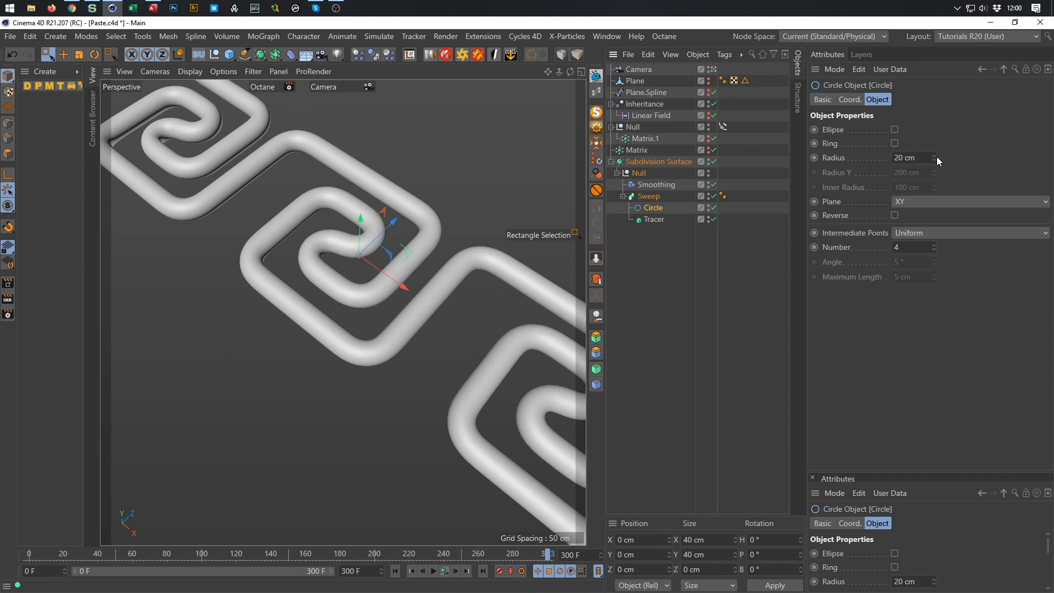
drag(936, 156, 958, 153)
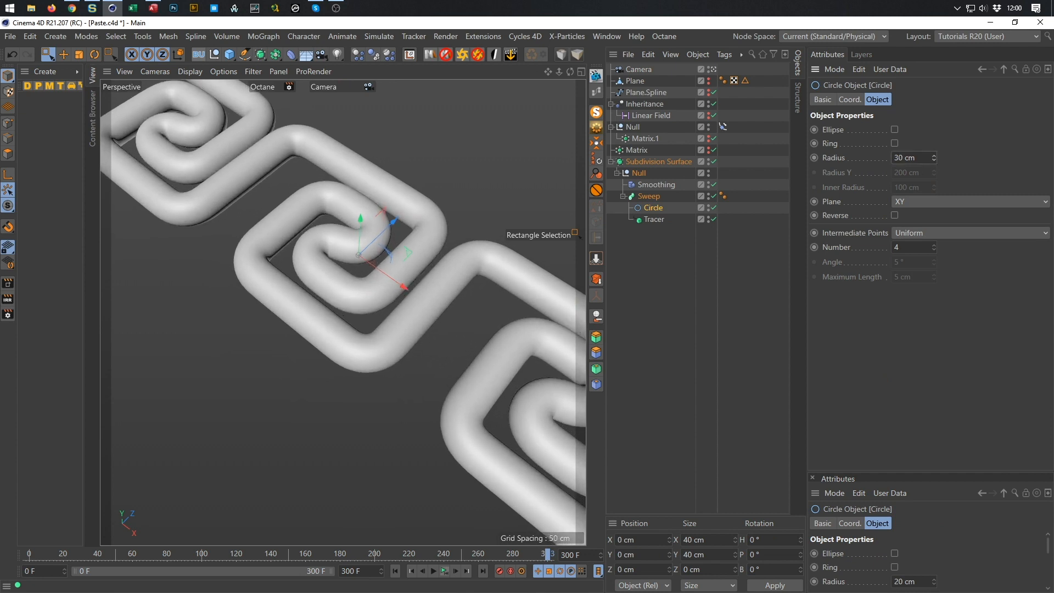
alt+drag(417, 272, 360, 418)
click(445, 571)
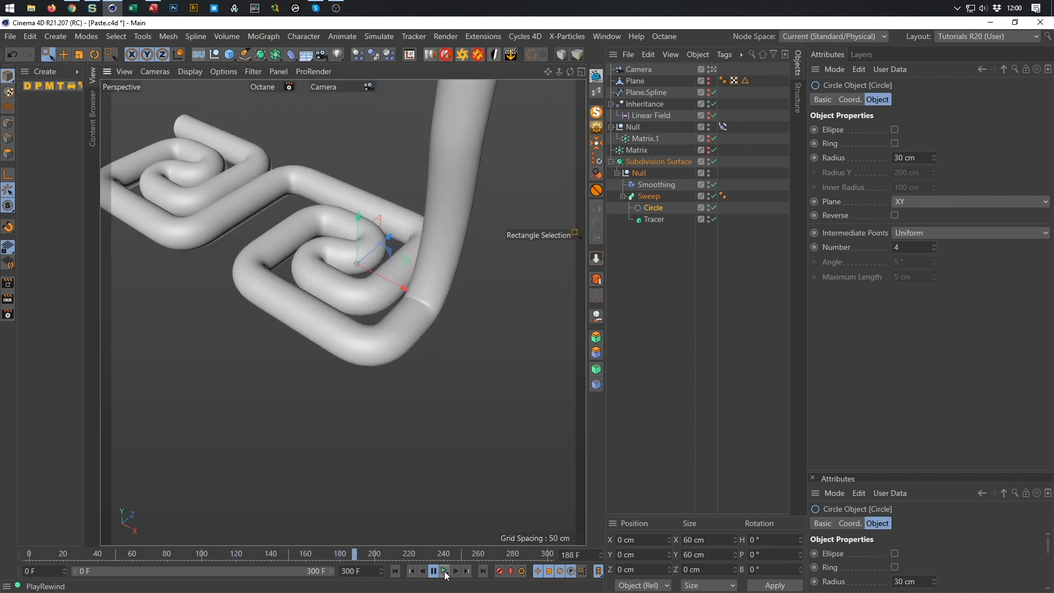
click(445, 570)
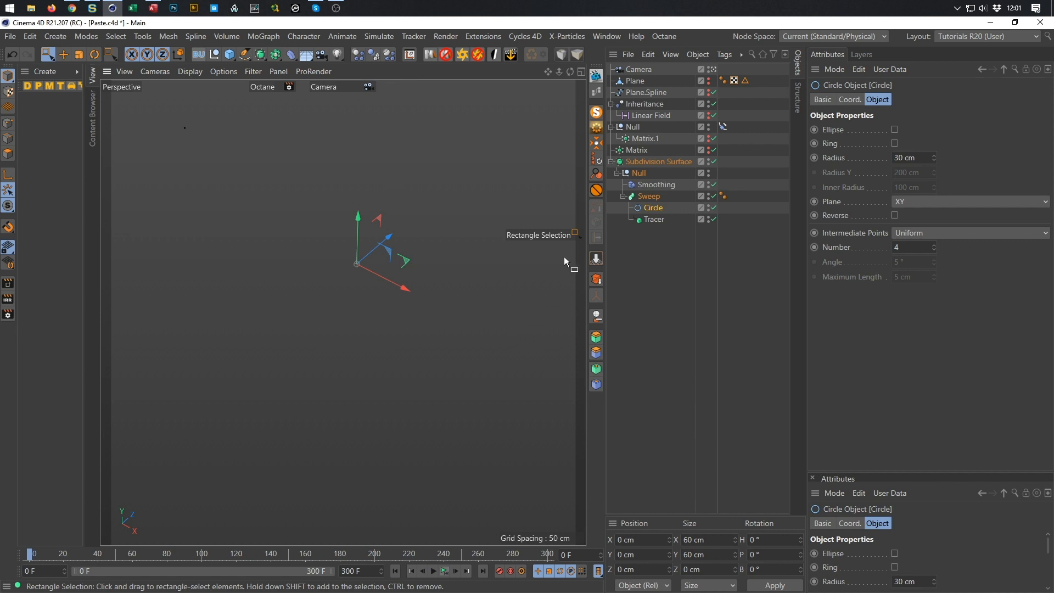
Jump to frame 300 and examine the spacing of the middle coil's bends up close
drag(580, 554, 492, 565)
text(300)
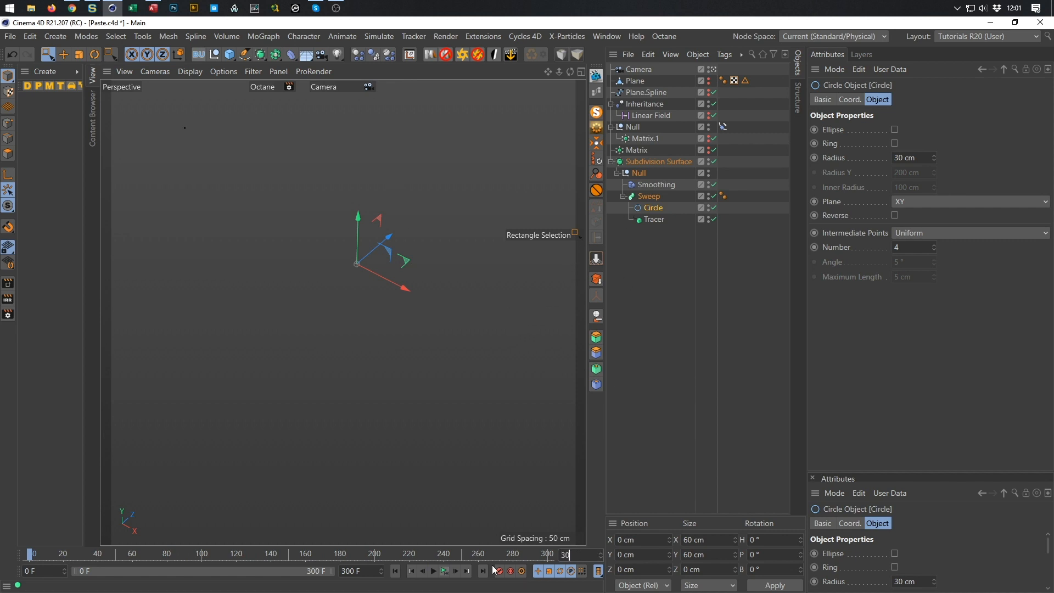
key(Return)
scroll(318, 228, up, 6)
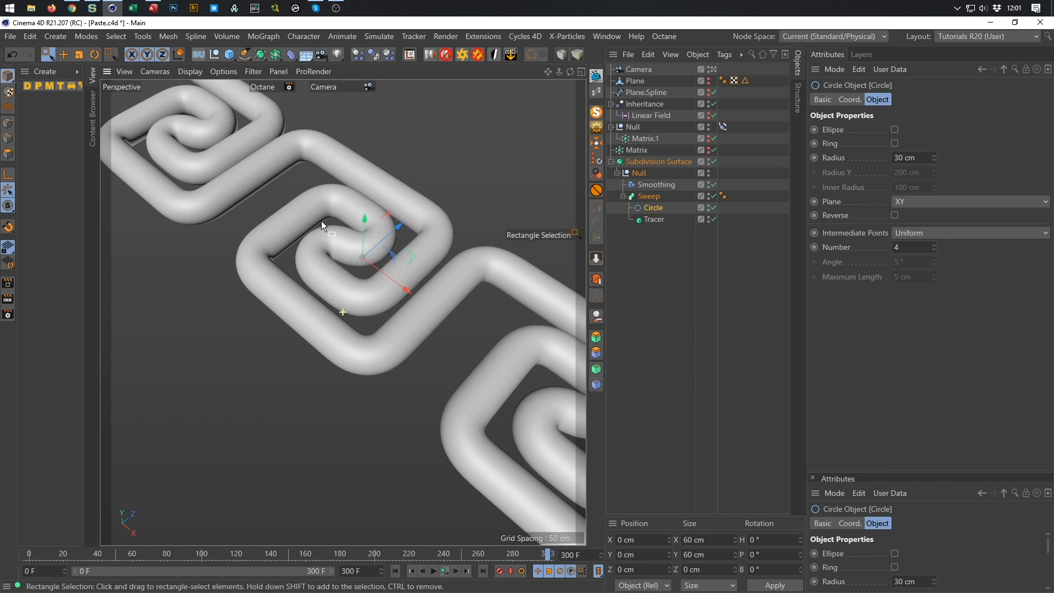
scroll(365, 228, up, 4)
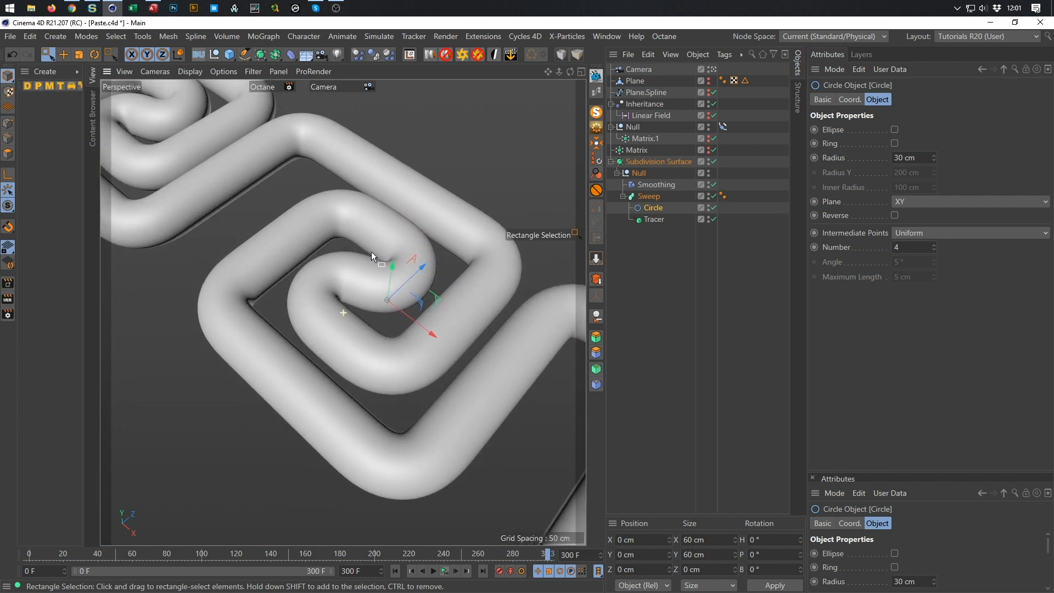
Reframe the camera view closely on the middle coil, keeping part of the neighbouring coil in the frame
alt+middle_drag(379, 264, 363, 252)
alt+drag(364, 251, 351, 232)
alt+middle_drag(351, 231, 376, 270)
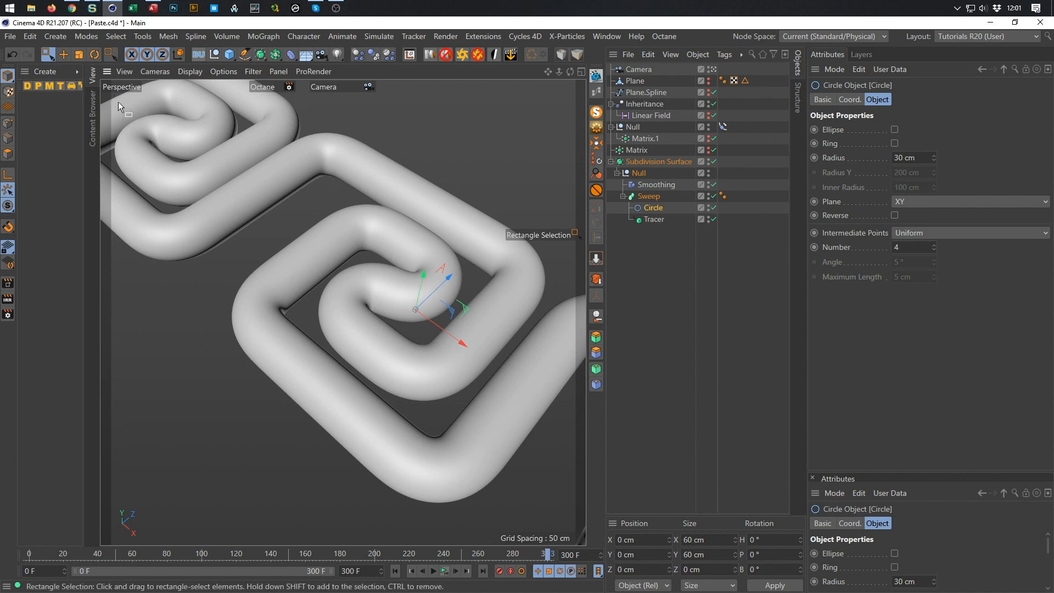
alt+middle_drag(282, 214, 257, 209)
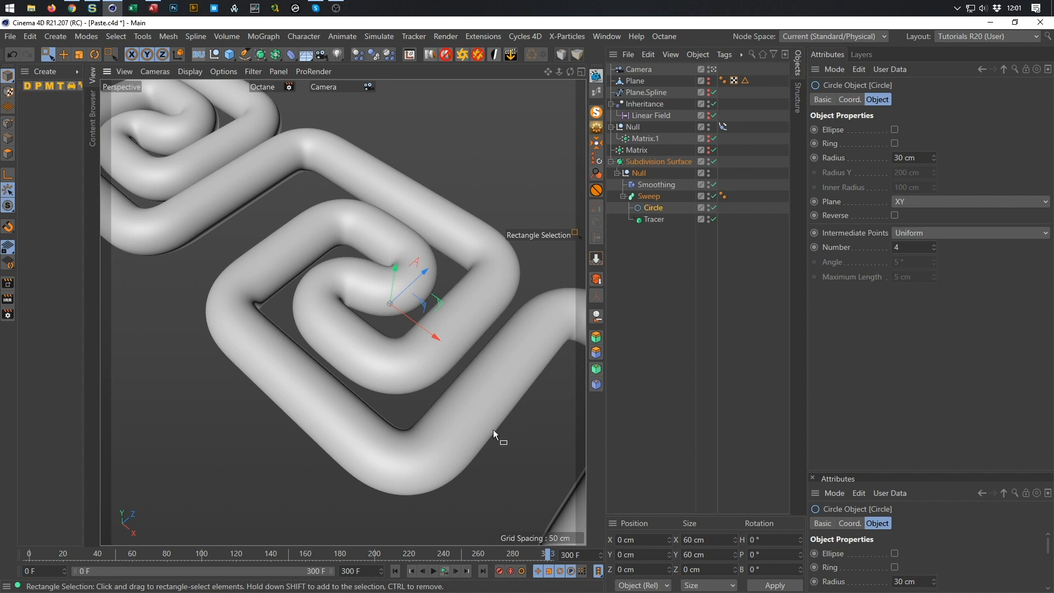
Select the Camera and check its placement over the coils in the Top view, returning to the full perspective view
click(637, 70)
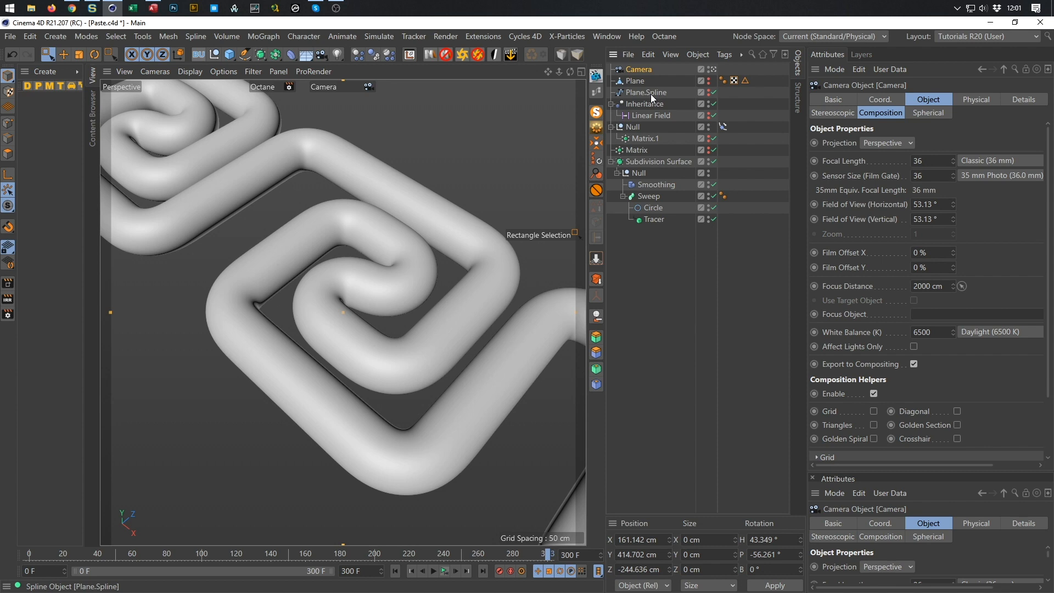
middle_click(352, 308)
middle_click(390, 276)
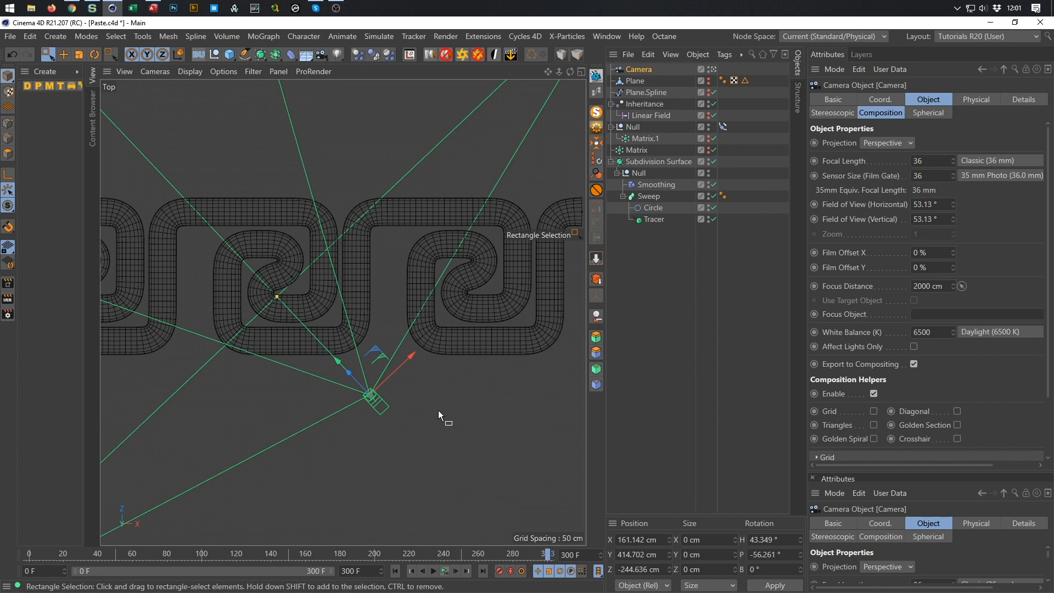
middle_click(389, 401)
middle_click(225, 236)
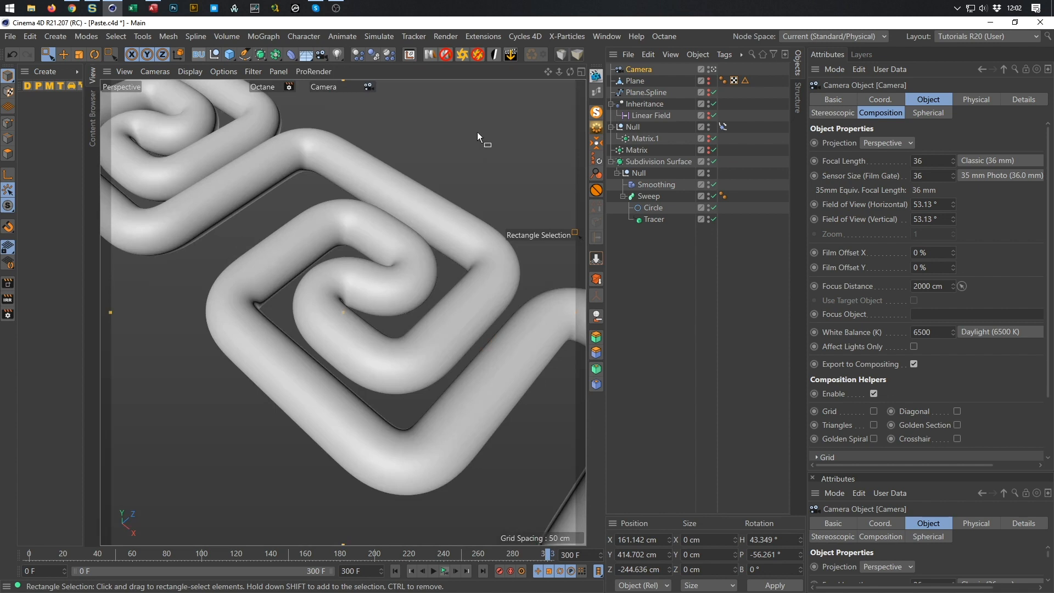
Add a Null, make the Camera its child and rename the Null "Camera Move"
click(215, 54)
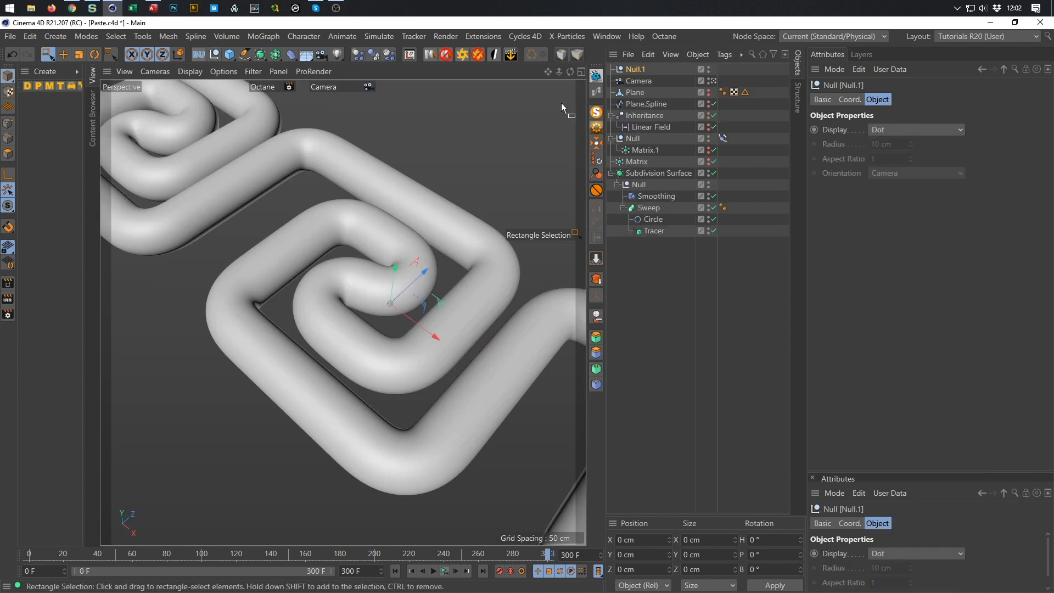
click(637, 77)
double_click(636, 70)
text(Cam)
text(era M)
text(ove)
key(Return)
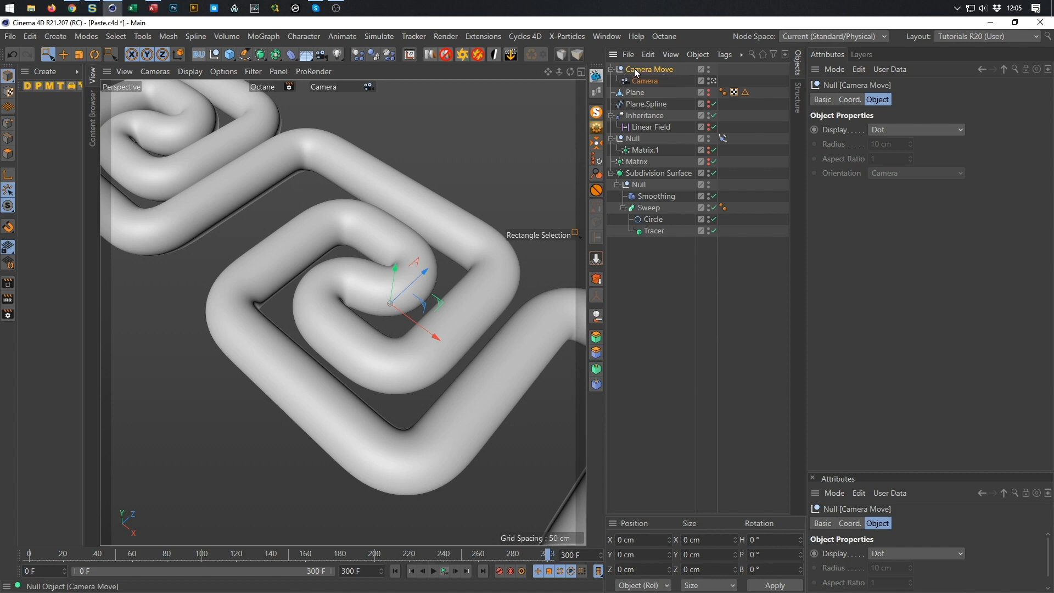
Compare the Camera Move null and its camera in the Top, perspective and four-view layouts
middle_click(450, 213)
middle_click(450, 213)
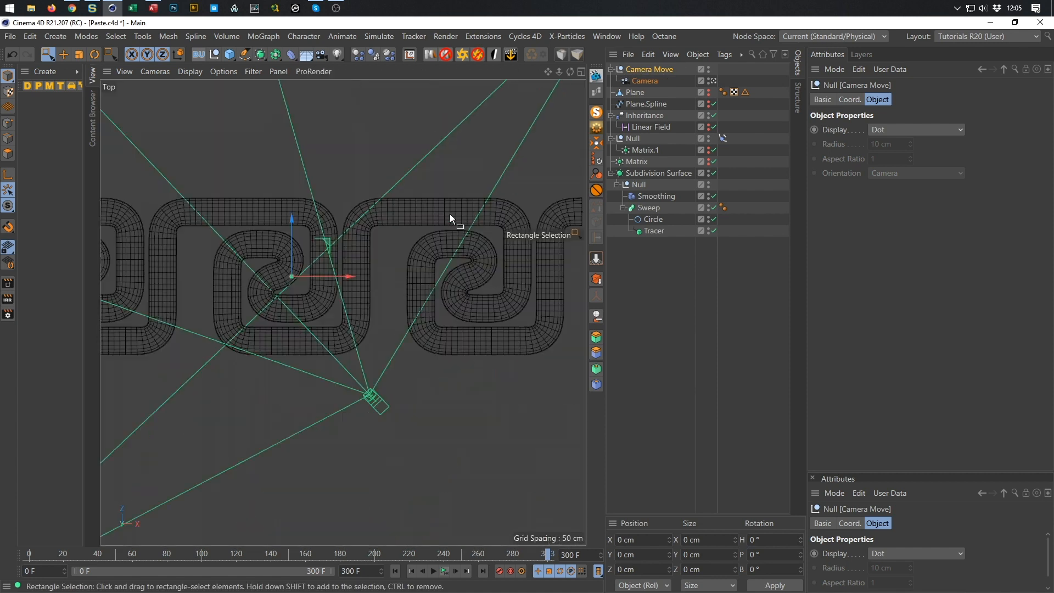
middle_click(418, 262)
mouse_move(471, 177)
mouse_down()
mouse_move(439, 178)
mouse_move(505, 186)
mouse_move(466, 192)
mouse_up()
key(ctrl+z)
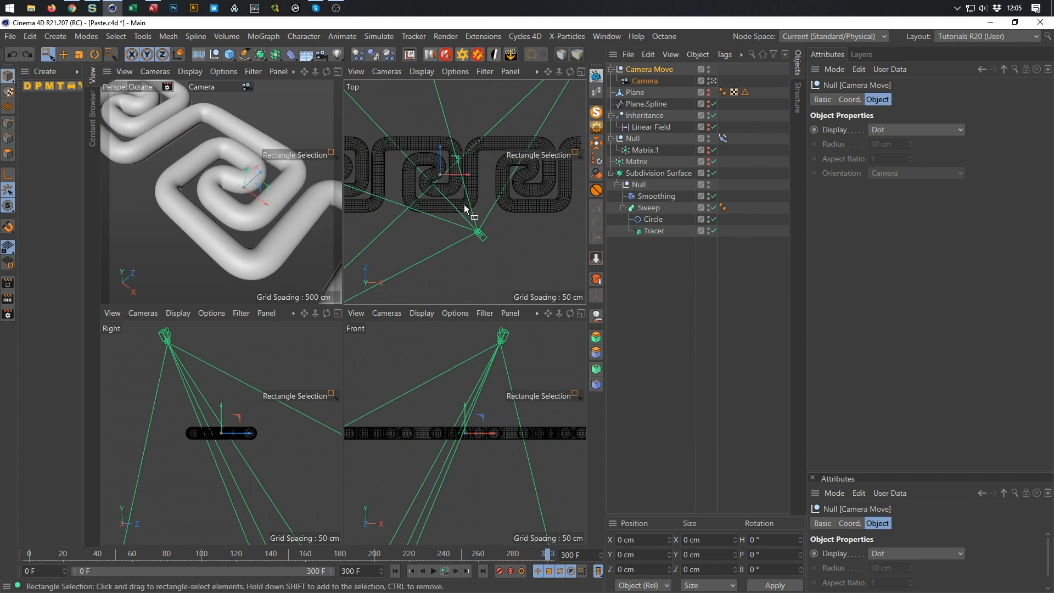
middle_click(254, 218)
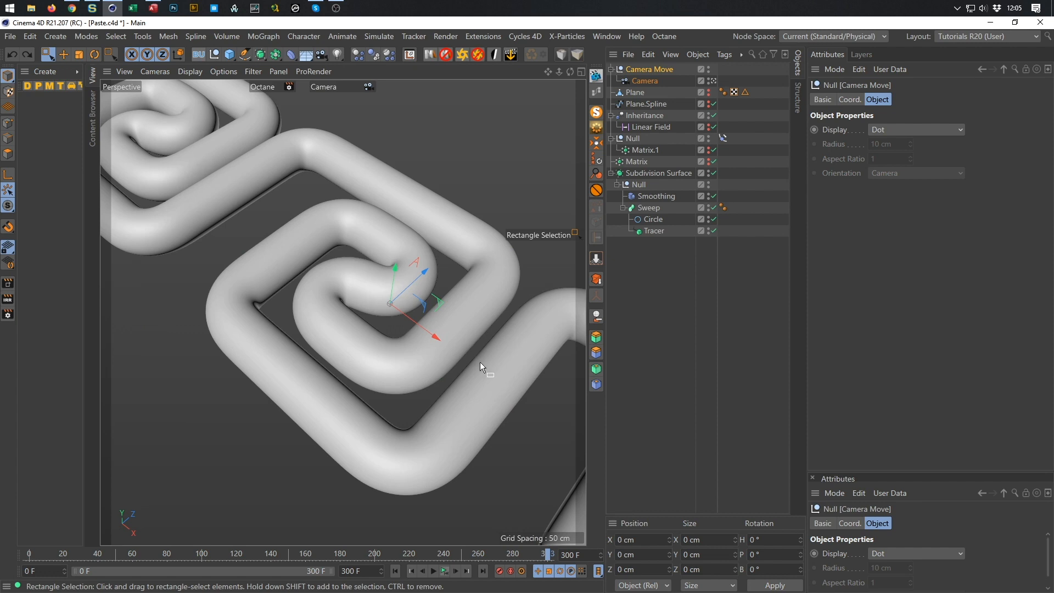
middle_click(559, 162)
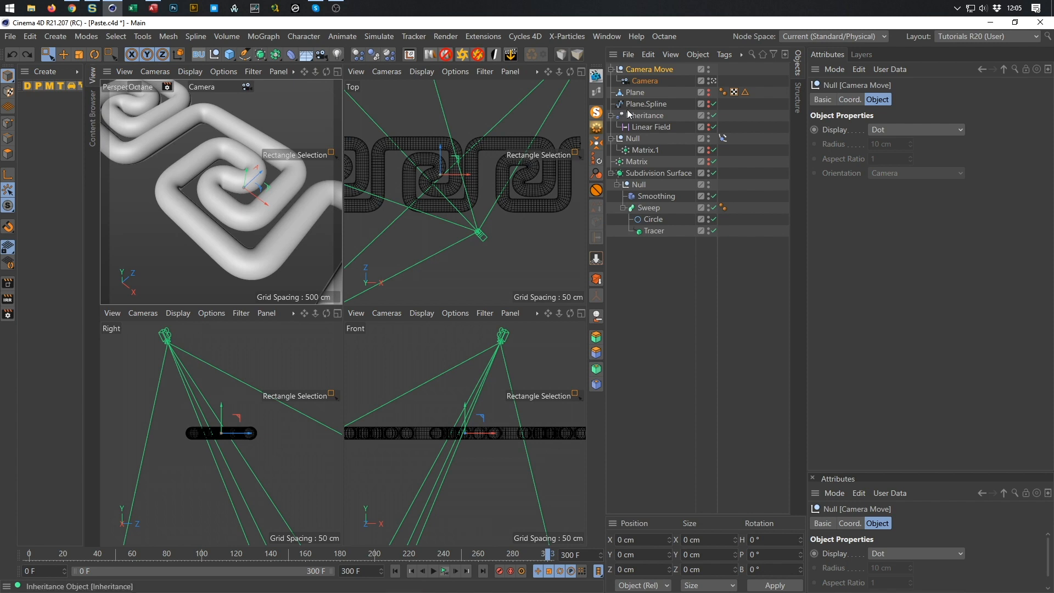
Set the Camera Move null's X position to -600 cm and keyframe it at frame 0
click(849, 99)
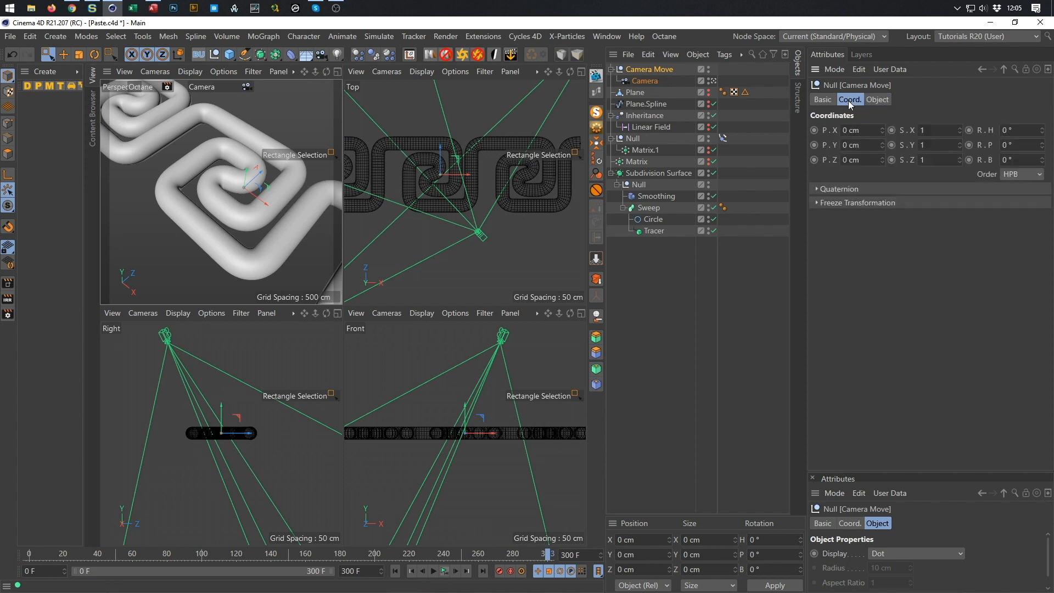
click(867, 135)
text(-)
text(600)
key(Return)
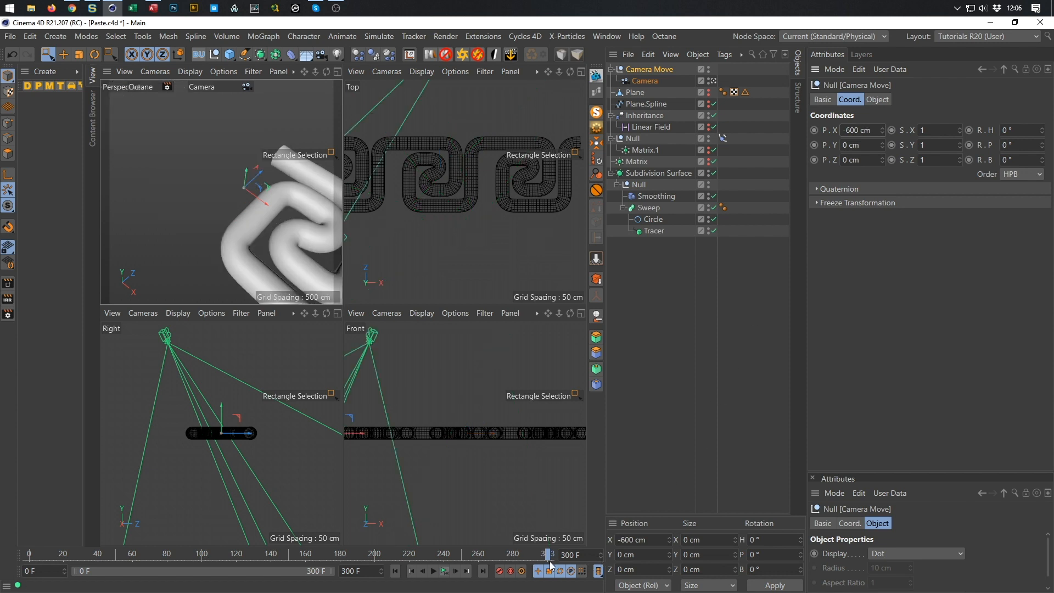
drag(584, 556, 531, 585)
text(0)
key(Return)
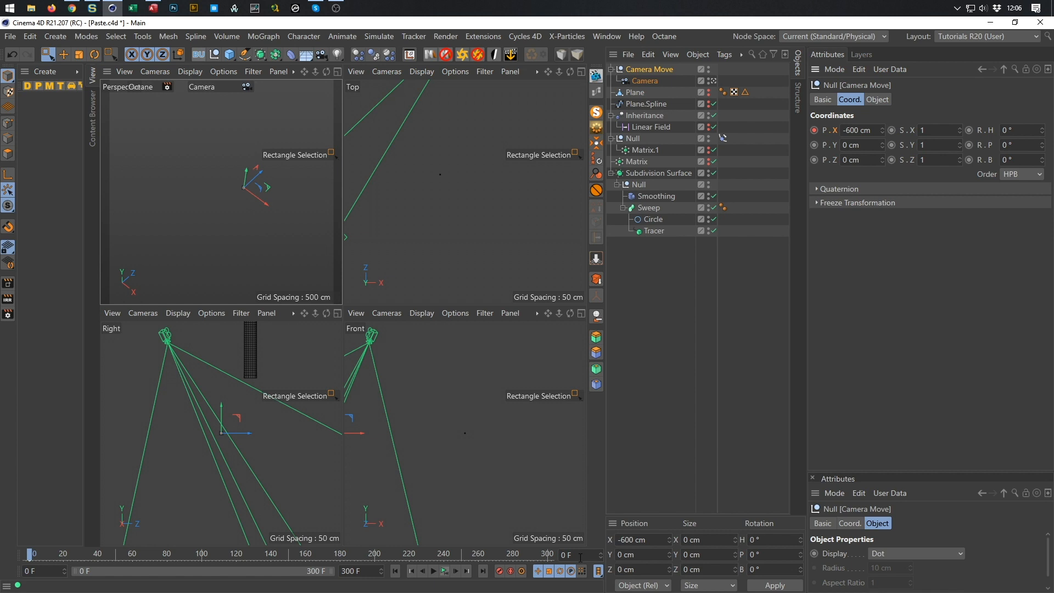
At frame 300, set and keyframe the Camera Move null's X position at 600 cm, and maximize the perspective view
click(547, 559)
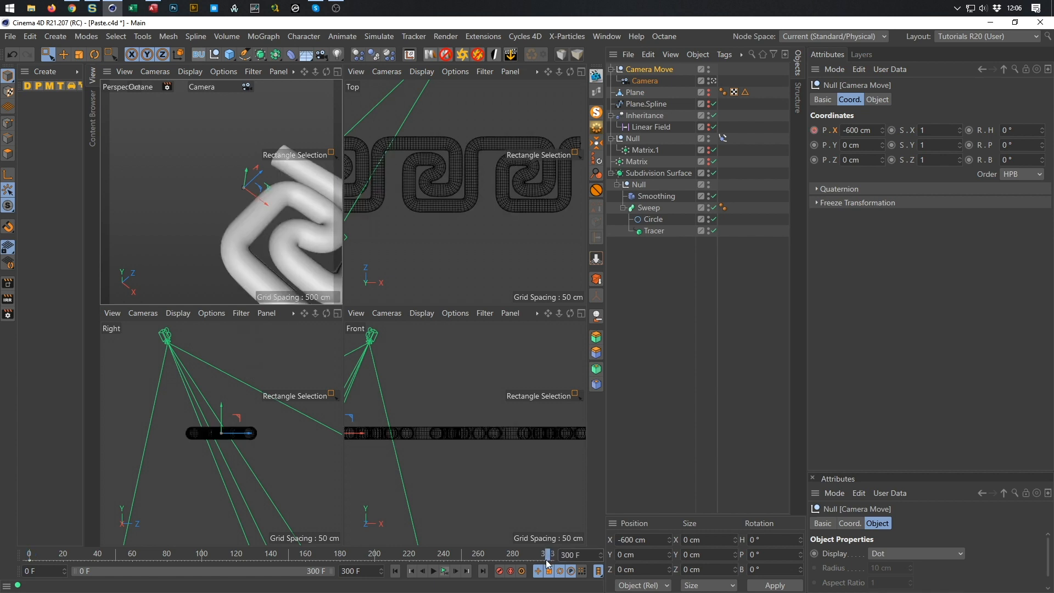
drag(873, 132, 809, 165)
key(Home)
key(Delete)
key(Return)
click(814, 131)
middle_click(276, 200)
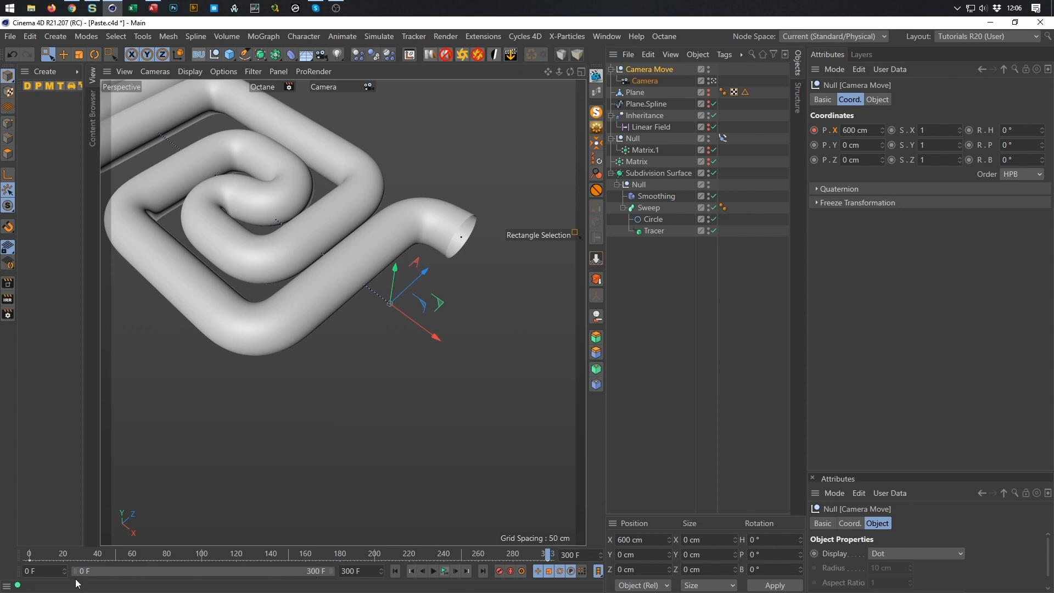
Limit the timeline preview range to frames 100–199 and play the animation in that range
drag(73, 573, 156, 584)
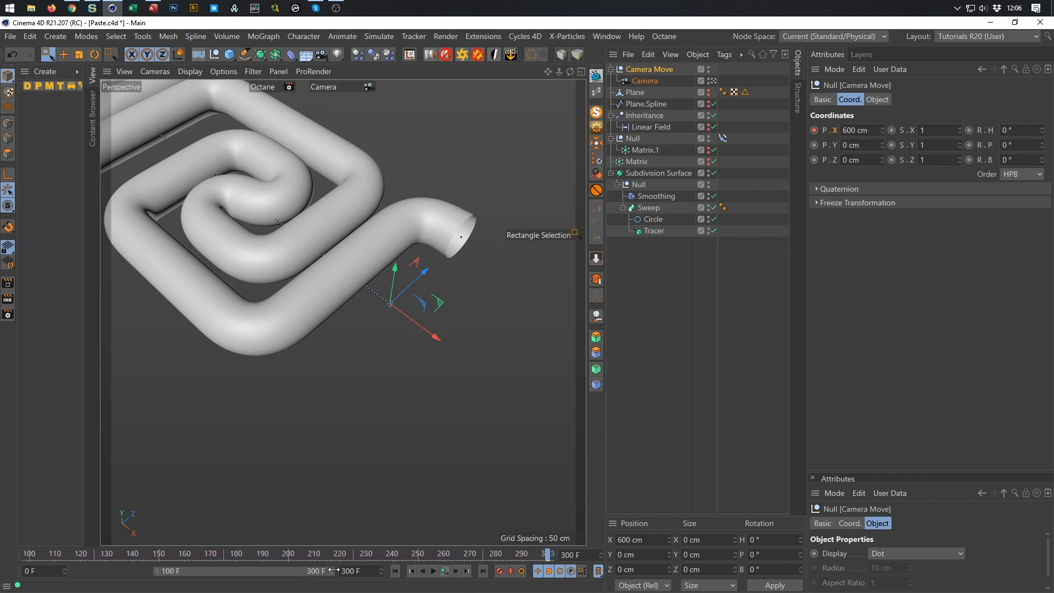
drag(334, 570, 252, 583)
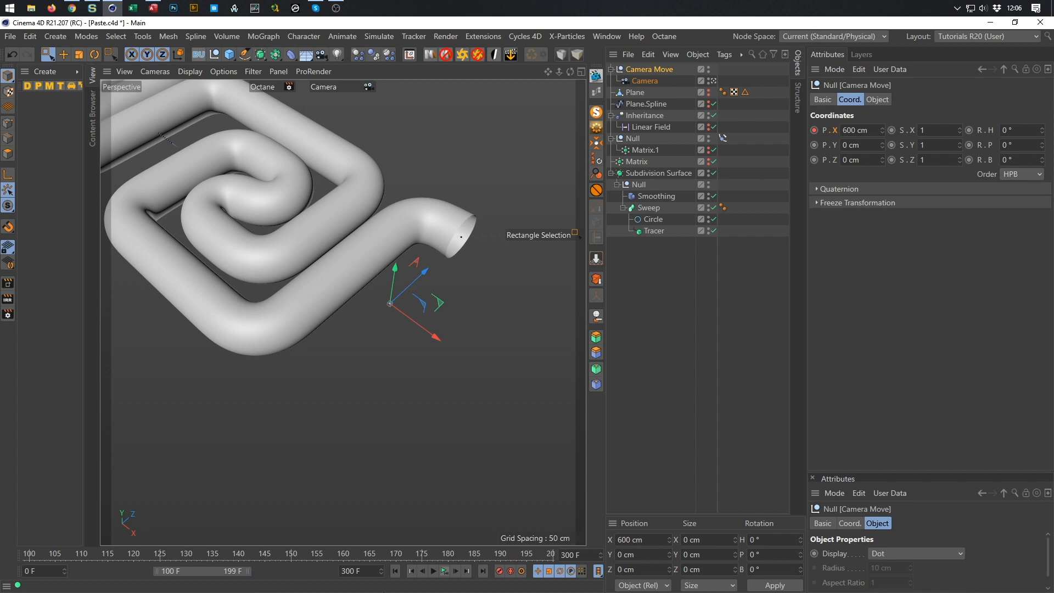
click(445, 572)
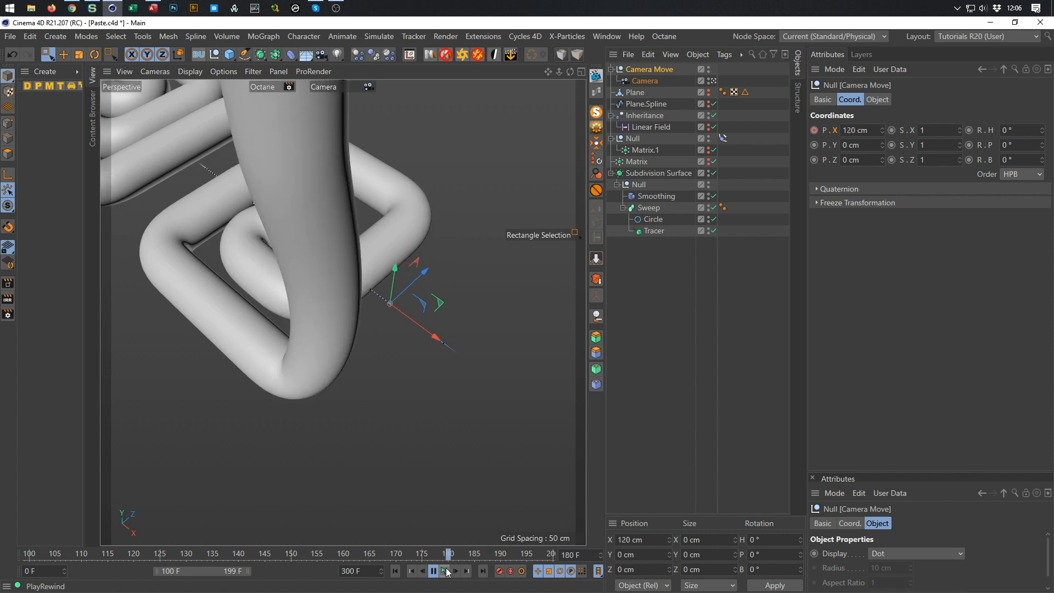
click(446, 572)
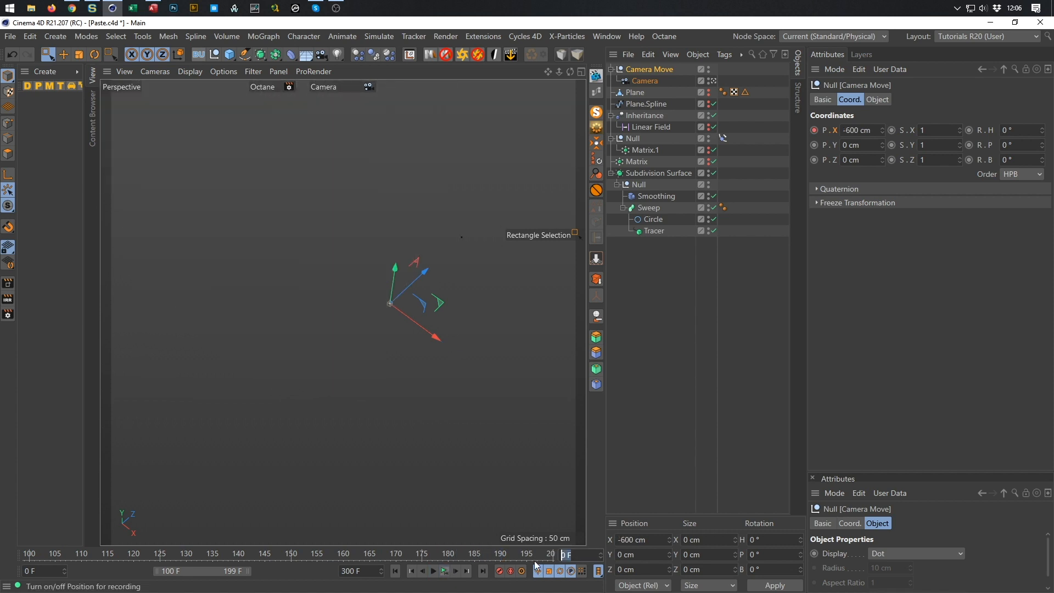
At frame 100, reframe the shot through the active Camera so the tube sits towards the upper left, and check it in playback
text(100)
key(Return)
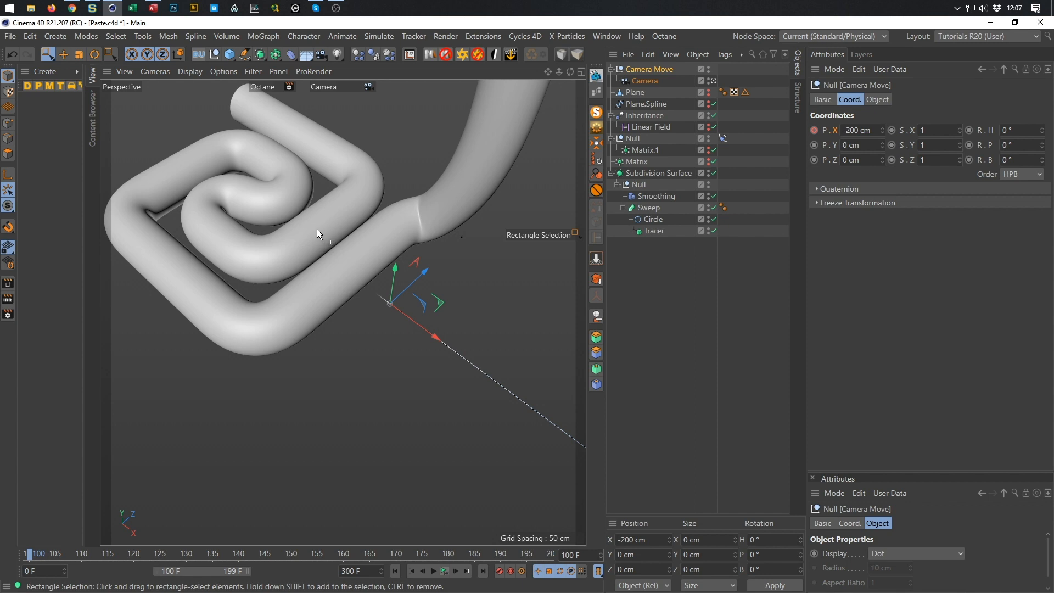
alt+middle_drag(293, 229, 203, 163)
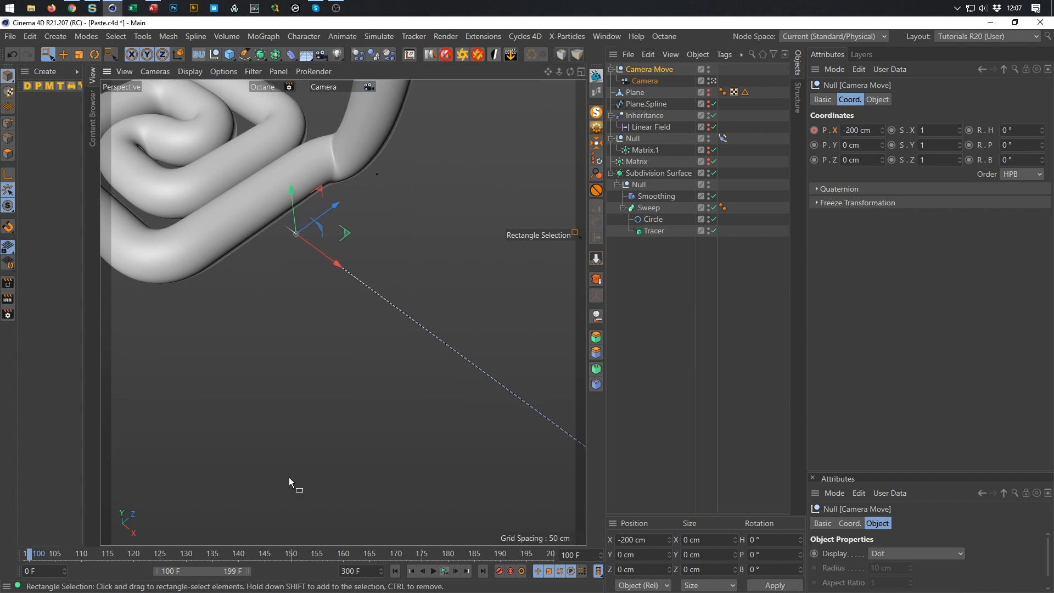
click(445, 574)
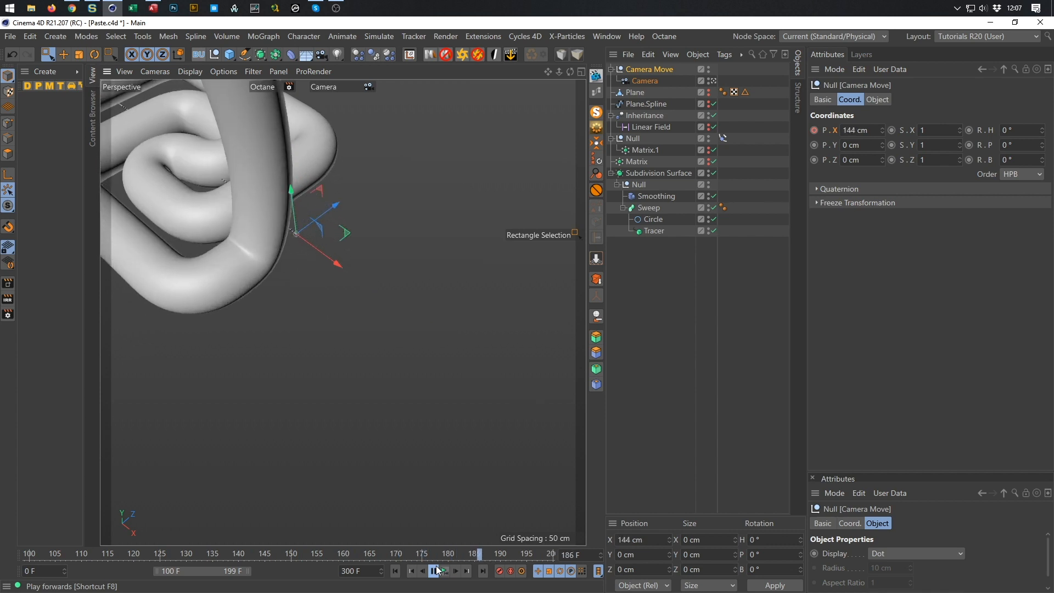
click(438, 571)
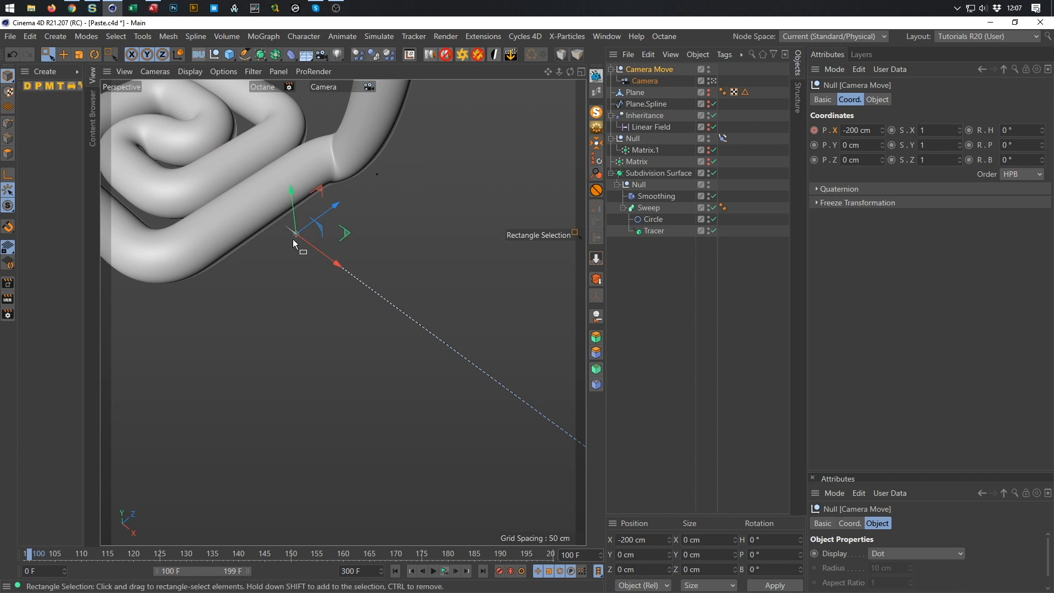
alt+right_drag(248, 199, 311, 202)
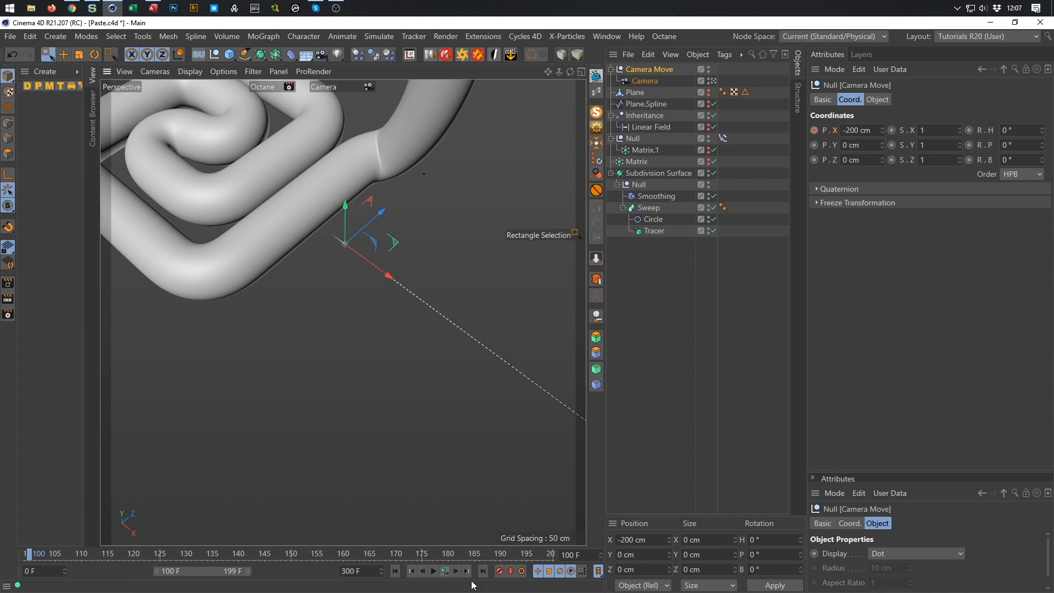
Play the loop through the reframed Camera and save the scene
click(434, 571)
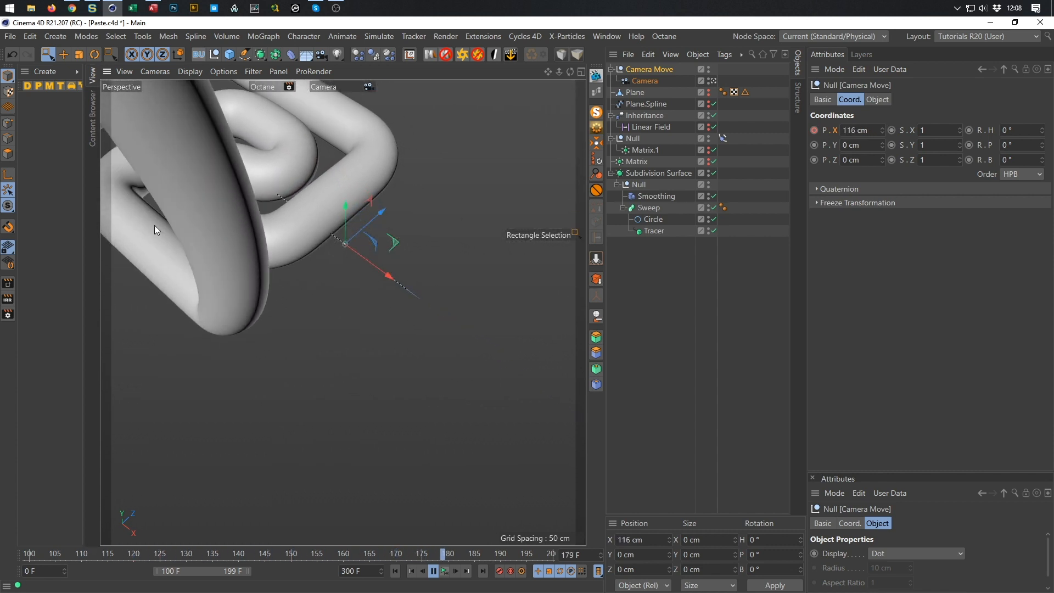
key(ctrl+s)
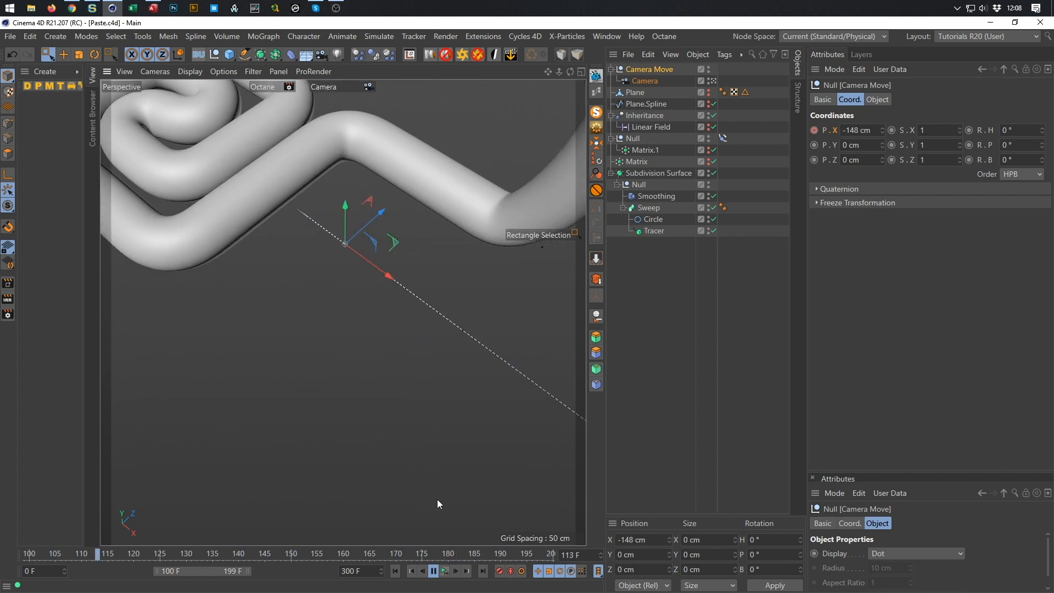
click(444, 571)
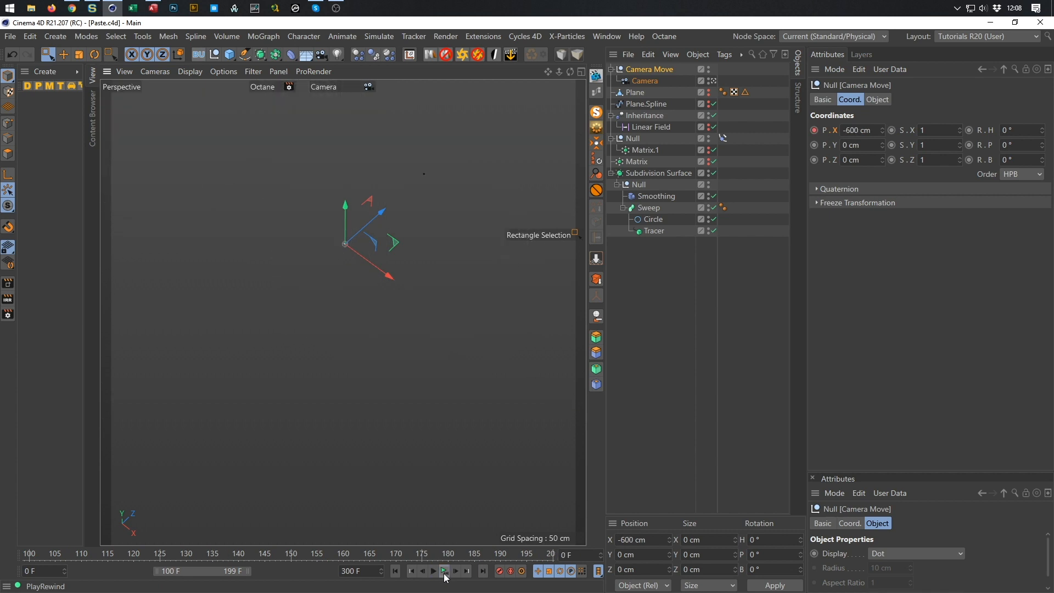
Go to frame 100 and switch the viewport from the scene Camera to the Default Camera
double_click(566, 554)
text(100)
key(Return)
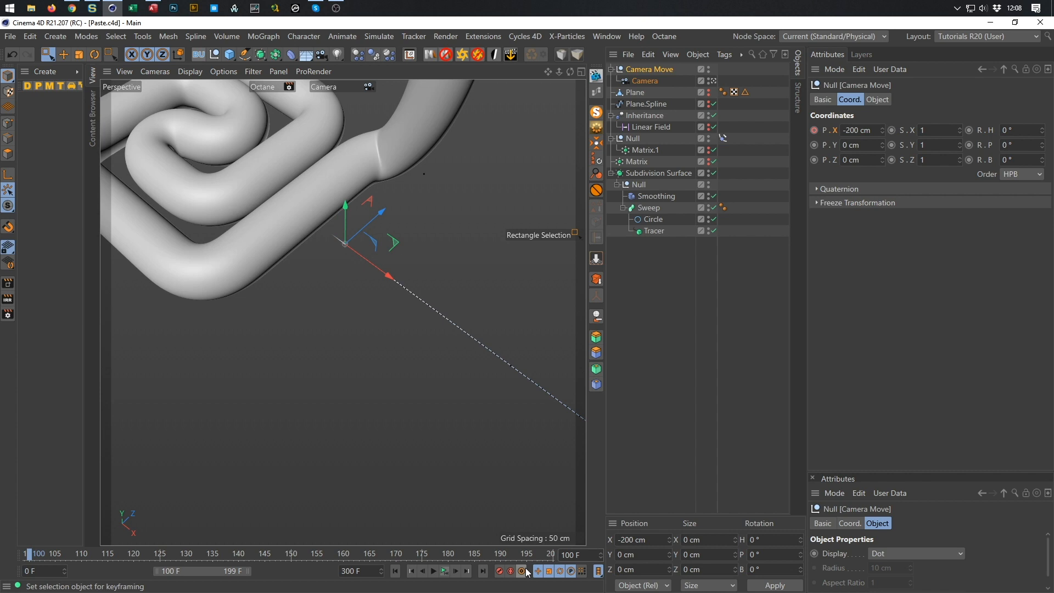
click(713, 81)
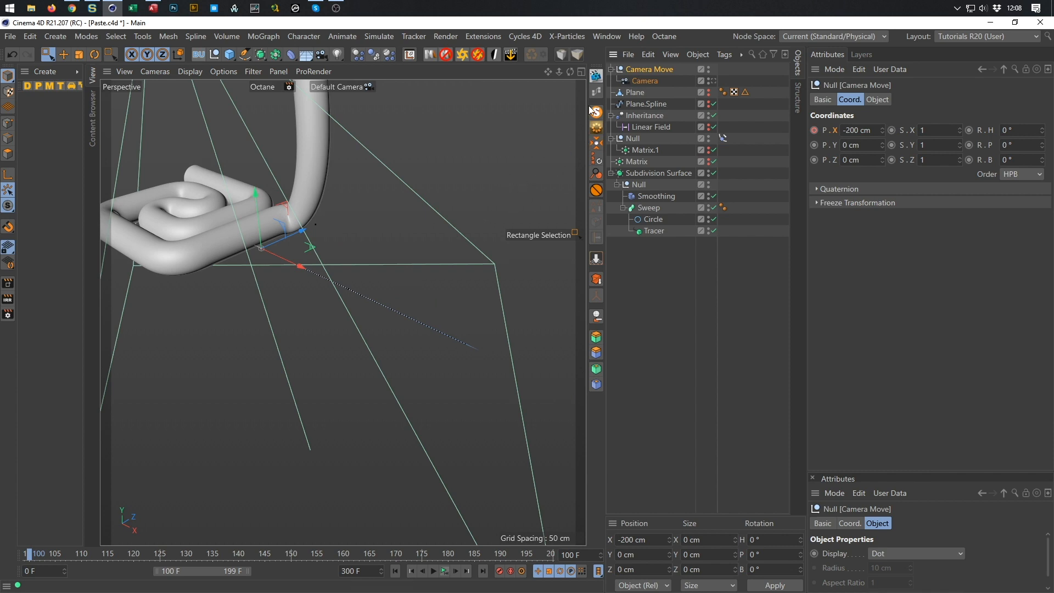
Add a Protection tag to the Camera and save the scene
click(654, 80)
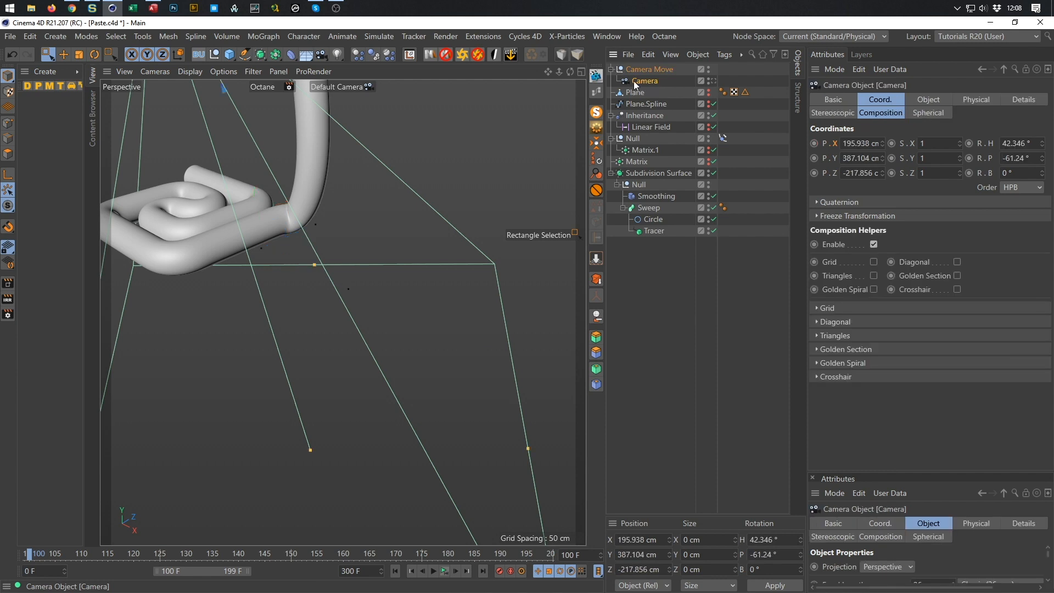
click(596, 190)
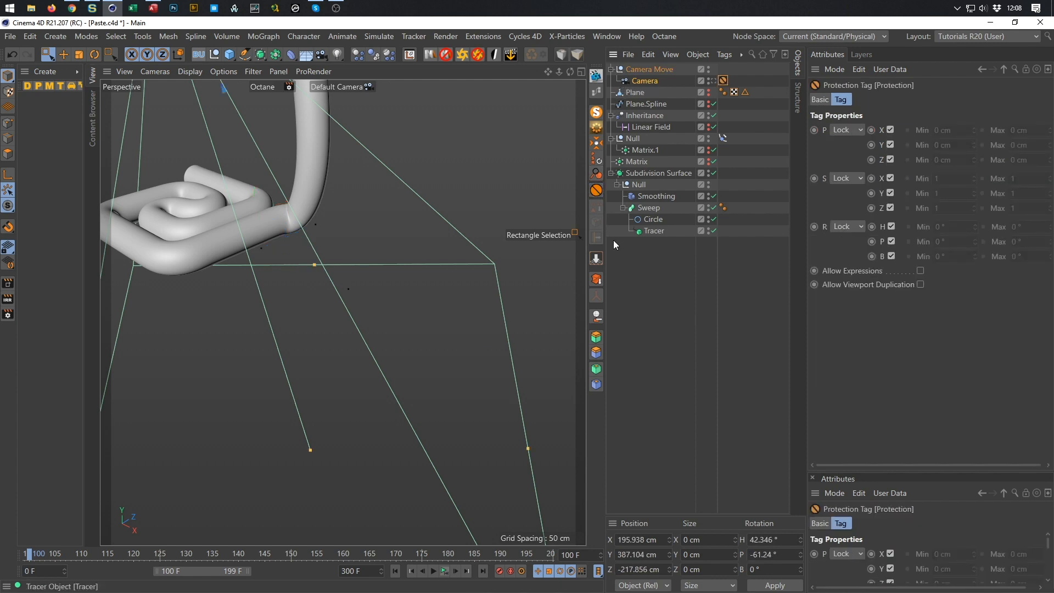
key(ctrl+s)
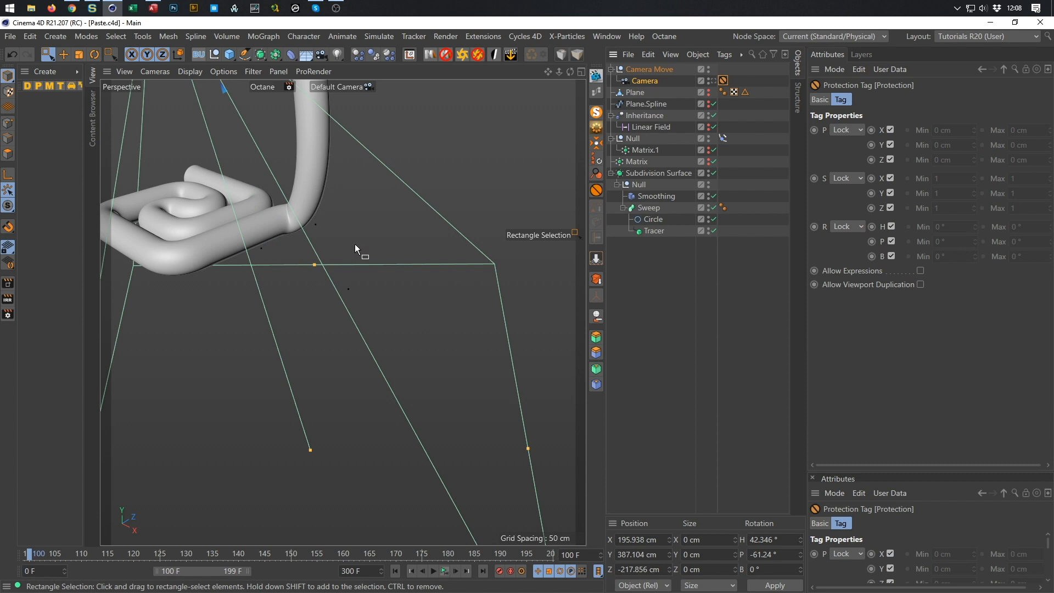
Unhide the old polygon Plane in the viewport and delete it from the scene
alt+drag(194, 212, 320, 254)
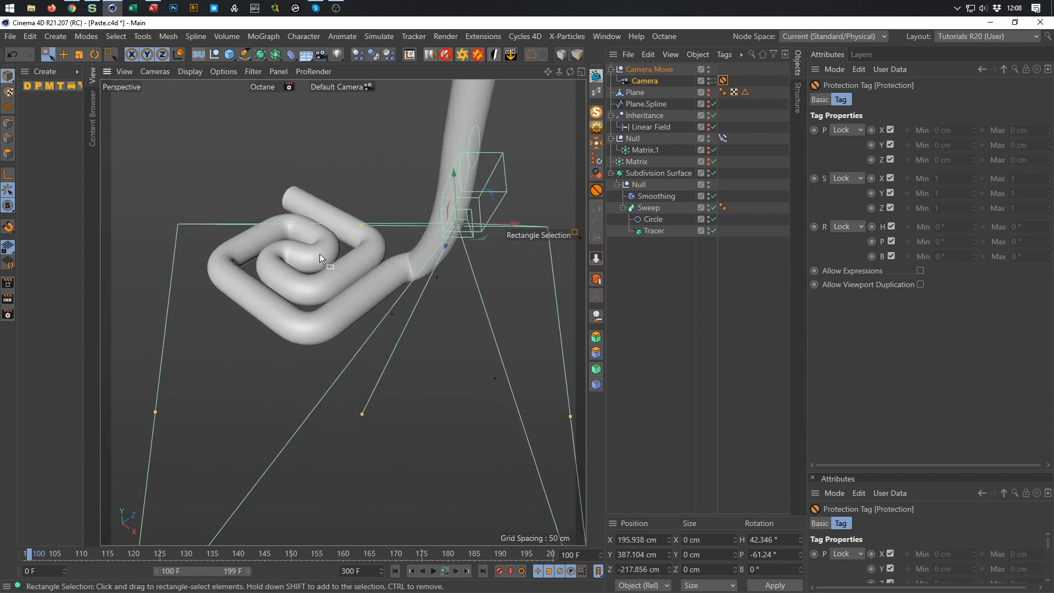
click(635, 93)
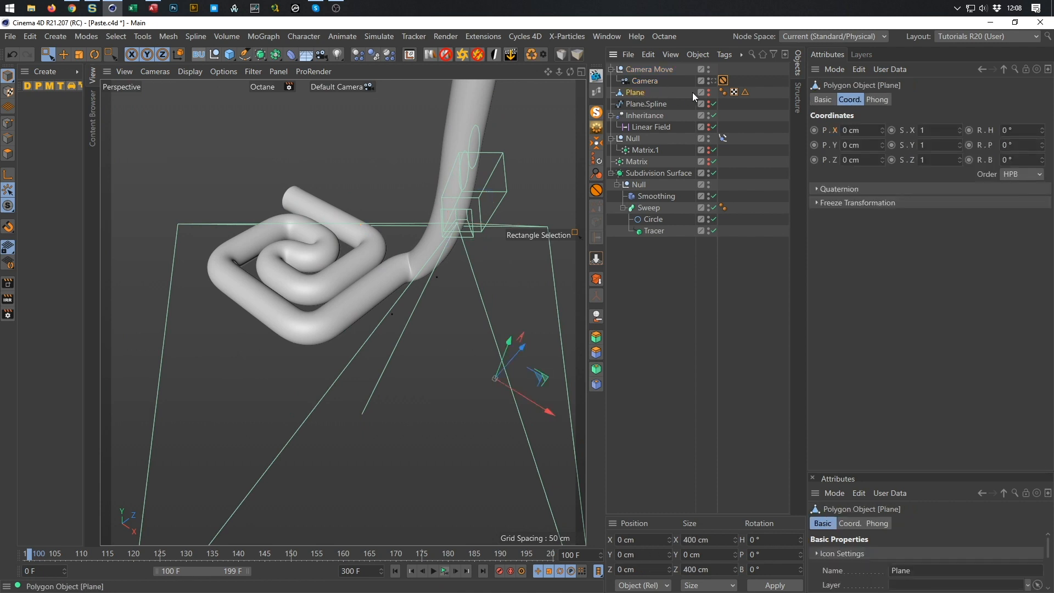
alt+click(708, 92)
alt+middle_drag(261, 306, 176, 242)
alt+right_drag(176, 242, 150, 259)
alt+drag(150, 260, 163, 250)
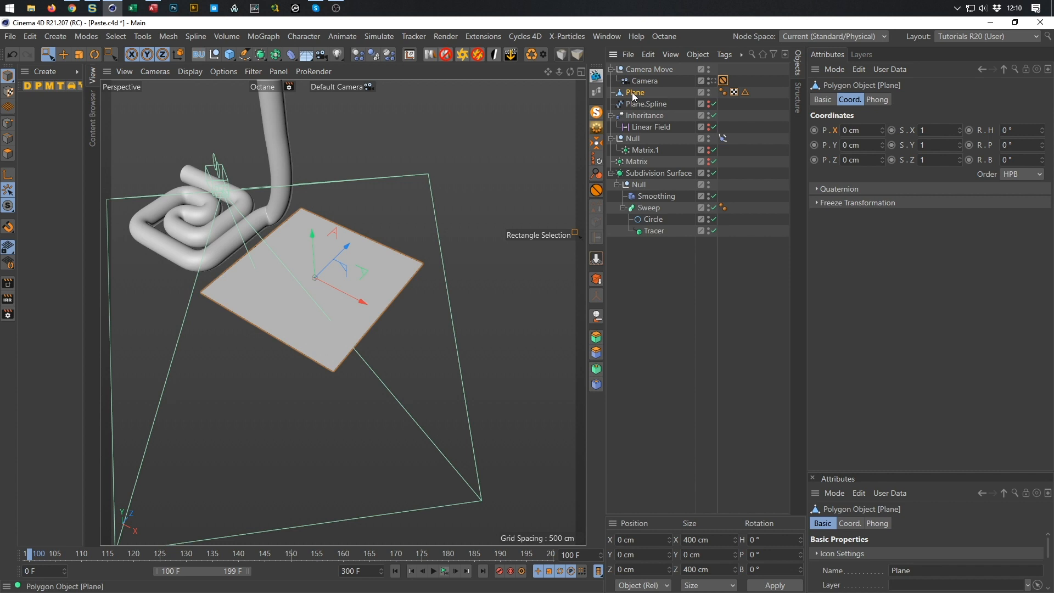
key(Delete)
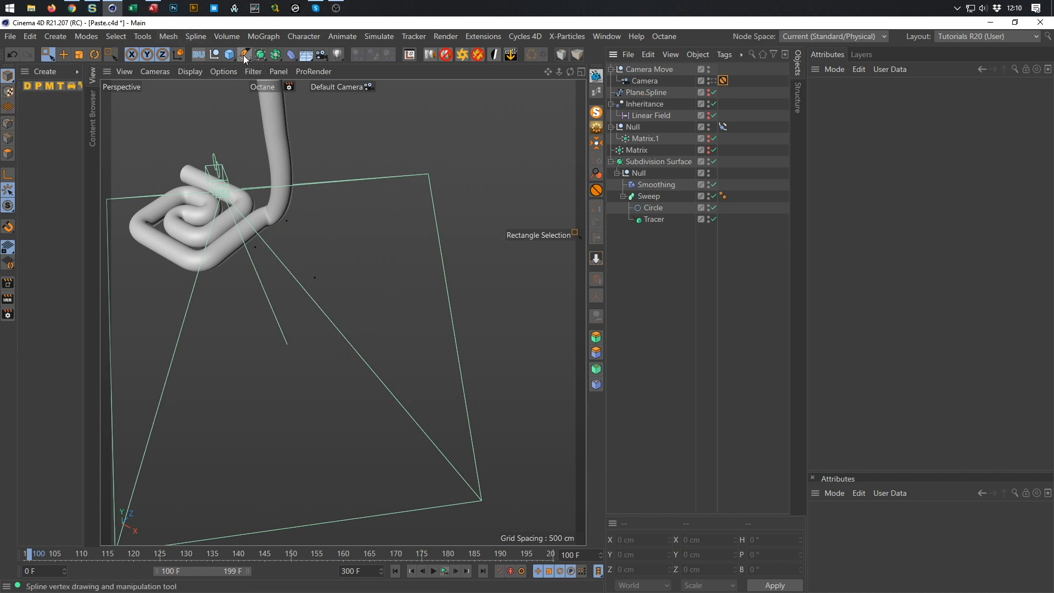
Create a new Plane primitive and display the viewport objects shaded with their mesh lines
drag(229, 54, 307, 94)
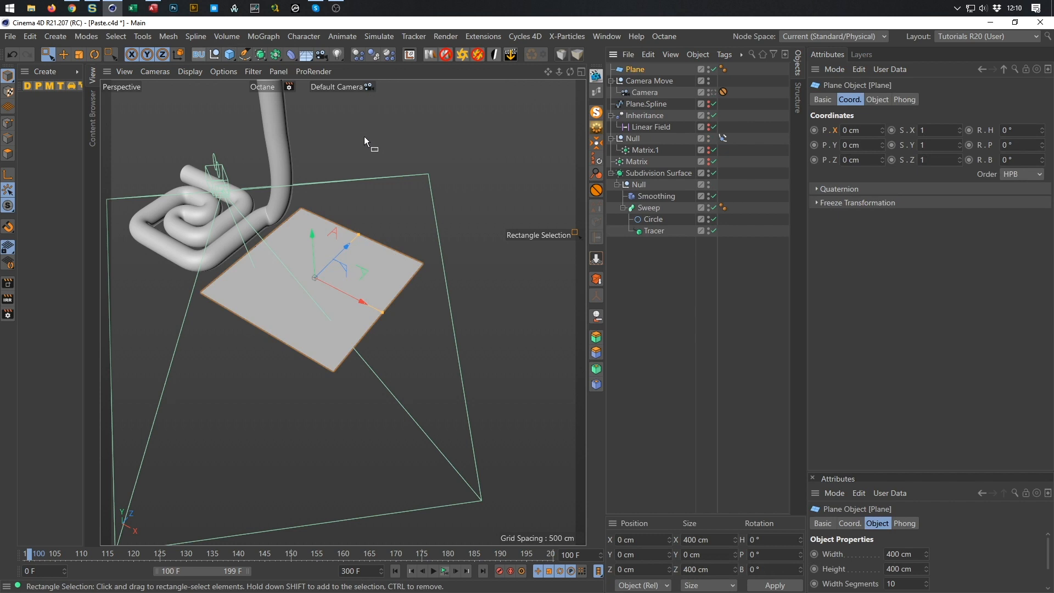
key(n)
key(b)
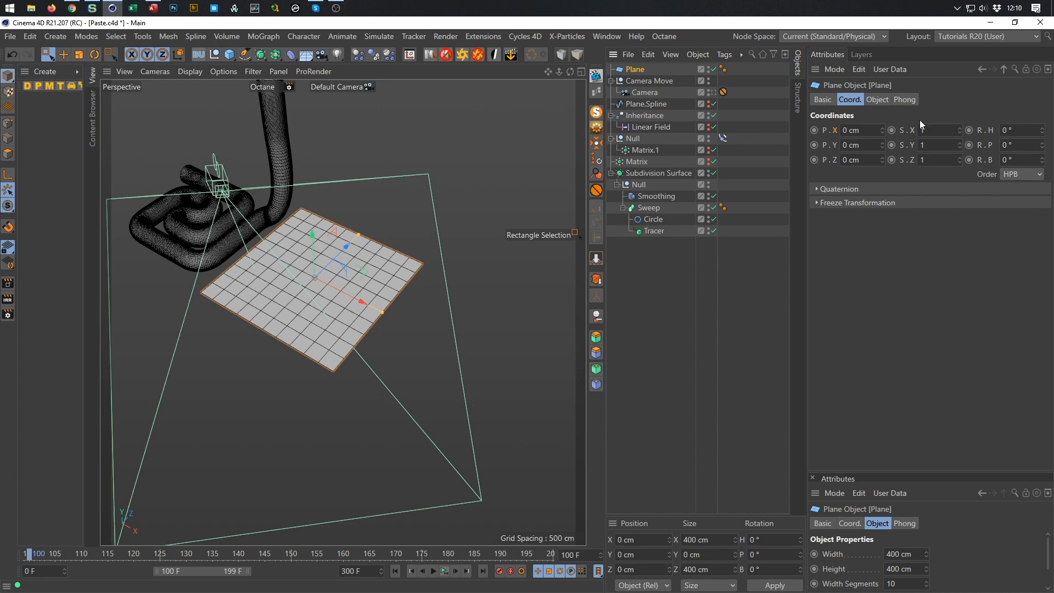
Set both the width segments and the height segments of the Plane to 6
click(893, 99)
click(889, 159)
text(6)
key(Tab)
text(6)
key(Return)
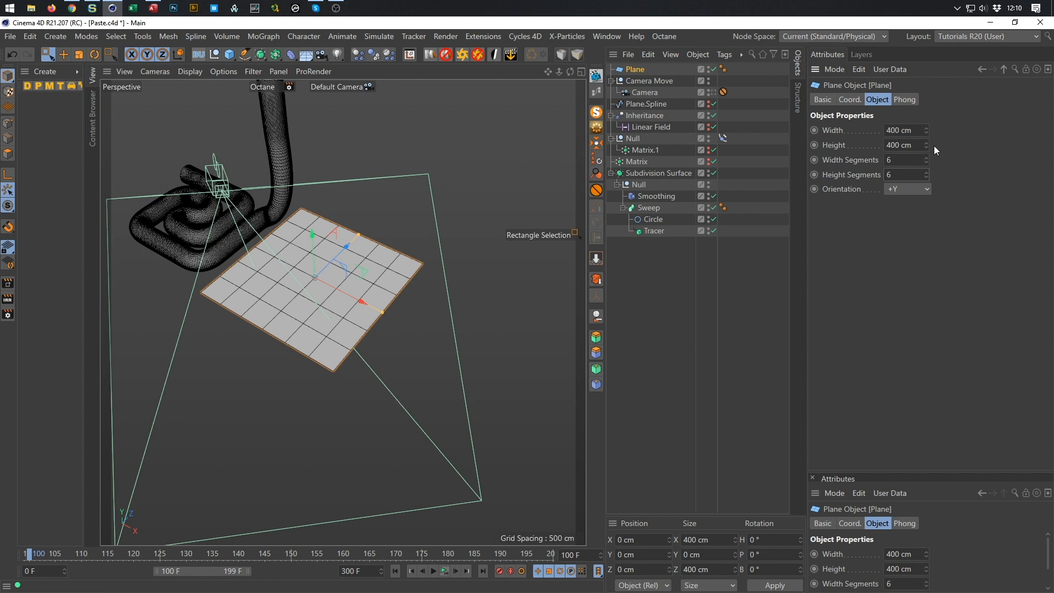
Set the Plane's height to 1200 cm and its height segments to 18
drag(926, 147, 928, 147)
click(911, 145)
text(1200)
key(Return)
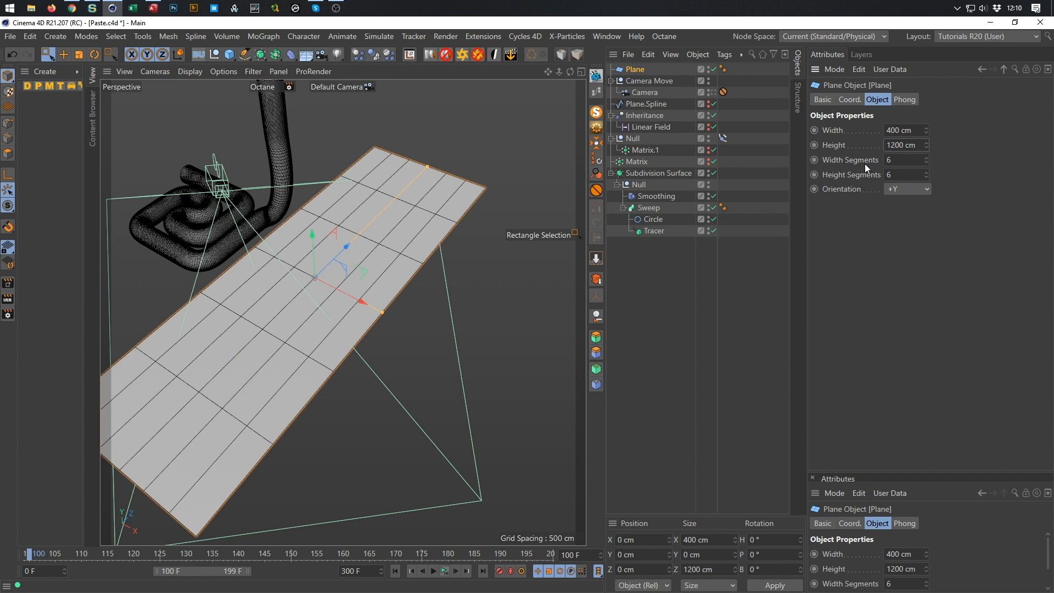
click(912, 175)
text(18)
key(Return)
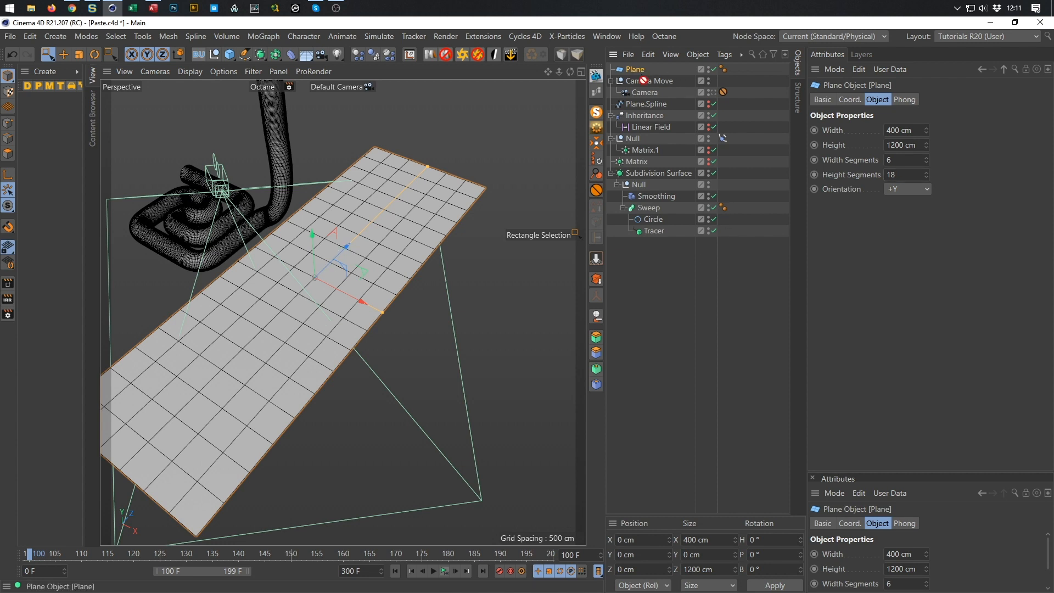
Place the Plane last in the object hierarchy, renamed Floor, and shift it along X to -800 cm
drag(643, 80, 637, 237)
double_click(637, 231)
text(Floor)
key(Return)
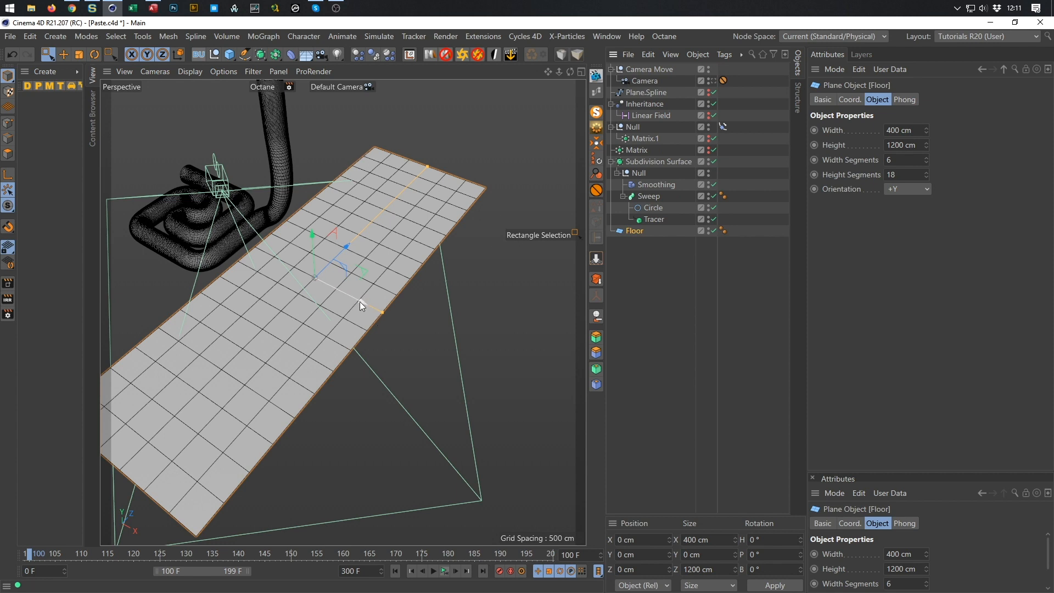
drag(360, 301, 143, 202)
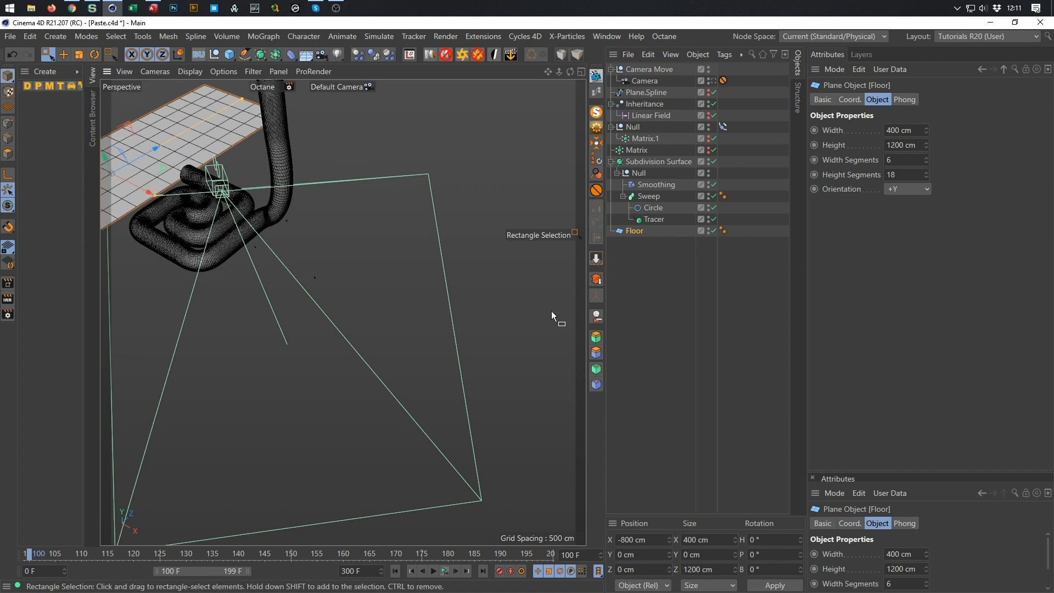
Duplicate the Floor plane four times, placing the copies side by side at X -400, 0, 400 and 800 cm
ctrl+drag(636, 231, 634, 244)
drag(141, 191, 241, 247)
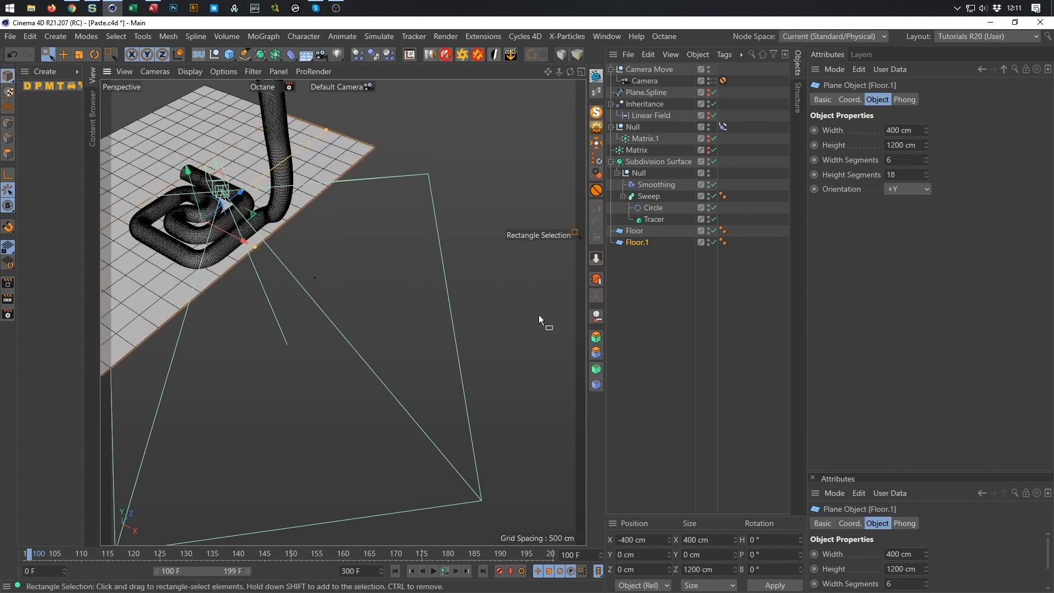
ctrl+drag(644, 242, 643, 255)
drag(239, 249, 357, 302)
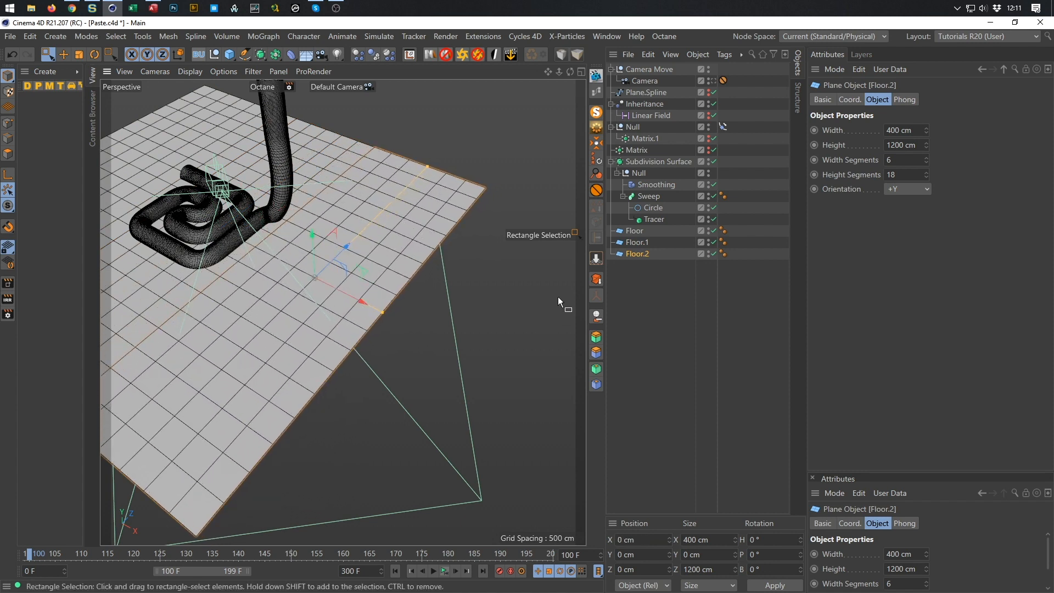
ctrl+drag(634, 253, 636, 267)
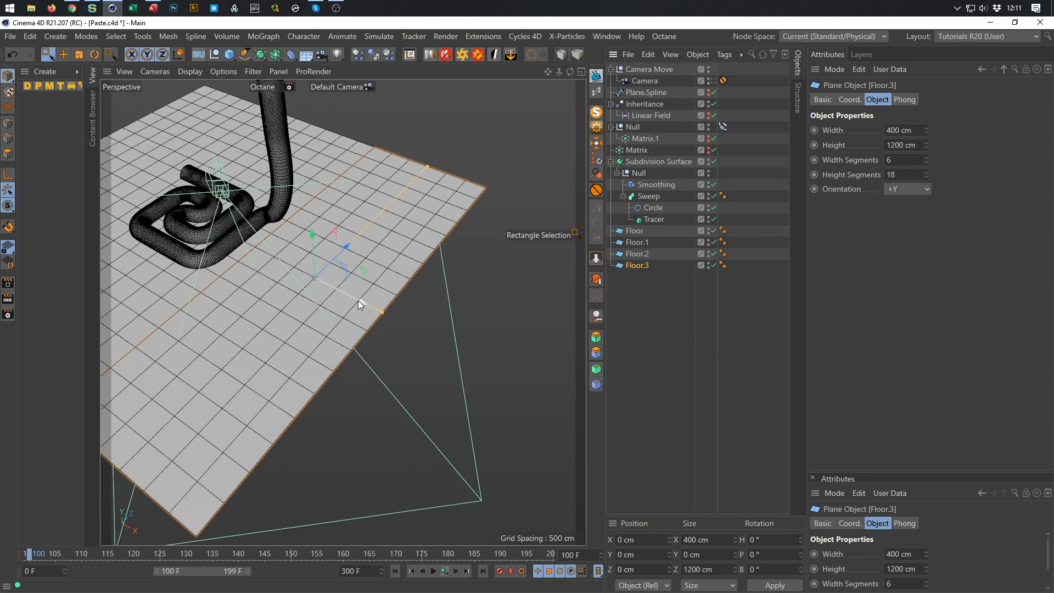
drag(358, 300, 495, 403)
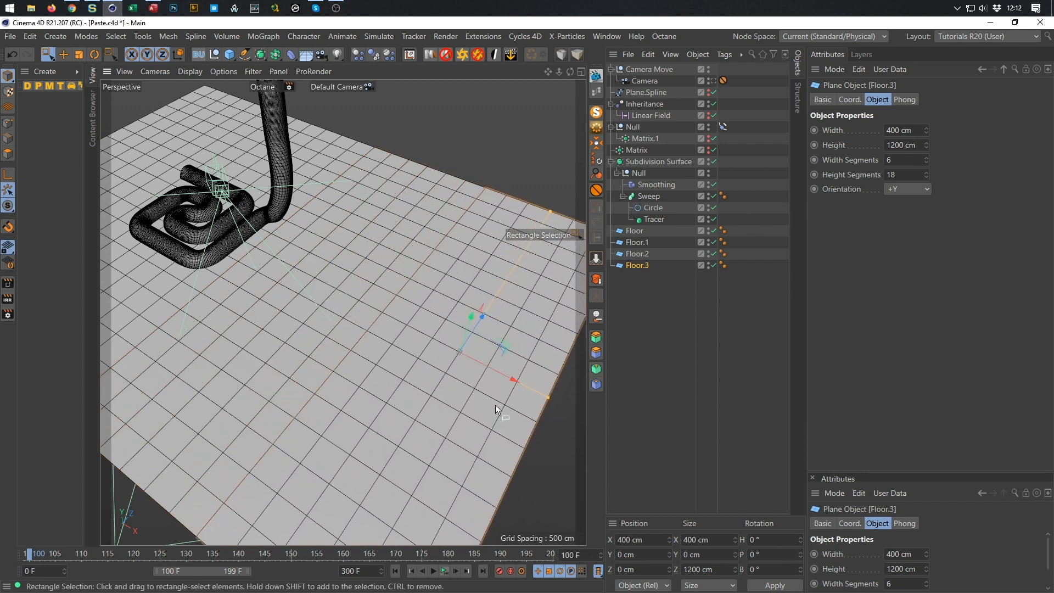
ctrl+drag(627, 268, 635, 282)
drag(512, 375, 654, 438)
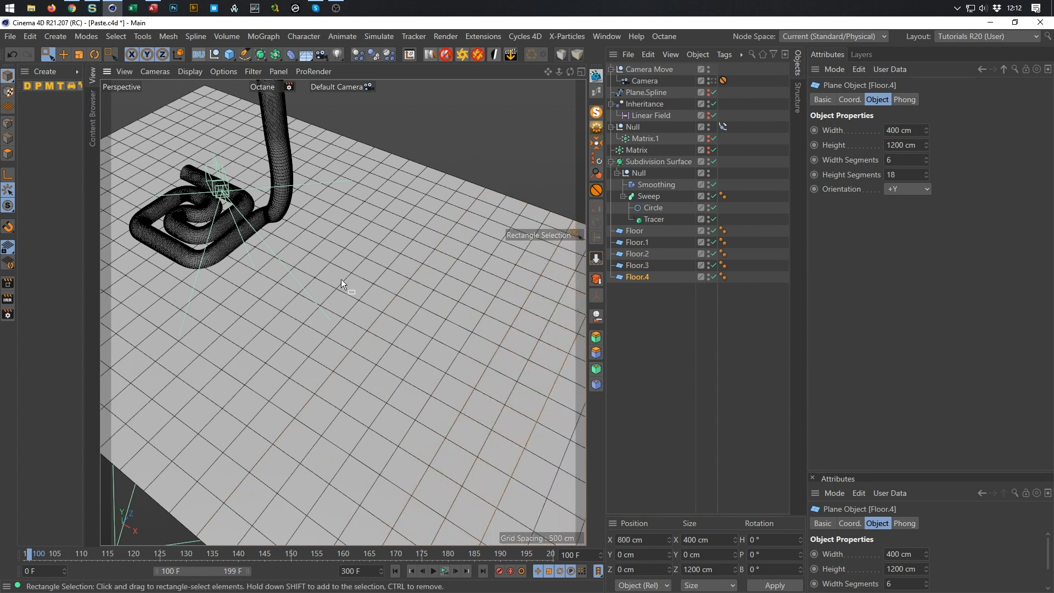
Look through the scene Camera and play the animation to check that the floor fills the frame
click(714, 80)
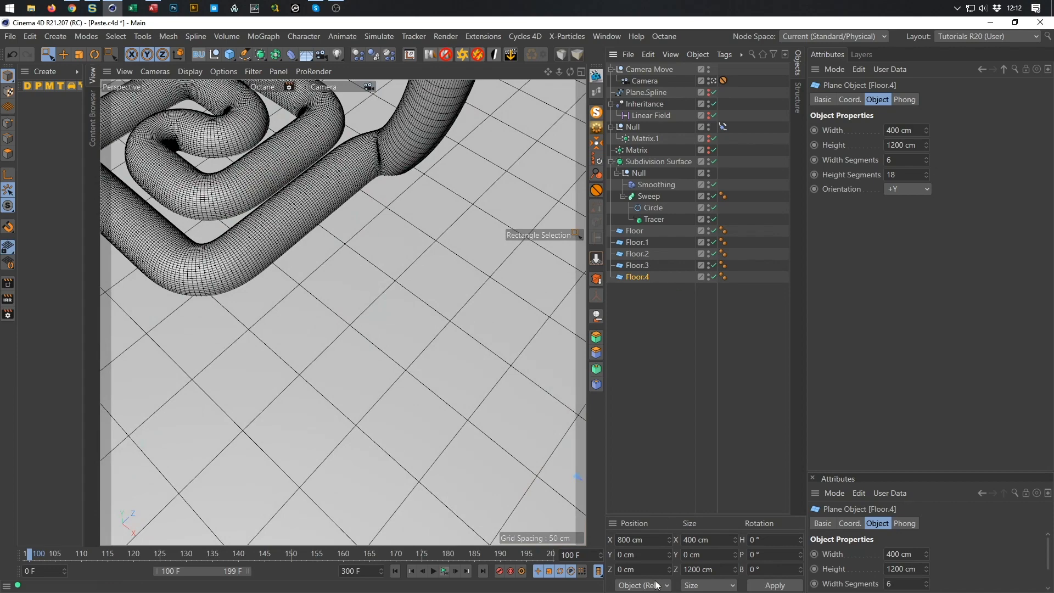
click(445, 570)
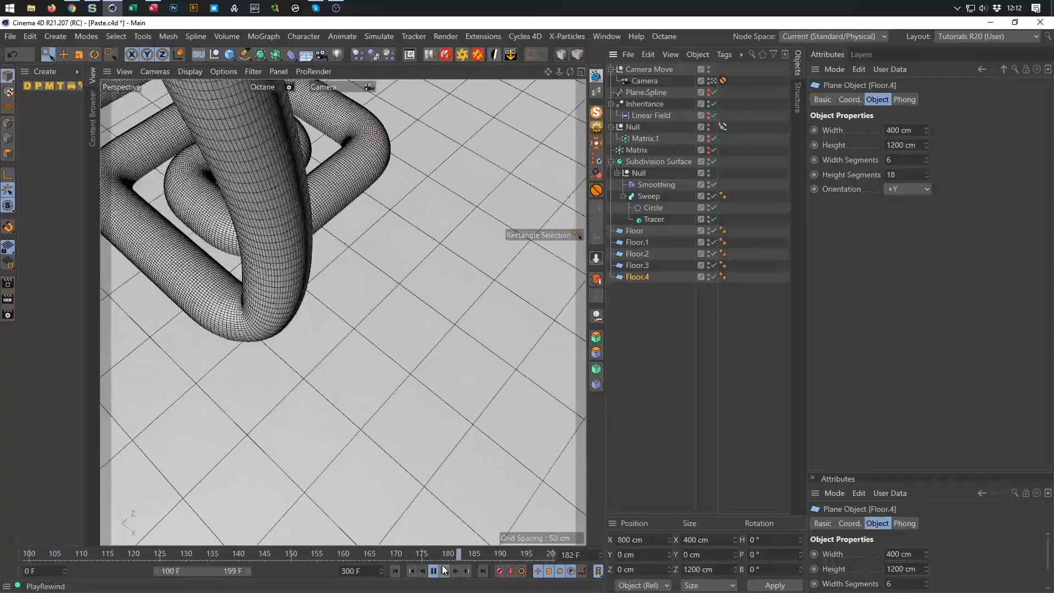
Stop the playback, return to frame 0 and disable the Subdivision Surface object
click(445, 570)
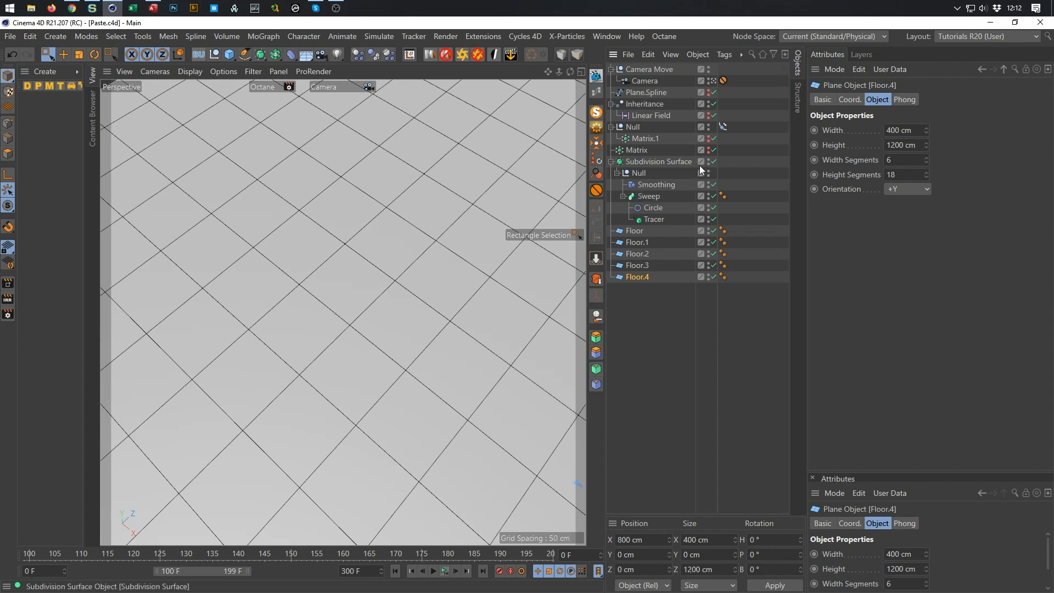
click(712, 161)
click(713, 162)
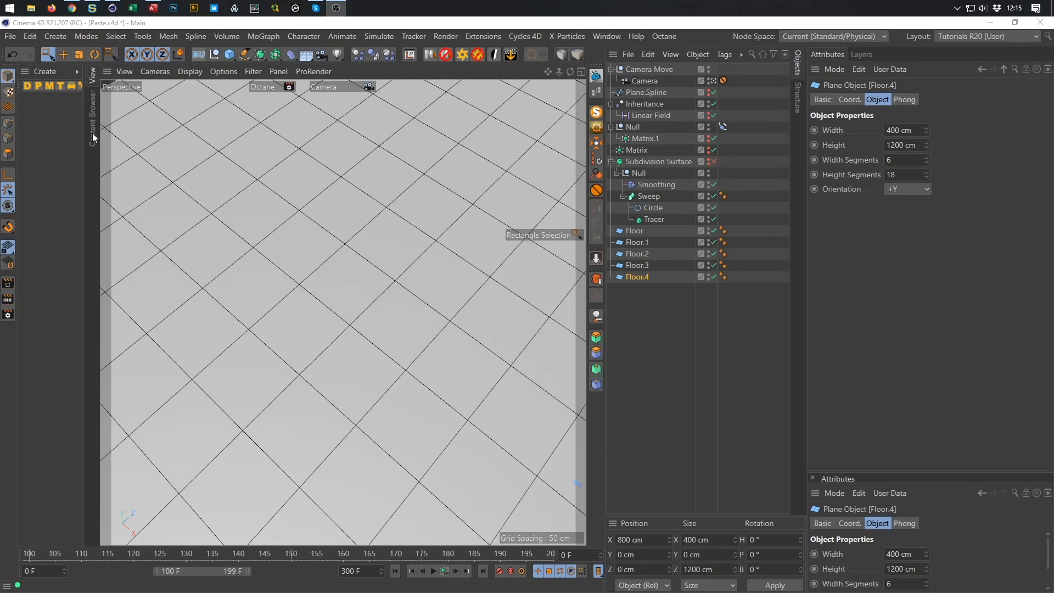
Load the Tiles 005 material into the scene from the Tiles folder of the Nikomedia Textures (OCTANE) library
click(93, 137)
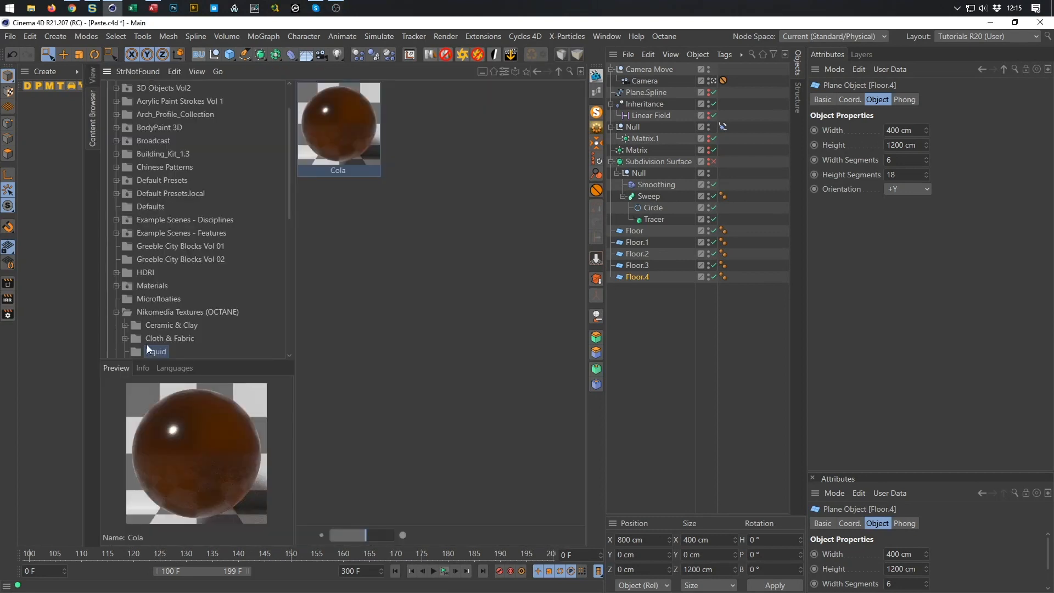
scroll(165, 317, down, 3)
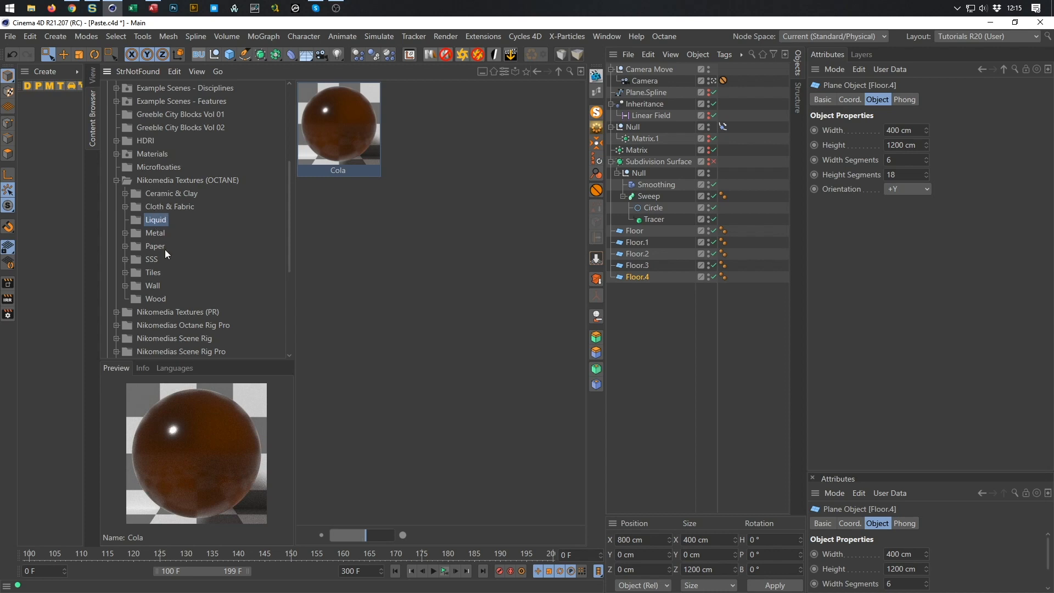
click(153, 273)
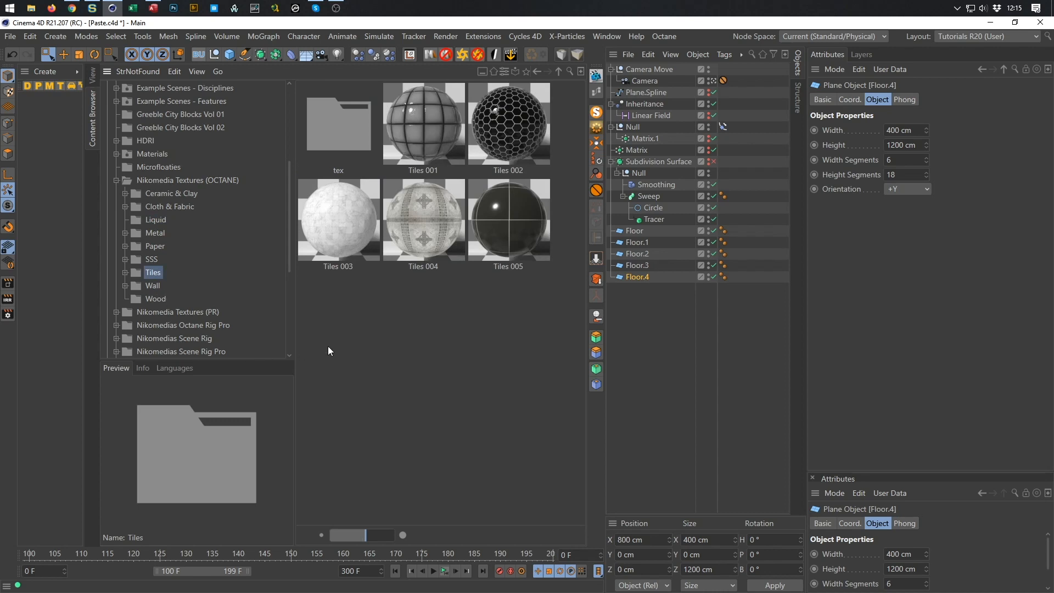
click(542, 269)
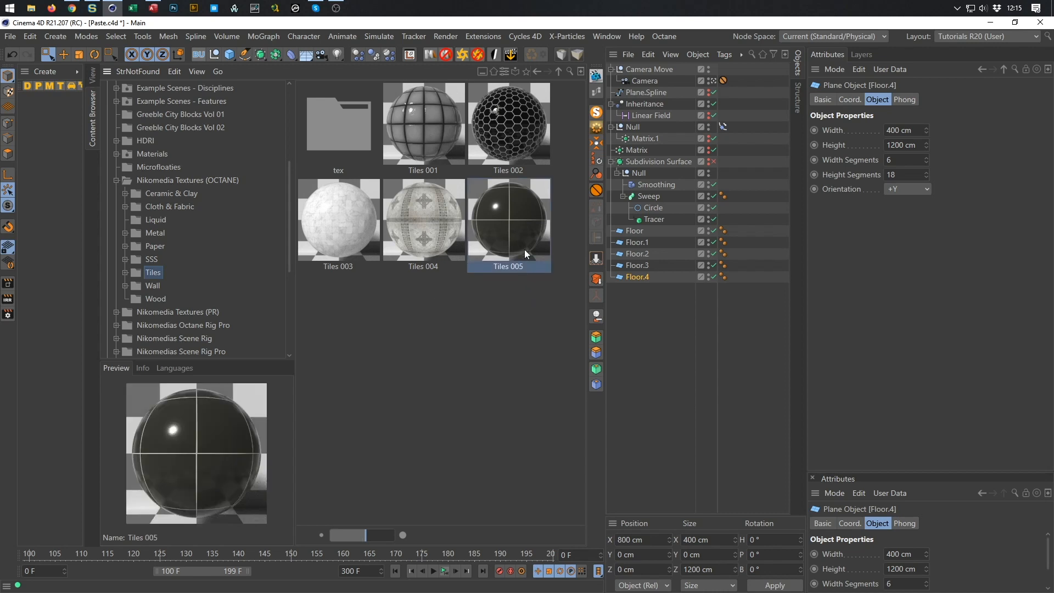
drag(516, 232, 41, 144)
click(96, 76)
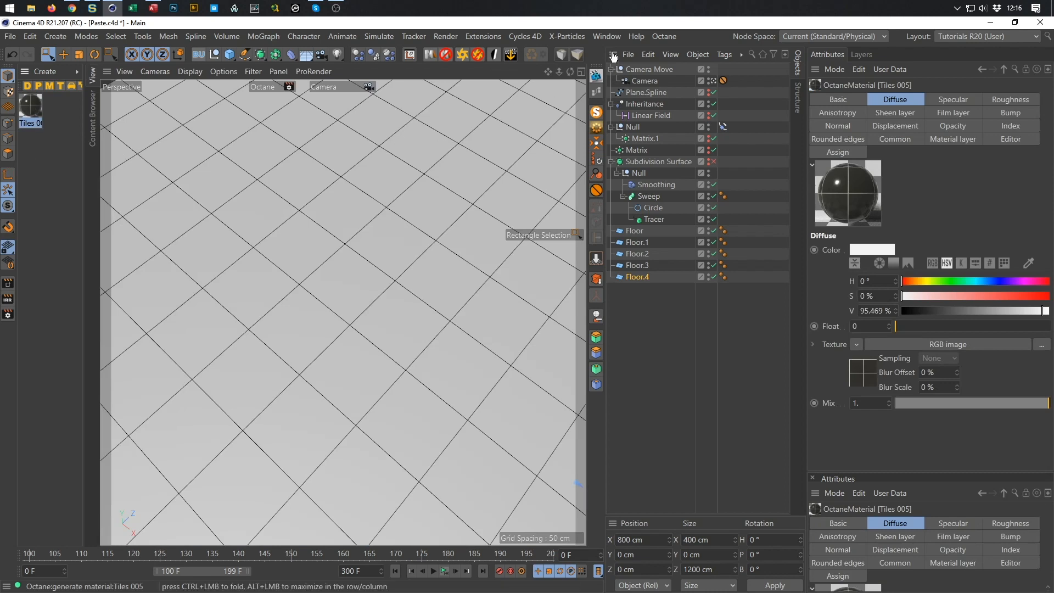
Open Tiles 005 in the Octane Node Editor and delete its Round edges node
click(596, 91)
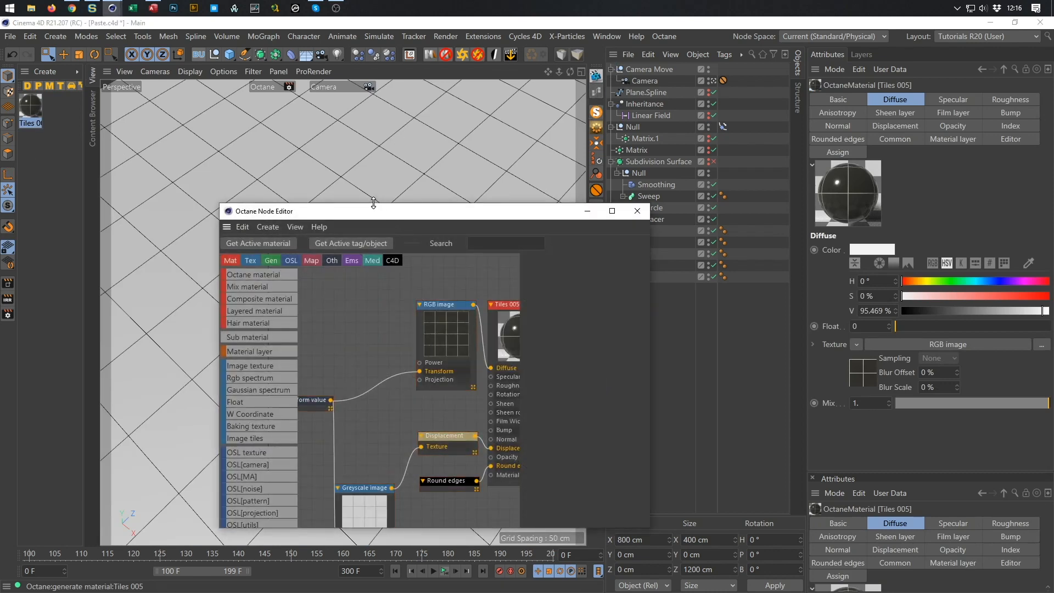
drag(374, 210, 210, 113)
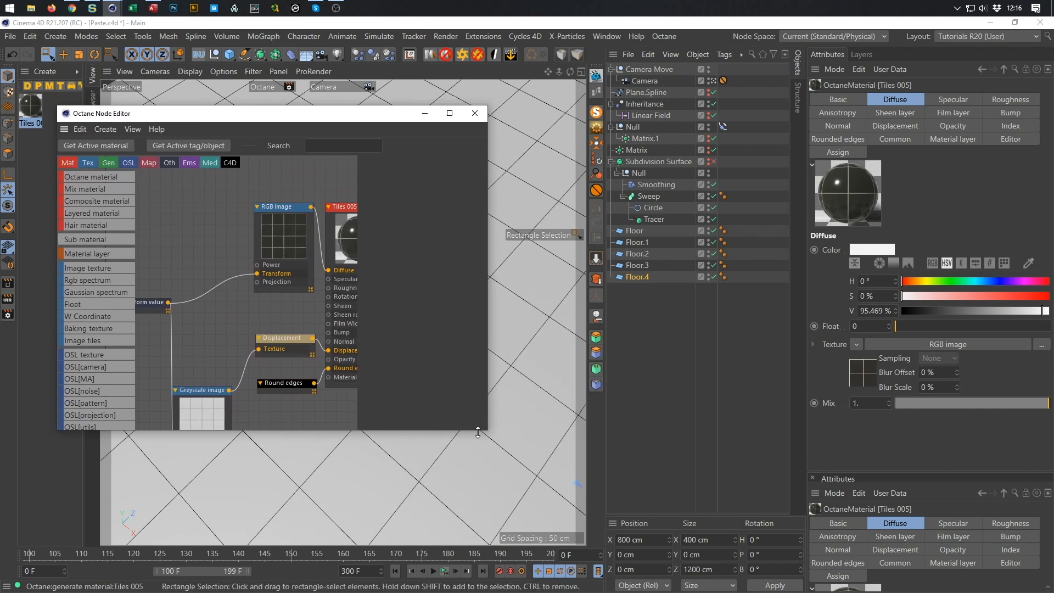
drag(488, 430, 635, 528)
click(291, 389)
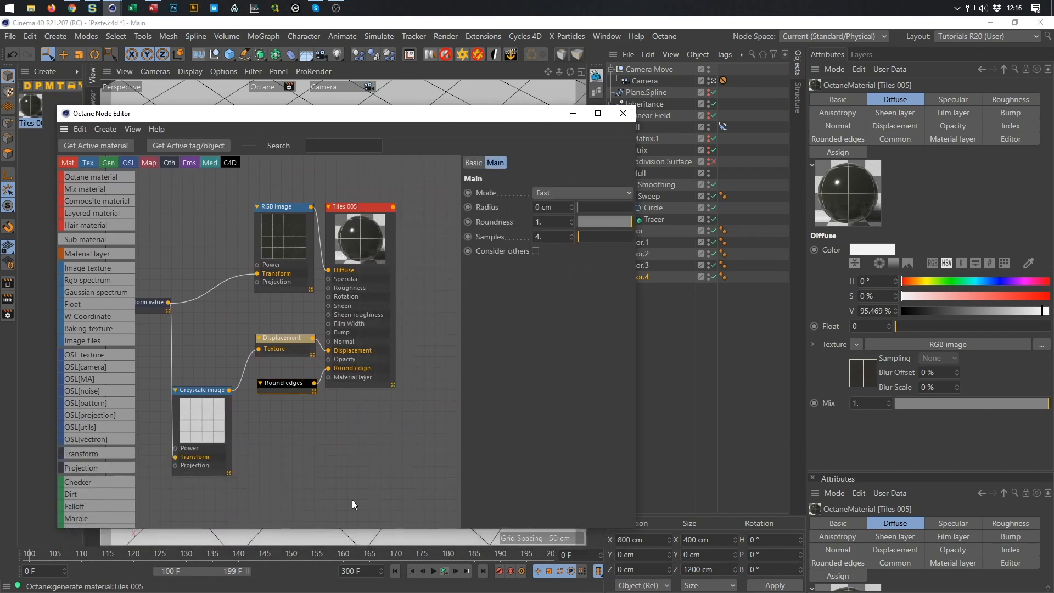
key(Delete)
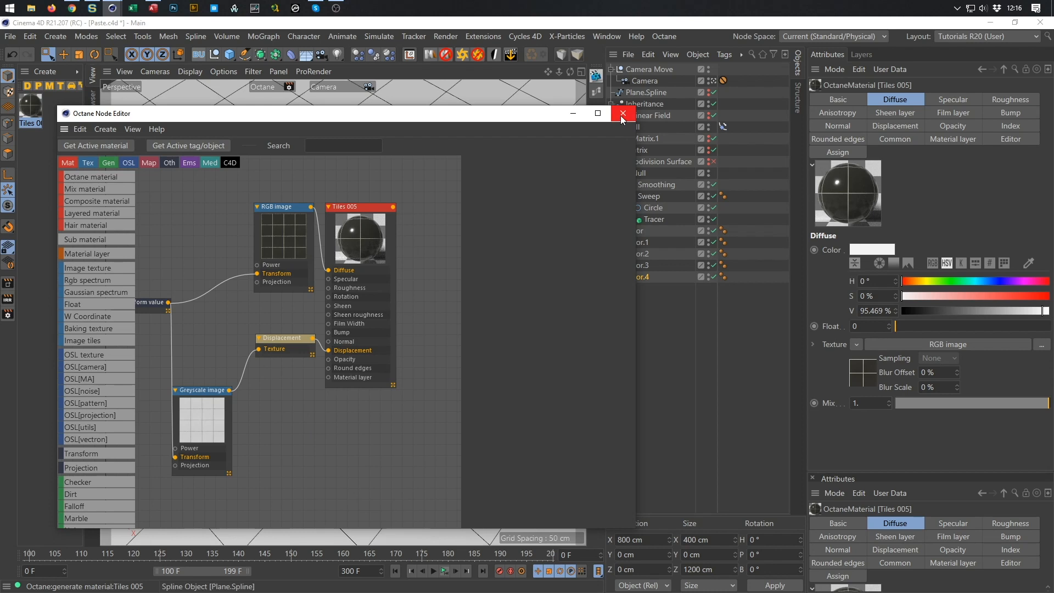
Start an Octane Live Viewer render of the scene and arrange the floating windows so the nodes and render are both visible
drag(551, 117, 541, 112)
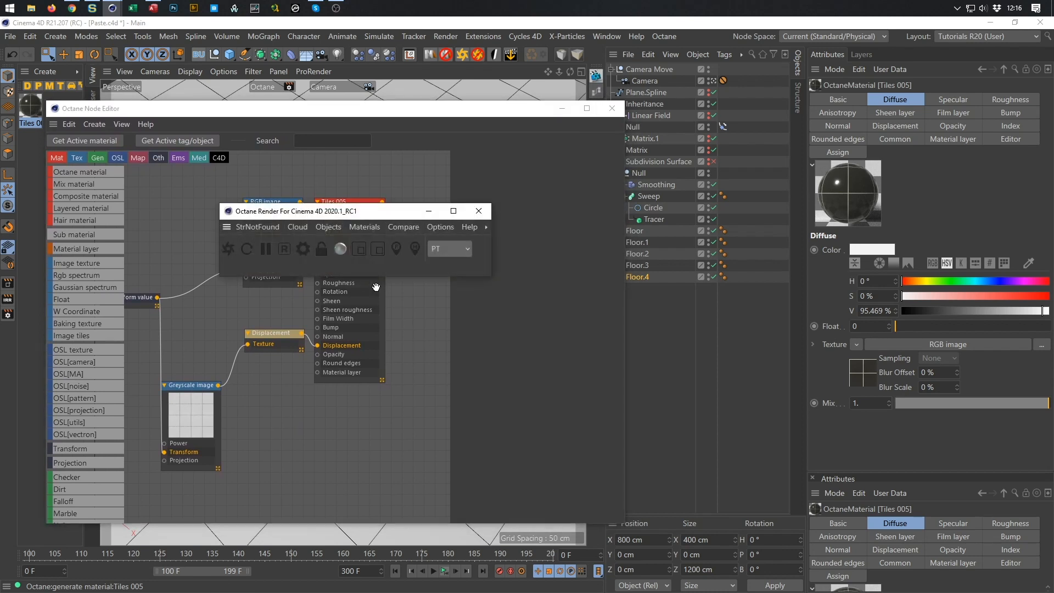
drag(362, 207, 196, 519)
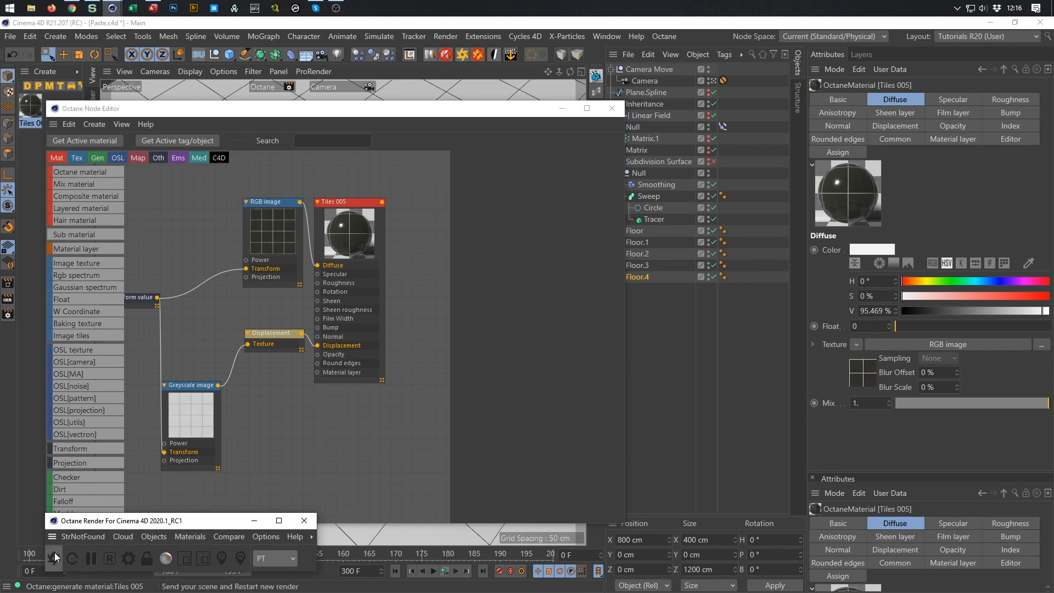
drag(508, 114, 464, 109)
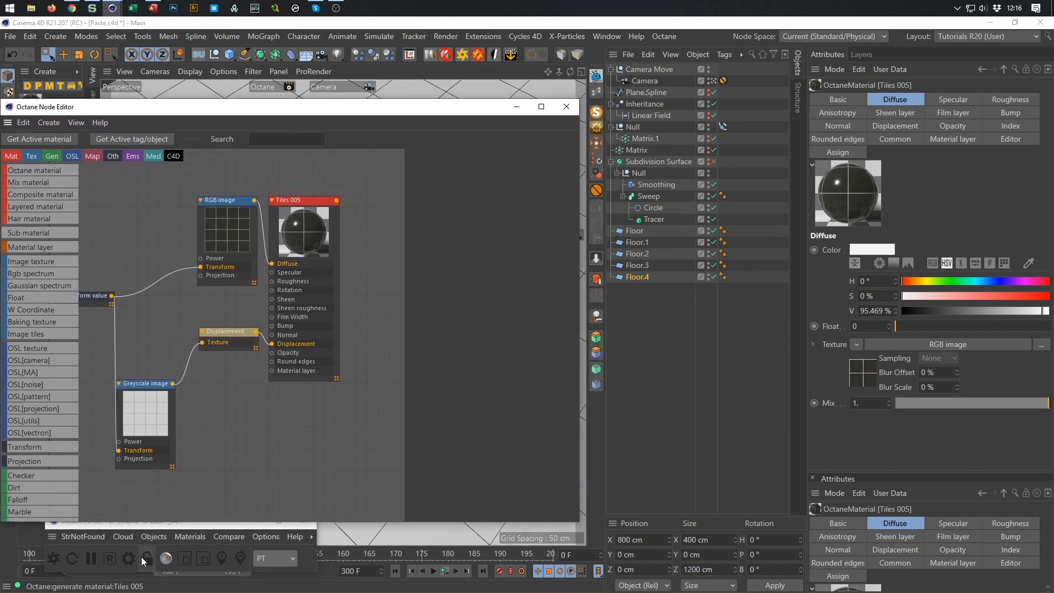
click(58, 558)
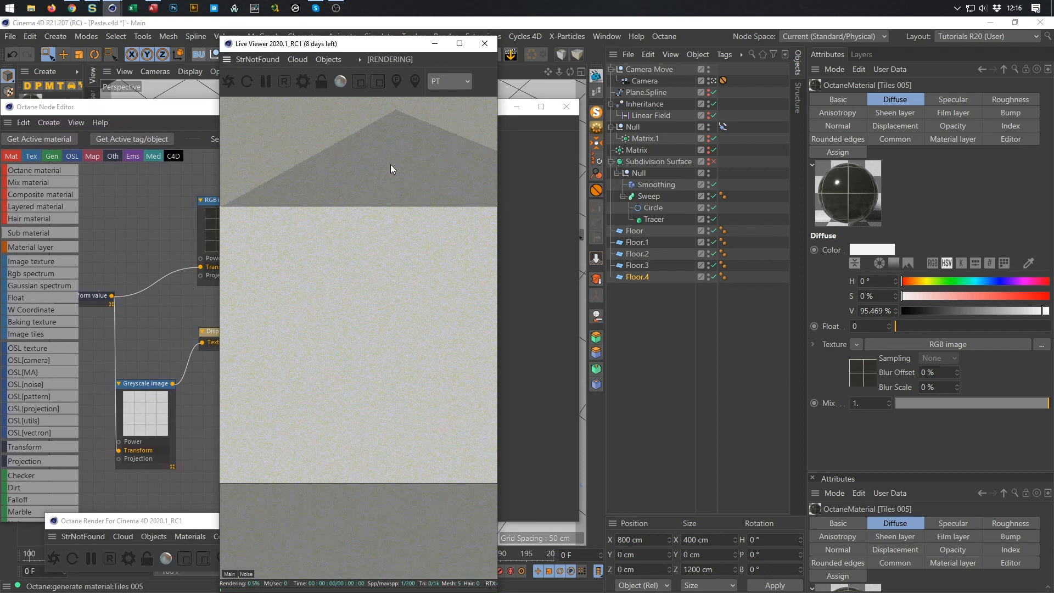
drag(410, 40, 916, 237)
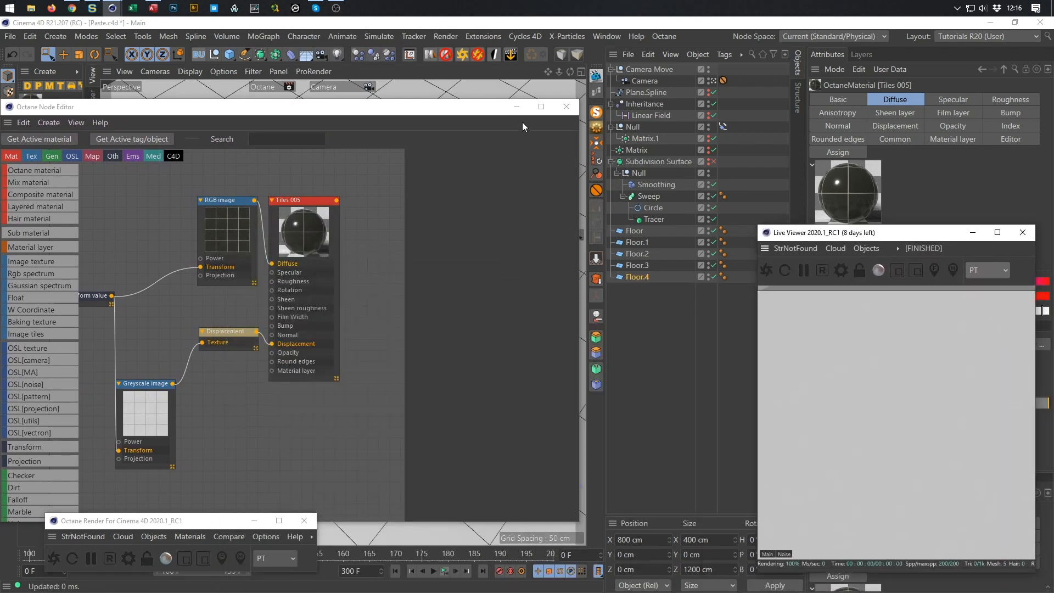
Apply the Tiles 005 material to the Floor plane and move its material tag to Floor.1
drag(445, 107, 462, 397)
drag(30, 107, 628, 232)
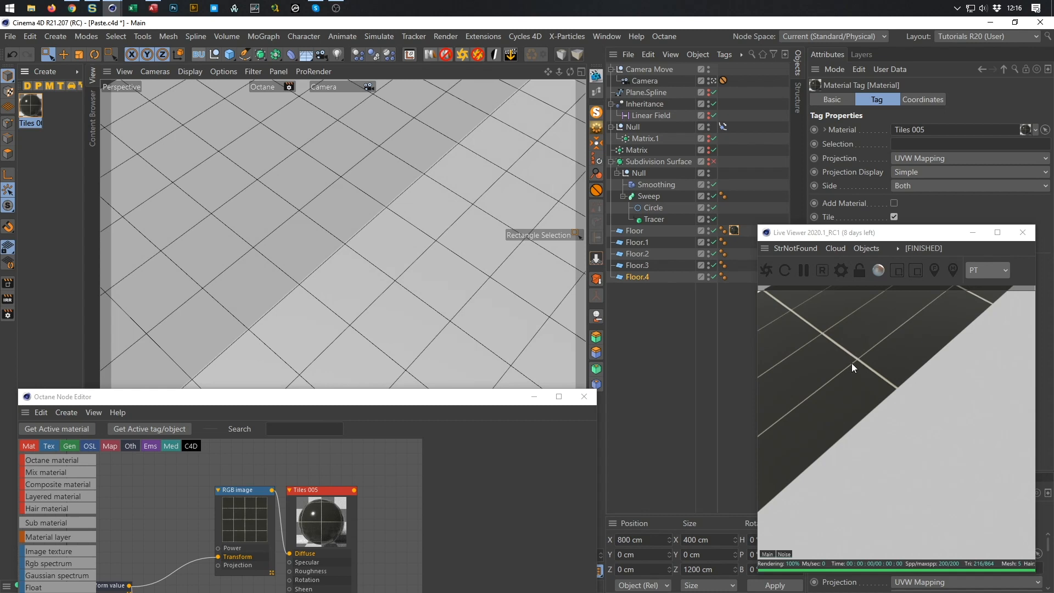
drag(736, 231, 733, 245)
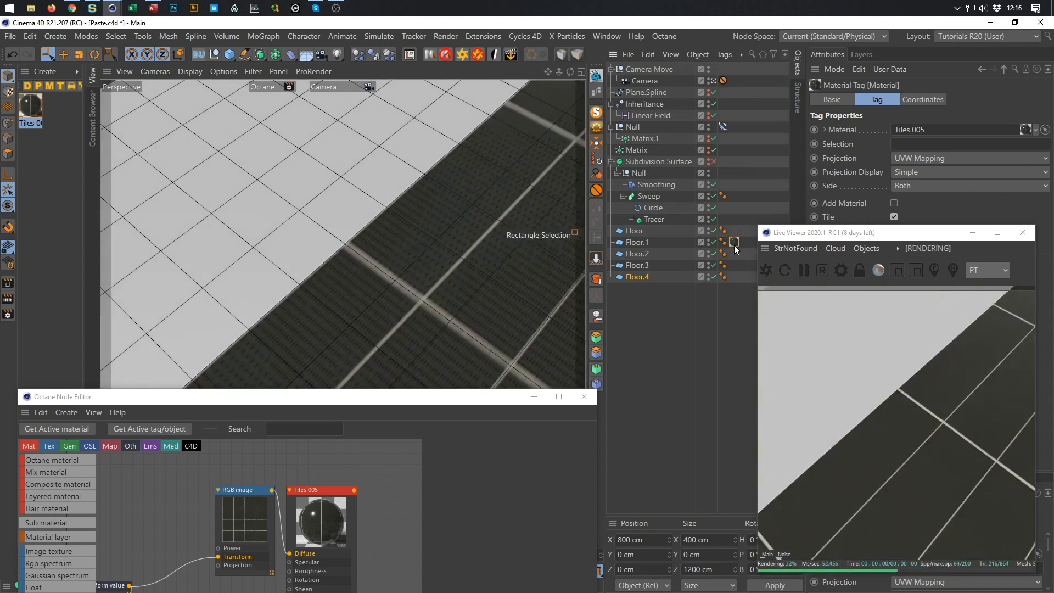
Move the timeline to frame 100, rearranging the Octane windows to uncover the timeline
drag(340, 398, 363, 63)
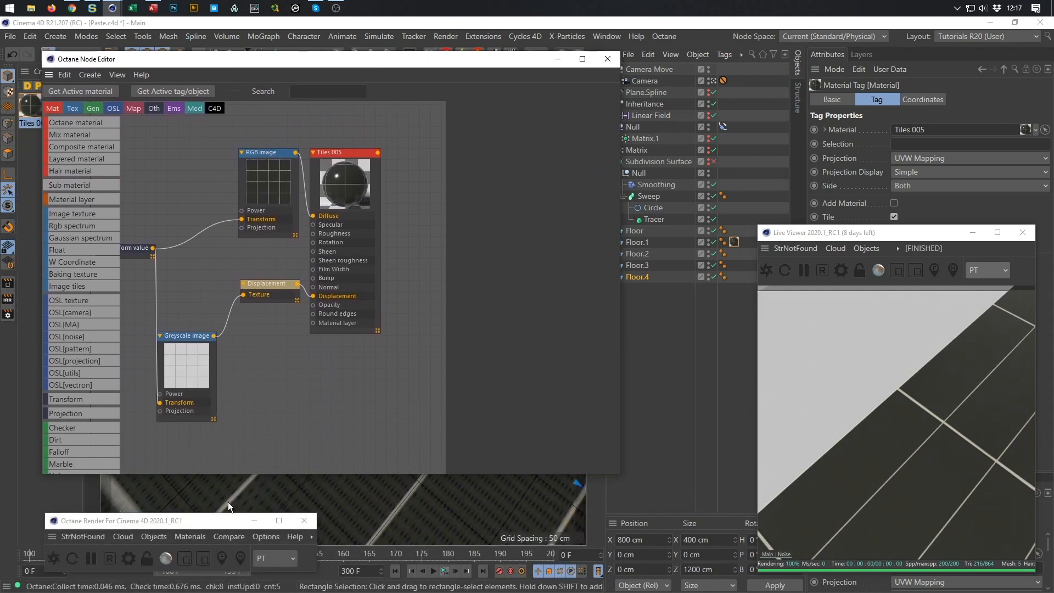
drag(214, 522, 198, 475)
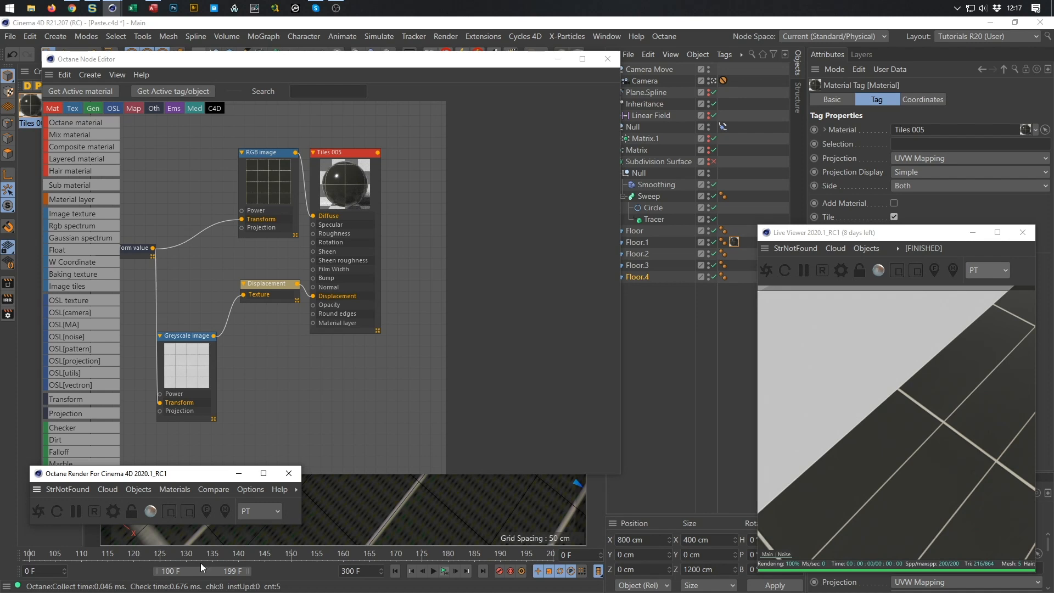
click(574, 554)
text(100)
key(Return)
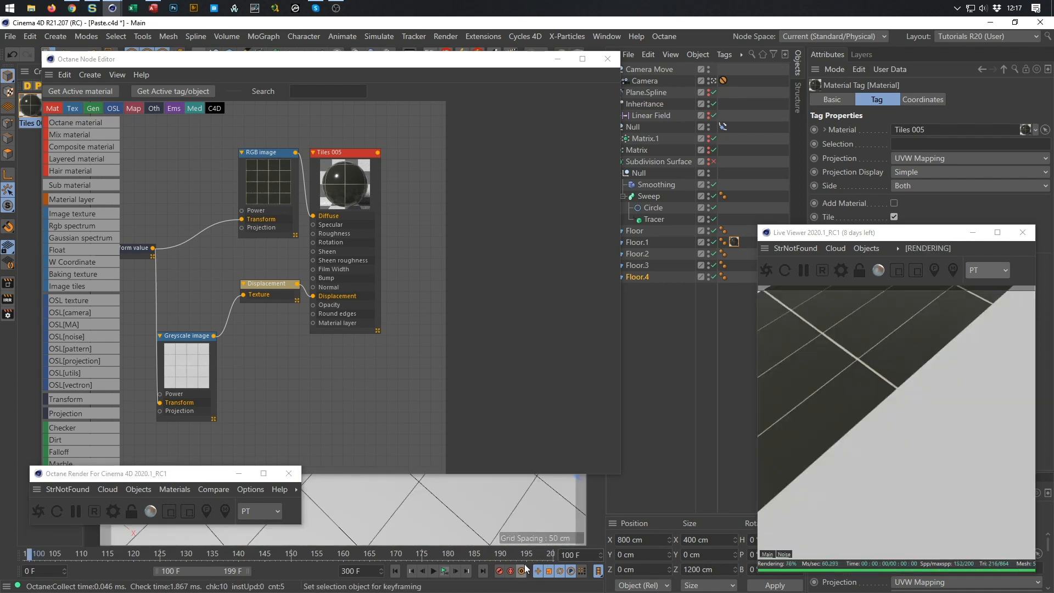
Scrub through the timeline and return to frame 100 to compare the tiles on Floor.1 in the Live Viewer
drag(537, 61, 523, 425)
mouse_move(734, 240)
mouse_down()
mouse_move(733, 255)
mouse_move(735, 240)
mouse_up()
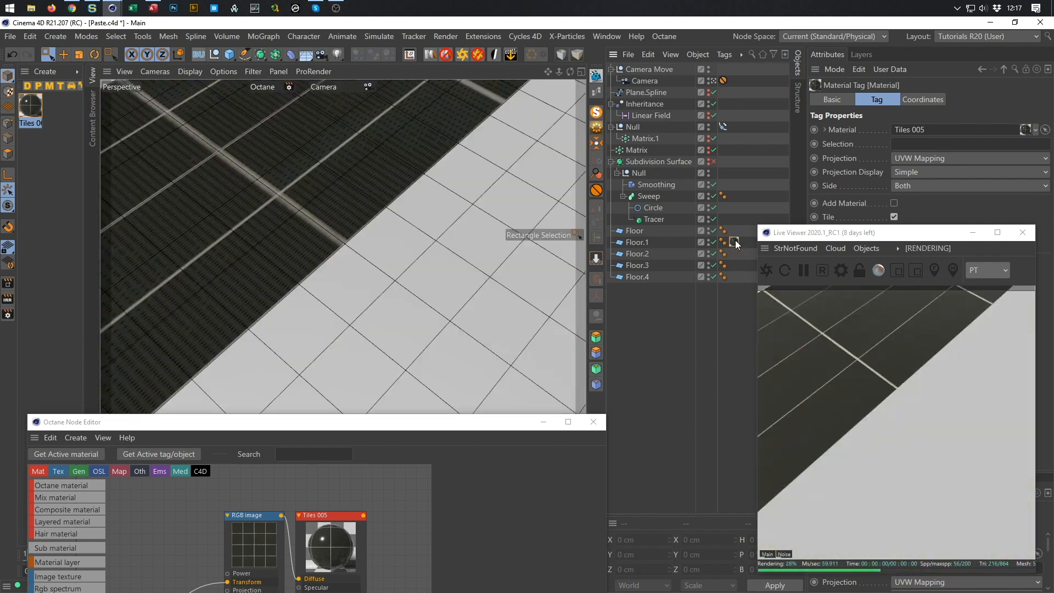
drag(371, 428, 376, 67)
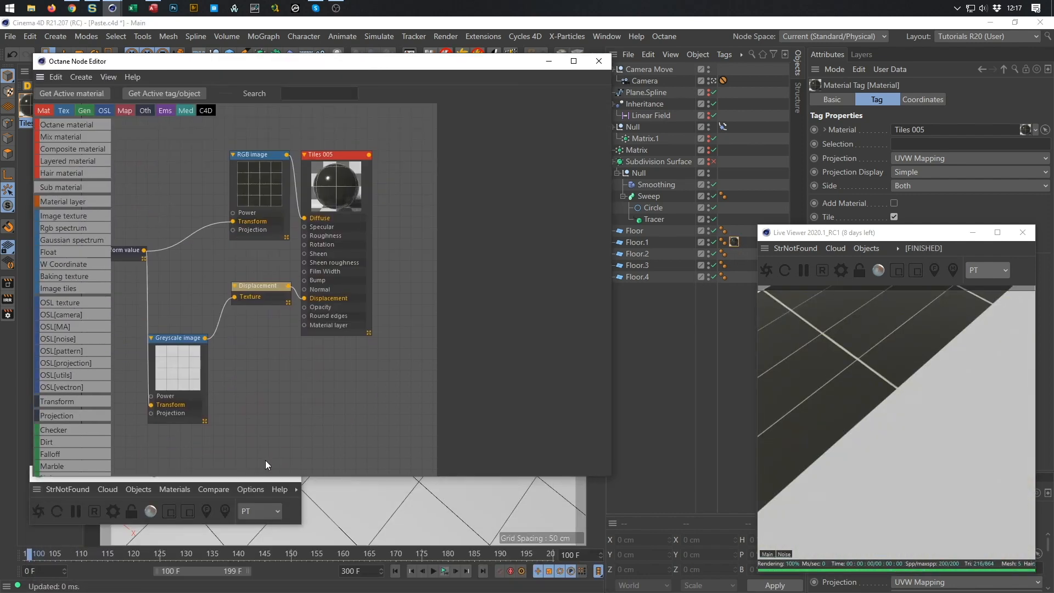
drag(31, 552, 116, 557)
text(100)
key(Return)
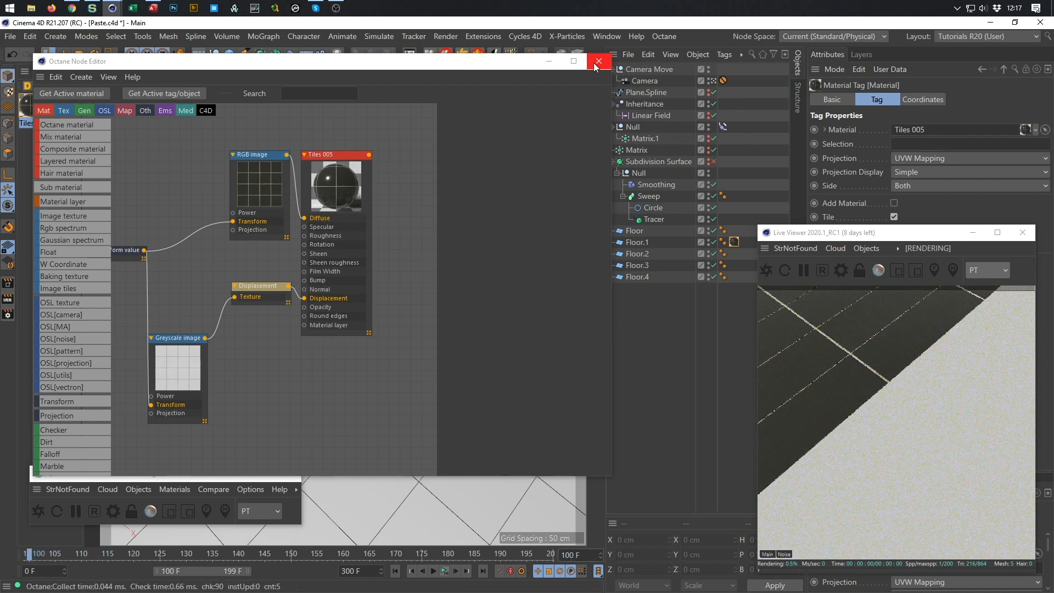
Set the projection of the Floor.1 material tag to Cubic and refresh the Live Viewer render
drag(515, 61, 522, 399)
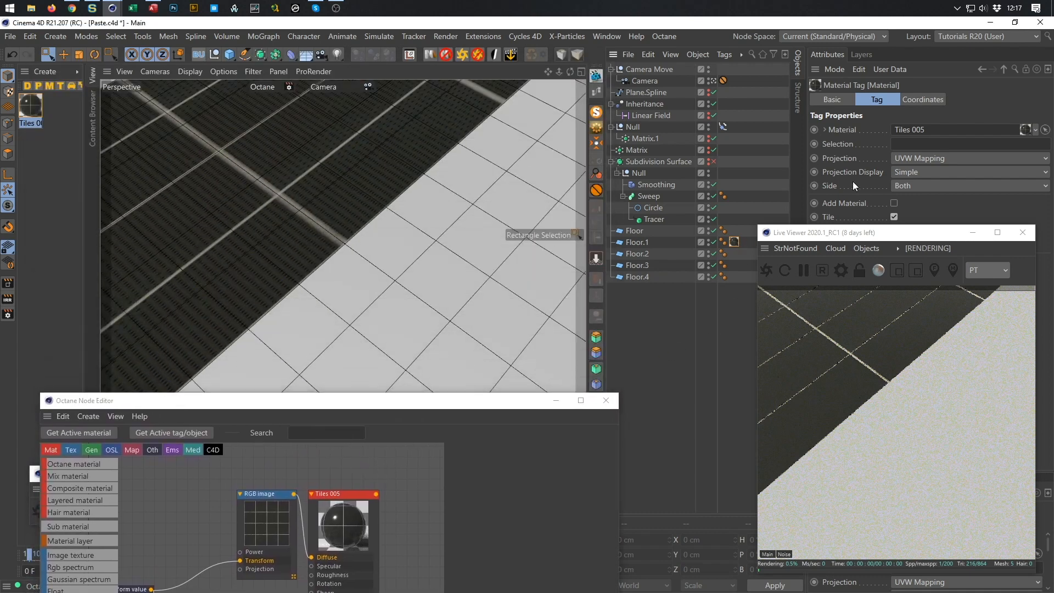
click(927, 158)
click(913, 213)
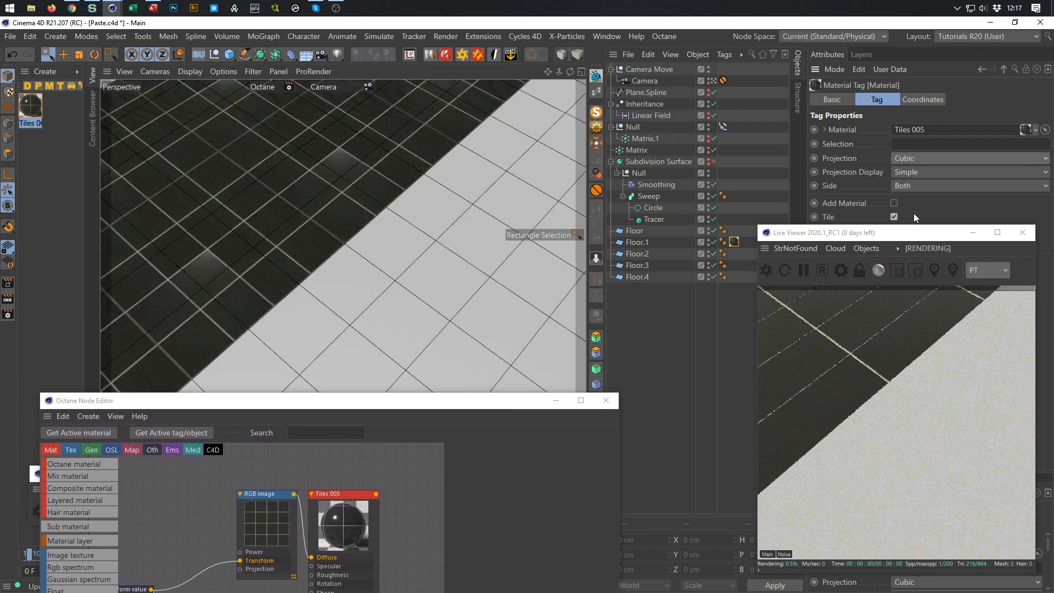
click(776, 278)
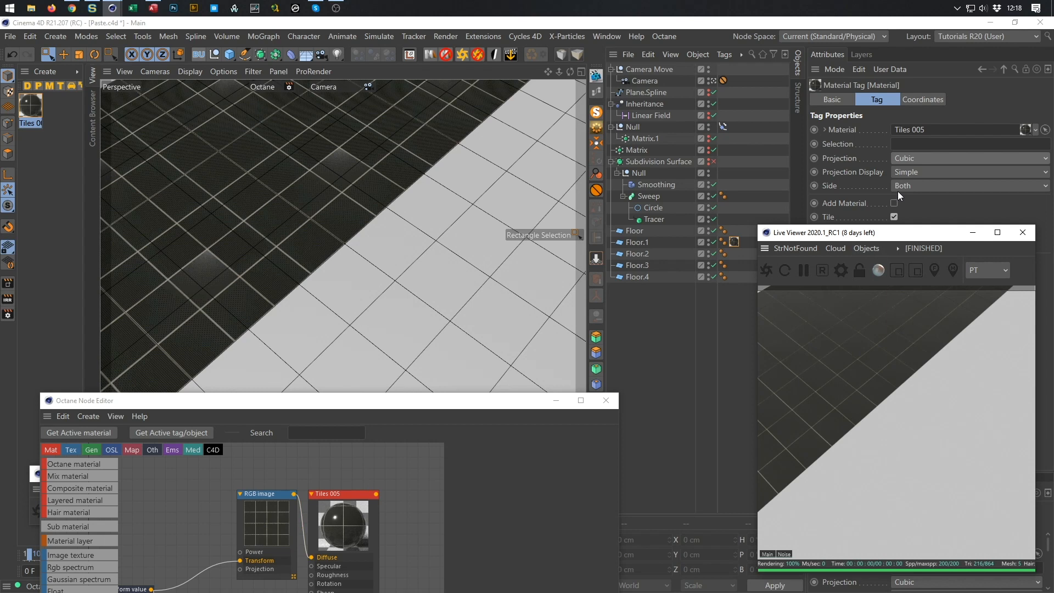
Switch to Texture mode for the Floor.1 material tag and scale its projection to 400 cm on X, Y and Z
click(734, 242)
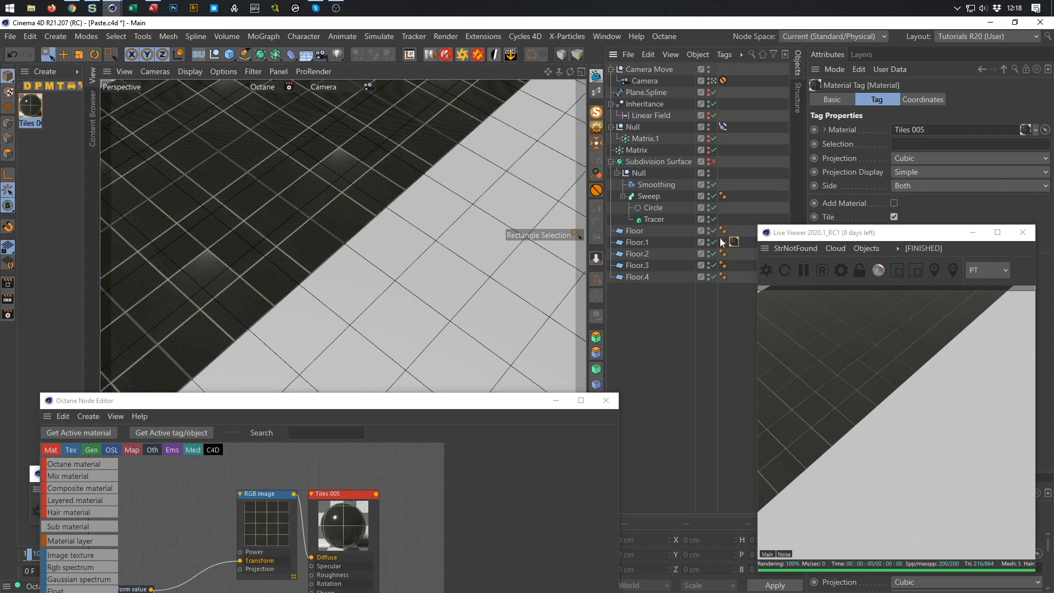
click(9, 92)
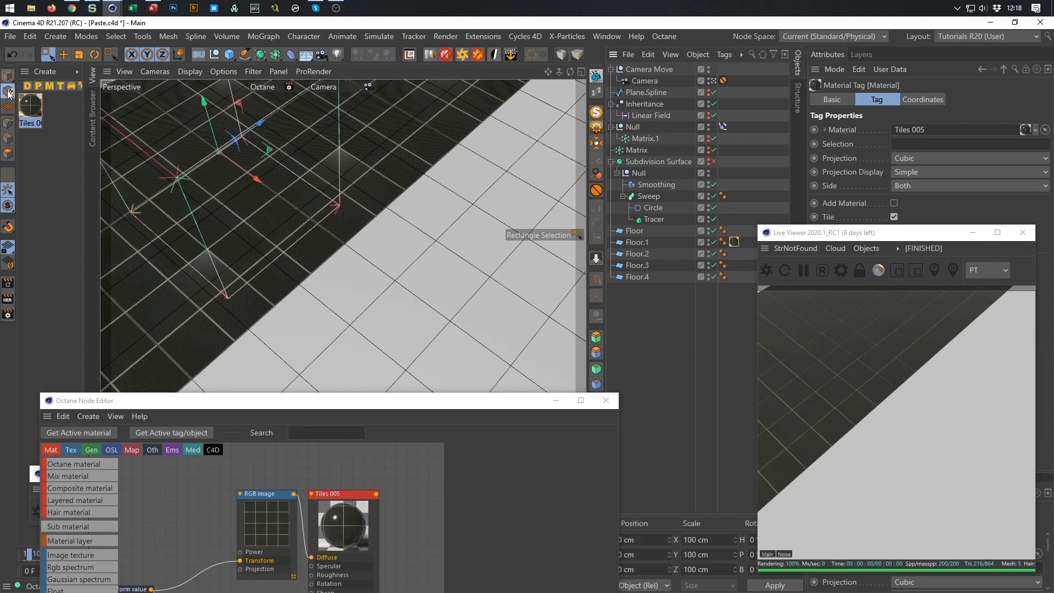
click(719, 540)
text(400)
key(Tab)
text(400)
key(Tab)
text(400)
key(Return)
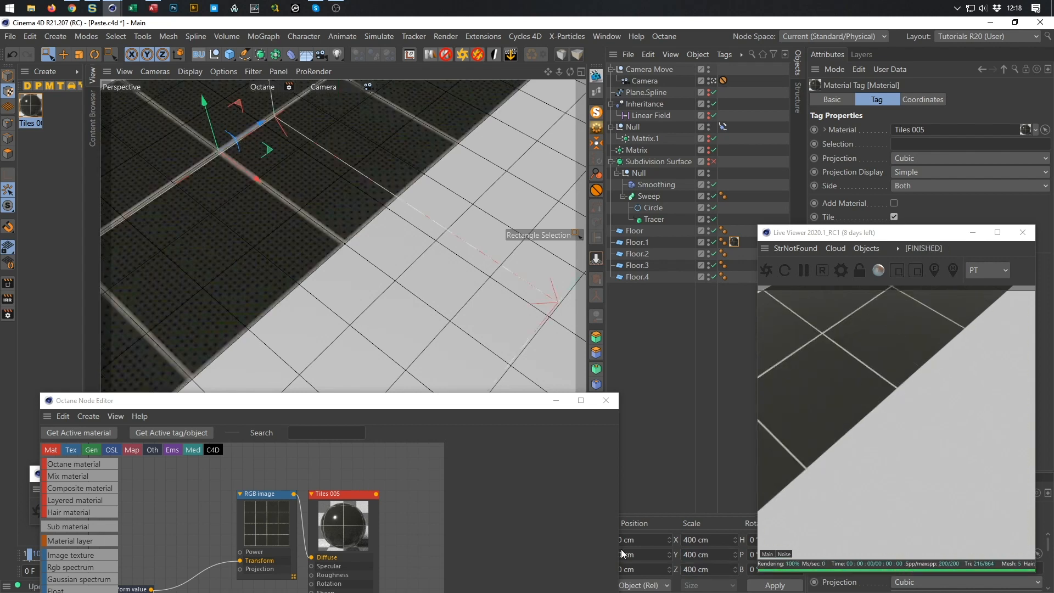
Reduce the Floor.1 texture projection scale to 200 cm on X, Y and Z
click(708, 540)
text(200)
key(Tab)
text(200)
key(Tab)
text(200)
key(Return)
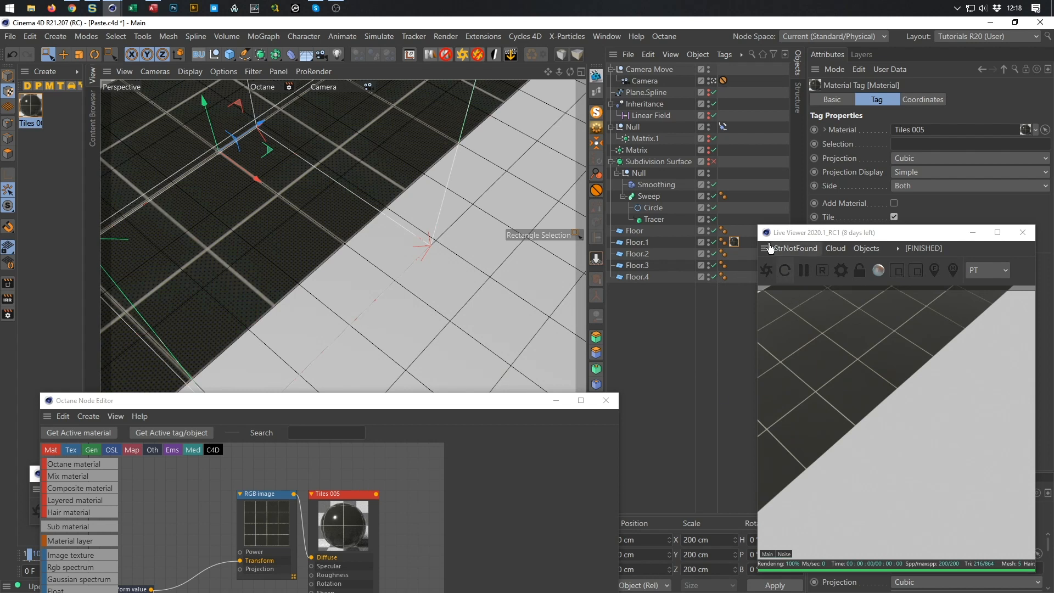
Copy the Floor.1 material tag to the other four floor planes and close the Octane Node Editor
drag(736, 242, 734, 276)
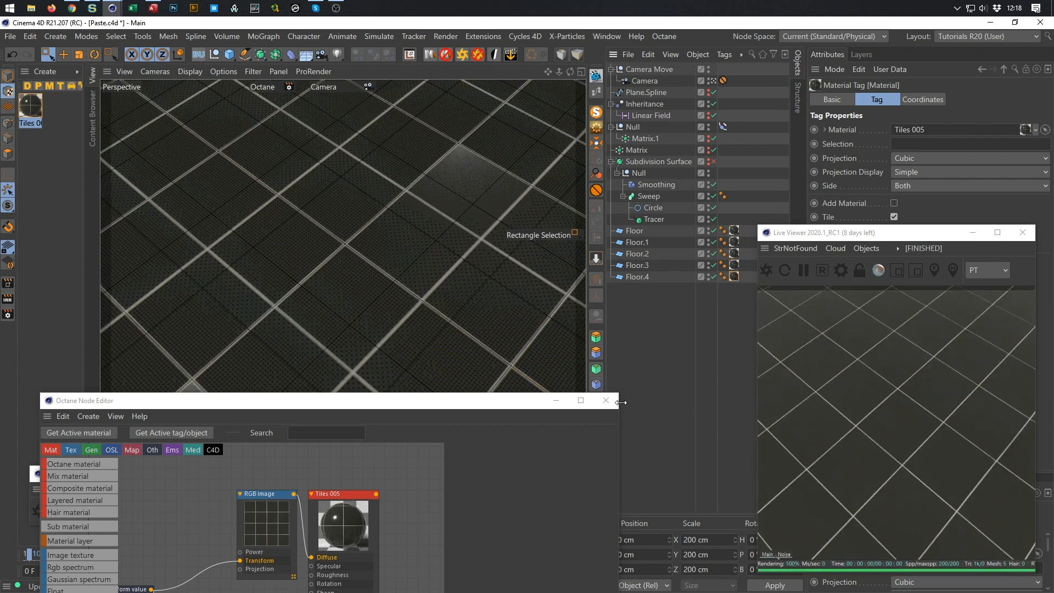
drag(473, 401, 481, 100)
click(613, 99)
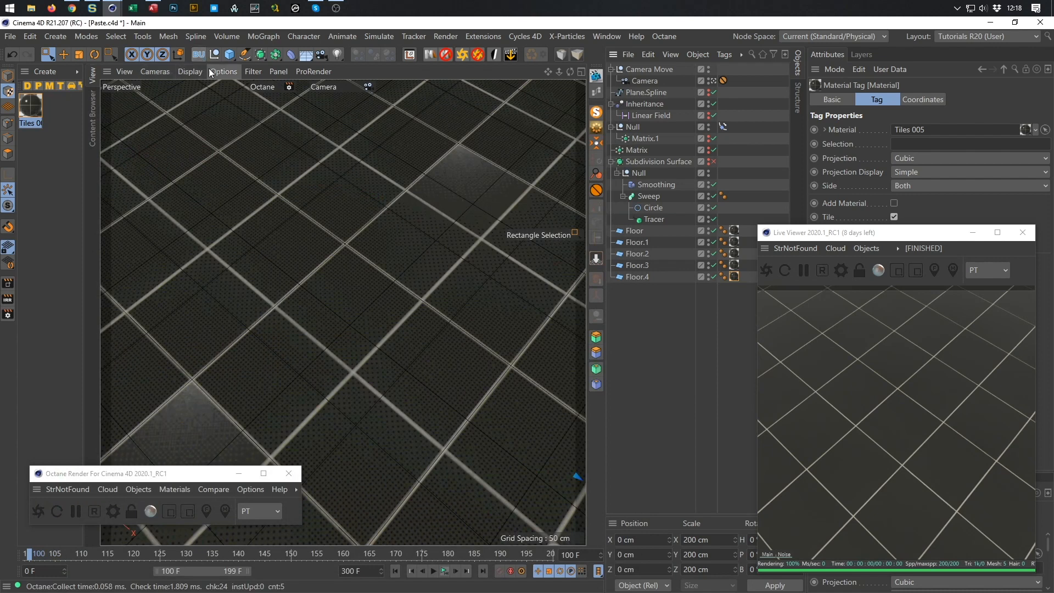
Set the render output's frame range to 100–199 in the Render Settings
click(8, 314)
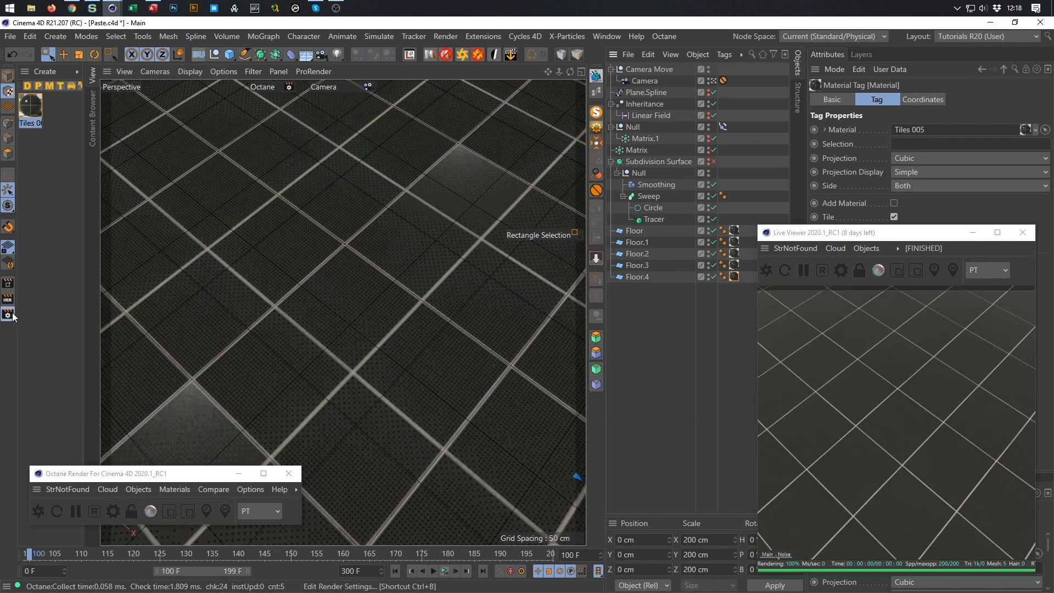
drag(263, 221, 310, 78)
drag(825, 112, 518, 165)
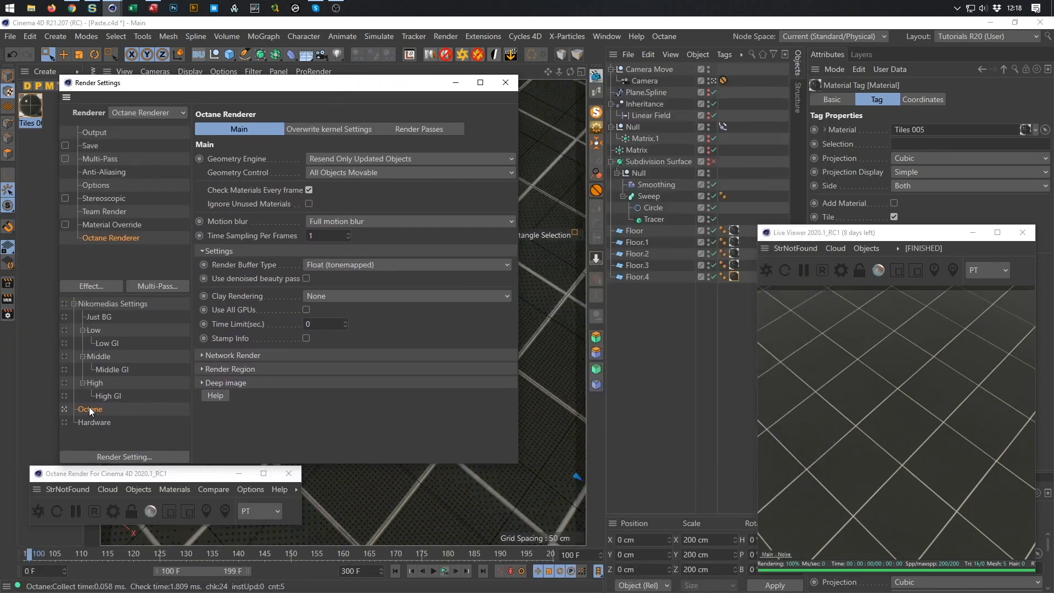
click(95, 132)
click(294, 309)
key(Tab)
text(199)
key(Return)
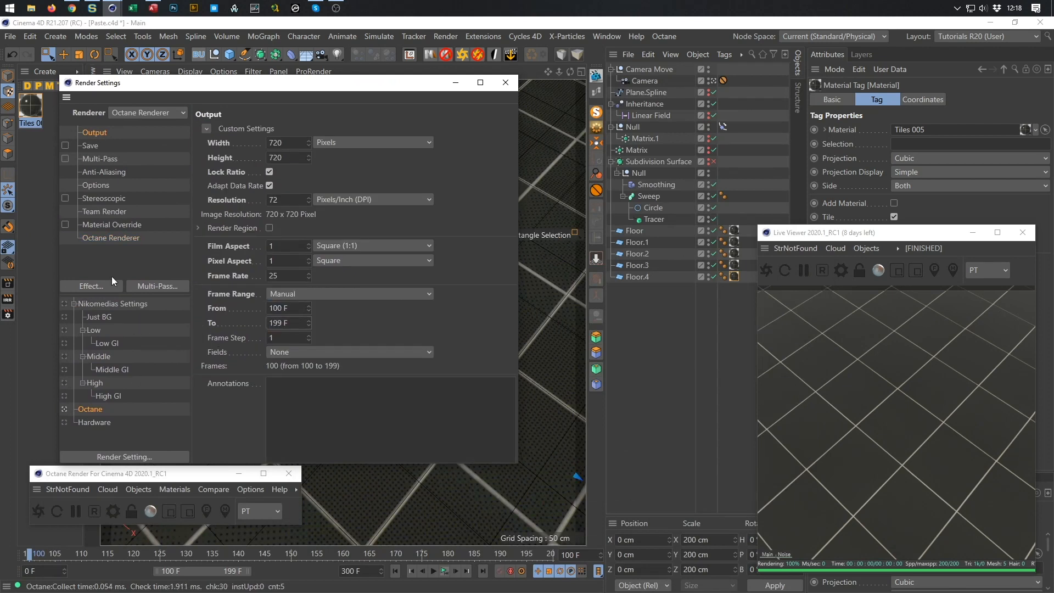
click(109, 239)
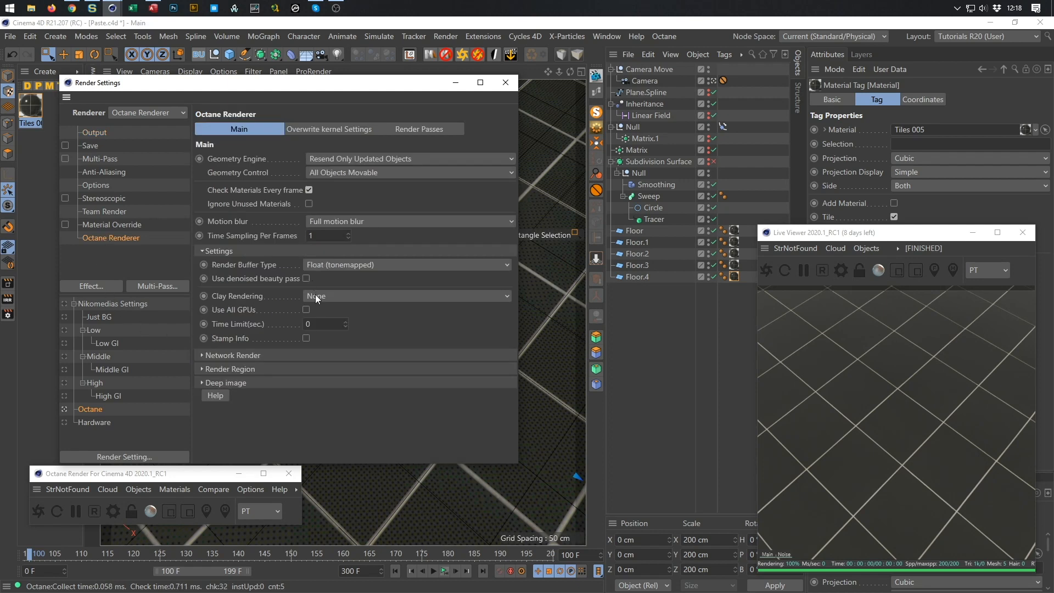
click(504, 82)
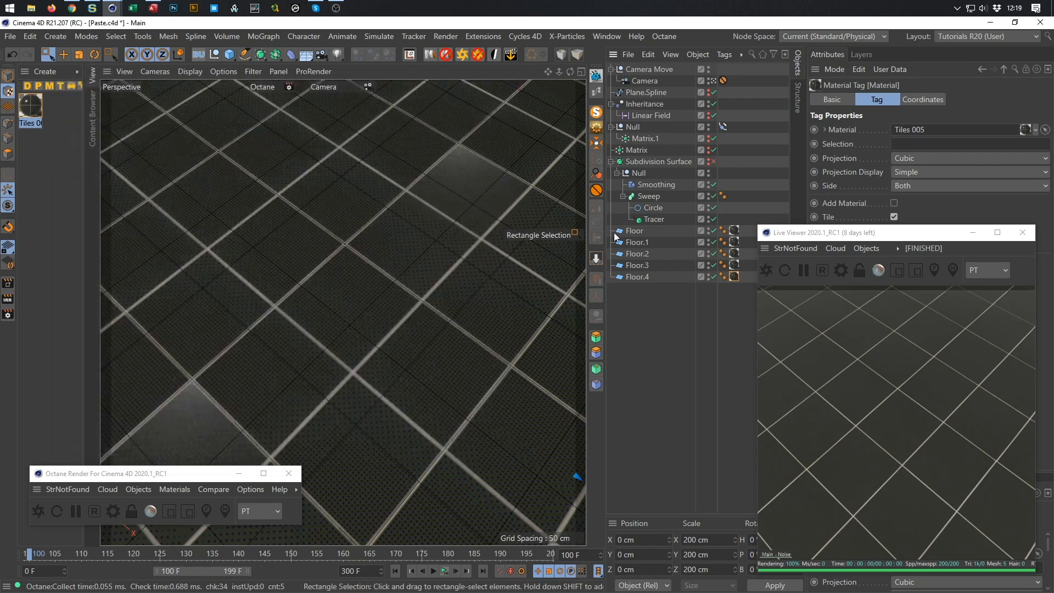
Set the Octane Pathtracing kernel's maximum samples to 50 and save the scene
click(840, 270)
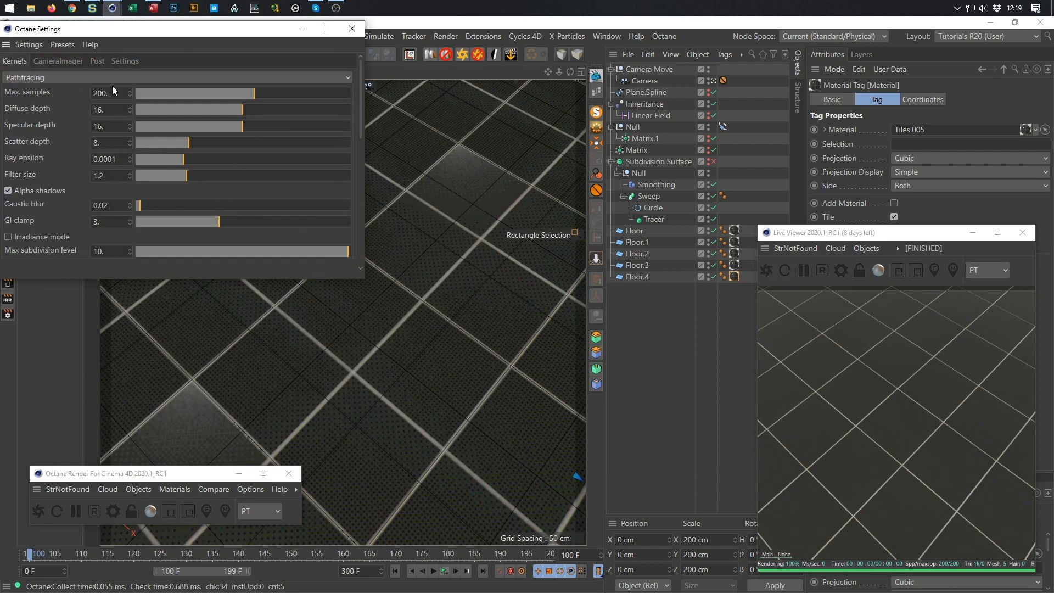
double_click(112, 94)
text(50)
key(Return)
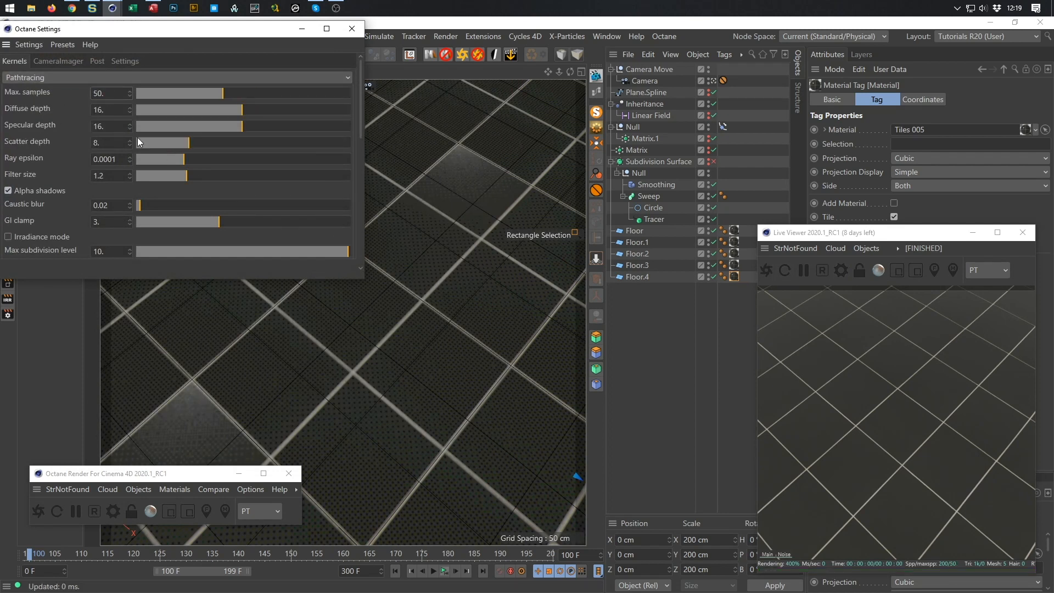
click(351, 28)
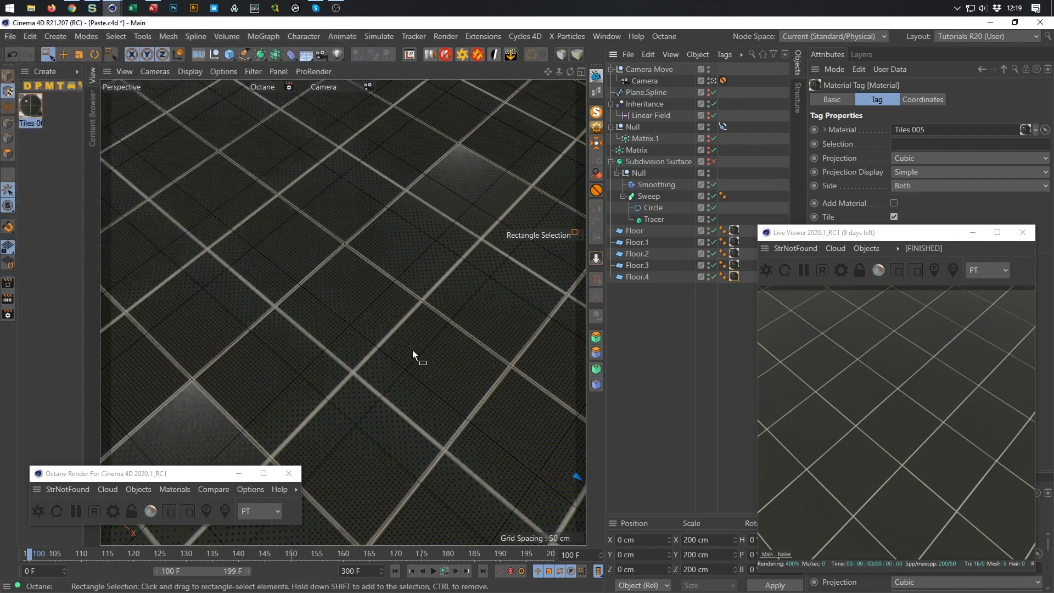
key(ctrl+s)
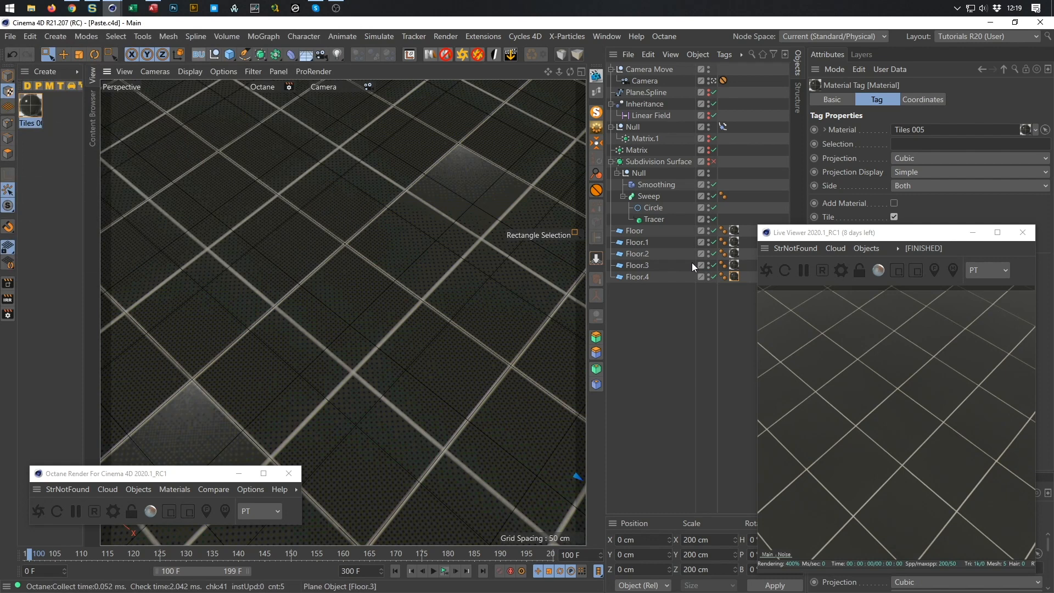
Render the animation to the Picture Viewer without an output file and play back the rendered frames
key(shift+r)
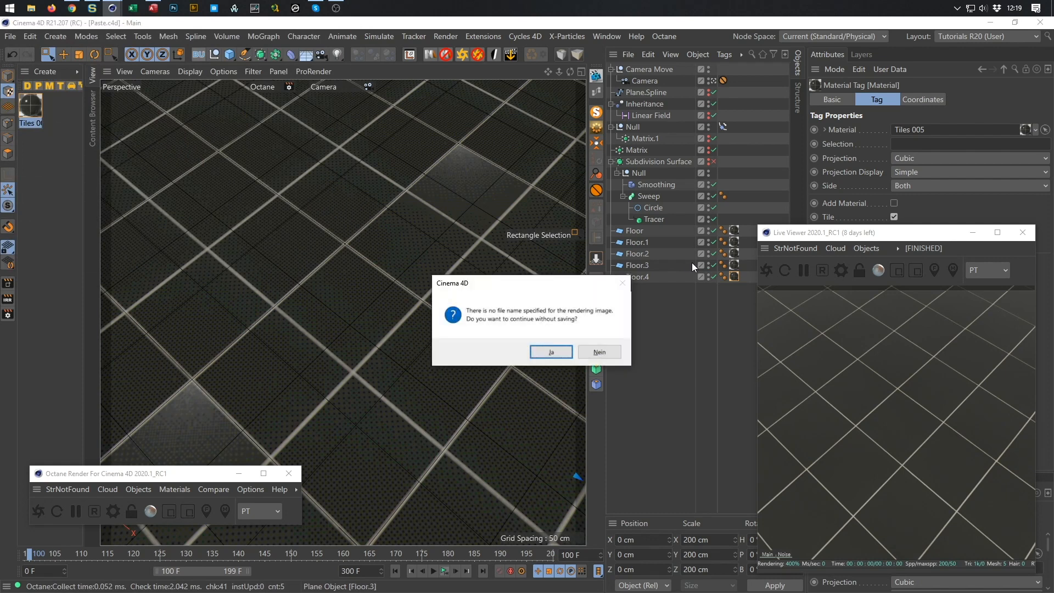
key(Return)
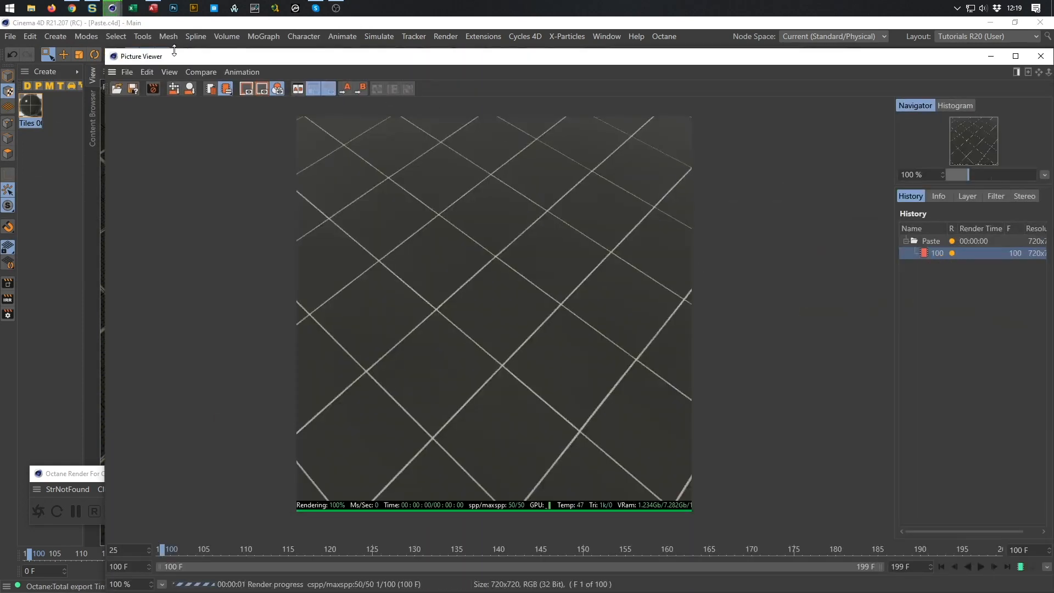
drag(106, 51, 449, 77)
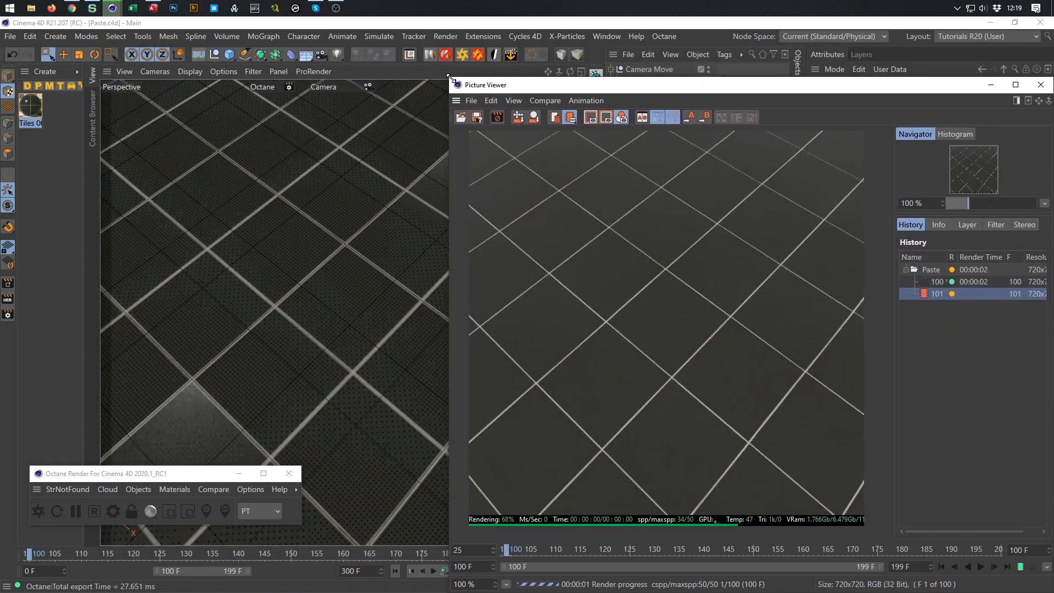
drag(589, 87, 582, 67)
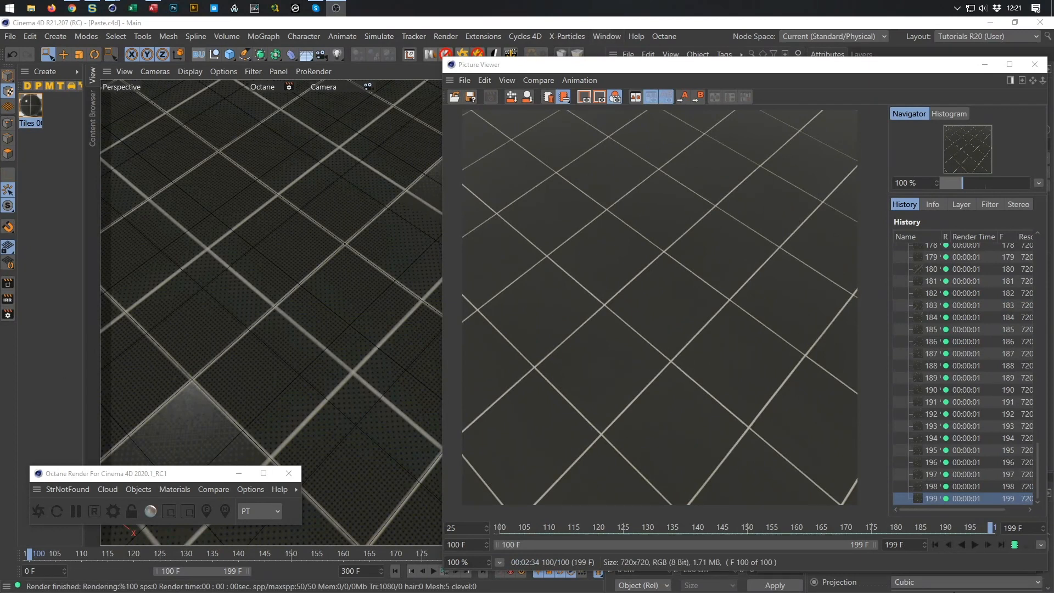
click(974, 543)
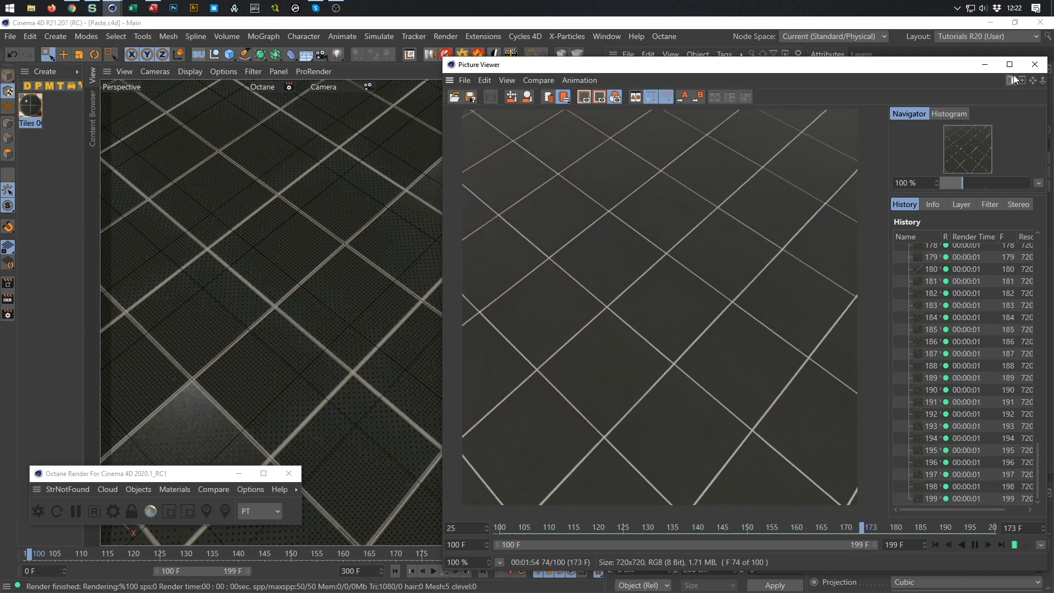
click(1034, 64)
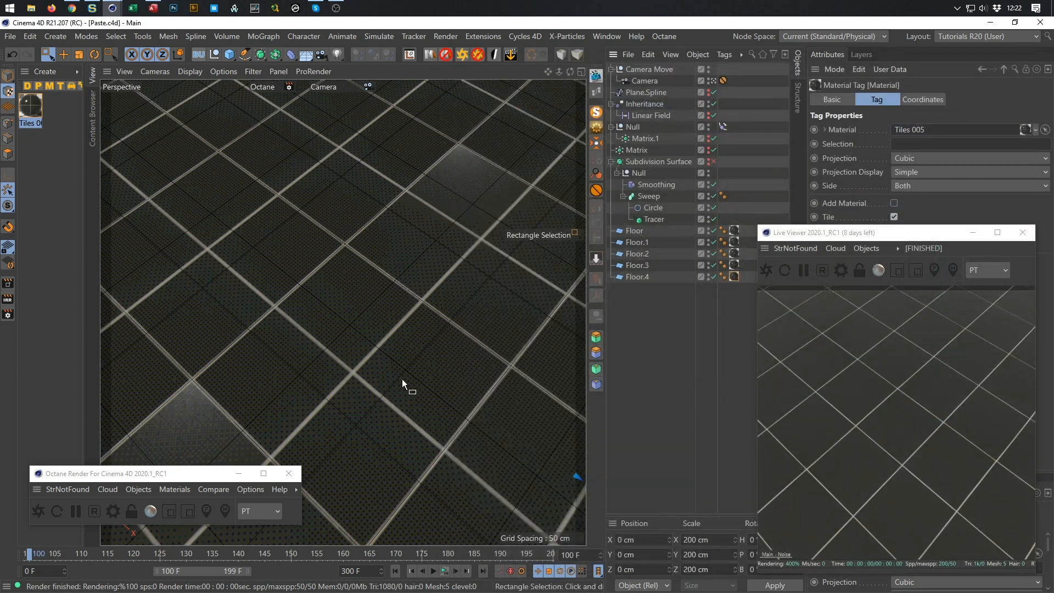
Set the Displacement node's height in the Tiles 005 material to 5 cm in the Octane Node Editor
click(30, 105)
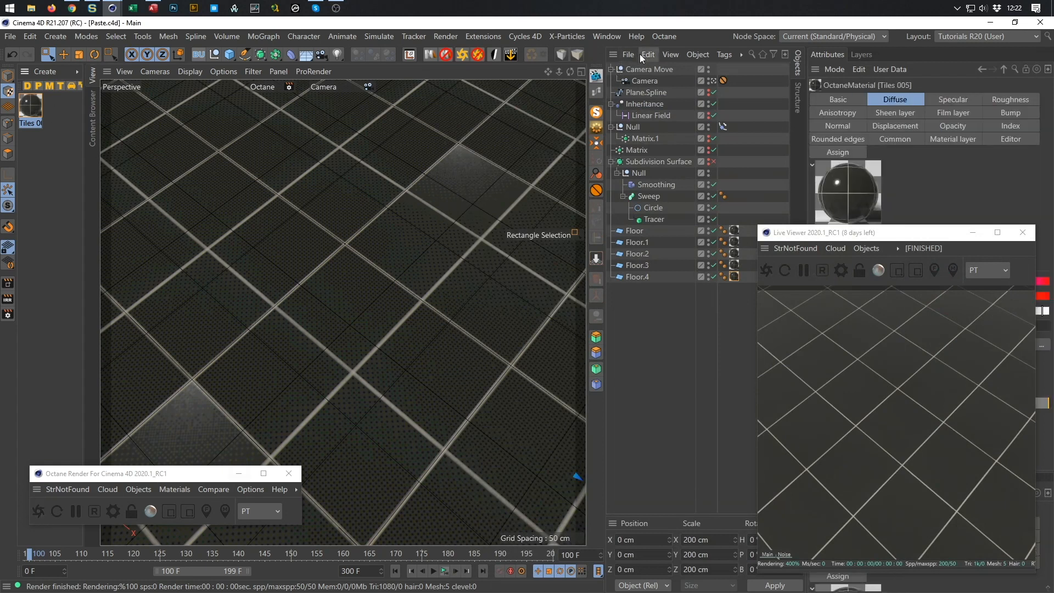
click(596, 102)
drag(480, 184, 359, 67)
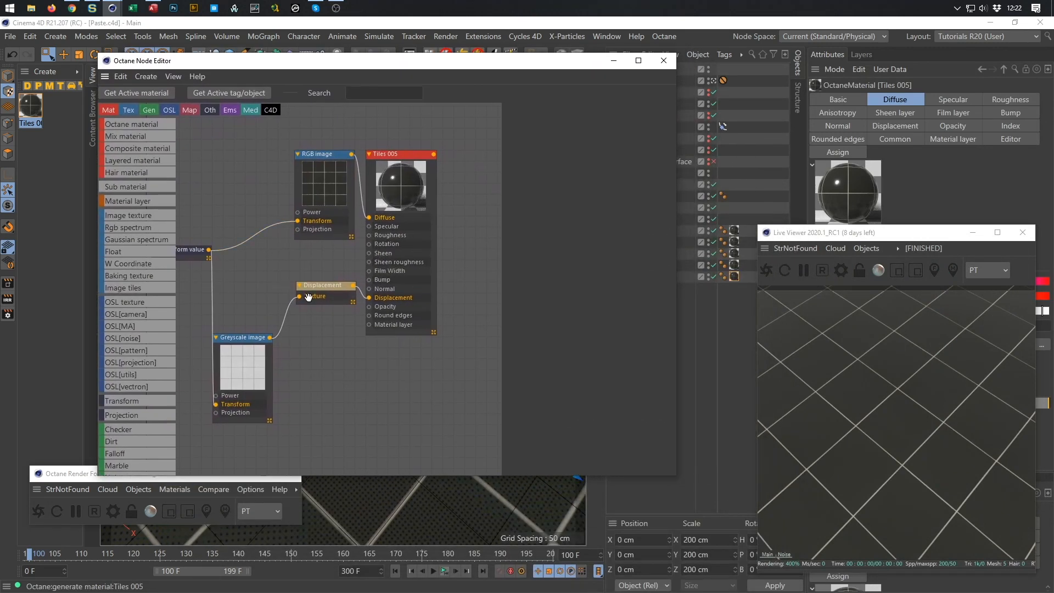
mouse_move(322, 294)
mouse_down()
mouse_move(329, 297)
mouse_move(319, 300)
mouse_up()
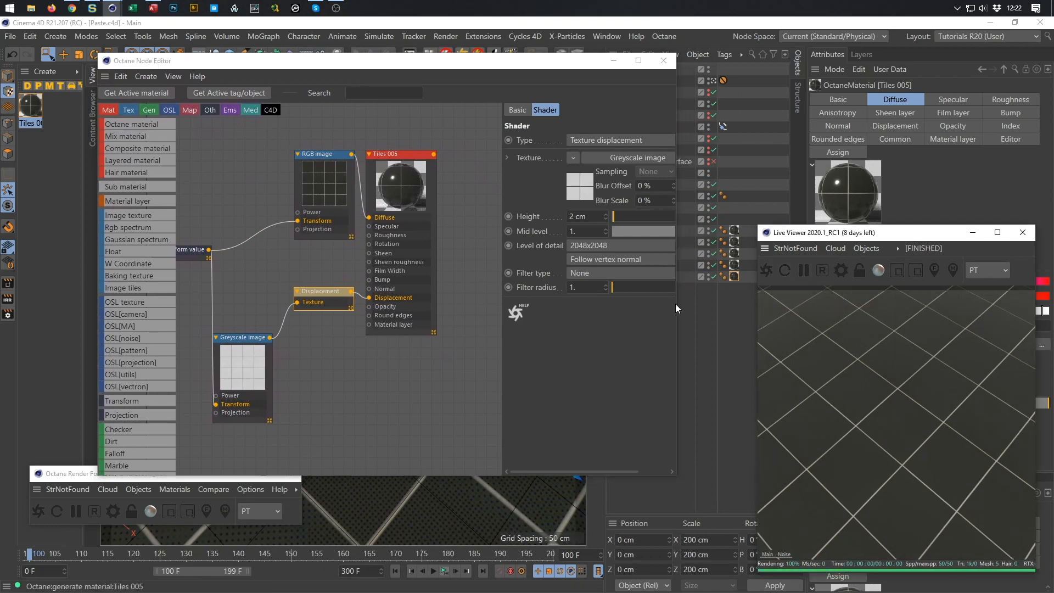
click(592, 217)
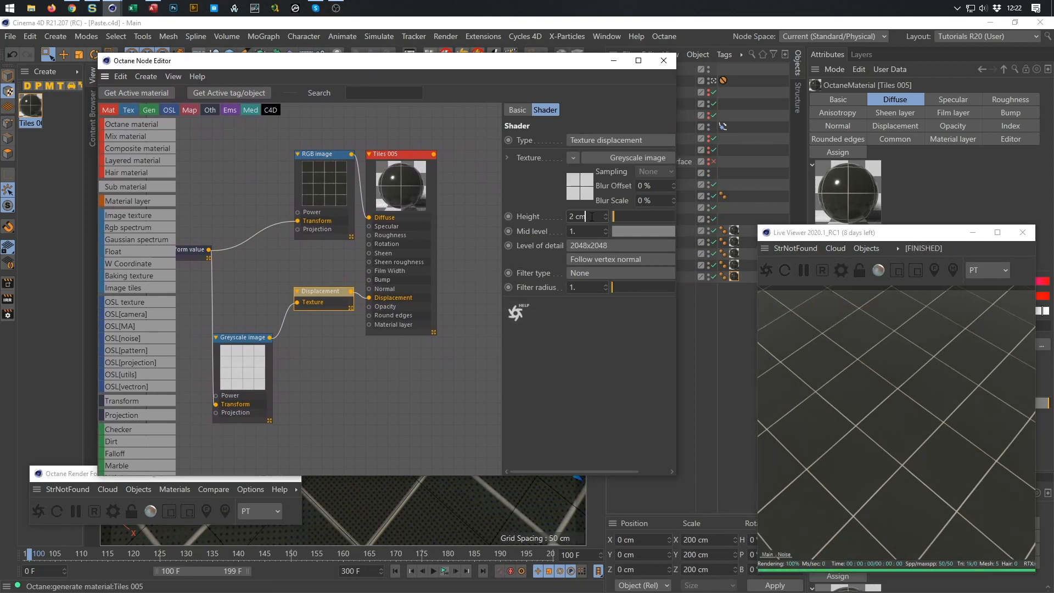
key(ctrl+a)
text(5)
key(Return)
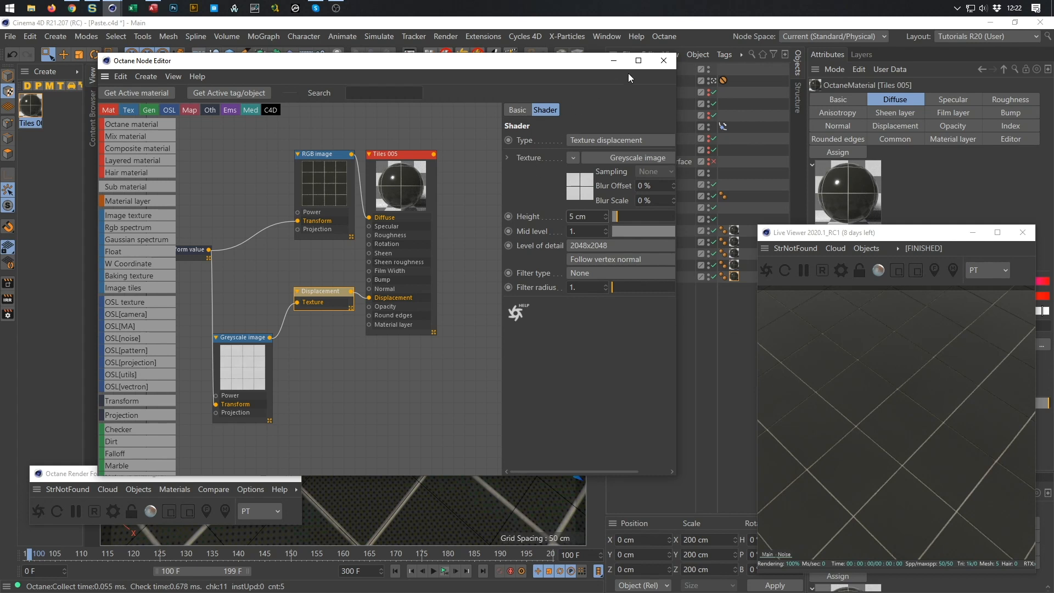
click(659, 63)
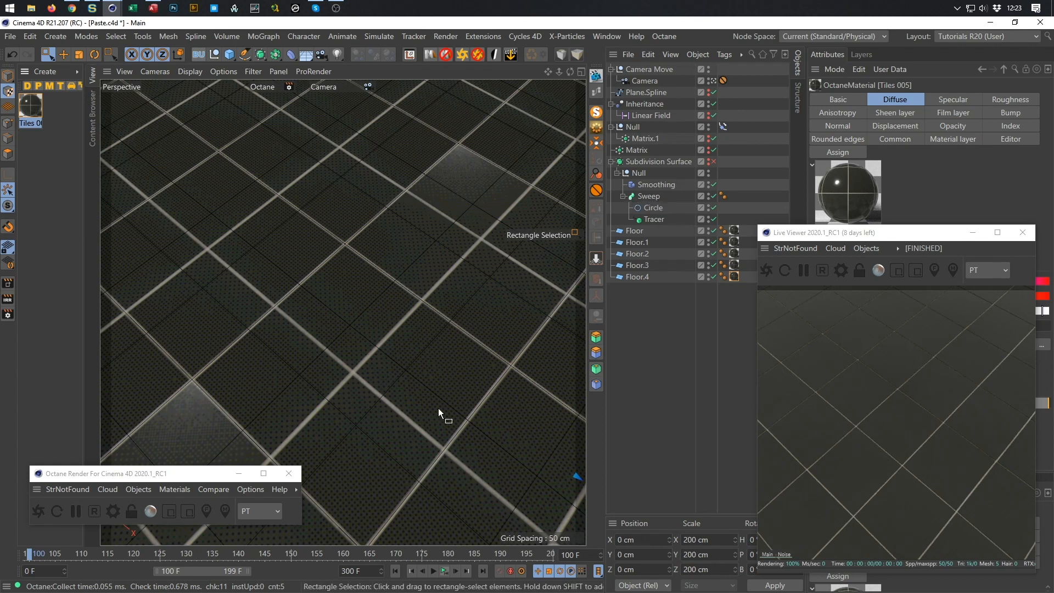
Create an Octane Specular material and open it in the Octane Node Editor
click(174, 489)
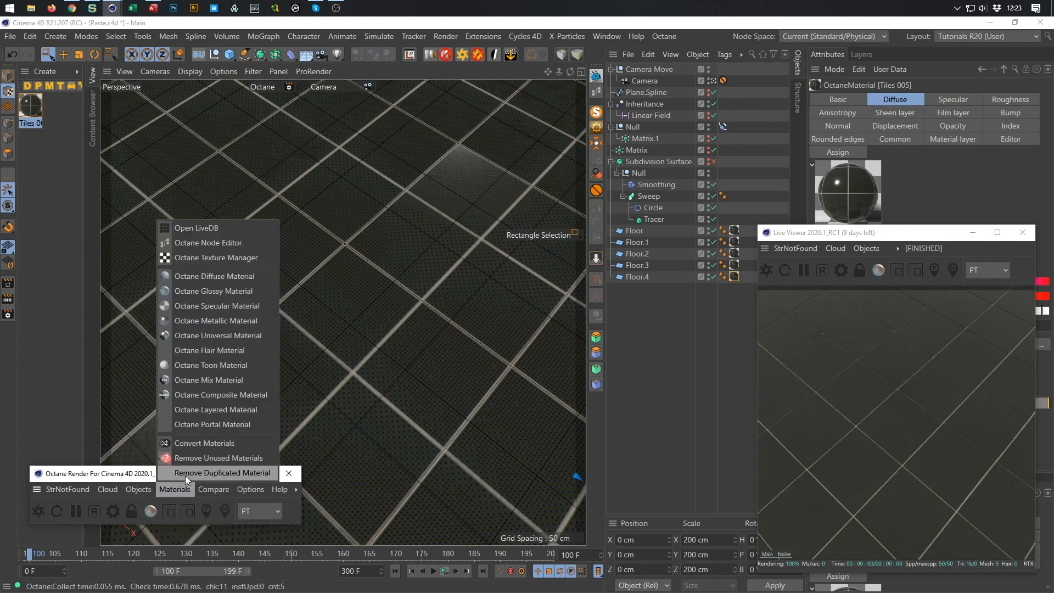
click(216, 305)
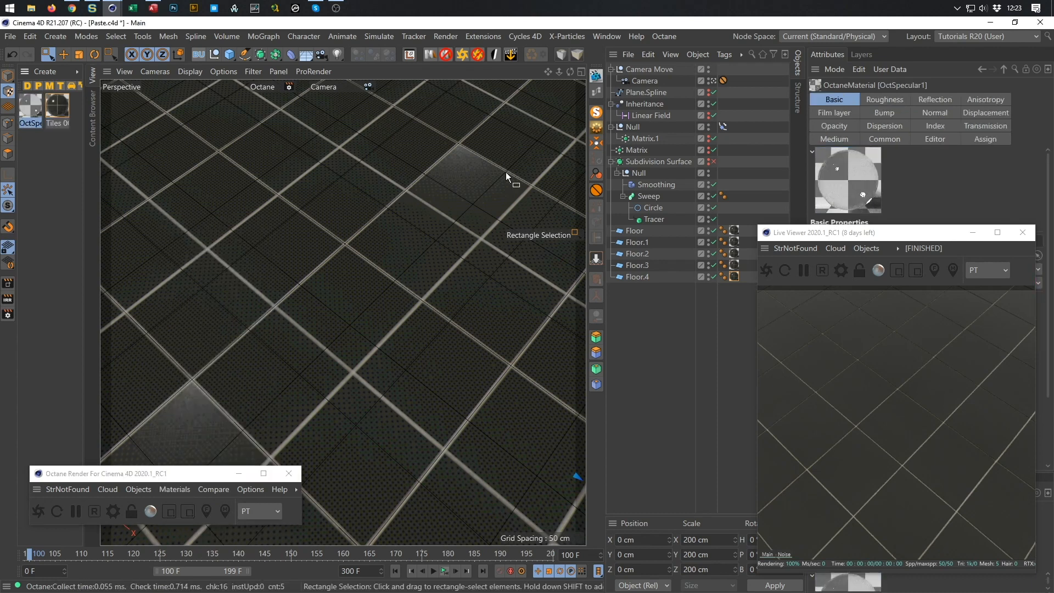
click(594, 92)
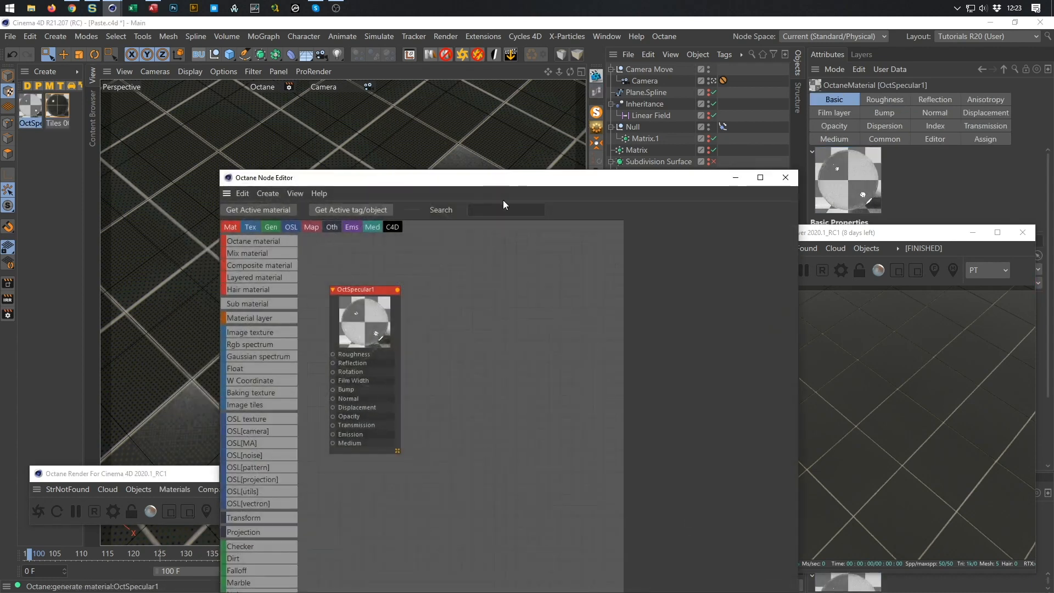
drag(470, 181, 340, 81)
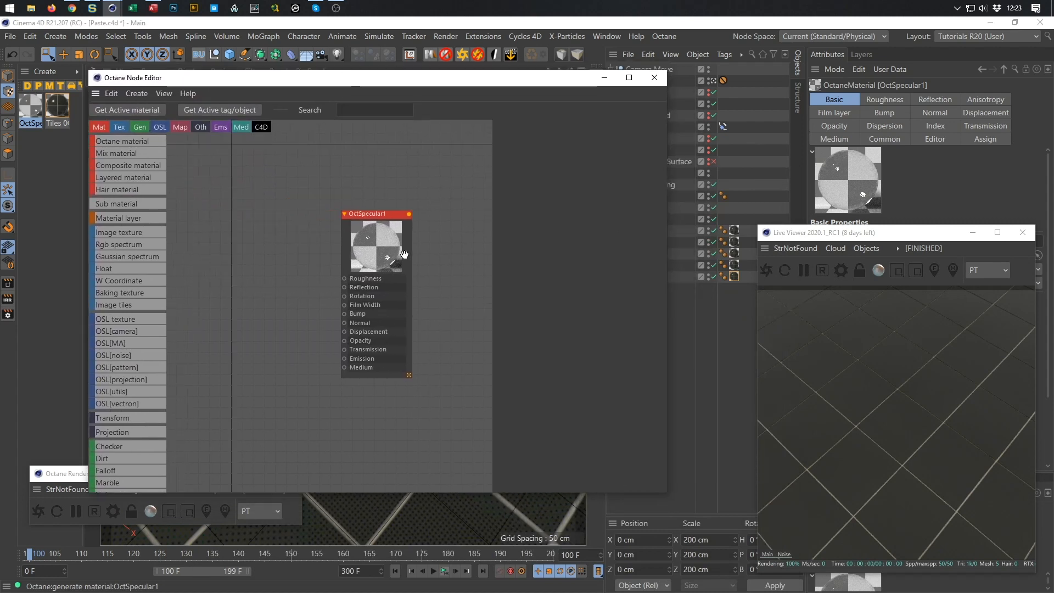
drag(438, 262, 352, 215)
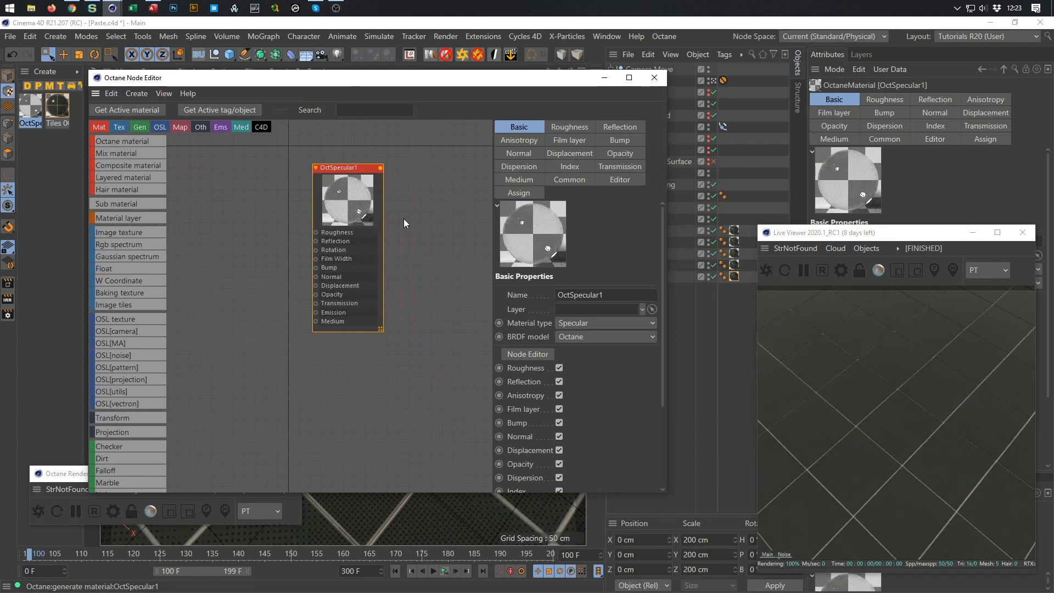
Set the specular material's BRDF model to GGX, keeping the Specular material type
click(573, 338)
click(572, 373)
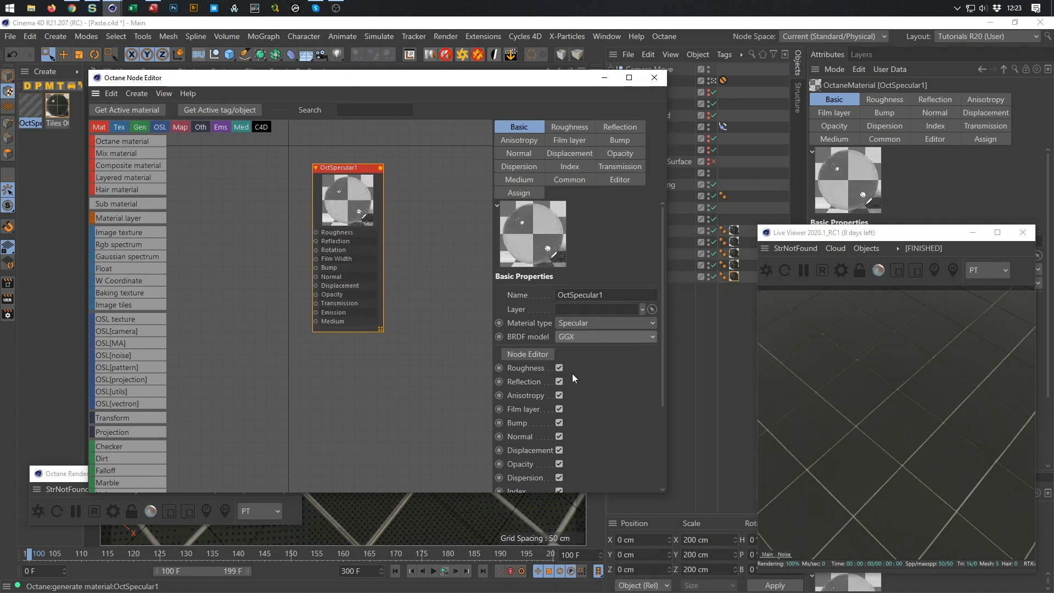
click(572, 322)
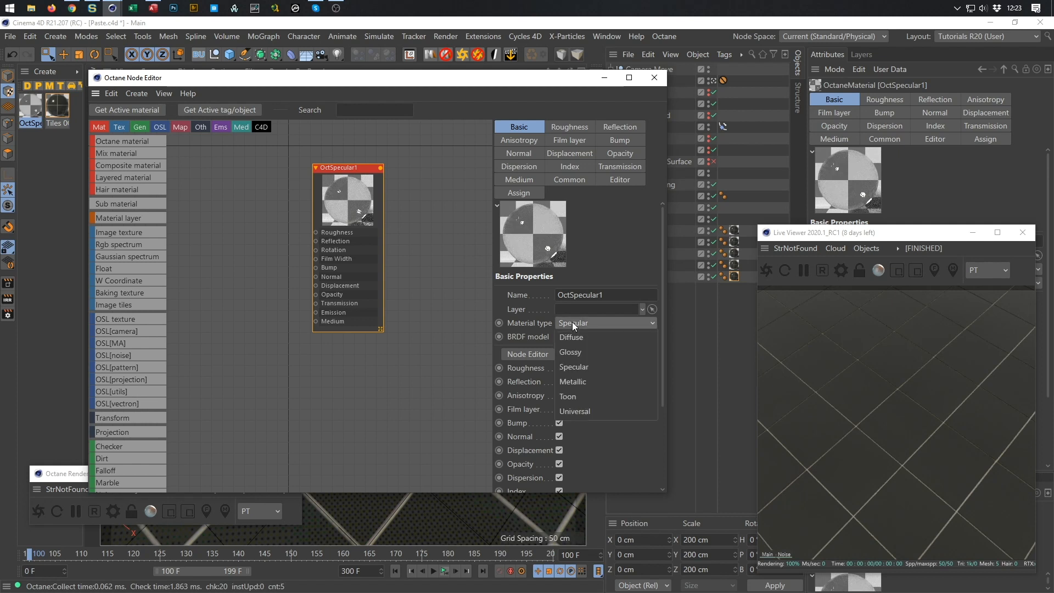
click(590, 434)
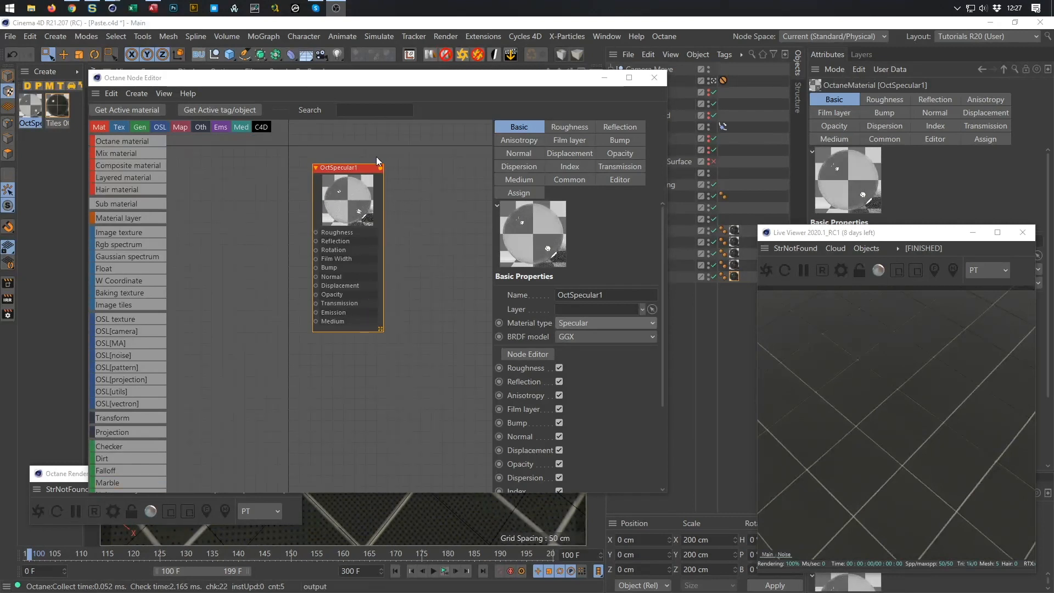
drag(347, 170, 368, 172)
drag(422, 83, 427, 67)
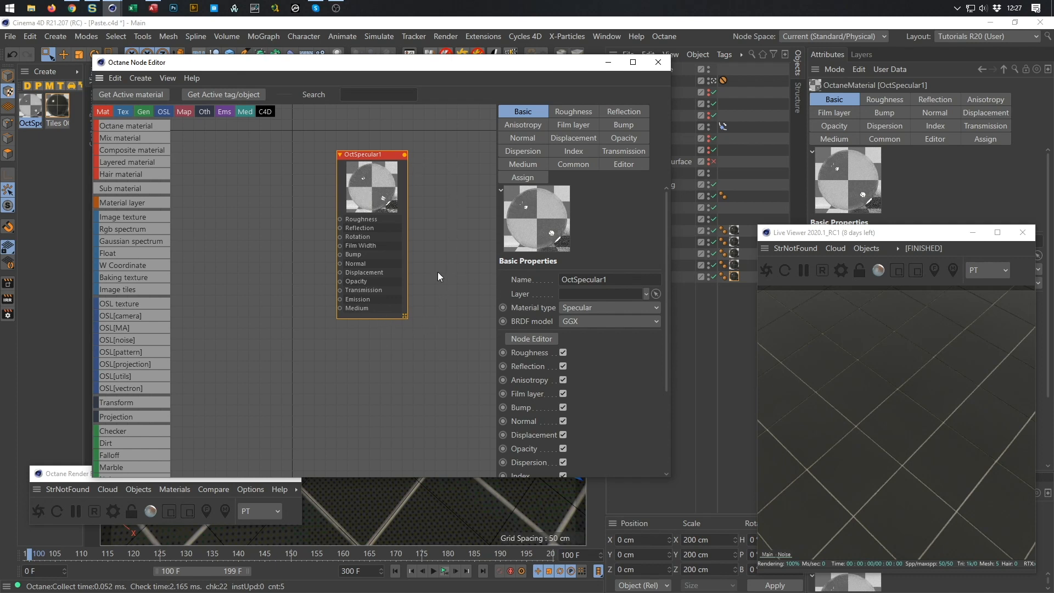
Add a Cinema 4D Gradient shader node and connect it to the specular material's Transmission input
scroll(123, 308, down, 10)
scroll(124, 308, down, 10)
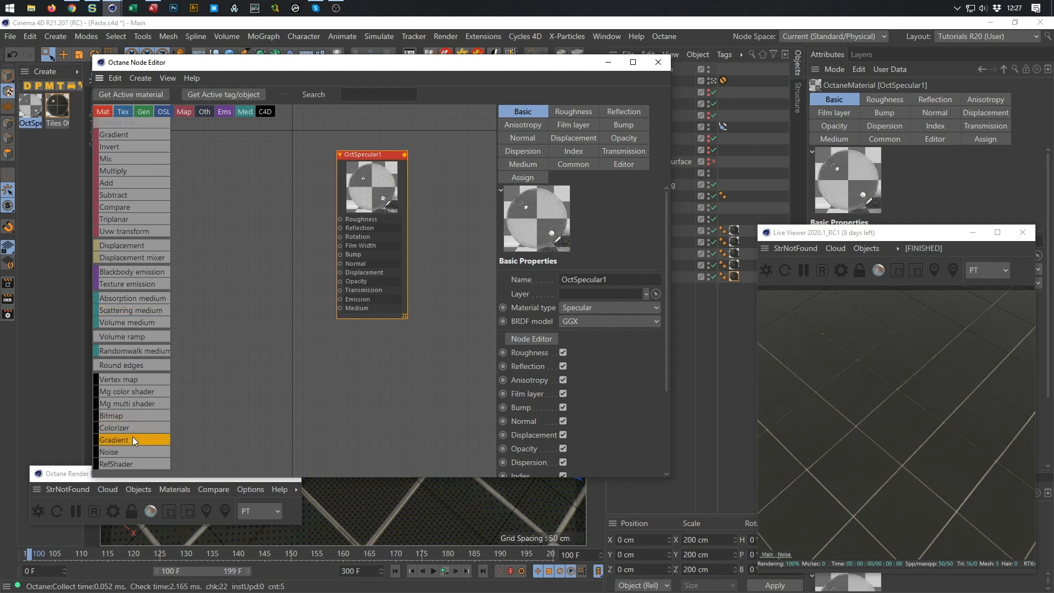
drag(133, 436, 172, 430)
drag(239, 255, 339, 289)
drag(235, 250, 229, 272)
Load the black-and-white stripe preset with Step interpolation into the Gradient node and widen the Node Editor
click(548, 208)
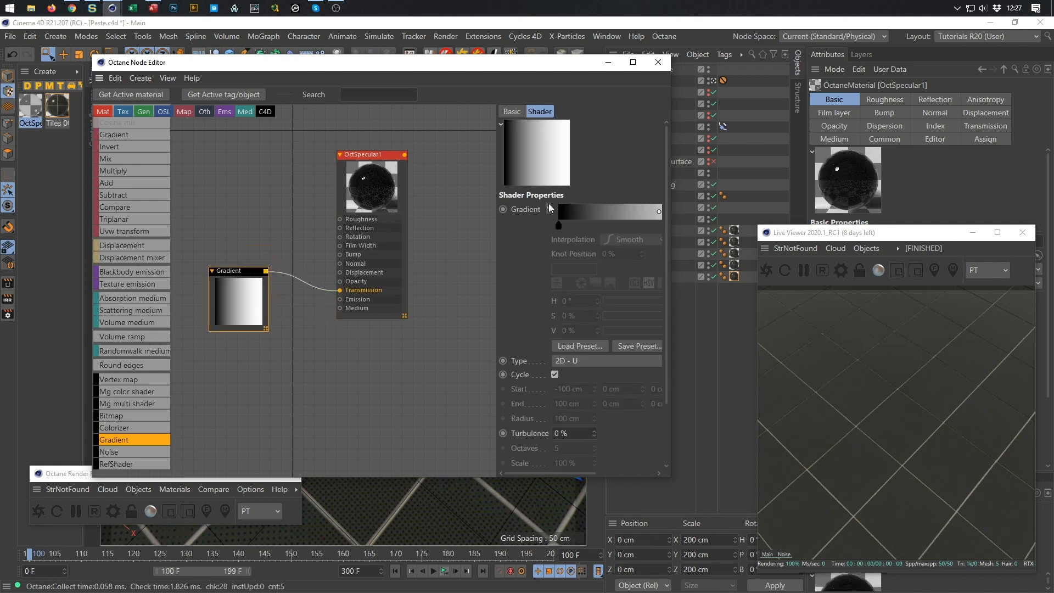
click(574, 344)
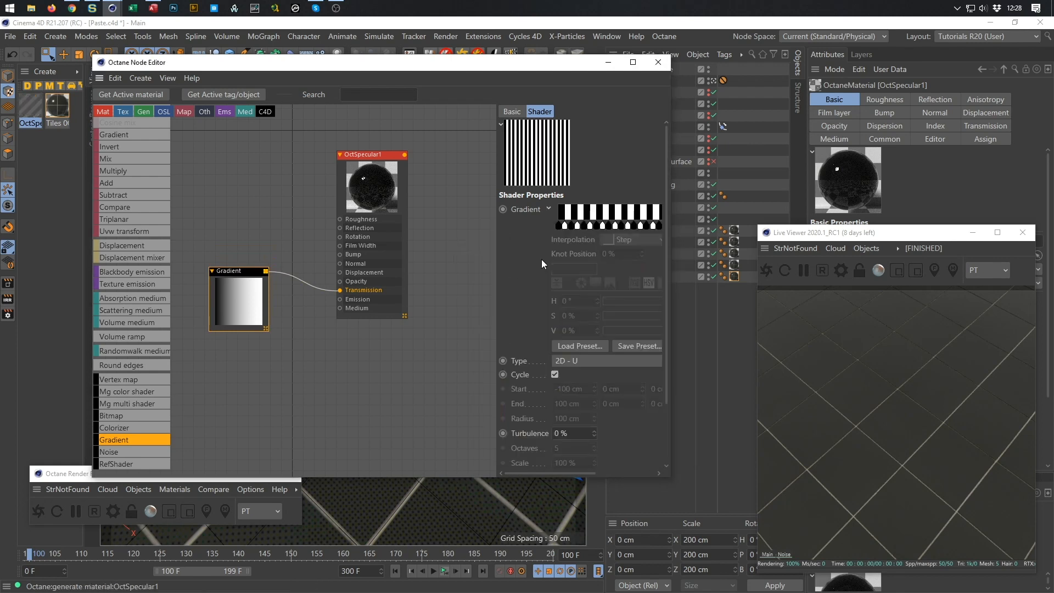
click(541, 258)
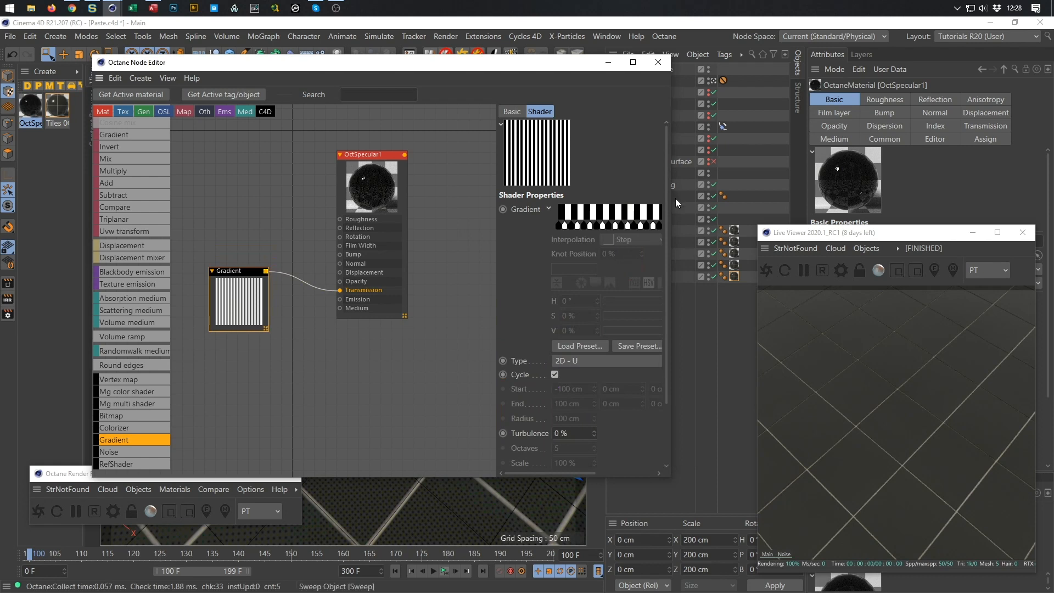
drag(669, 204, 717, 203)
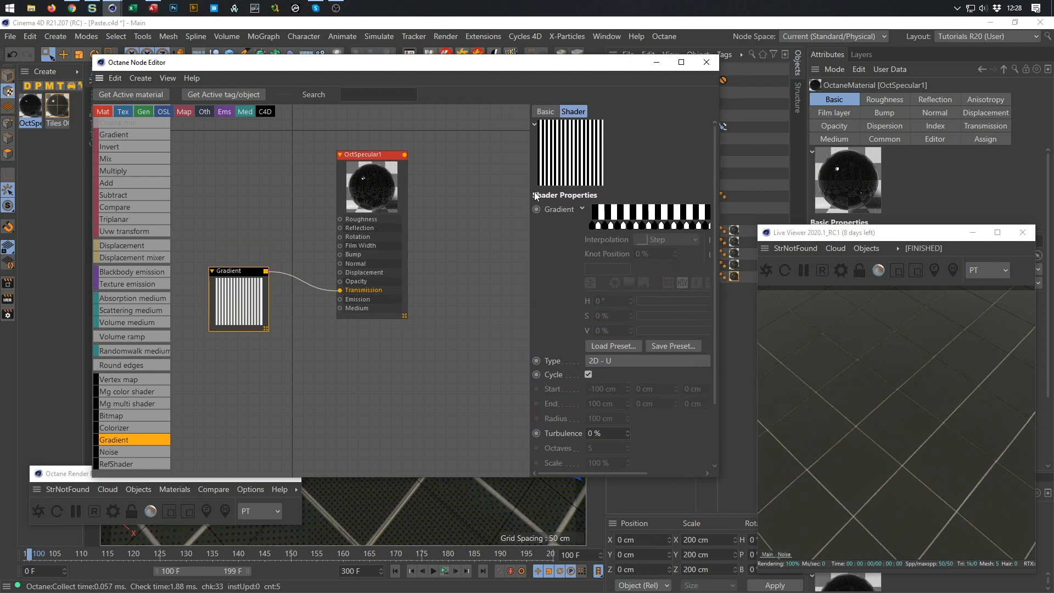
Widen the node parameter area and reset the Gradient shader's colour ramp to its default
drag(529, 192, 427, 207)
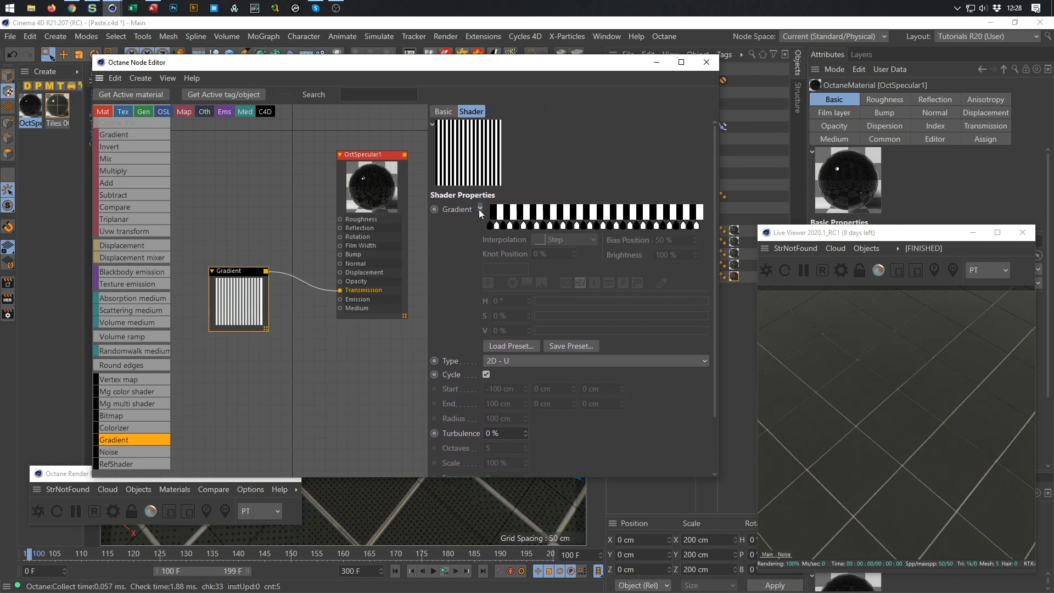
right_click(460, 212)
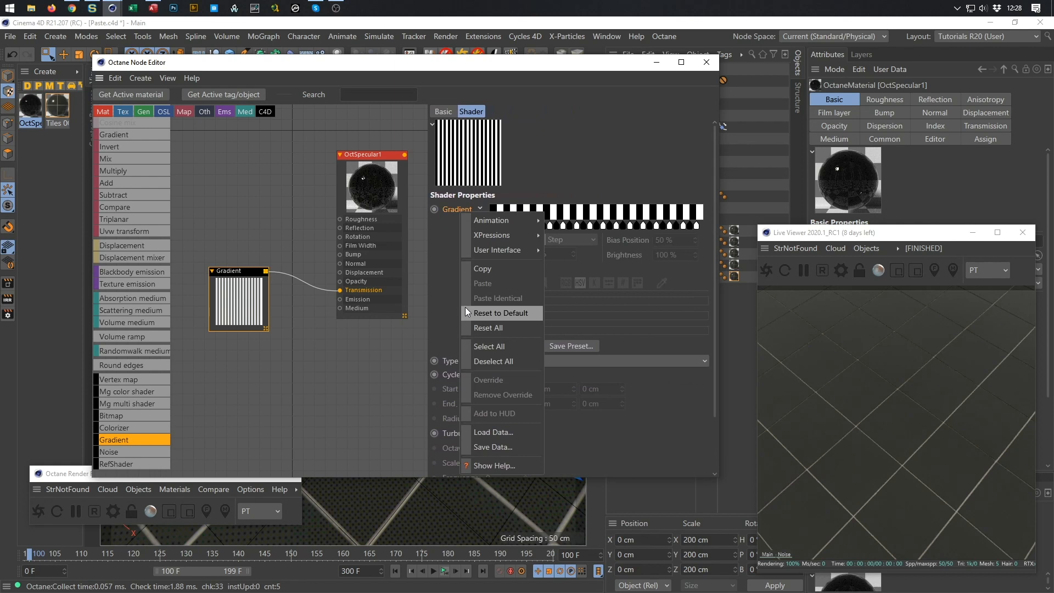
click(493, 317)
right_click(452, 208)
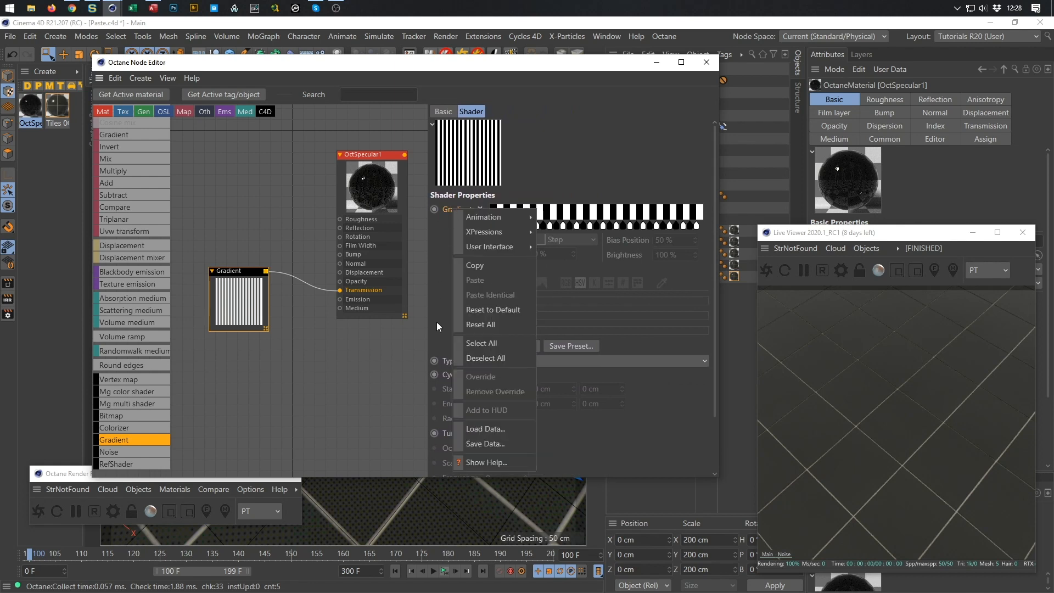
click(474, 311)
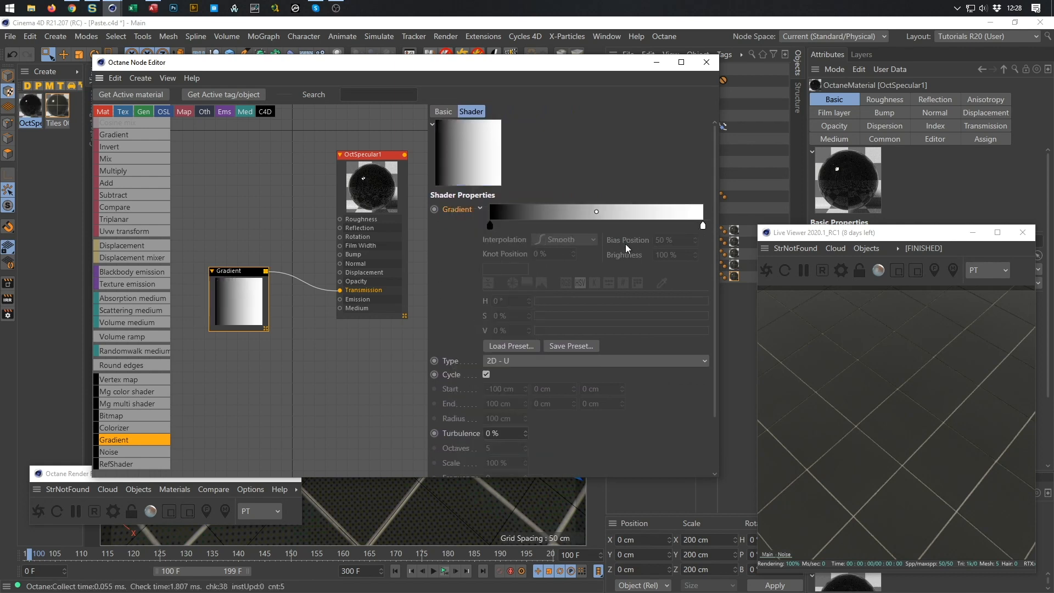
Set the Gradient's white knot position to 50% and change both knots to Step interpolation
drag(702, 225, 596, 234)
double_click(539, 253)
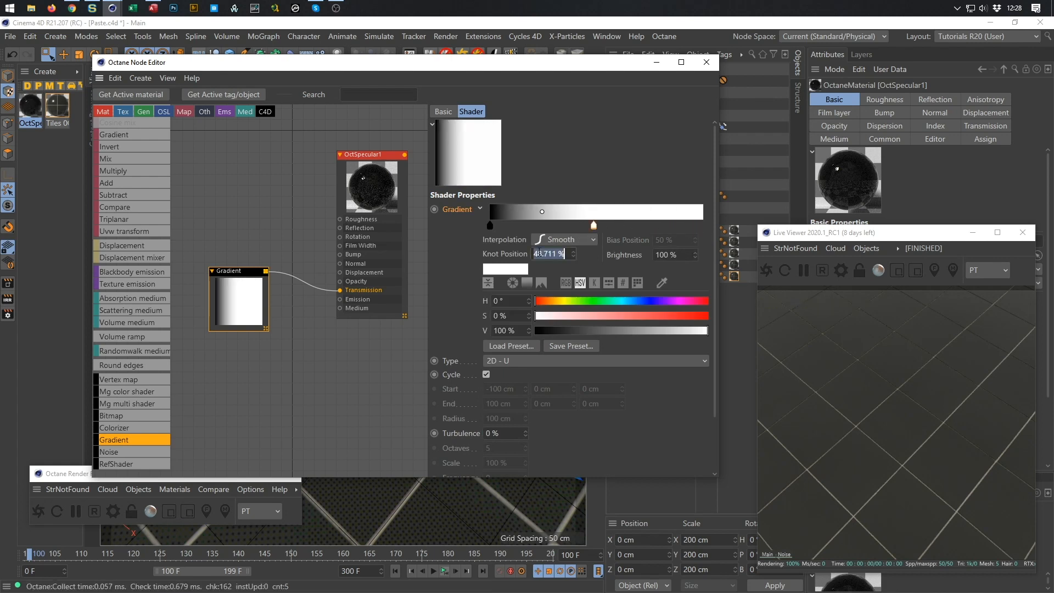
text(50)
key(Return)
drag(613, 214, 464, 266)
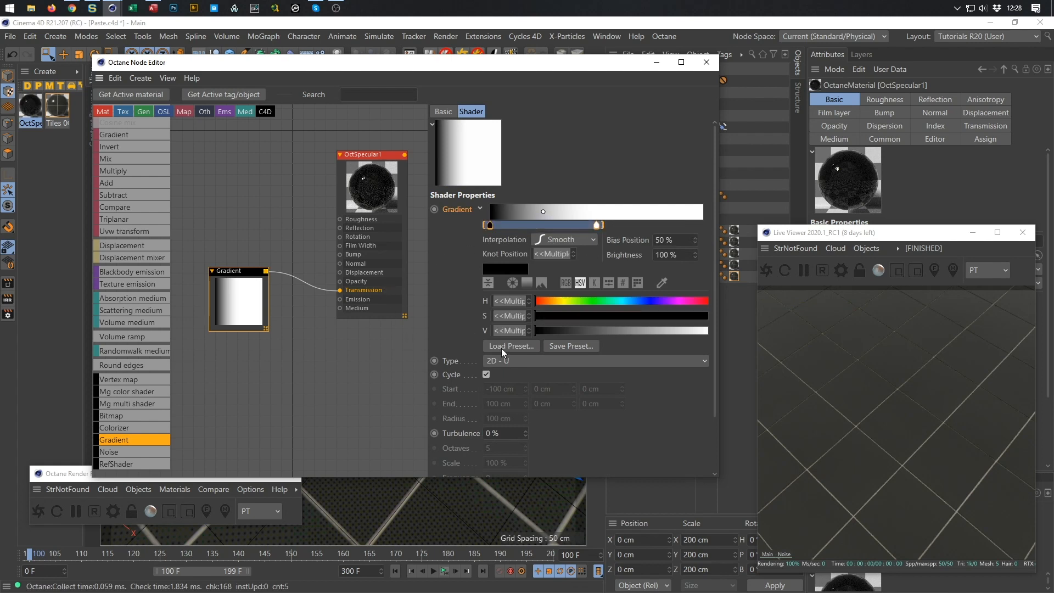
click(584, 240)
click(561, 317)
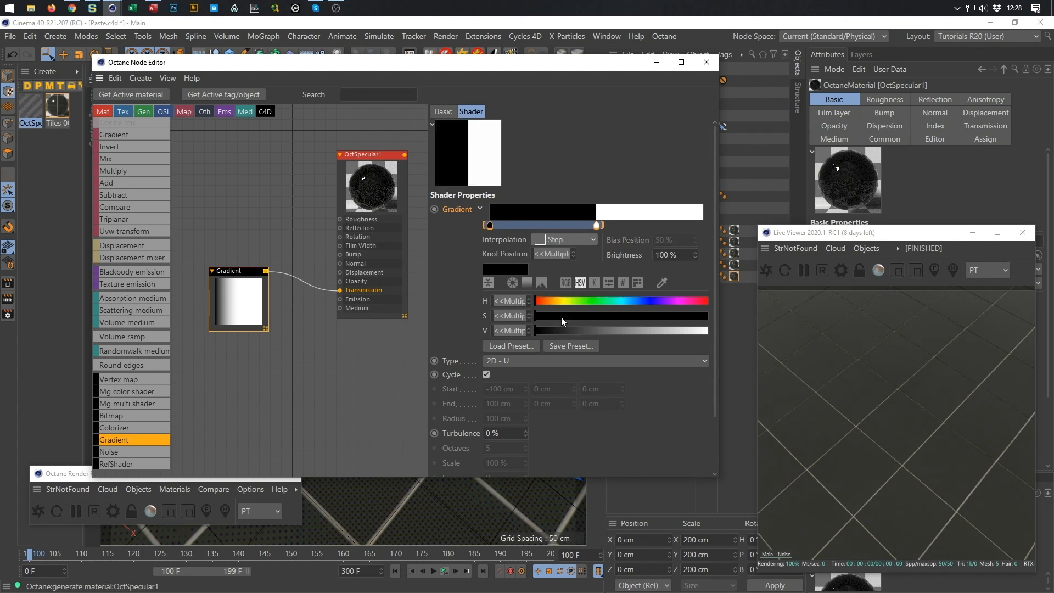
Double the Gradient's knots four times to build a dense black-and-white stripe pattern
click(489, 220)
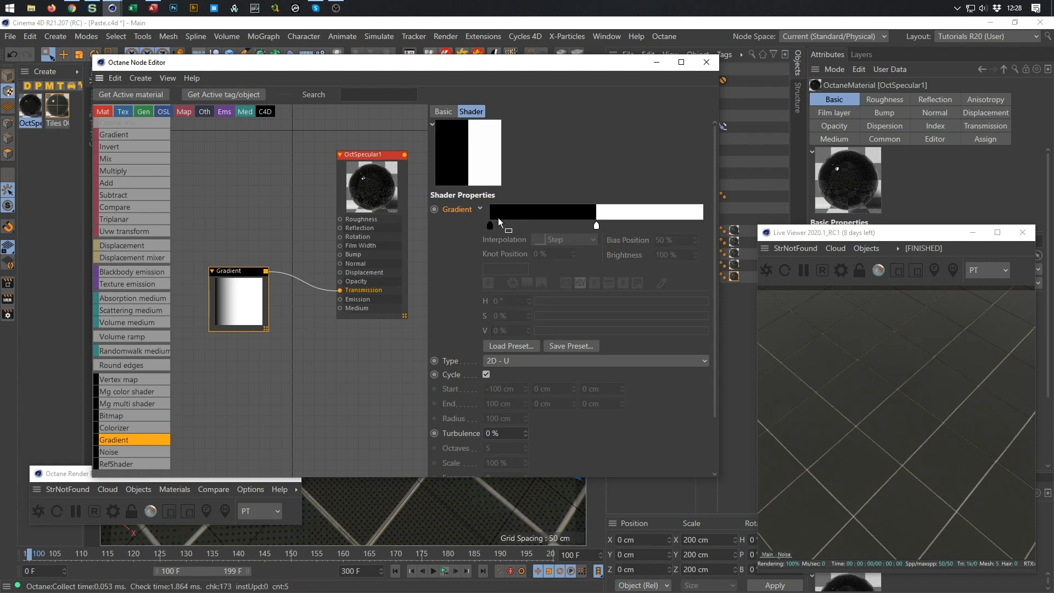
right_click(589, 216)
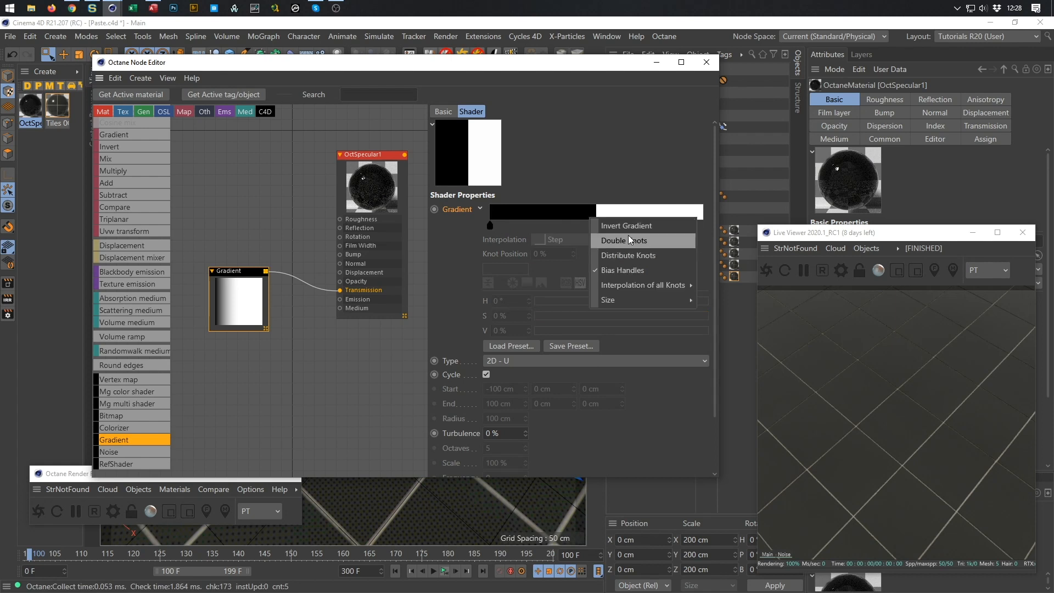
click(628, 235)
right_click(587, 218)
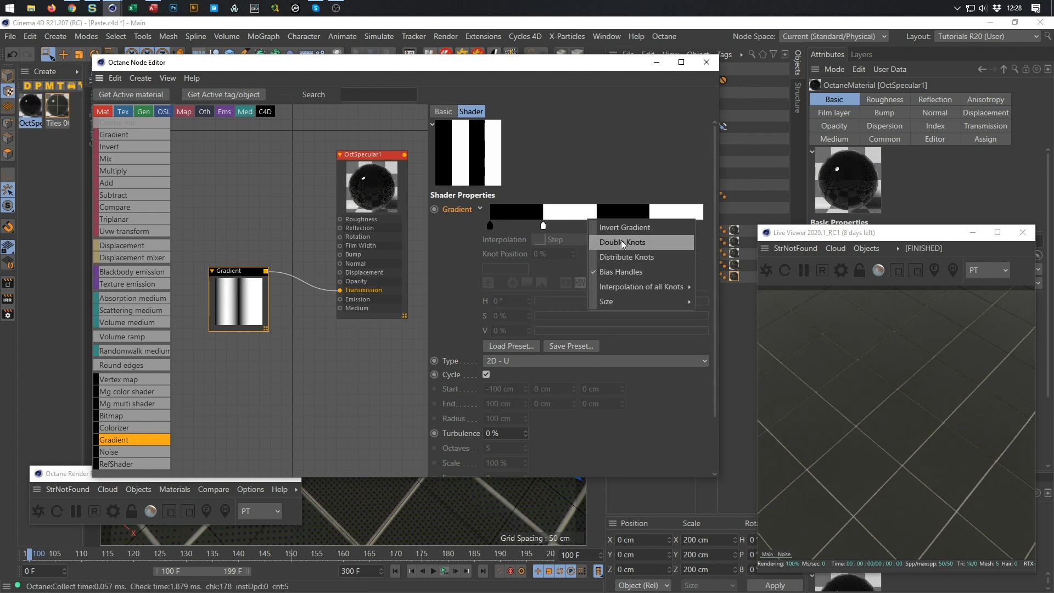
click(620, 241)
right_click(594, 219)
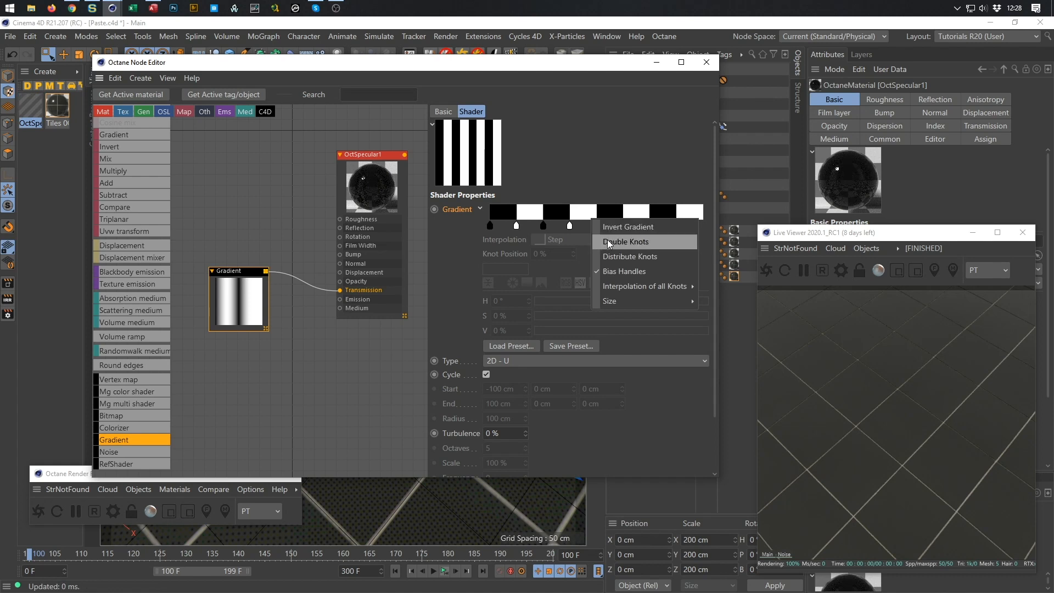
click(620, 242)
right_click(593, 215)
click(619, 239)
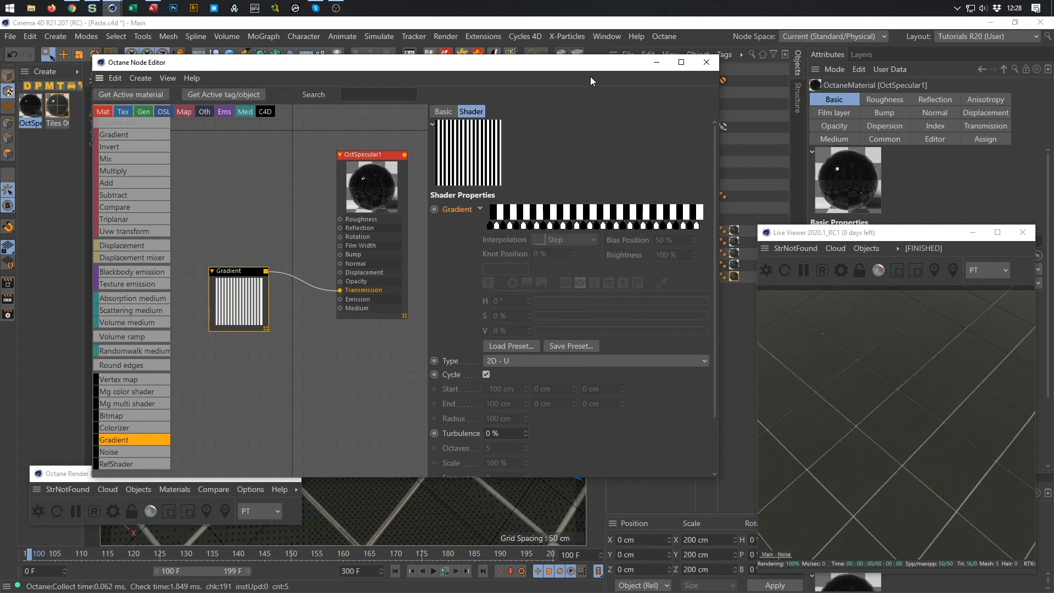
Enable the Subdivision Surface and apply the OctSpecular1 material to the Sweep object
drag(584, 66, 503, 411)
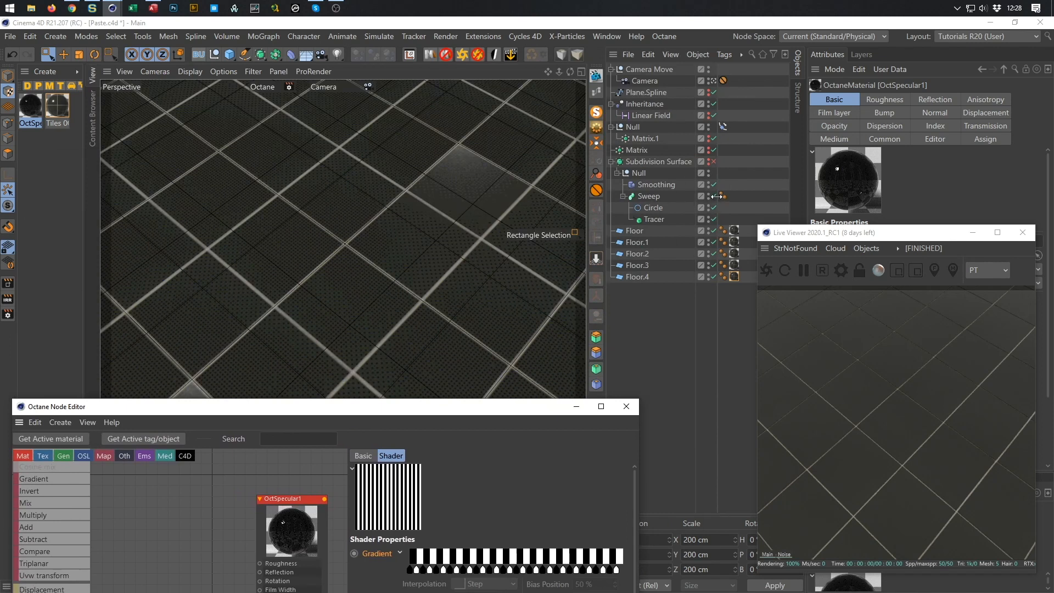
click(710, 162)
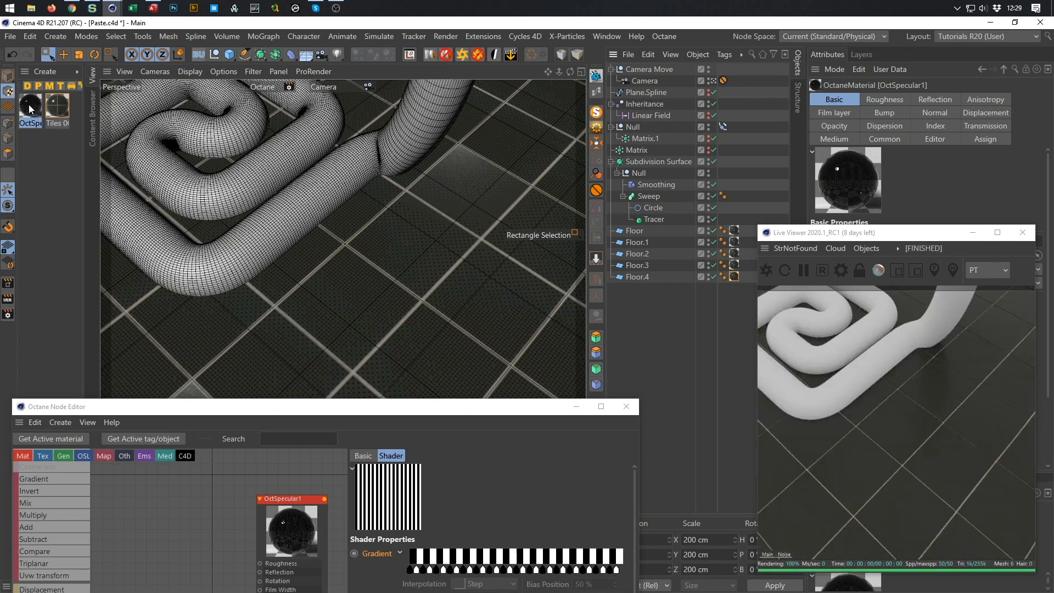
drag(30, 109, 613, 356)
drag(742, 250, 649, 201)
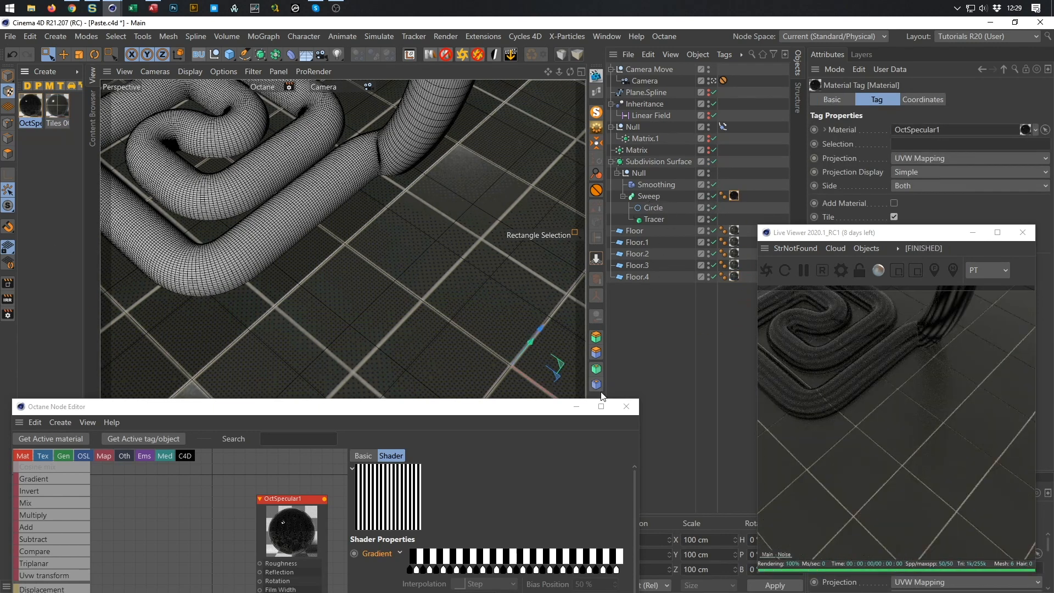
Add a Scattering medium node and connect it to the specular material's Medium input
drag(491, 411, 512, 93)
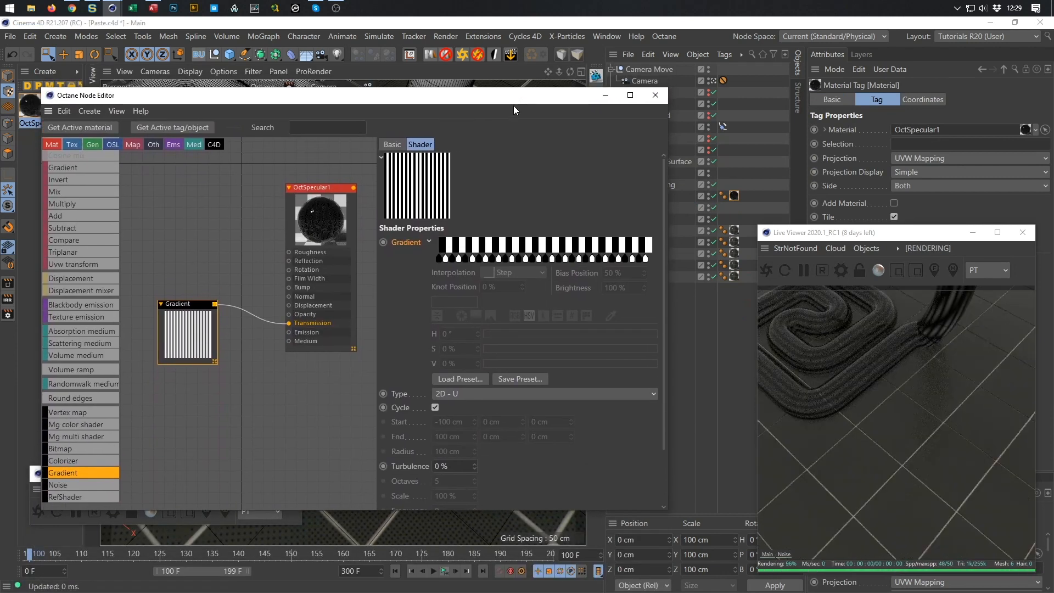
drag(181, 305, 180, 317)
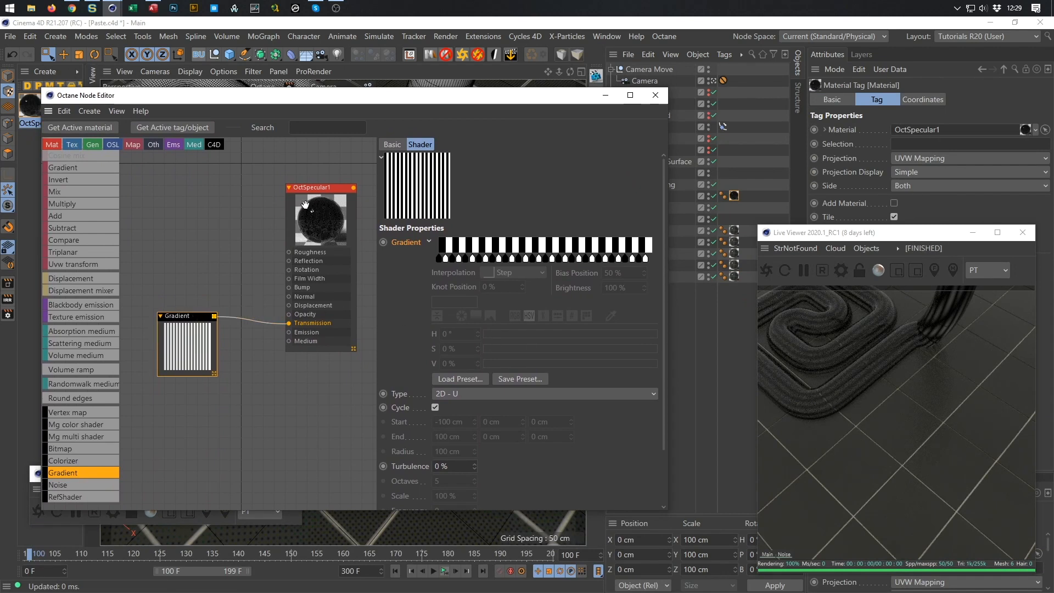
drag(174, 317, 190, 242)
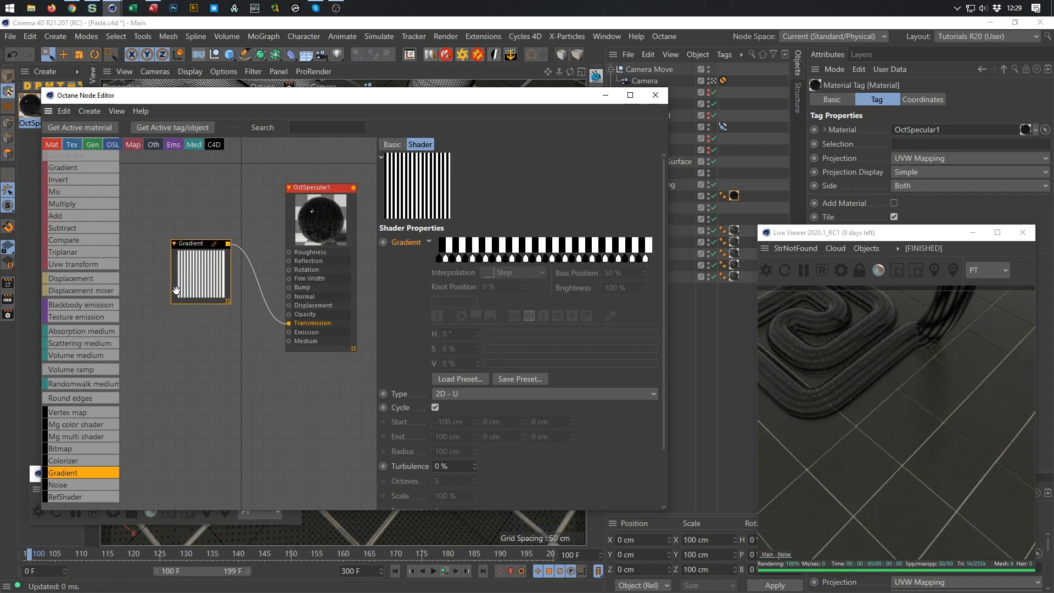
drag(79, 342, 289, 341)
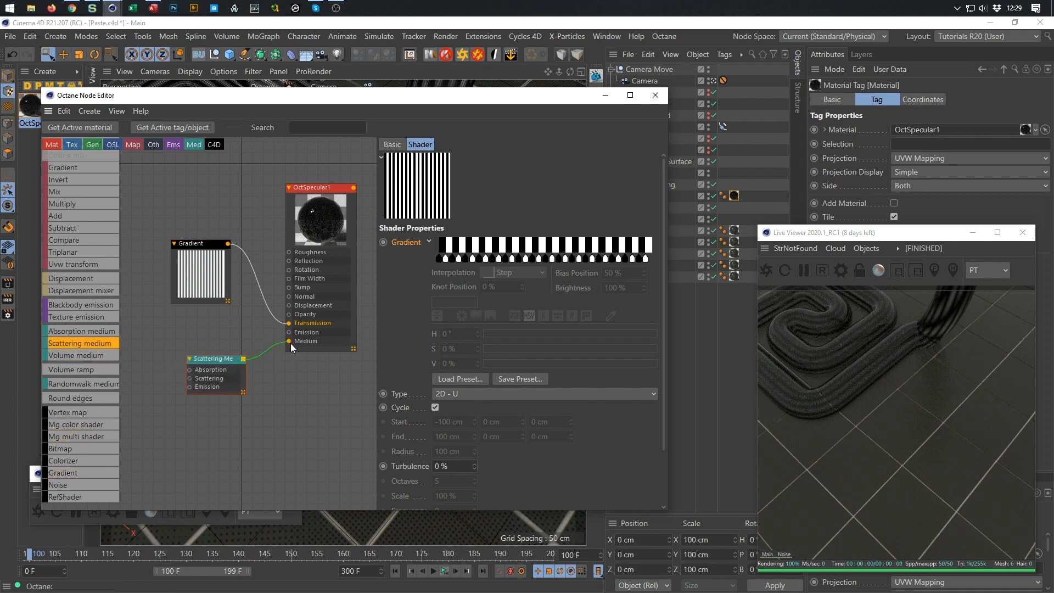
drag(214, 360, 214, 344)
Connect the Gradient node to the Scattering medium's Absorption input and restart the live render
drag(650, 176, 603, 176)
drag(192, 243, 186, 364)
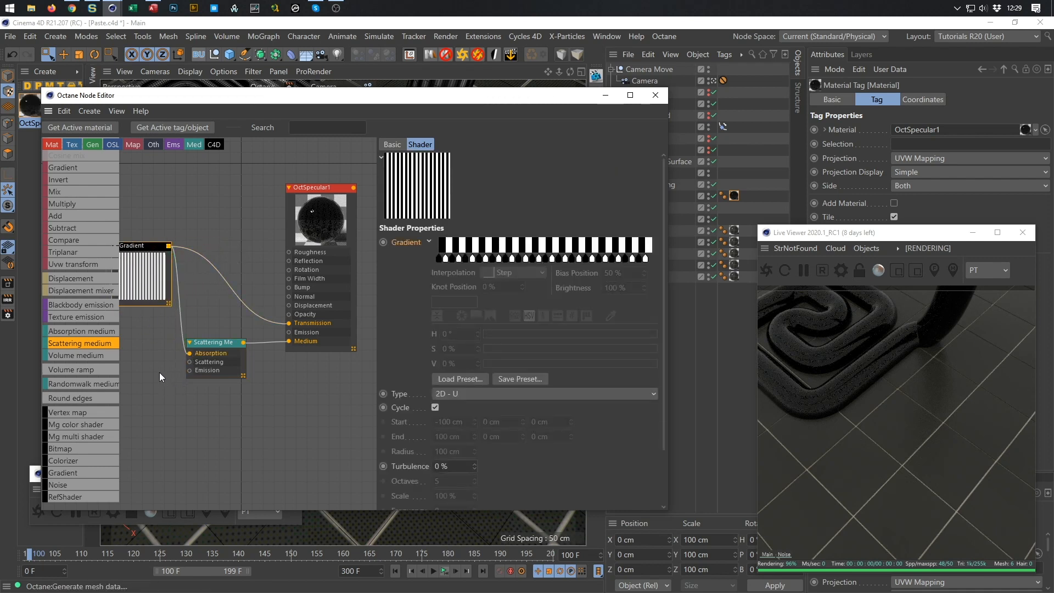
drag(323, 187, 323, 164)
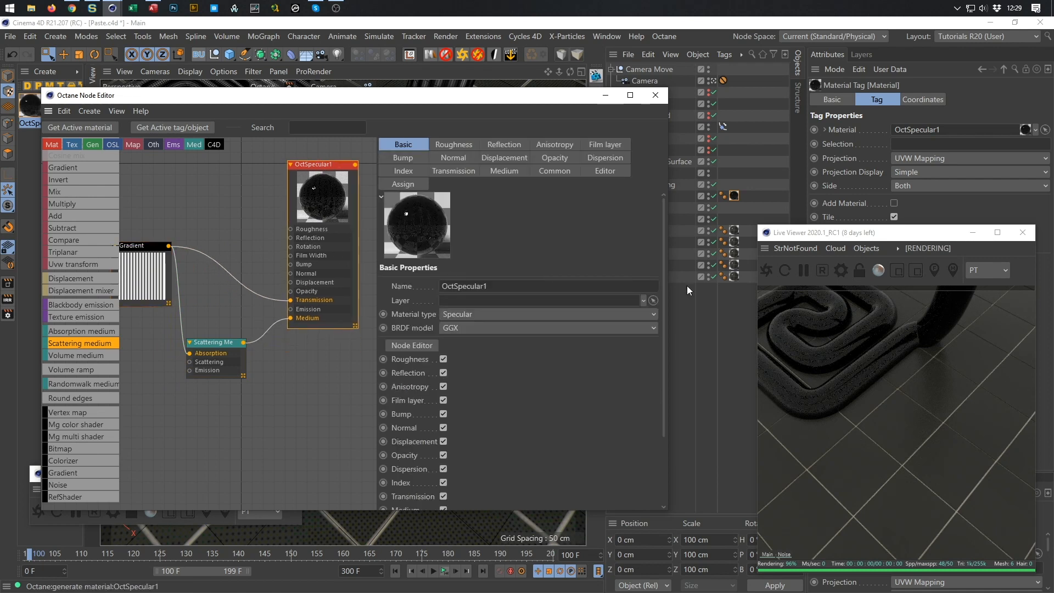
click(766, 270)
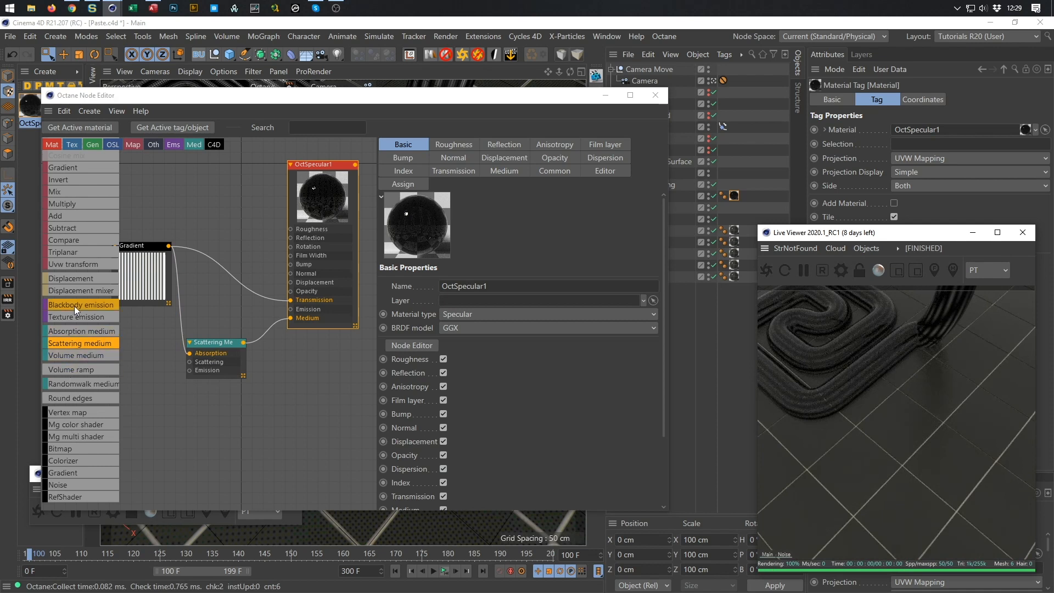
Connect a Float texture node to the Scattering medium's Scattering input and set its float value to about 0.8
scroll(73, 230, up, 8)
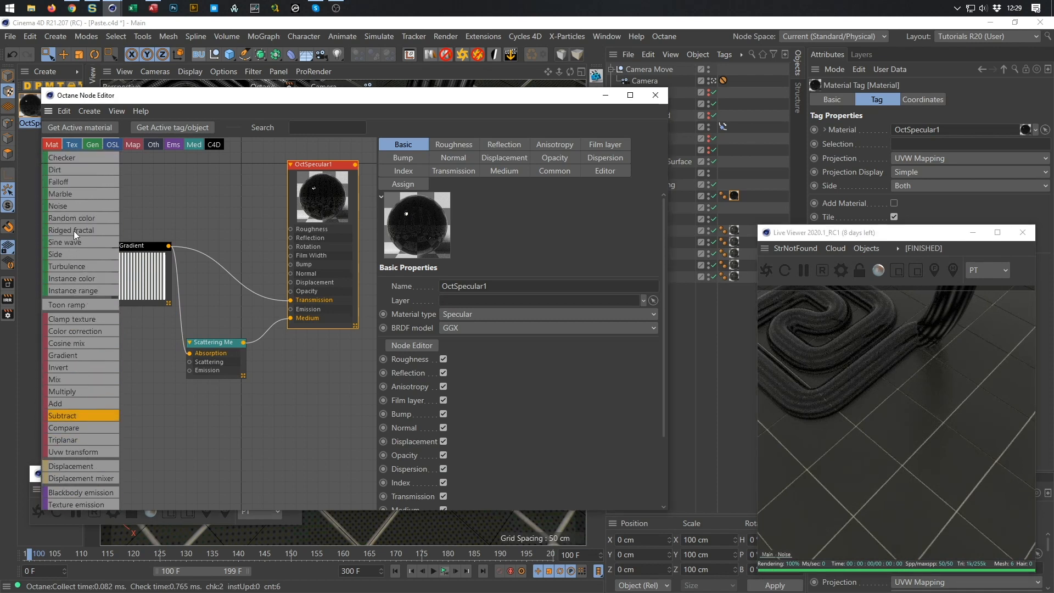
scroll(73, 231, up, 3)
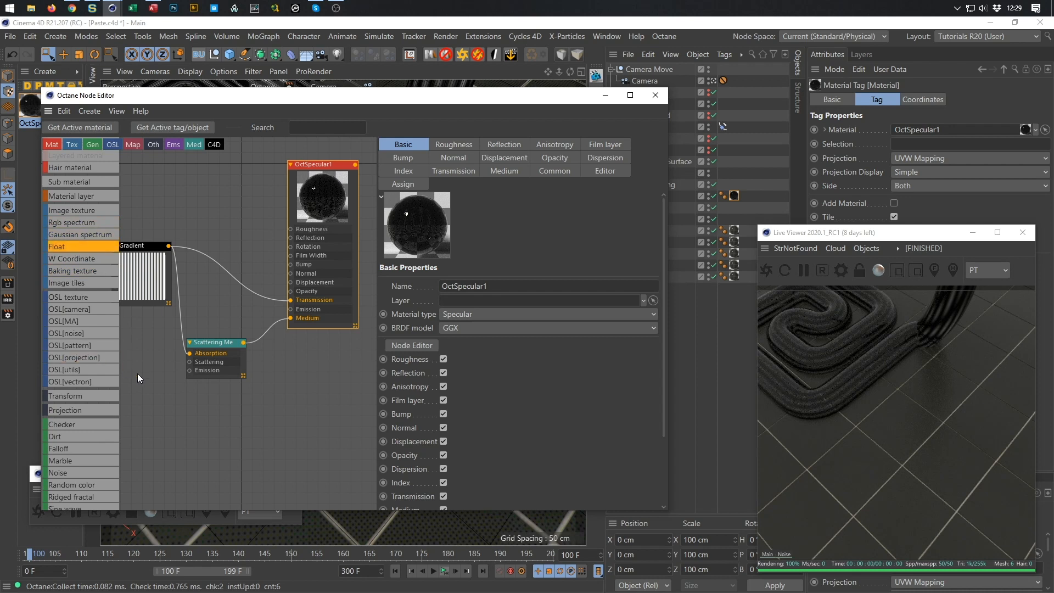
drag(89, 245, 190, 362)
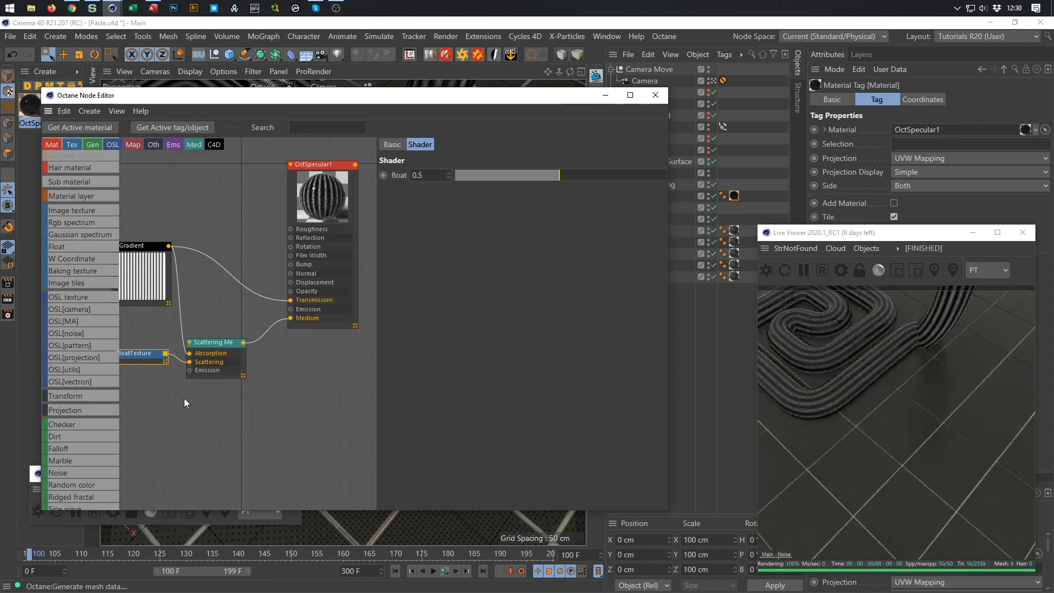
drag(138, 354, 150, 369)
drag(560, 181, 623, 179)
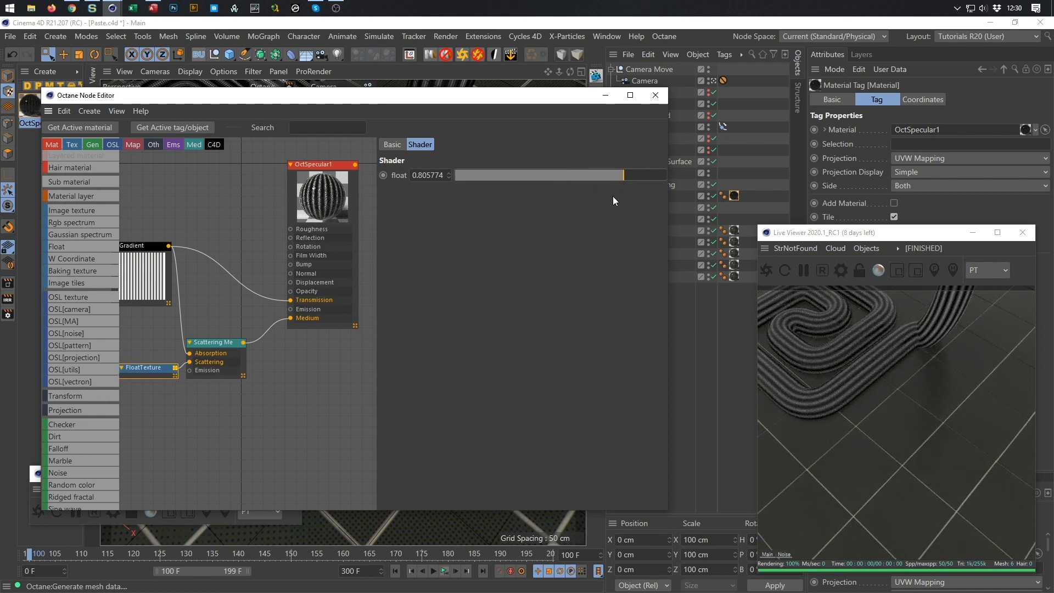
Duplicate the Float texture, connect the copy to the specular material's Roughness input, and set it to about 0.11
drag(149, 245, 142, 258)
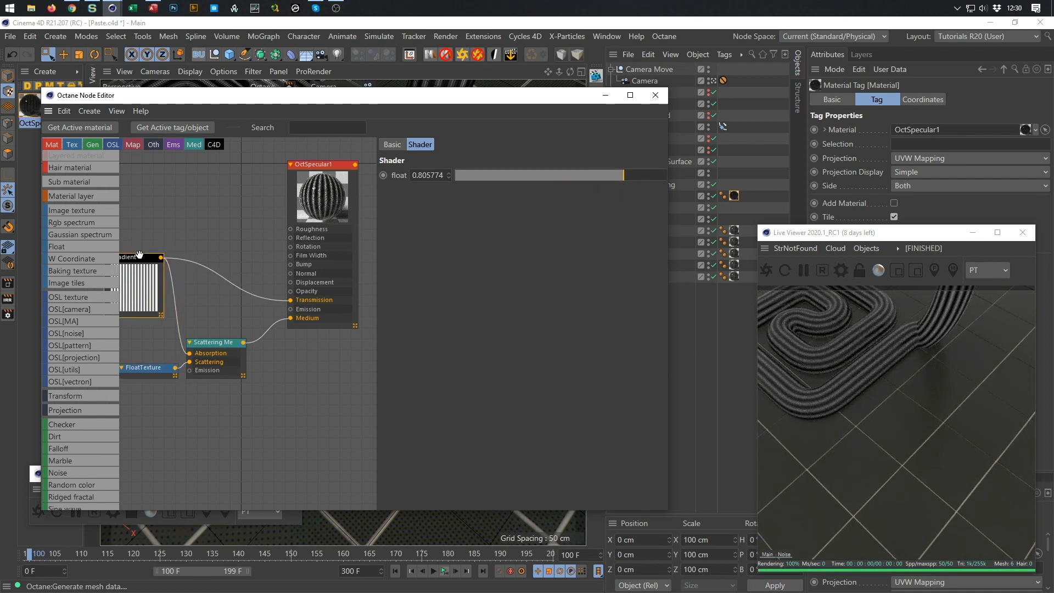
click(143, 367)
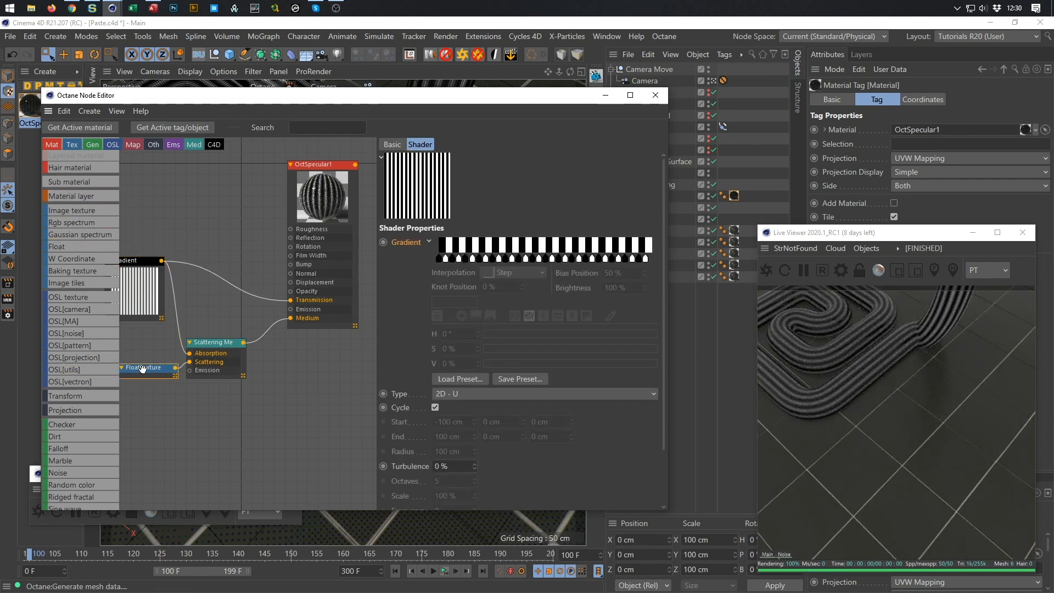
drag(228, 199, 291, 236)
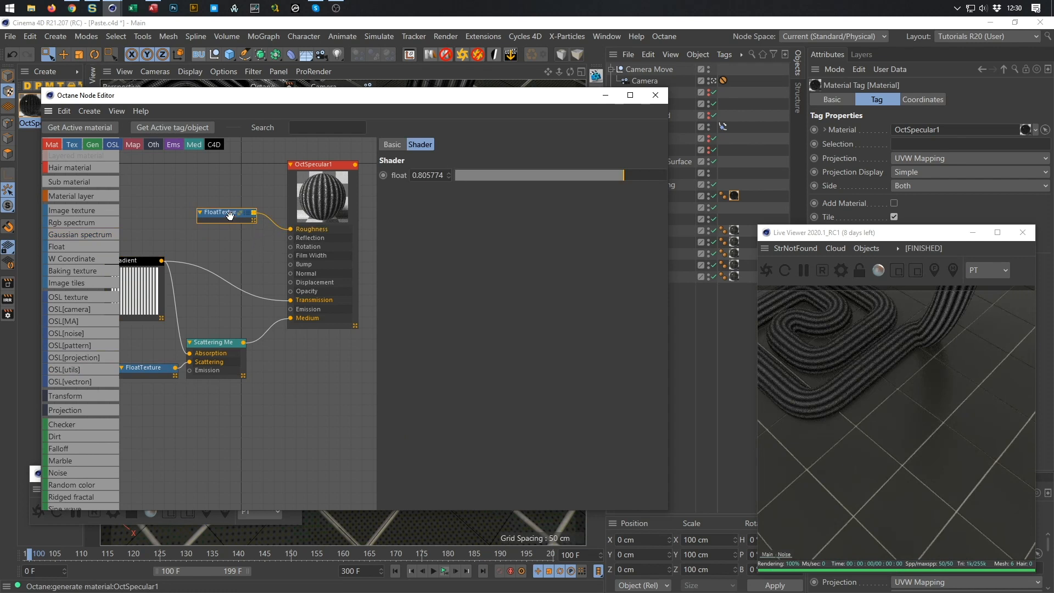
drag(236, 222, 213, 208)
drag(611, 176, 470, 183)
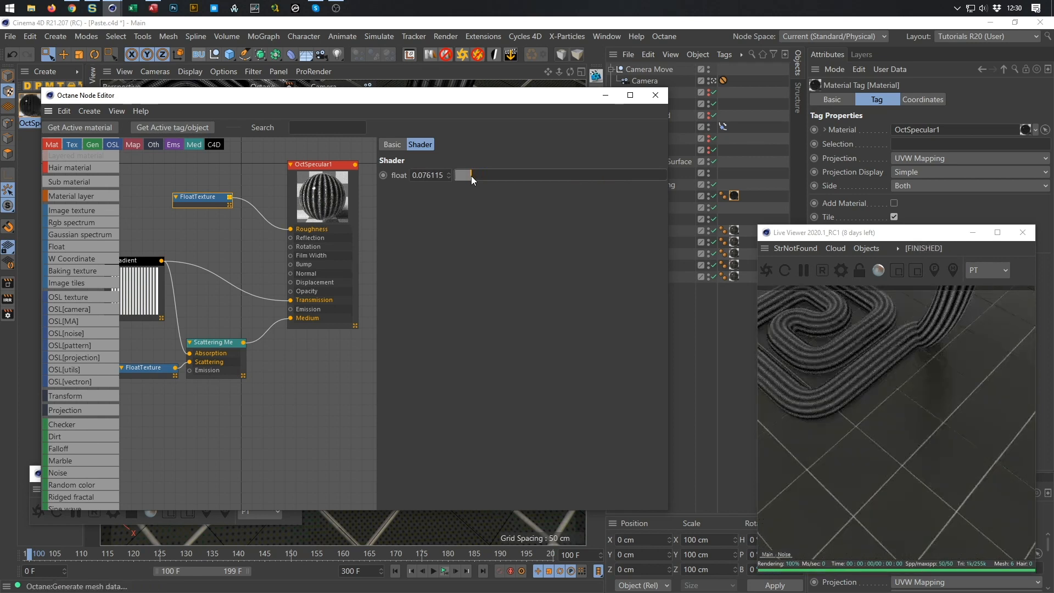
drag(475, 178, 478, 179)
Widen the Node Editor, move the Gradient node farther from the Scattering medium node, and save the scene
middle_drag(325, 229, 332, 229)
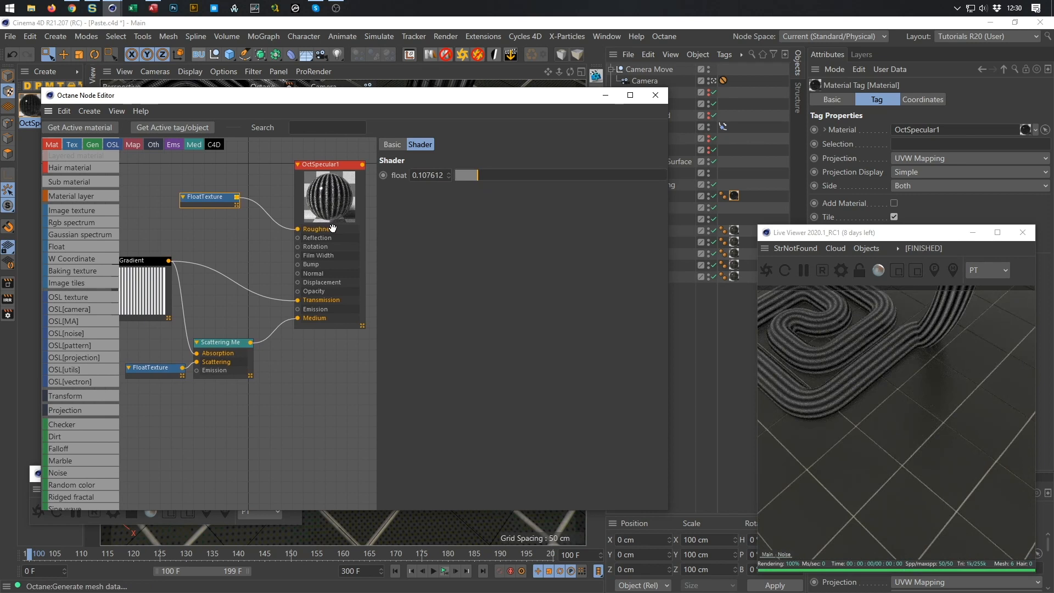
drag(667, 123, 733, 123)
drag(616, 99, 635, 68)
click(193, 253)
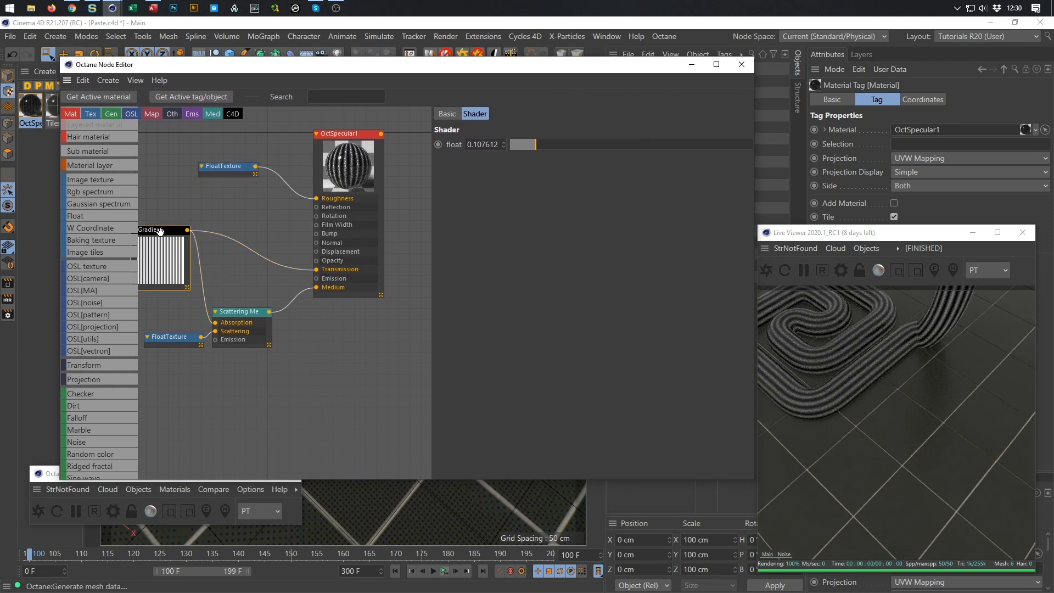
middle_drag(195, 227, 235, 215)
drag(185, 214, 152, 187)
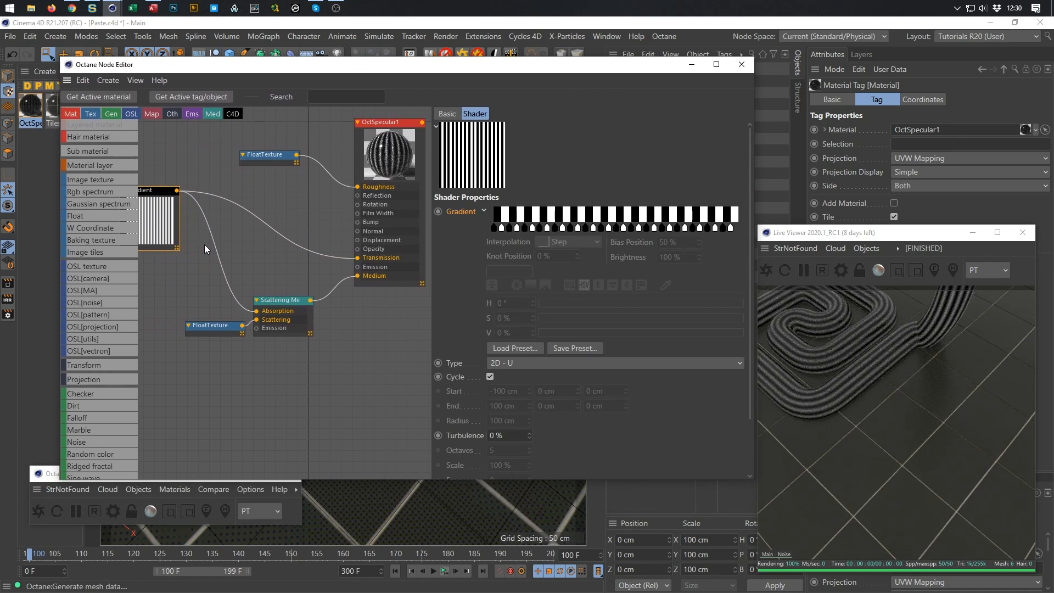
key(ctrl+s)
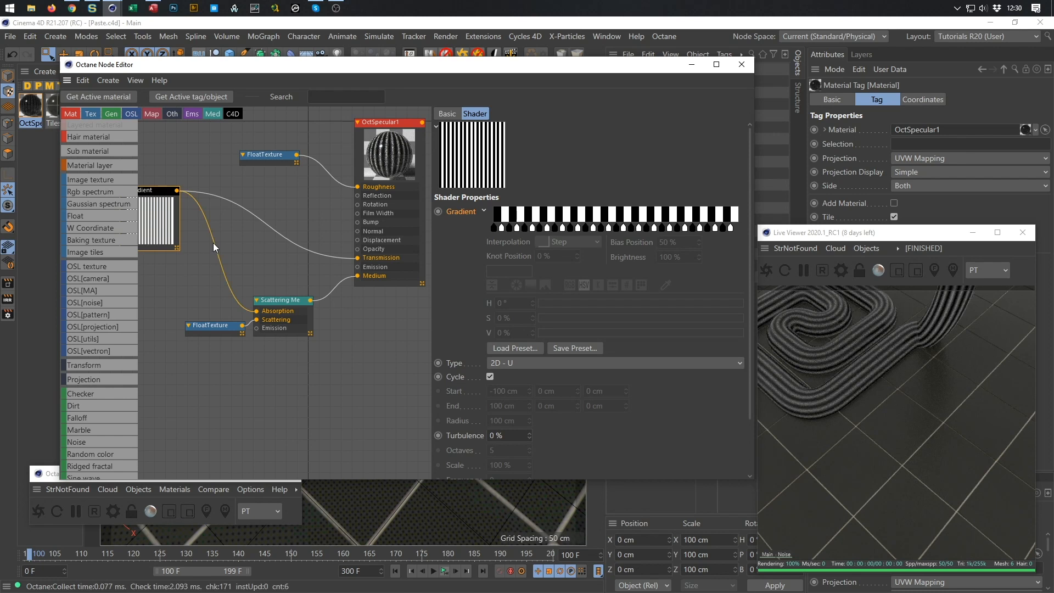
scroll(121, 304, up, 5)
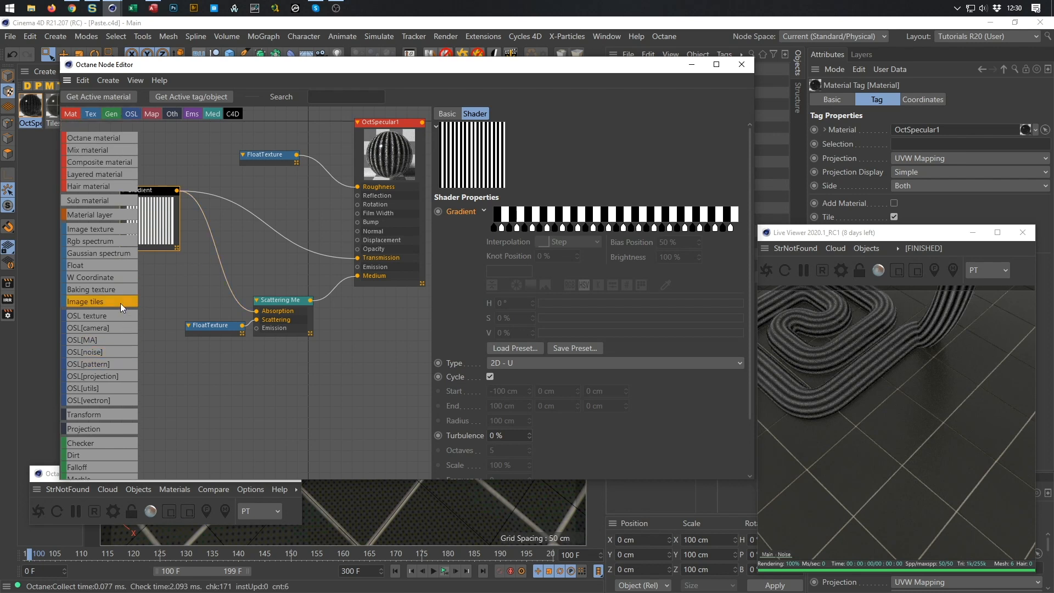
Insert an Octane Gradient node between the striped Gradient and the specular material's Transmission input
scroll(120, 303, down, 6)
scroll(120, 304, down, 18)
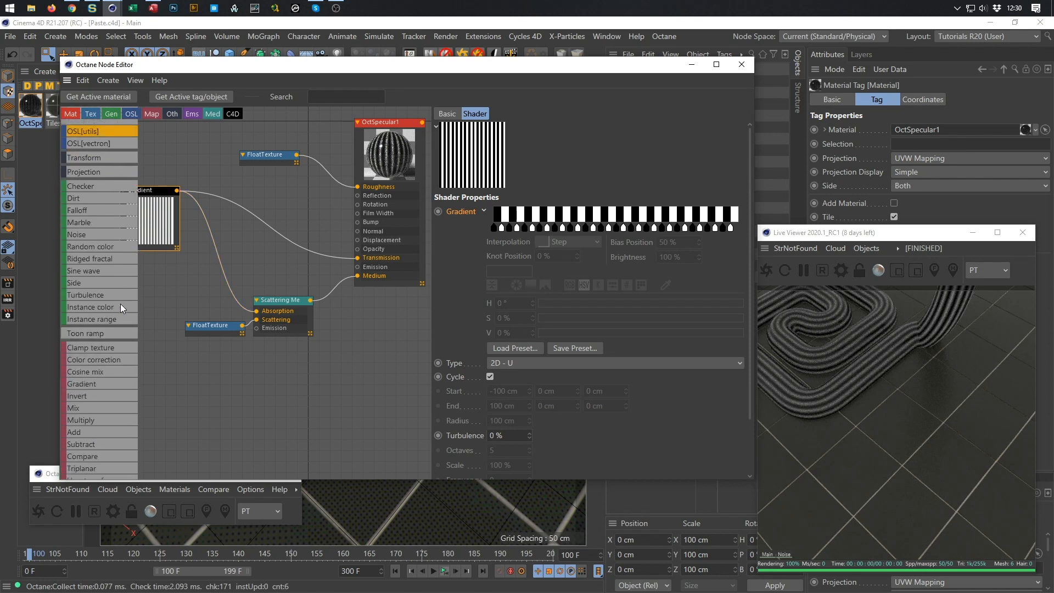
scroll(120, 305, down, 5)
drag(116, 334, 218, 262)
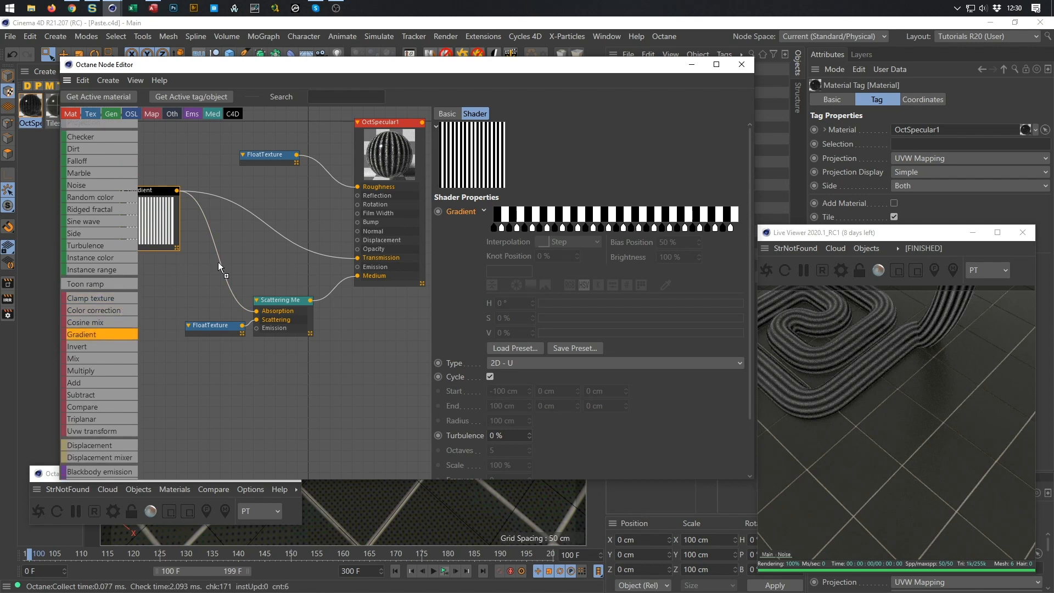
drag(262, 222, 261, 211)
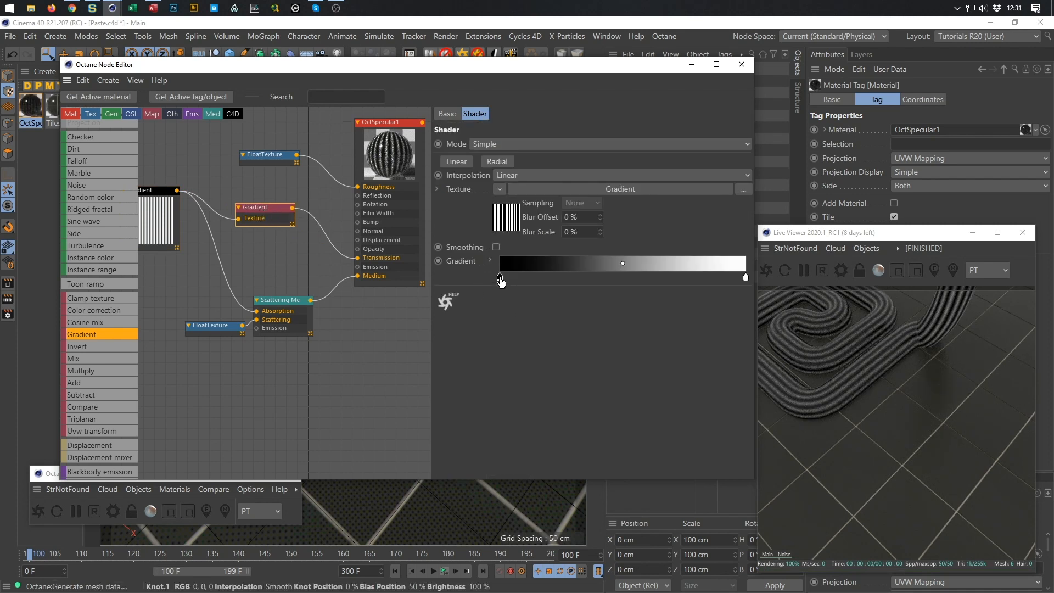
Set the inserted Gradient node's black knot to red with hue 0°, saturation 100% and value 100%
click(490, 261)
drag(571, 379, 753, 405)
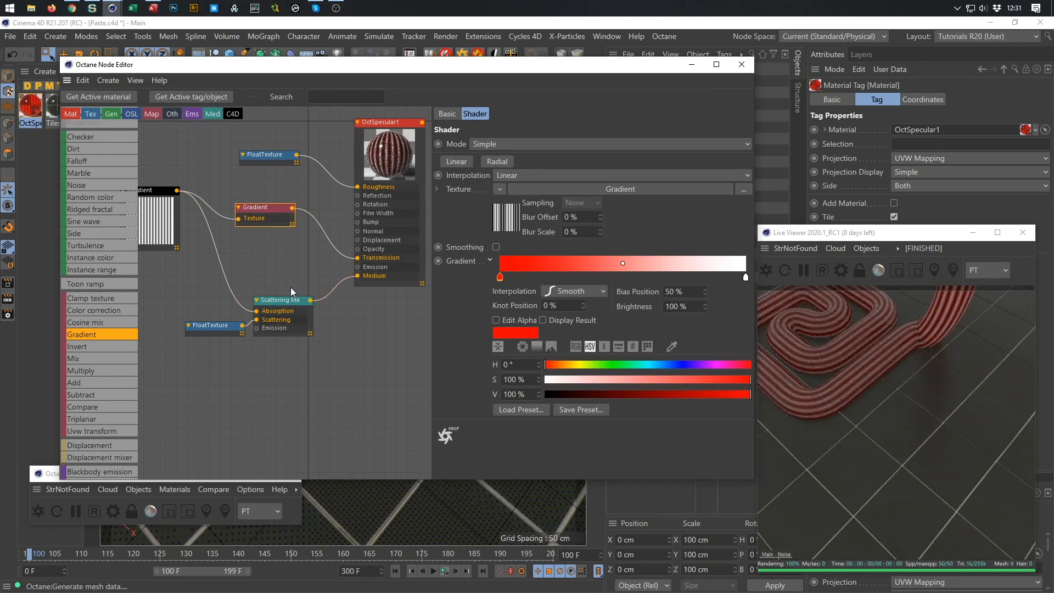
drag(266, 206, 279, 204)
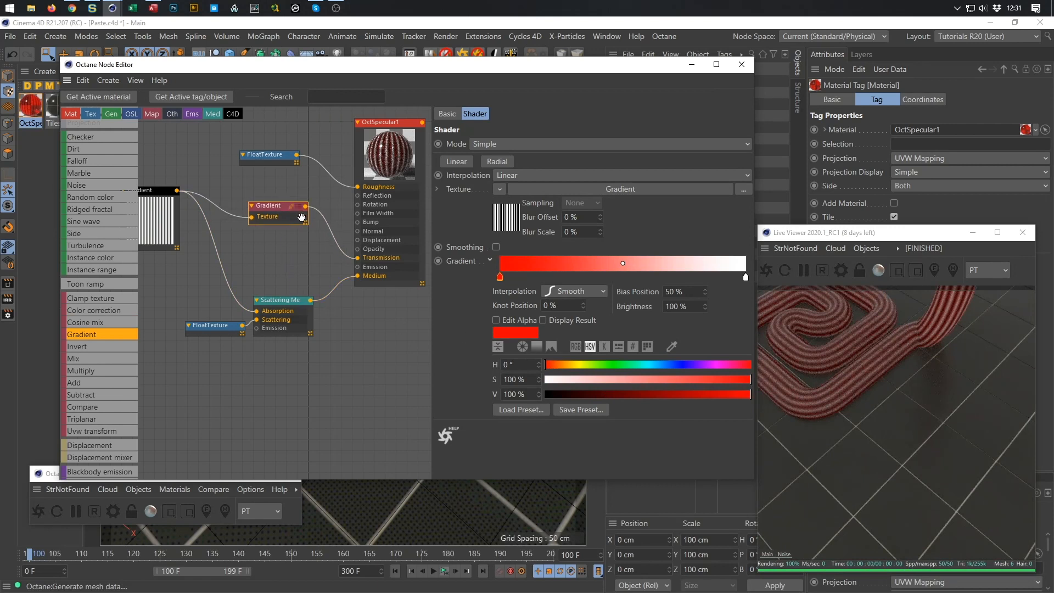
Reroute the red Gradient node into the Scattering medium's Absorption input and connect the striped Gradient directly to Transmission
click(177, 191)
drag(249, 309, 255, 311)
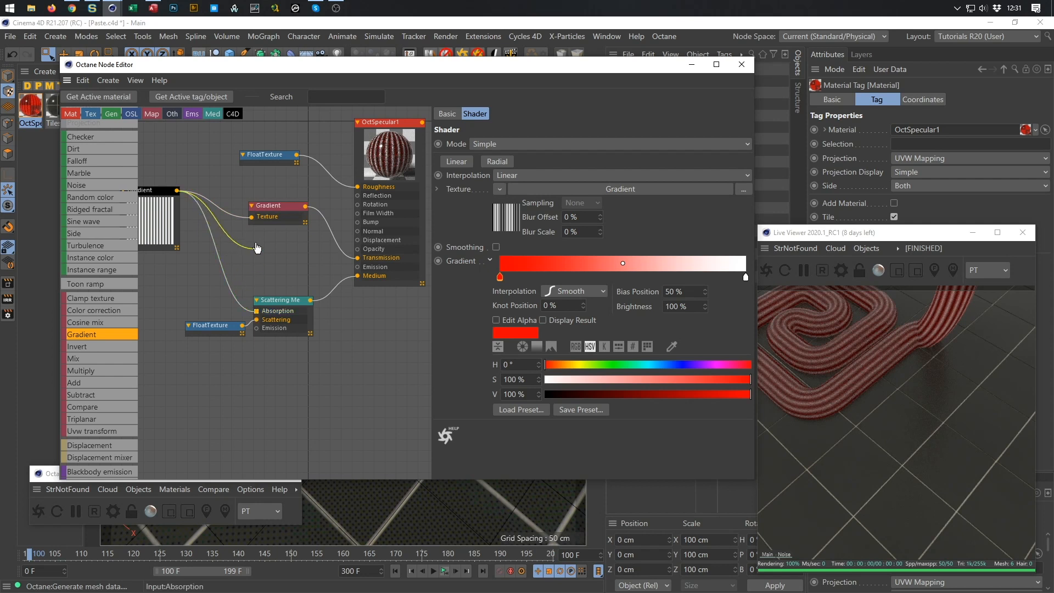
drag(256, 311, 238, 307)
drag(358, 257, 256, 311)
drag(281, 211, 224, 269)
drag(177, 190, 356, 258)
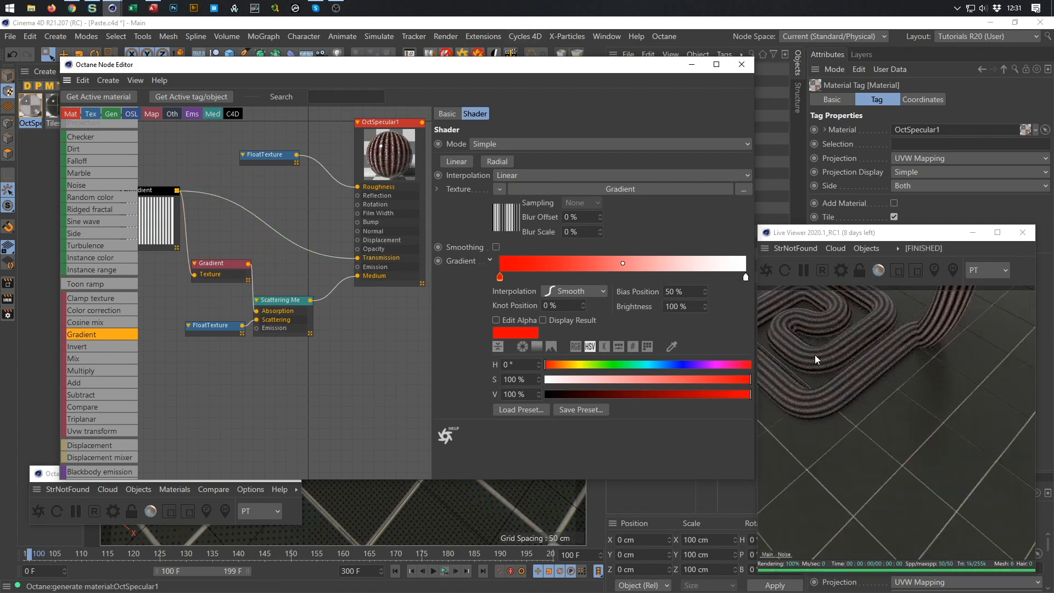
Reposition the red Gradient node and try to raise the Scattering medium's density
mouse_move(225, 264)
mouse_down()
mouse_move(228, 235)
mouse_move(230, 251)
mouse_up()
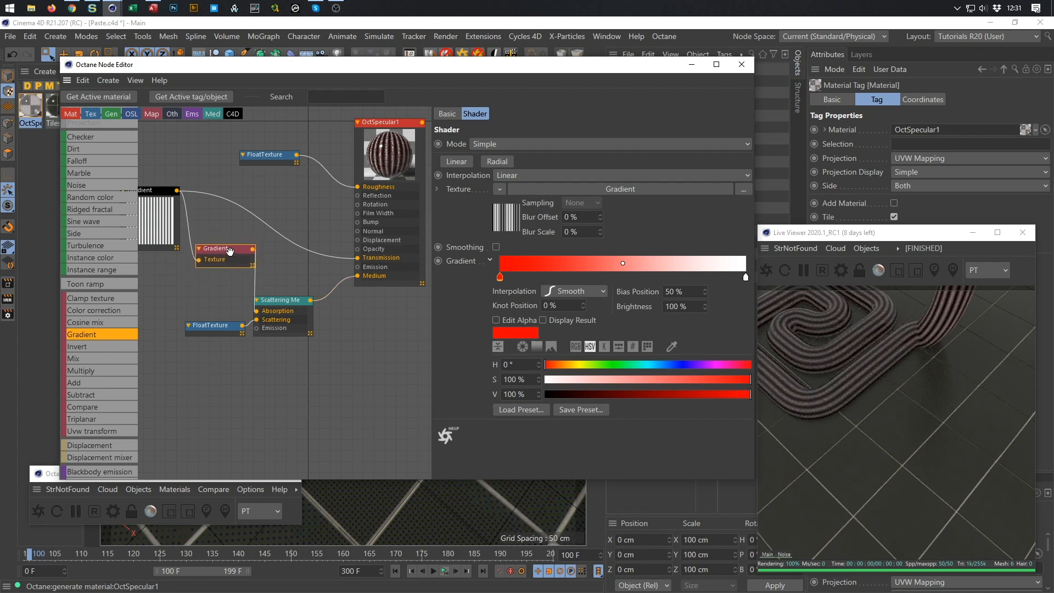
click(281, 300)
drag(688, 140, 713, 146)
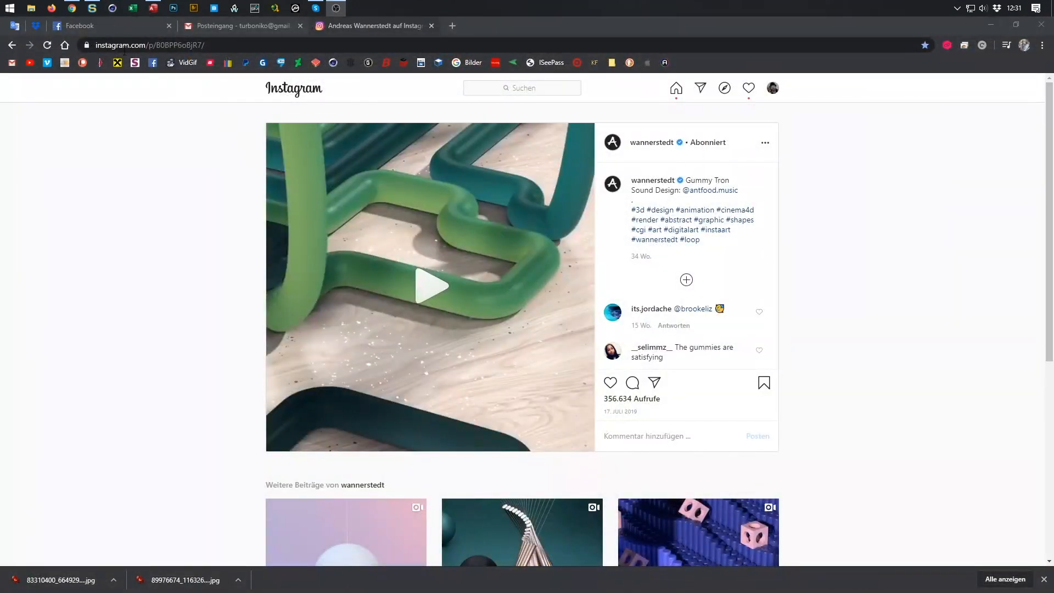
Relaunch Cinema 4D and reopen the recent scene Paste.c4d
click(113, 8)
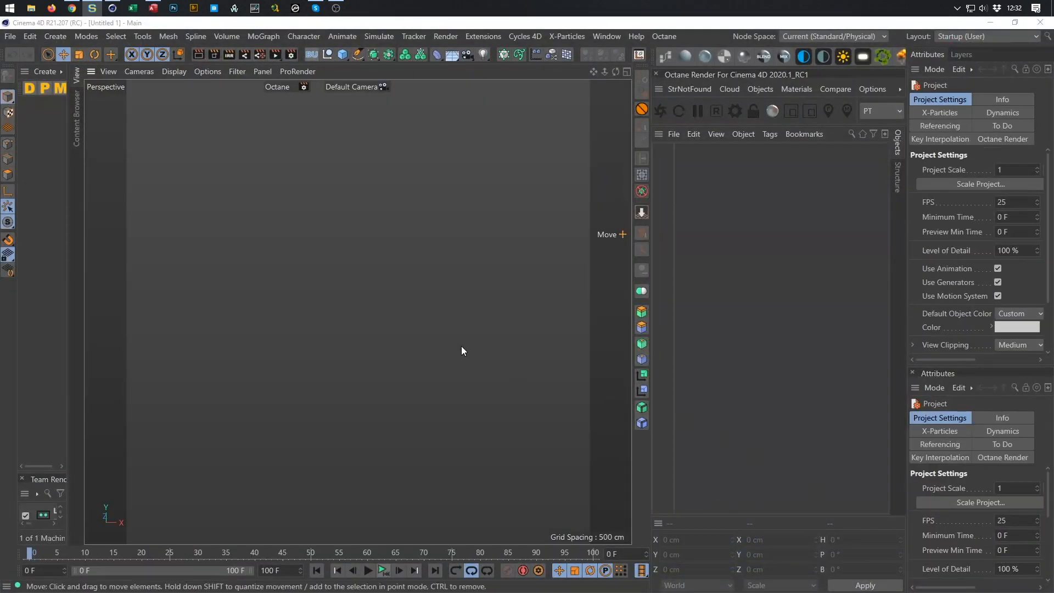
click(10, 36)
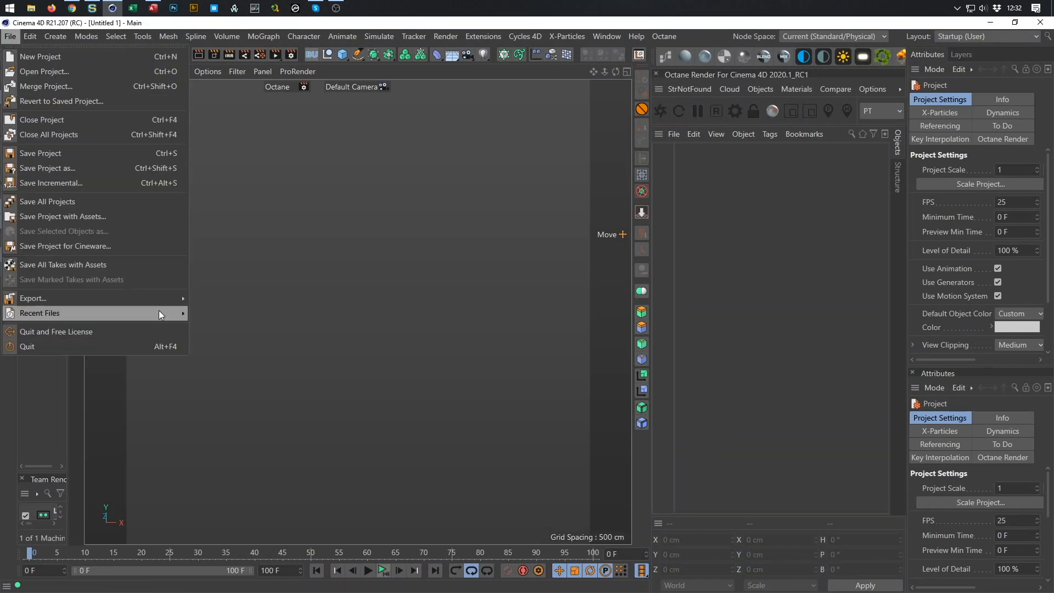
mouse_move(158, 314)
click(304, 303)
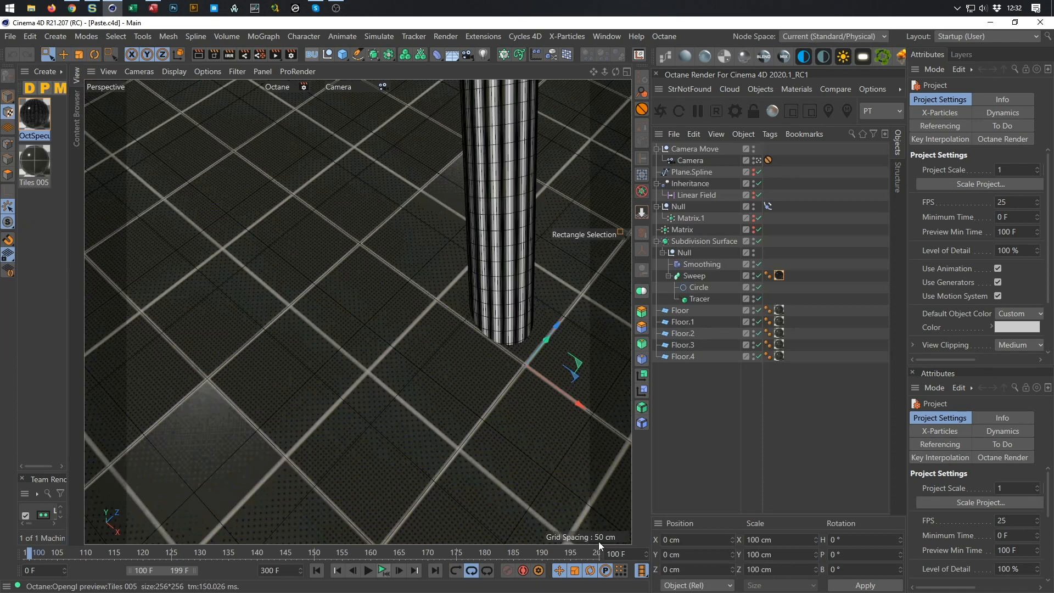
Start the Octane live render, place its viewer beside the viewport, and select the OctSpecular1 material
click(659, 110)
drag(502, 77, 703, 64)
drag(412, 48, 630, 249)
drag(774, 260, 861, 230)
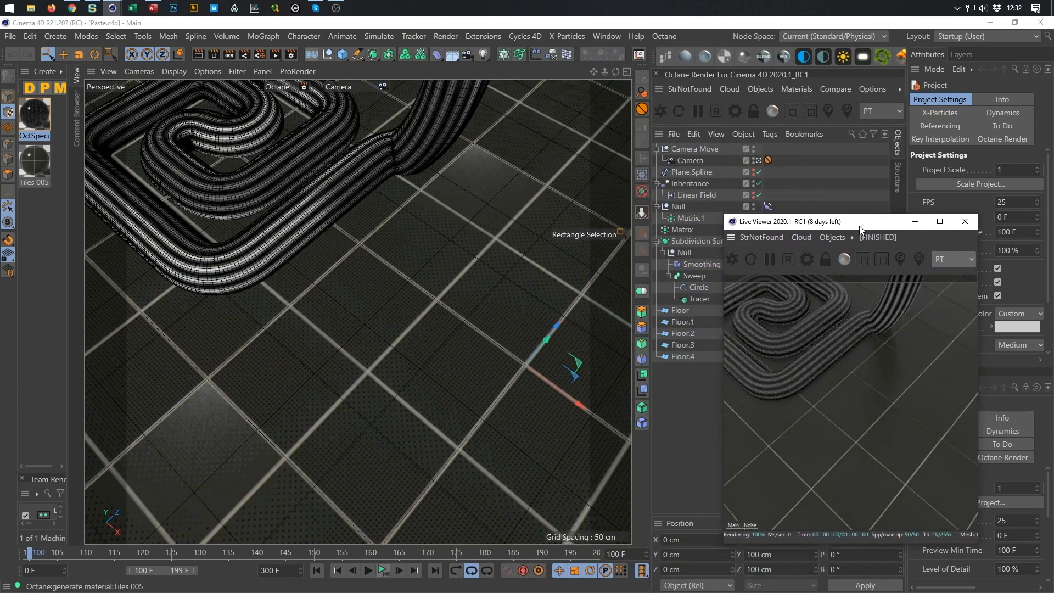
click(34, 115)
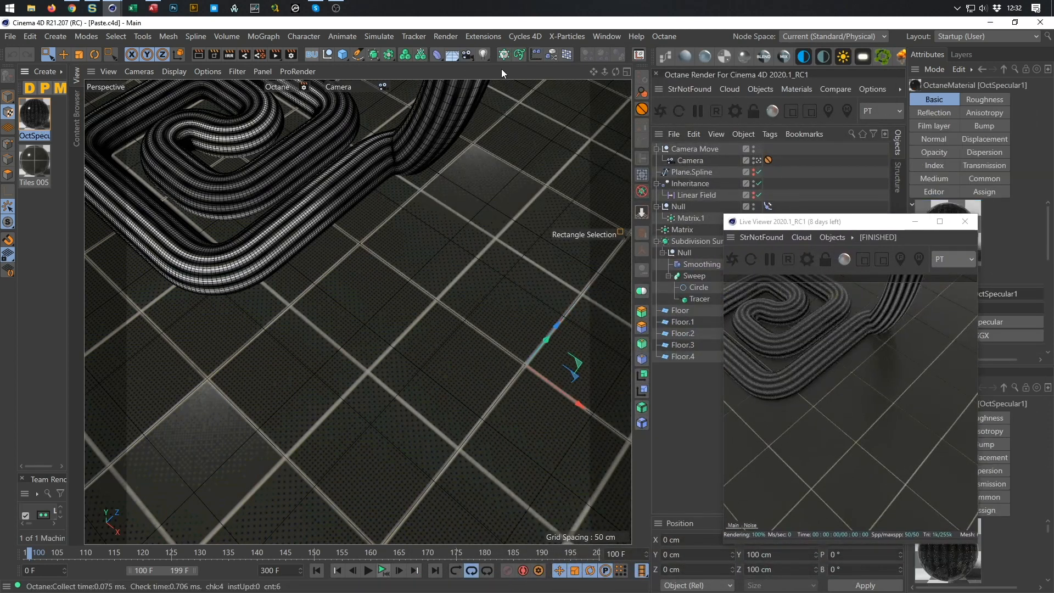
Switch the interface layout to Tutorials R20 (User)
click(990, 38)
click(996, 238)
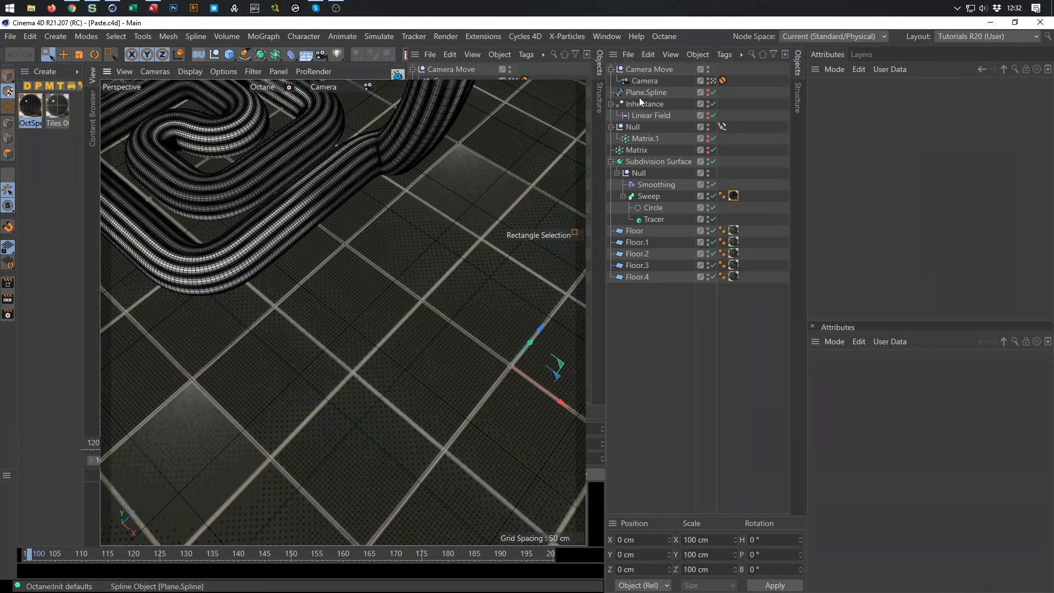
click(973, 35)
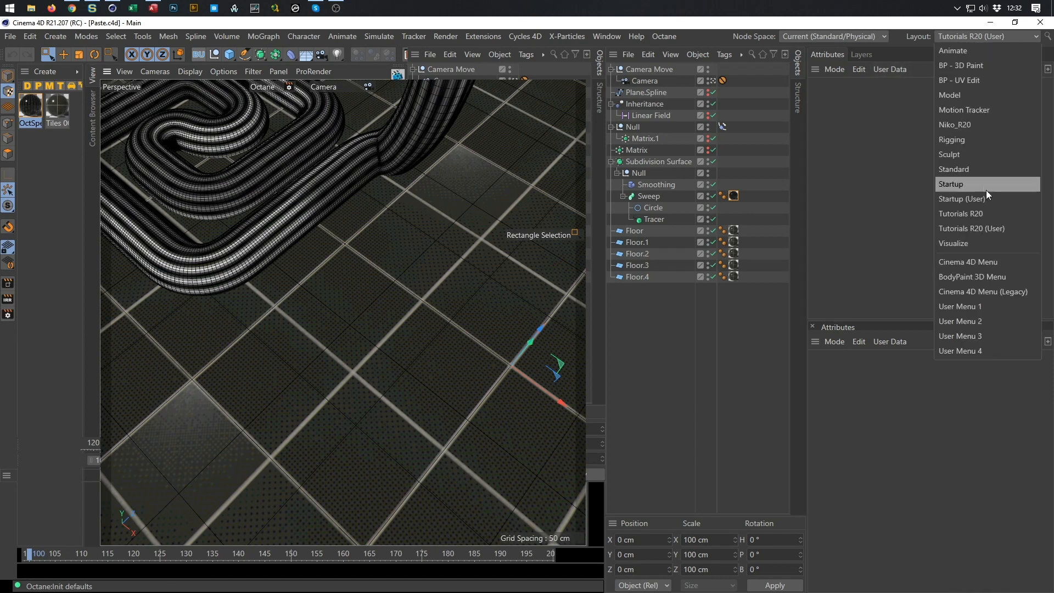
click(980, 227)
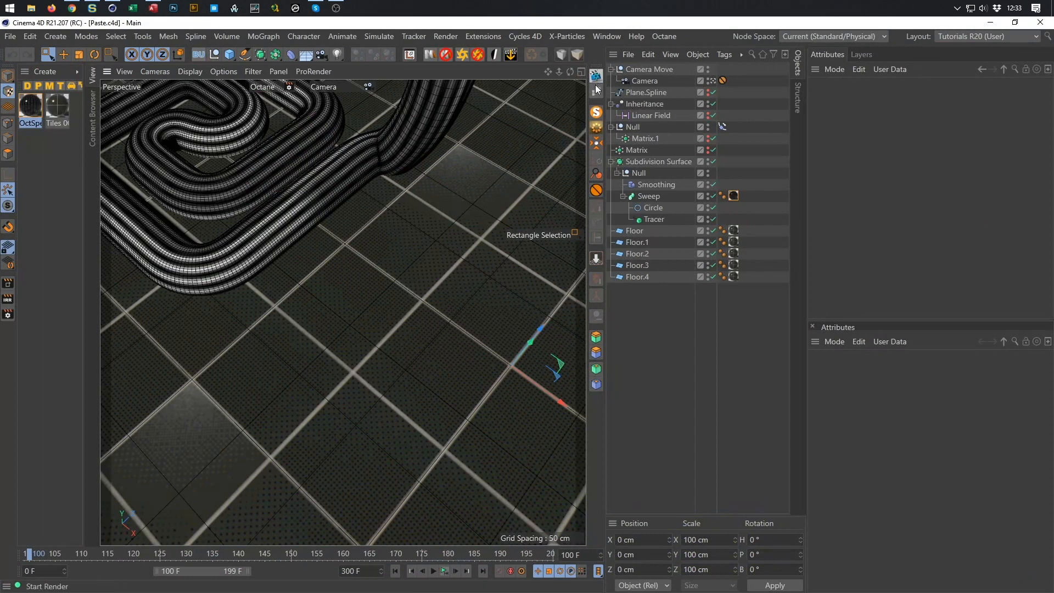
Open the OctSpecular1 material in the Octane Node Editor and enlarge the editor so the whole node graph fits
click(38, 108)
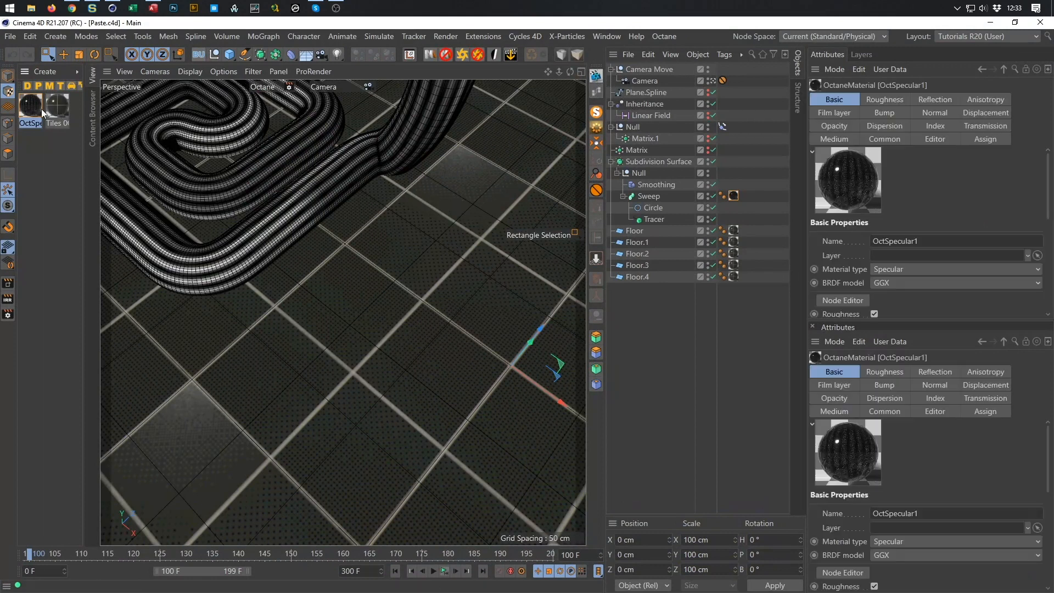
click(596, 91)
drag(450, 217, 253, 105)
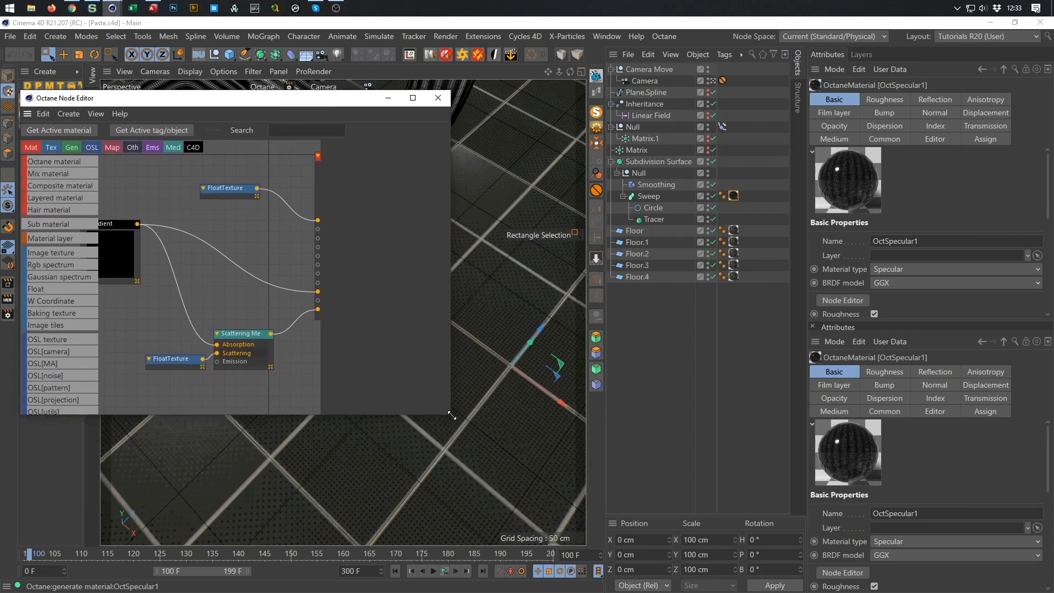
drag(450, 415, 574, 465)
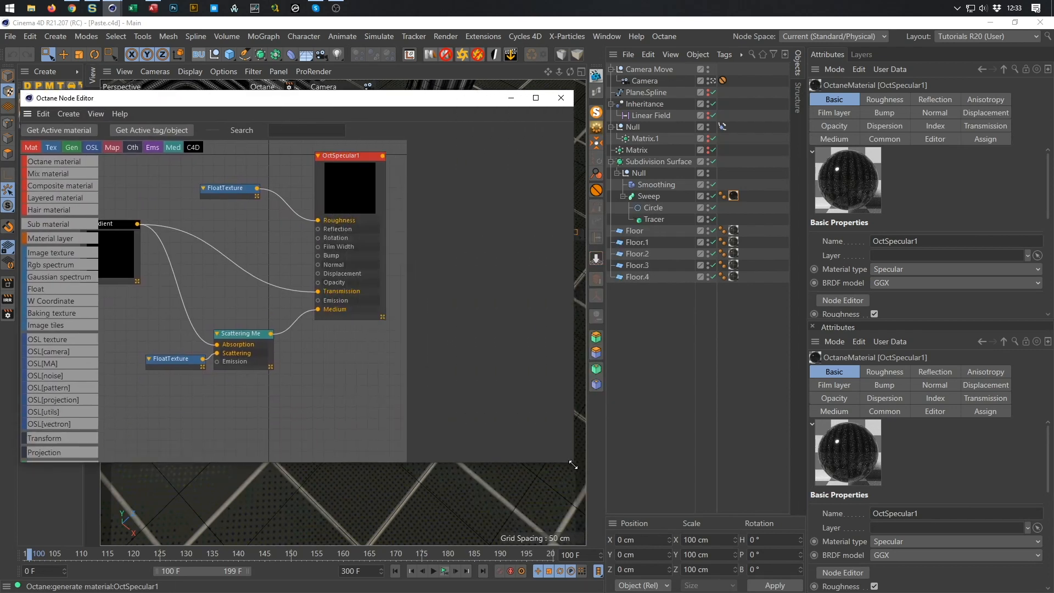
middle_drag(321, 347, 341, 348)
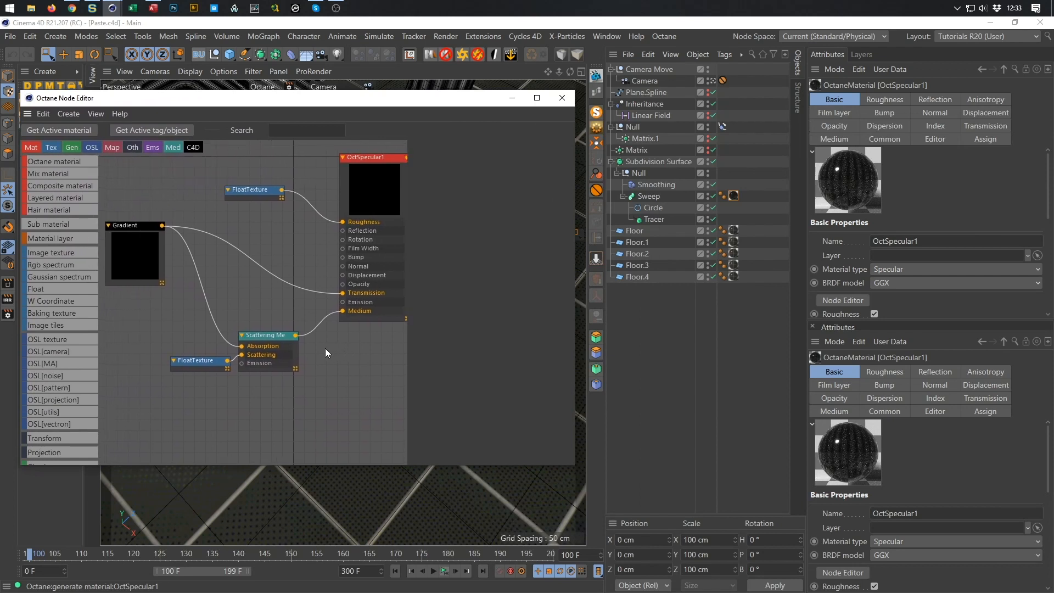
Move the Scattering FloatTexture node aside and insert an Octane Gradient node between the striped Gradient and the Absorption input
drag(201, 359, 172, 364)
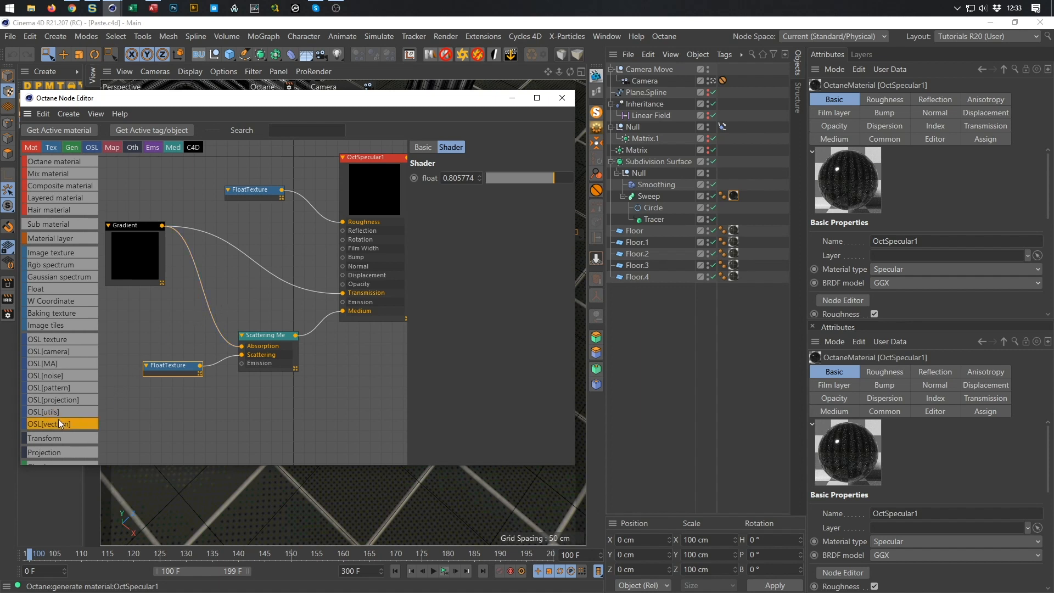
scroll(64, 405, down, 4)
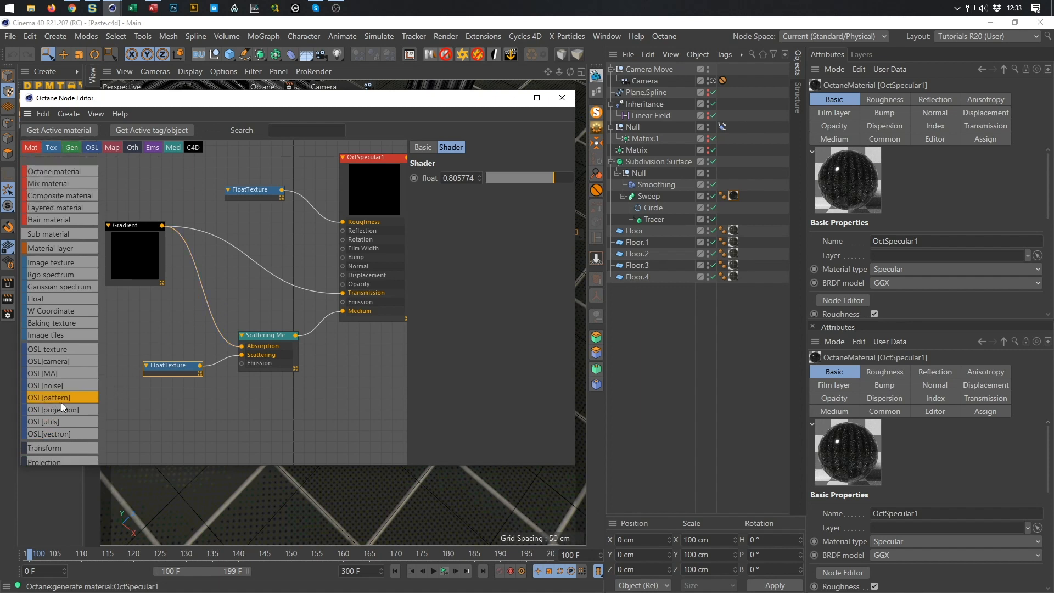
scroll(61, 403, down, 6)
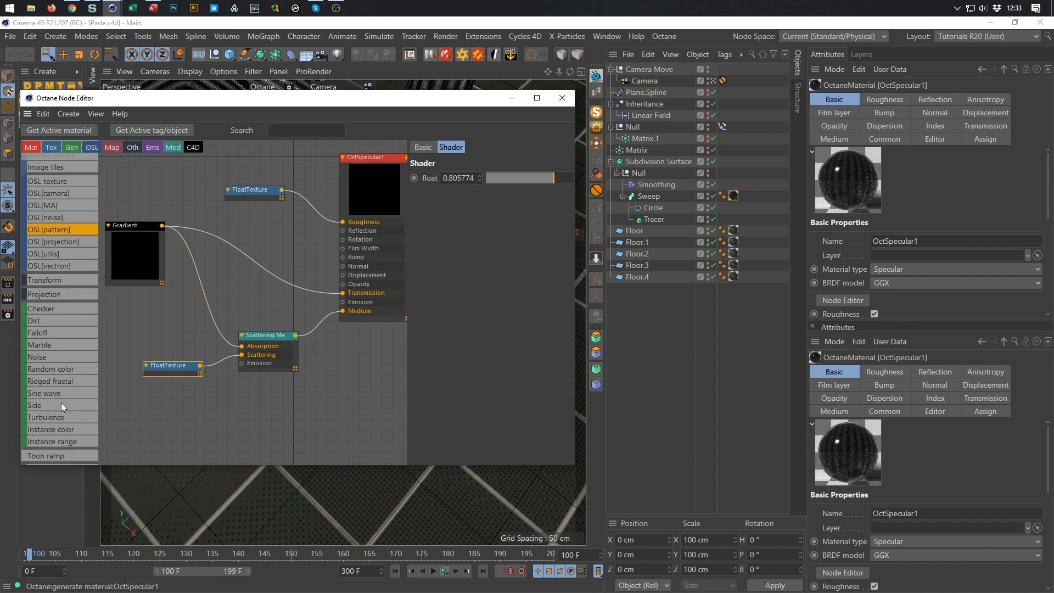
scroll(61, 403, down, 2)
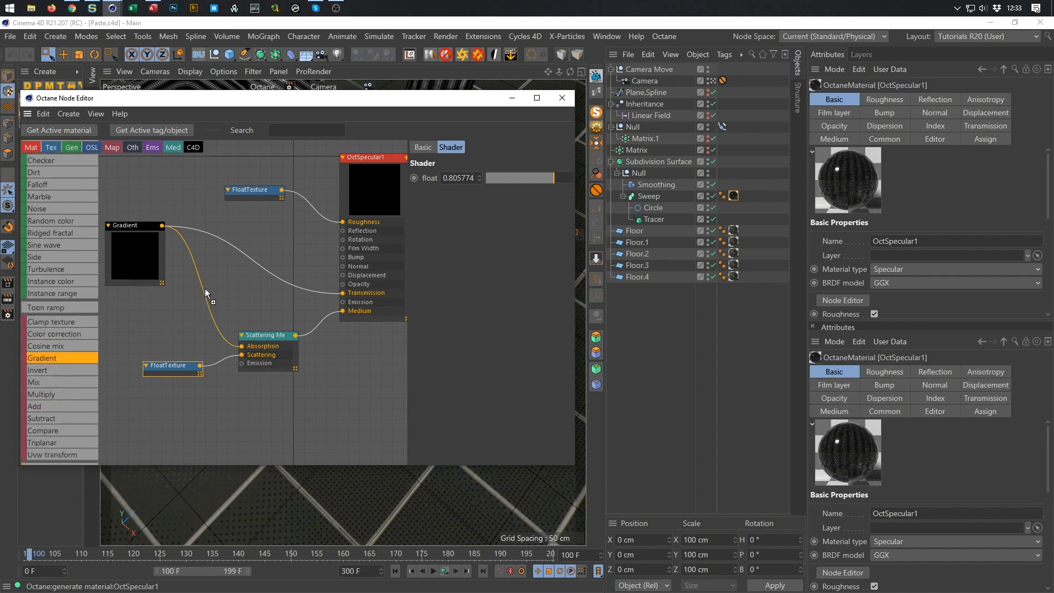
drag(202, 289, 203, 291)
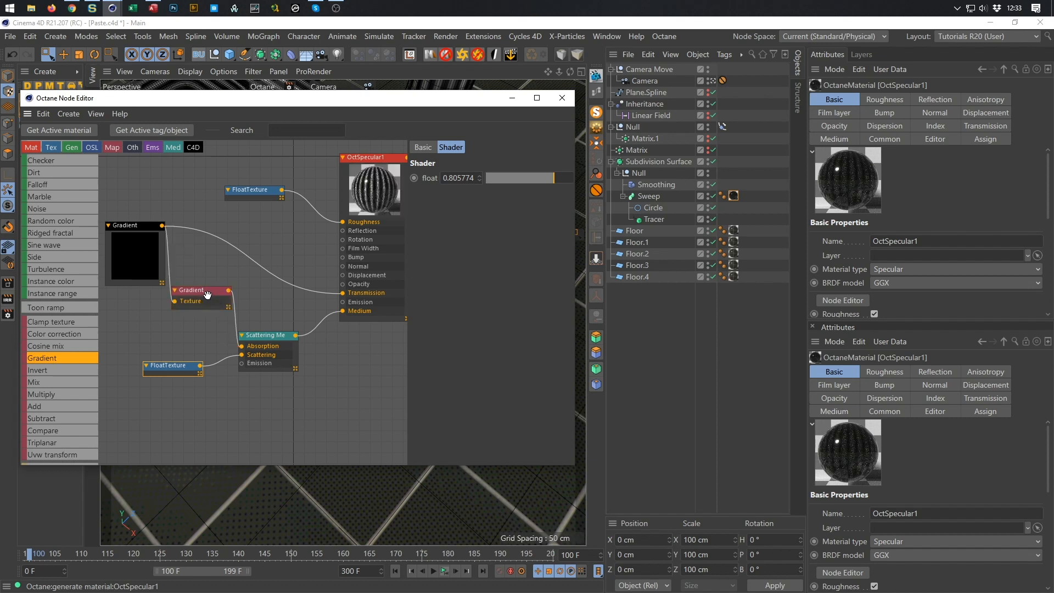
Widen the settings area and set the inserted Gradient's black knot to red with hue 0°, saturation 95% and value 99%
click(215, 291)
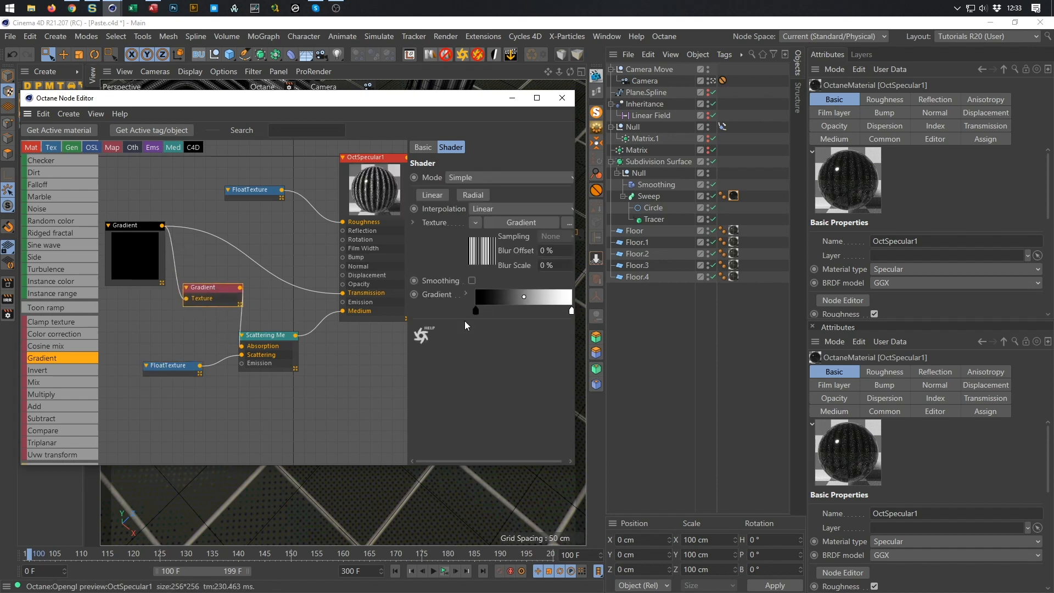
drag(576, 244, 662, 255)
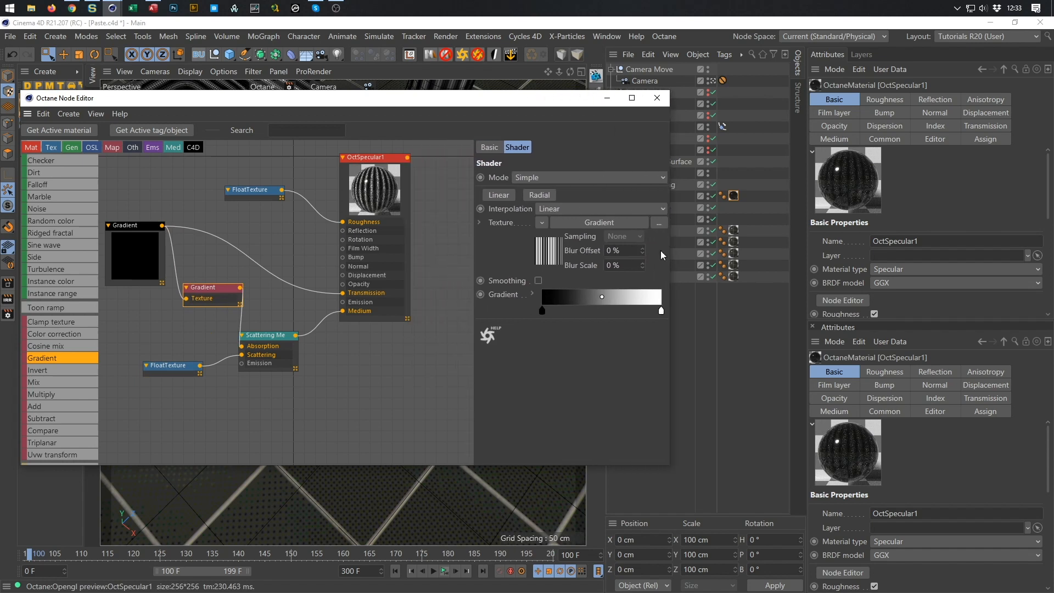
drag(473, 225, 408, 226)
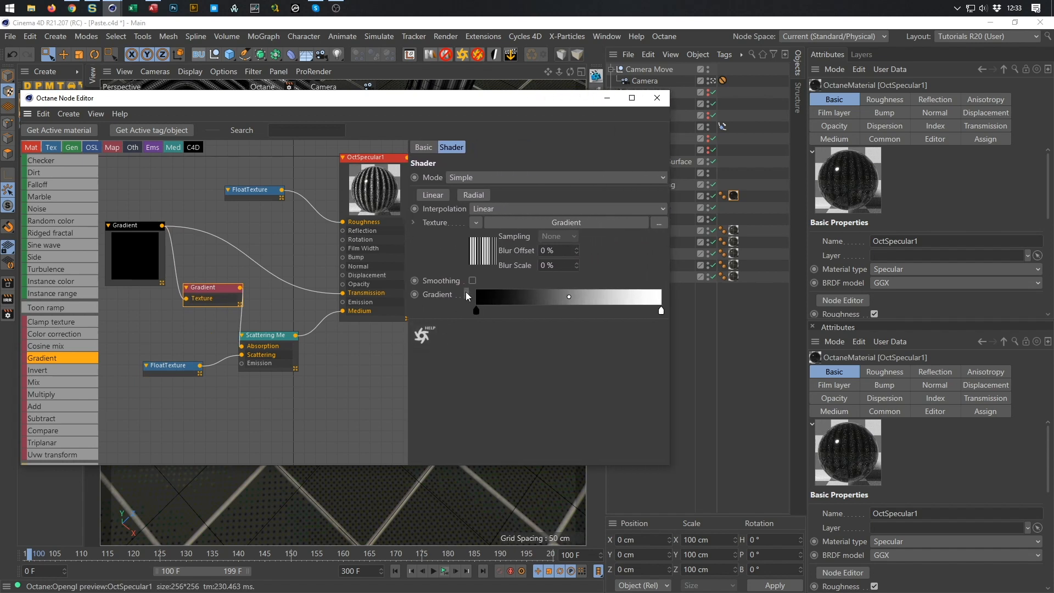
click(466, 293)
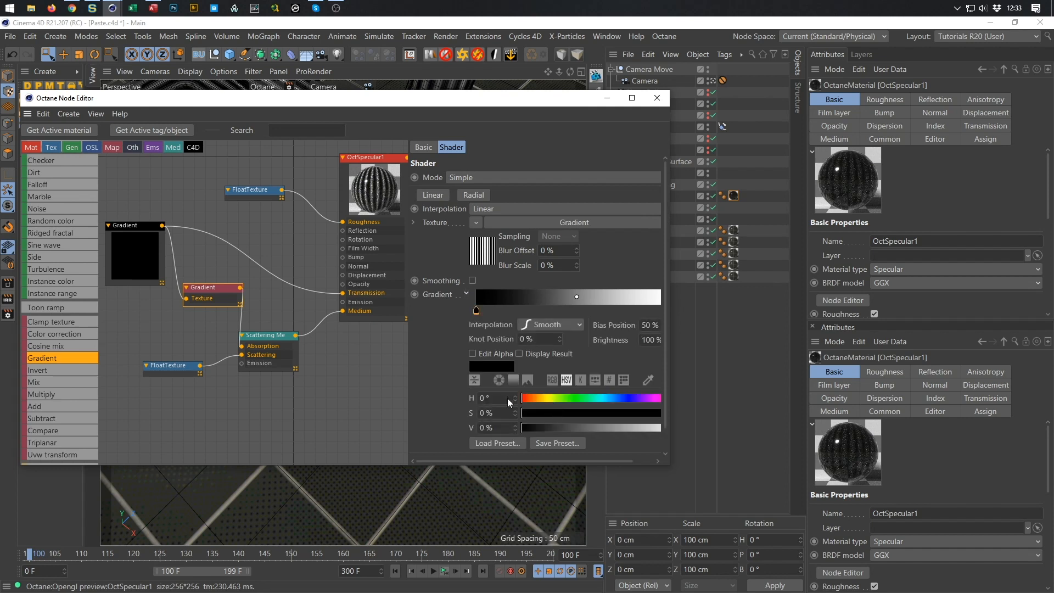
drag(565, 413, 653, 414)
click(660, 427)
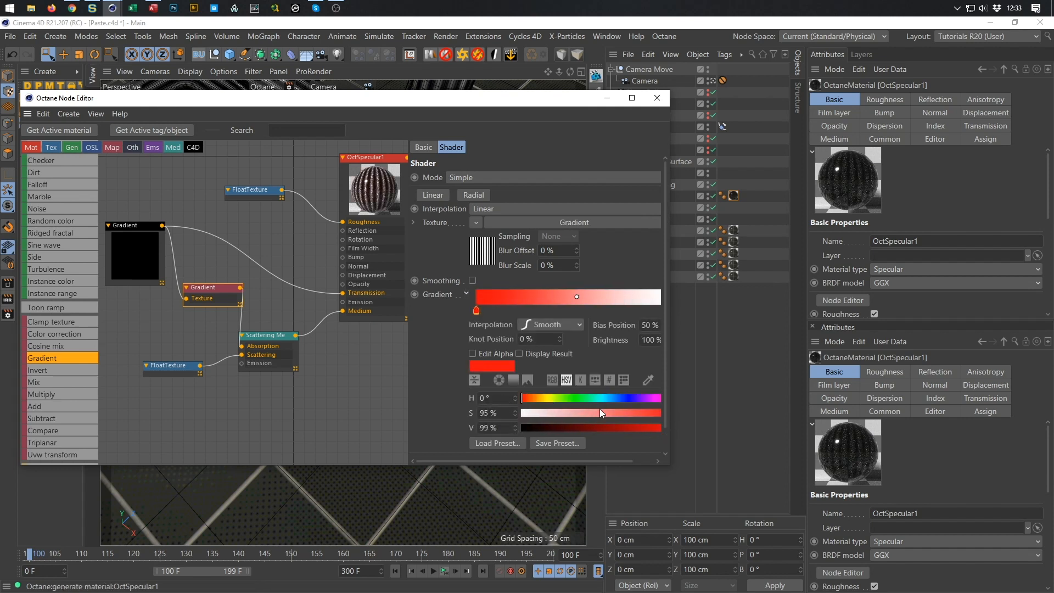
Start the Octane live render and place the Live Viewer beside the Node Editor
click(596, 74)
drag(303, 208, 116, 492)
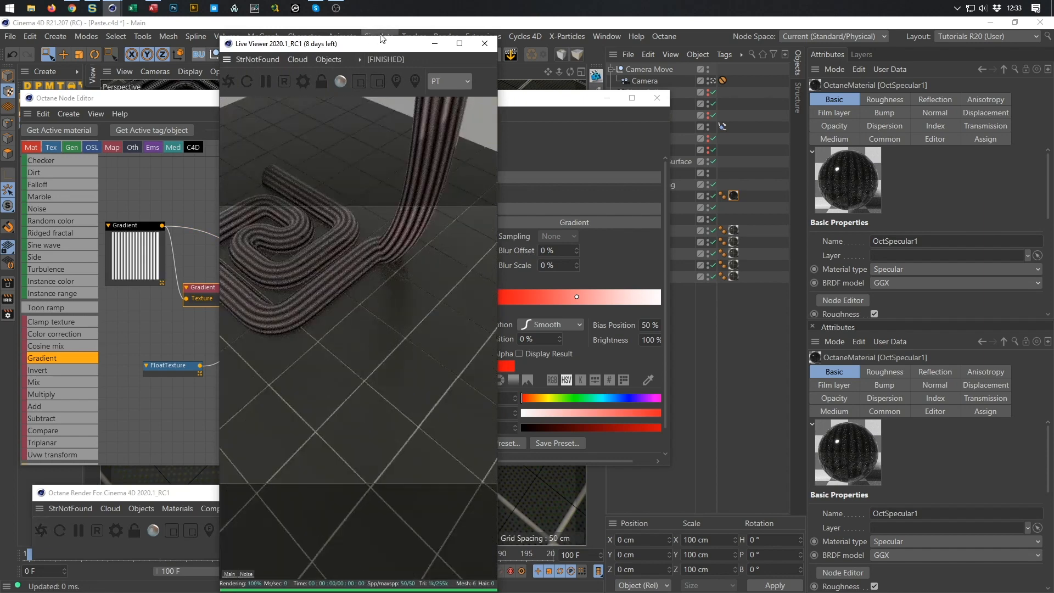
drag(380, 40, 873, 188)
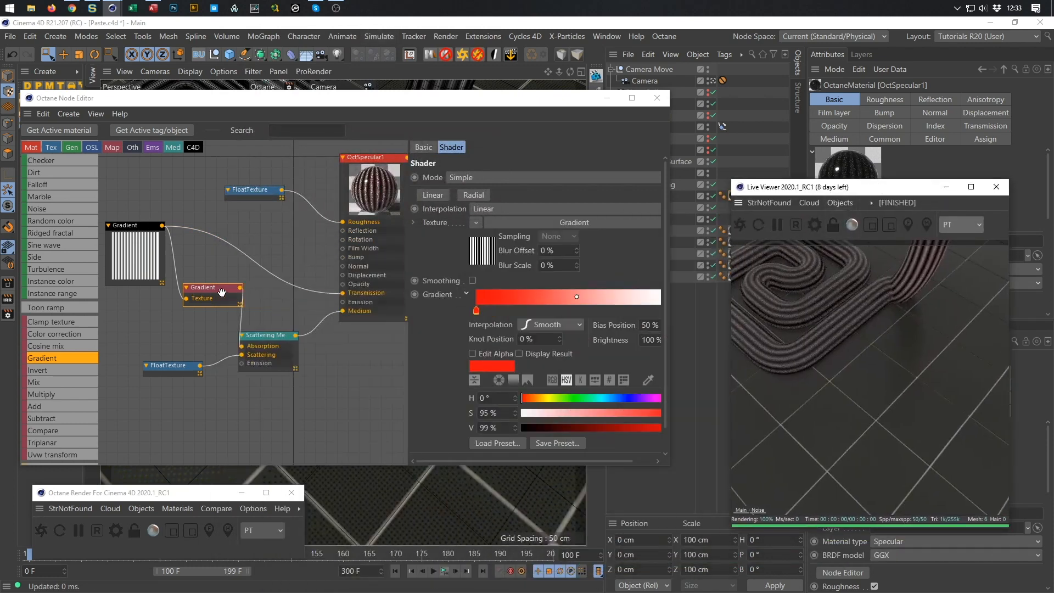
Shift the striped Gradient node slightly and raise the Scattering medium's density to about 17.8
drag(125, 230, 121, 230)
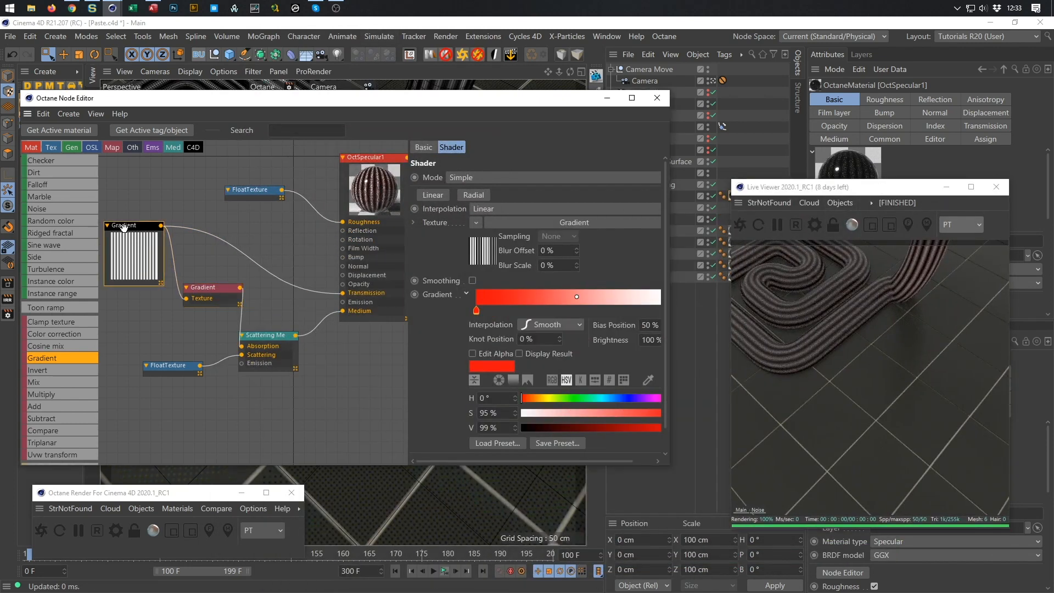
click(267, 336)
drag(619, 179, 648, 180)
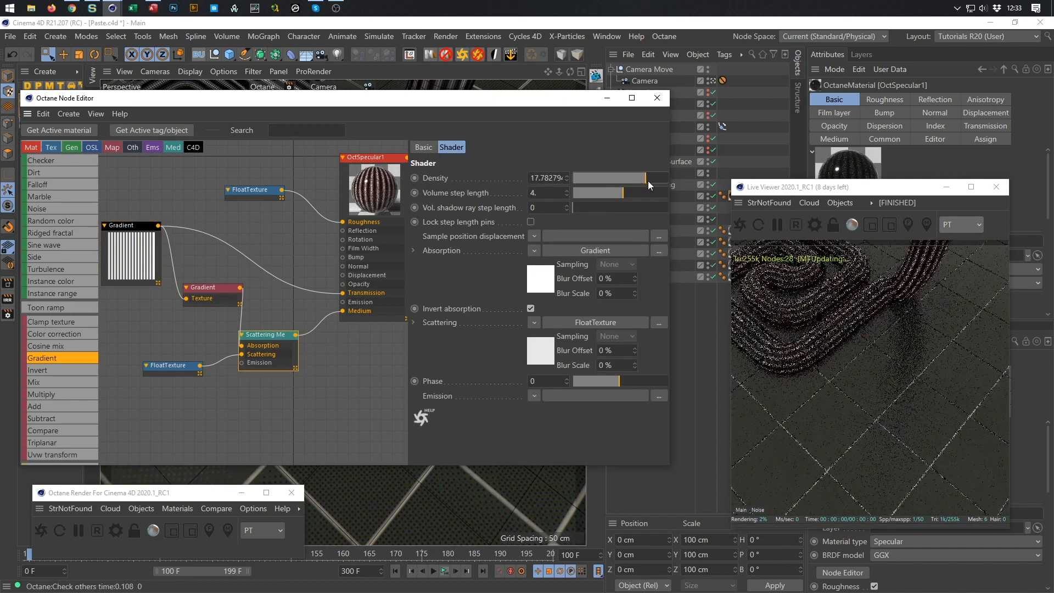
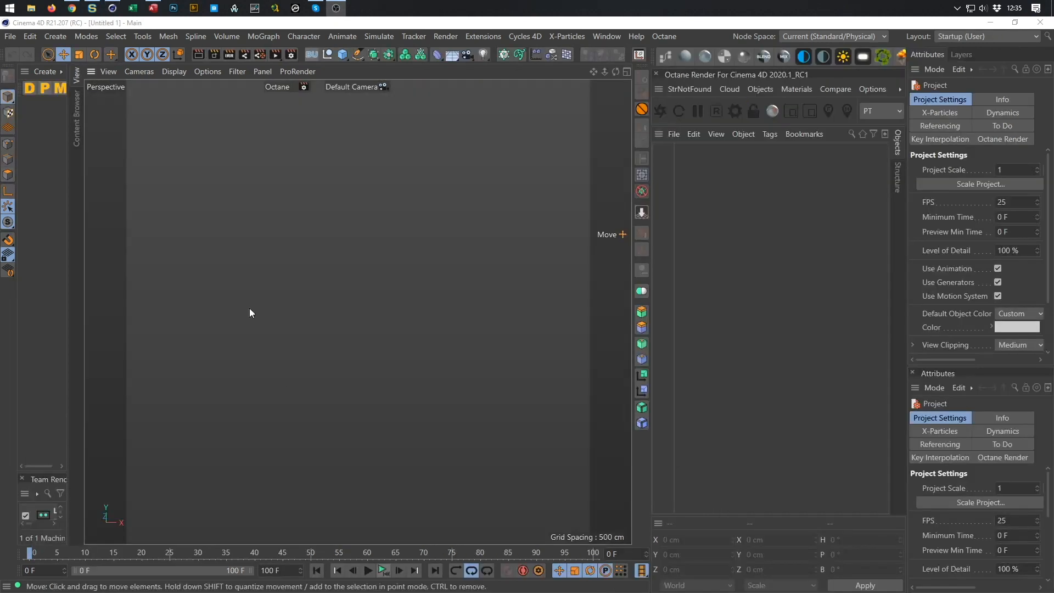
Reopen the recent project Paste.c4d and delete the tube's OctSpecular1 material
click(11, 37)
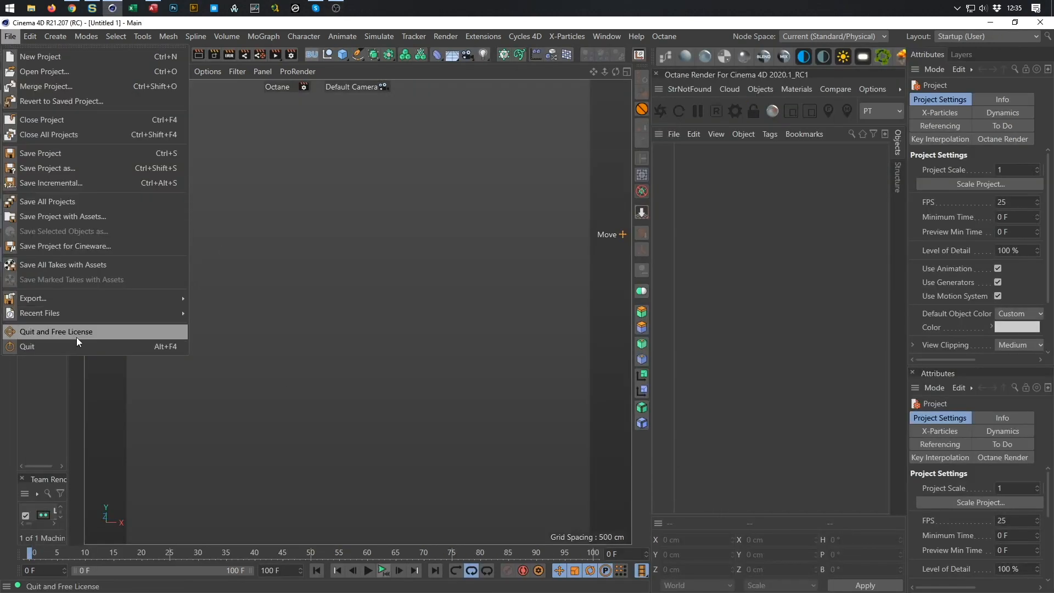
mouse_move(115, 312)
click(252, 301)
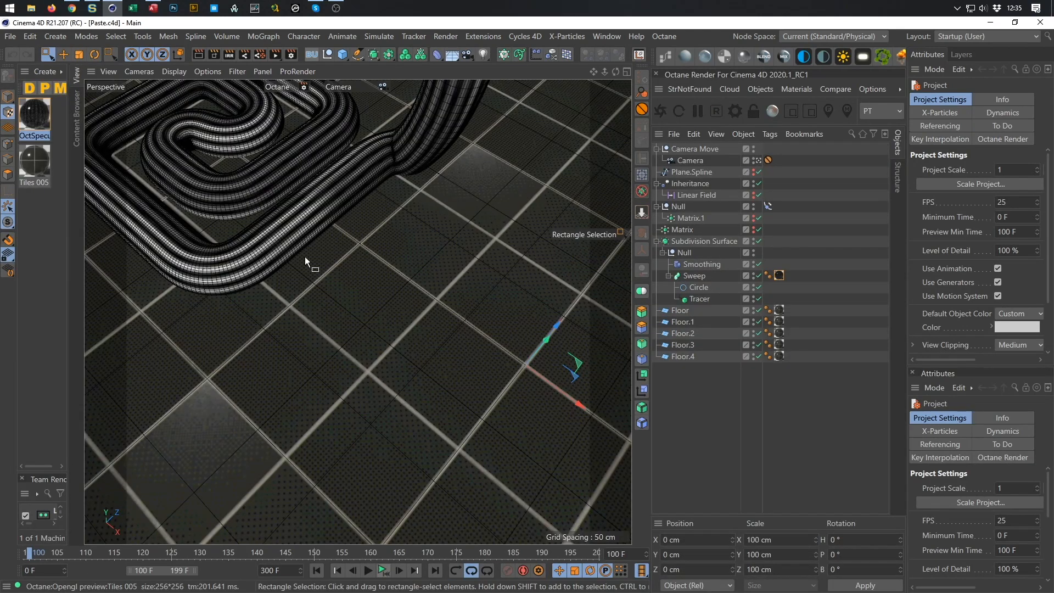
click(42, 117)
key(Delete)
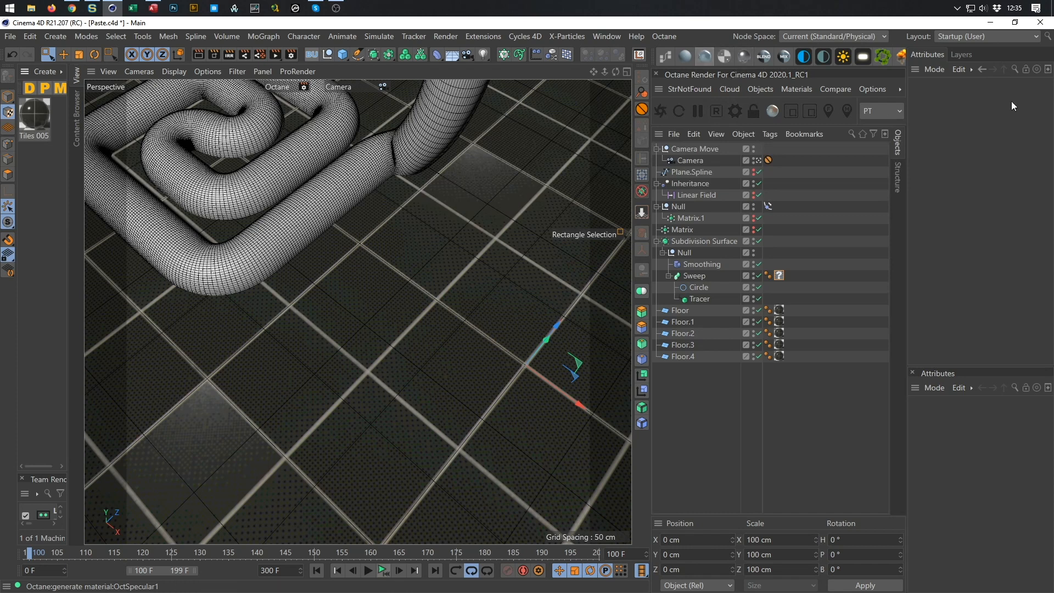
Switch to the Tutorials R20 (User) layout, then start the Octane live render and place the Live Viewer beside the viewport
click(987, 34)
click(986, 228)
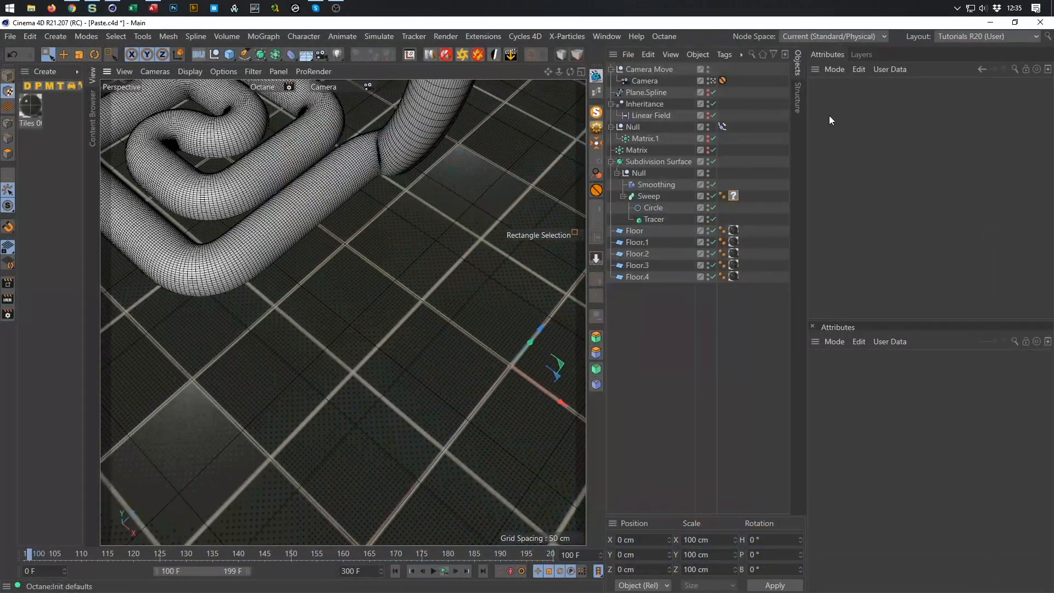
click(596, 76)
drag(341, 214, 169, 510)
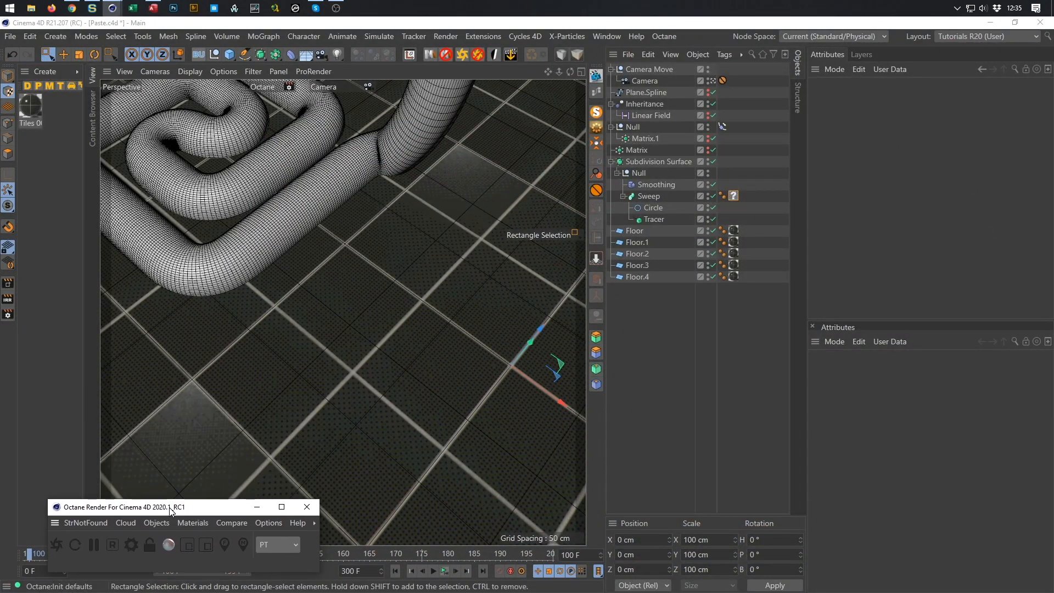
click(57, 549)
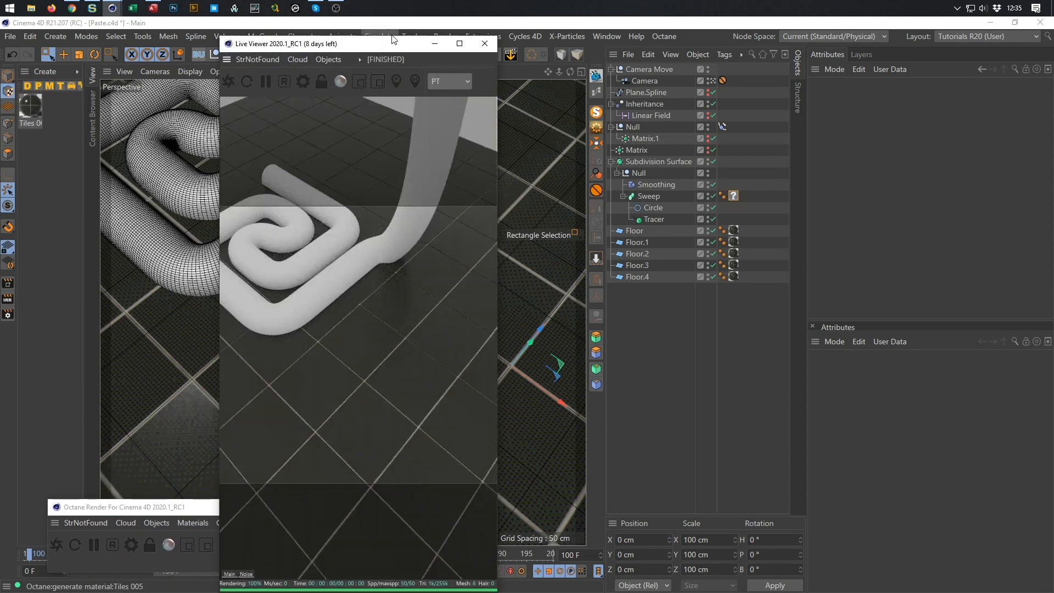
drag(393, 38, 900, 220)
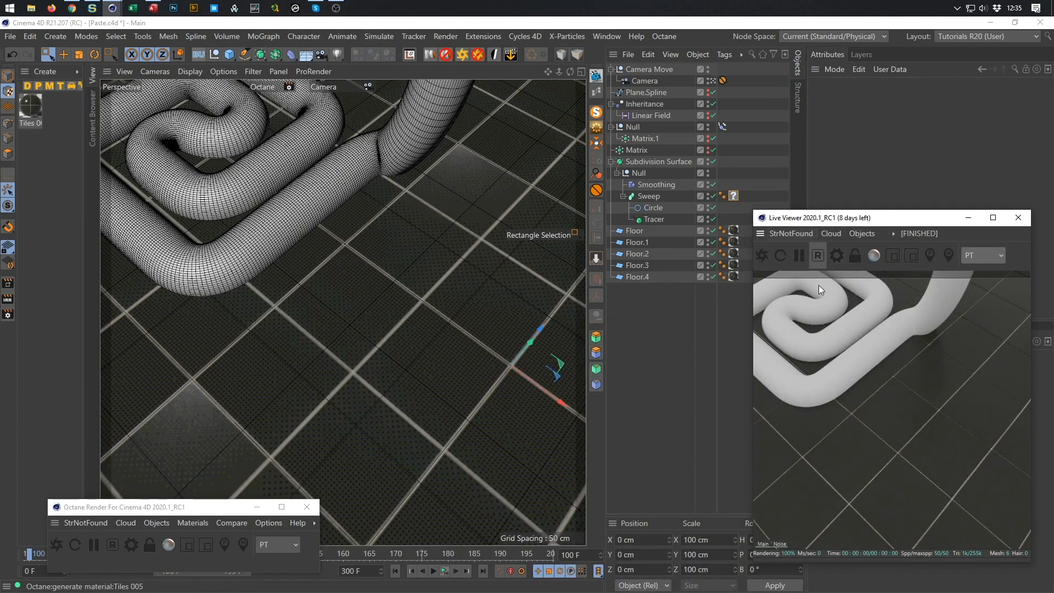
Create an Octane Glossy material and name it Paste
click(31, 106)
drag(181, 511, 156, 517)
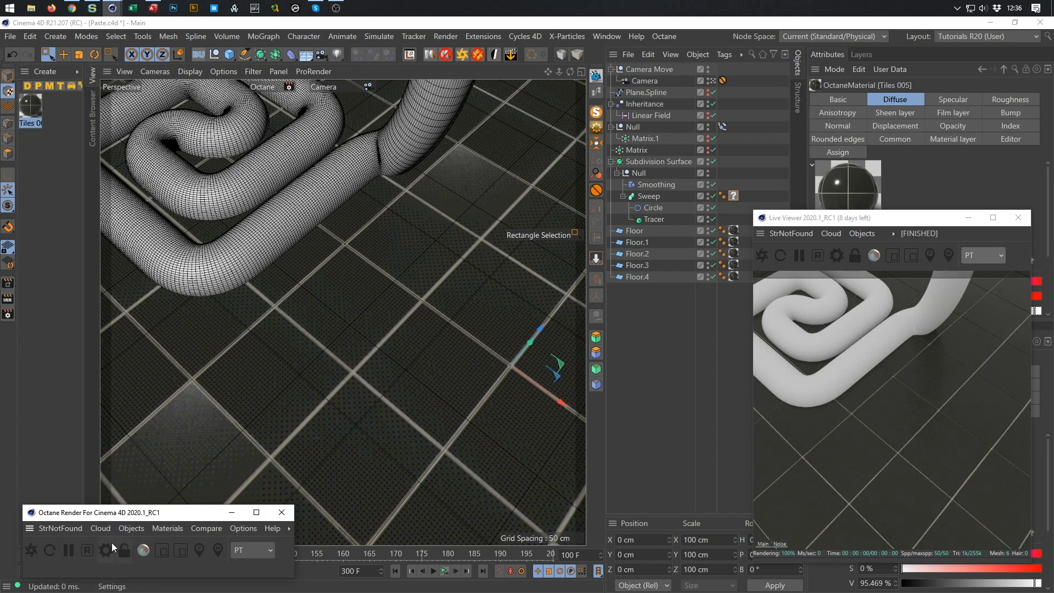
click(130, 529)
click(131, 529)
click(128, 529)
mouse_move(156, 532)
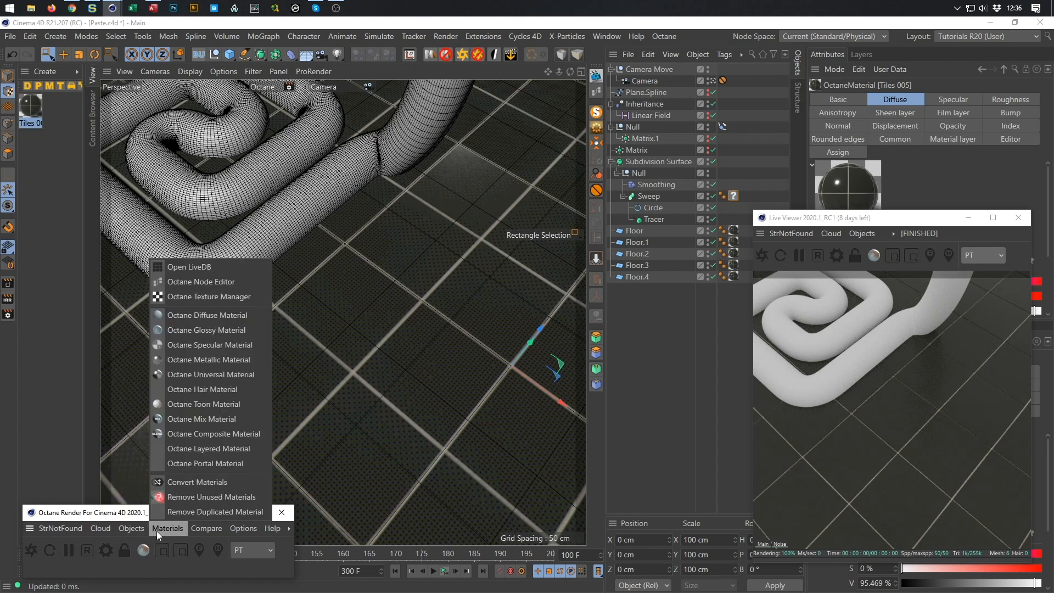
click(223, 328)
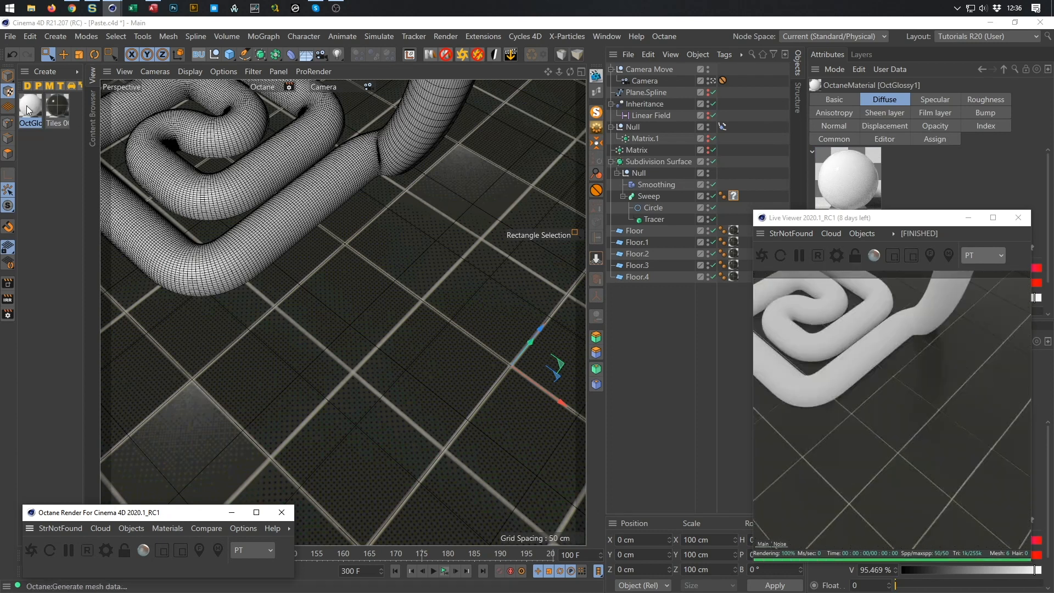
double_click(30, 123)
text(Ü)
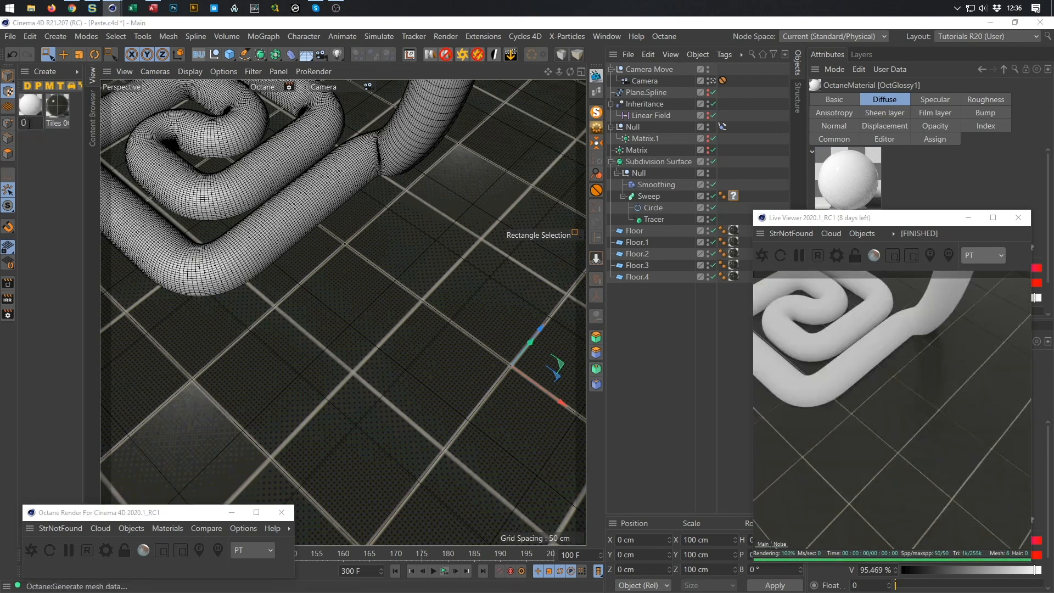
text(aste)
key(Return)
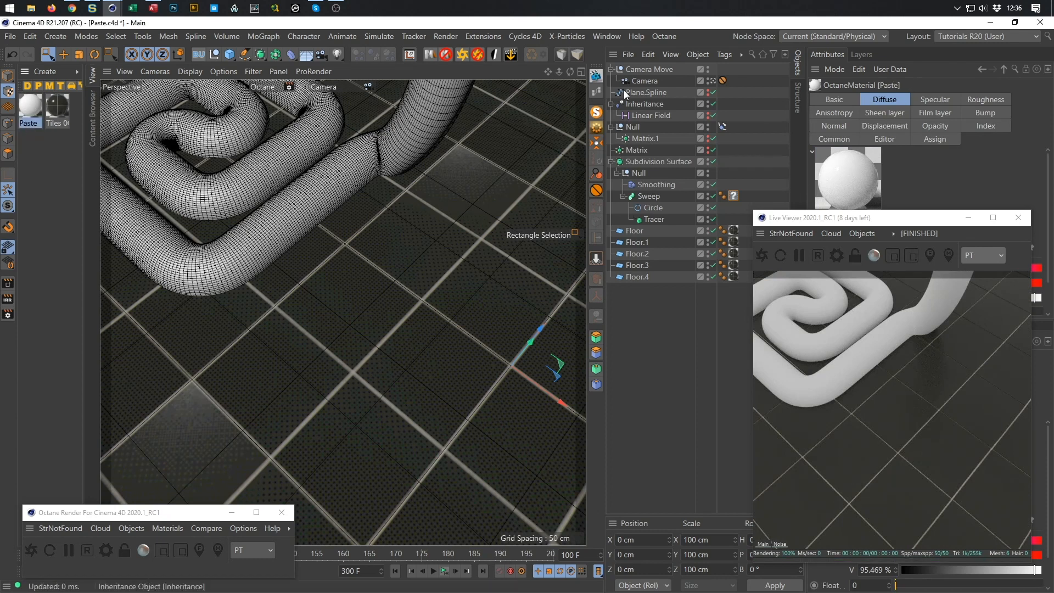
Open the Paste material in an enlarged Octane Node Editor and position its node with free space for inputs
click(596, 92)
drag(471, 211, 296, 84)
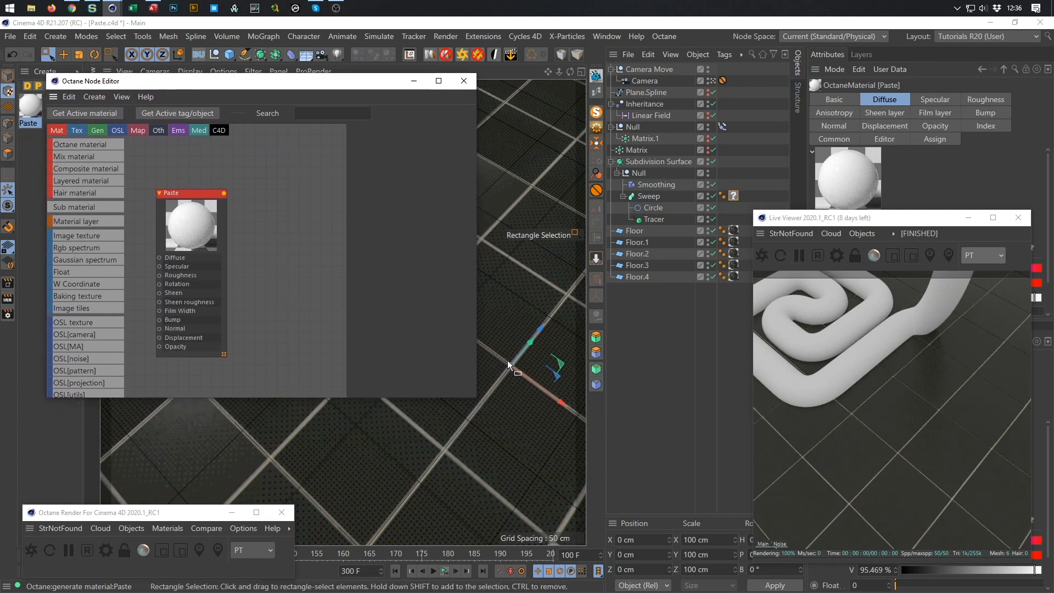
drag(477, 397, 677, 512)
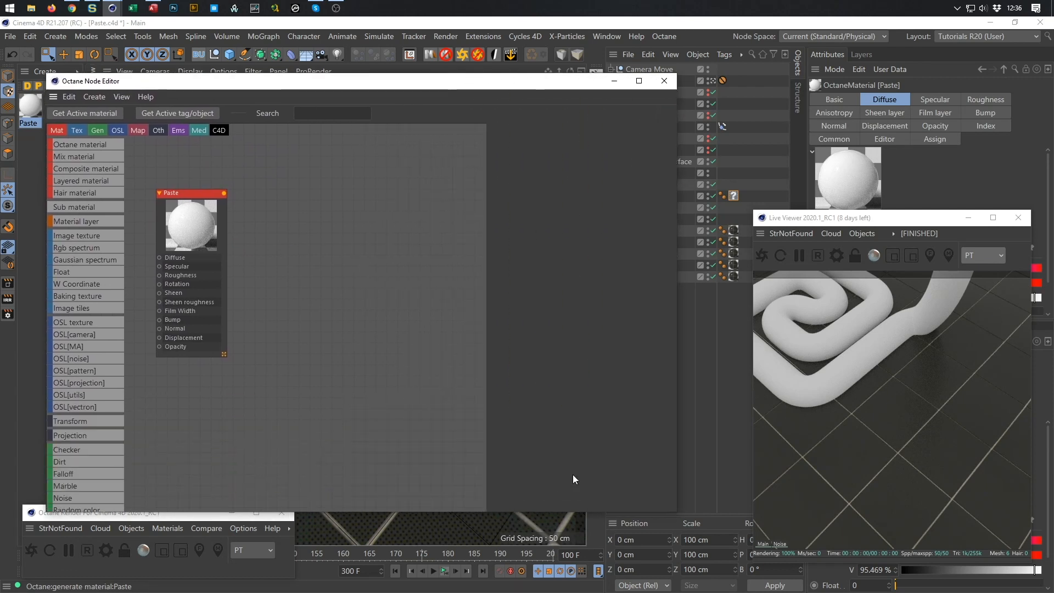
middle_drag(205, 273, 407, 254)
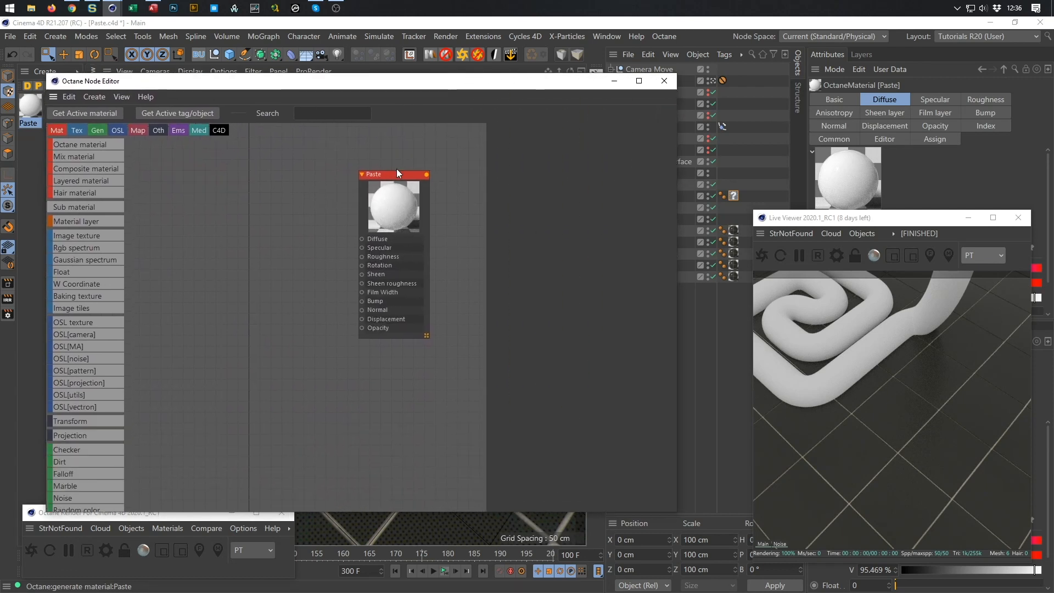
drag(412, 177, 359, 165)
middle_drag(359, 165, 403, 175)
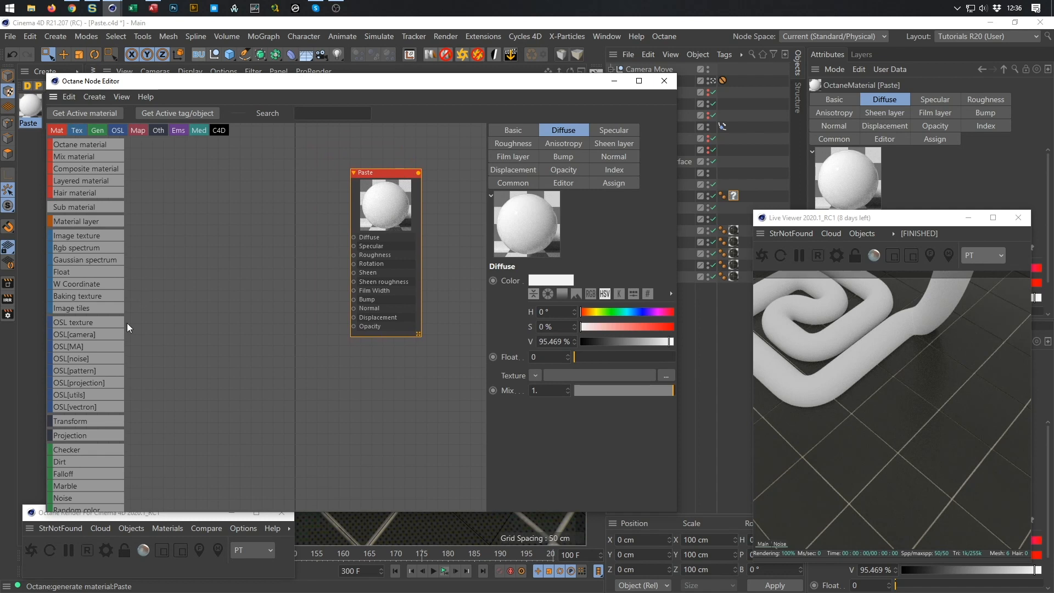
Try an Octane Gradient node with the BW preset in the Paste material's Diffuse input
scroll(83, 280, down, 10)
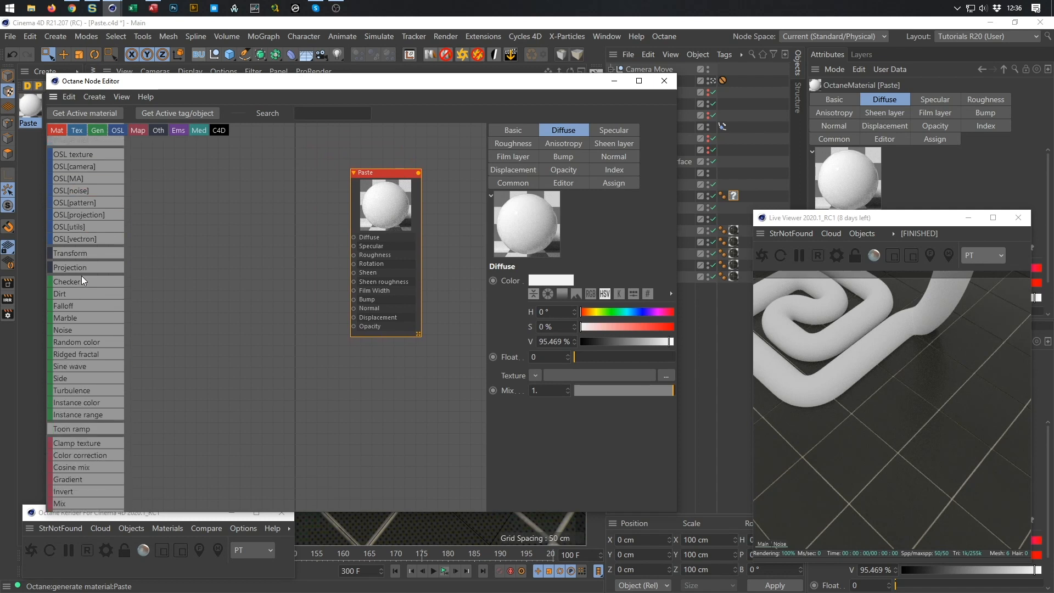
drag(91, 366, 354, 238)
drag(274, 225, 259, 216)
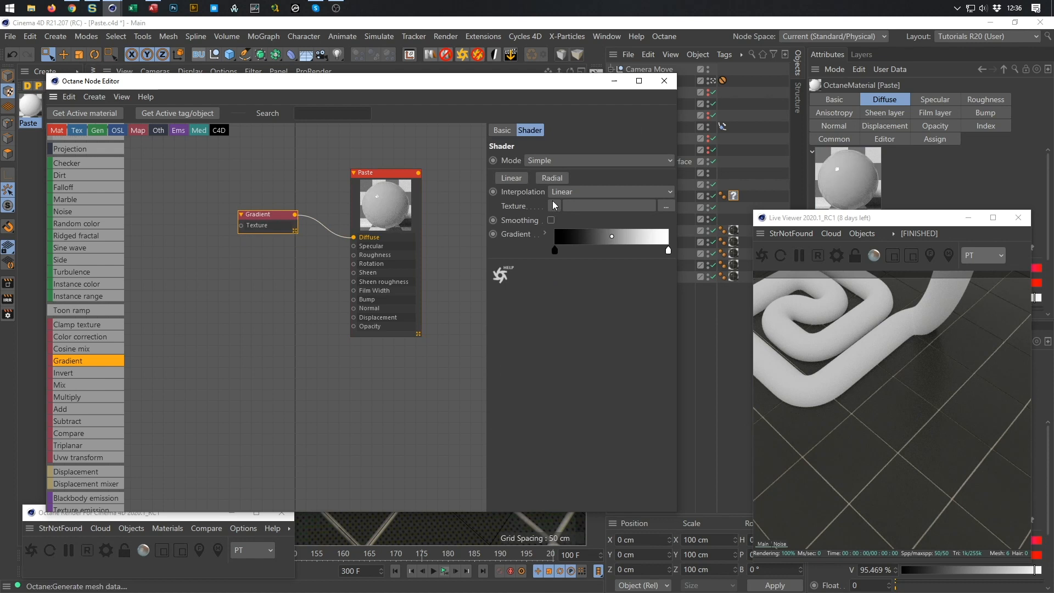
click(545, 233)
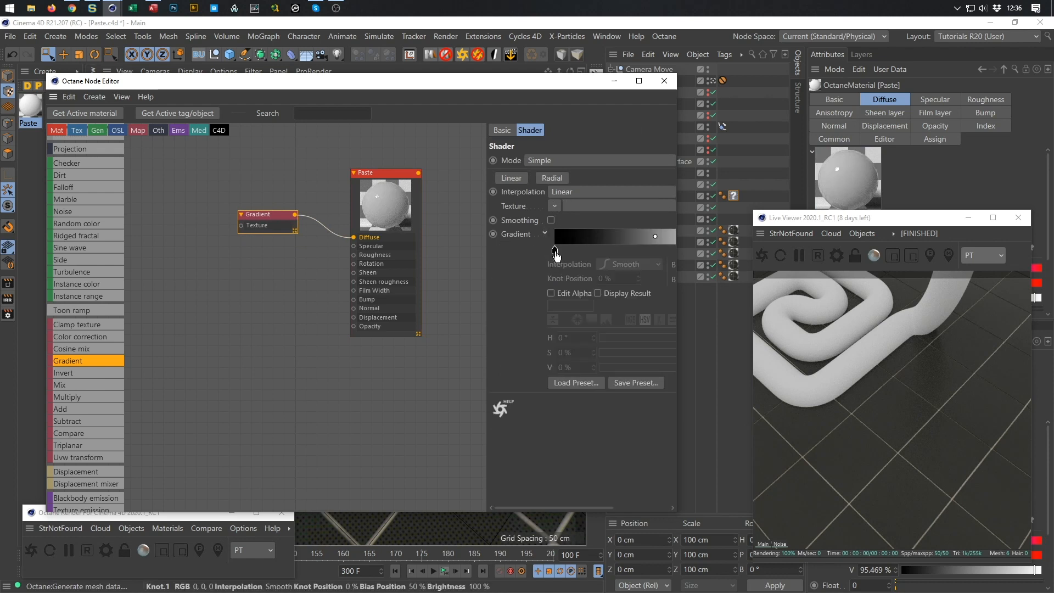
click(575, 383)
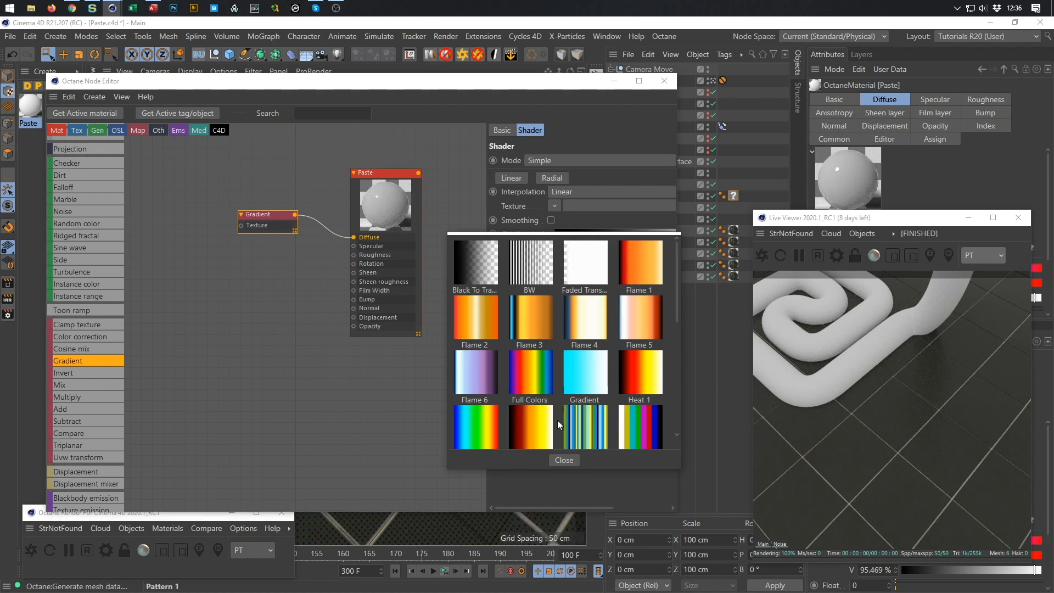
click(534, 281)
Assign the Paste material to the Sweep and delete the Octane Gradient node from the Diffuse input
drag(402, 88, 307, 169)
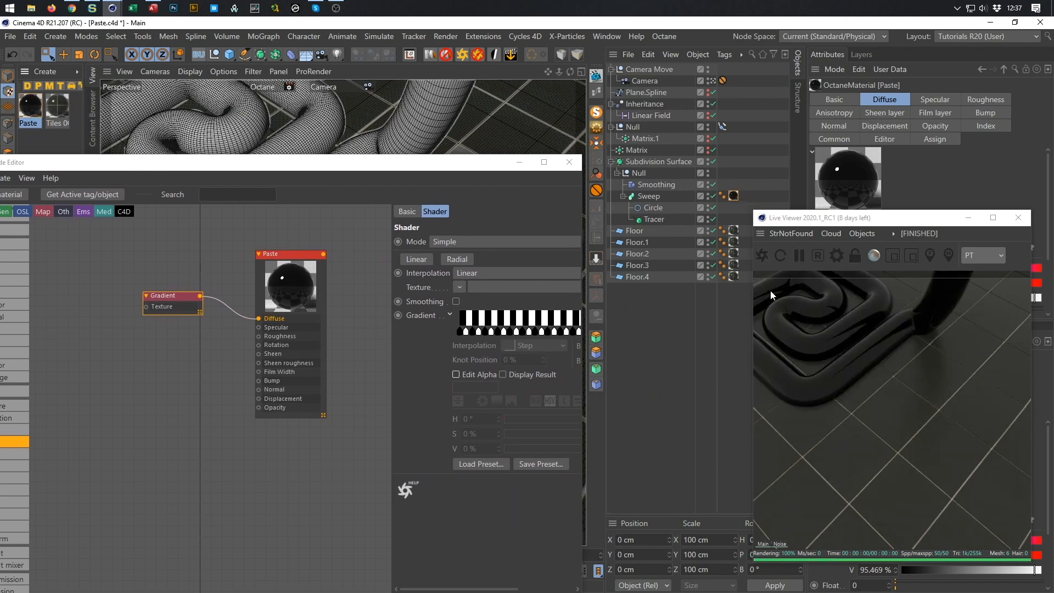
drag(388, 163, 512, 77)
drag(292, 219, 272, 215)
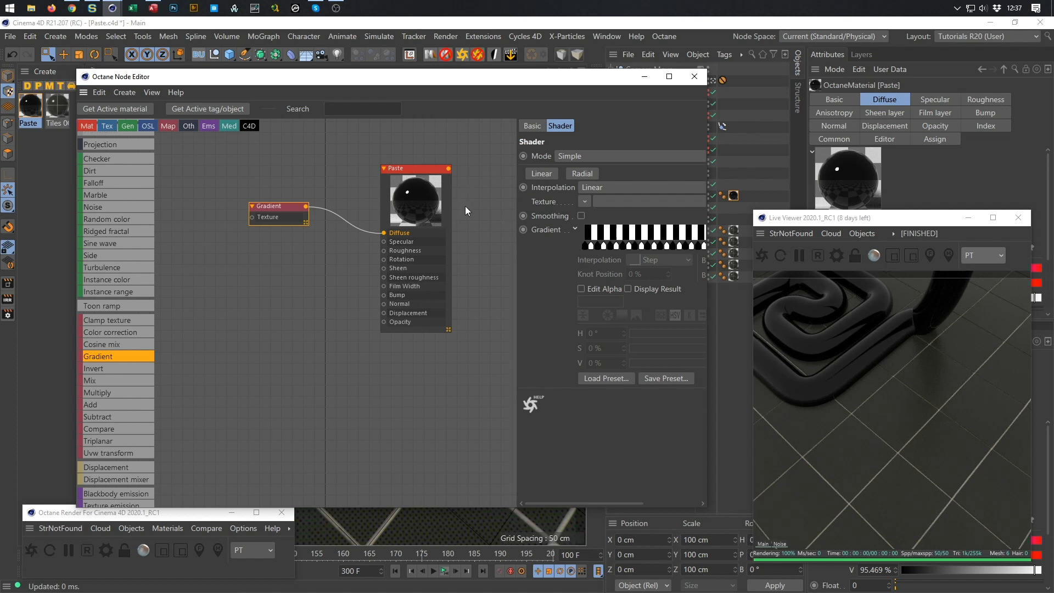
key(Delete)
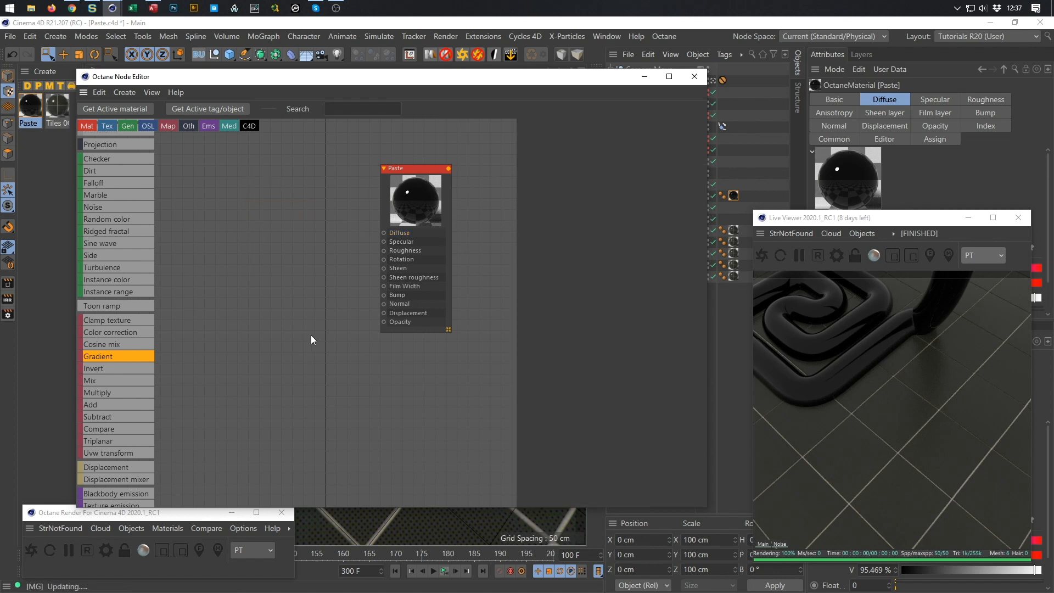
Connect a Cinema 4D Gradient shader to the Paste material's Diffuse input and load the BW preset into it
scroll(118, 374, down, 3)
scroll(115, 374, down, 2)
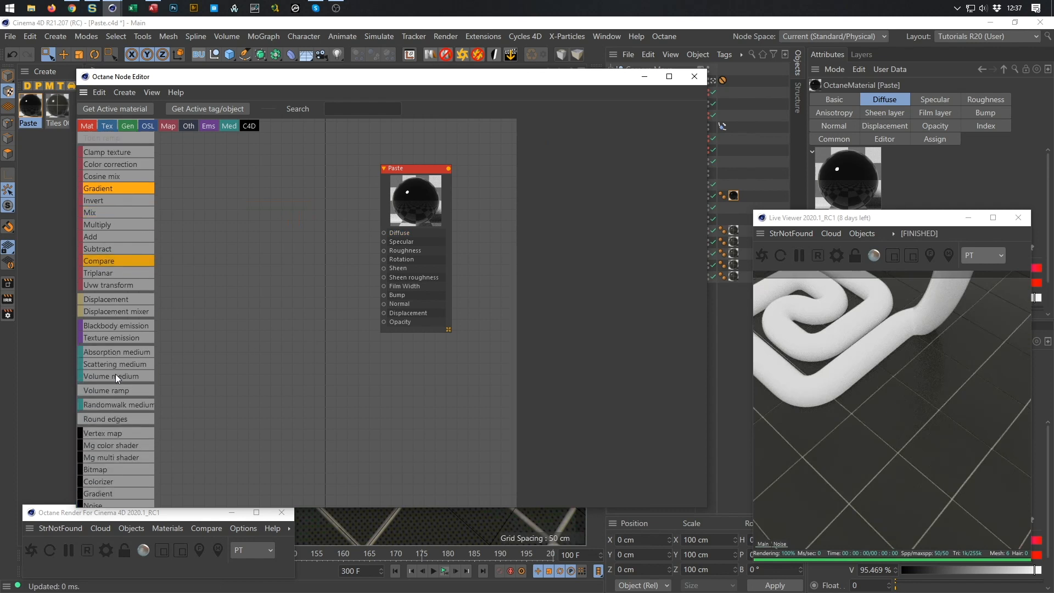
drag(121, 475, 383, 232)
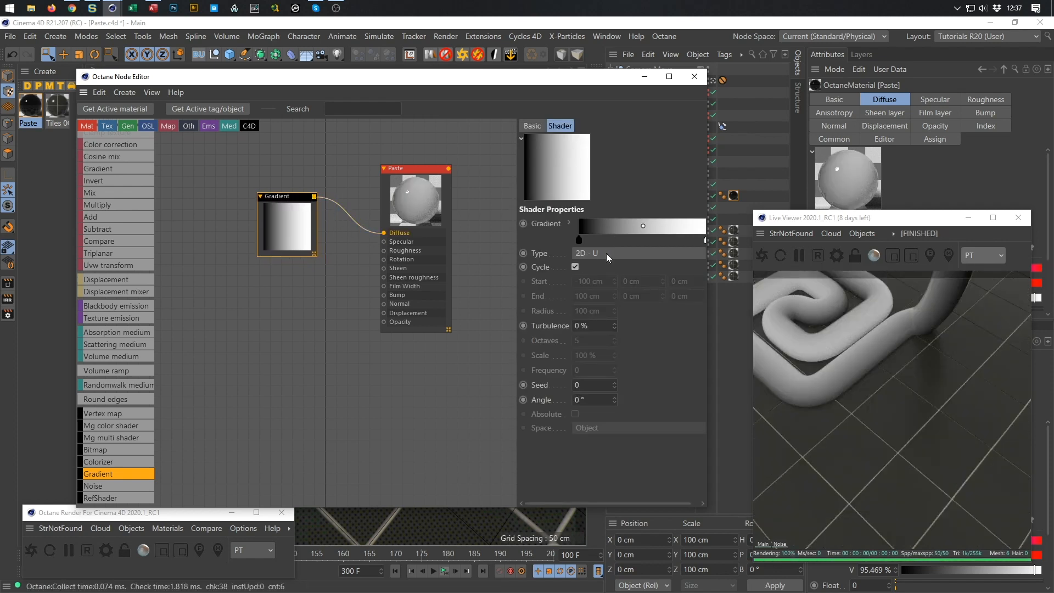
click(571, 224)
click(592, 358)
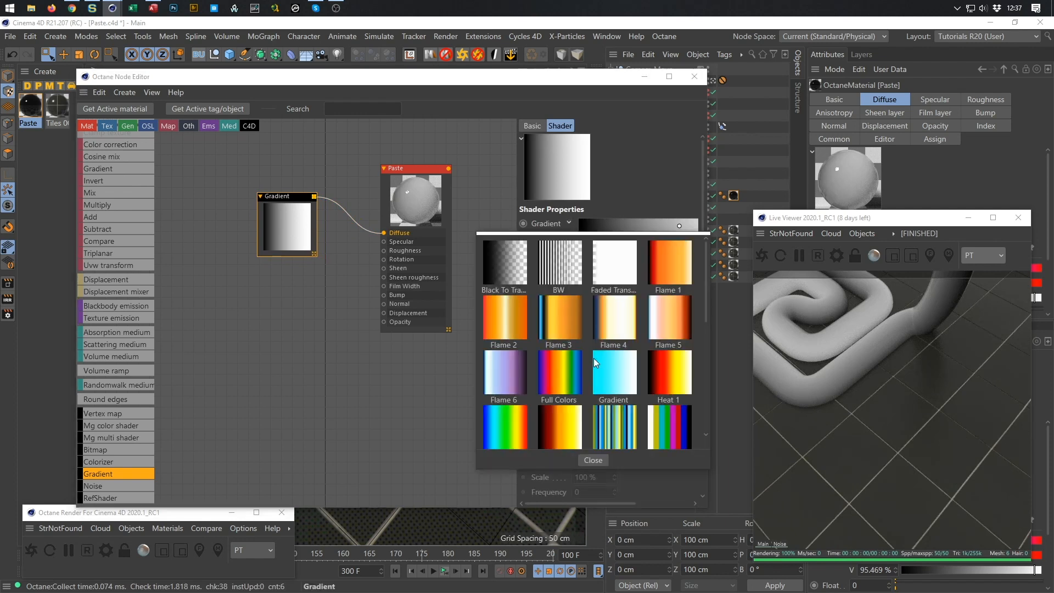
click(568, 270)
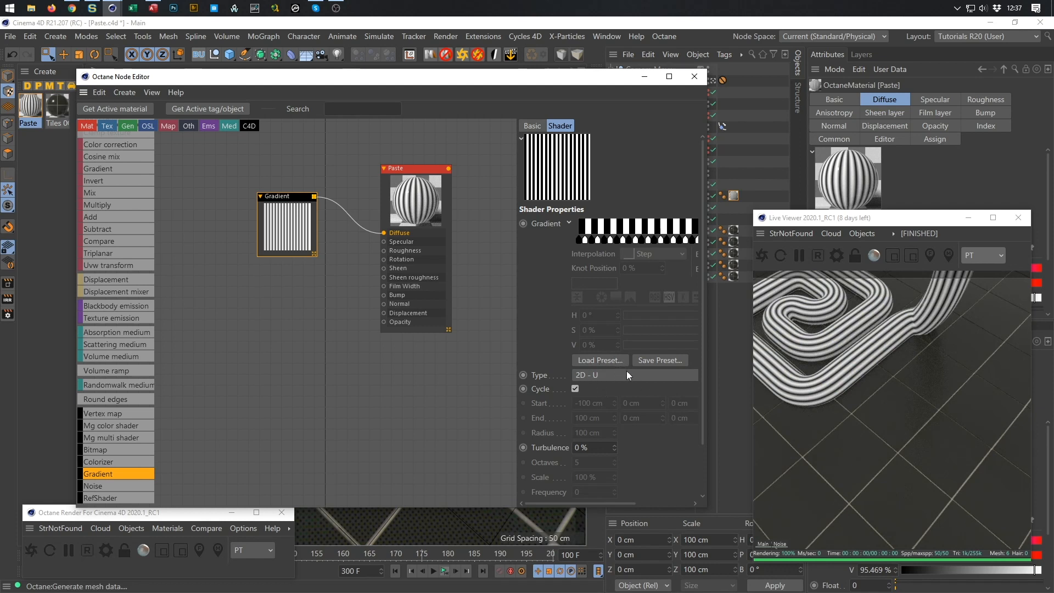
Try the 2D - V type on the striped Gradient, then restore 2D - U
click(590, 374)
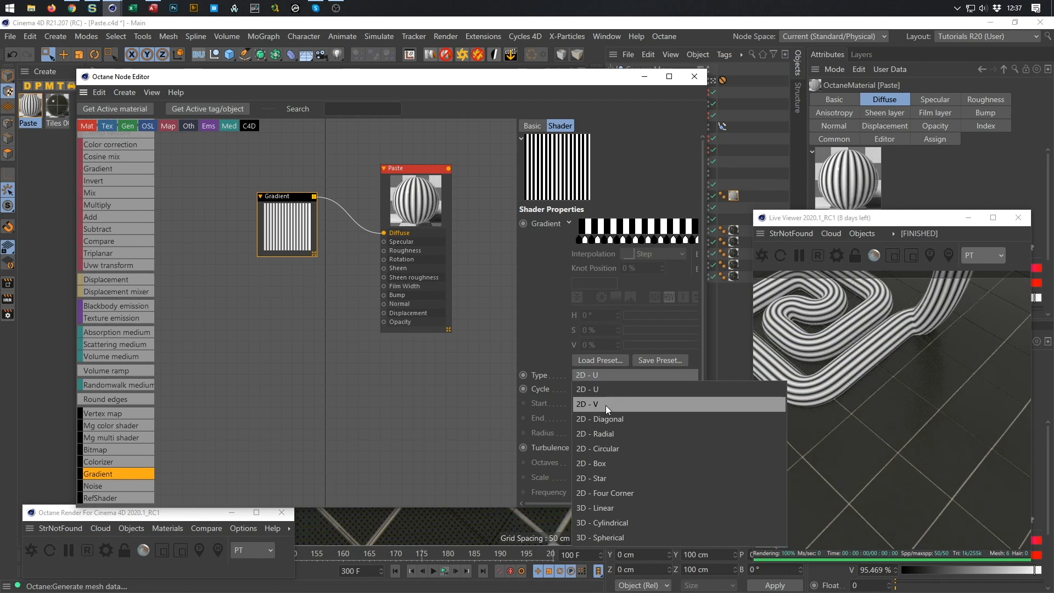
click(605, 405)
click(614, 373)
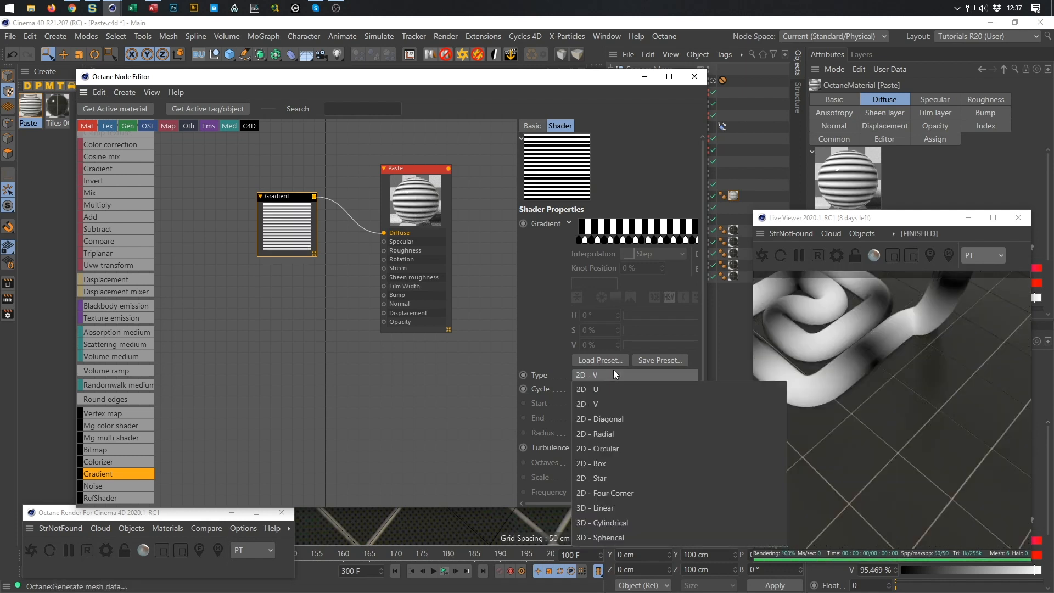
click(620, 386)
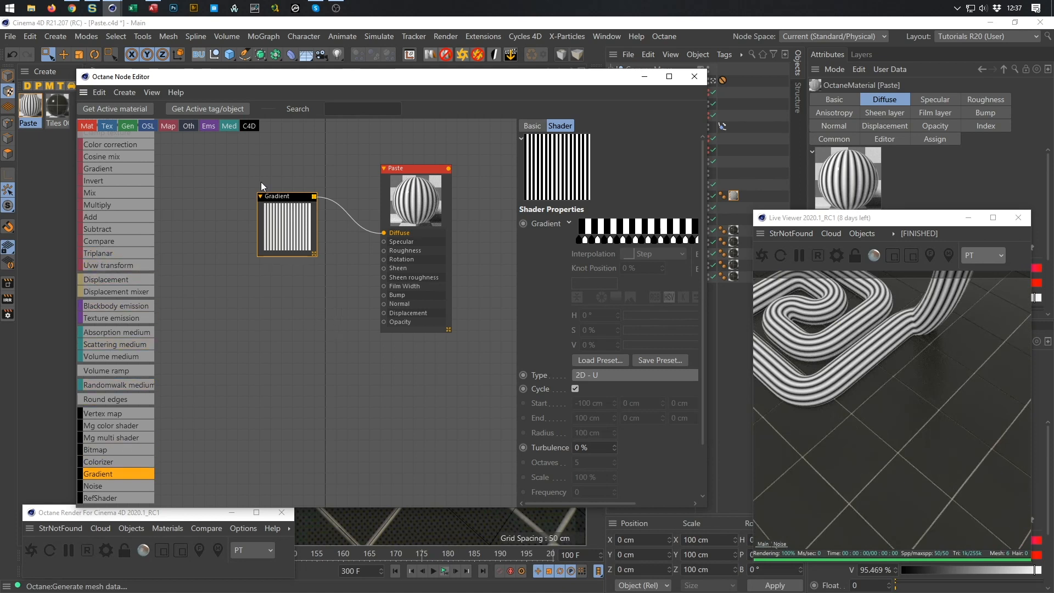
Move the striped Gradient node away from the material and connect a Cinema 4D Colorizer node to the Diffuse input
drag(269, 196, 236, 174)
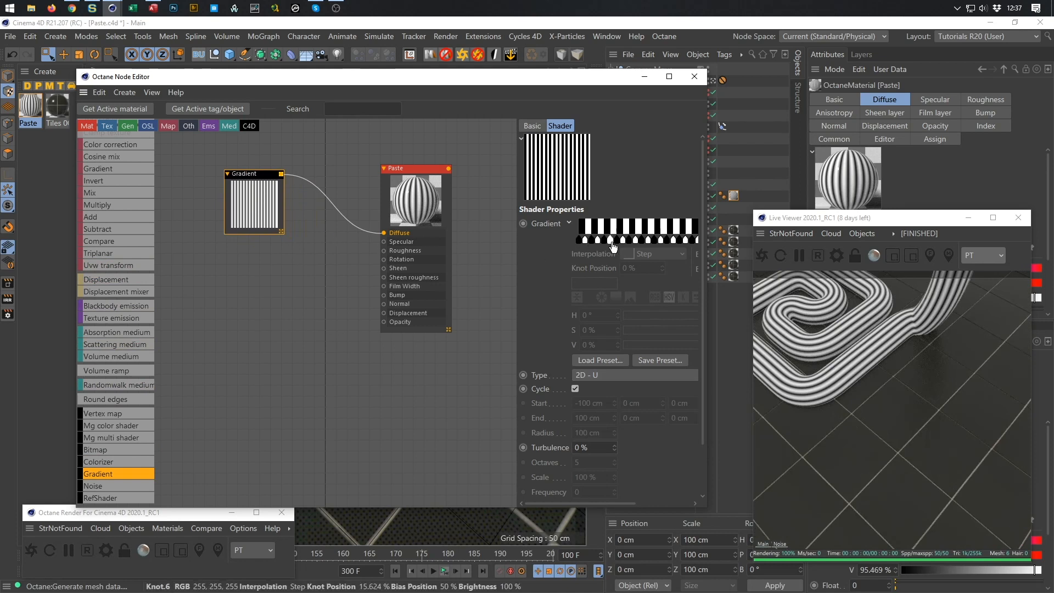
drag(245, 172, 206, 162)
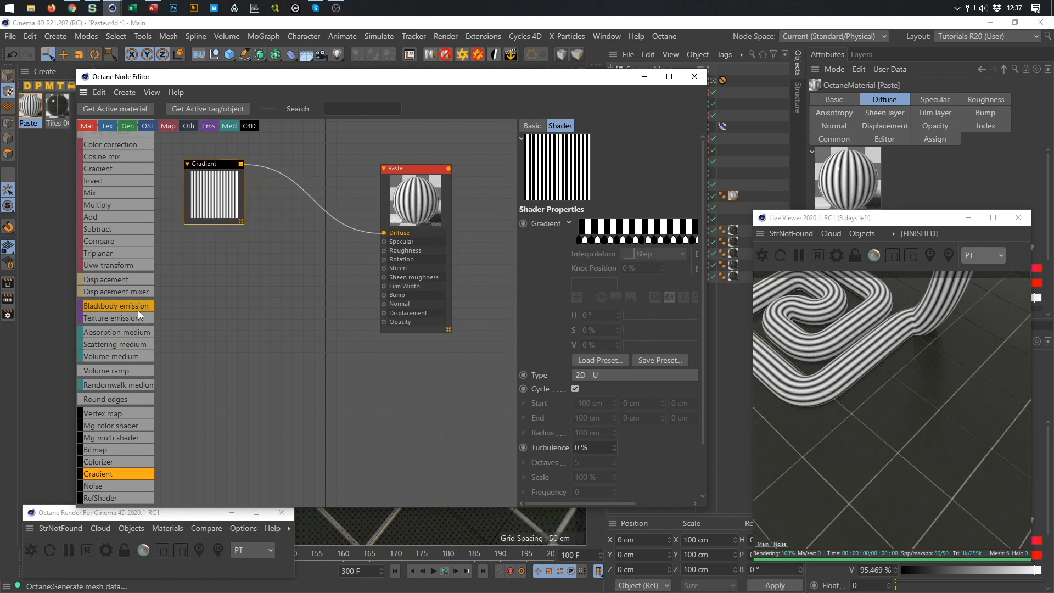
drag(83, 459, 212, 426)
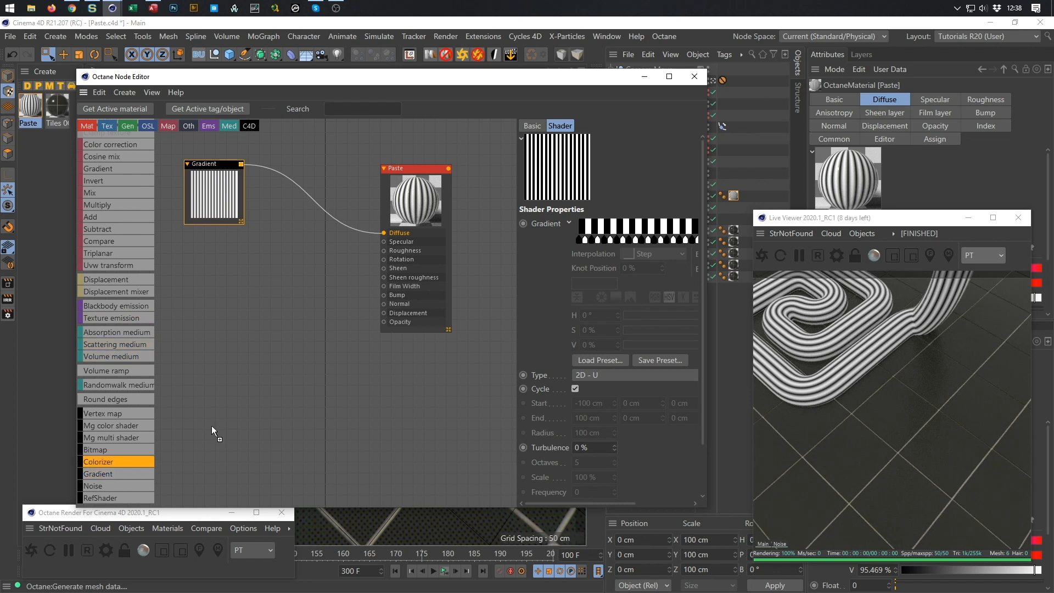
drag(282, 196, 301, 187)
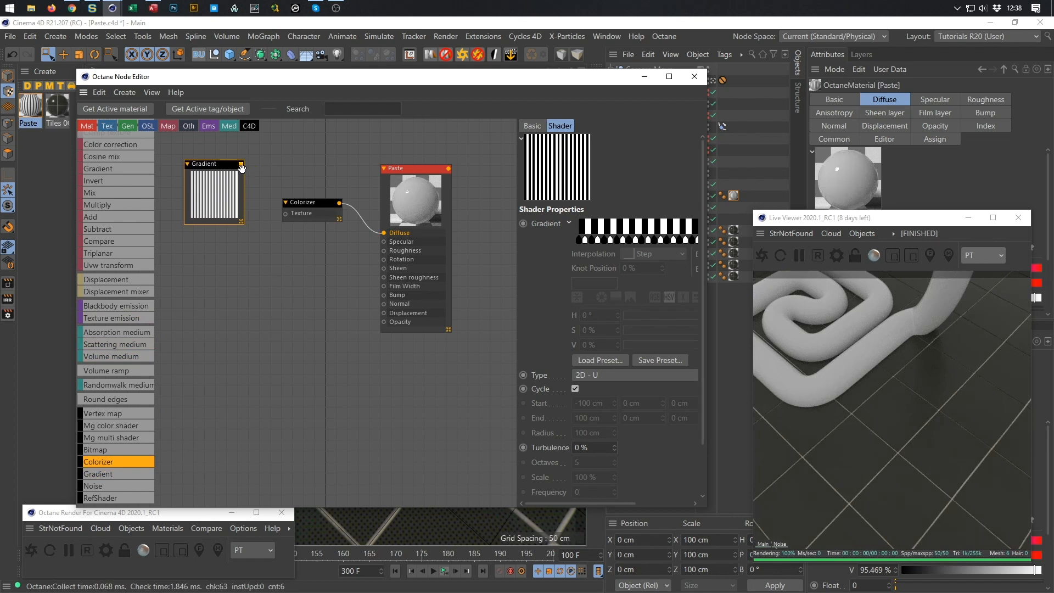
Delete the unconnected striped Gradient node and load a new Gradient shader into the Colorizer's Texture input
drag(241, 167, 286, 220)
key(Delete)
click(307, 205)
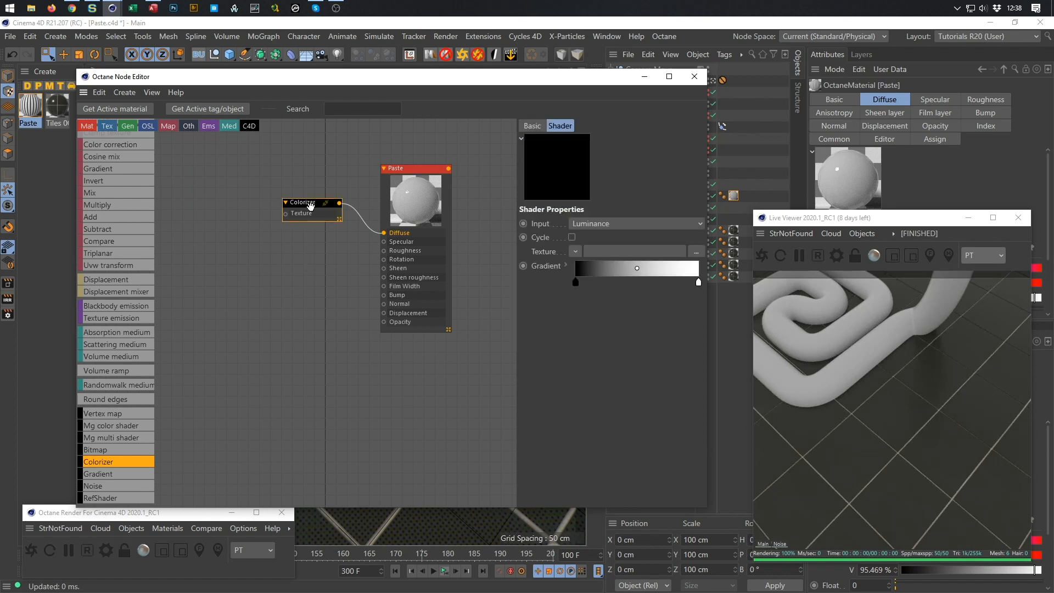
click(574, 255)
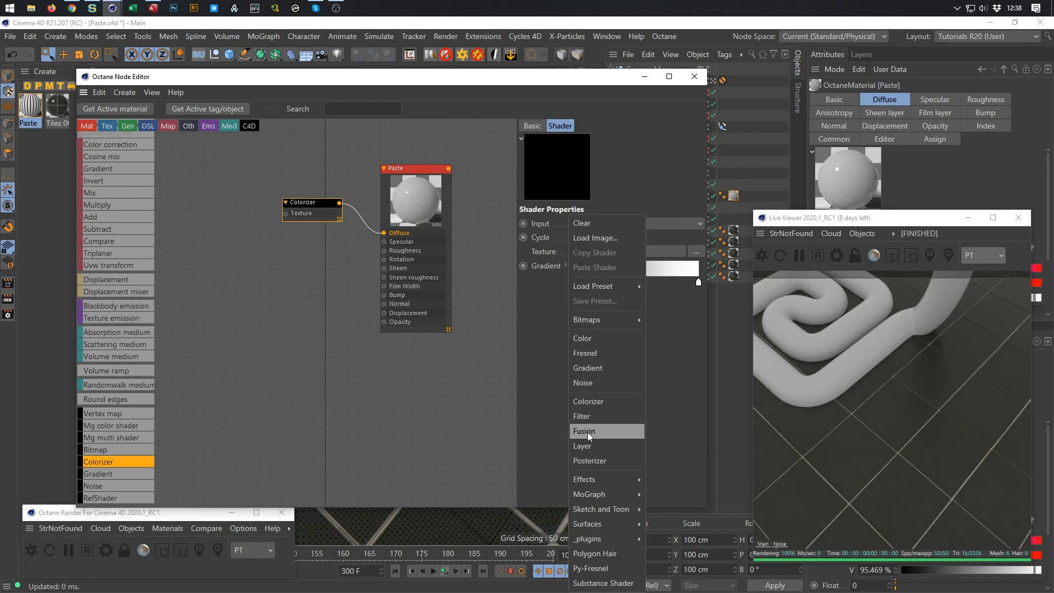
mouse_move(597, 496)
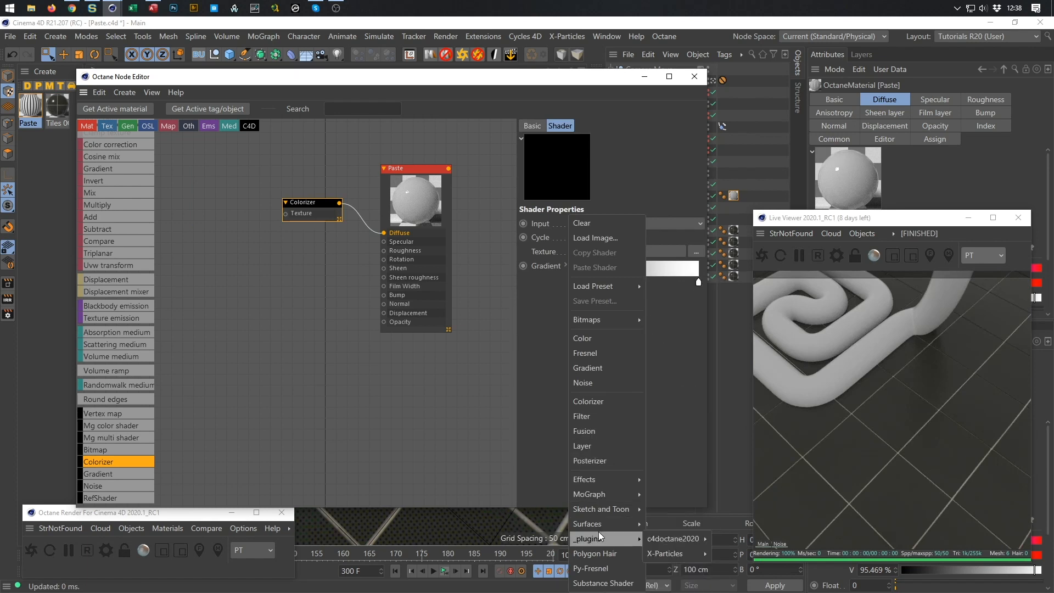
mouse_move(617, 521)
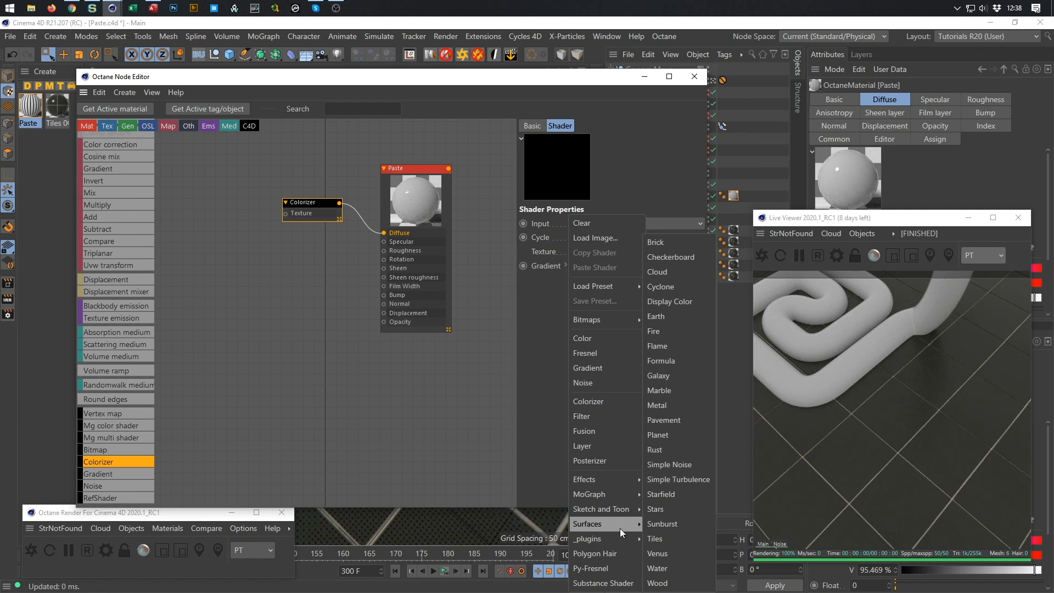
mouse_move(623, 538)
mouse_move(674, 544)
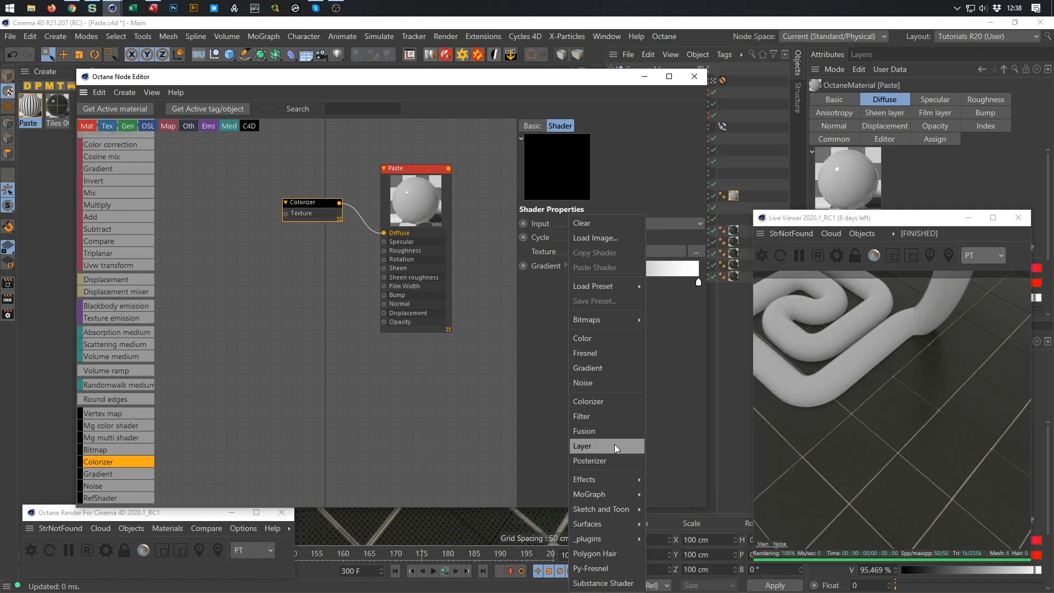
click(607, 367)
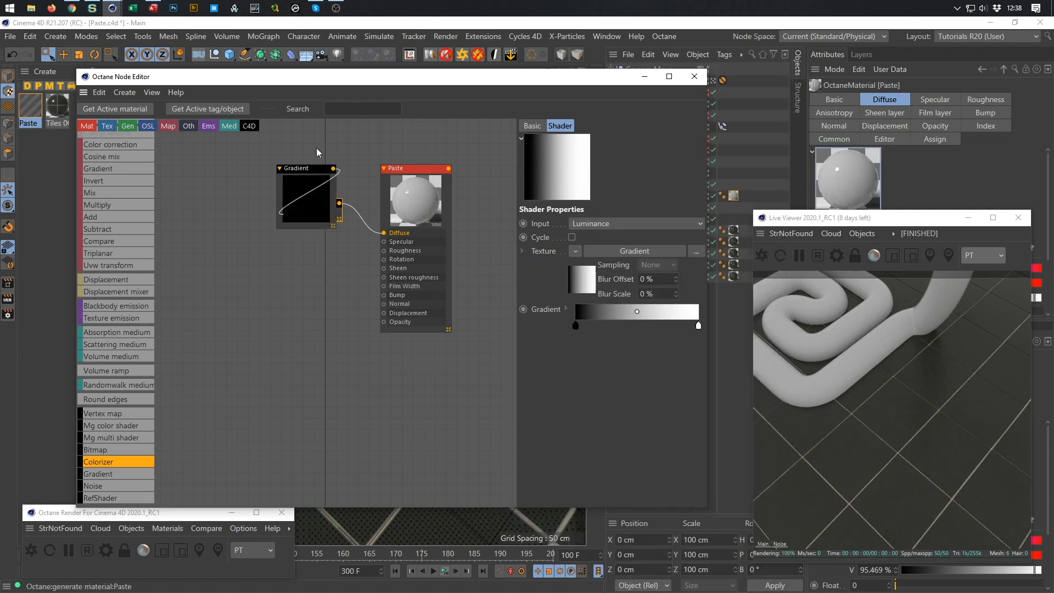
Place the new Gradient node clear of the Colorizer and load the striped BW preset into it
drag(307, 165, 218, 158)
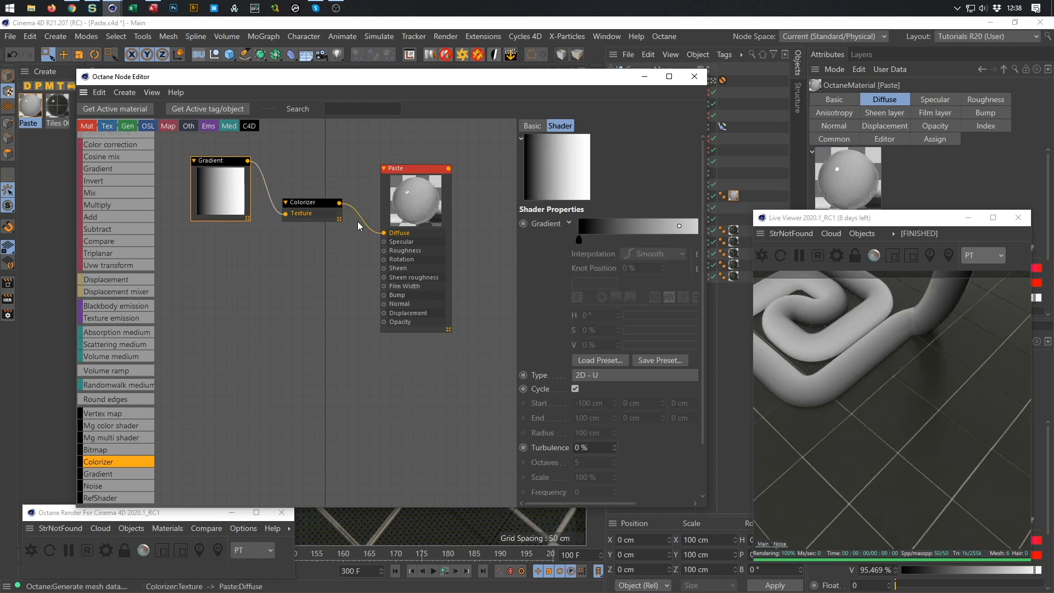
click(597, 362)
click(587, 319)
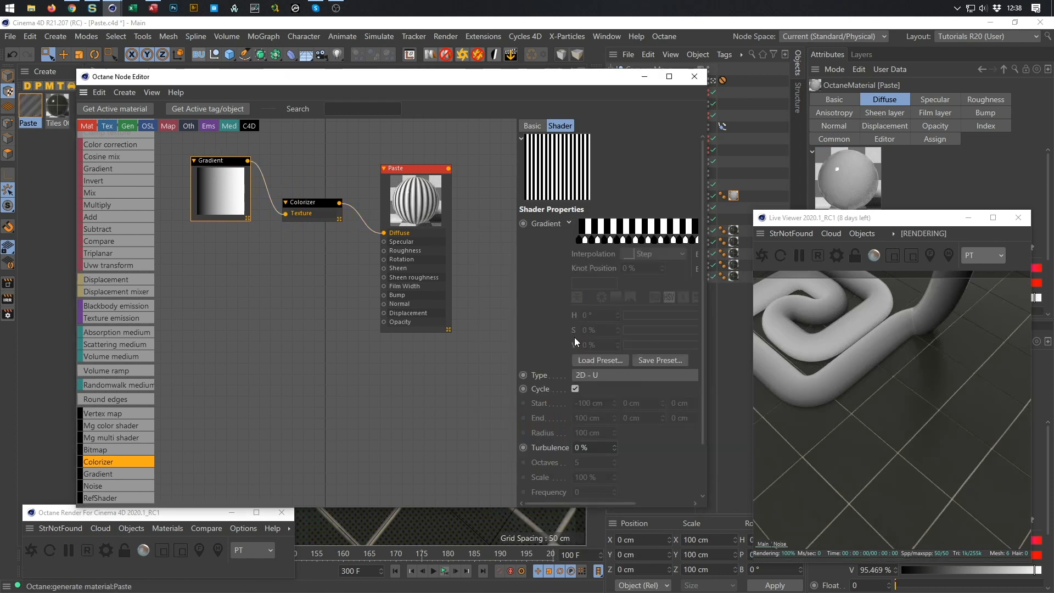
Colour the first knot of the Colorizer's gradient dark red with H 0°, S 100% and V 29%
click(313, 204)
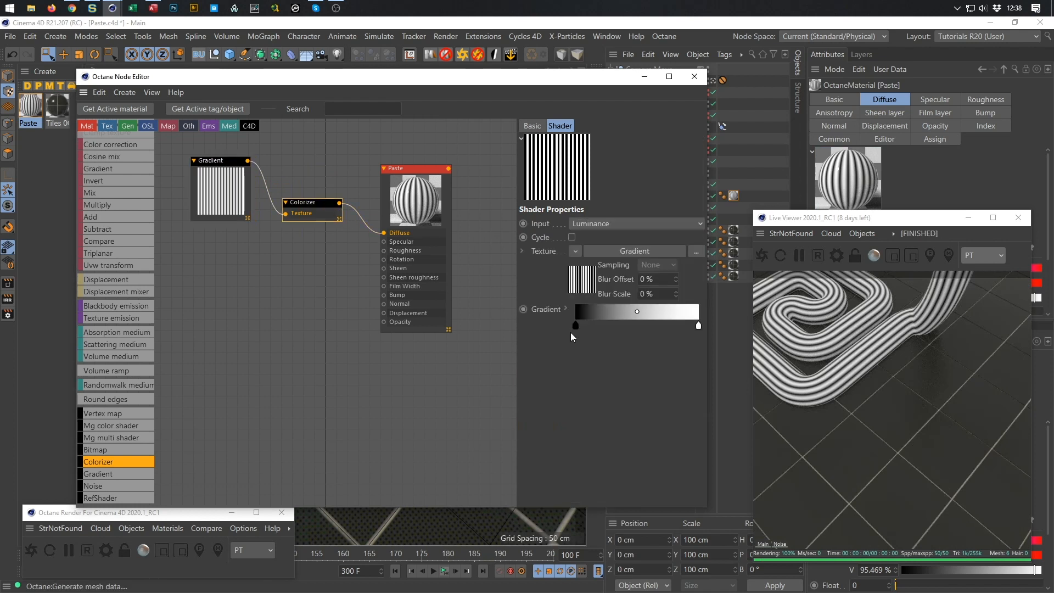
click(566, 309)
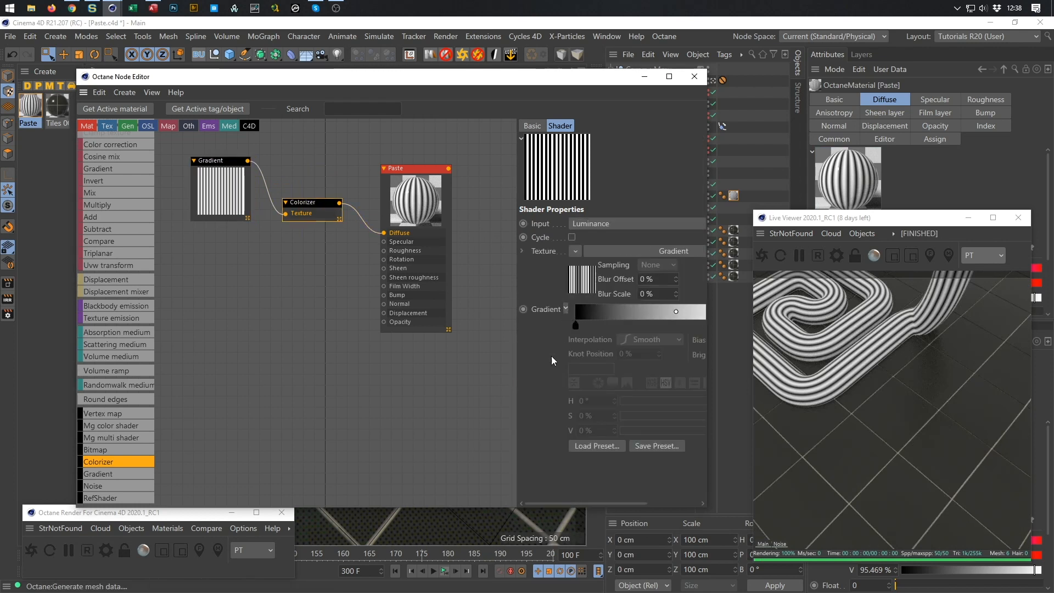
click(576, 324)
drag(652, 417, 721, 429)
click(708, 416)
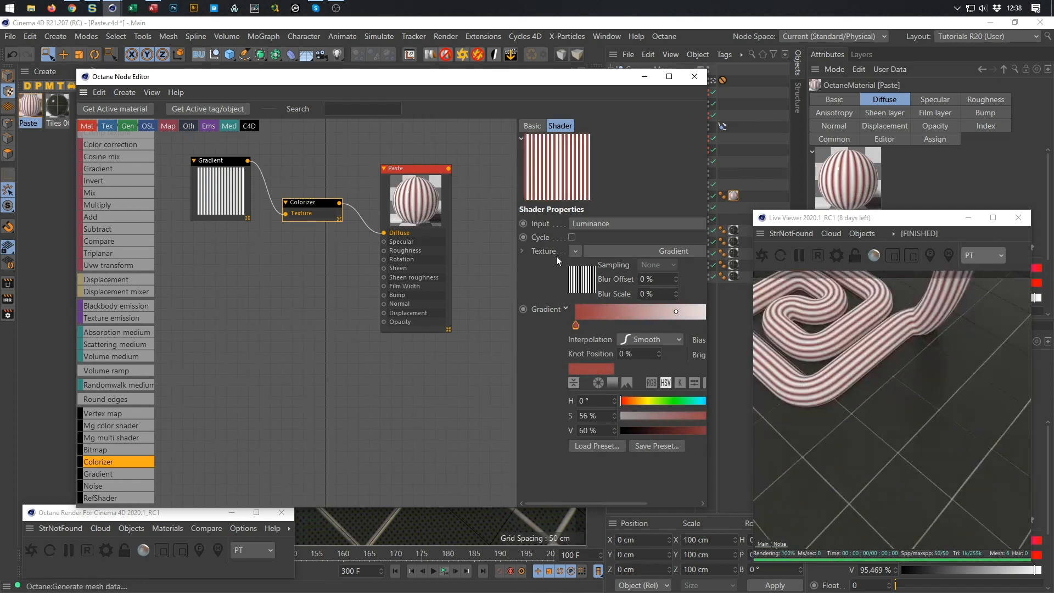
drag(516, 347, 430, 348)
drag(645, 415, 711, 434)
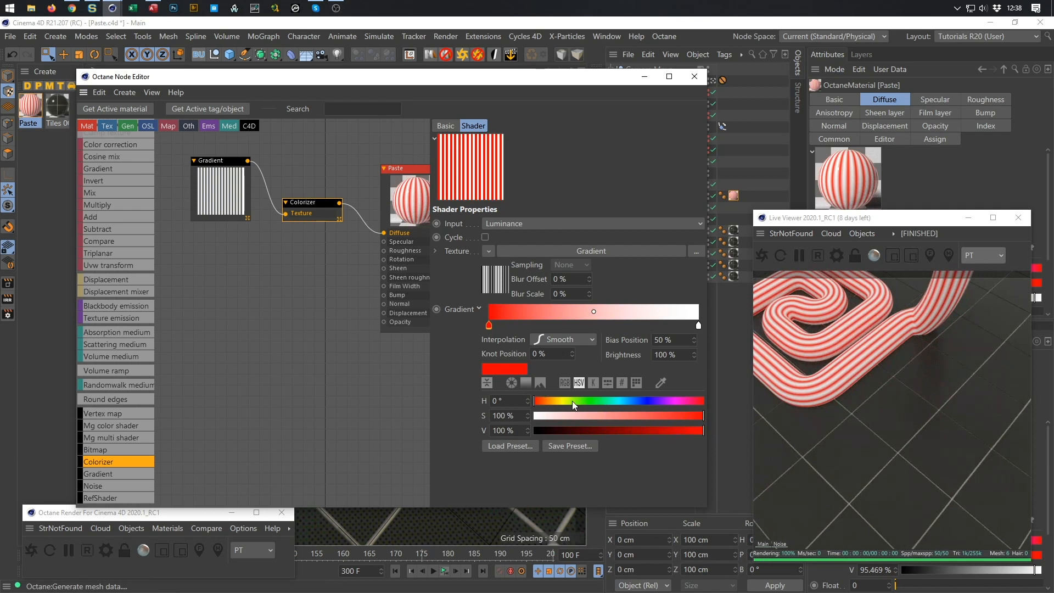
drag(571, 432, 584, 428)
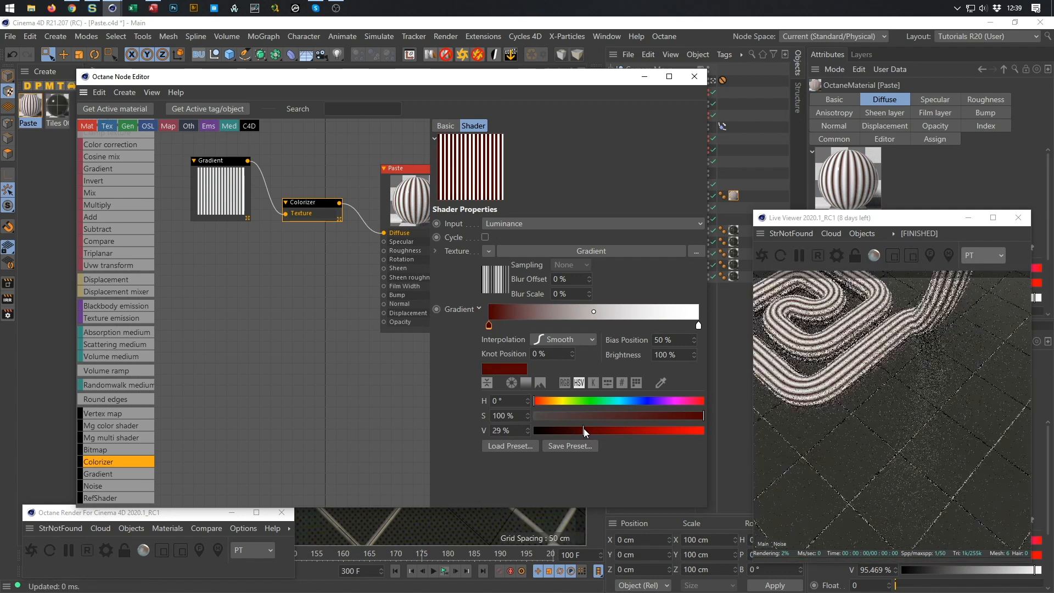
Colour the last knot of the Colorizer's gradient cyan with H 183°, S 100% and V 100%
click(700, 325)
drag(622, 401, 705, 428)
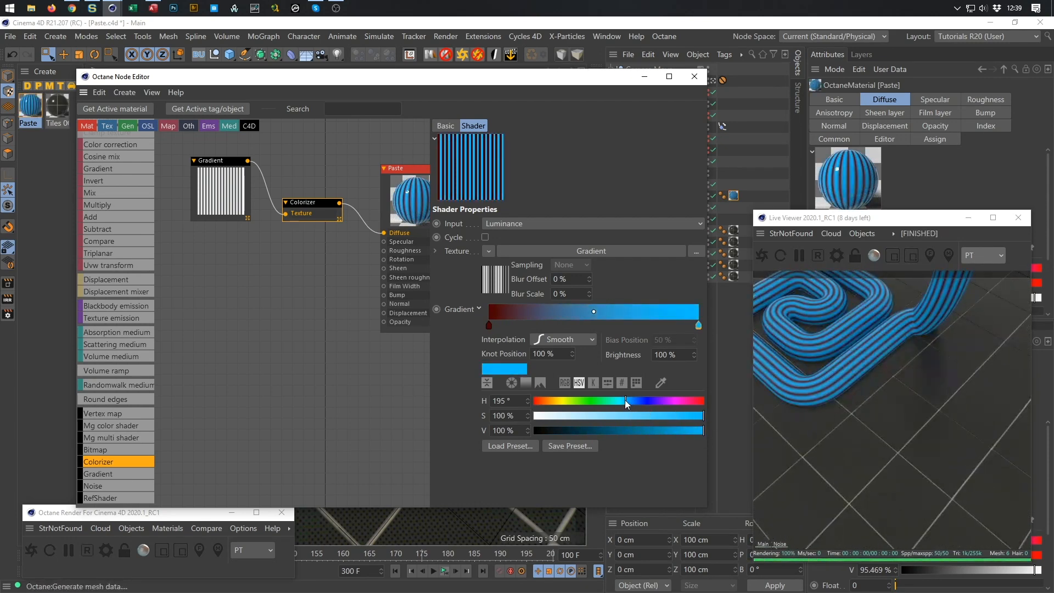
drag(624, 400, 620, 400)
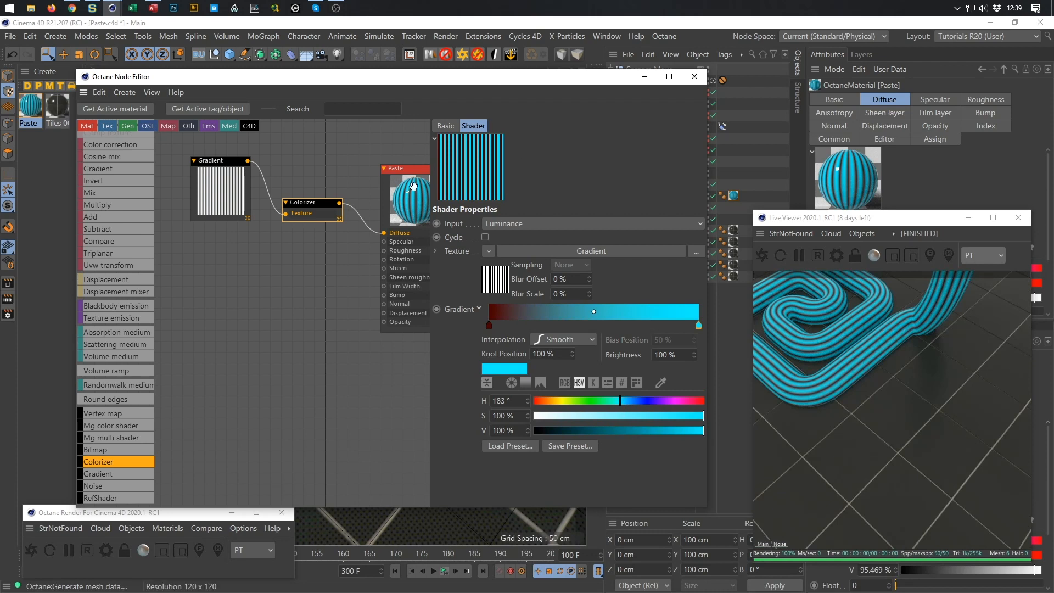
Connect a Float texture to the Paste material's Roughness input and set its value to about 0.031
middle_drag(374, 203, 318, 186)
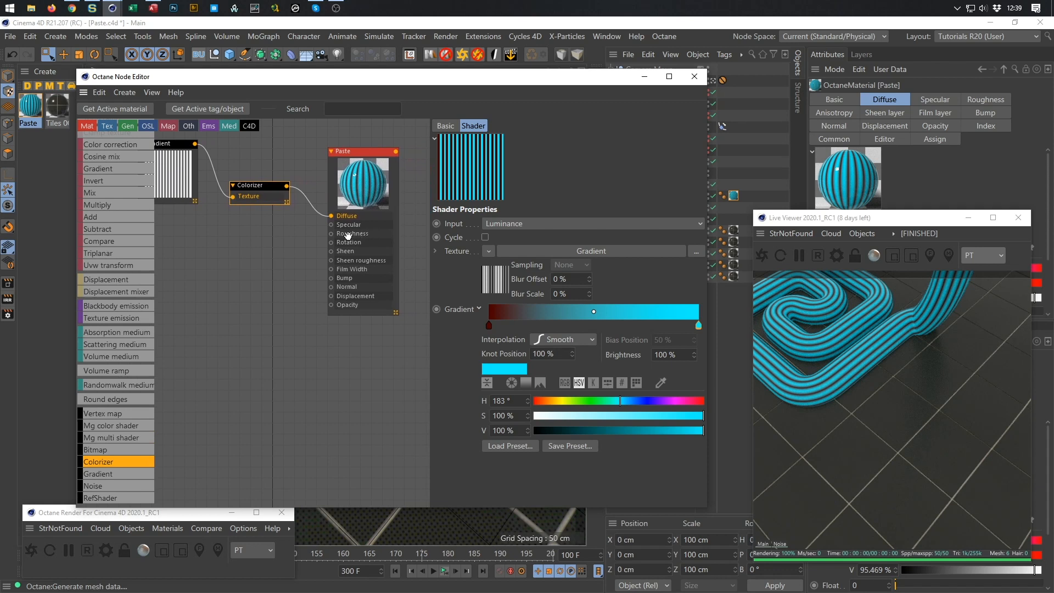
scroll(117, 255, up, 8)
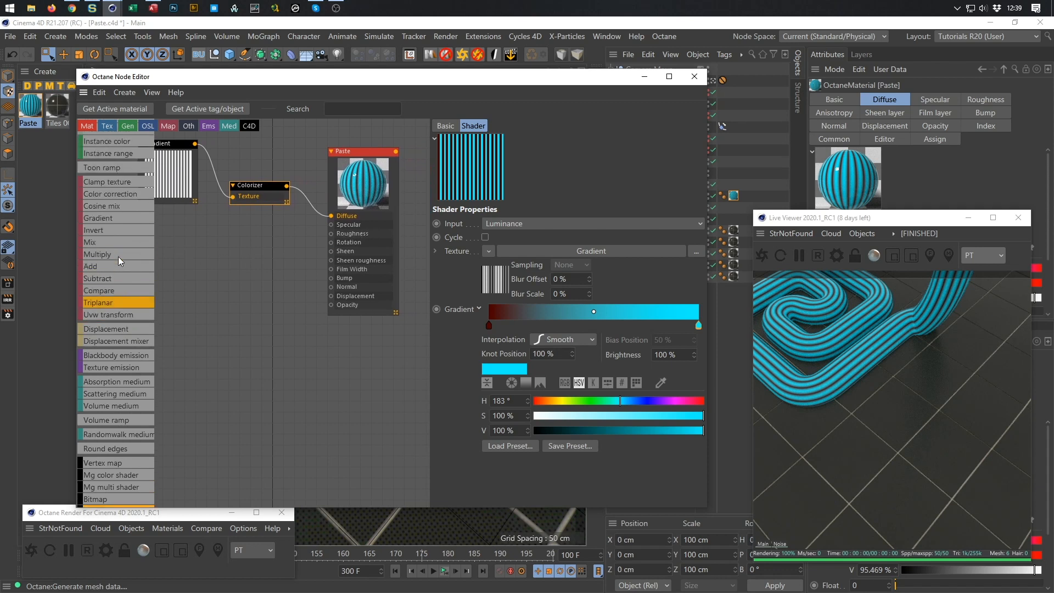
scroll(117, 255, up, 5)
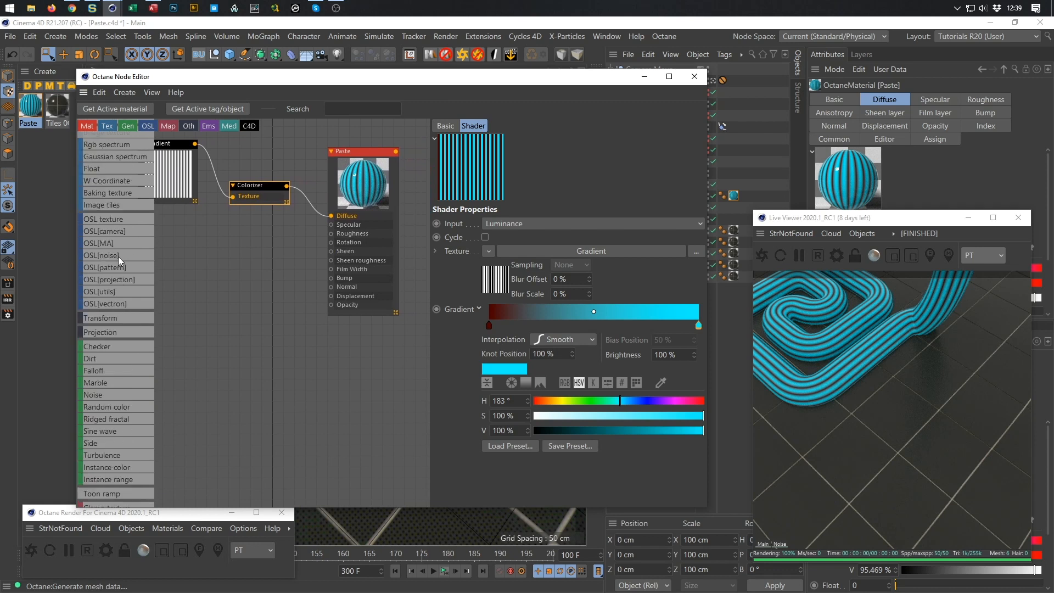
drag(114, 276, 332, 233)
drag(269, 250, 253, 252)
click(515, 156)
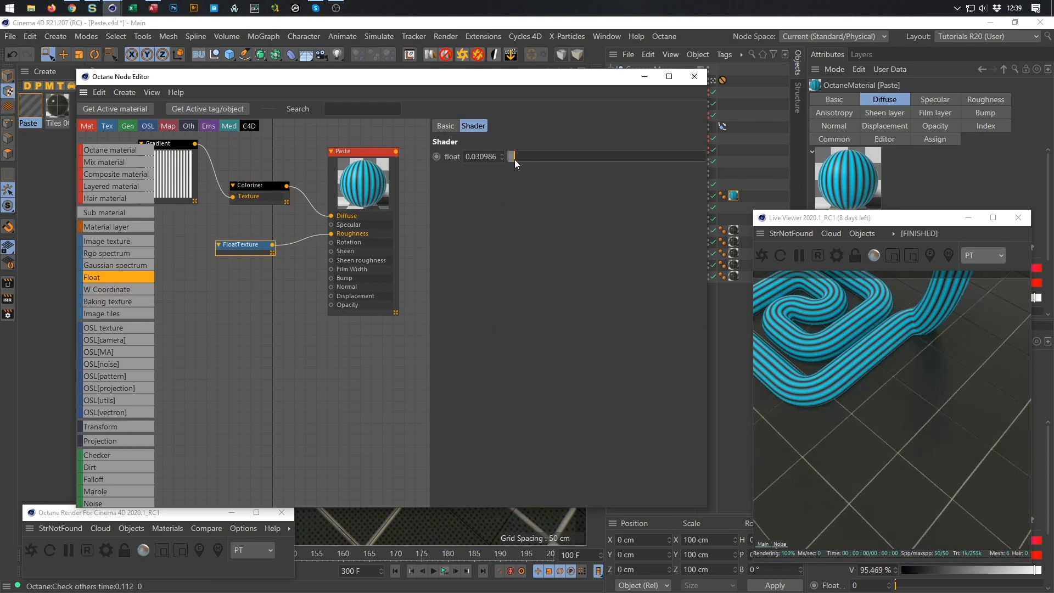
Collapse the Null and Subdivision Surface hierarchies and add an Octane Rig Pro to the scene
drag(607, 76, 562, 303)
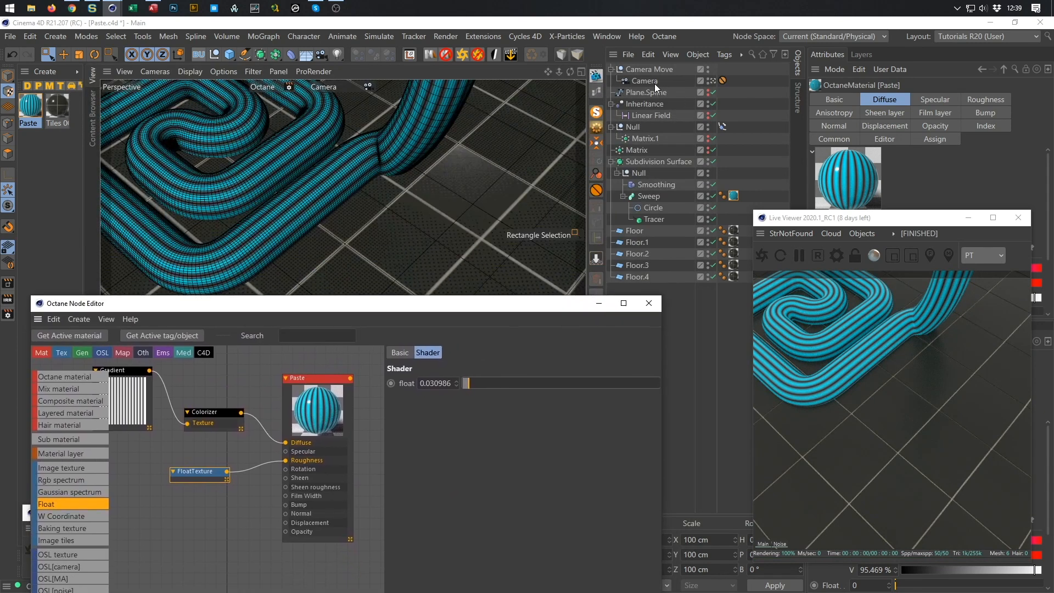
drag(862, 217, 813, 290)
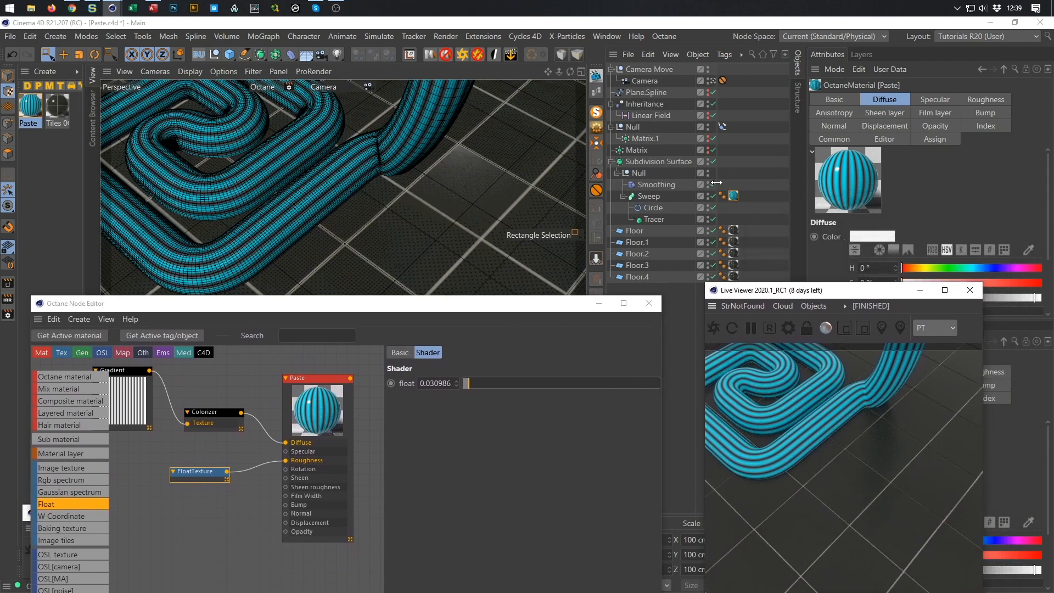
click(610, 127)
click(611, 150)
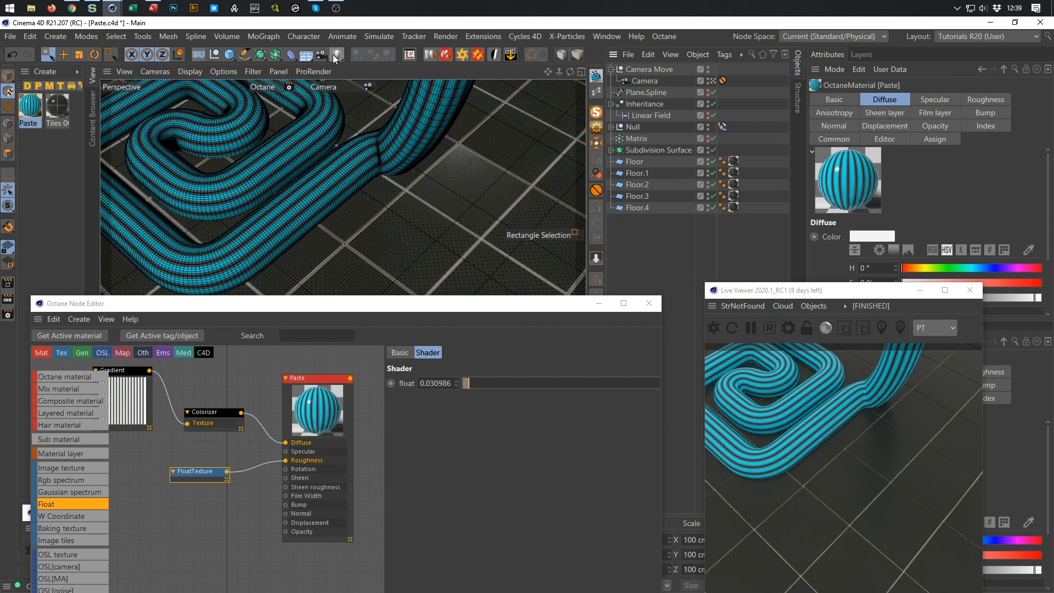
click(463, 51)
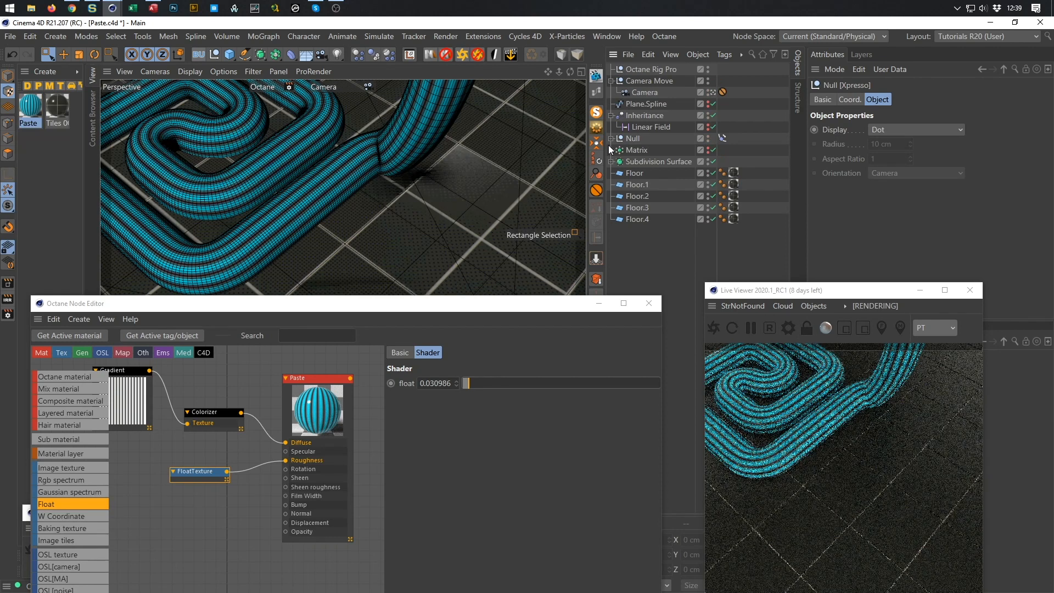
Enable Background ON in the Octane Rig Pro's BG & Floor settings and move the Live Viewer aside
click(644, 68)
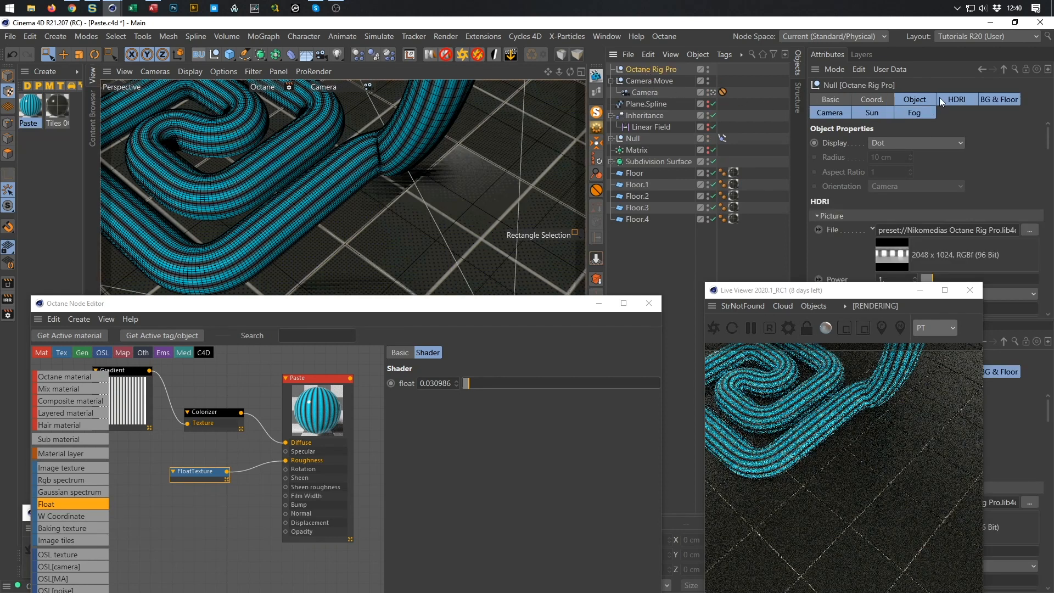
click(983, 101)
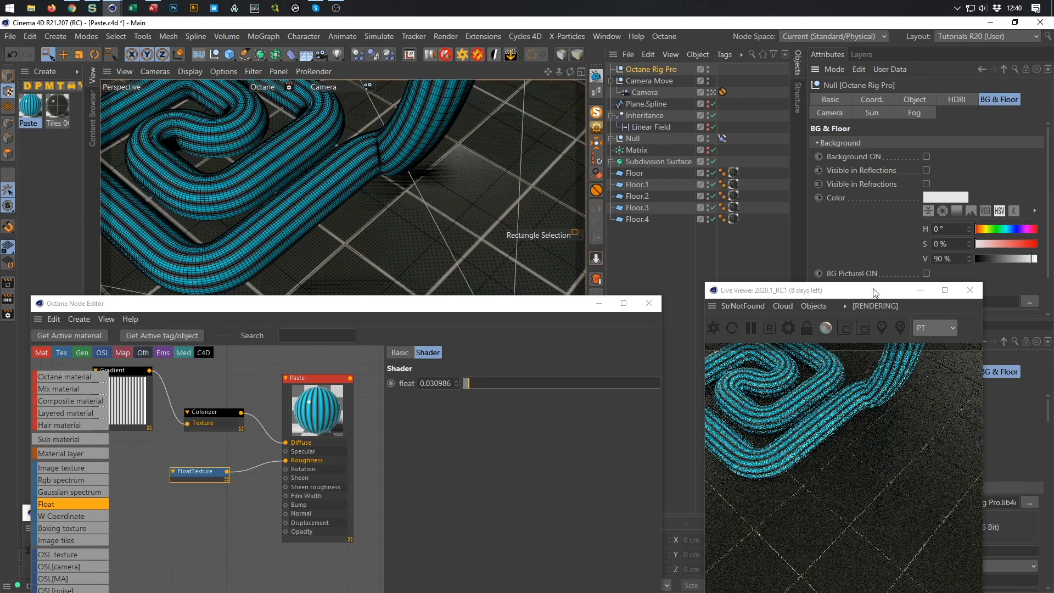
drag(877, 290, 520, 153)
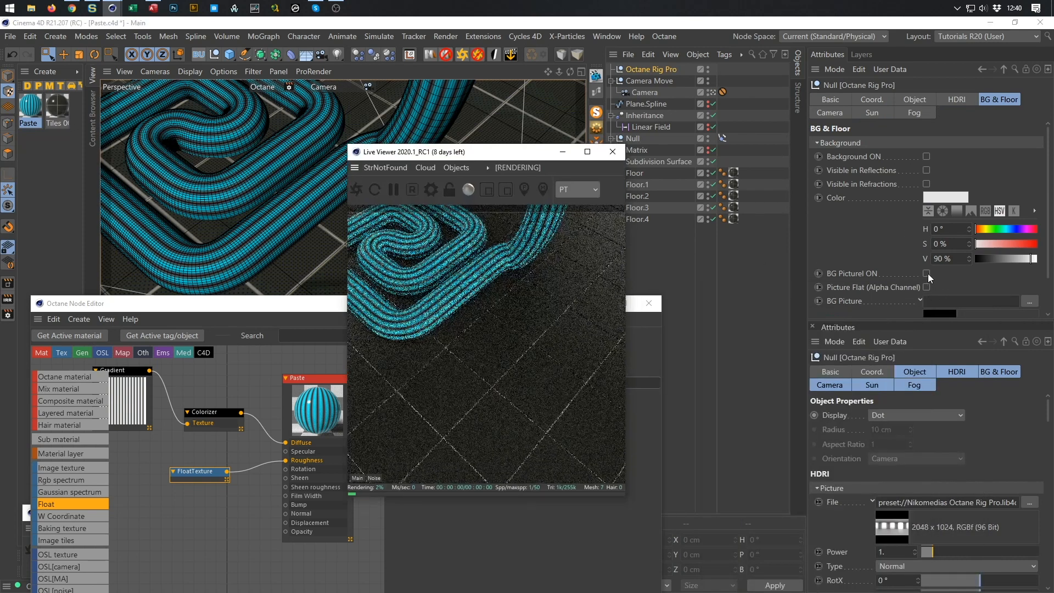
click(927, 156)
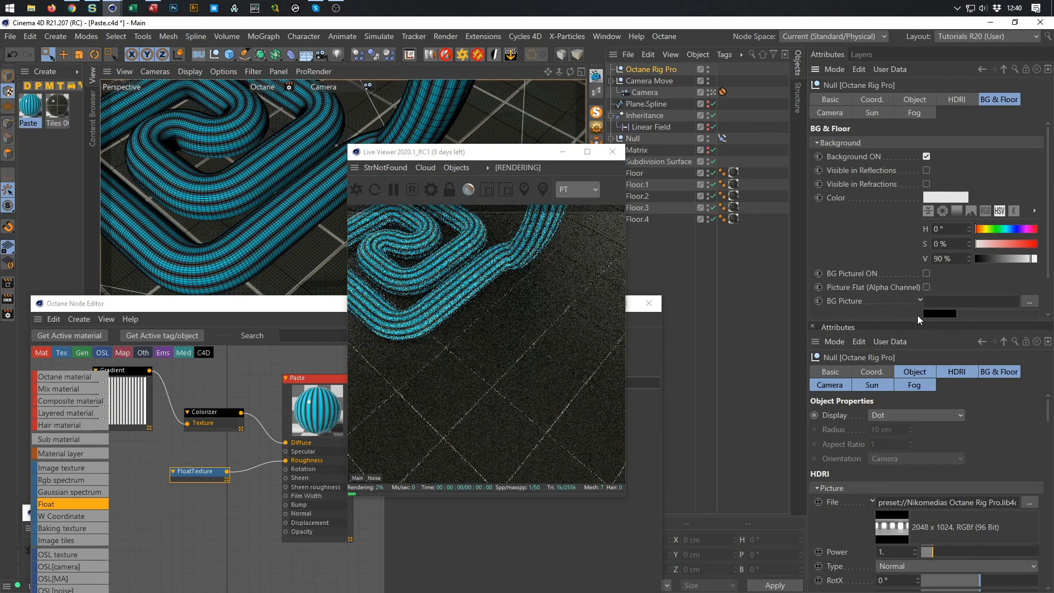
drag(920, 319, 920, 455)
click(901, 355)
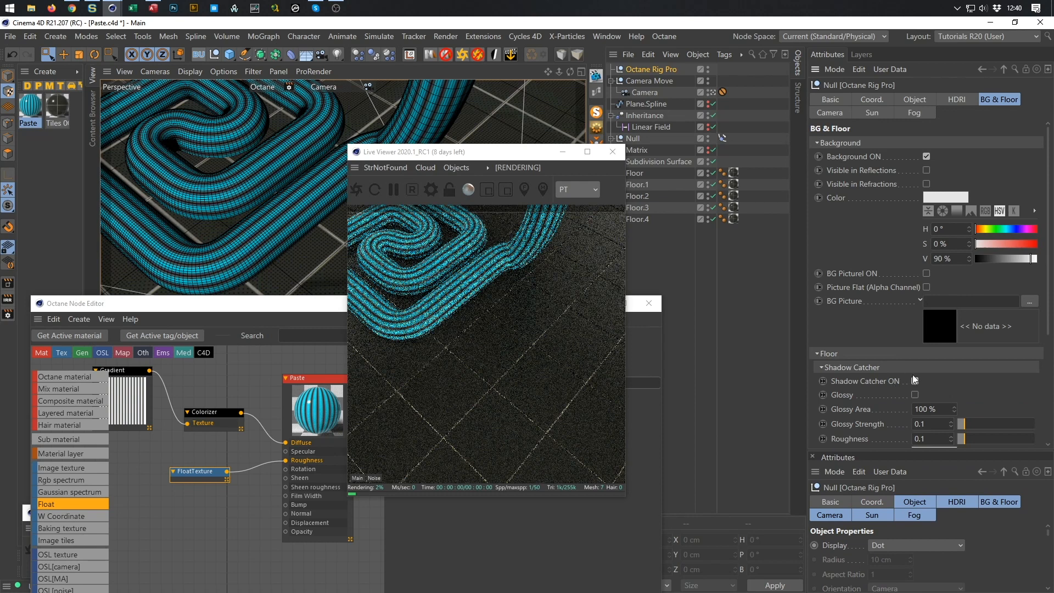
drag(544, 153, 920, 212)
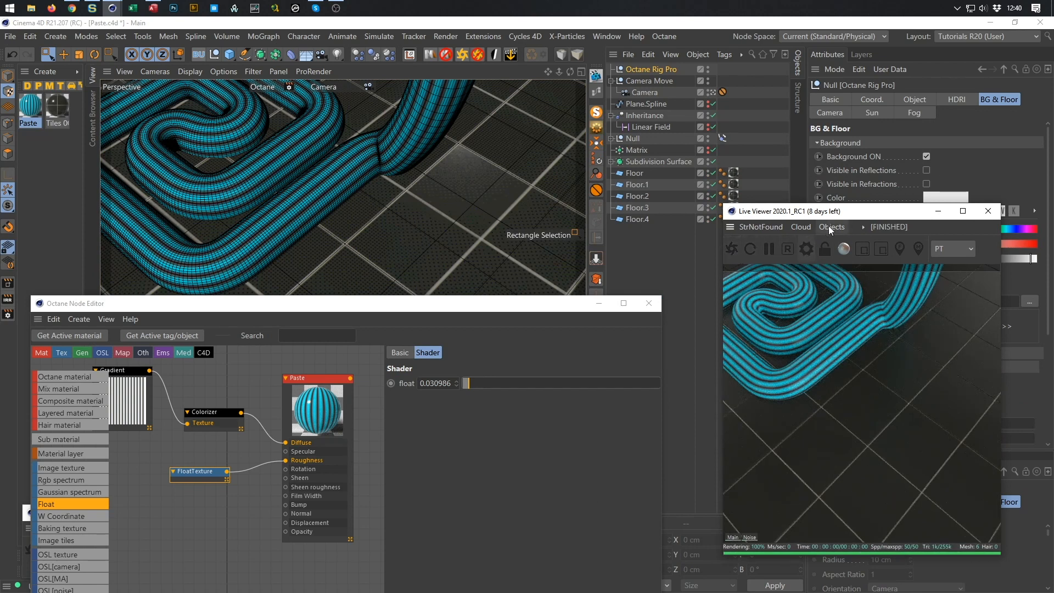
drag(857, 212, 867, 253)
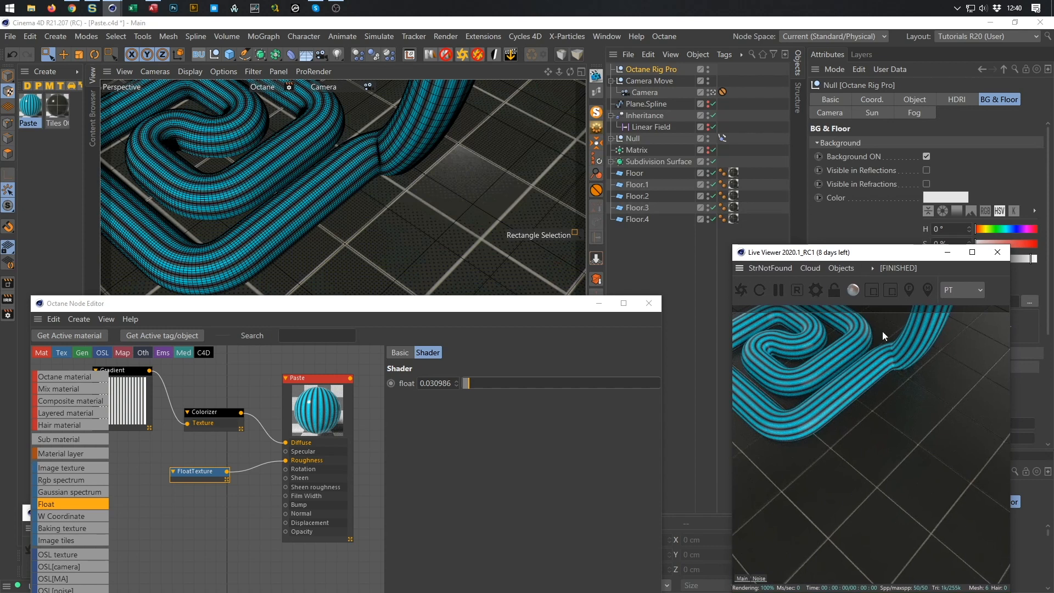
Assign 10-Shiodome_Stairs_3k.hdr from the HDRI library's Outdoor folder as the Octane Rig Pro's HDRI picture file
click(650, 69)
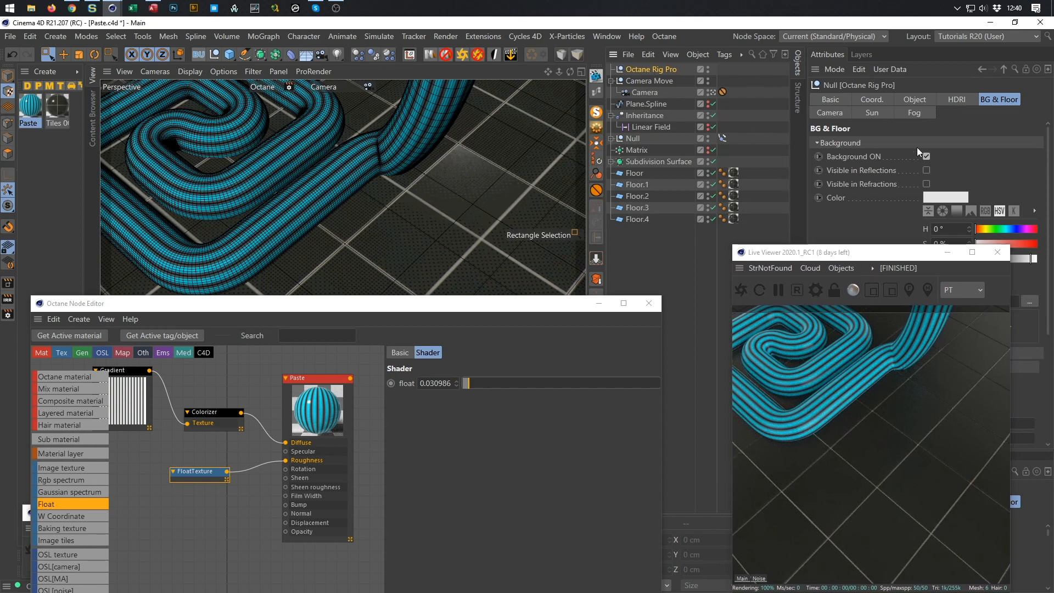
click(958, 99)
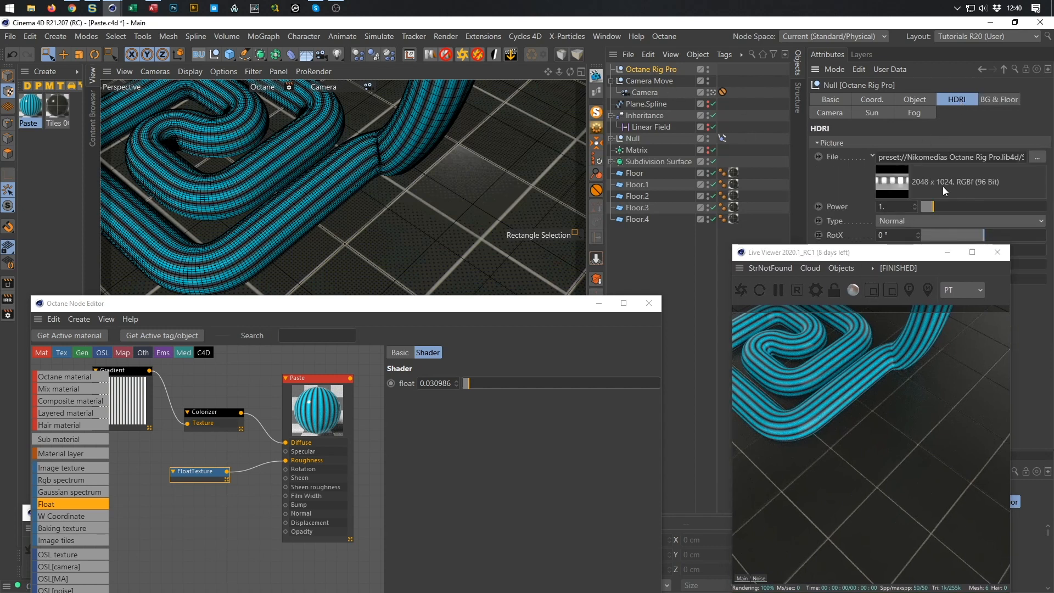
key(shift+F8)
drag(653, 25, 443, 57)
click(249, 179)
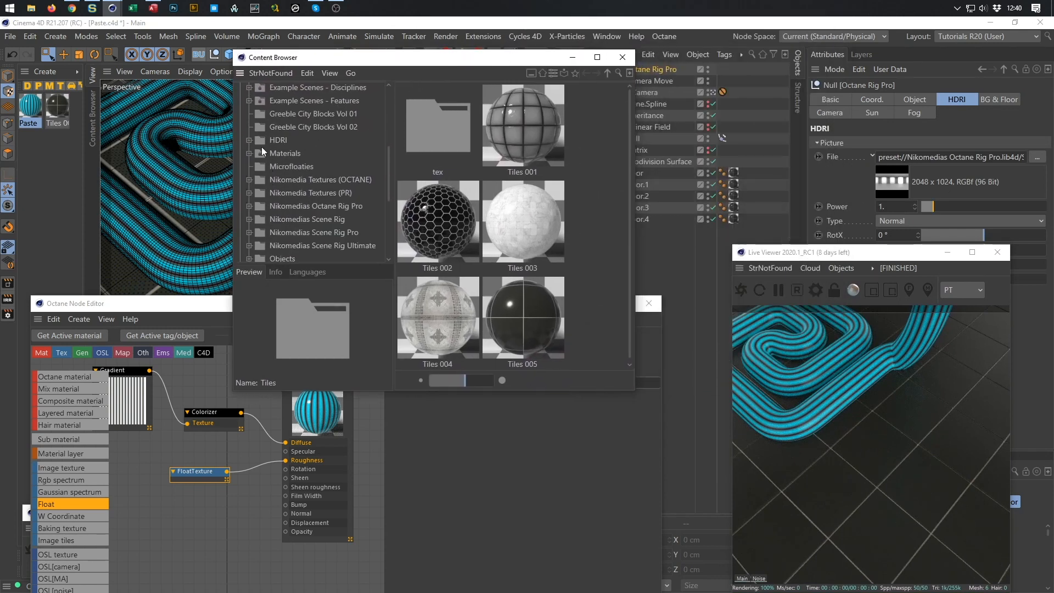
click(249, 140)
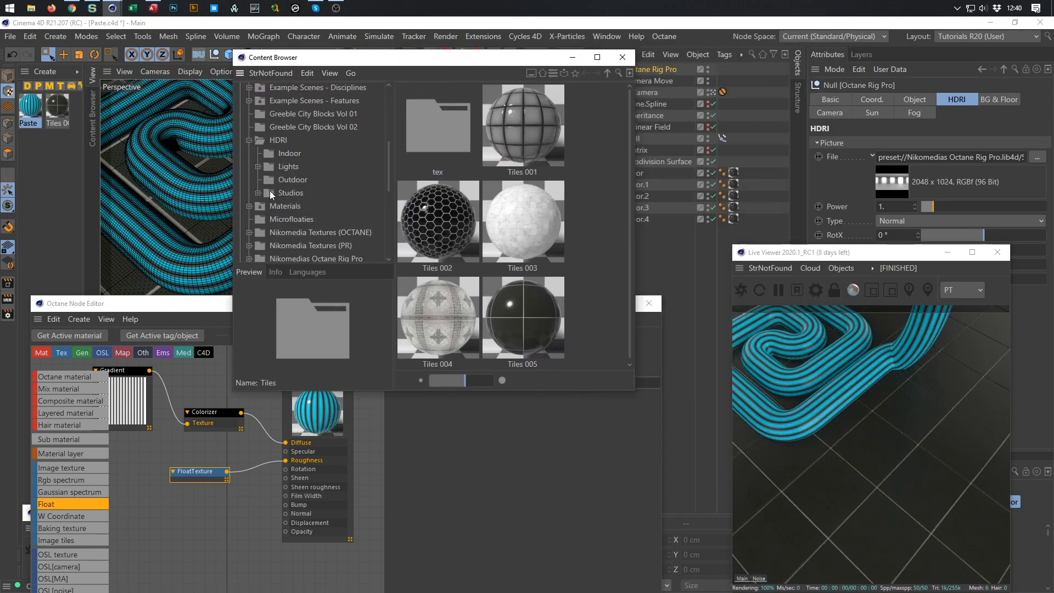
click(288, 181)
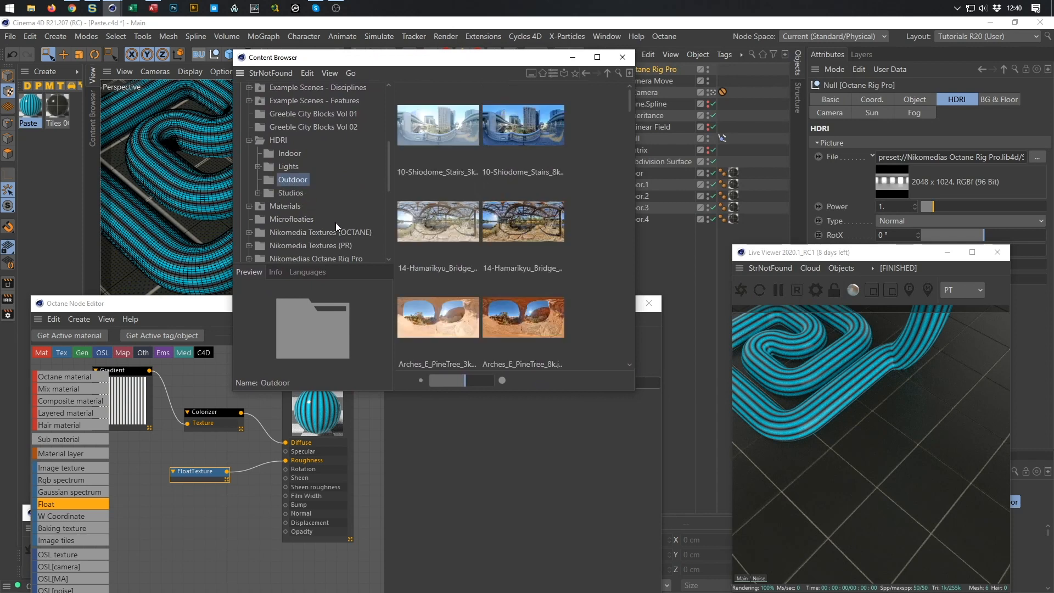
click(420, 118)
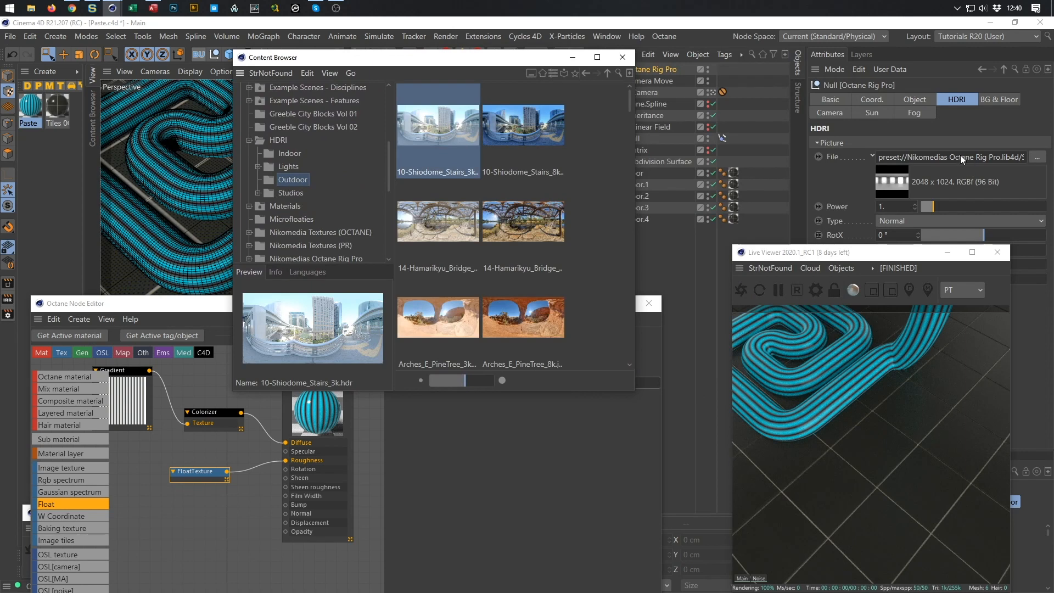
drag(962, 159, 961, 156)
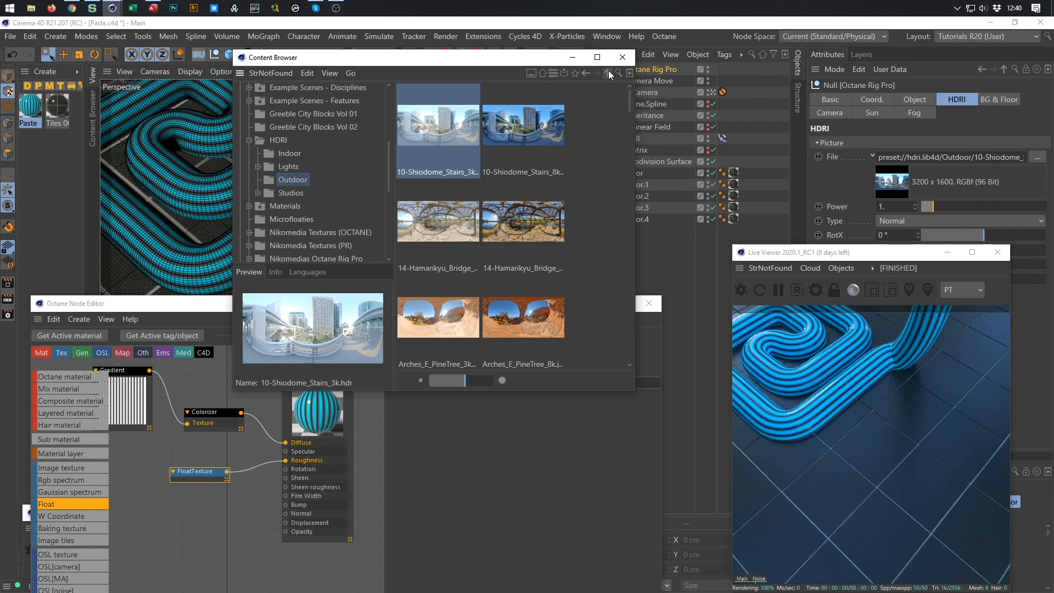
click(621, 57)
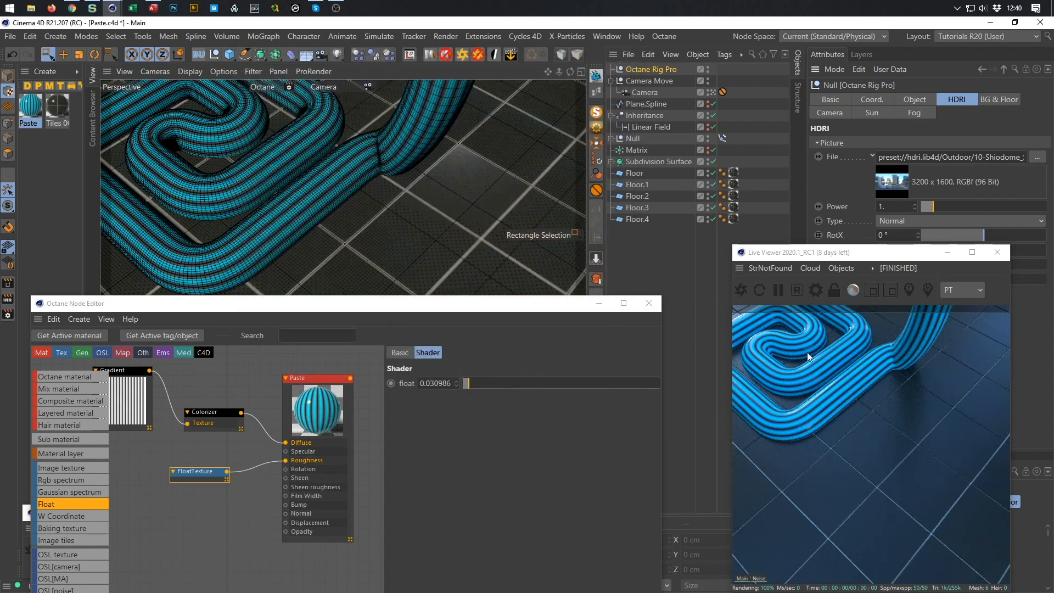
Turn the last knot of the Colorizer's gradient white by setting its saturation to 0%
drag(461, 296, 479, 215)
drag(481, 311, 512, 87)
click(250, 197)
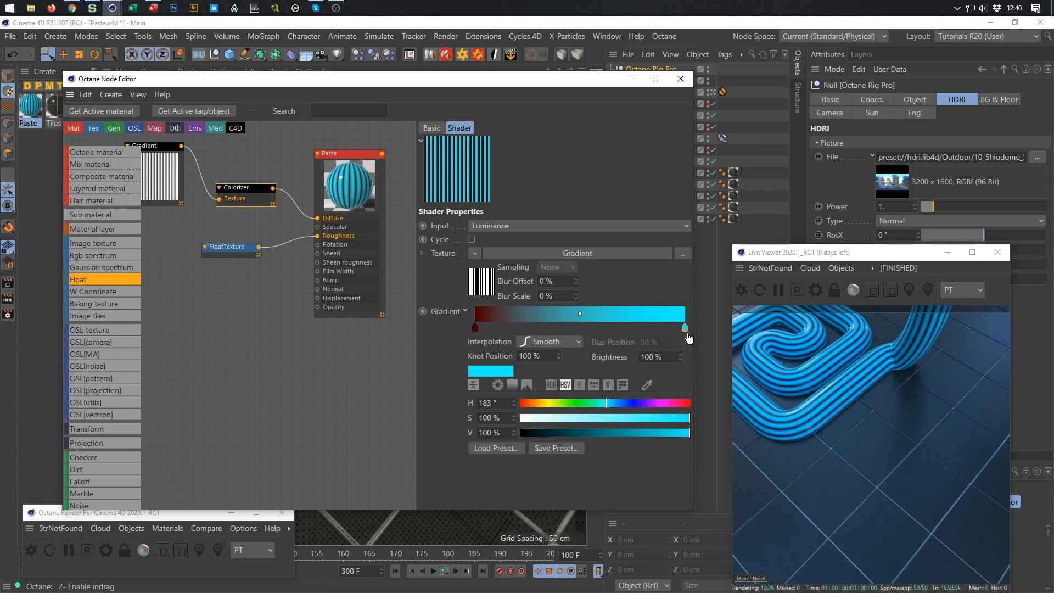
drag(556, 421, 510, 419)
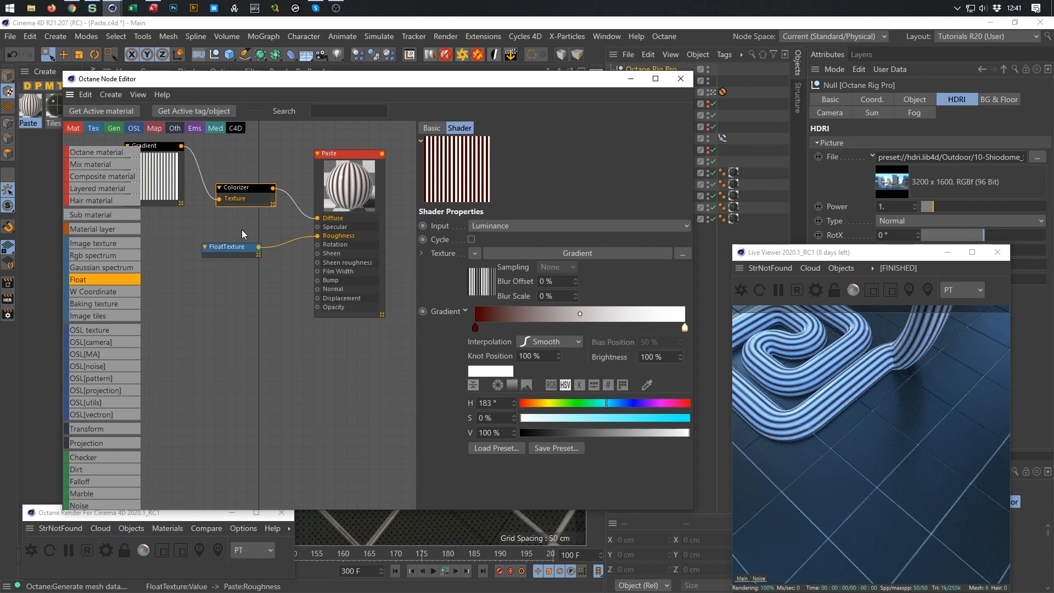
Close the Octane Node Editor and save the scene
click(158, 187)
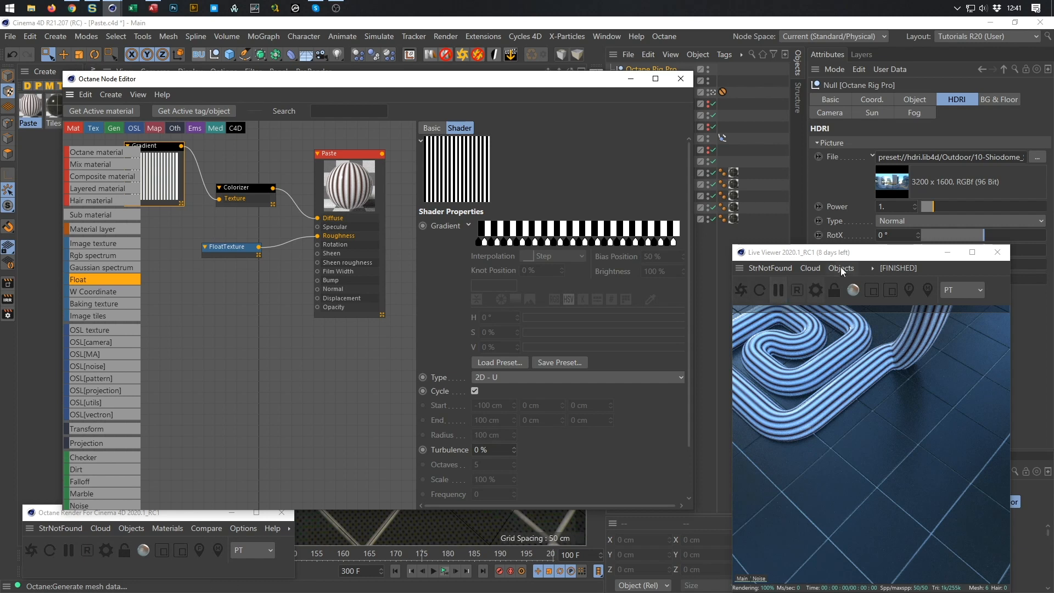
click(877, 255)
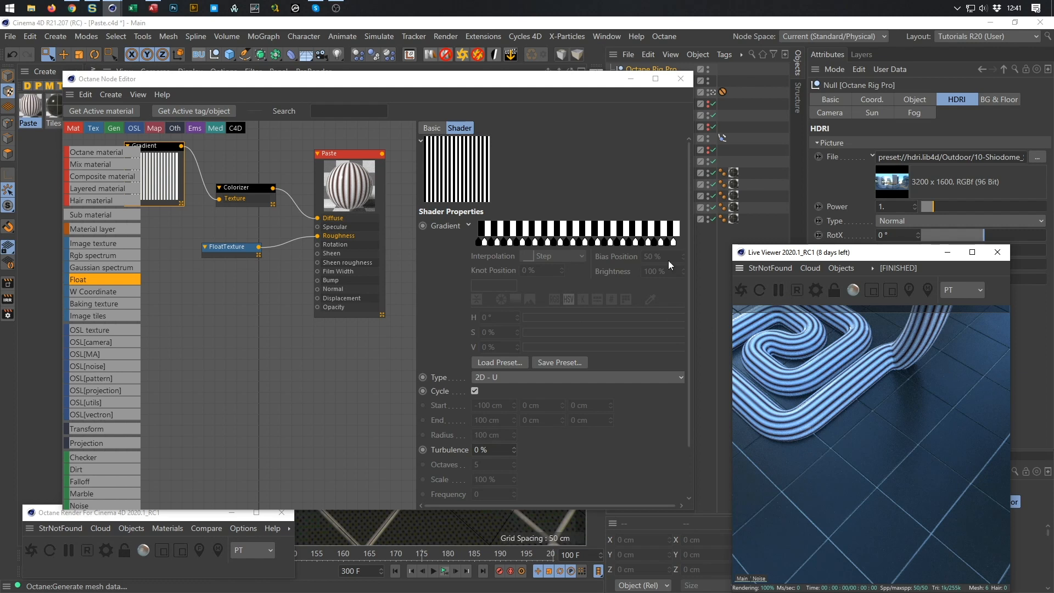
click(681, 79)
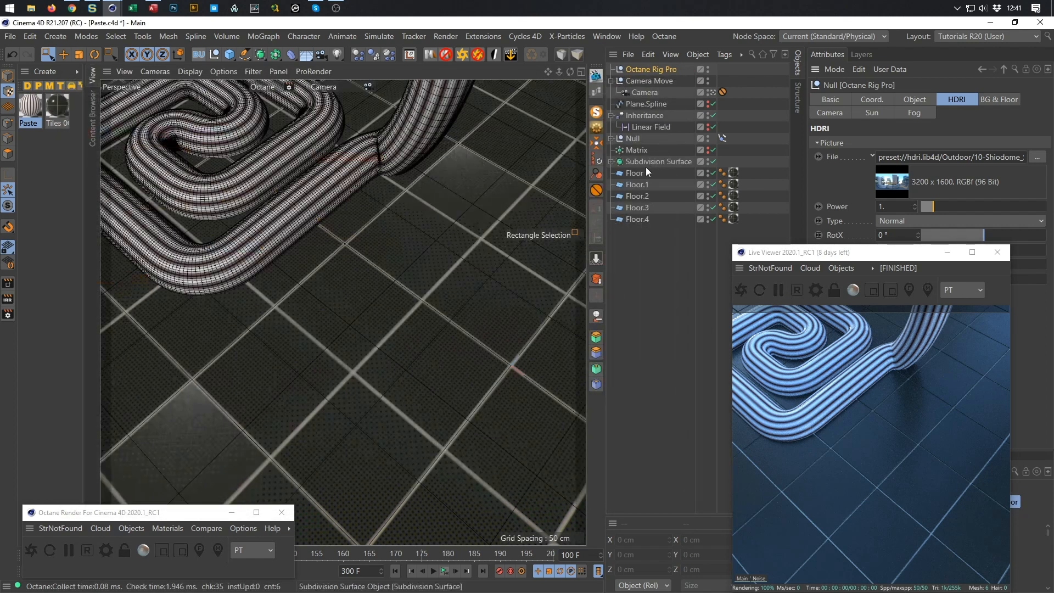
key(ctrl+s)
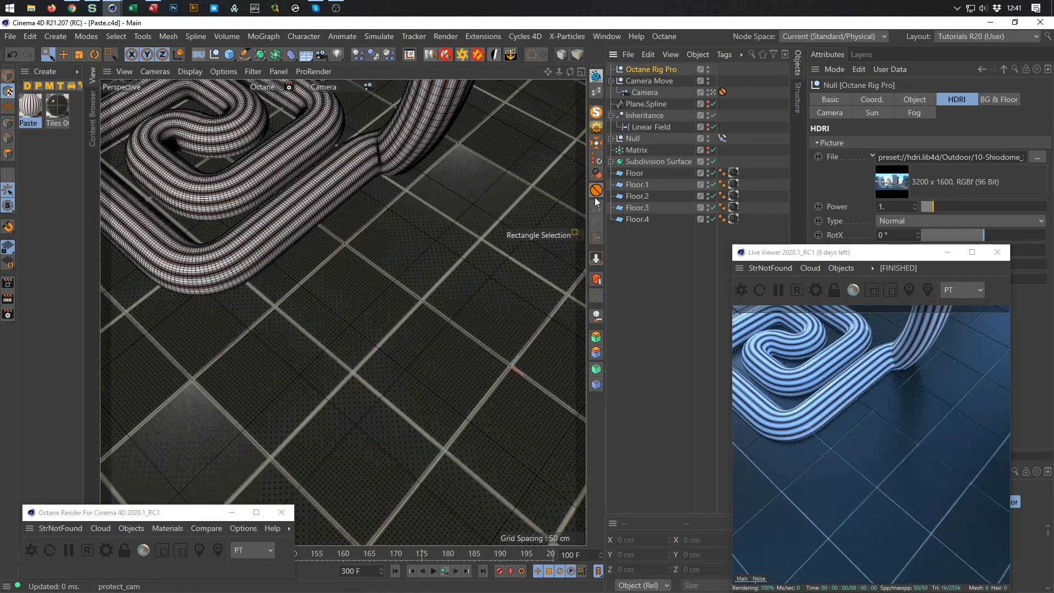
Reset the Live Viewer and test-render the animation's first frames in the Picture Viewer without an output file, stopping at frame 107
click(799, 288)
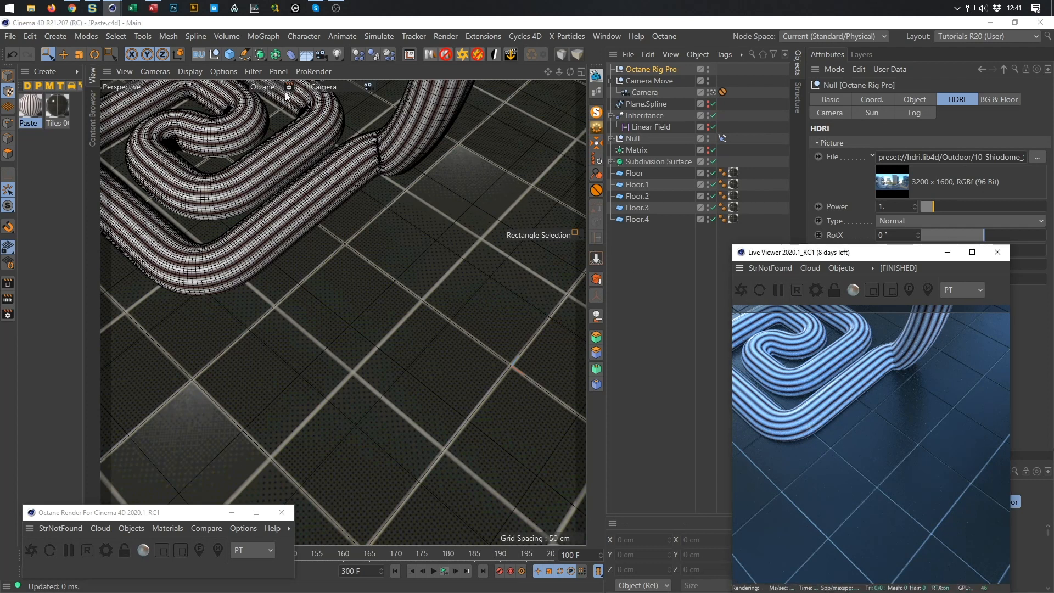
key(shift+r)
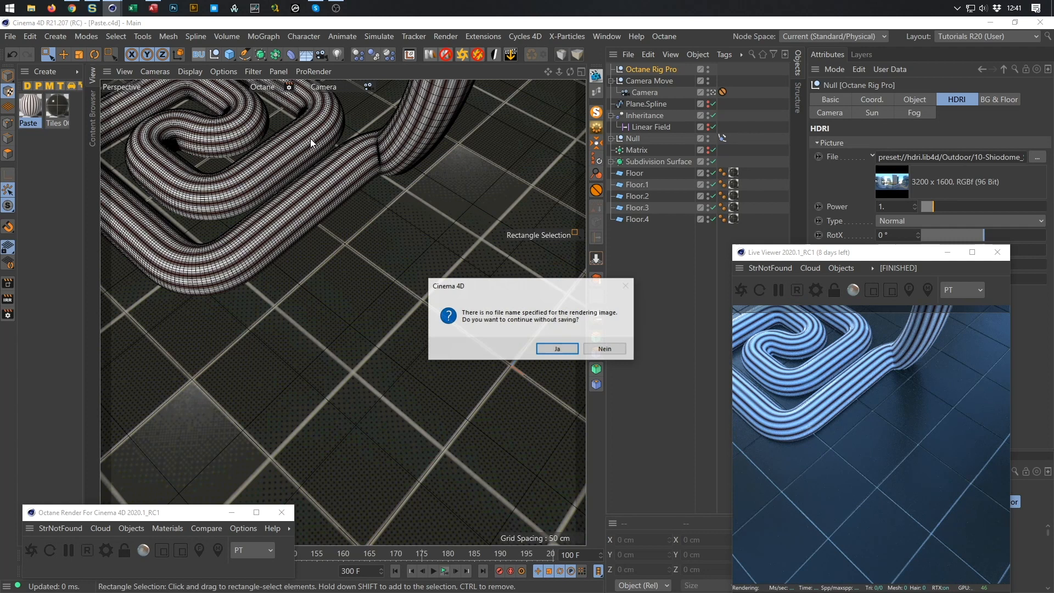
key(Return)
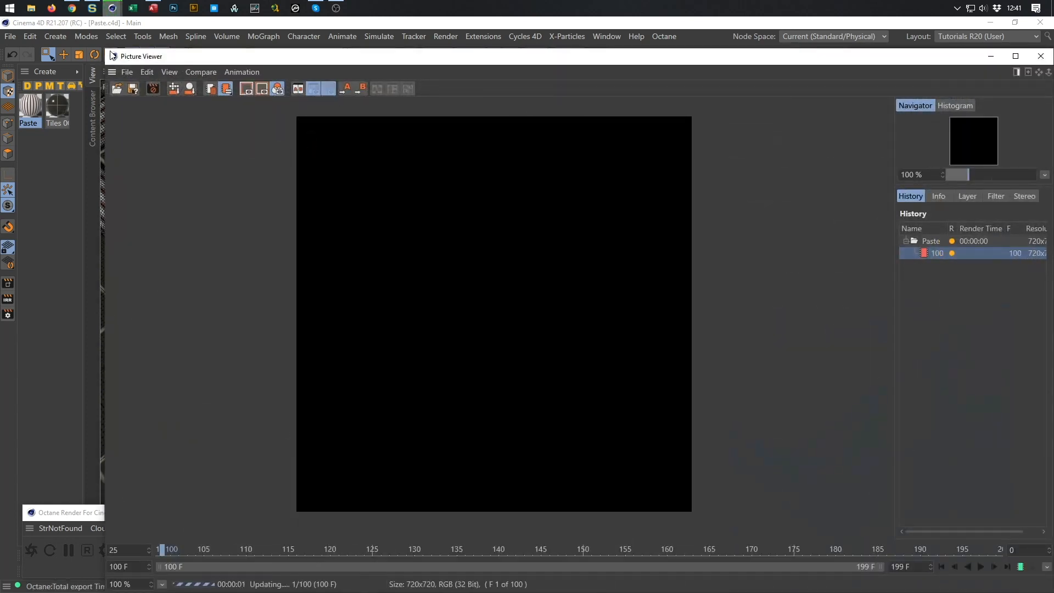
drag(108, 51, 464, 73)
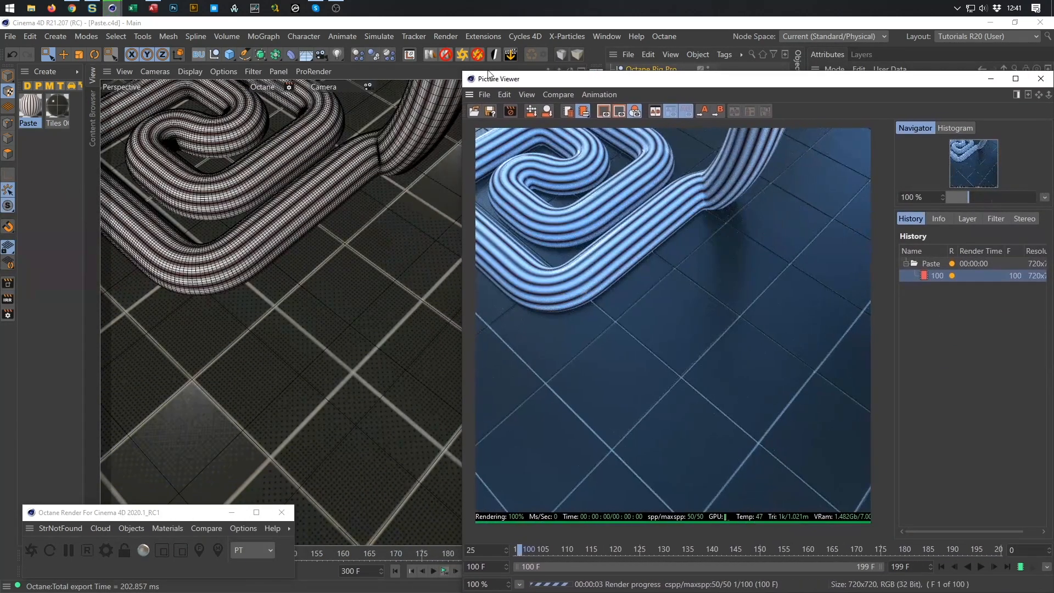
drag(690, 82, 685, 67)
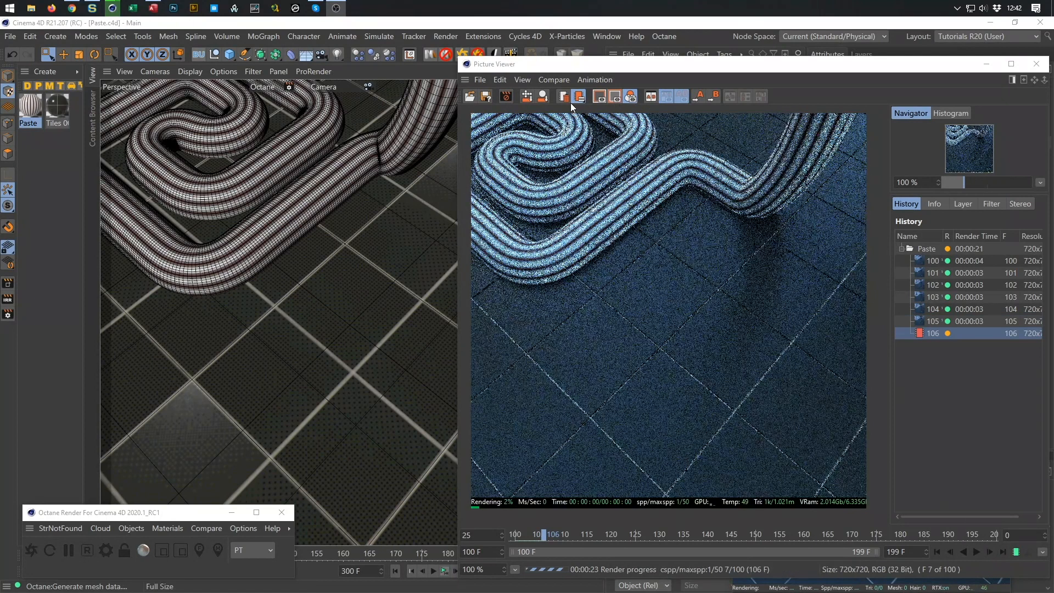
click(506, 96)
click(543, 349)
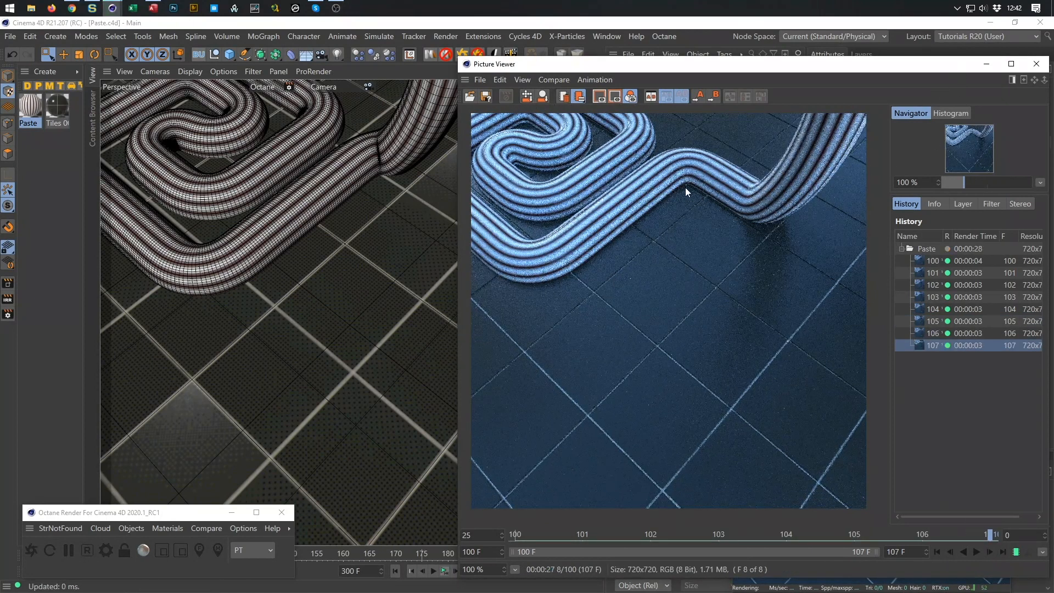
click(1036, 63)
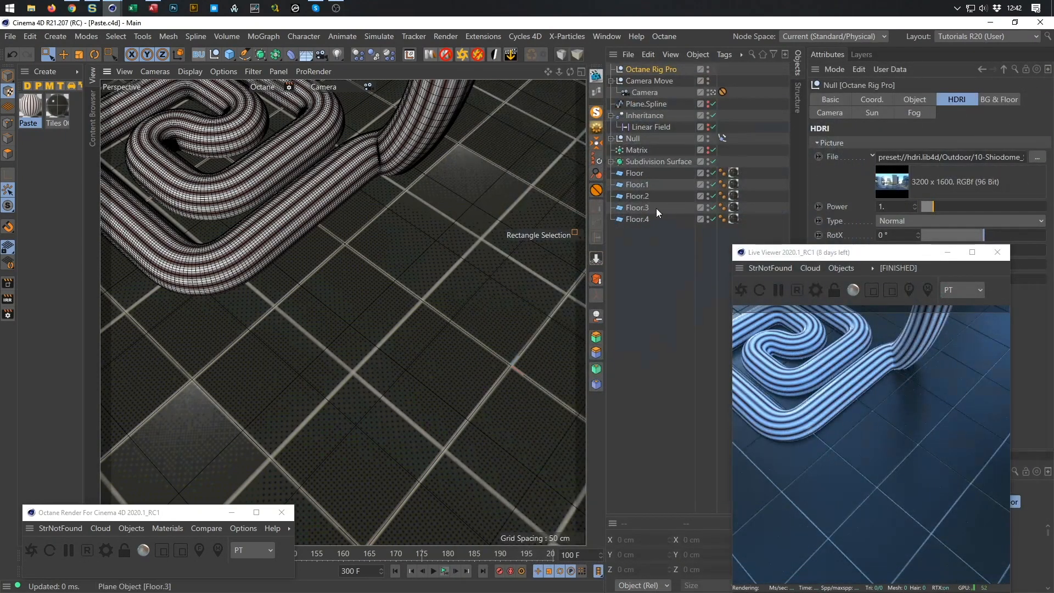
Check the radius of the Sweep's Circle spline inside the Subdivision Surface hierarchy
click(612, 161)
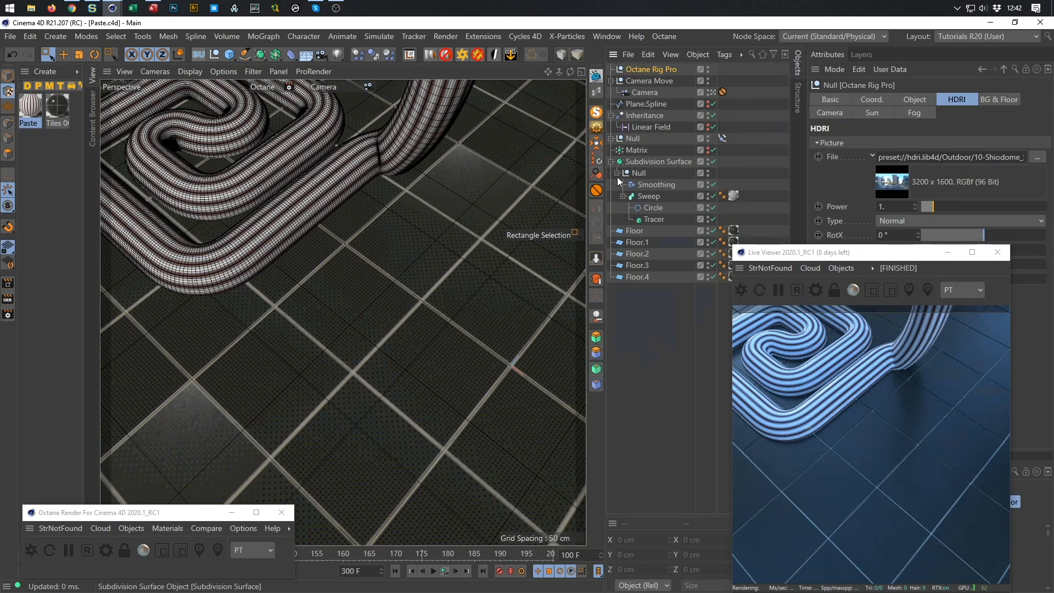
click(653, 207)
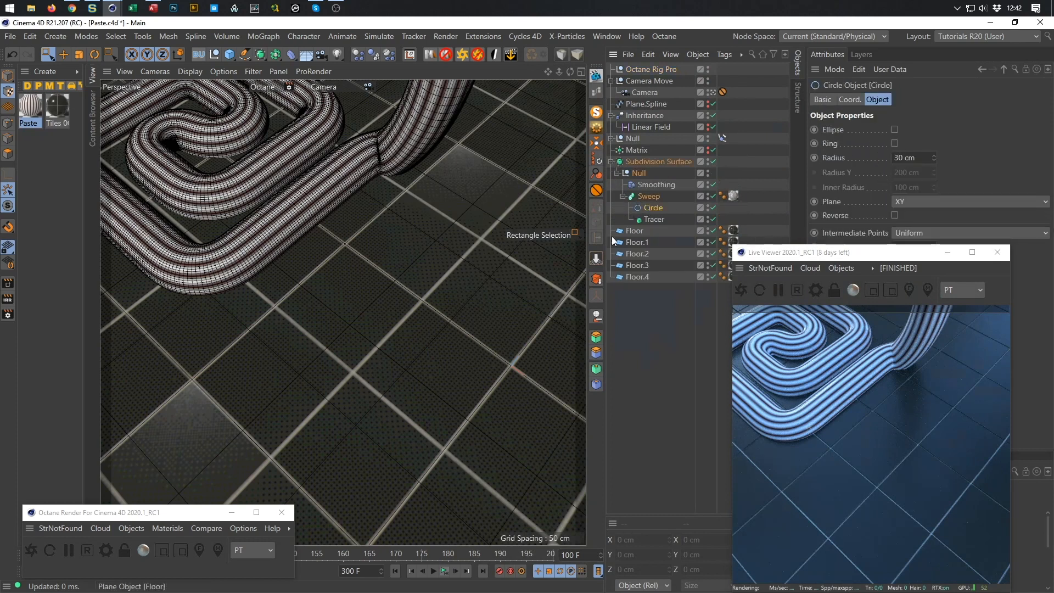
click(611, 162)
Lower all five Floor planes to a Y position of -30 cm in Model mode
click(625, 178)
shift+click(639, 219)
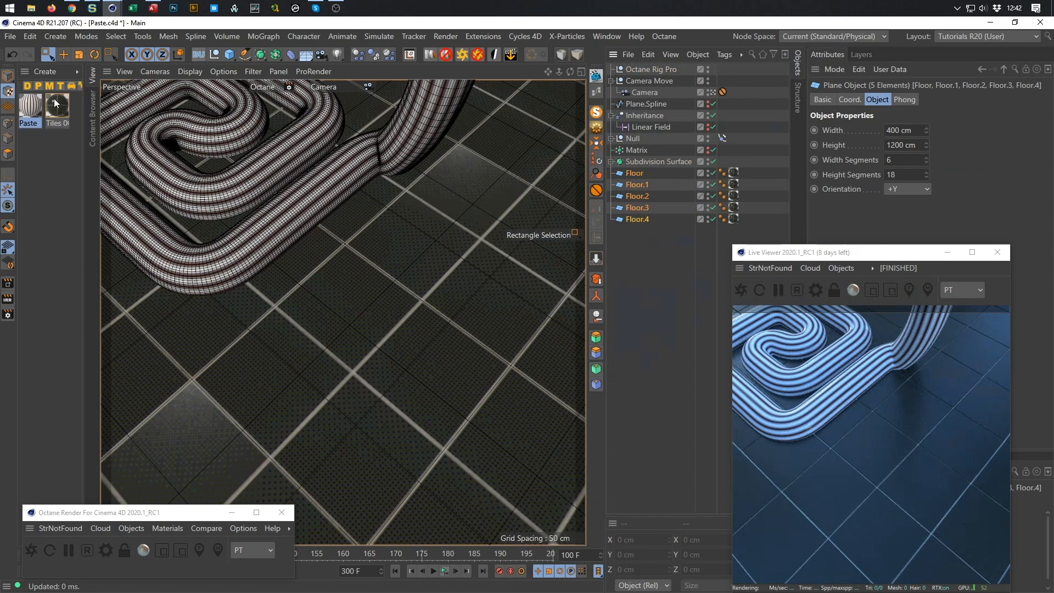
click(8, 76)
double_click(626, 554)
text(-3)
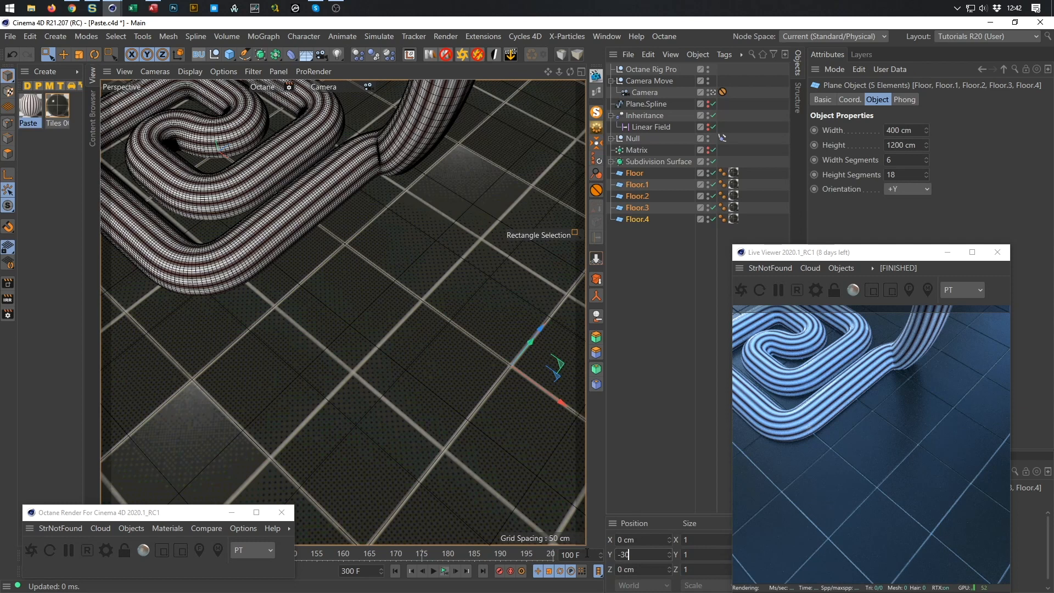
text(0)
key(Return)
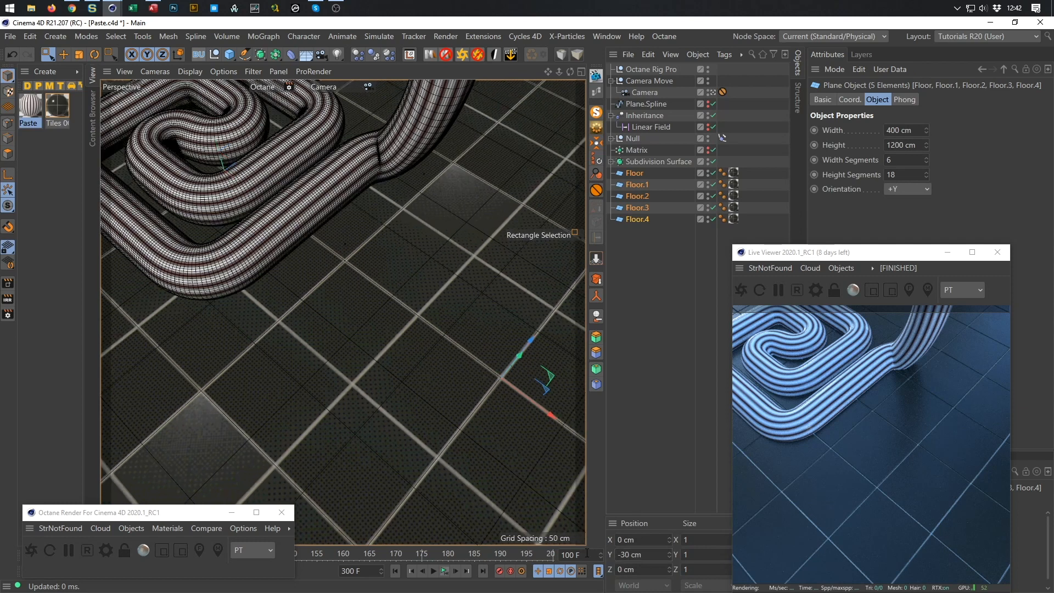
Save the scene and render the full animation to the Picture Viewer without specifying an output file
key(ctrl+s)
key(shift+r)
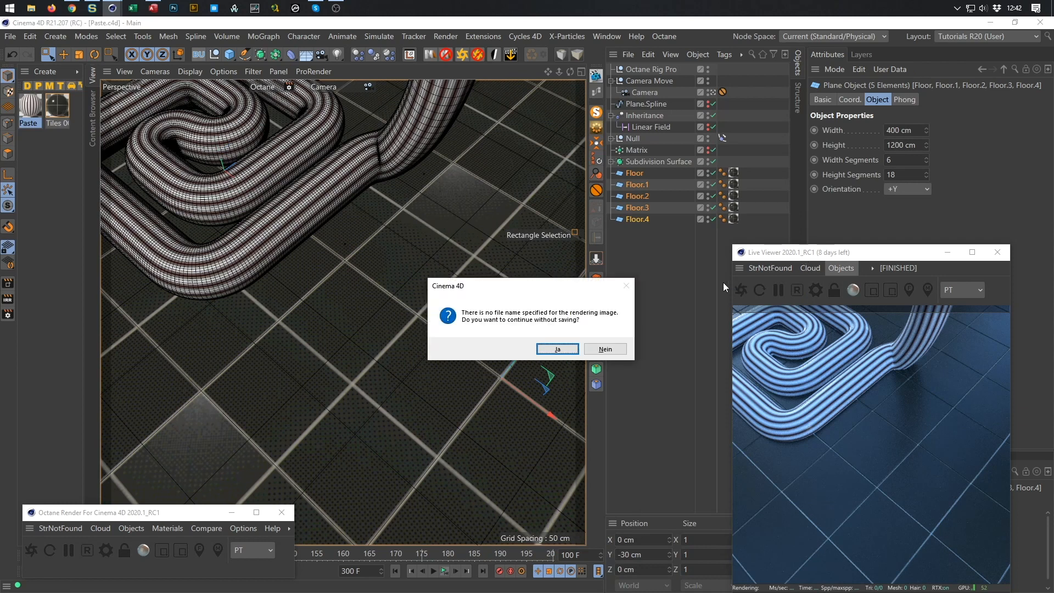
click(556, 349)
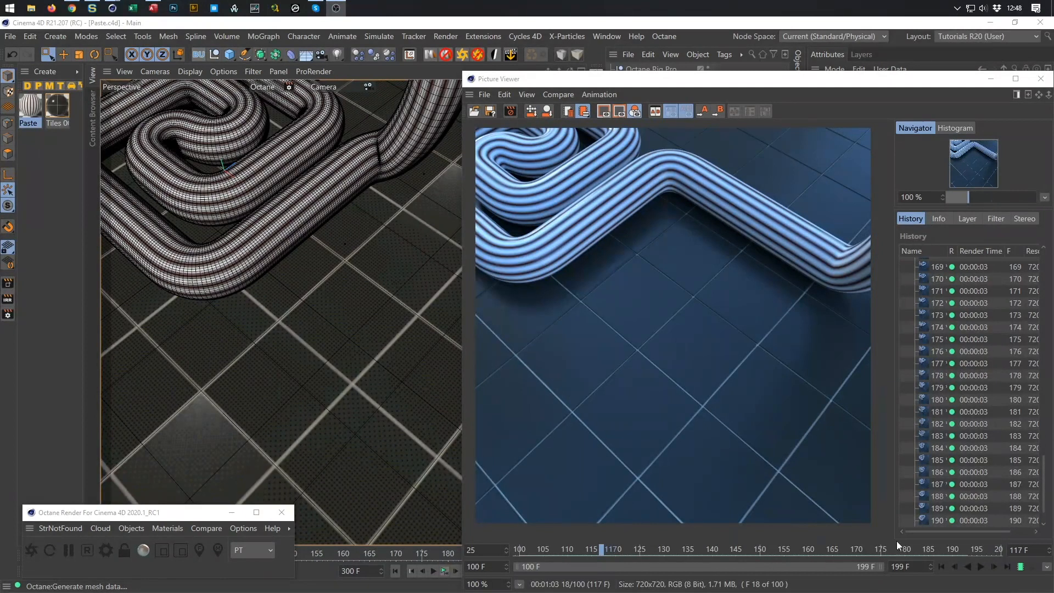
Play back the rendered animation from frame 100, stop it and close the Picture Viewer
click(954, 566)
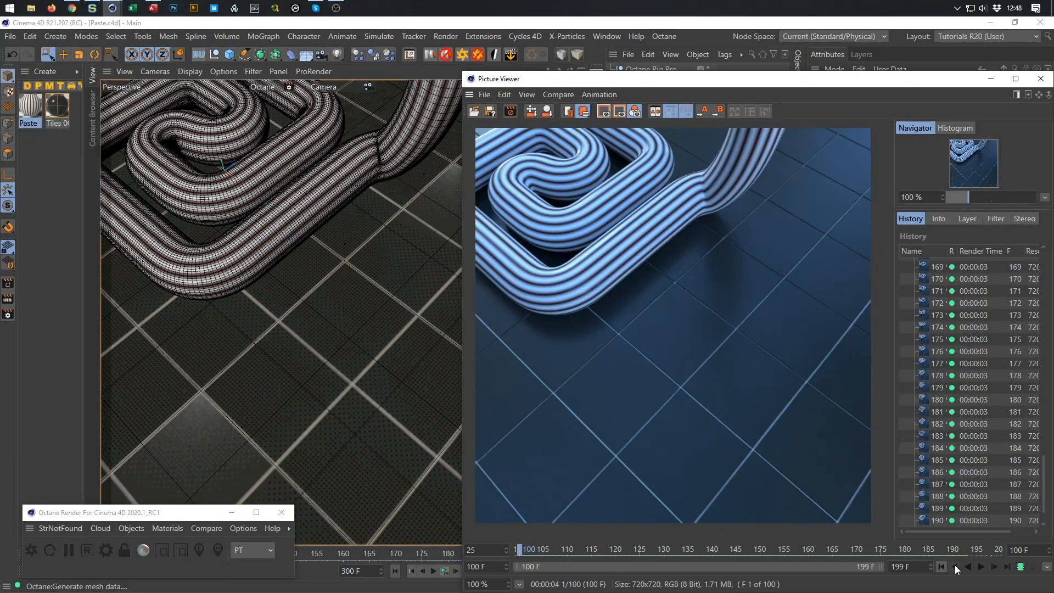
click(981, 566)
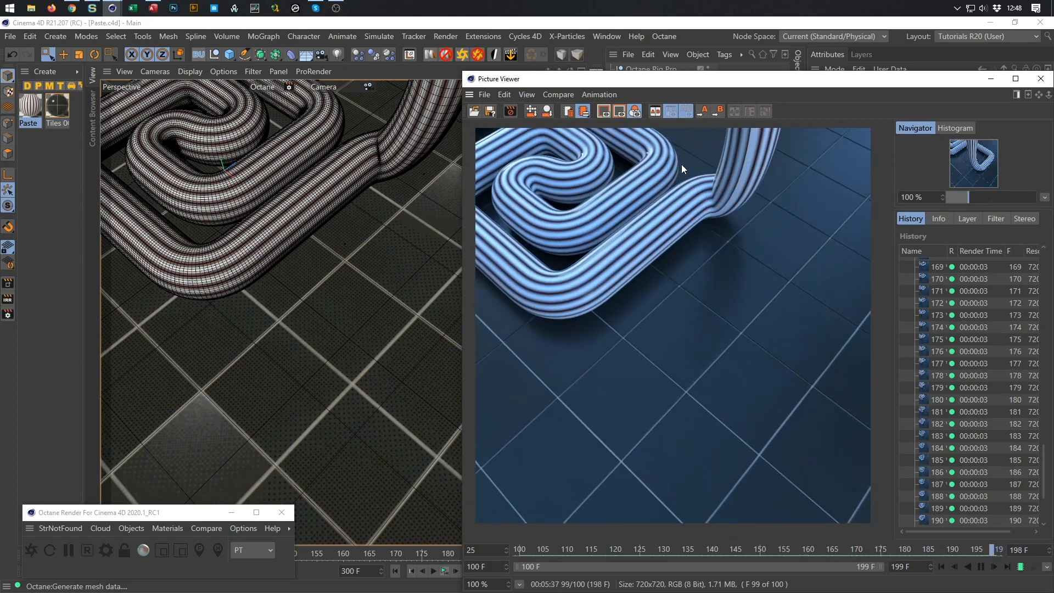
key(F8)
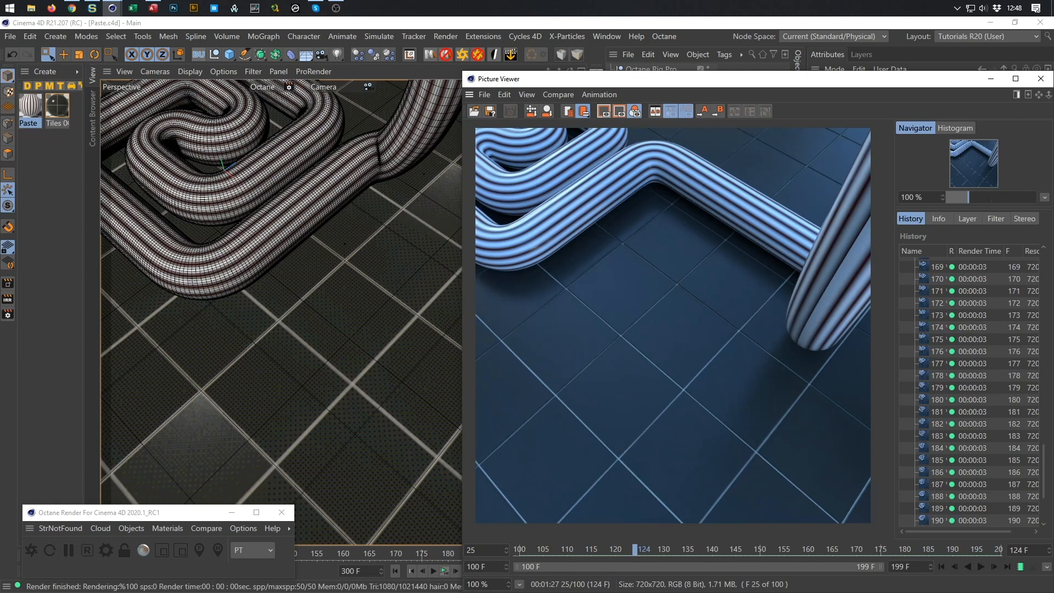
click(1040, 79)
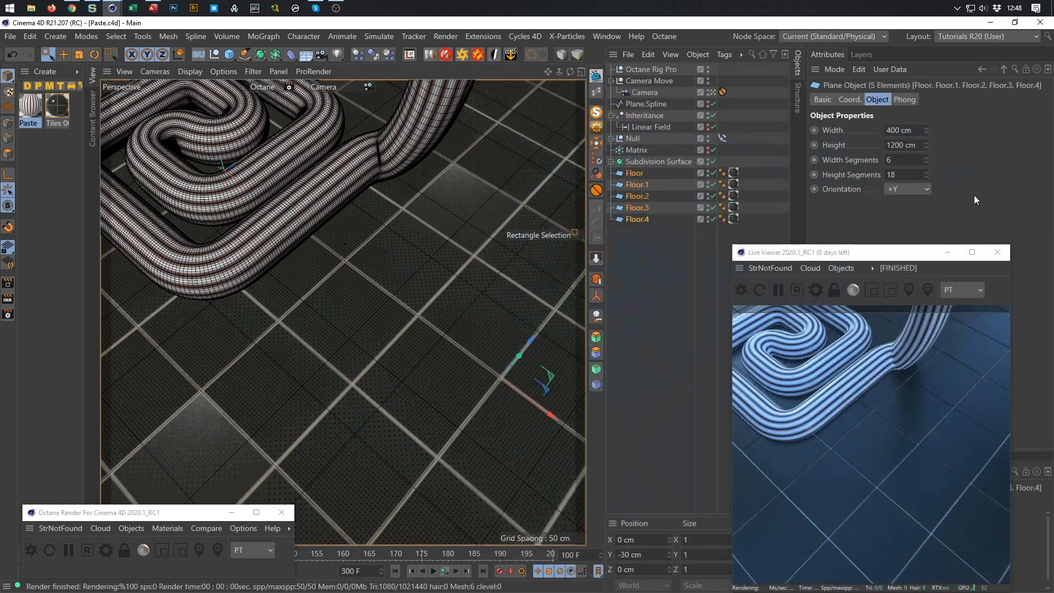
Open the Paste material in the Octane Node Editor and delete its Gradient and Colorizer nodes
click(24, 113)
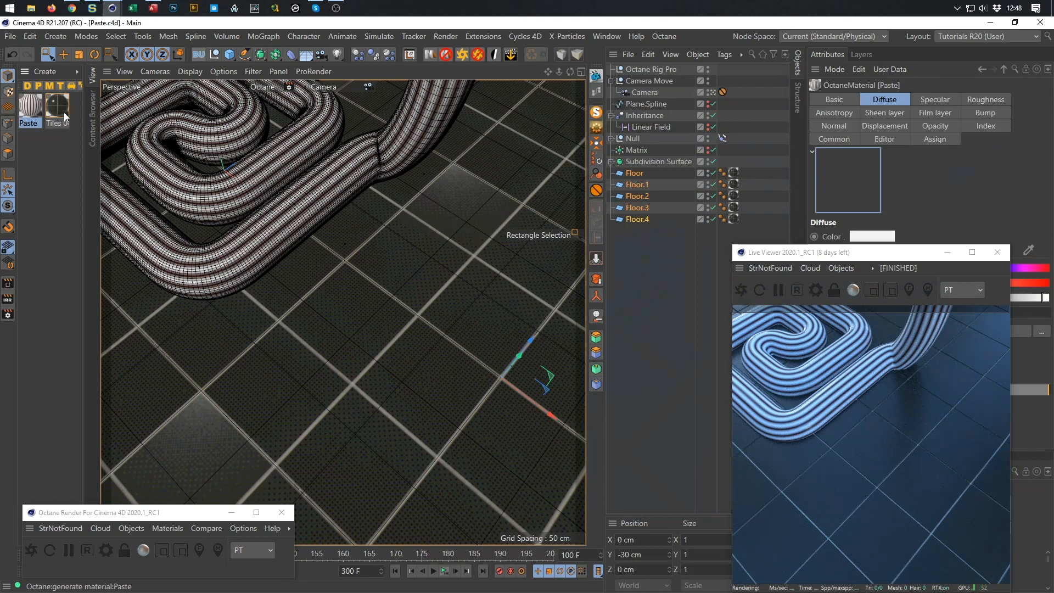
click(596, 92)
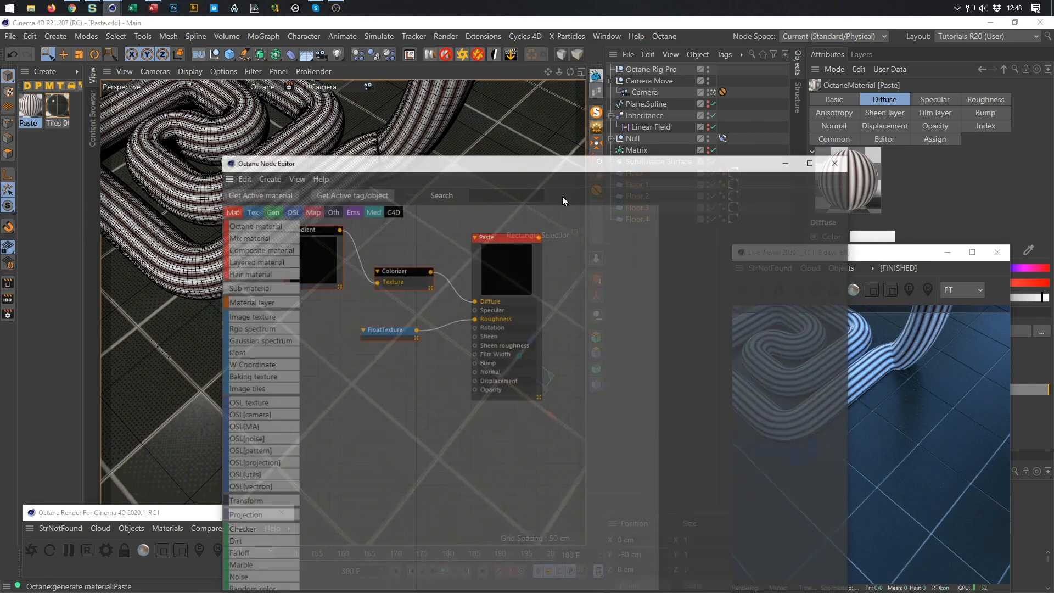
drag(488, 163, 352, 91)
drag(176, 158, 258, 216)
key(Delete)
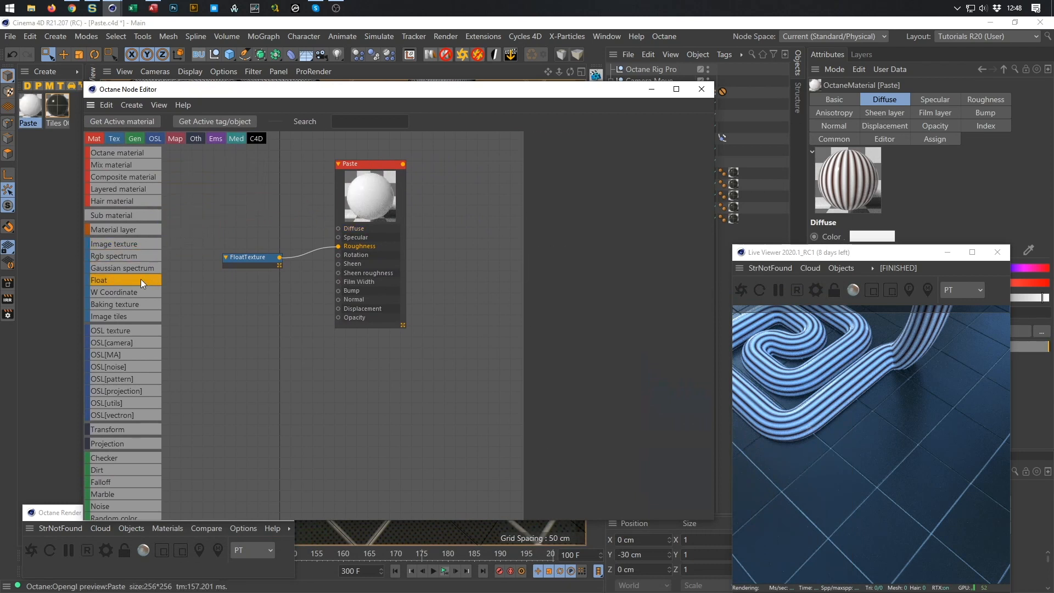
Add an RGB spectrum node to the Paste material's Diffuse channel, placing it above the FloatTexture node
drag(128, 258, 339, 228)
drag(270, 193, 263, 218)
drag(656, 235, 705, 236)
drag(627, 93, 497, 192)
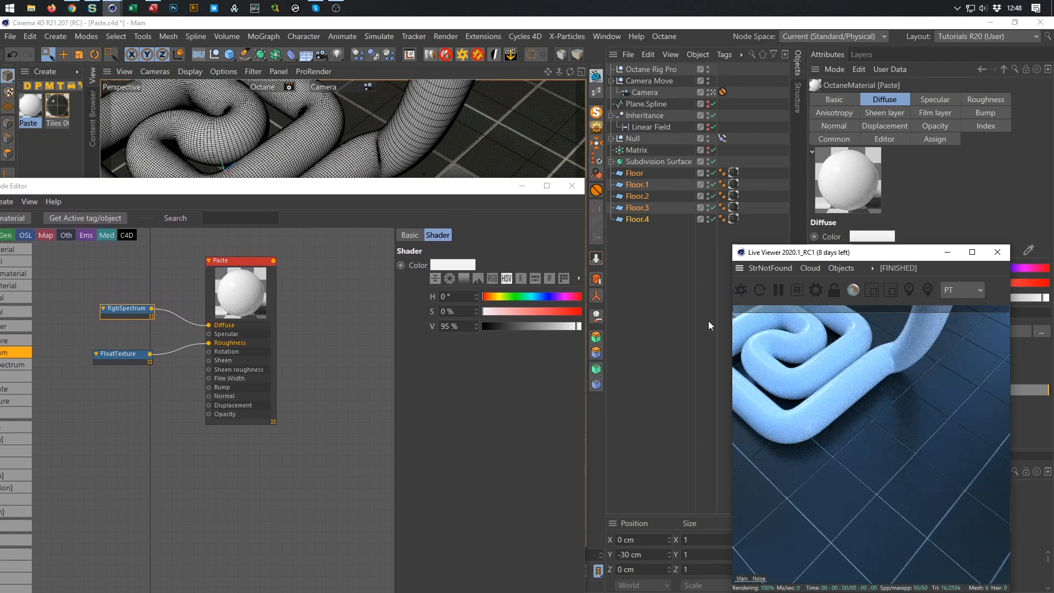
drag(439, 189, 502, 104)
drag(187, 227, 184, 236)
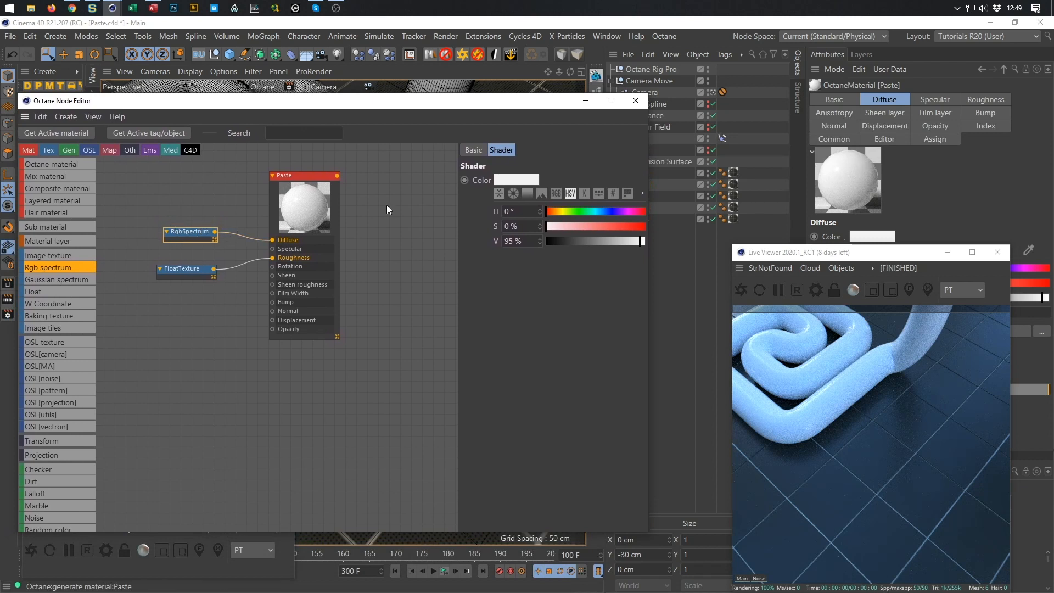
Set the RgbSpectrum colour to a pale blue with hue 191°, saturation 27% and value 95%
click(597, 211)
drag(595, 226, 593, 226)
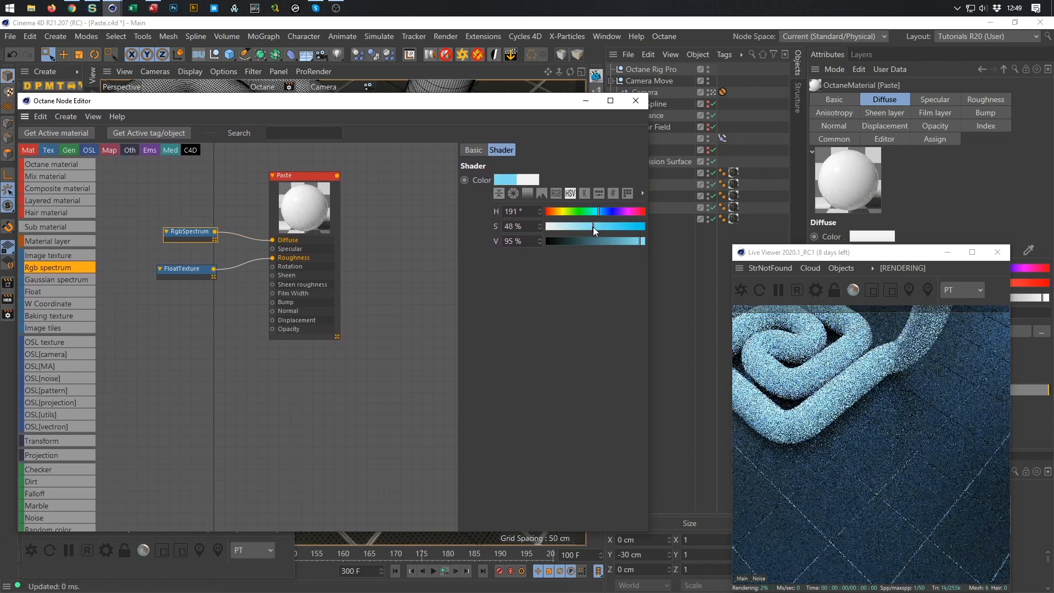
click(567, 228)
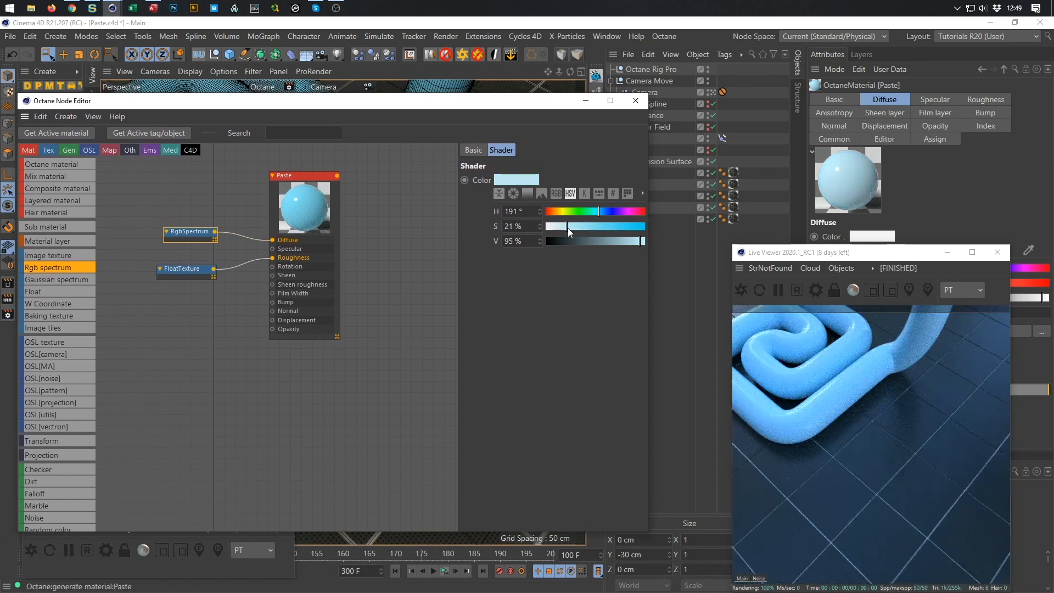
mouse_move(572, 227)
mouse_down()
mouse_move(591, 228)
mouse_move(575, 225)
mouse_up()
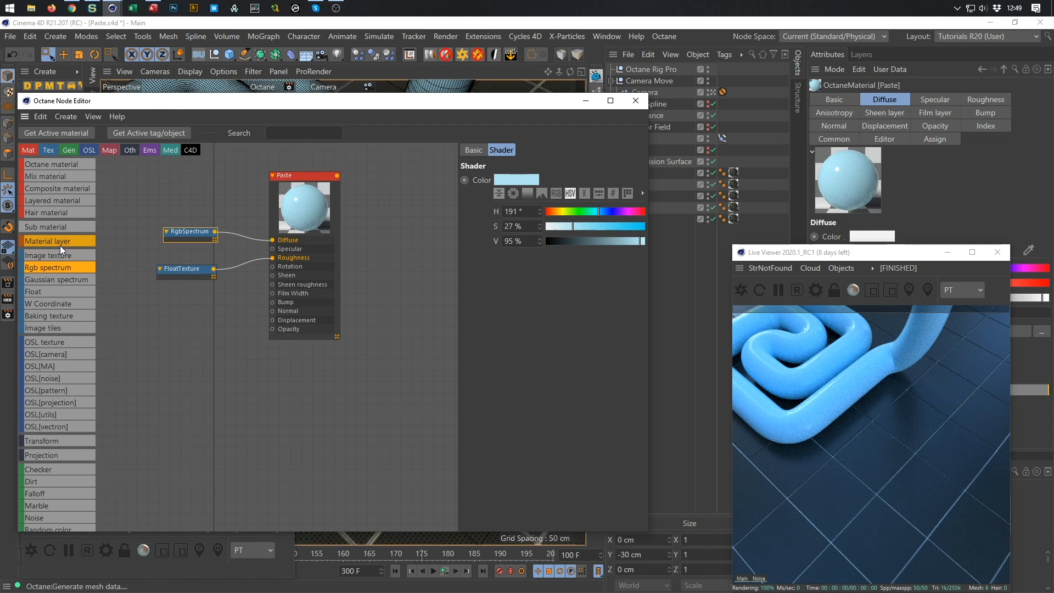
Raise the FloatTexture roughness value to 0.15736 and refresh the Live Viewer render
click(182, 268)
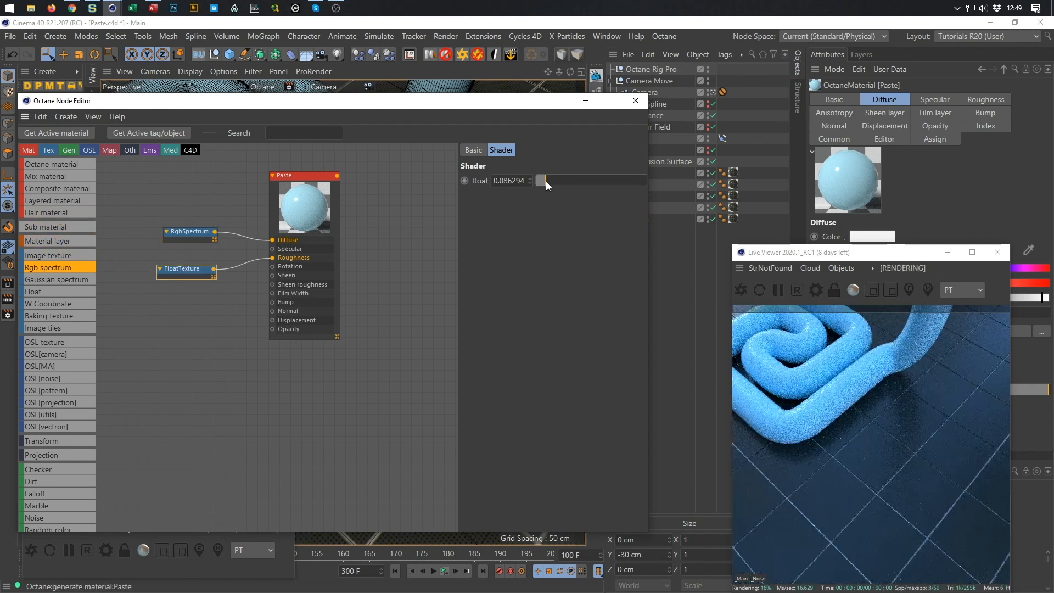
drag(545, 181, 553, 182)
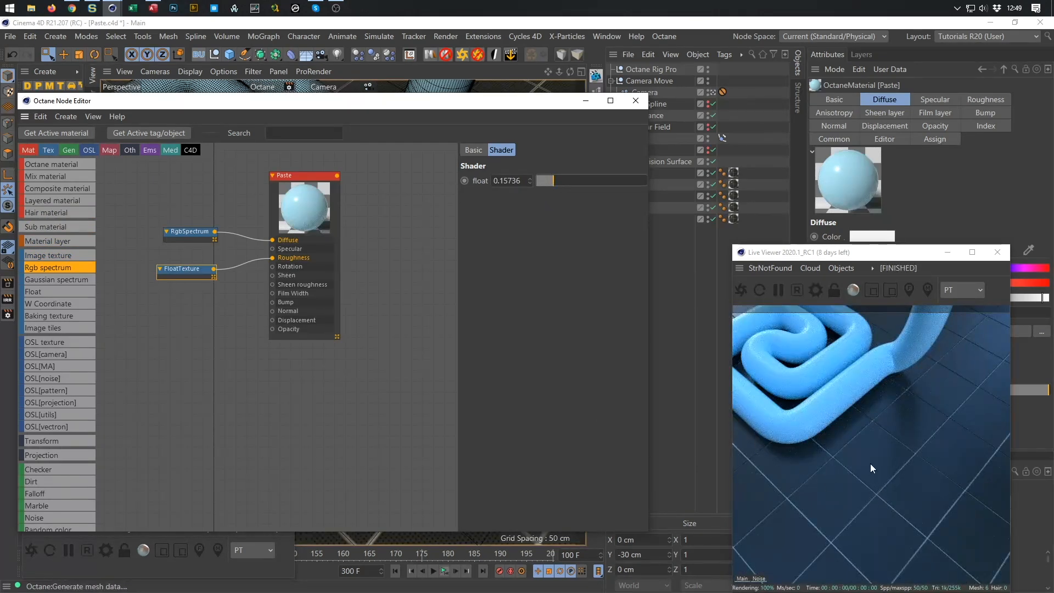
click(747, 296)
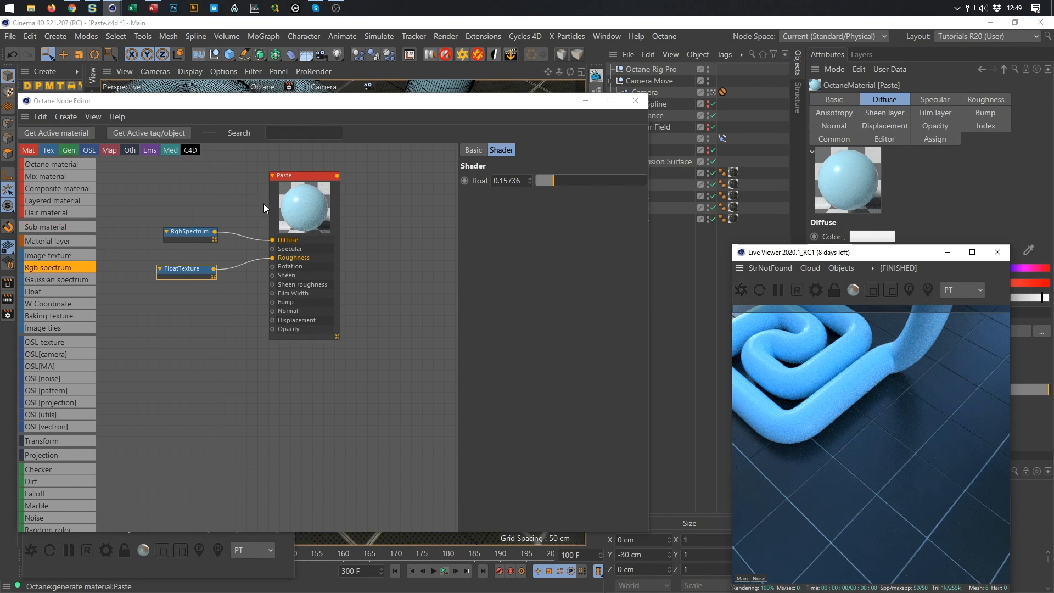
Move the Octane Node Editor clear of the materials and create a new Octane Specular material
click(313, 179)
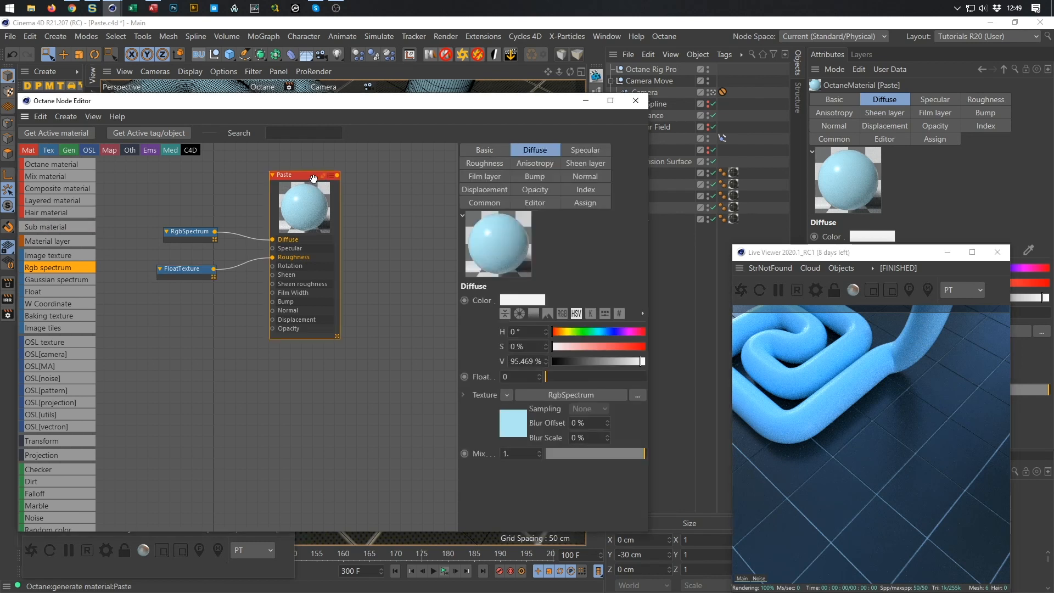
drag(346, 105, 385, 261)
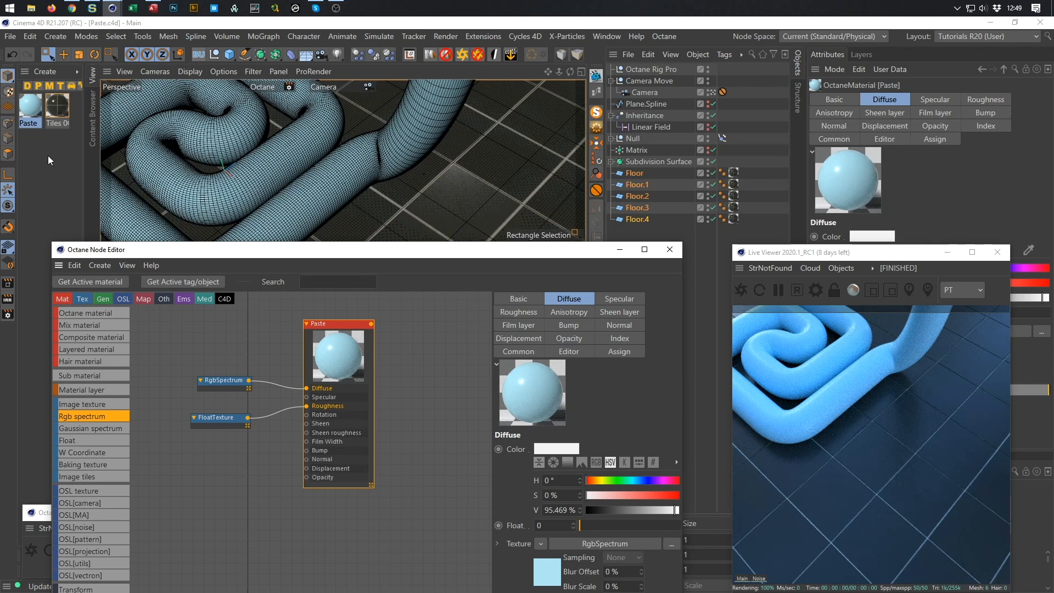
drag(112, 250, 191, 243)
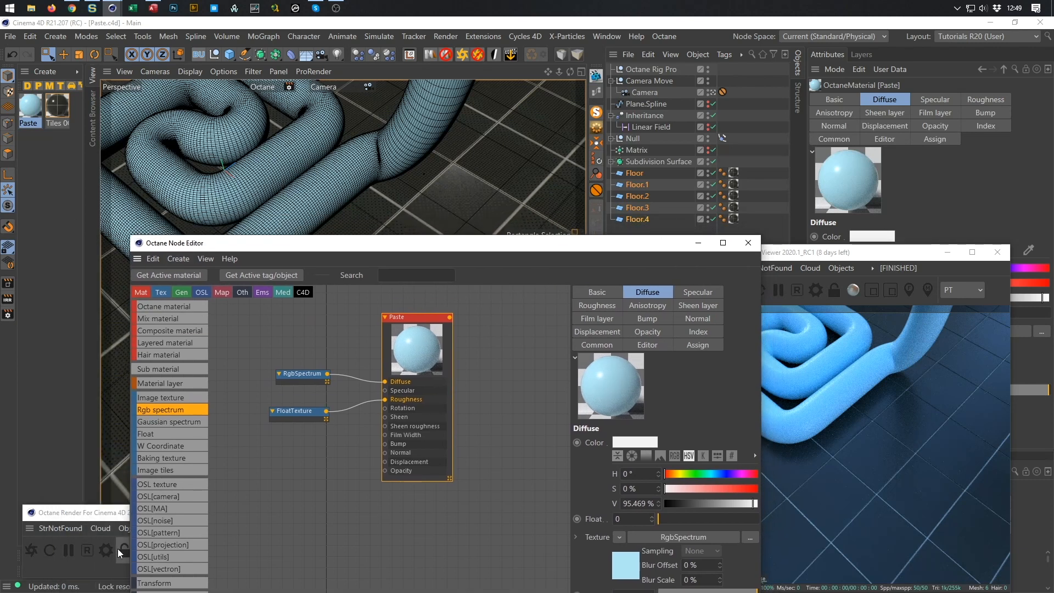
click(43, 514)
click(164, 528)
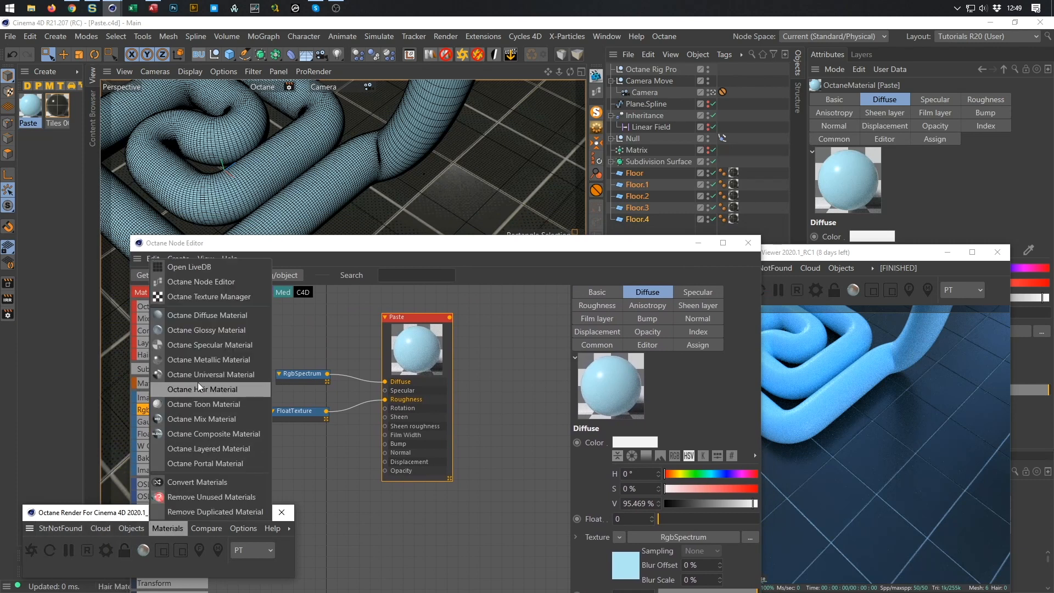
click(208, 342)
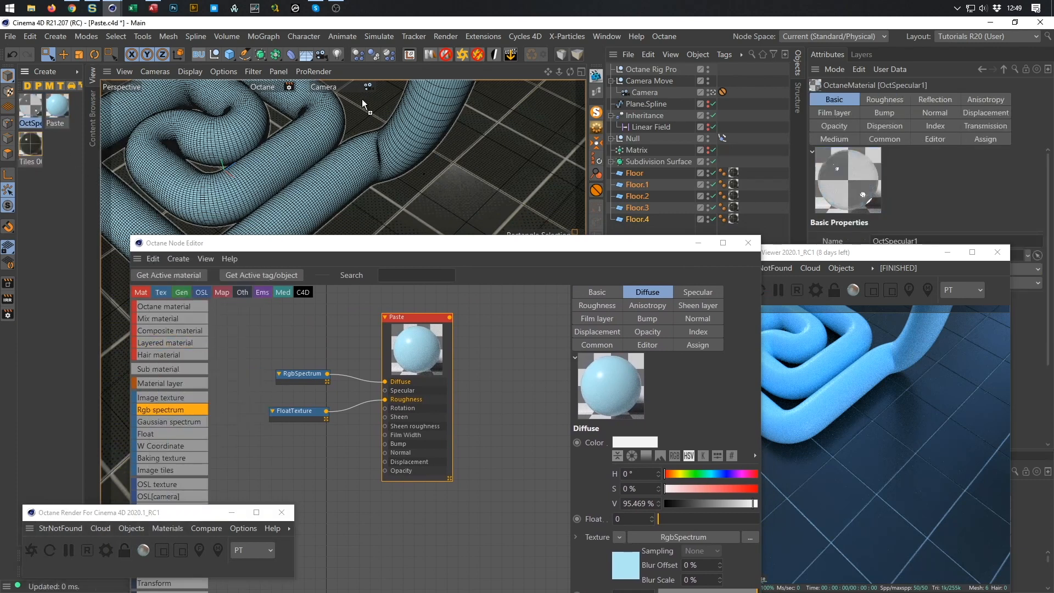
Expand the Subdivision Surface hierarchy and replace the Sweep's Paste material with the new specular material
drag(654, 154, 634, 163)
click(612, 161)
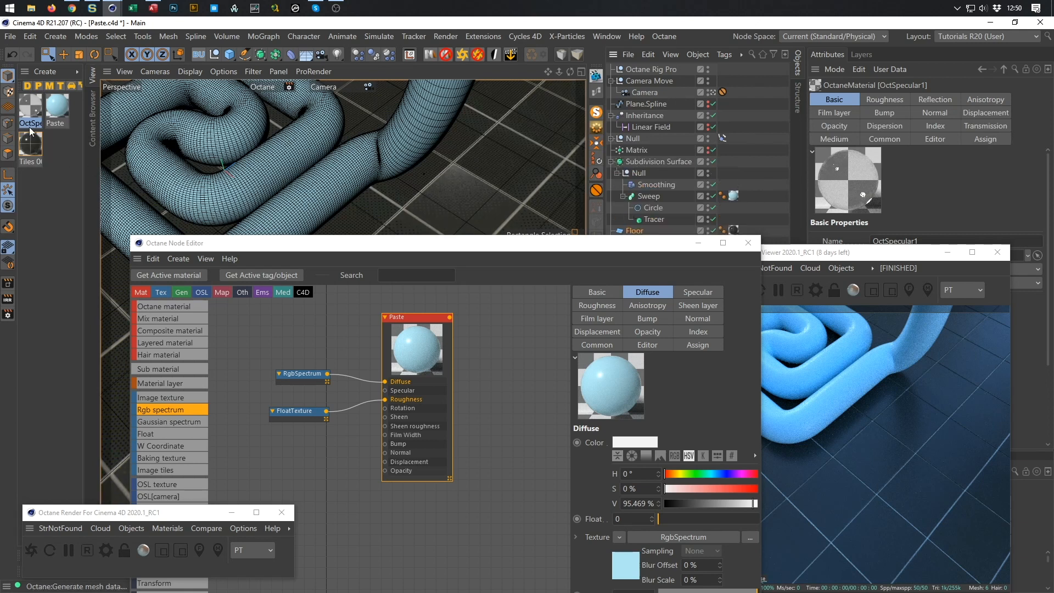
drag(27, 108, 733, 196)
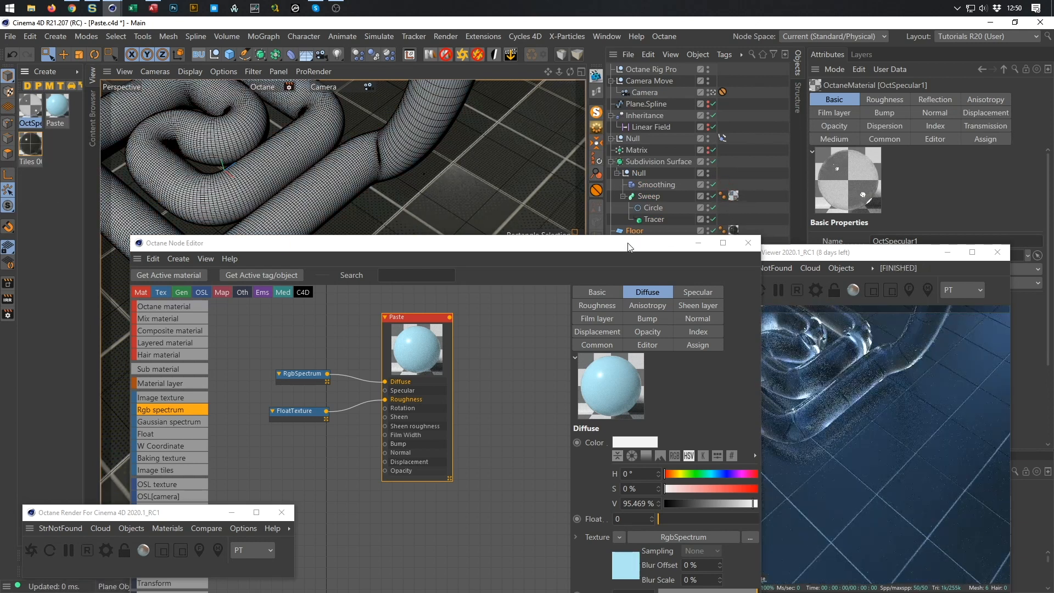
Load the OctSpecular1 material into the Octane Node Editor, reposition its node and browse further down the available node types
drag(637, 244, 552, 120)
click(94, 150)
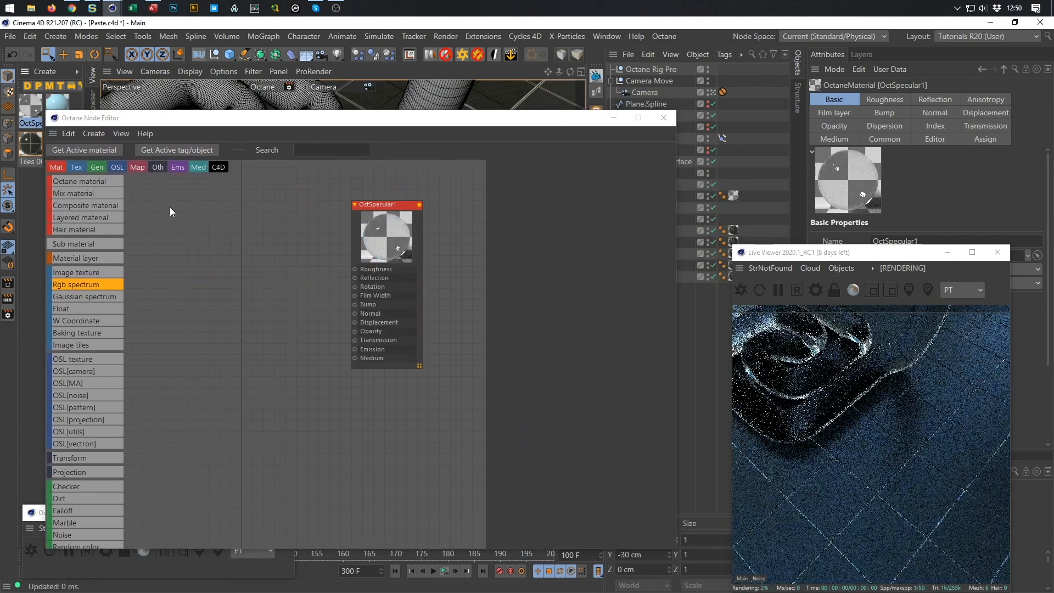
drag(385, 203, 348, 188)
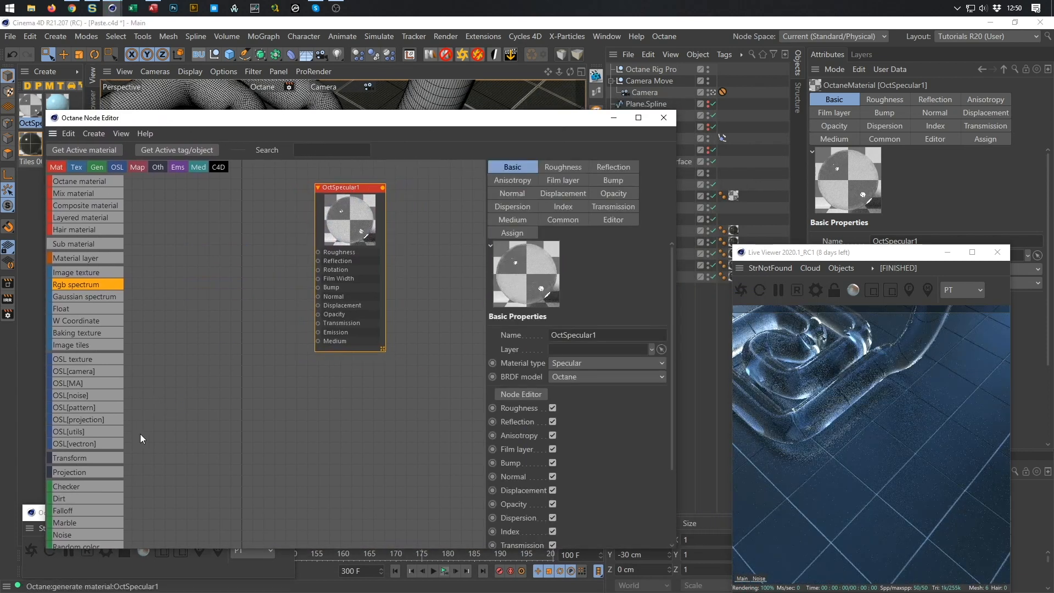
scroll(91, 395, down, 2)
scroll(90, 403, down, 6)
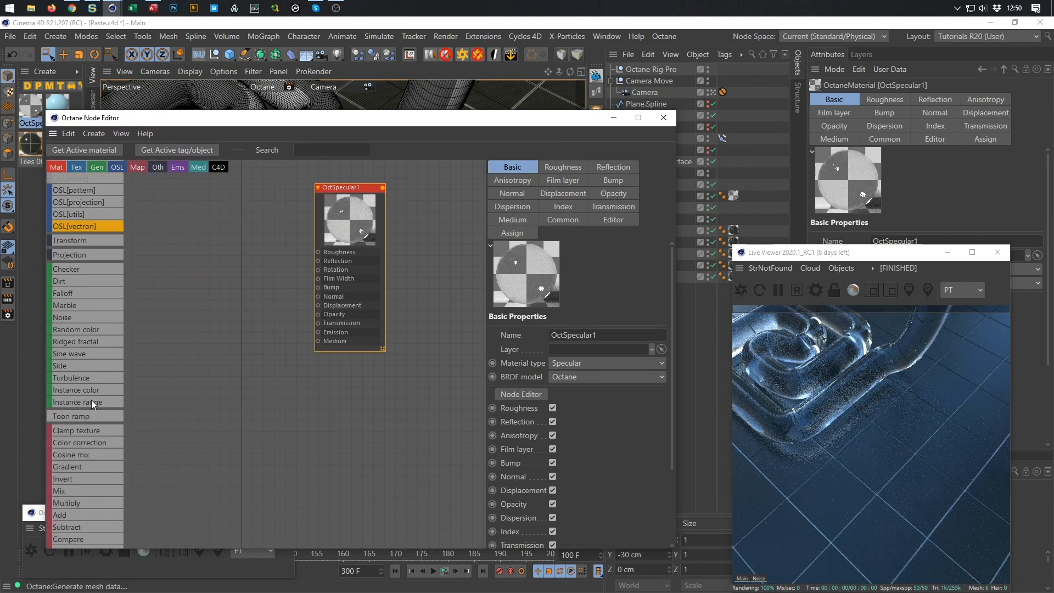
Add a Scattering medium node to OctSpecular1's Medium input and place an Rgb spectrum node above it
scroll(91, 400, down, 3)
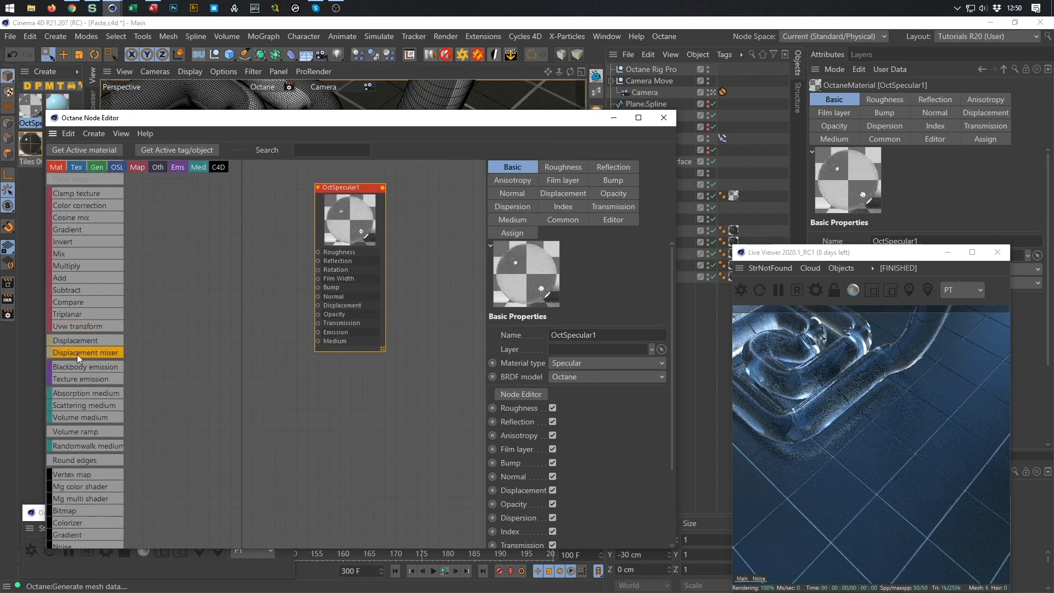
scroll(77, 426, down, 1)
drag(101, 383, 255, 347)
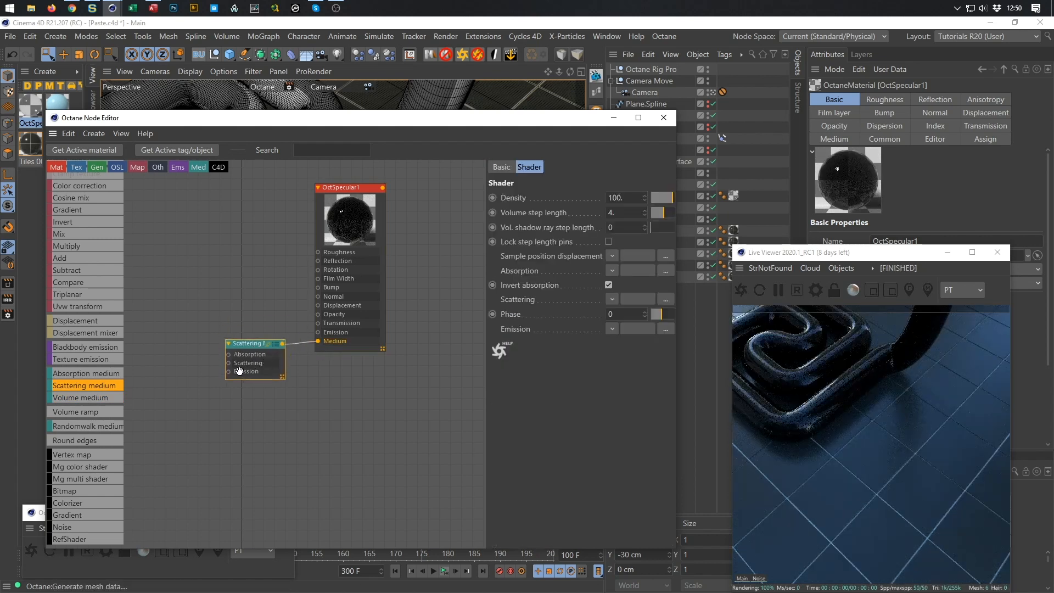
scroll(75, 321, up, 10)
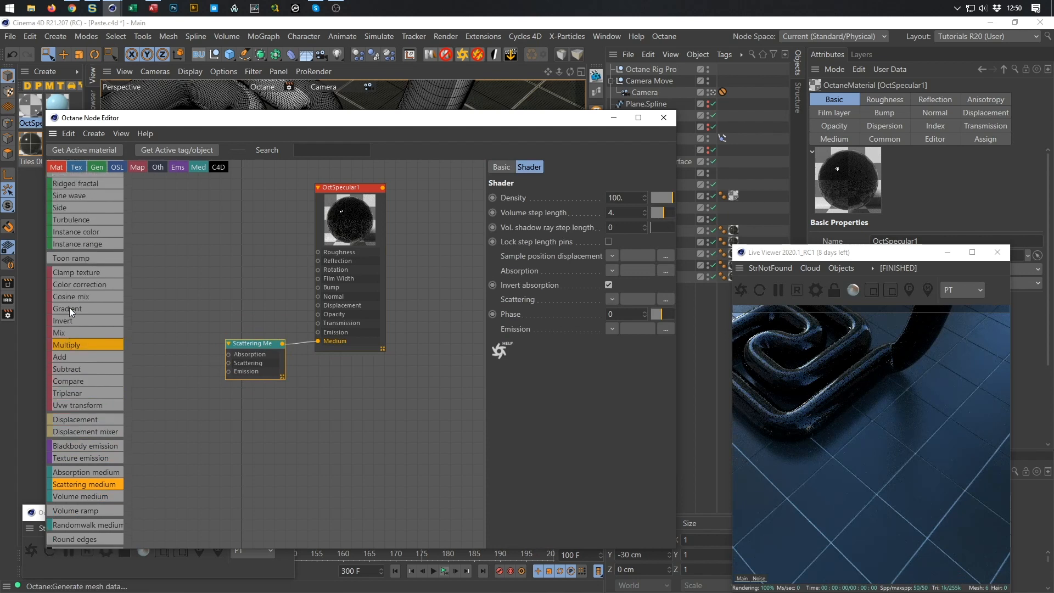
scroll(83, 311, up, 5)
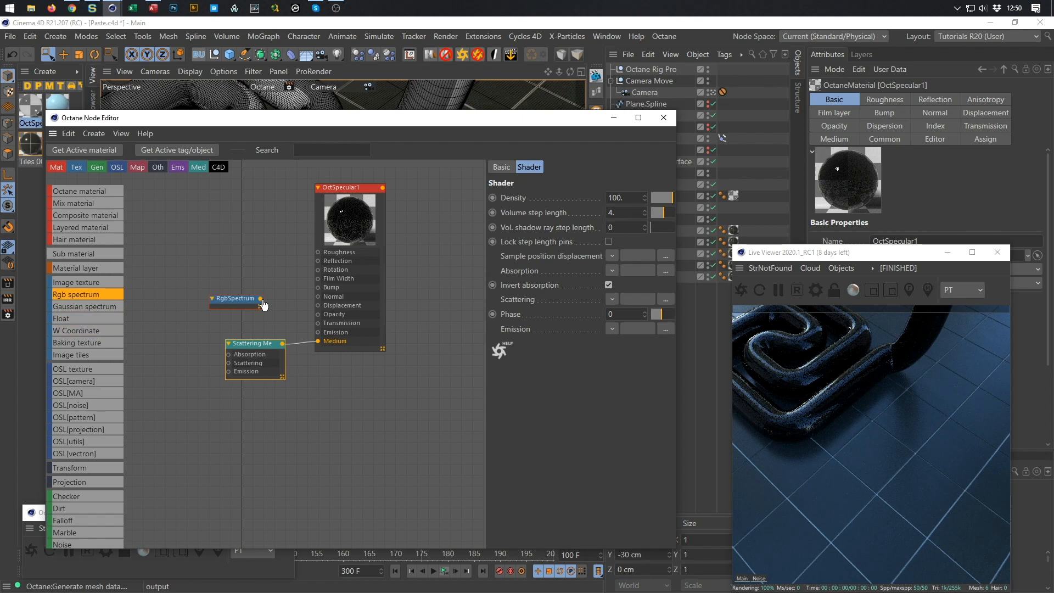
click(613, 120)
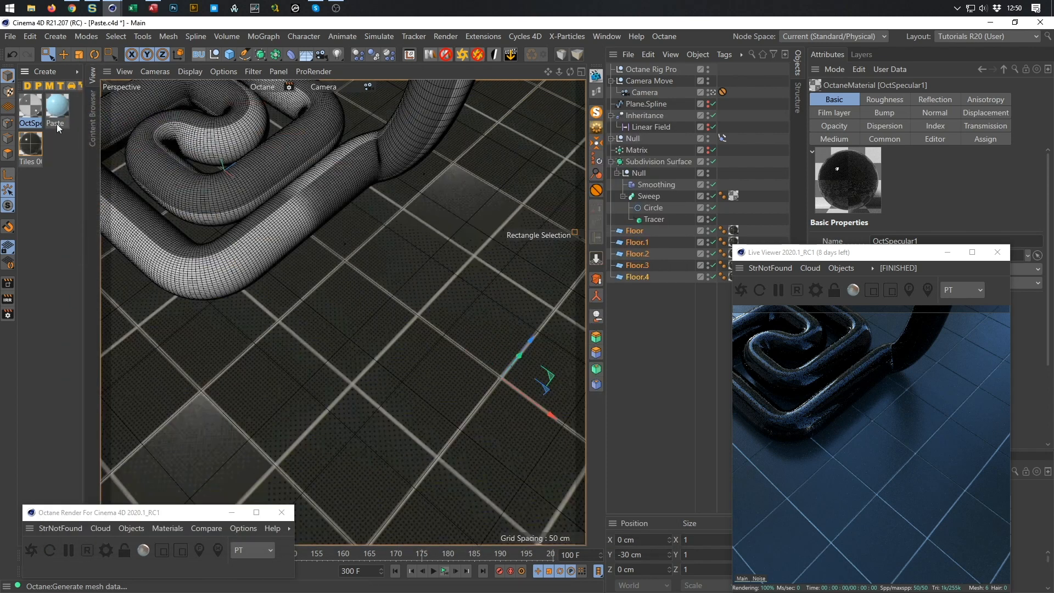
Load the Cola material from the Nikomedia Textures (OCTANE) Liquid presets and assign it to the Sweep object
click(90, 131)
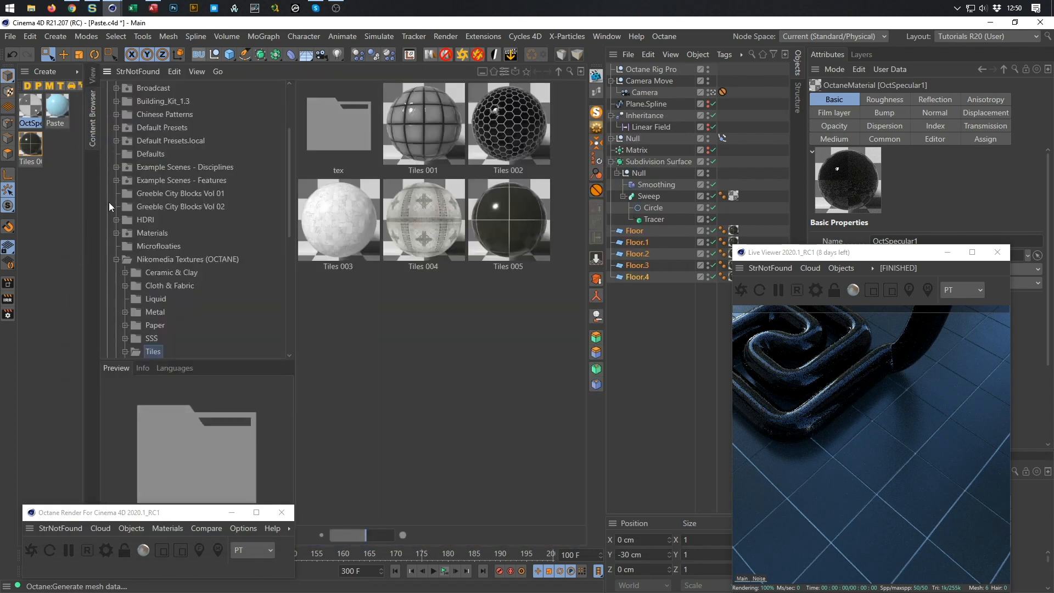
click(151, 299)
drag(345, 139, 50, 249)
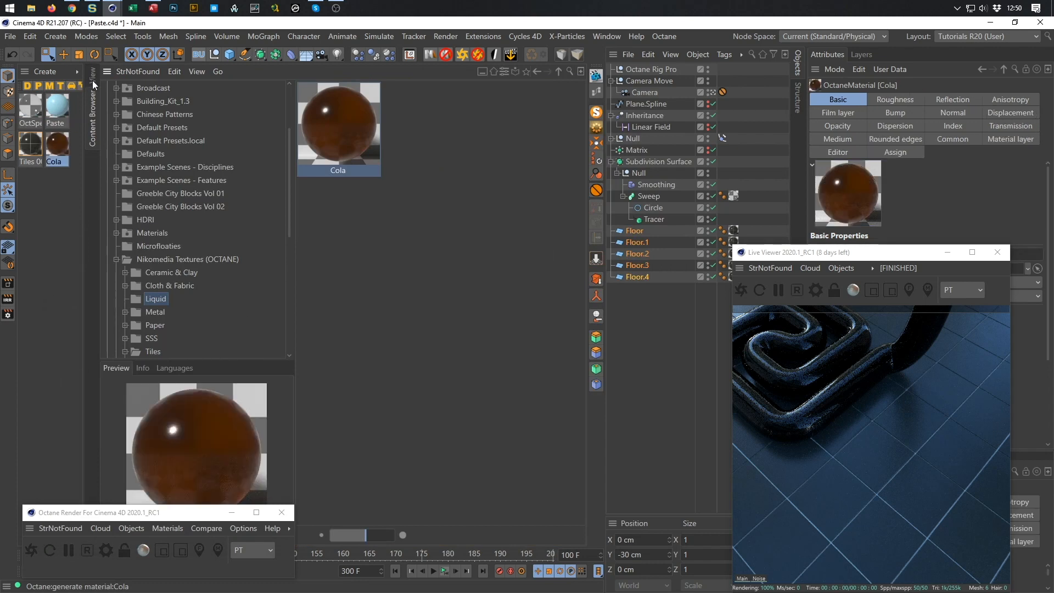
click(93, 80)
drag(741, 203, 733, 197)
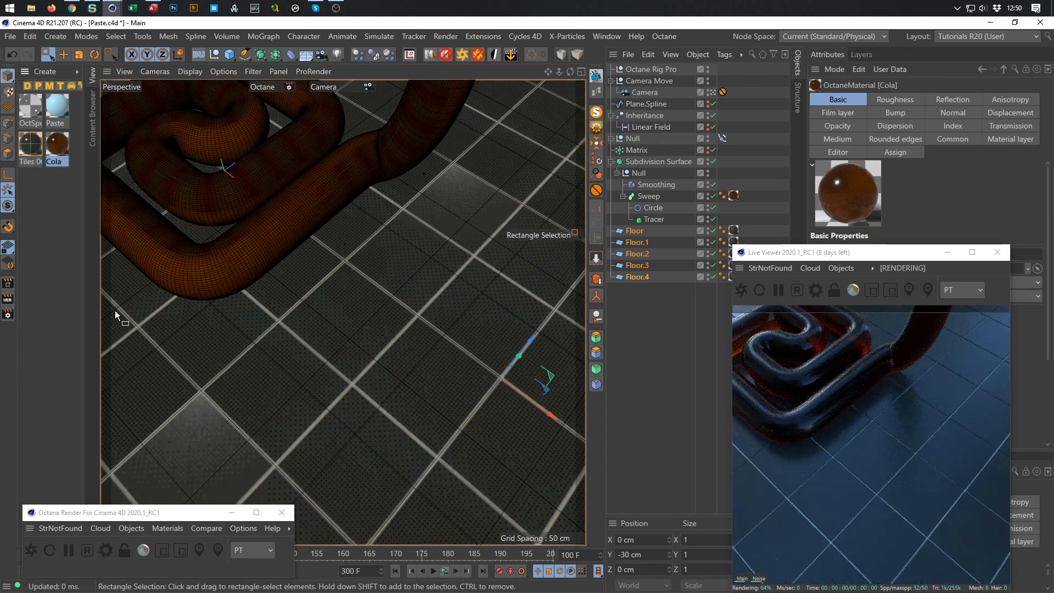
Open the Cola material's node graph and examine its transmission color and Scattering medium settings
click(596, 99)
drag(429, 119, 378, 68)
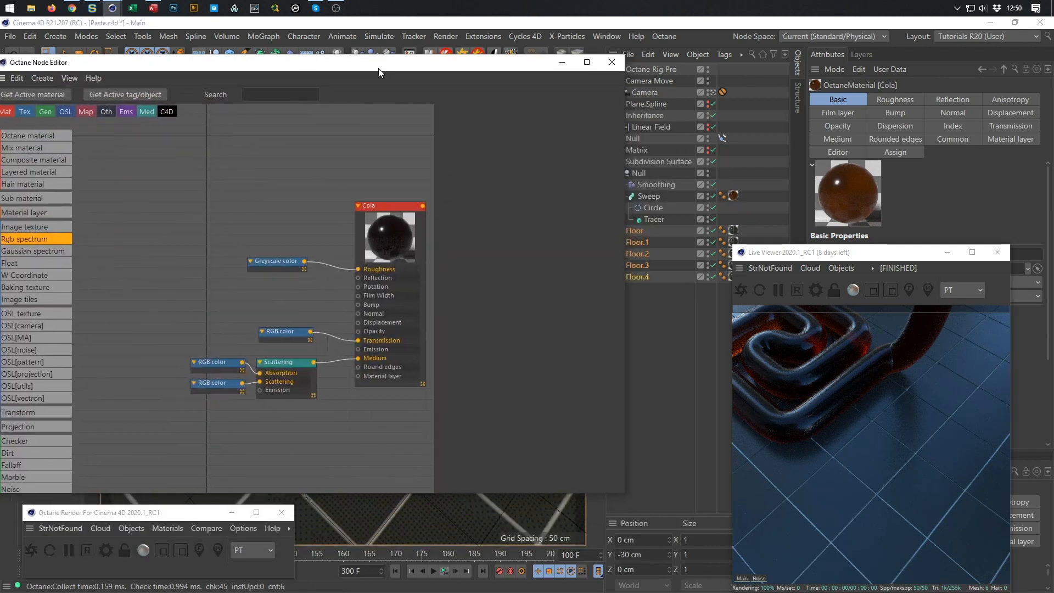
drag(282, 330, 275, 325)
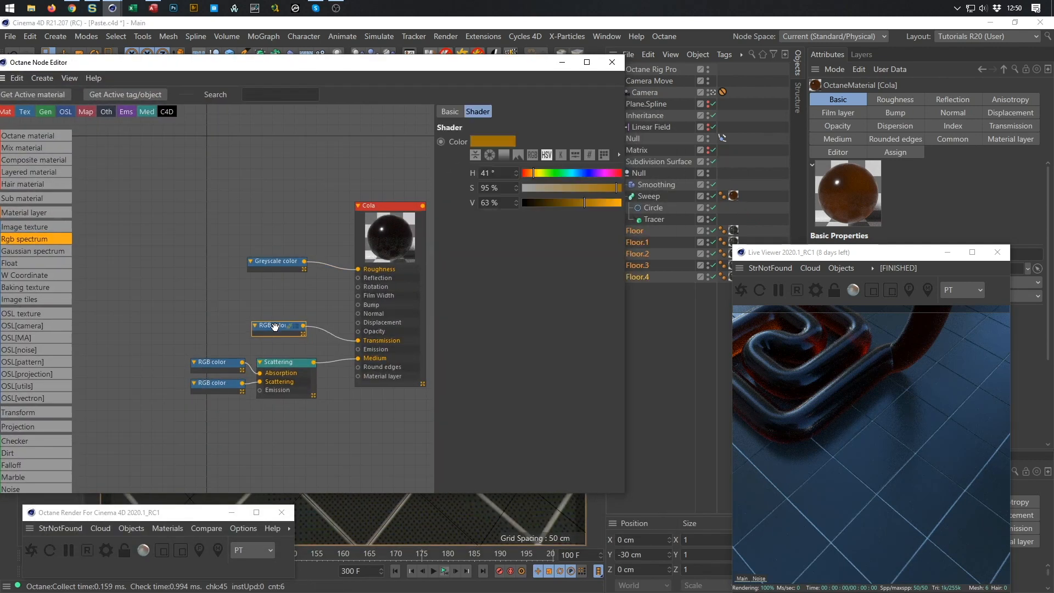
click(275, 363)
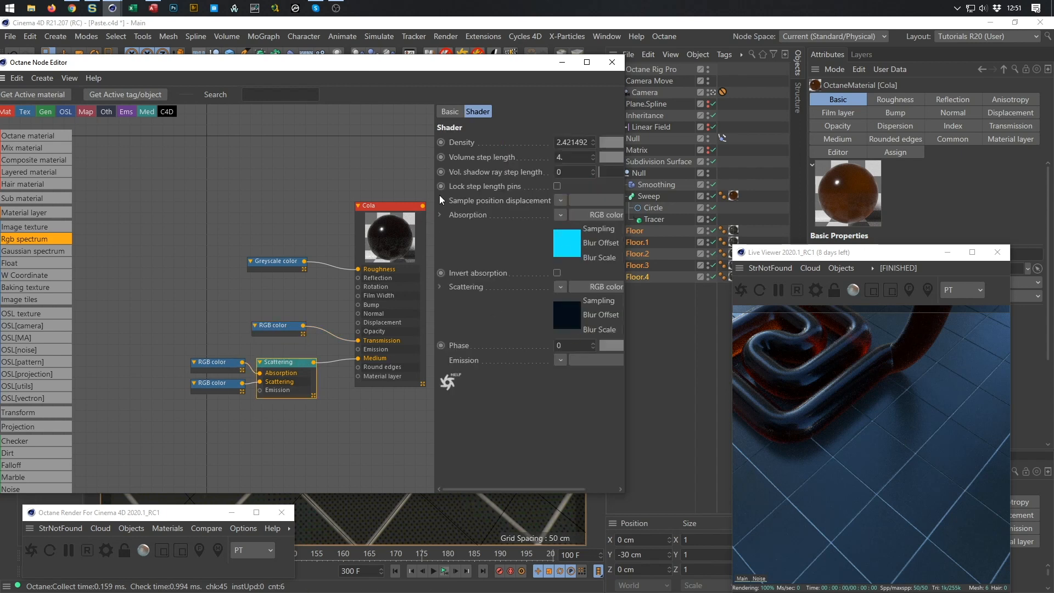
drag(434, 193, 392, 208)
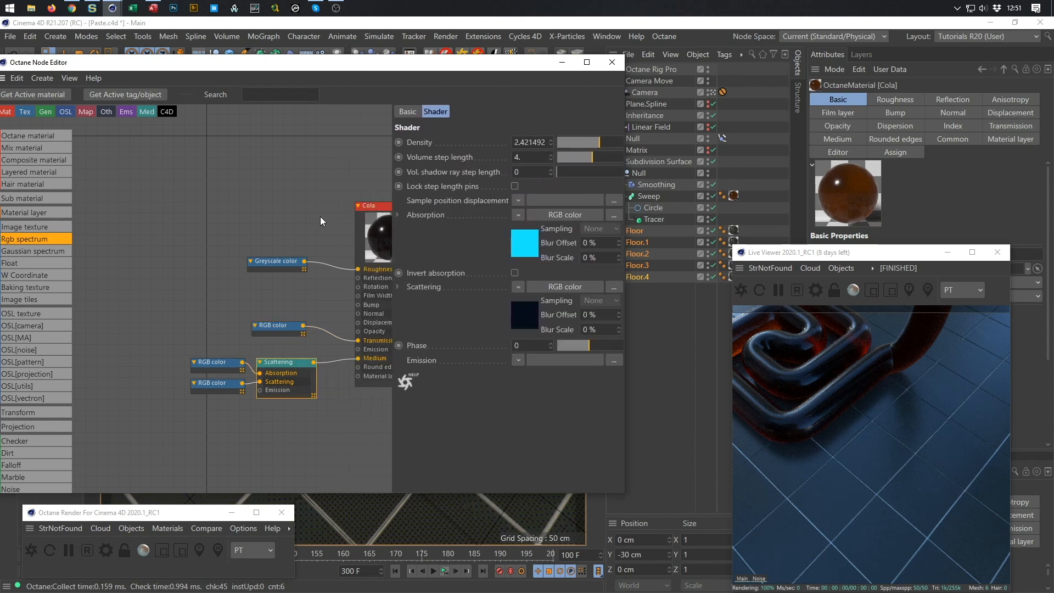
middle_drag(307, 234, 203, 223)
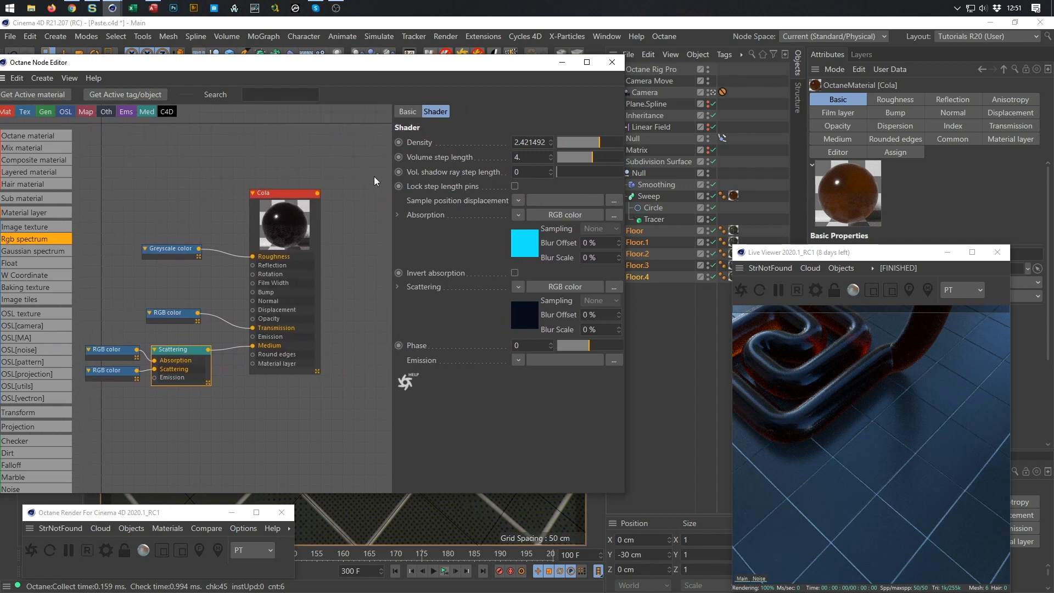
drag(391, 174, 332, 181)
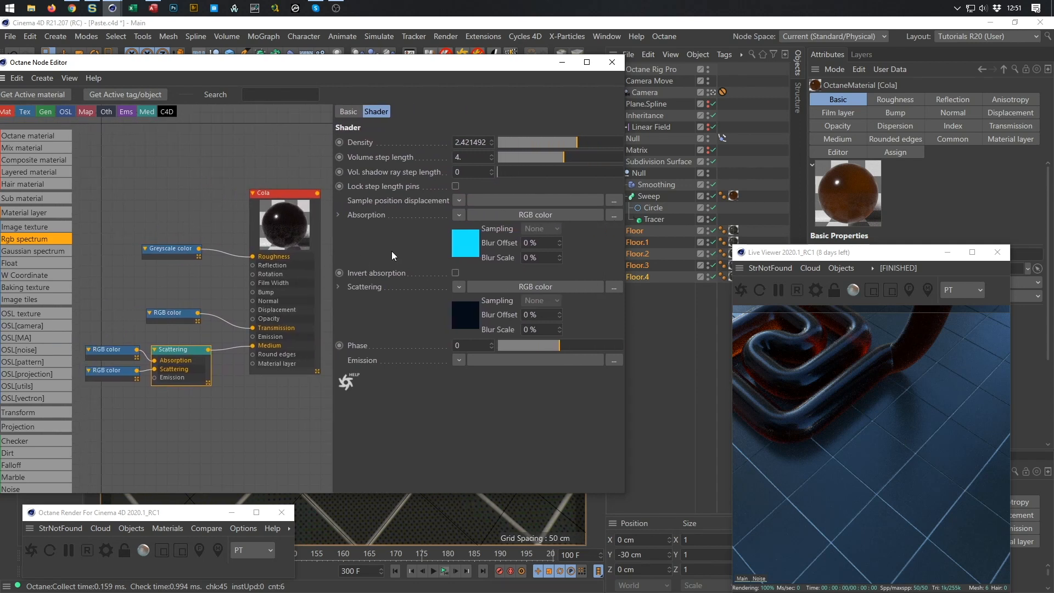
Set the Scattering medium's phase to about 0.54 and its volume step length to about 96.1
click(455, 272)
click(456, 272)
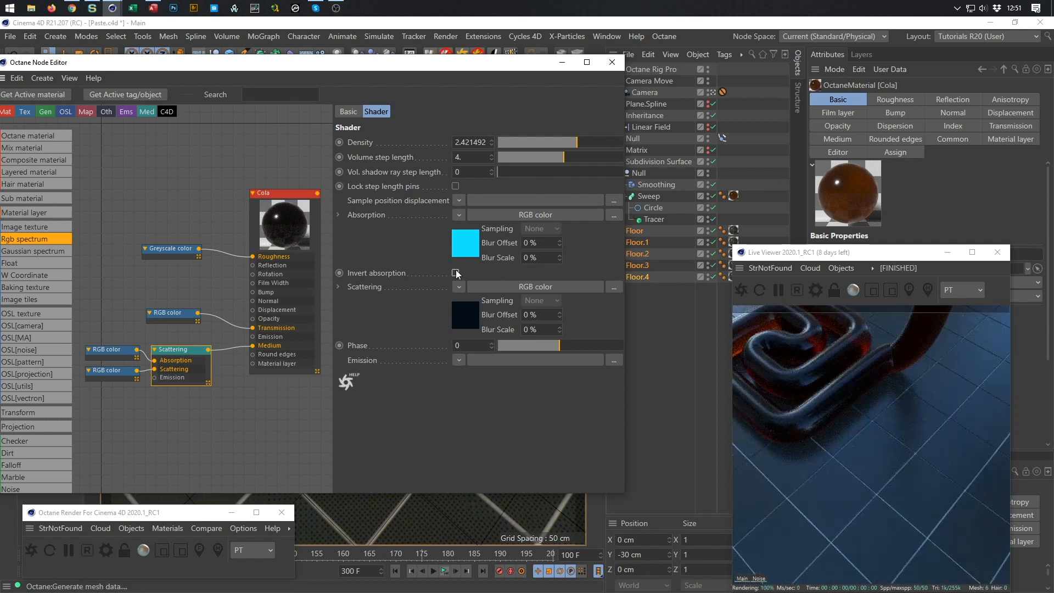
drag(560, 347, 592, 347)
drag(562, 156, 599, 161)
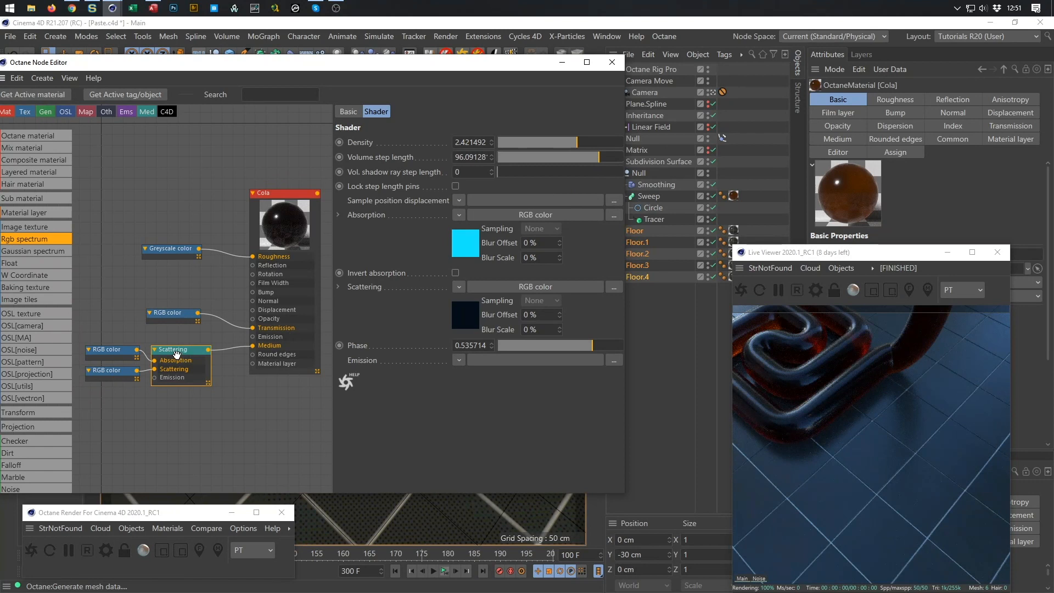
Replace the RGB color node feeding the medium's Scattering input with a Float texture
click(112, 351)
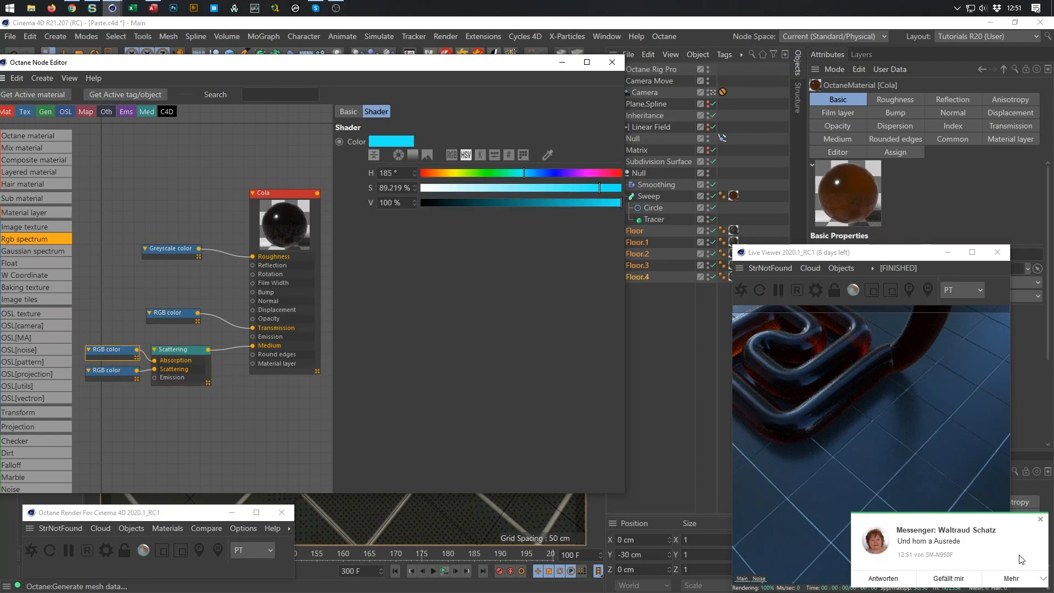
click(1040, 519)
click(113, 371)
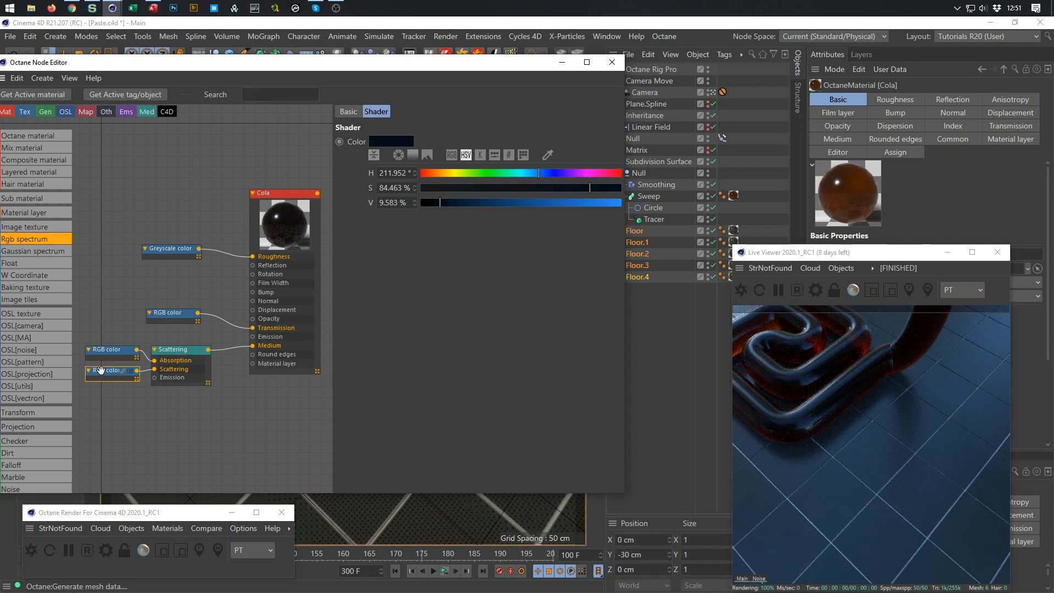
drag(469, 204, 624, 191)
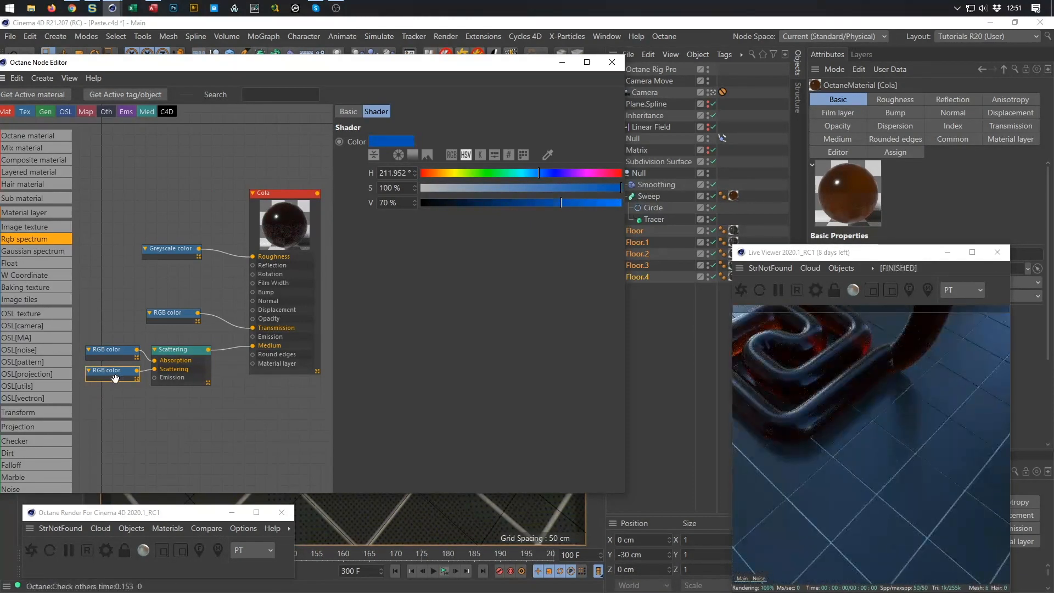
key(Delete)
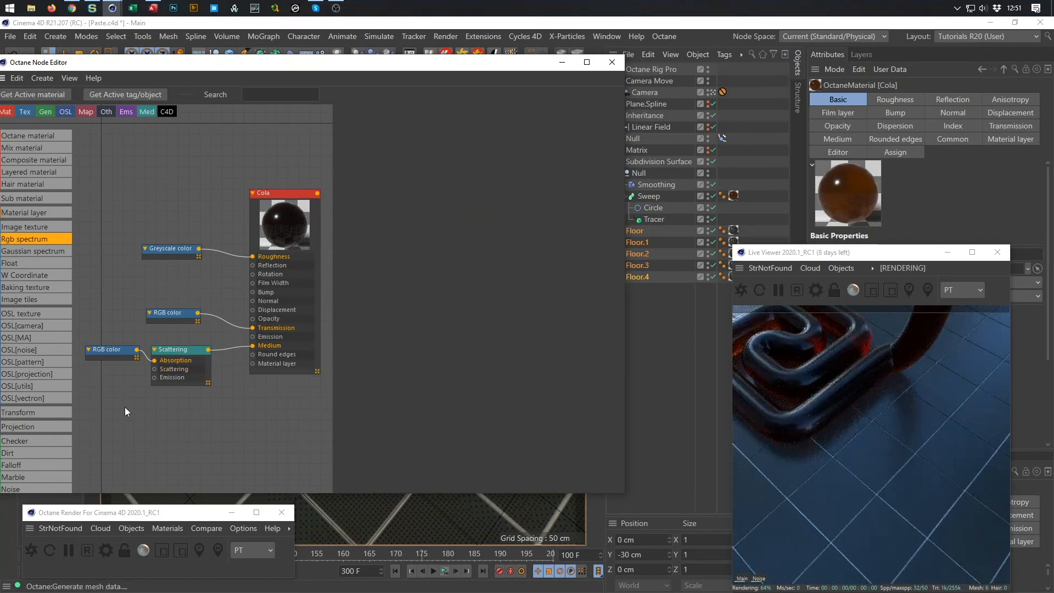
drag(28, 265, 99, 352)
Rearrange the absorption RGB color node and the Scattering node so that there is more space between them
click(104, 349)
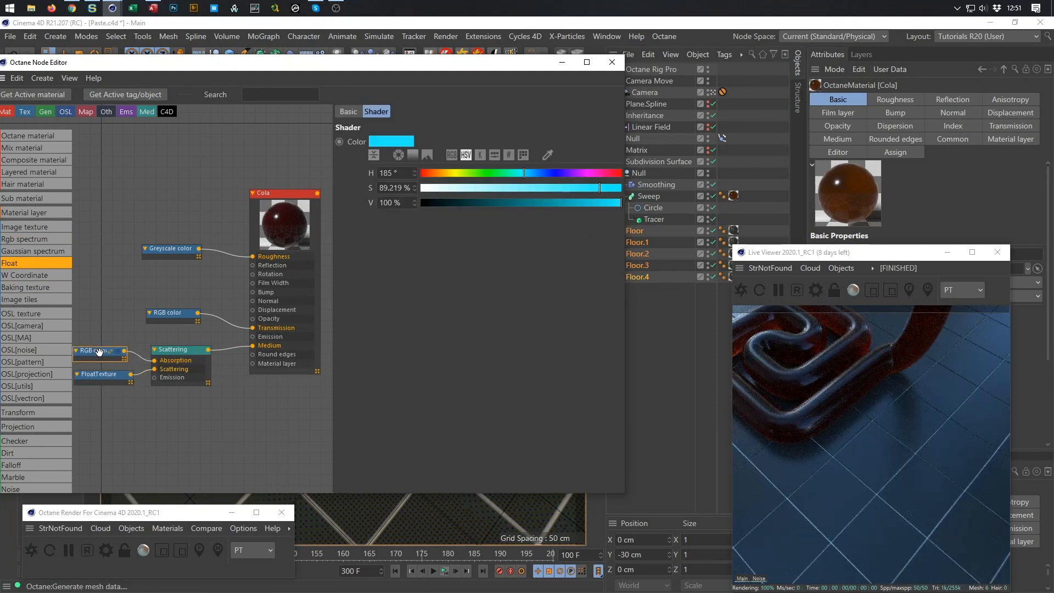
click(166, 314)
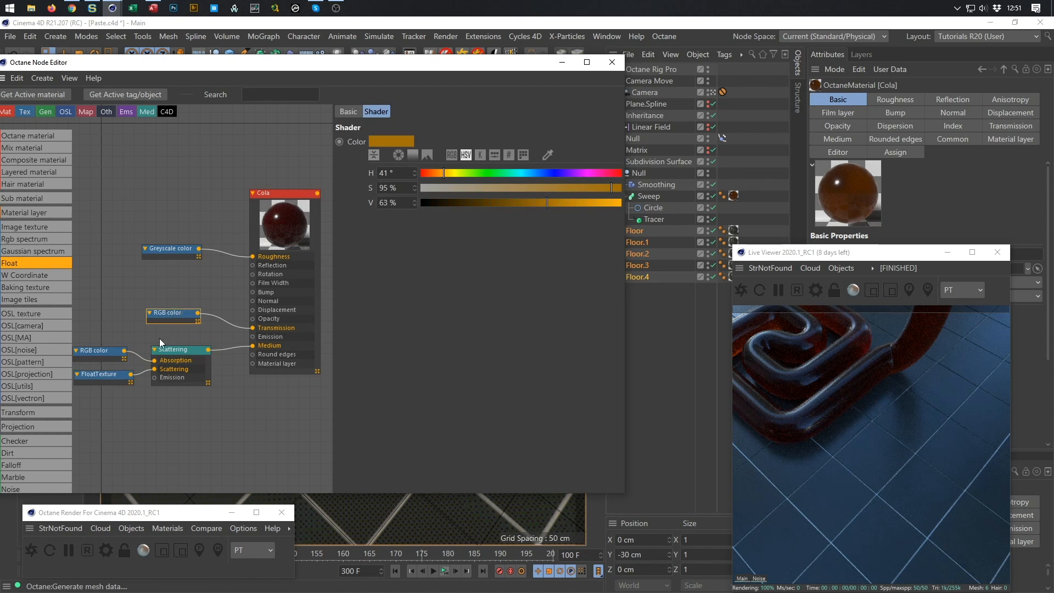
click(99, 352)
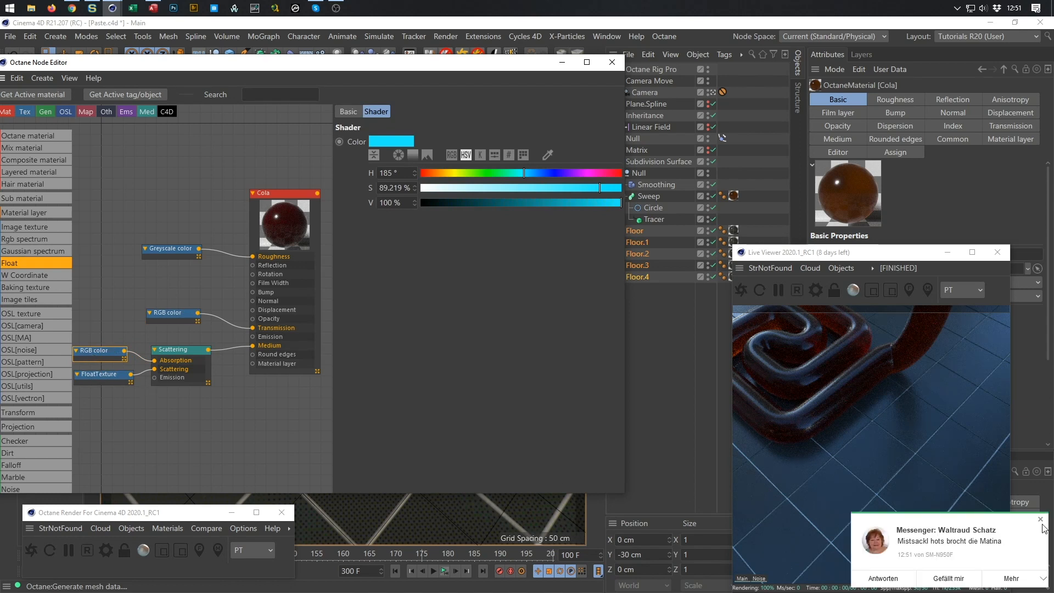
click(1040, 519)
drag(102, 356, 104, 352)
drag(170, 349, 183, 349)
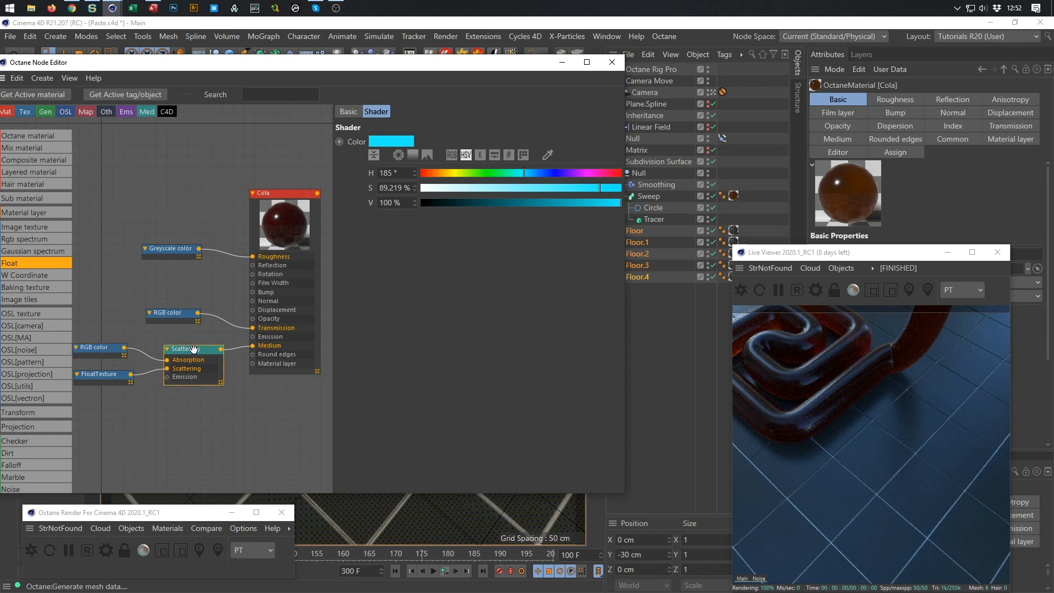
click(99, 353)
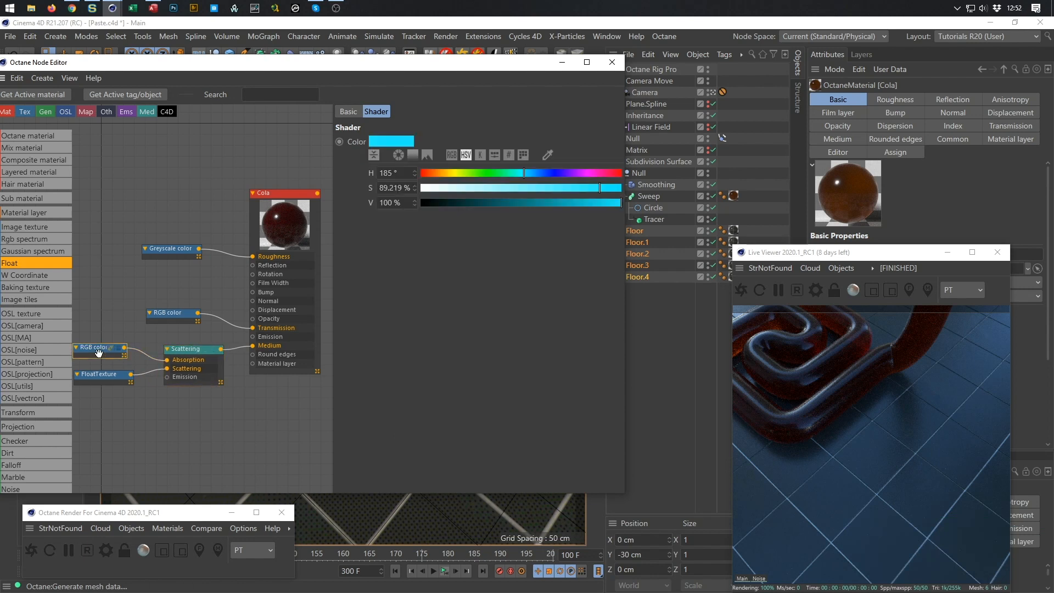
Set the transmission RGB color to white with 0% saturation and 100% value
click(171, 313)
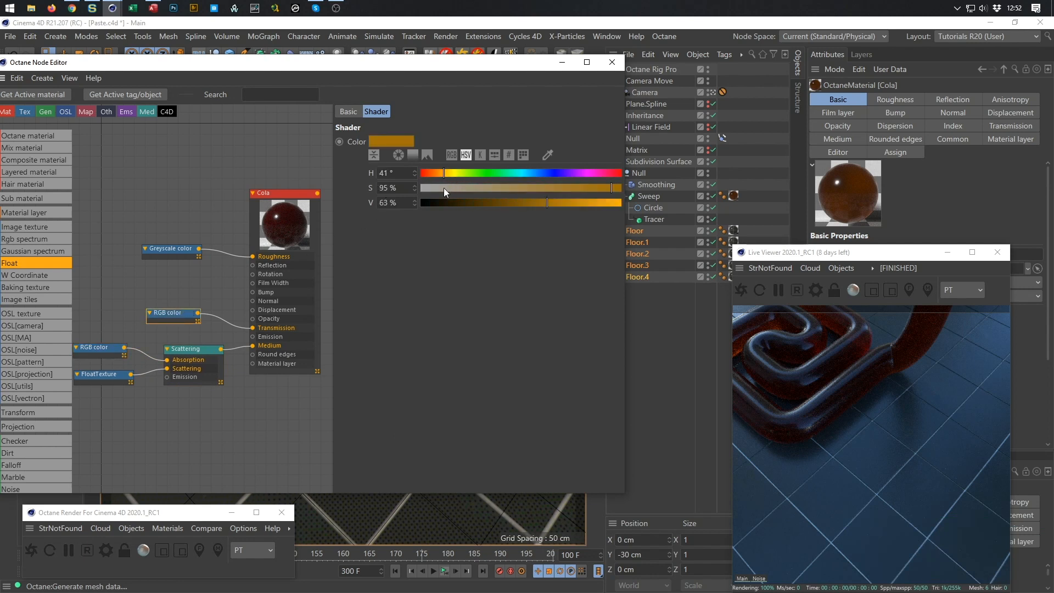
drag(444, 188, 417, 188)
drag(566, 202, 622, 203)
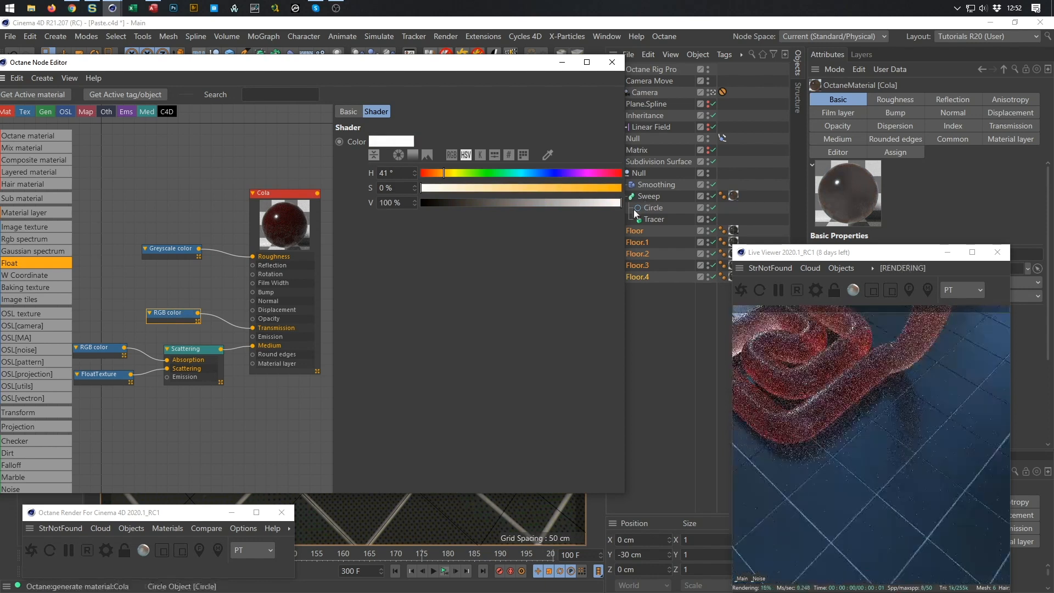
Enable Invert absorption on the Scattering medium node
click(99, 348)
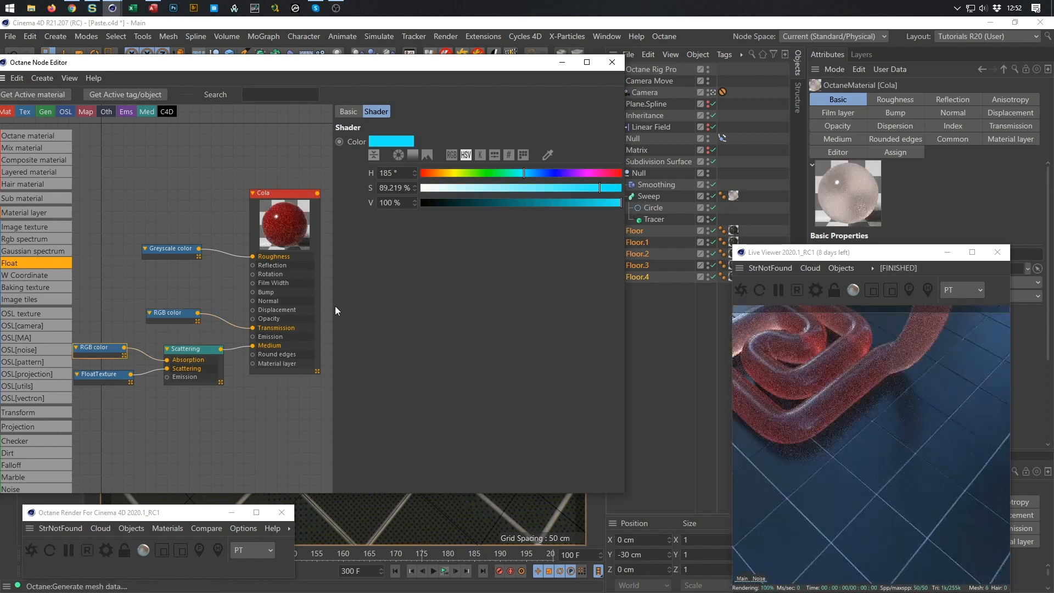
click(192, 347)
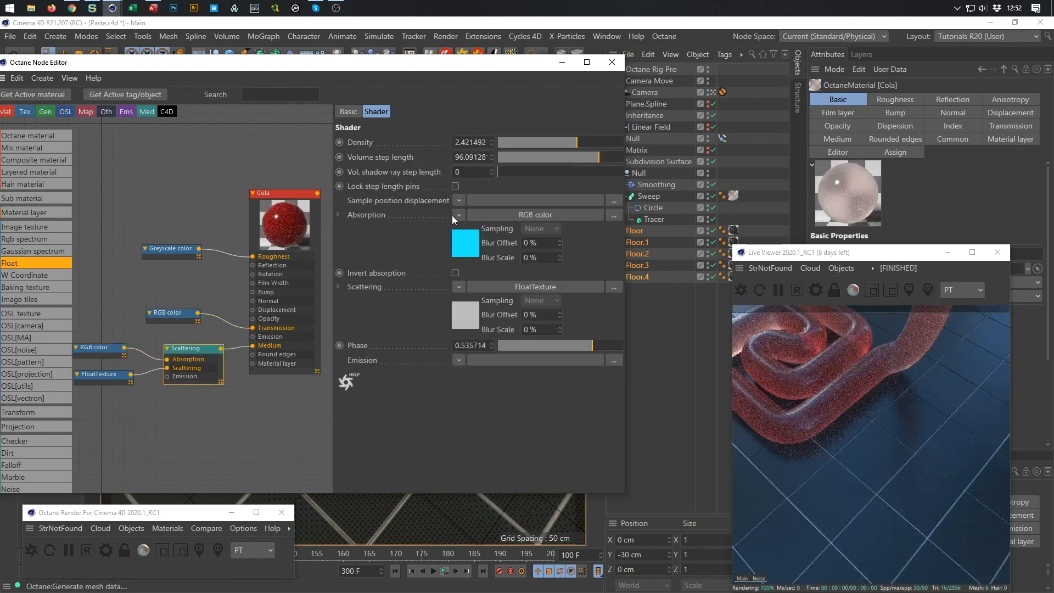
click(455, 272)
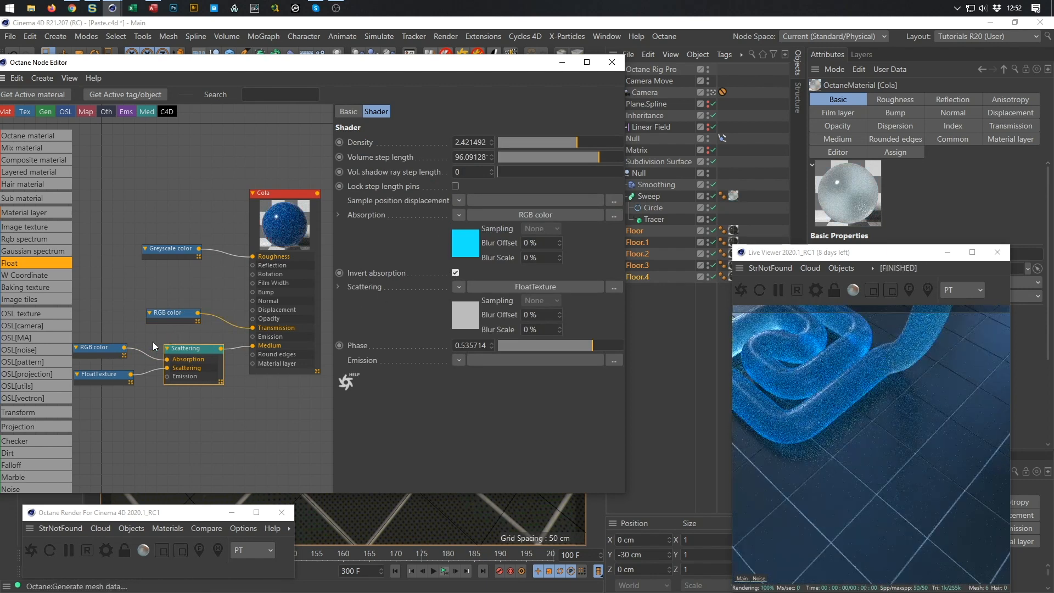
Set the absorption RGB color to orange with hue 31°, saturation 100% and value 100%
click(102, 348)
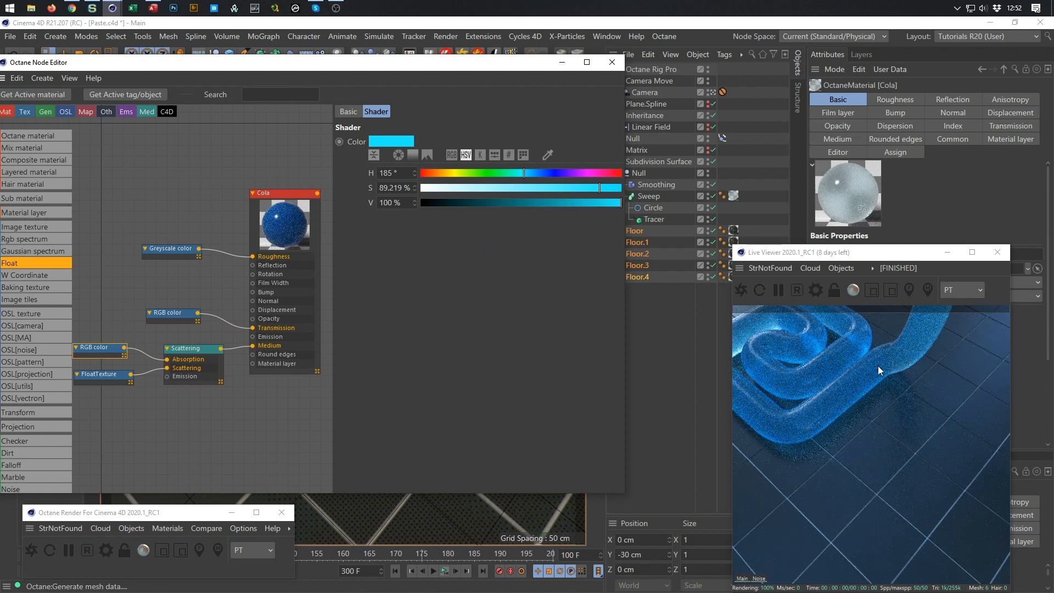
click(438, 173)
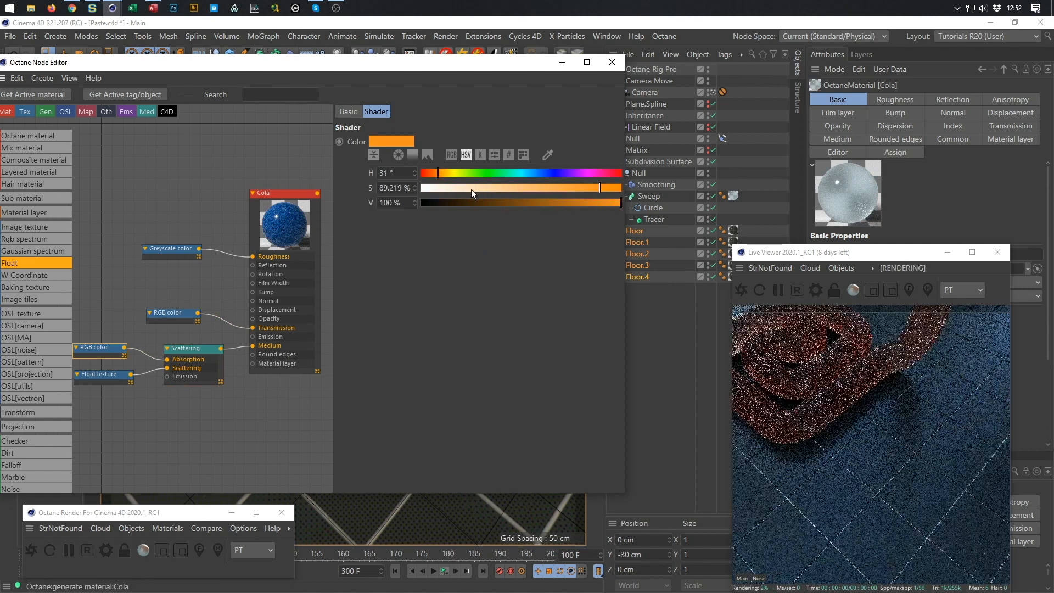
click(503, 204)
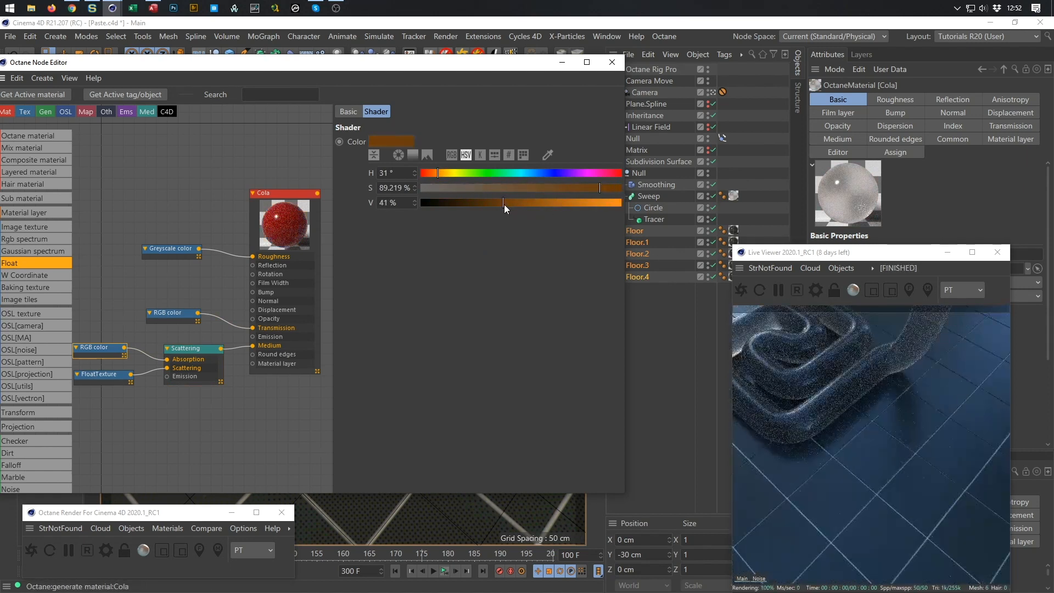
click(615, 188)
click(618, 203)
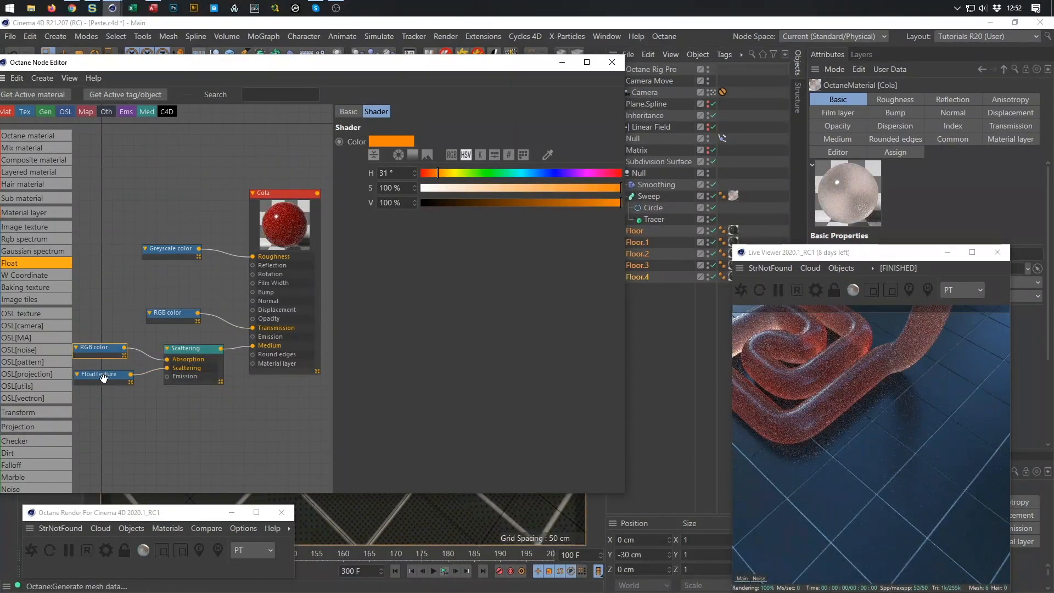
Set the Scattering medium's density to about 7.05
click(193, 349)
mouse_move(585, 142)
mouse_down()
mouse_move(597, 142)
mouse_move(585, 142)
mouse_up()
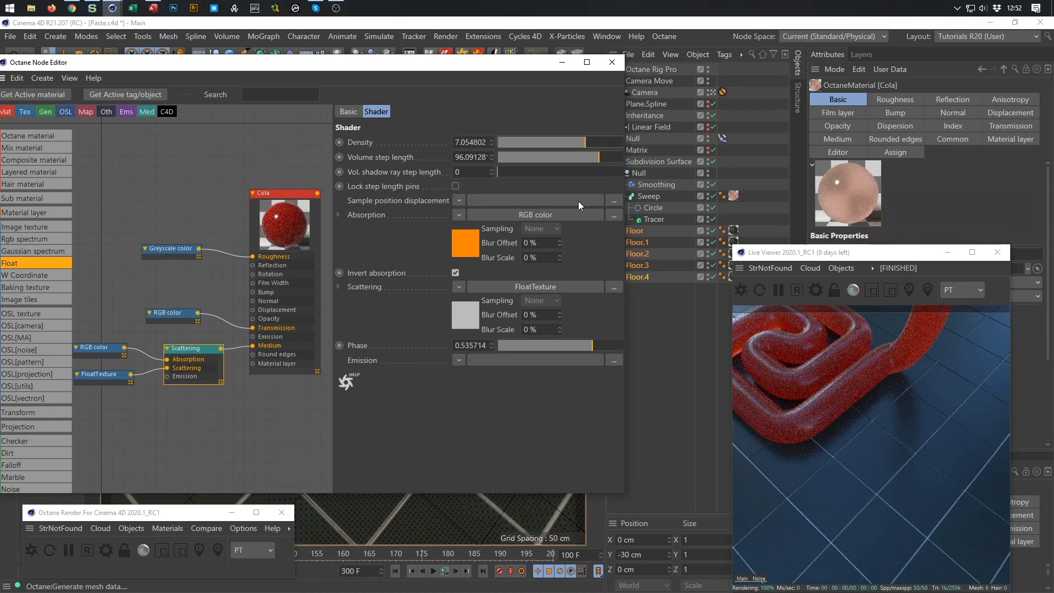
Raise the roughness Greyscale color float to about 0.19 and the scattering FloatTexture to about 0.63
drag(287, 67, 377, 65)
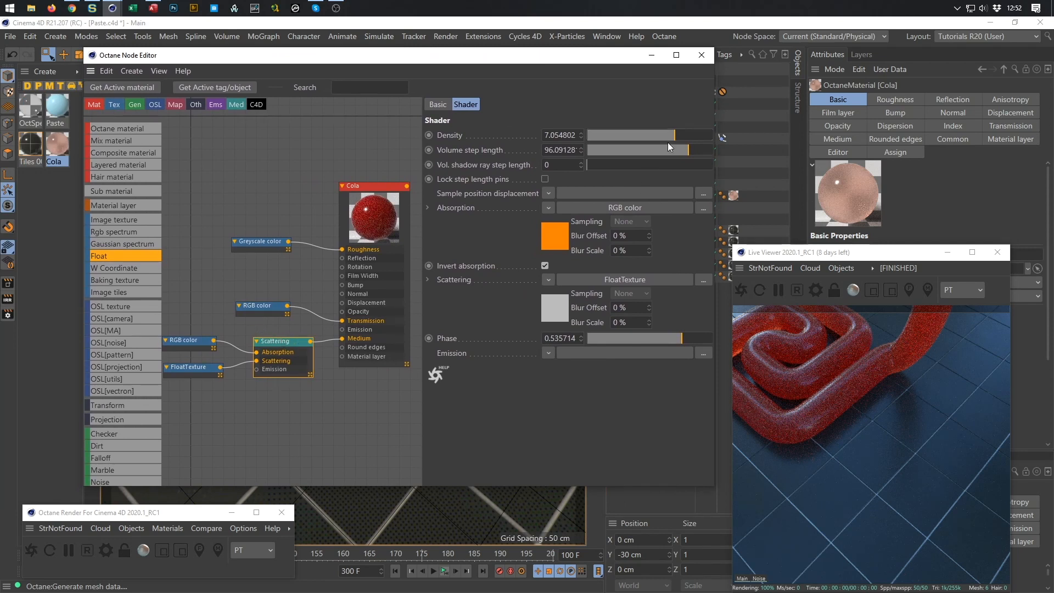
drag(674, 134, 675, 133)
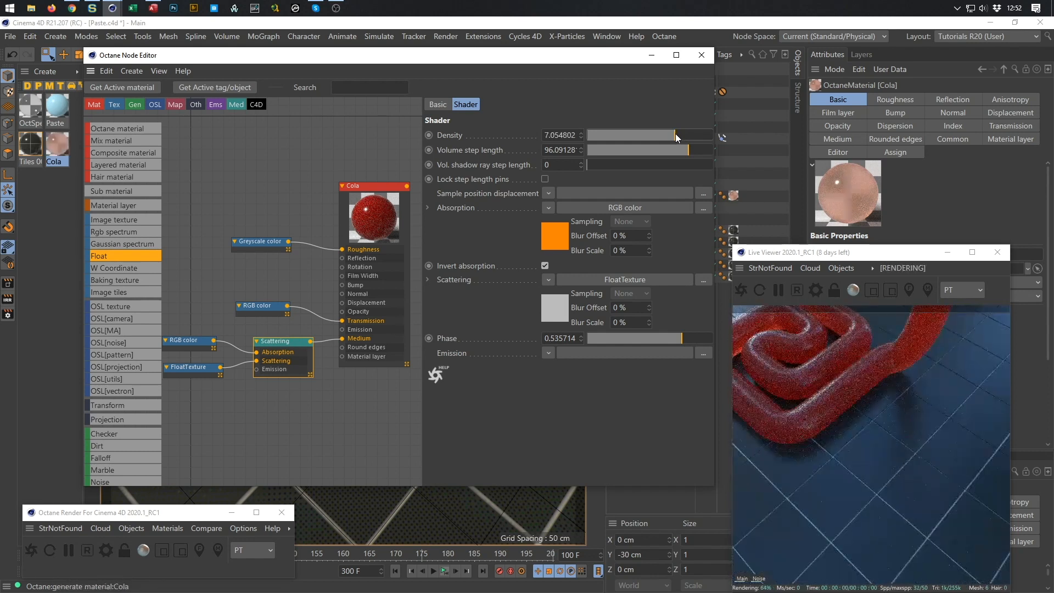
click(258, 242)
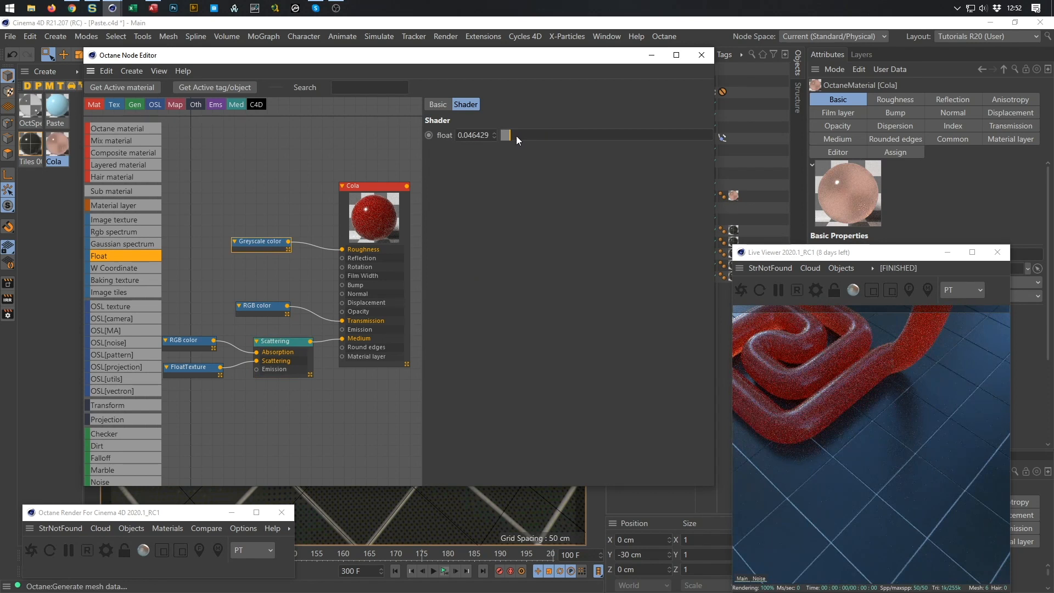
drag(513, 136, 539, 134)
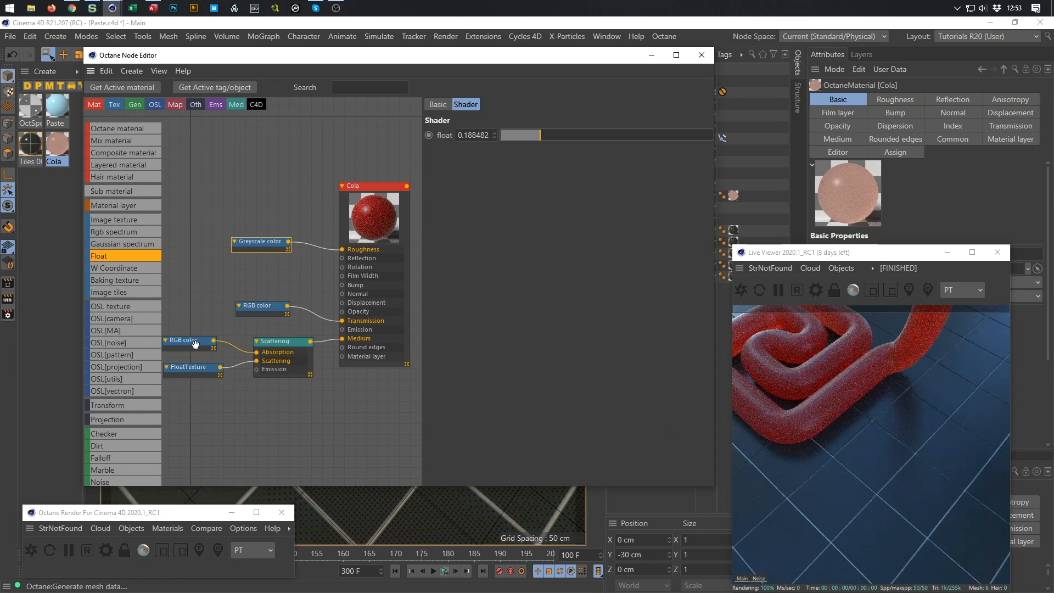
click(190, 373)
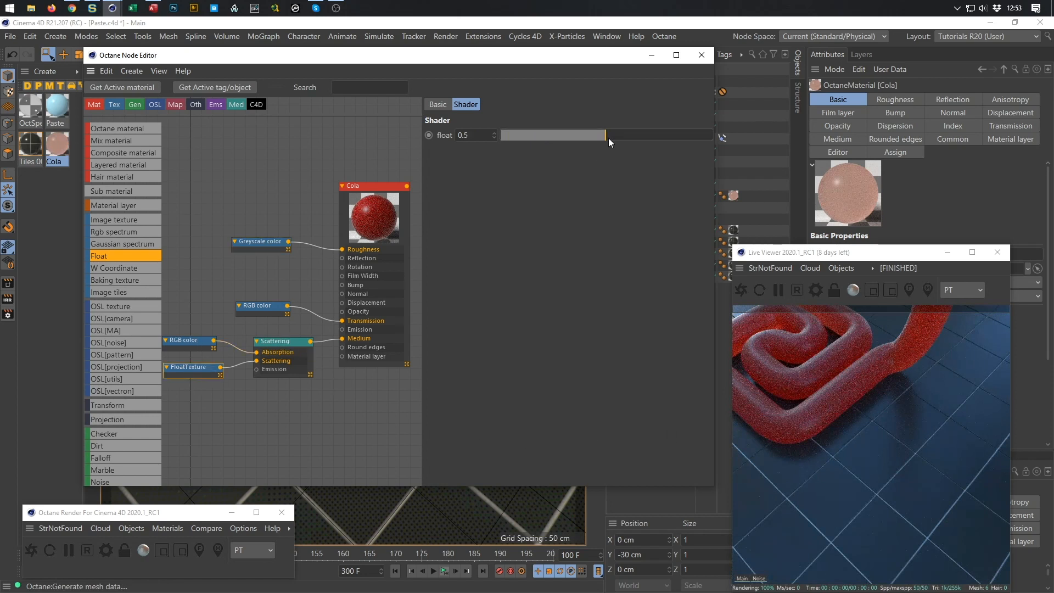
drag(607, 137, 631, 134)
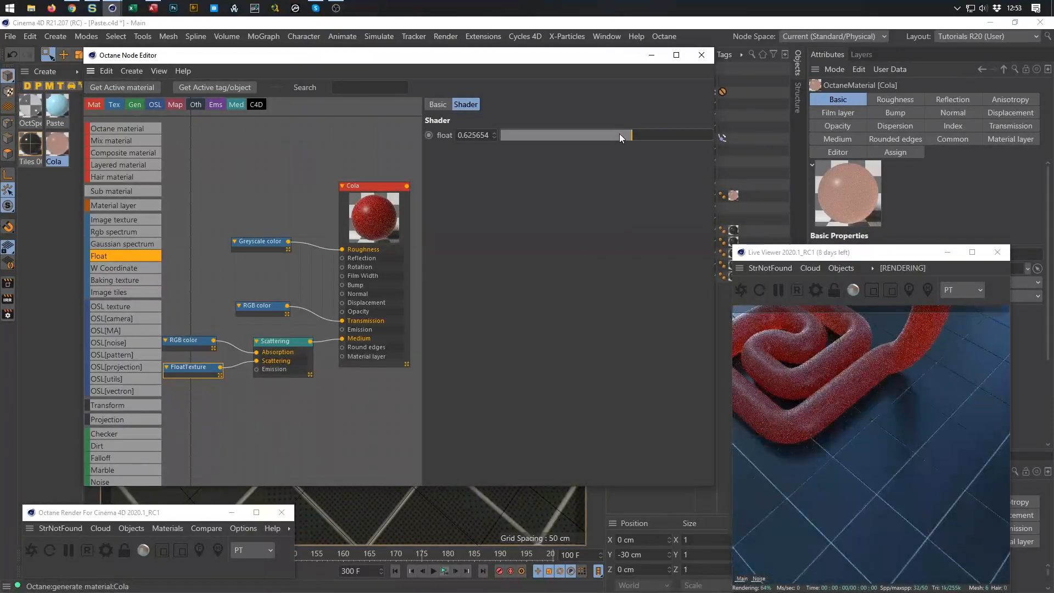
Set the Scattering medium's volume step length to 4 and its phase to 1
click(285, 337)
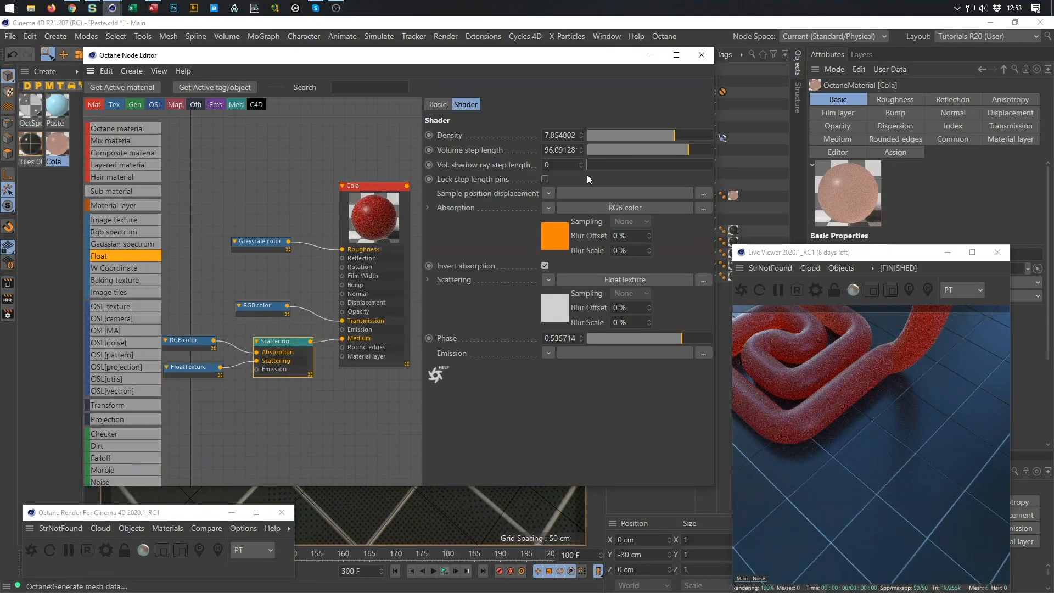
drag(697, 156, 640, 156)
click(565, 155)
text(4.)
key(Return)
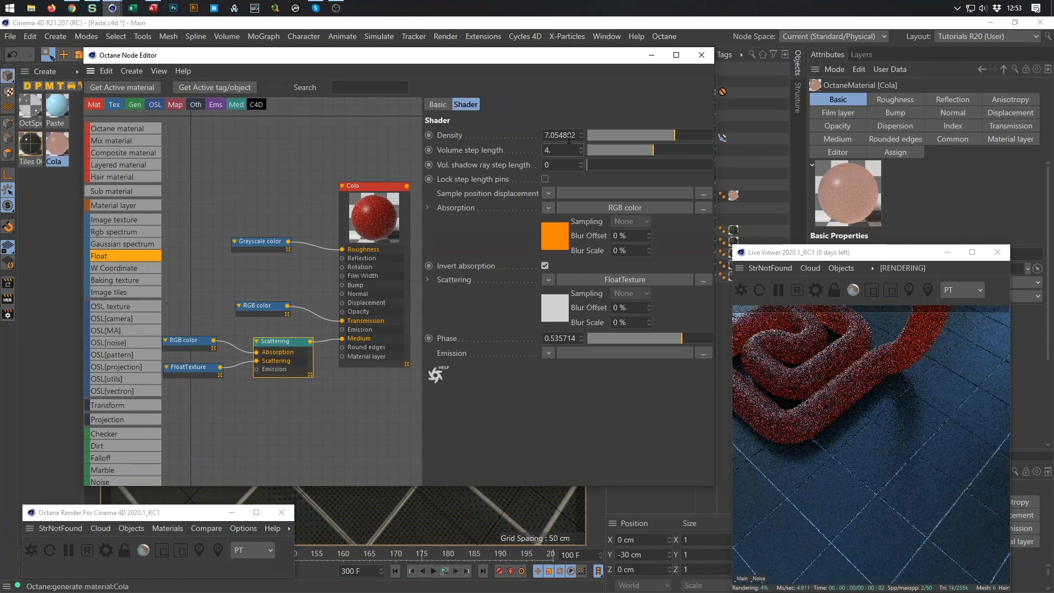
drag(685, 339, 716, 335)
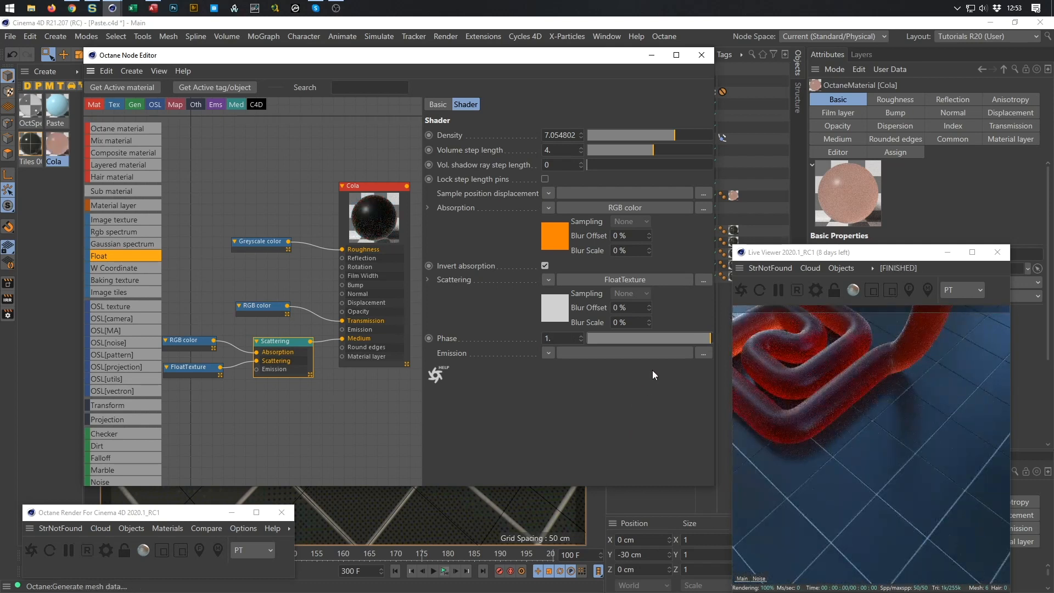
Test-render the animation to the Picture Viewer without a save file, and stop the render partway through
click(798, 293)
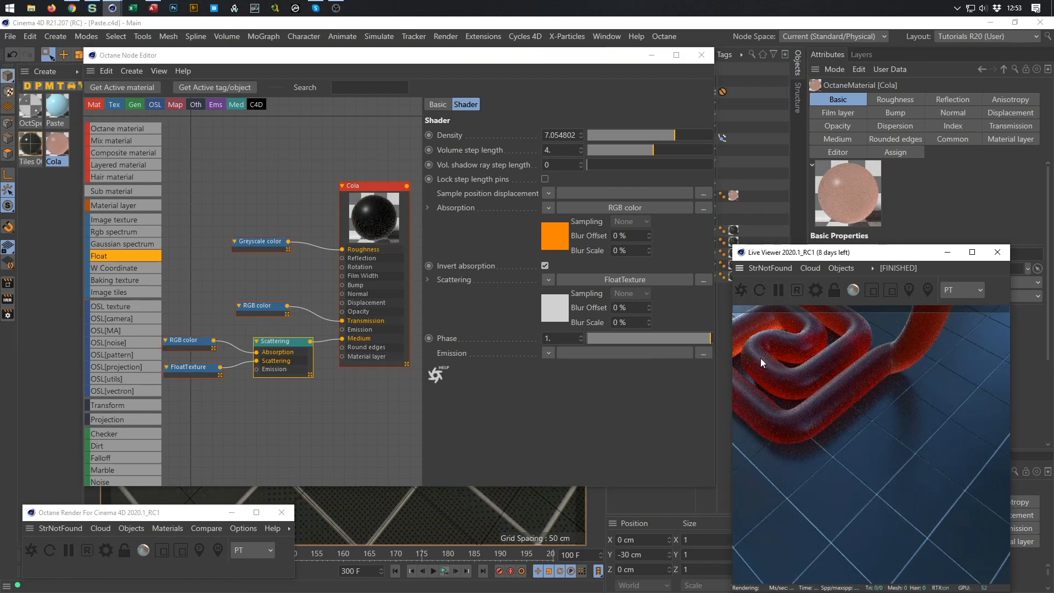
key(shift+r)
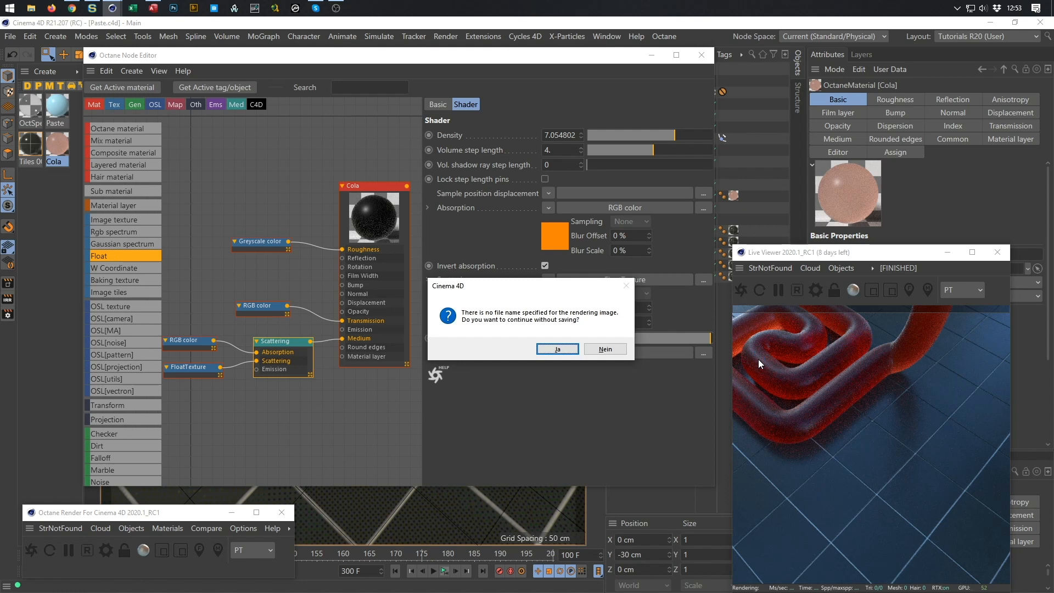
key(Return)
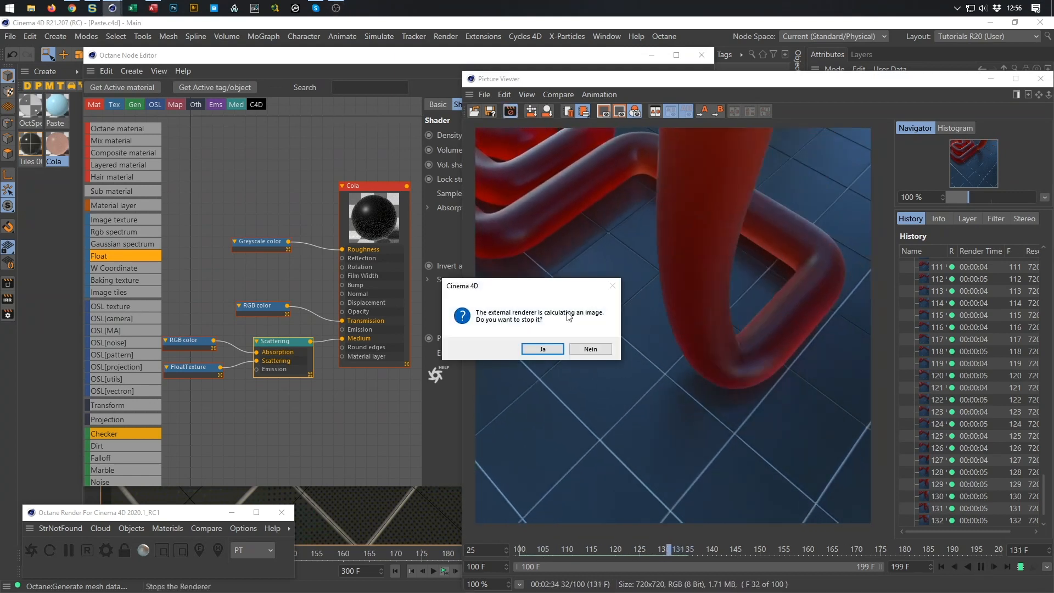
click(549, 349)
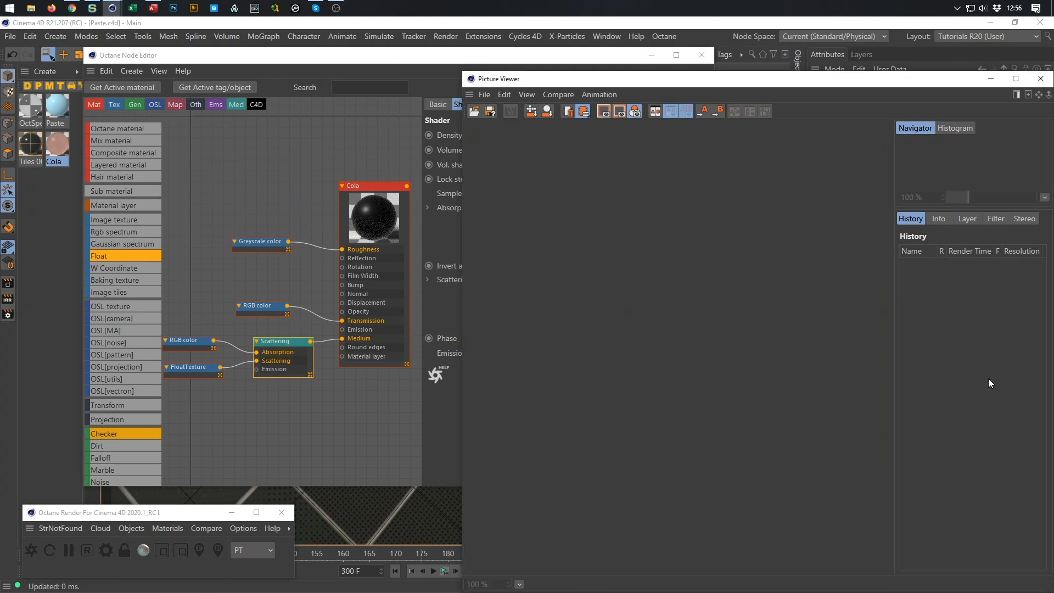
Set Max. samples to 300 and enable Static noise in the Octane Pathtracing kernel settings
click(106, 550)
key(Return)
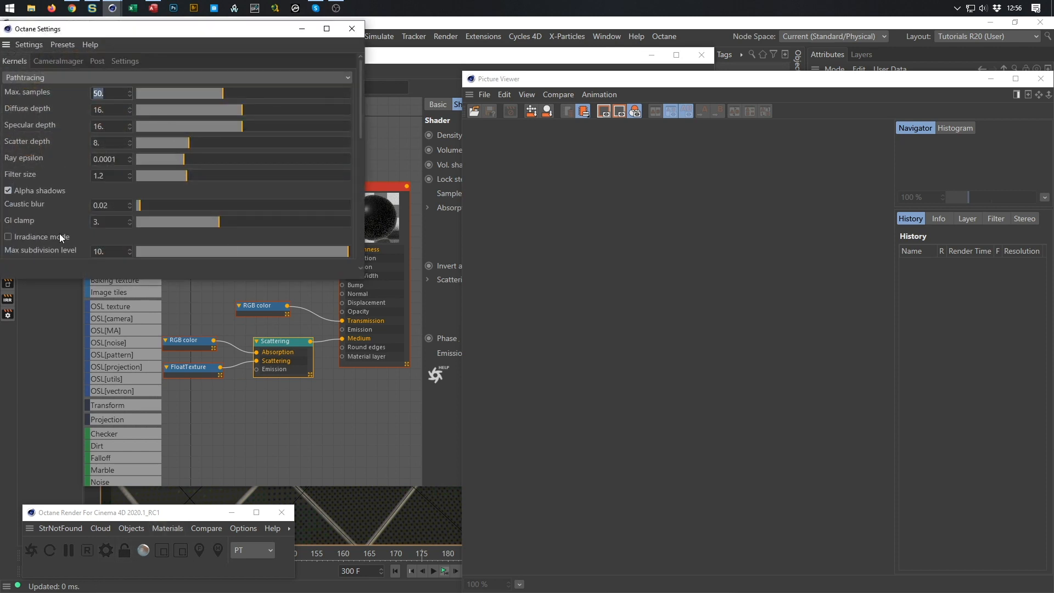
text(300)
key(Return)
drag(361, 116, 364, 209)
click(8, 166)
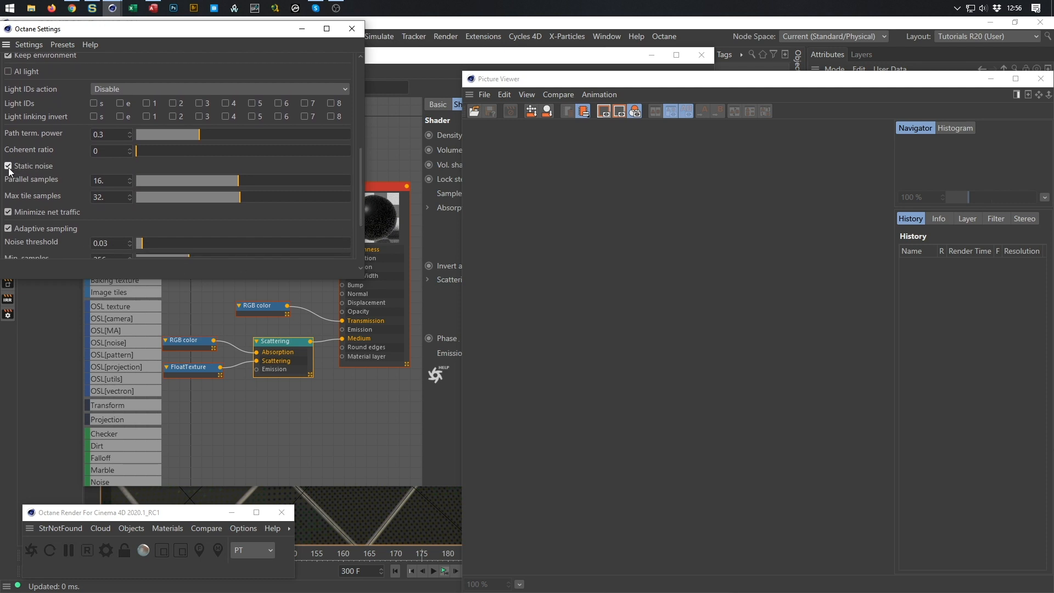
click(350, 30)
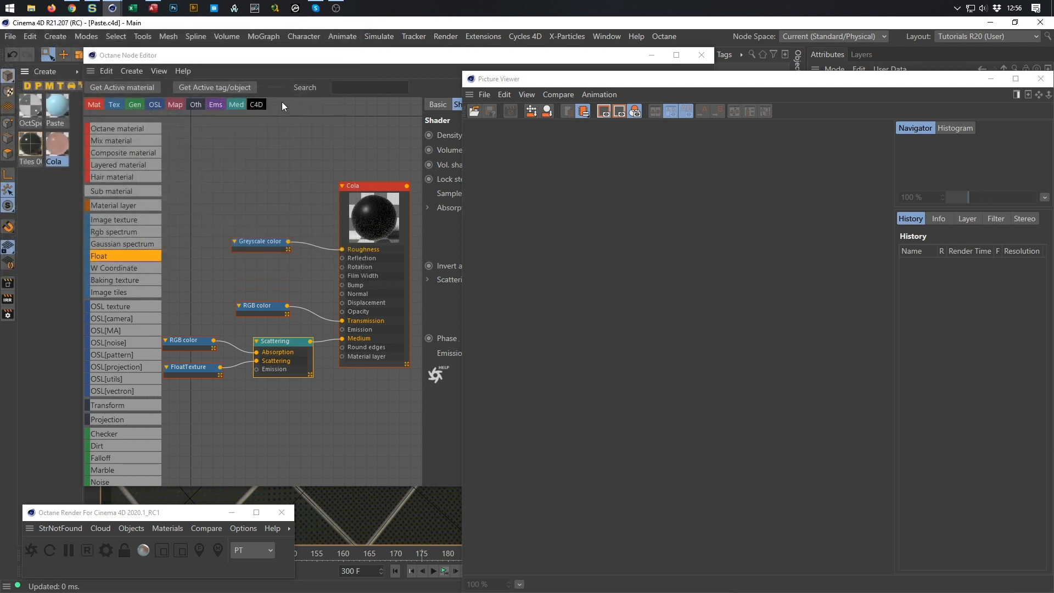
Review the main Octane Renderer options in the render settings, including denoised beauty pass and motion blur
click(8, 314)
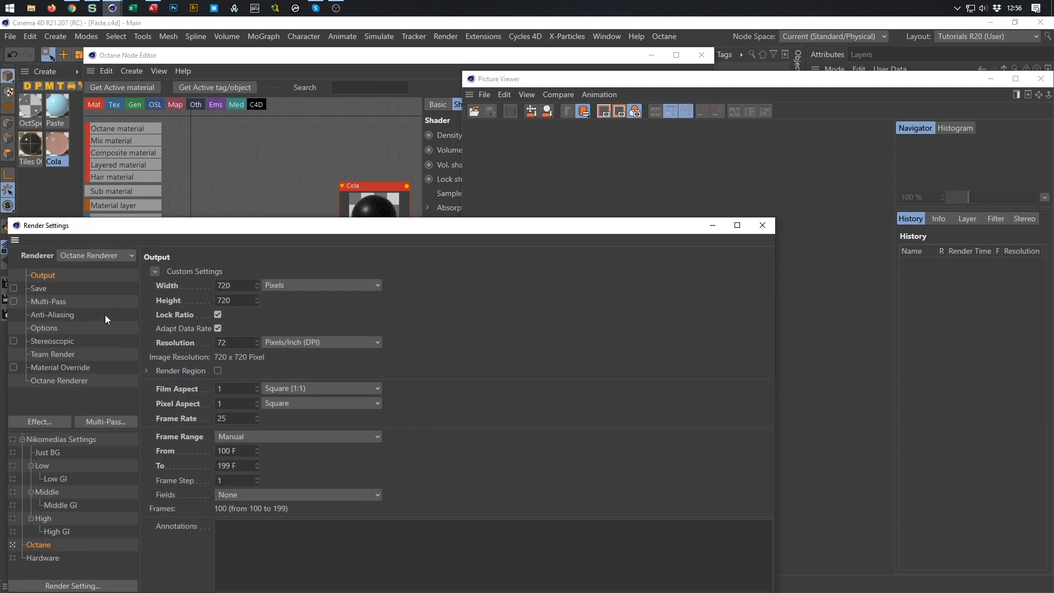
drag(212, 225, 258, 81)
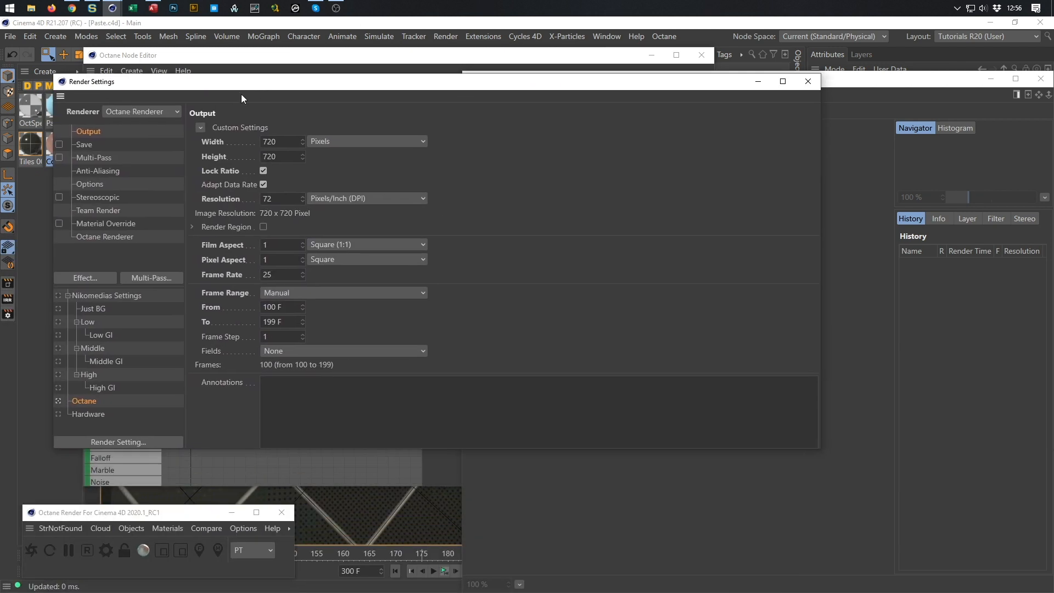
click(94, 237)
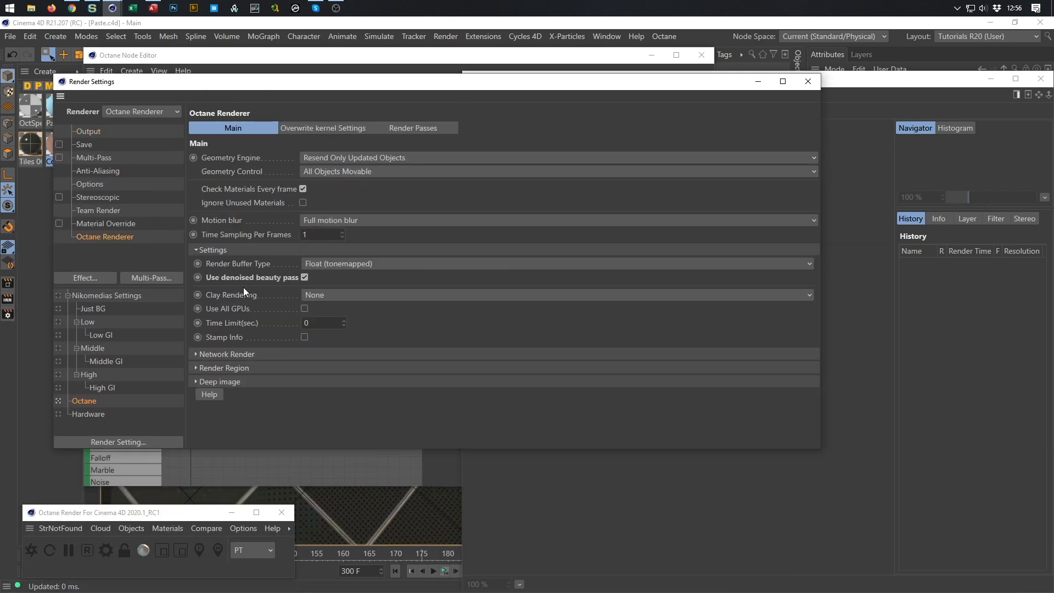
drag(820, 233, 493, 296)
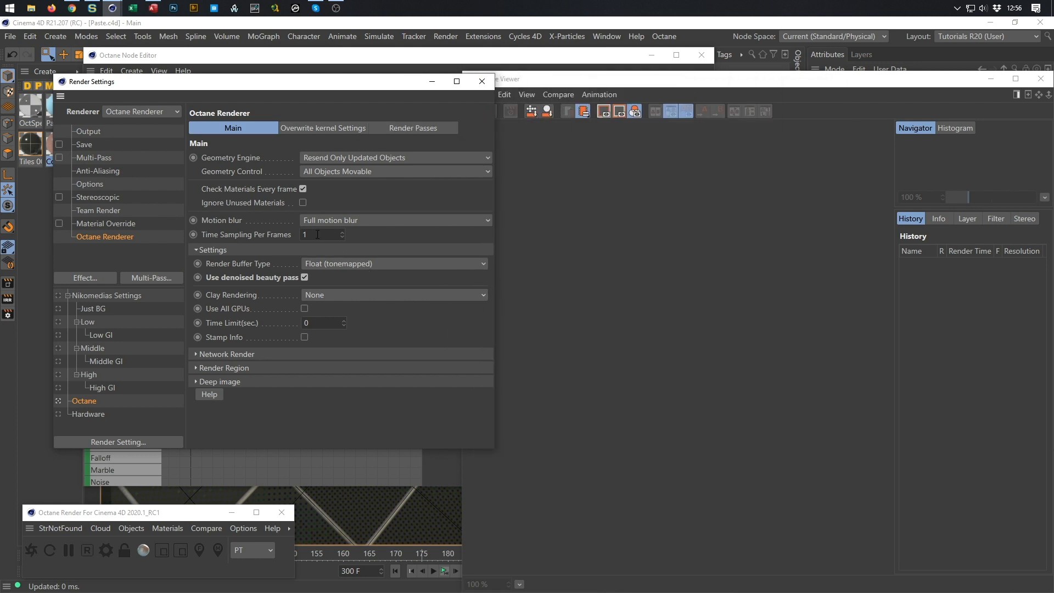
click(479, 82)
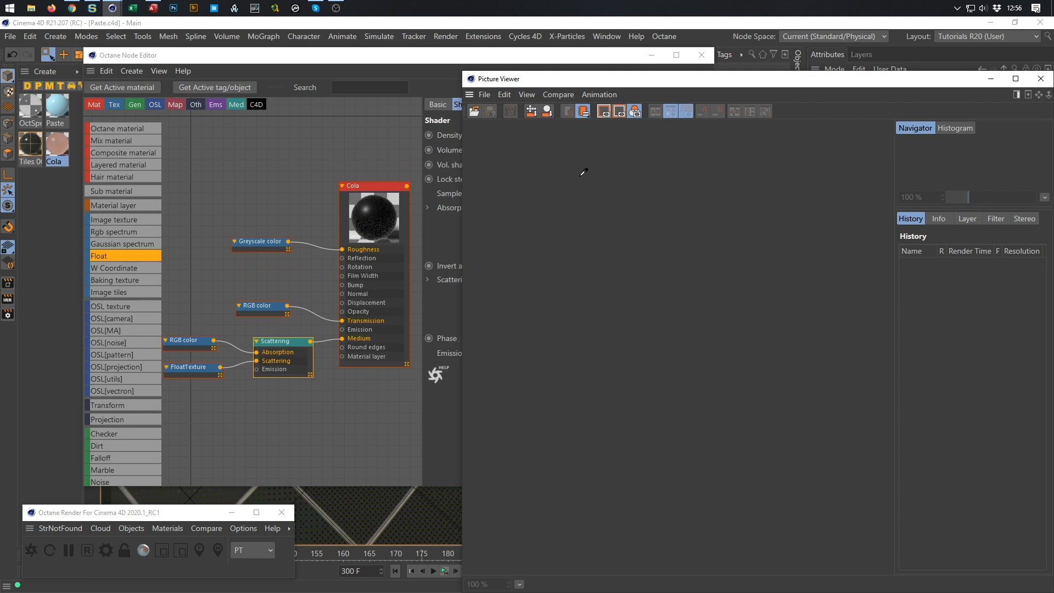
Close the Picture Viewer and node editor windows, and restart the live render at frame 110
click(1039, 80)
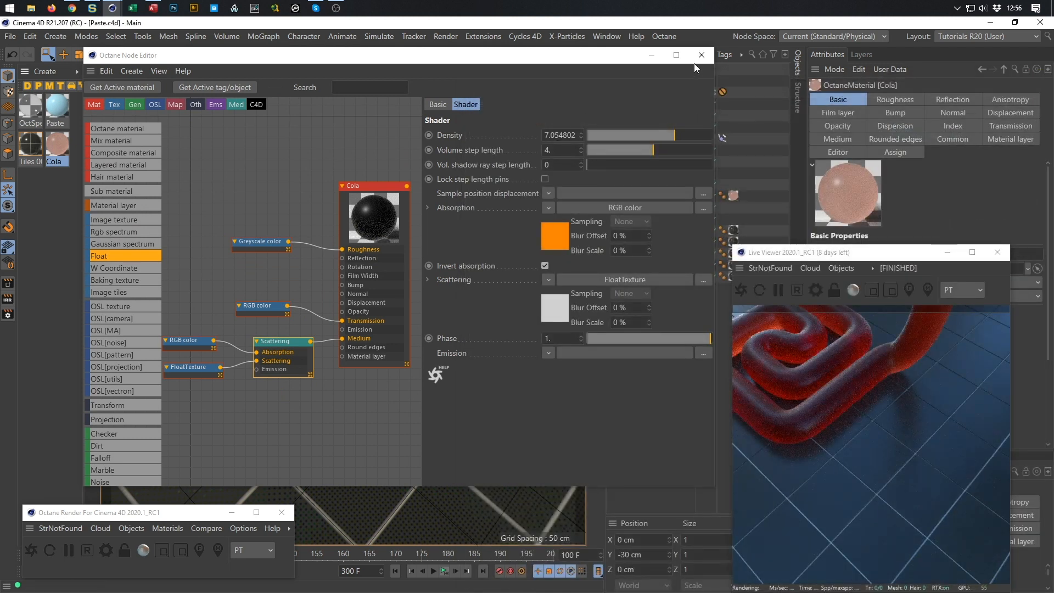
click(701, 55)
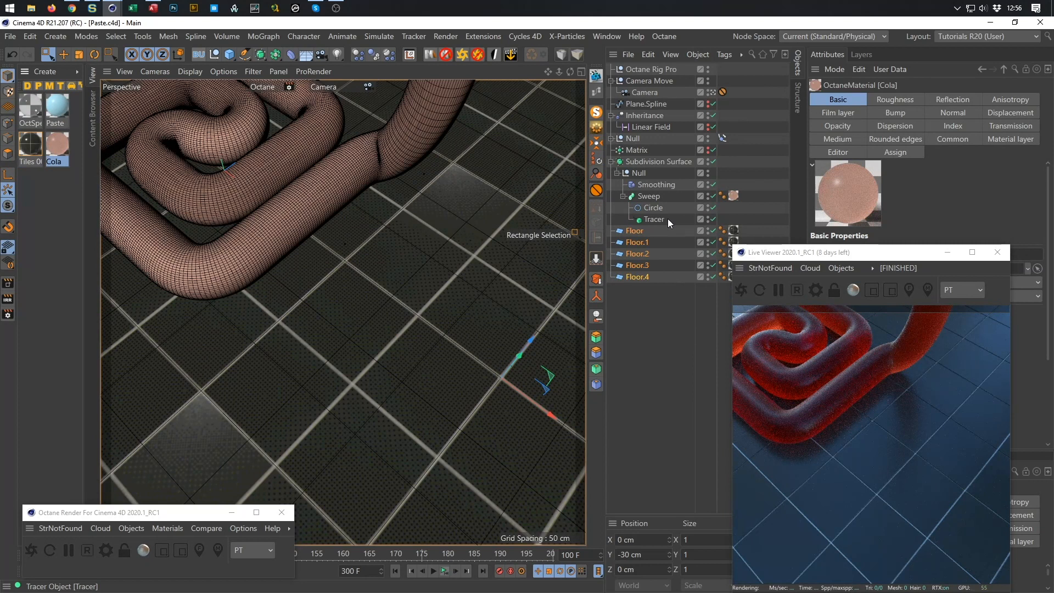
click(281, 512)
click(744, 289)
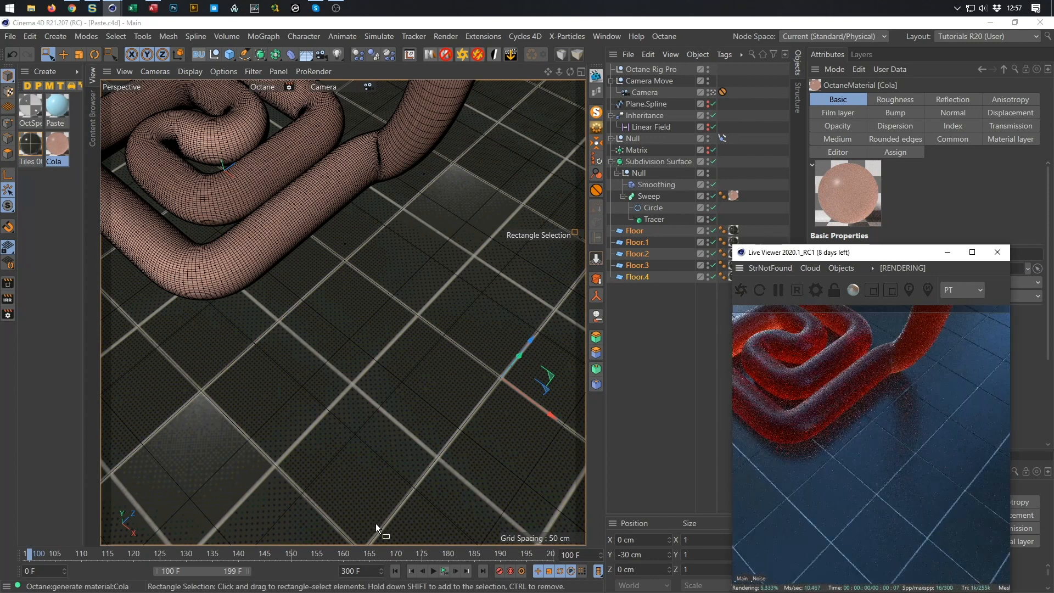
double_click(571, 555)
text(110)
key(Return)
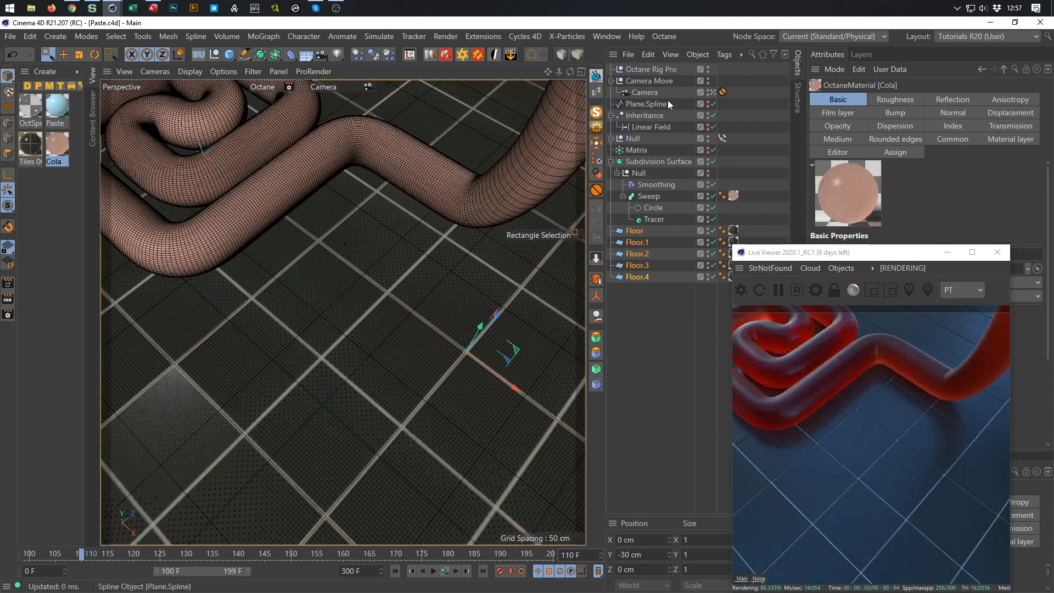
Add an OctaneCameraTag to the Camera object under Camera Move
right_click(651, 94)
mouse_move(800, 31)
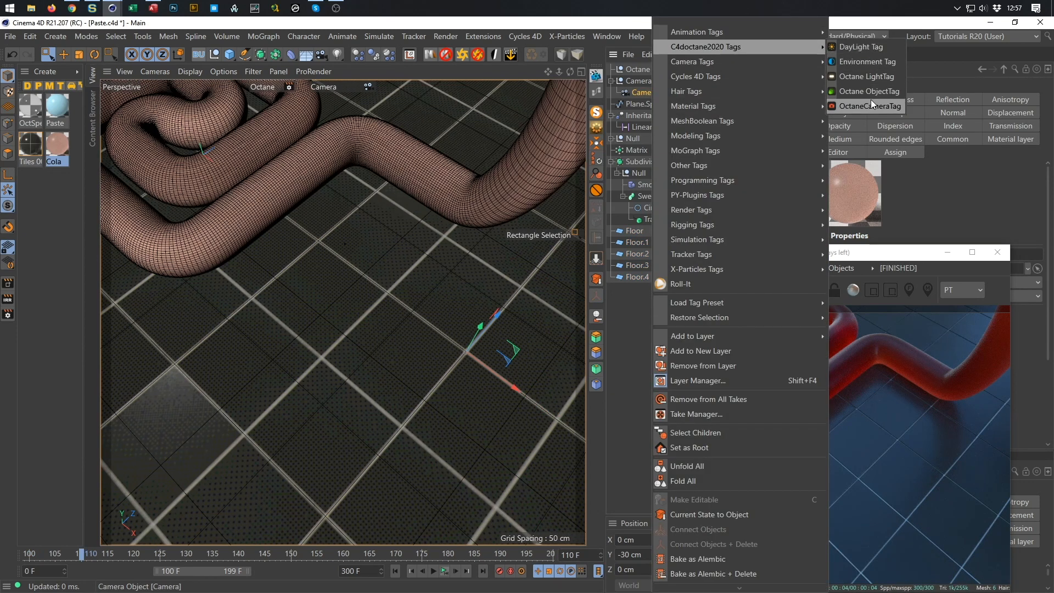
click(871, 101)
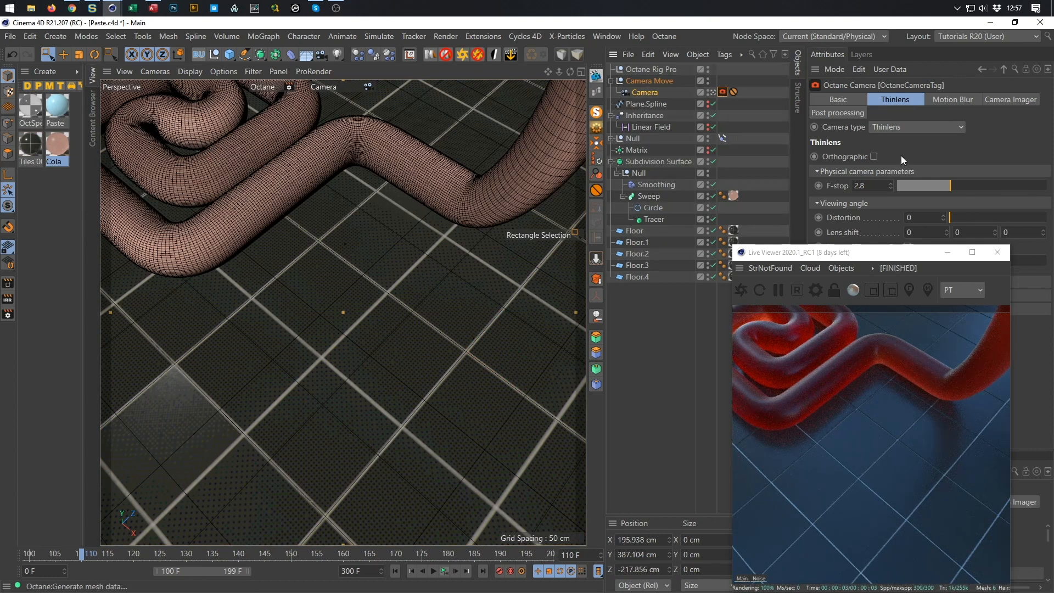
Disable auto focus in the camera tag's depth of field and pick a focus point on the tube at about 494 cm
drag(881, 250, 652, 207)
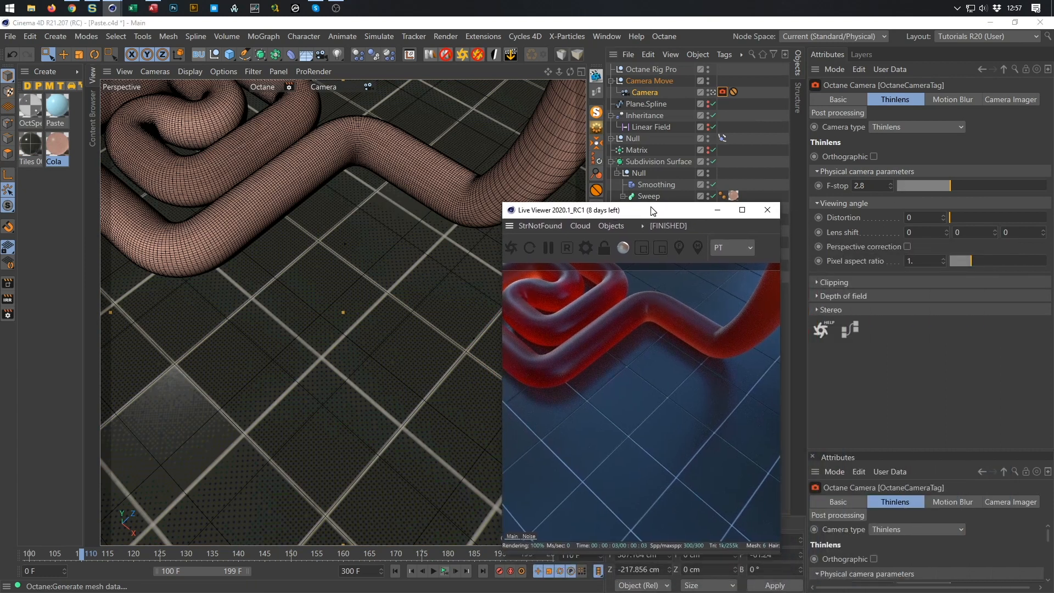
click(870, 294)
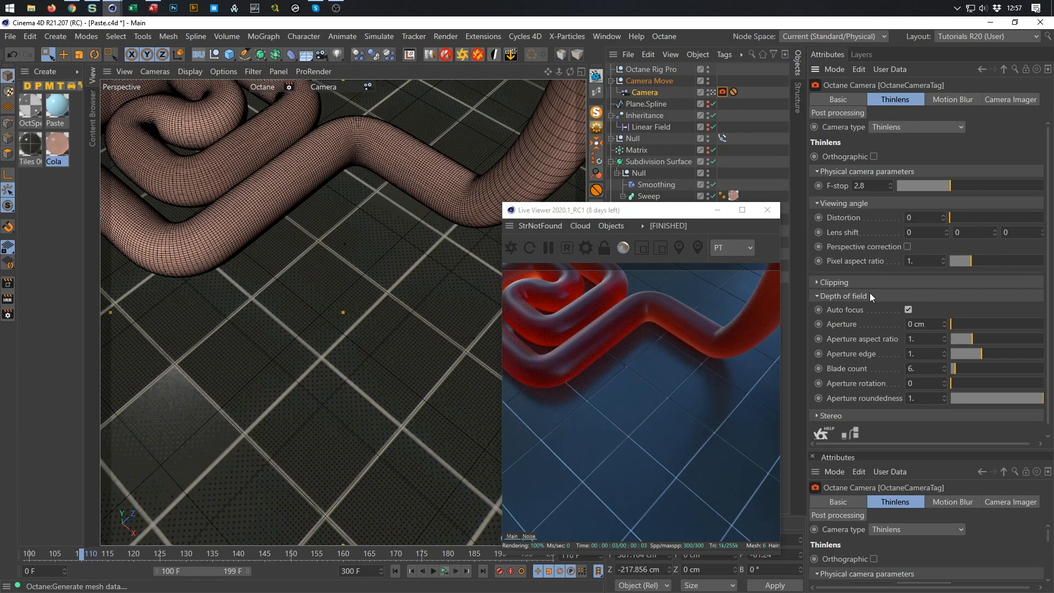
click(908, 309)
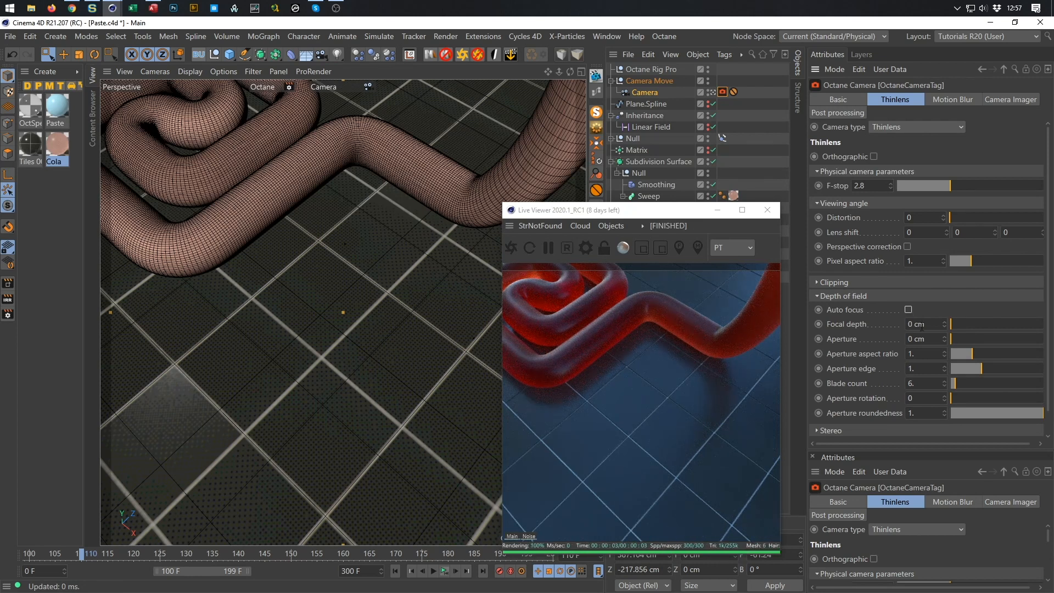
click(678, 248)
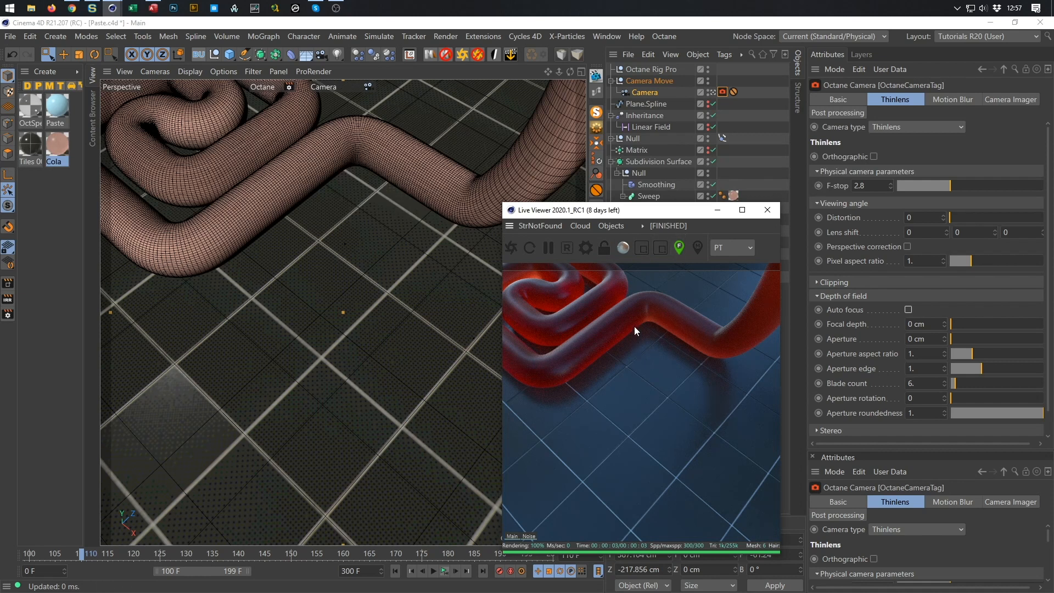
click(603, 348)
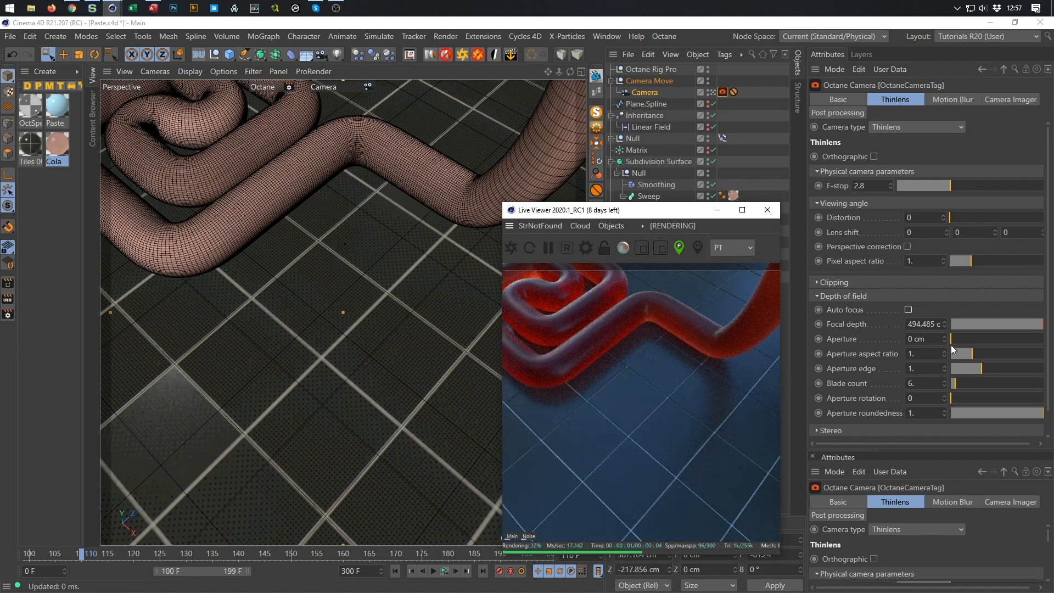
Set the depth of field aperture to 20 cm and refocus on the tube's straight section before its last bend, at about 489 cm
drag(952, 338, 1034, 342)
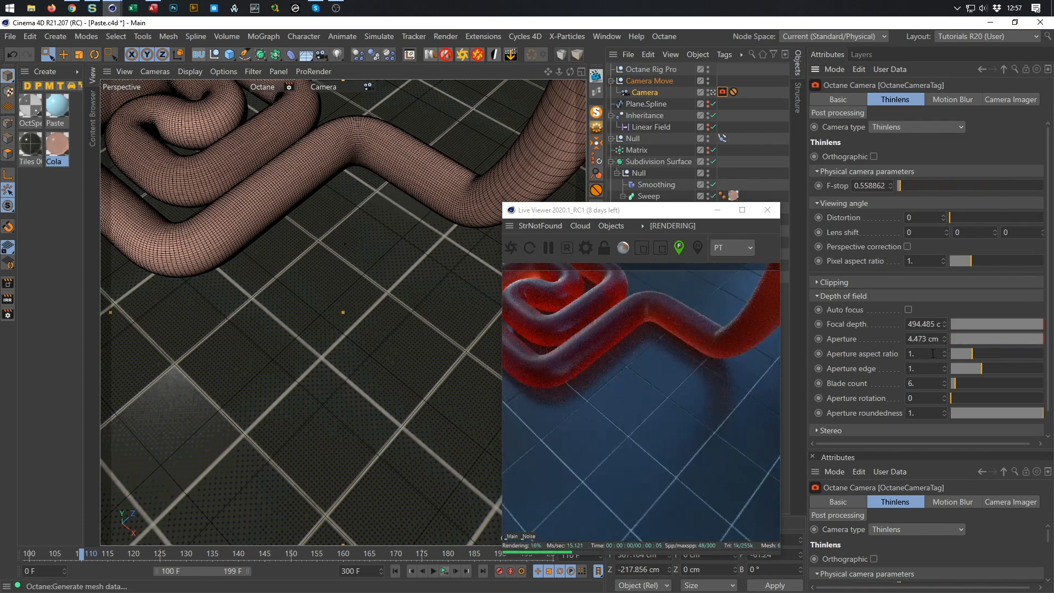
mouse_move(944, 340)
mouse_down()
mouse_move(944, 299)
mouse_move(946, 339)
mouse_up()
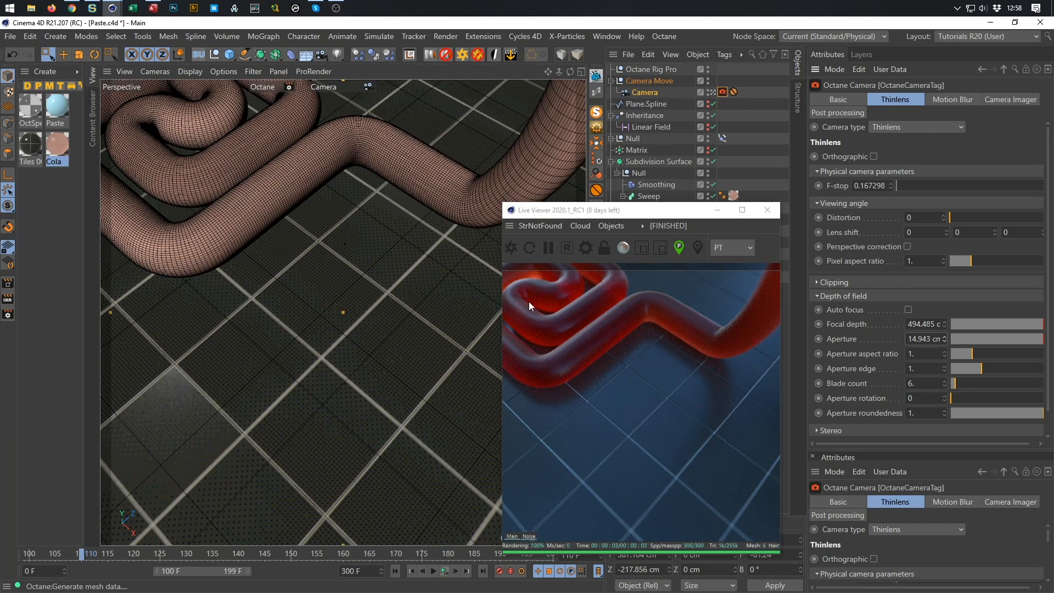
double_click(930, 340)
text(20)
key(Return)
click(703, 328)
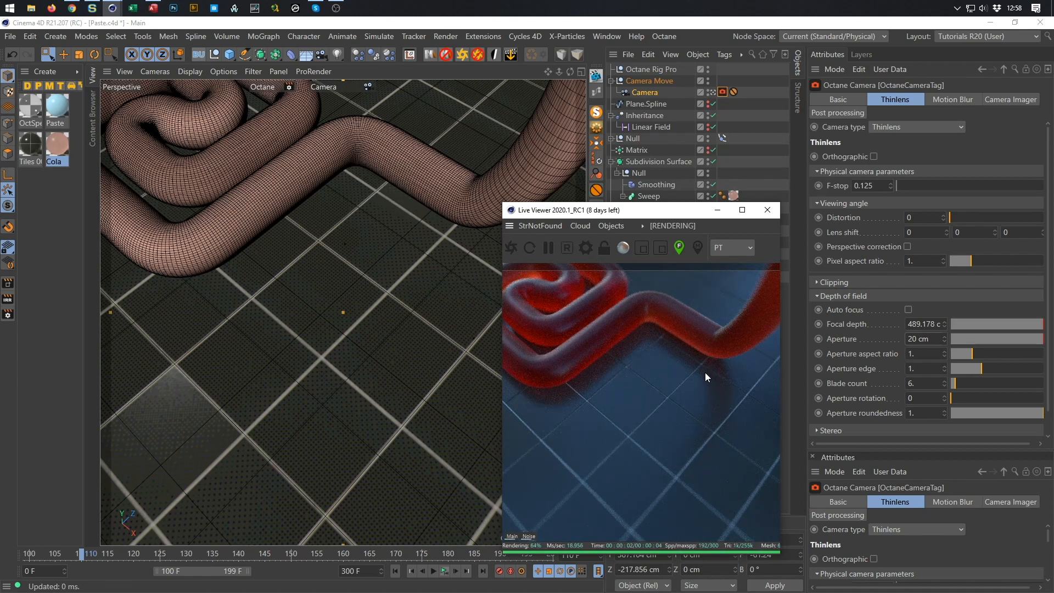
Try new focus points at about 502 and 507 cm, and at frame 146 refocus on the tube's curled end at about 461 cm
click(636, 384)
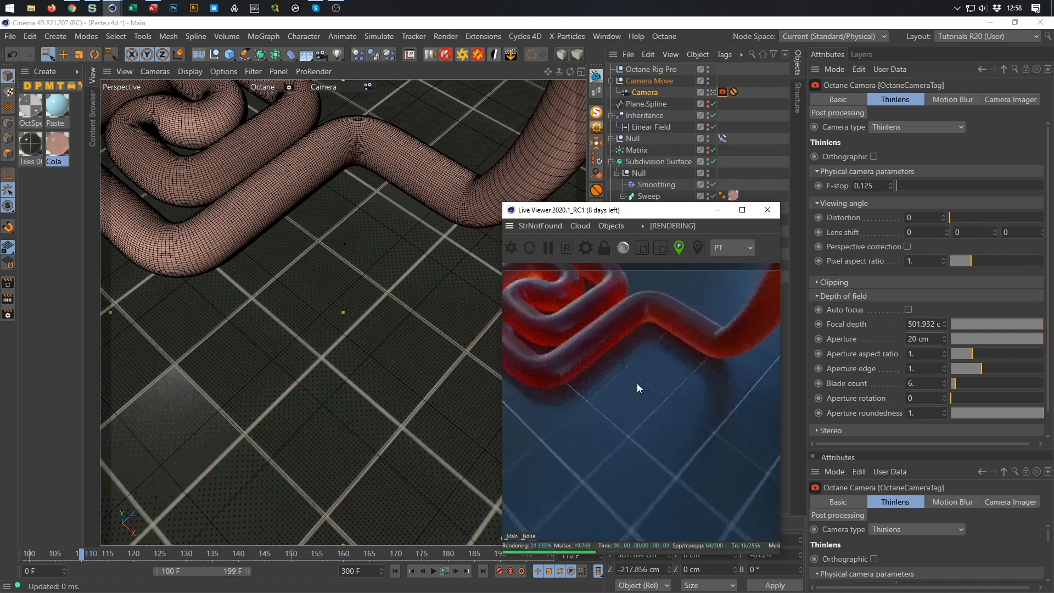
click(603, 341)
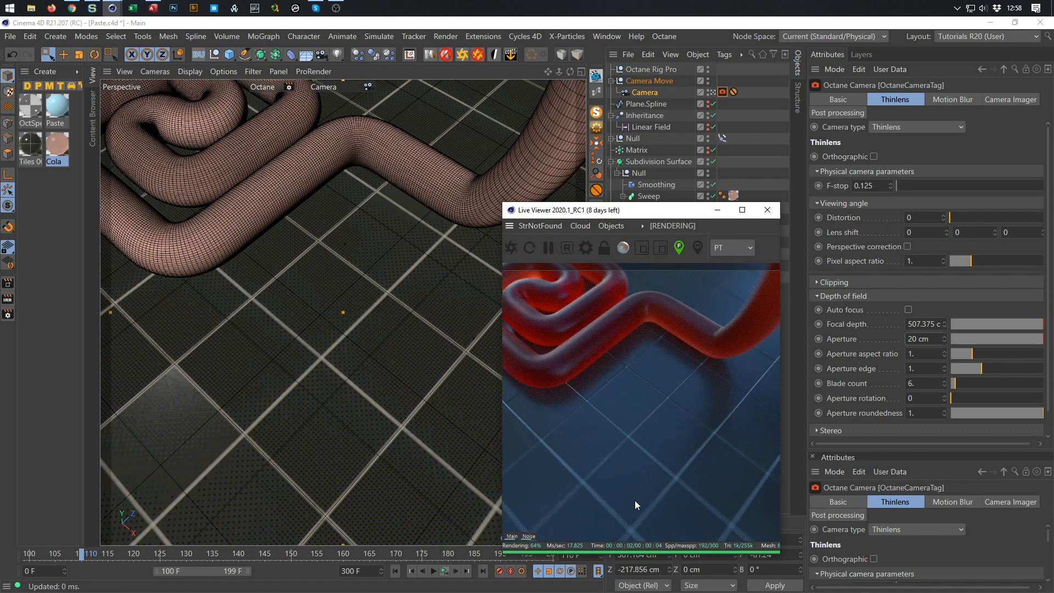
drag(87, 555, 269, 561)
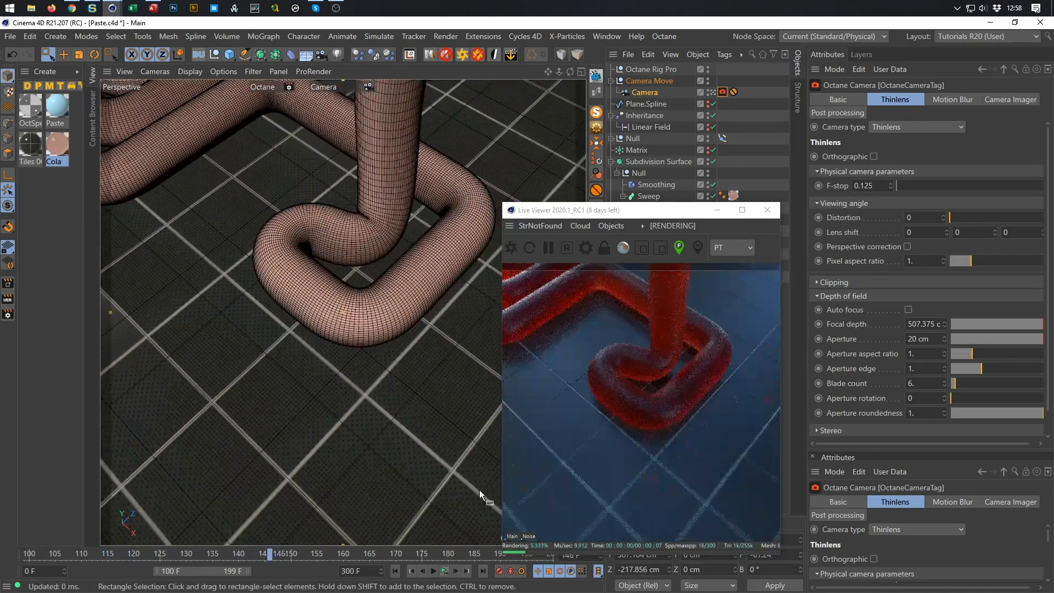
click(620, 354)
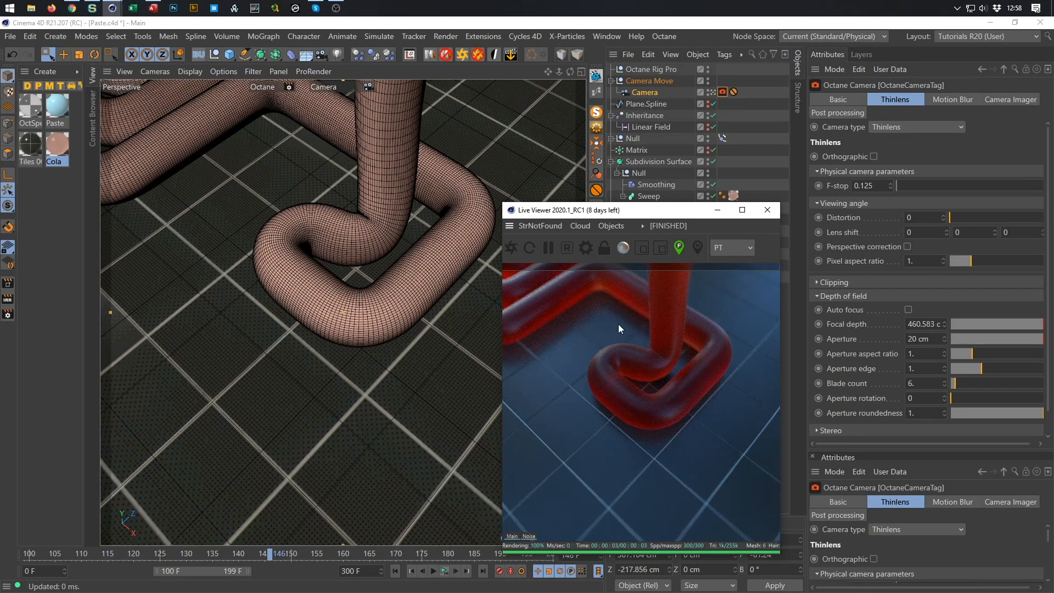
Turn off focus picking, close the Live Viewer, and save the project
click(680, 248)
click(767, 211)
key(ctrl+s)
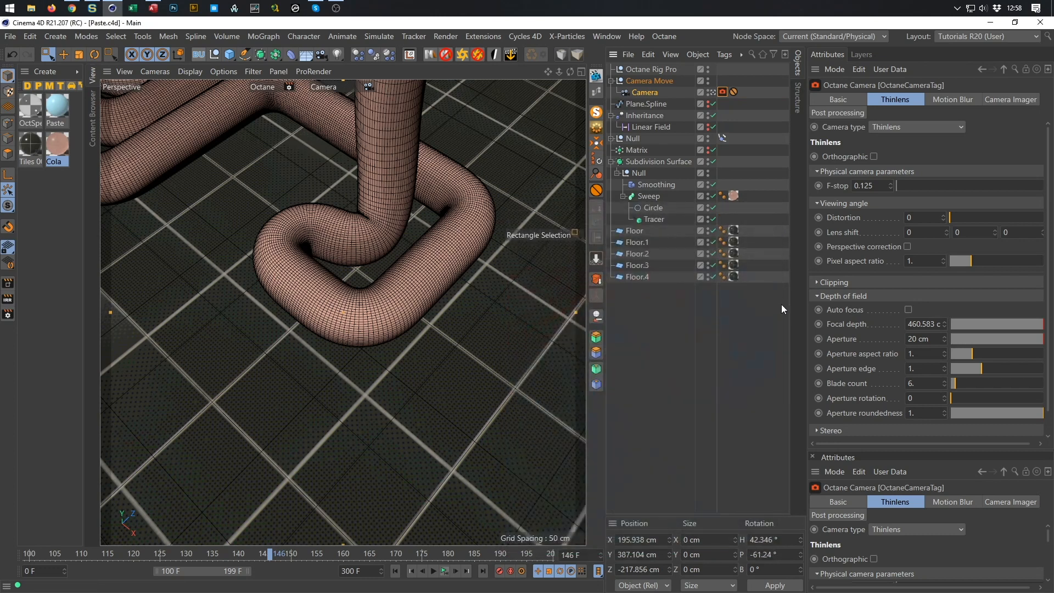
Start a test render of the animation without an output file name, stop it at frame 101, and close the Picture Viewer
key(shift+r)
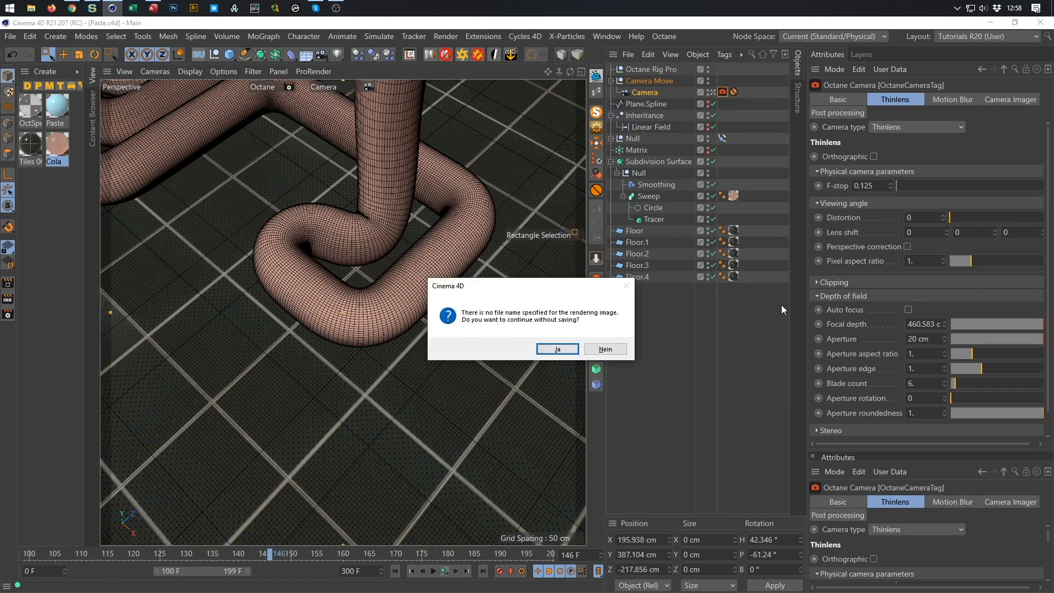
key(Return)
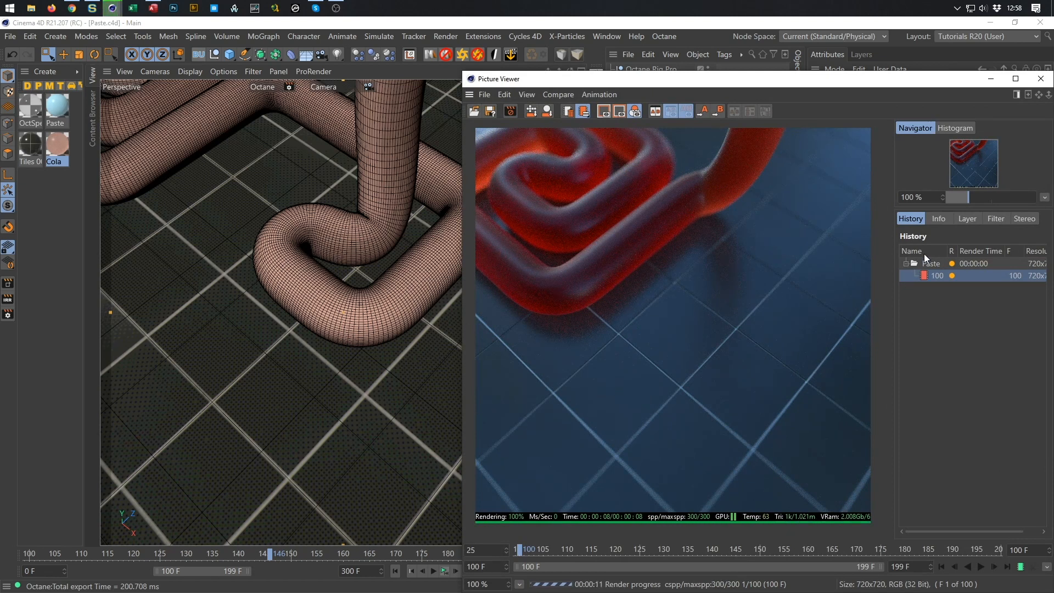
click(510, 111)
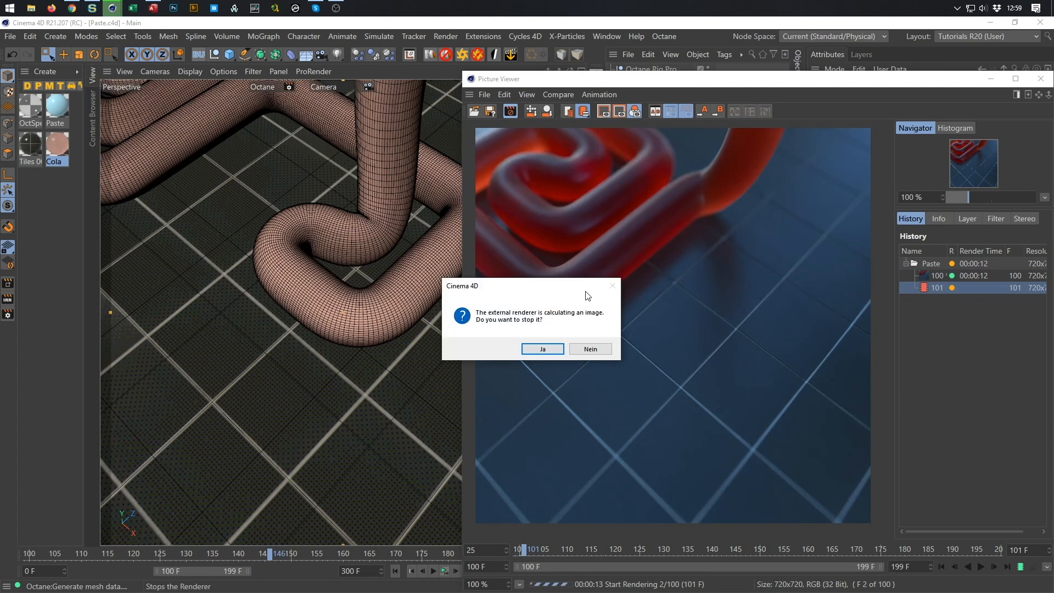
click(561, 351)
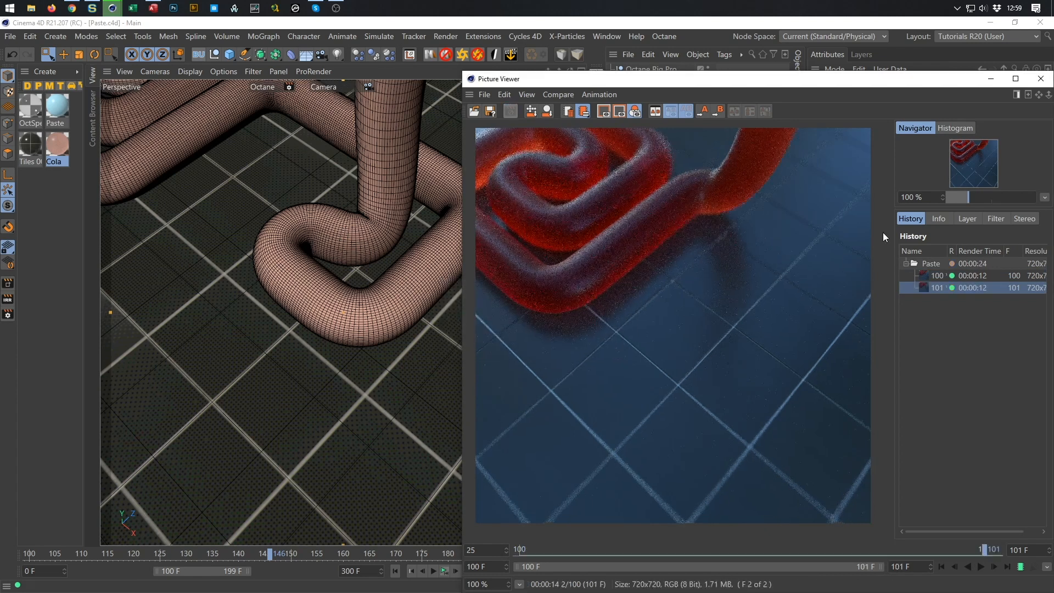
click(1040, 78)
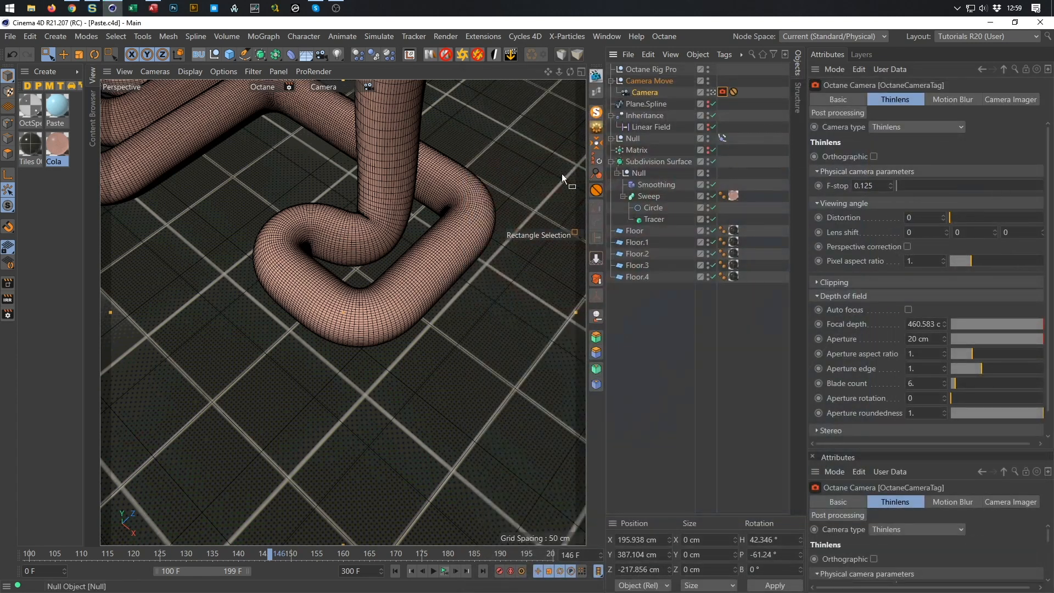
Set the depth of field aperture in the OctaneCameraTag to 10 cm
click(723, 92)
click(933, 339)
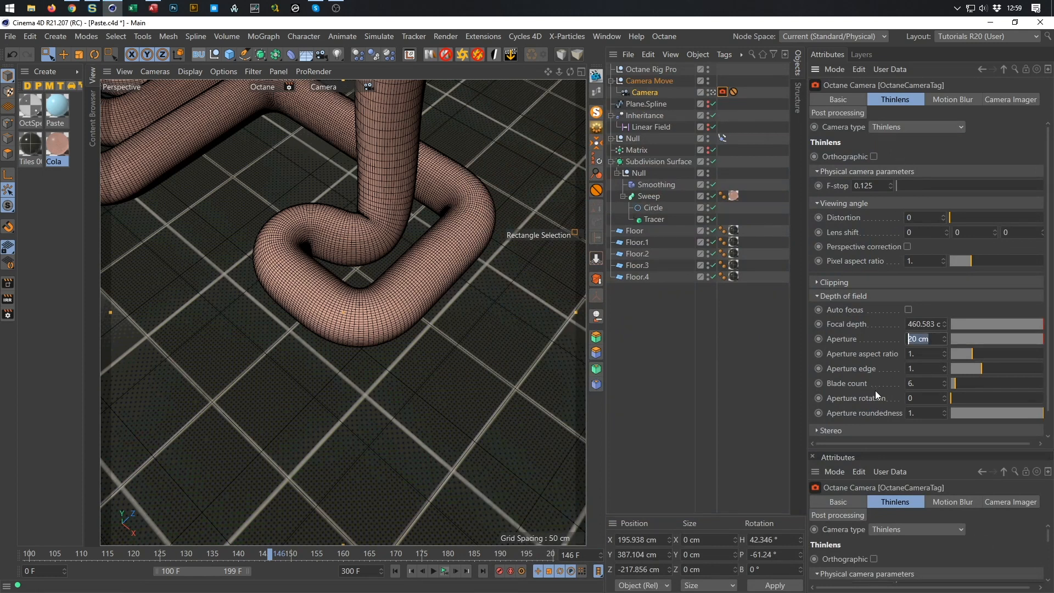
text(10)
key(Return)
Render the animation to the Picture Viewer without an output file, check frames 100 and 101, and stop the render before it completes
key(shift+r)
key(Return)
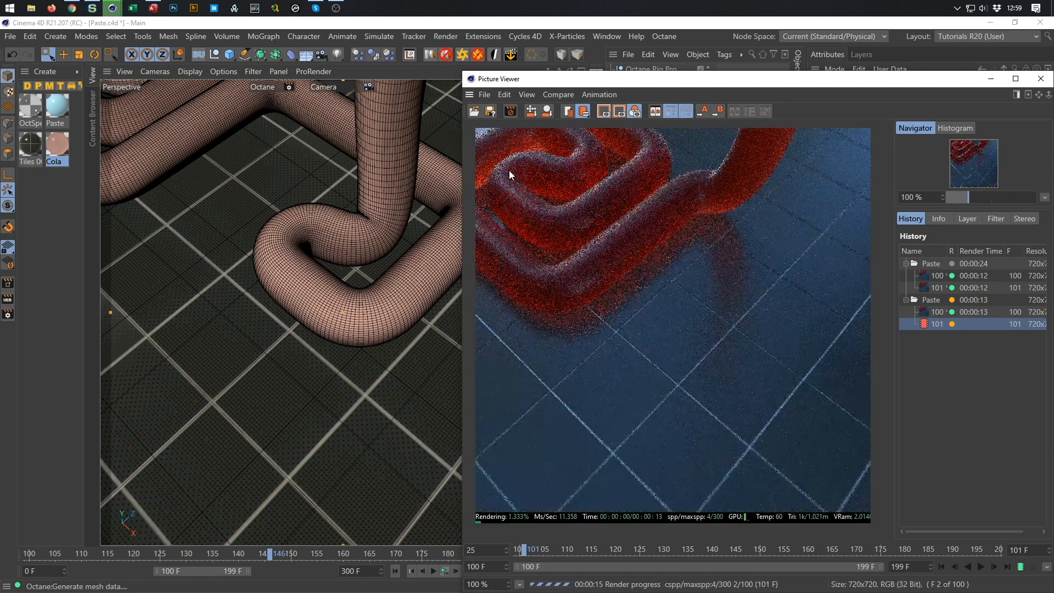
click(964, 313)
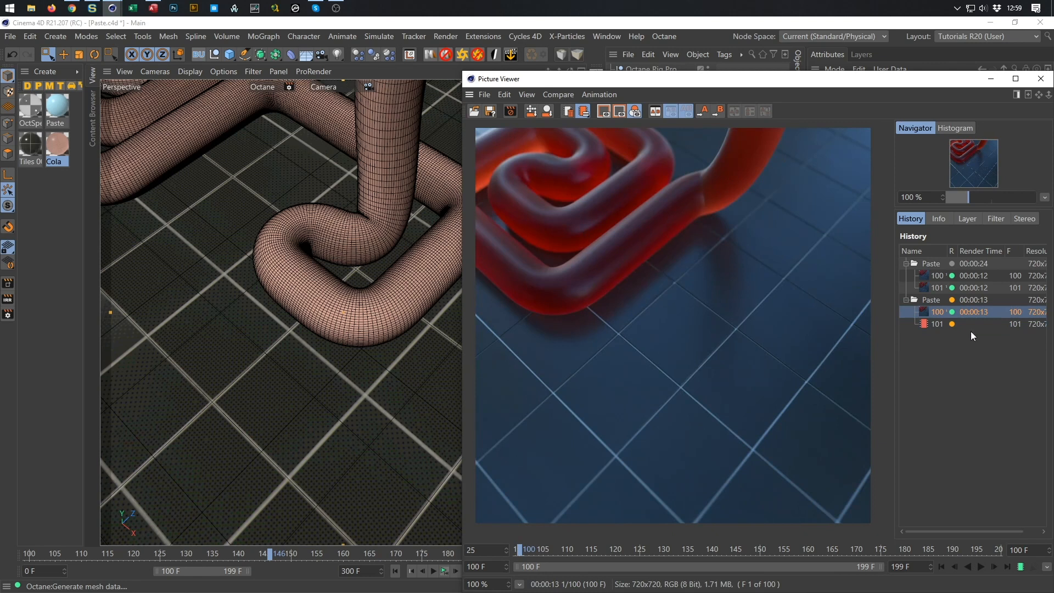
click(949, 323)
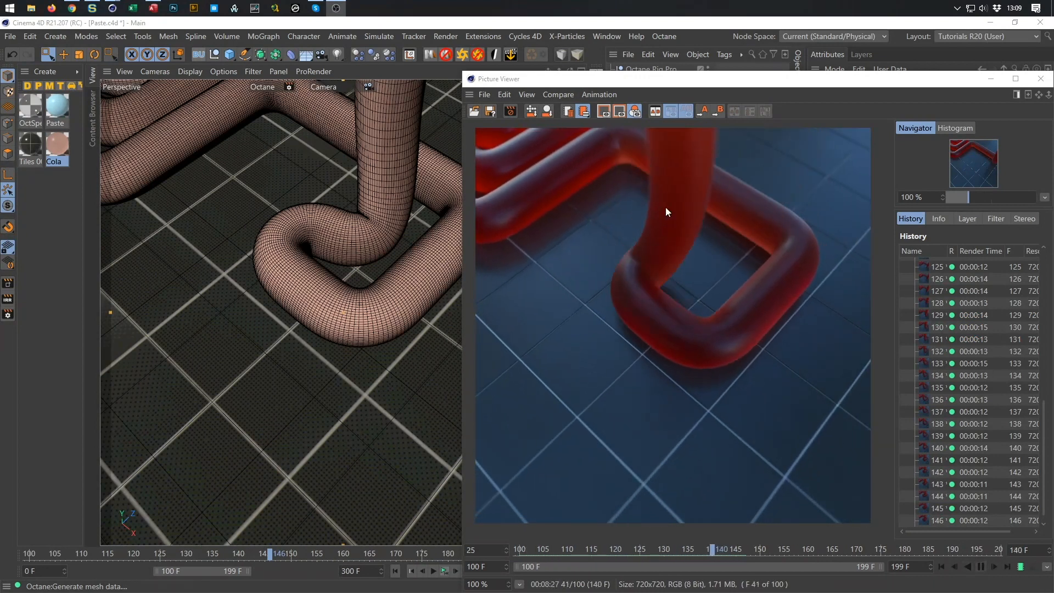
click(510, 110)
click(555, 348)
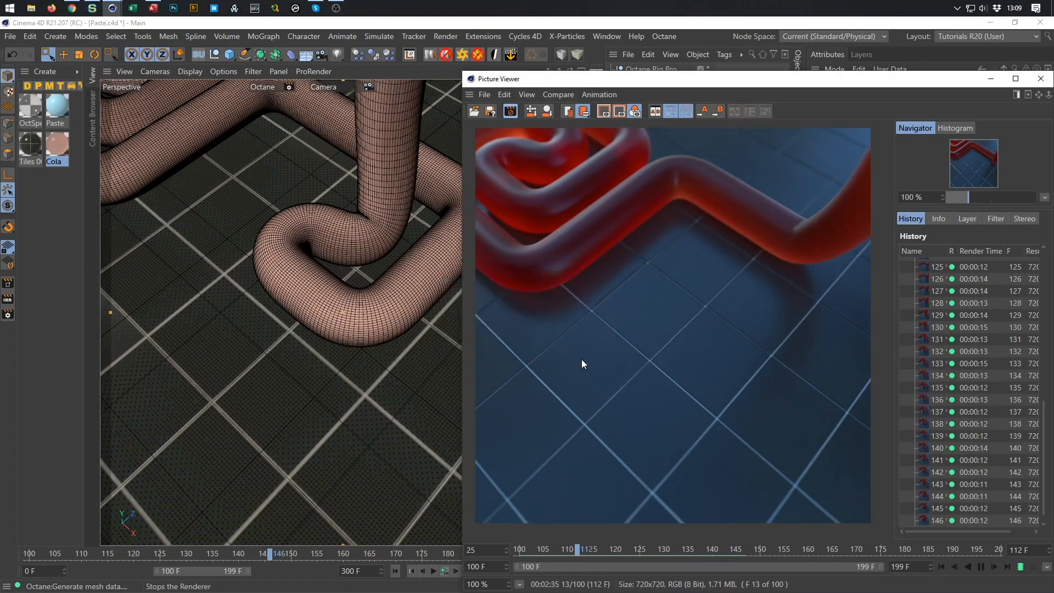
click(956, 303)
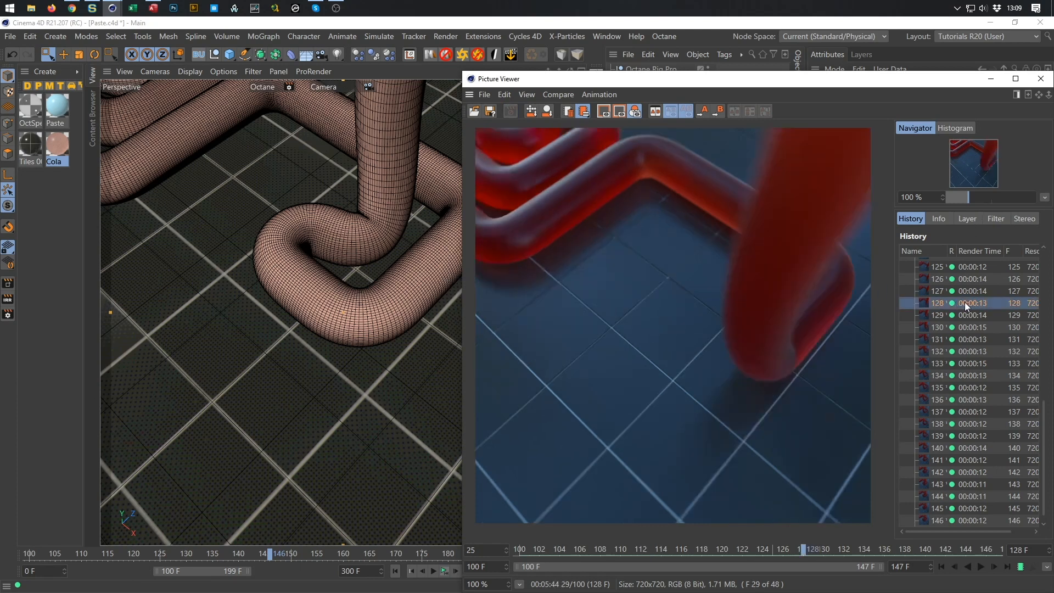
key(ctrl+a)
key(Delete)
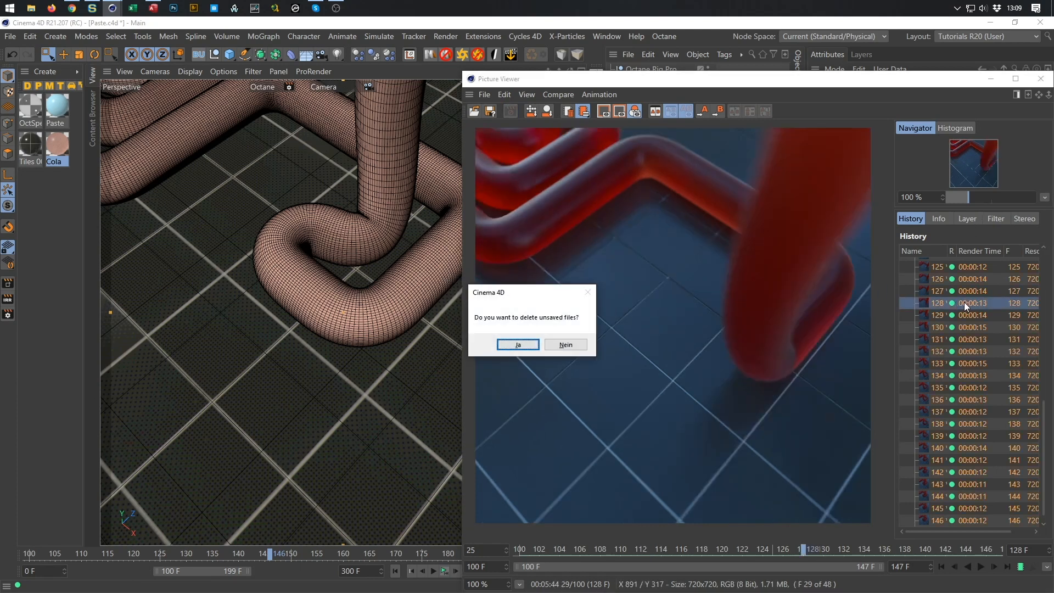
click(581, 345)
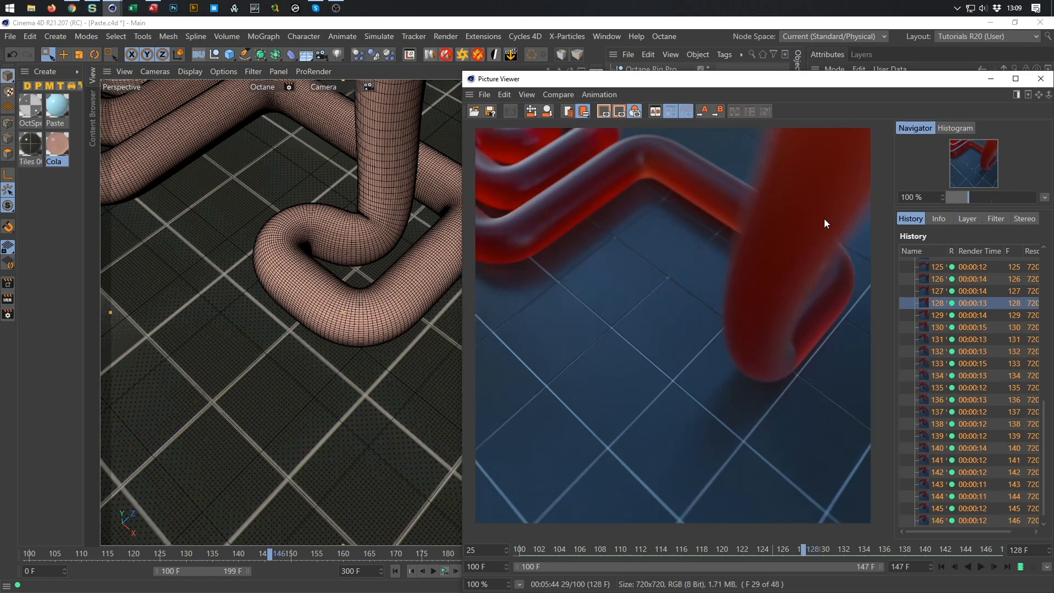
Move back and forth through the rendered frames in the history to examine the depth of field blur on the moving tube
click(979, 318)
click(977, 324)
scroll(976, 323, up, 8)
key(Down)
key(Down)
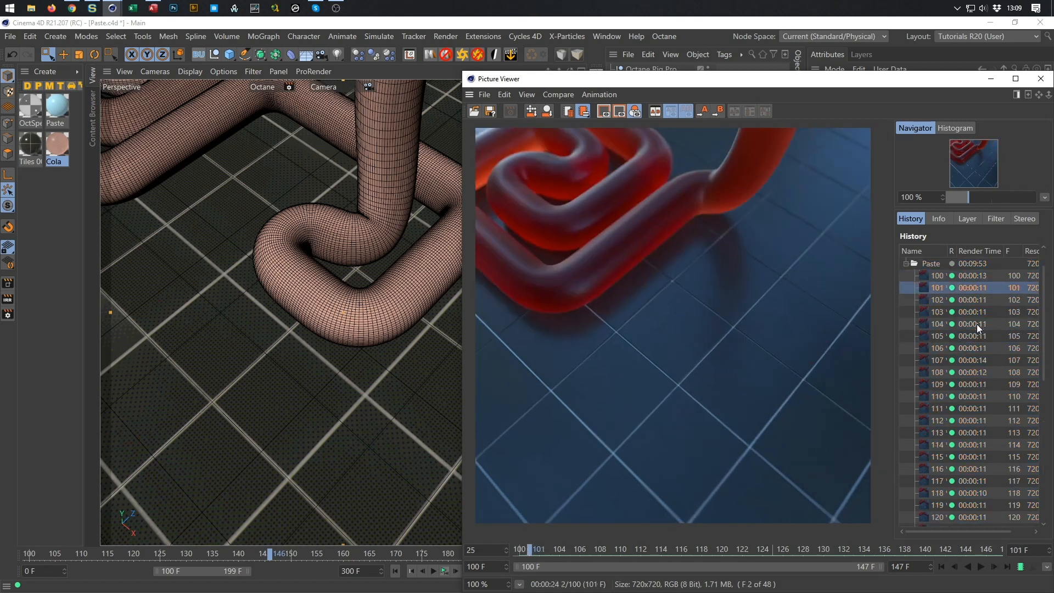
key(Down)
key(Down)
key(Down)
key(Down)
key(Down)
key(Down)
key(Down)
key(Down)
key(Down)
key(Down)
key(Down)
key(Down)
key(Down)
key(Down)
key(Down)
key(Down)
key(Down)
key(Down)
key(Down)
key(Down)
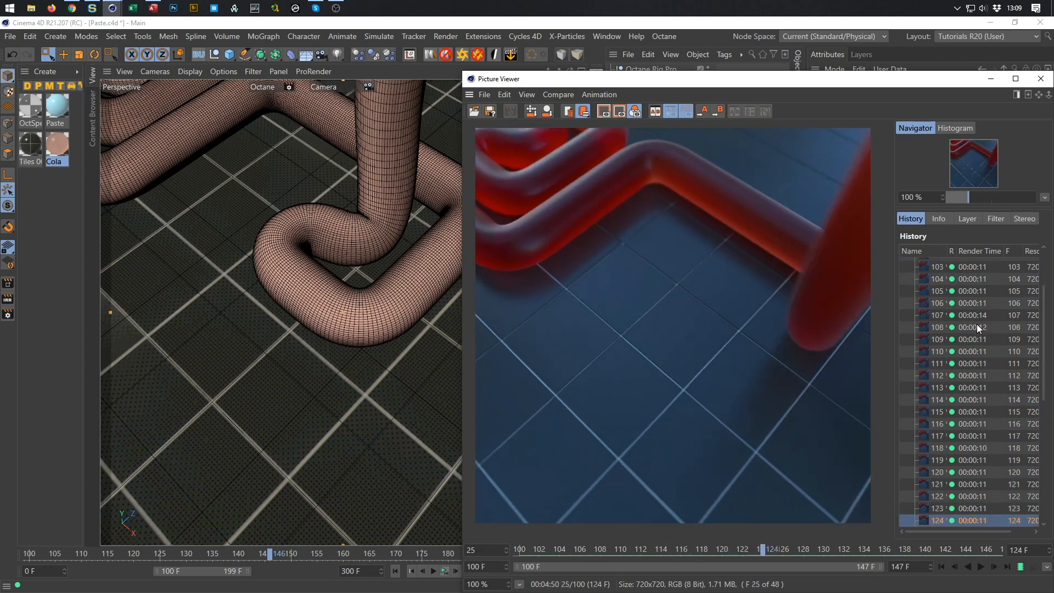
key(Down)
key(Up)
key(Up)
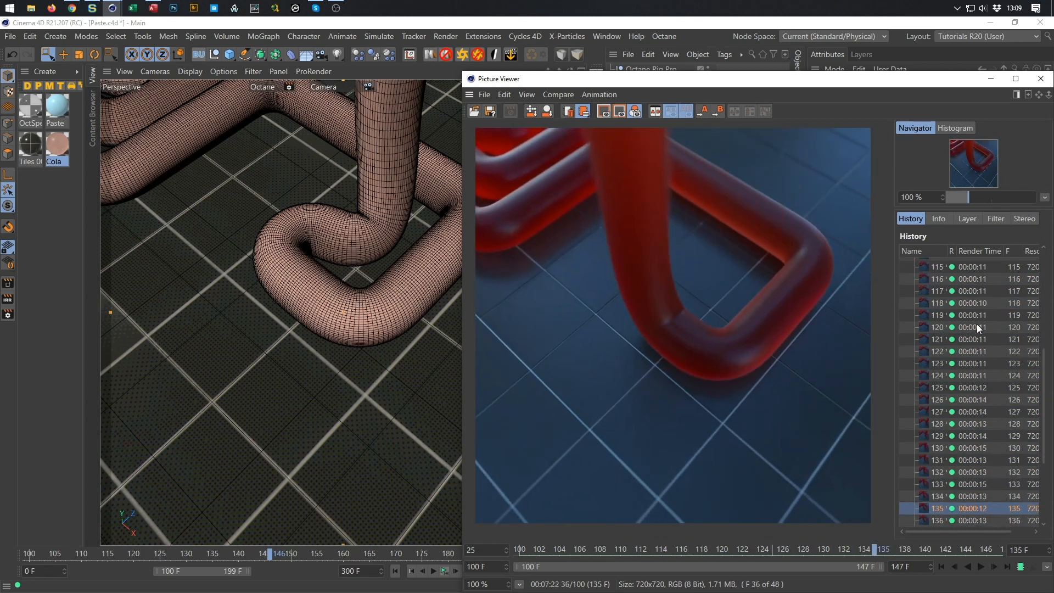
key(Up)
key(Up)
key(Up)
key(Up)
key(Up)
key(Up)
key(Up)
key(Up)
key(Up)
key(Up)
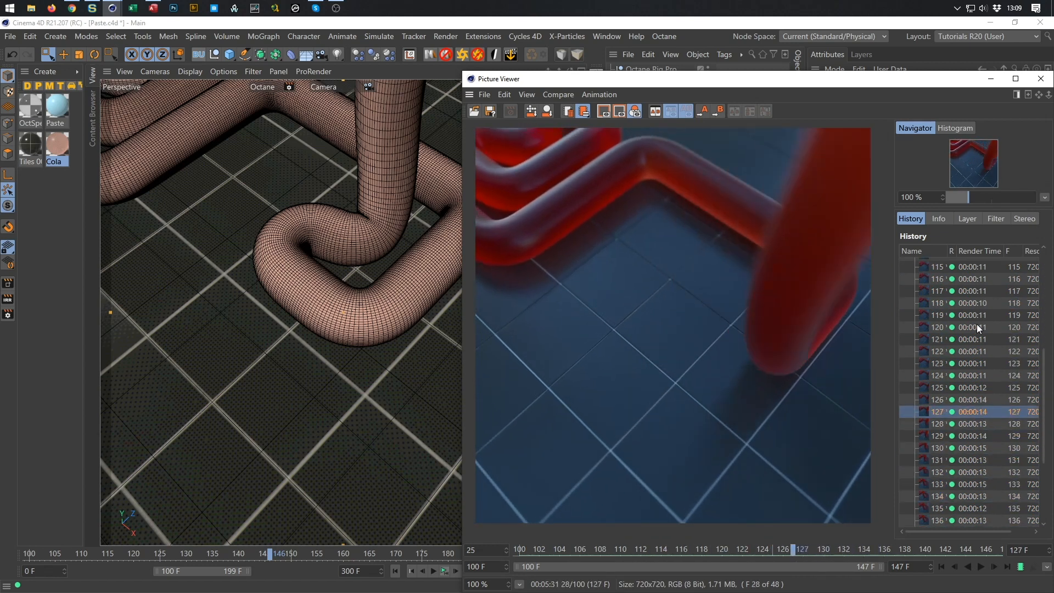
key(Up)
key(Up)
key(Up)
key(Up)
key(Up)
key(Up)
key(Up)
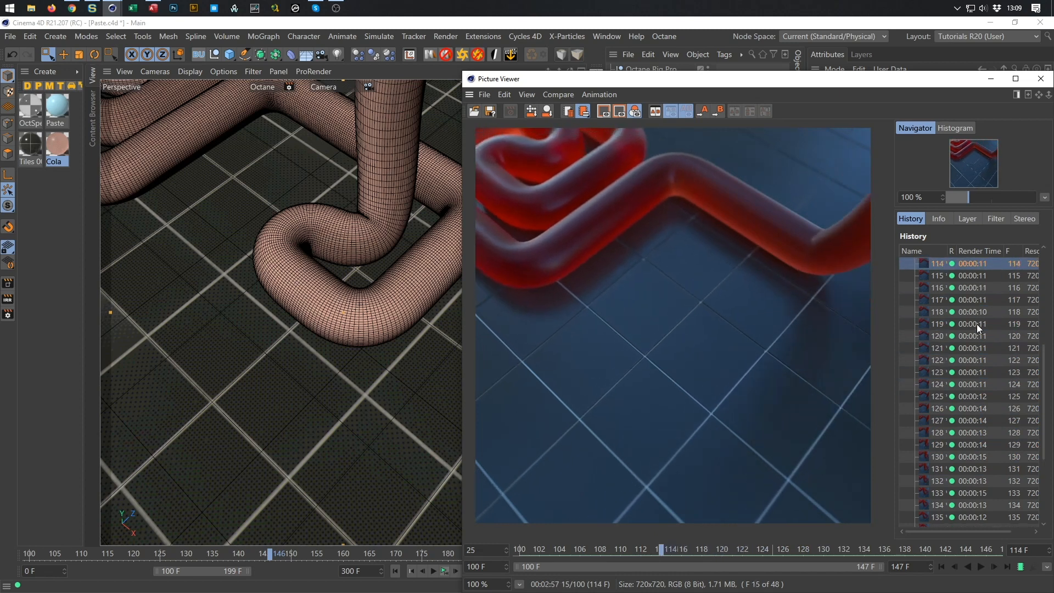
key(Down)
key(Down)
key(Down)
key(Down)
key(Down)
key(Down)
key(Down)
key(Down)
key(Down)
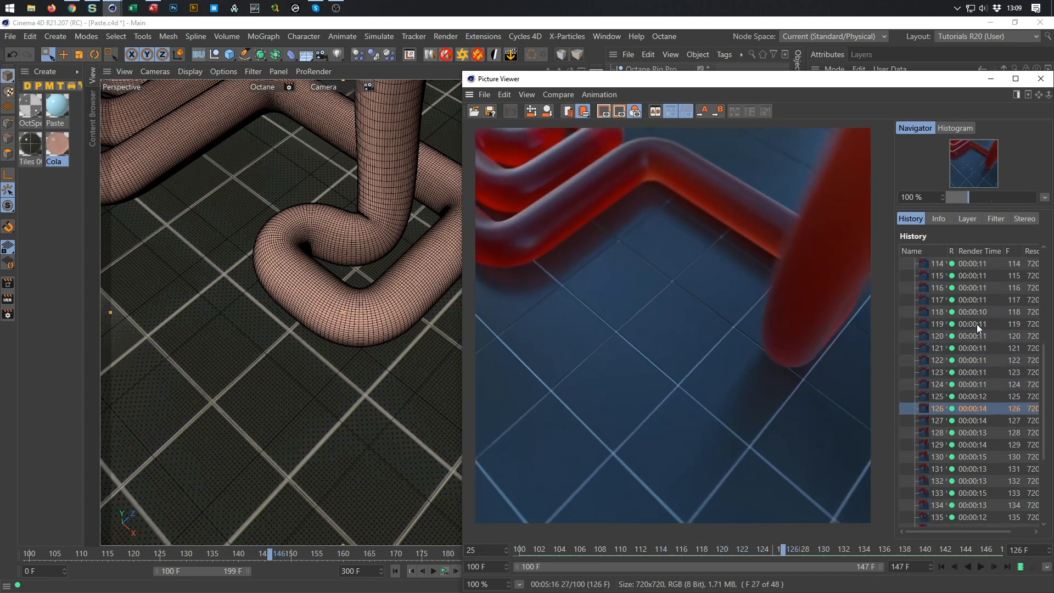
key(Up)
key(Up)
key(Up)
key(Up)
key(Up)
key(Up)
key(Up)
key(Up)
key(Up)
key(Up)
key(Up)
key(Up)
key(Up)
key(Up)
key(Up)
key(Up)
key(Up)
key(Up)
key(Up)
key(Up)
key(Up)
key(Up)
key(Up)
key(Up)
key(Up)
key(Up)
key(Up)
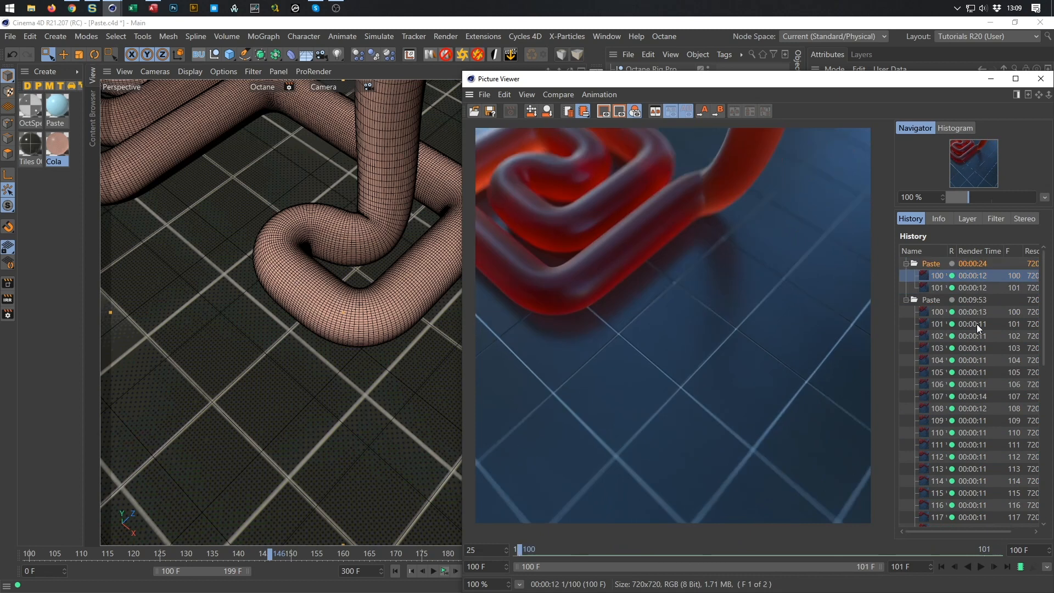
key(Down)
key(Down)
key(Down)
key(Down)
key(Down)
key(Down)
key(Down)
key(Down)
key(Down)
key(Down)
key(Down)
key(Down)
key(Down)
key(Down)
key(Down)
key(Down)
key(Down)
key(Down)
key(Down)
key(Down)
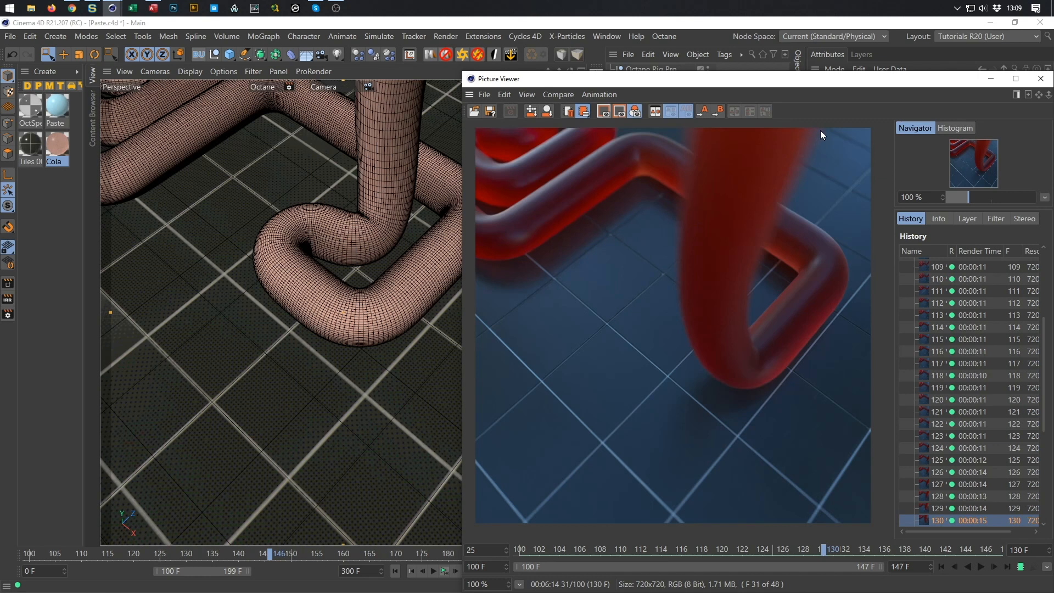
Delete all unsaved renders from the Picture Viewer history and close the viewer
click(1042, 81)
click(995, 339)
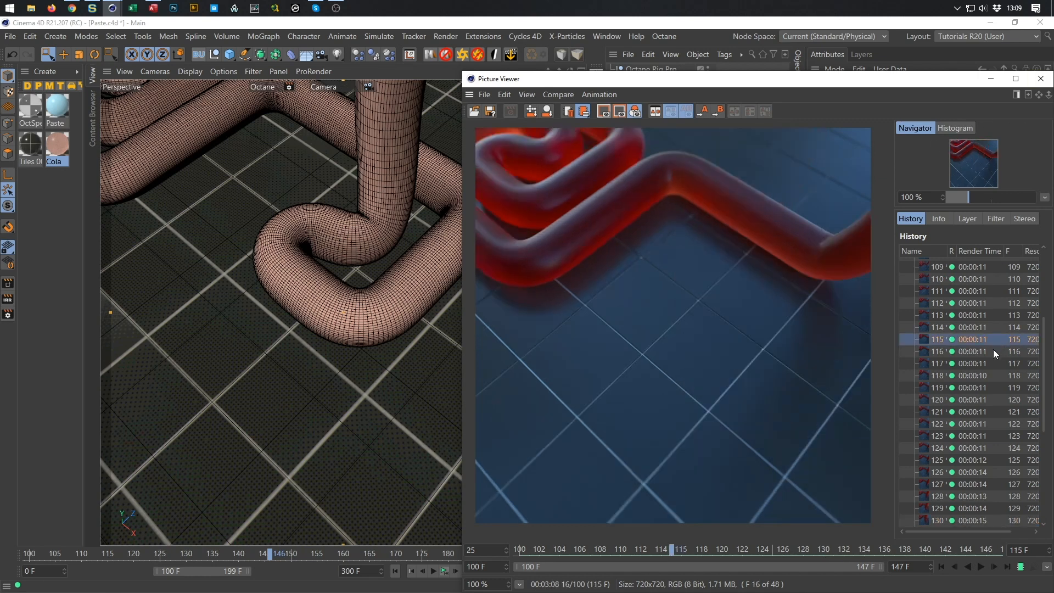
key(Return)
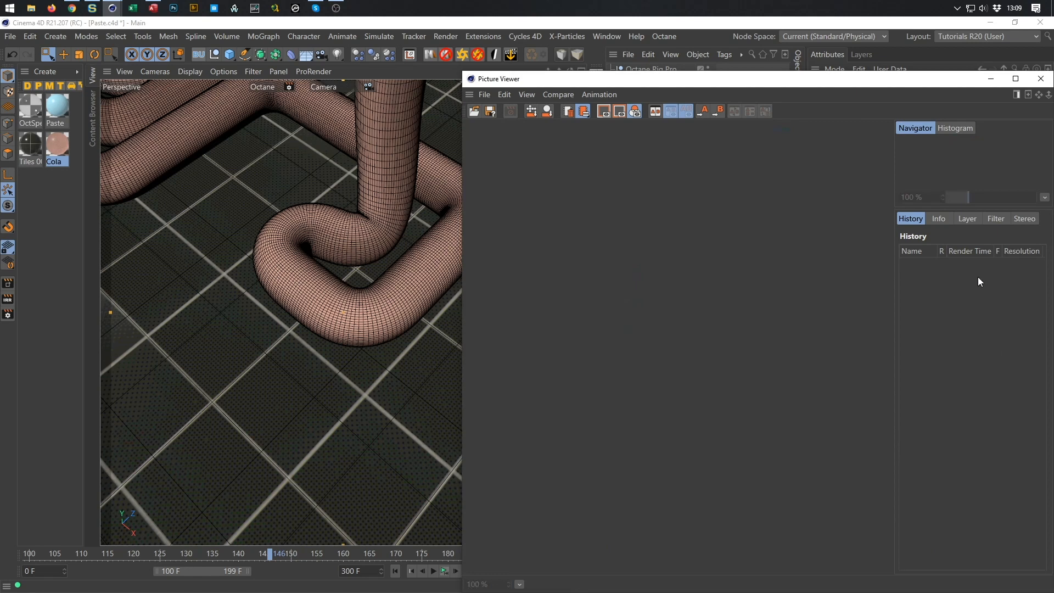
click(1042, 81)
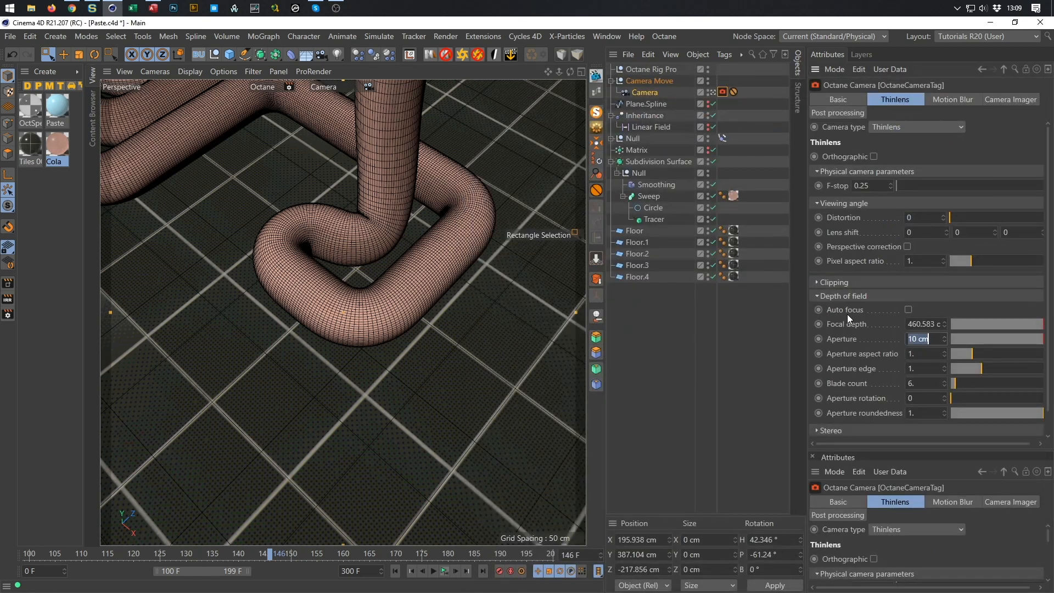
Set the camera tag's aperture to 0 cm and enable auto focus
text(0)
key(Return)
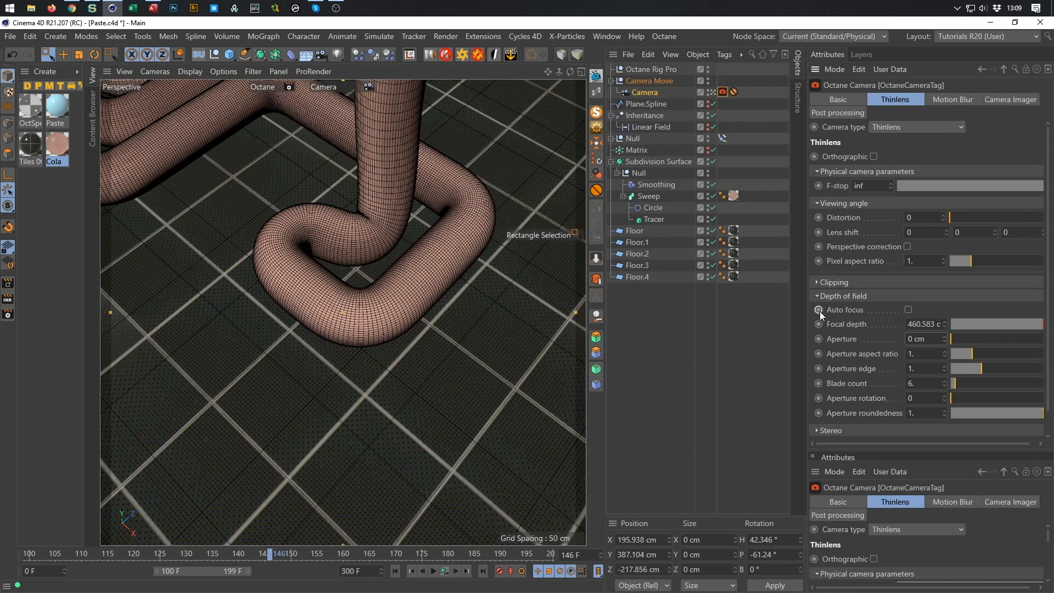
click(907, 309)
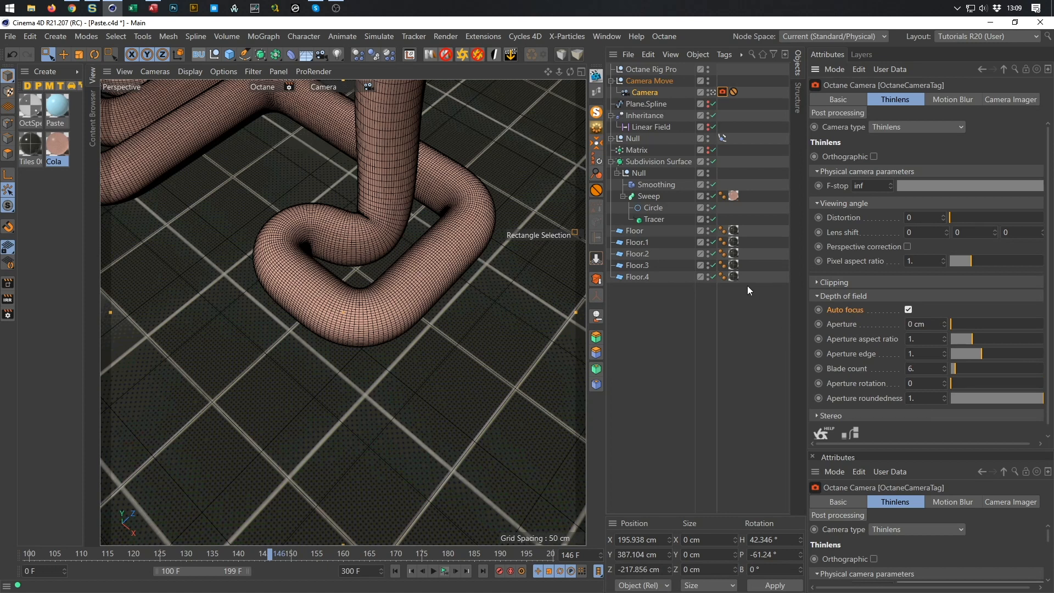
Render frames 100 to 199 to the Picture Viewer without an output file and play back the finished animation
key(shift+r)
key(Return)
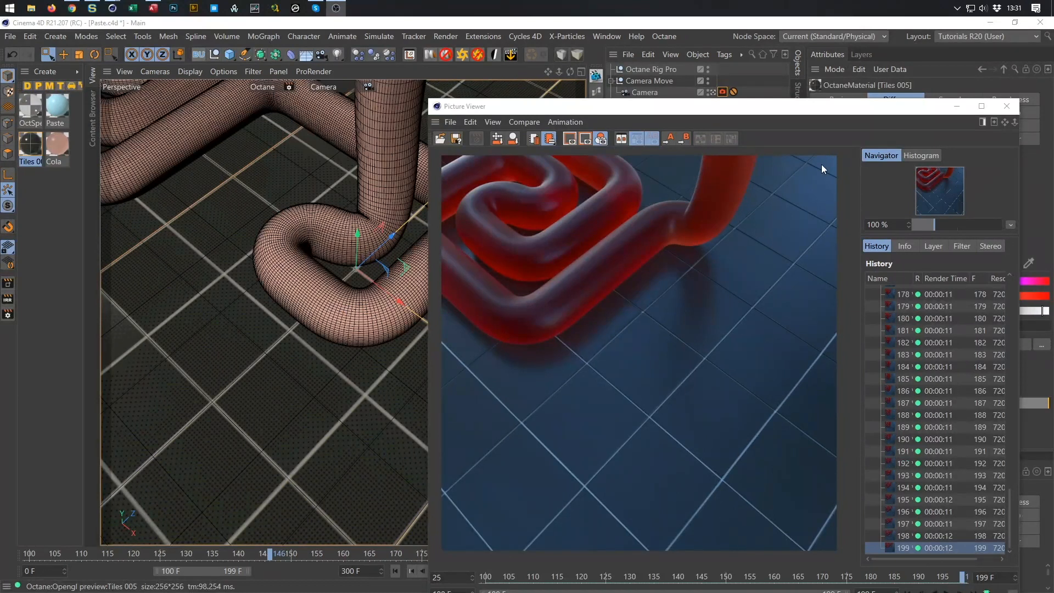
drag(812, 107, 830, 51)
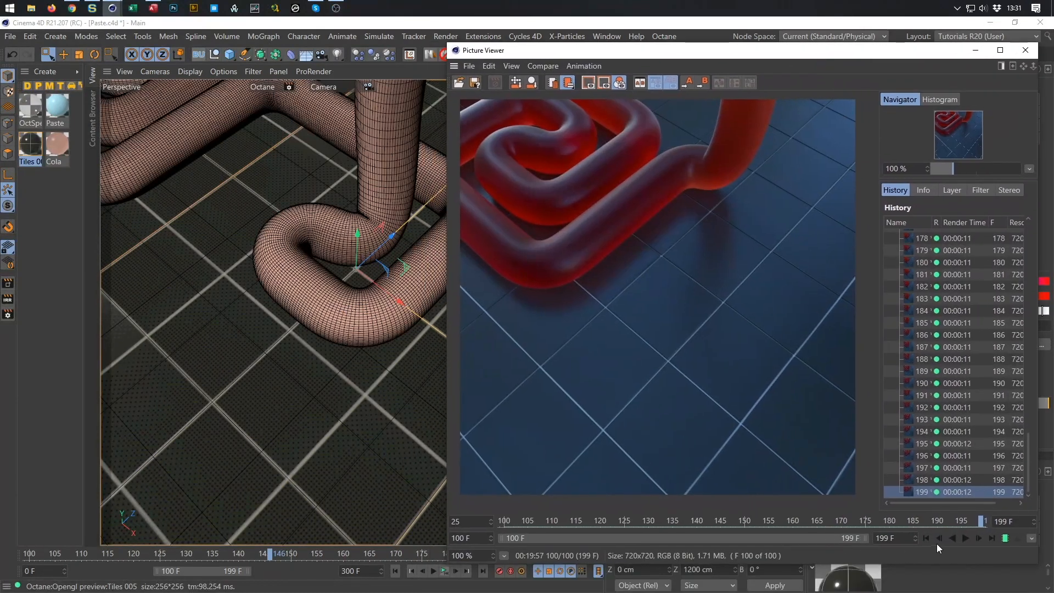
click(965, 537)
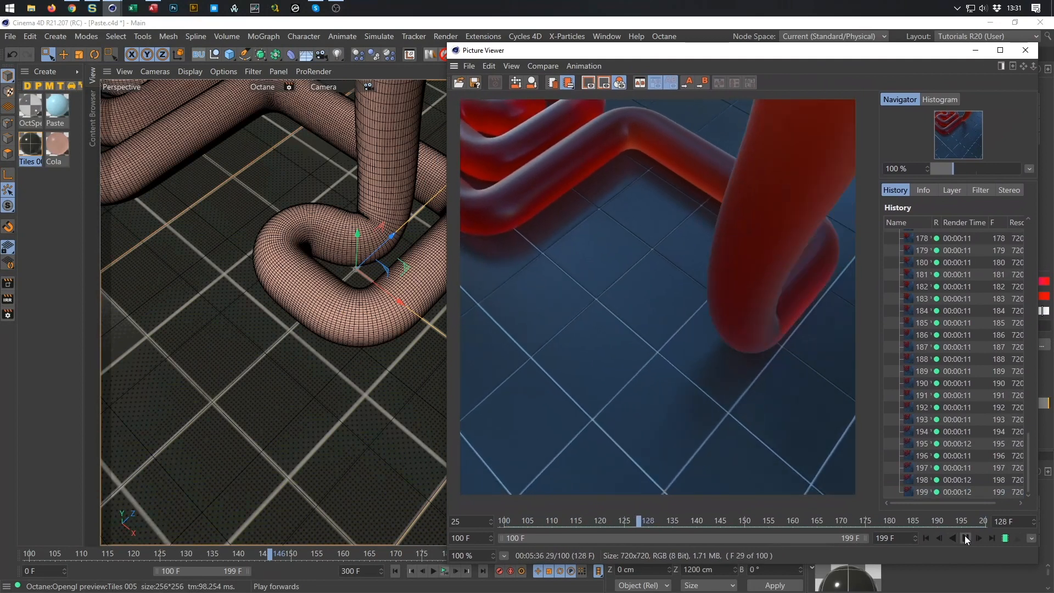
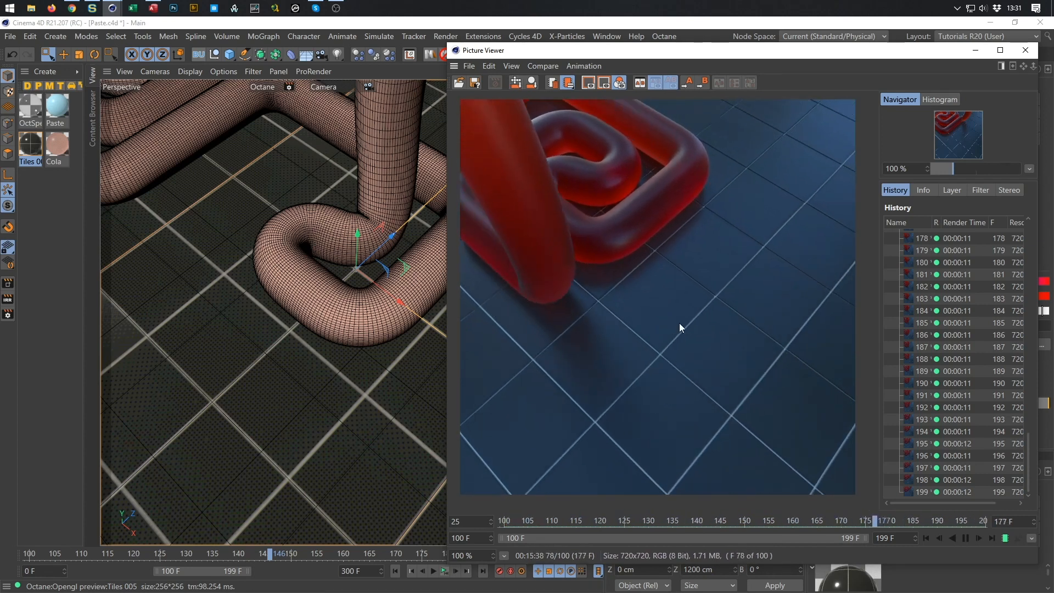
Close the Picture Viewer, delete the camera's protection tag and pan the camera view to reframe the tube
click(1026, 50)
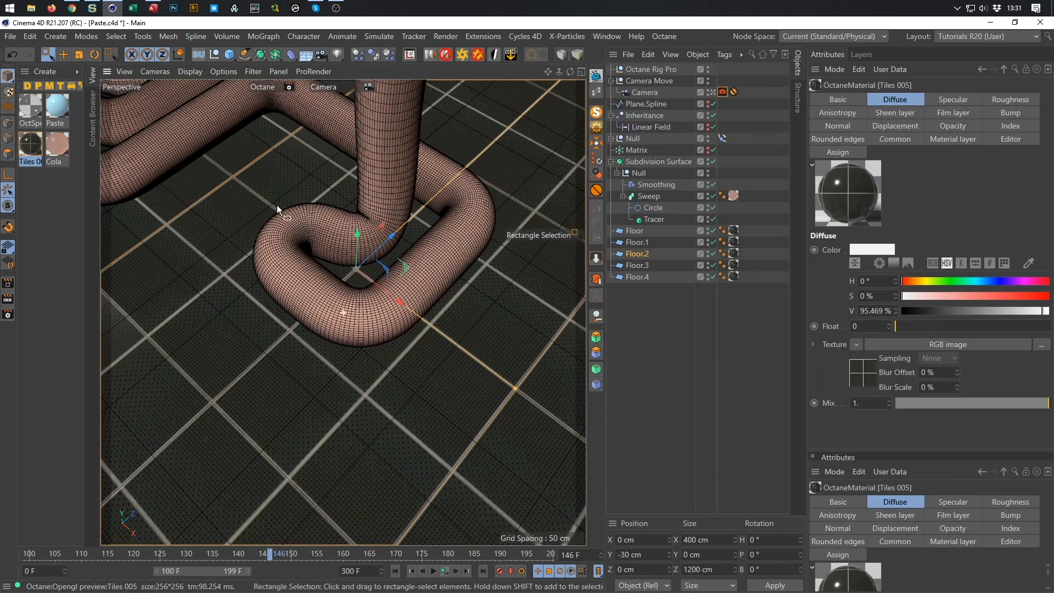
click(737, 92)
key(Delete)
middle_drag(321, 236, 241, 175)
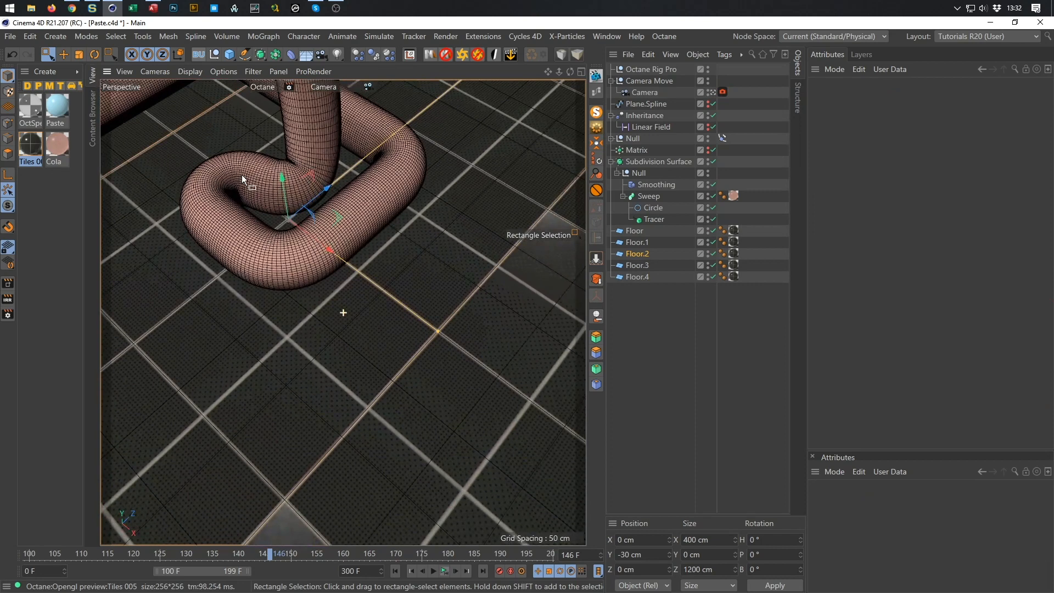
Play back the animation through the reframed camera and go to frame 100
click(446, 569)
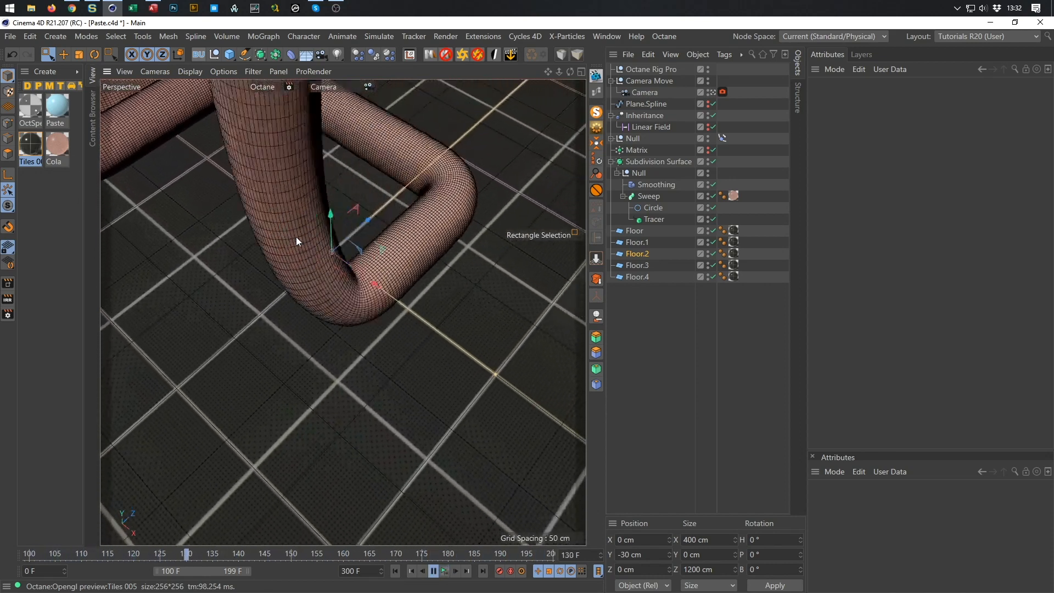
click(446, 571)
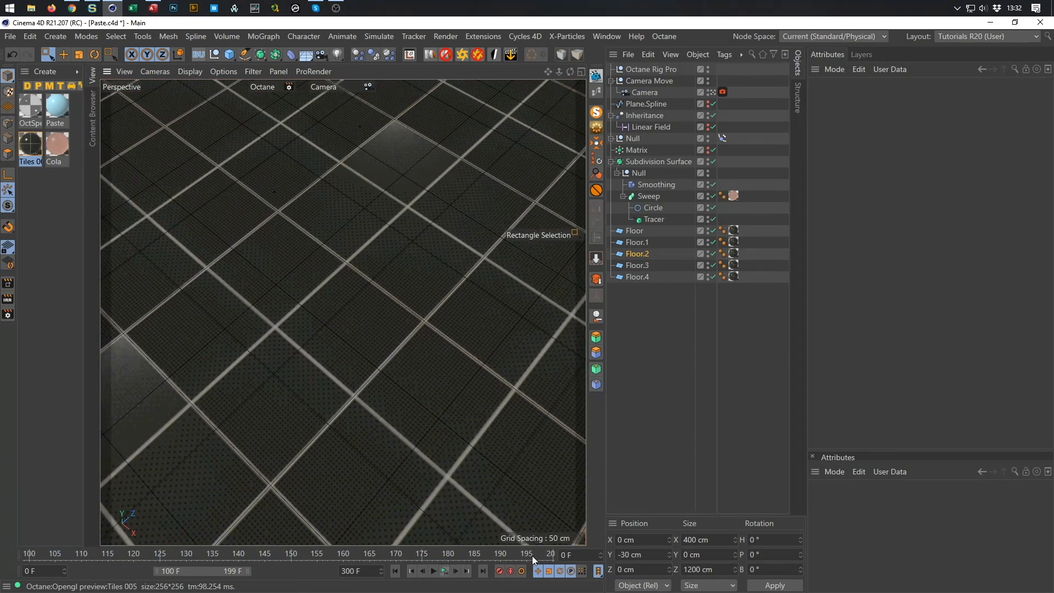
text(100)
key(Return)
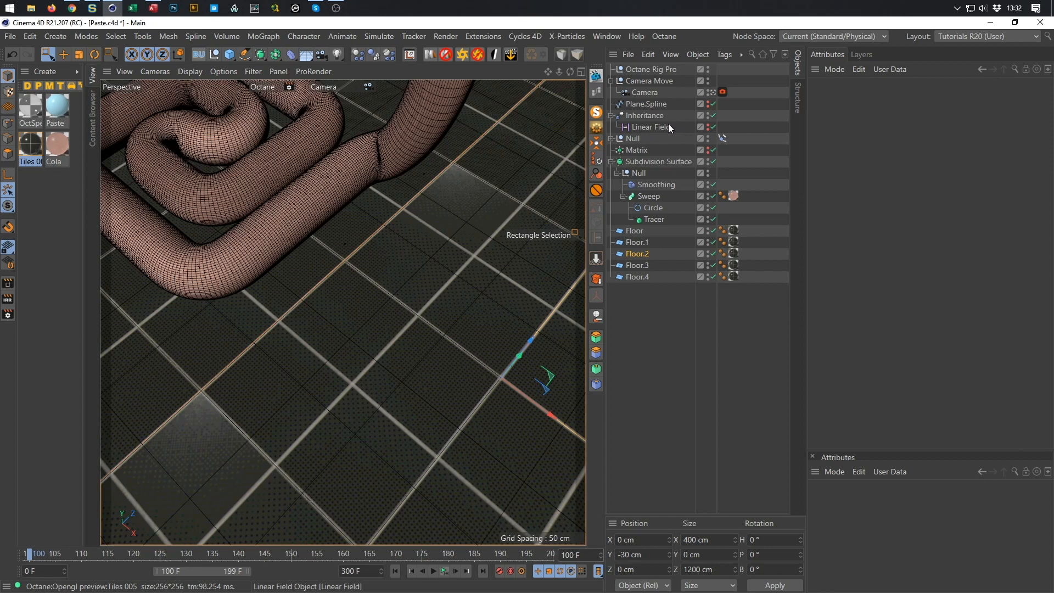
Lock the camera with a new Protection tag and start an Octane Live Viewer render placed clear of the viewport
click(651, 92)
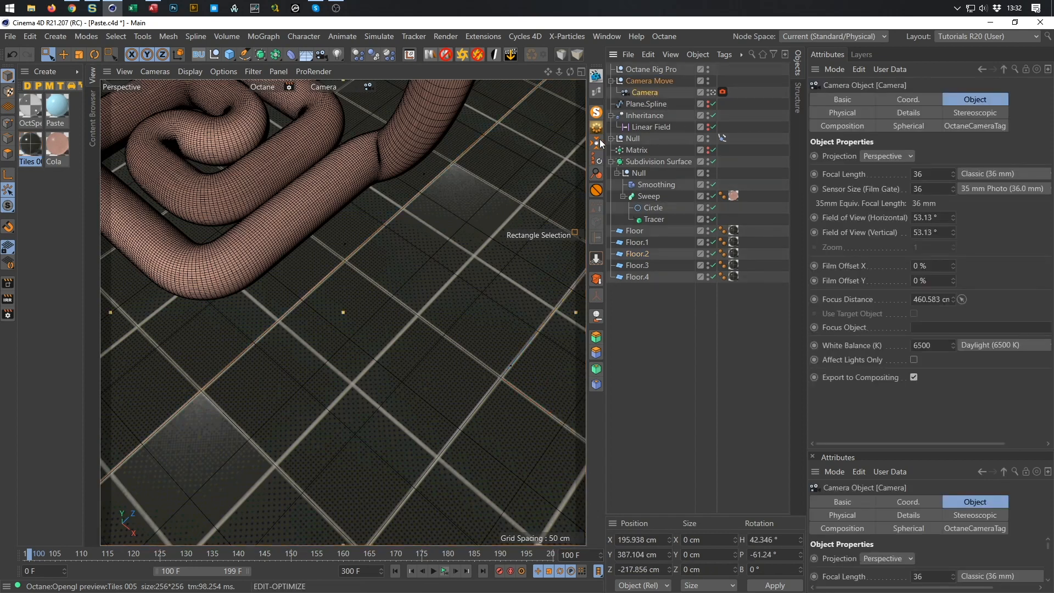
click(597, 193)
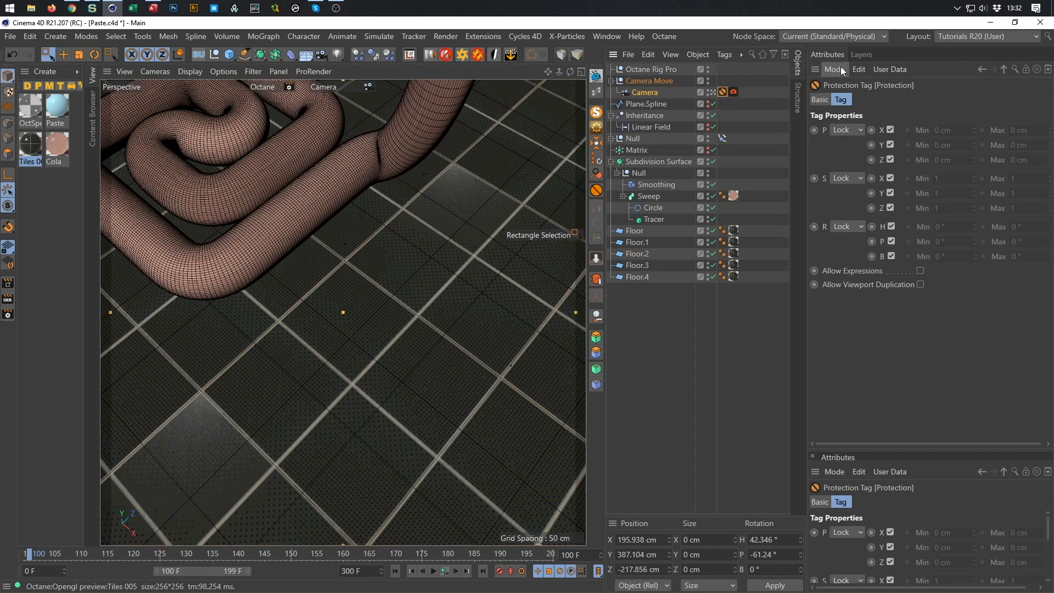
click(596, 75)
drag(254, 220, 97, 472)
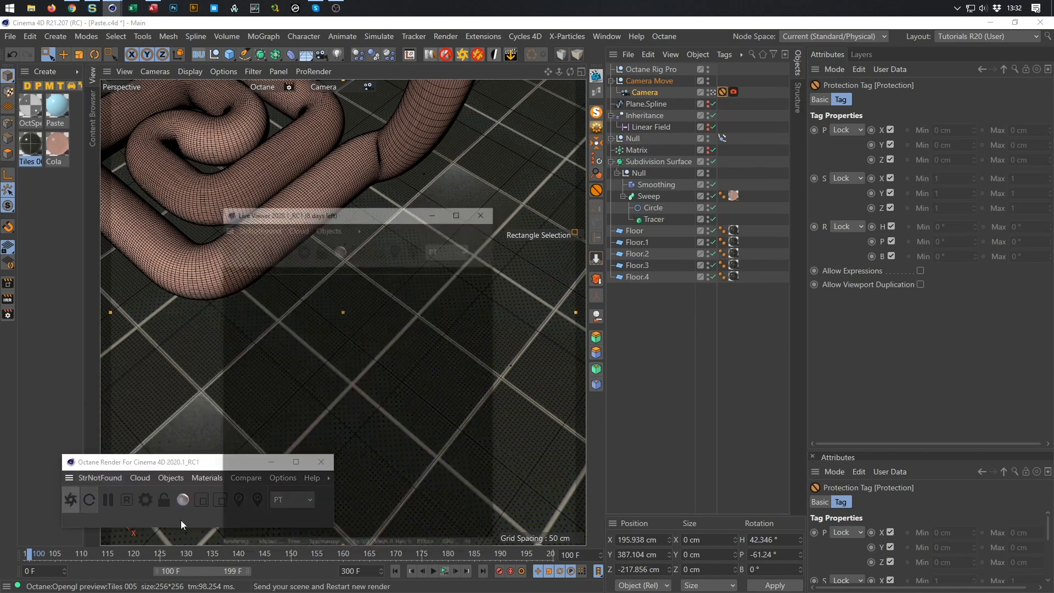
drag(398, 210, 915, 210)
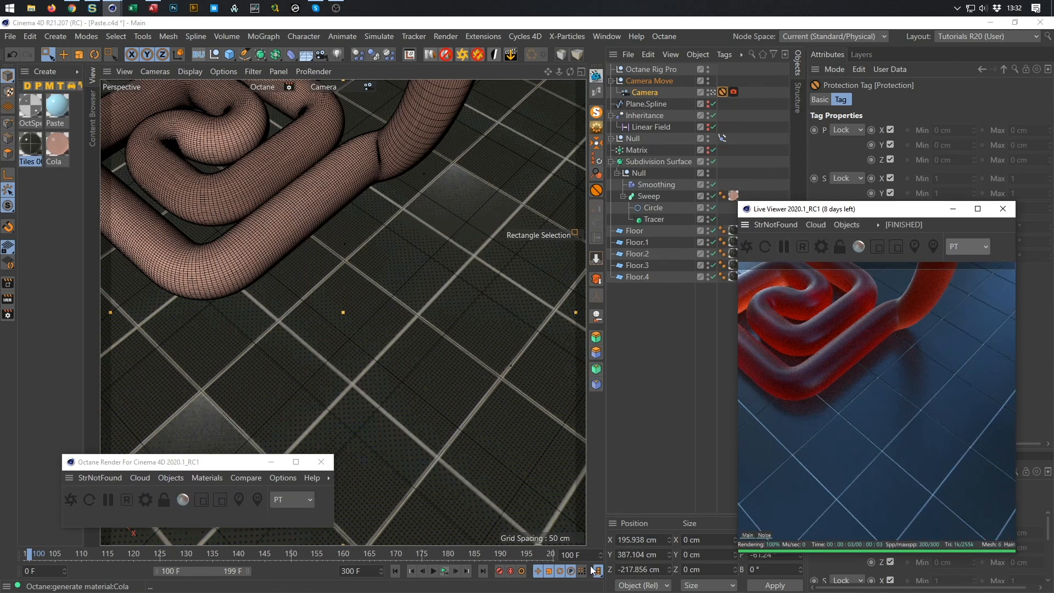
Compare the rendered tube at frames 199 and 100 in the Live Viewer
double_click(568, 555)
text(199)
key(Return)
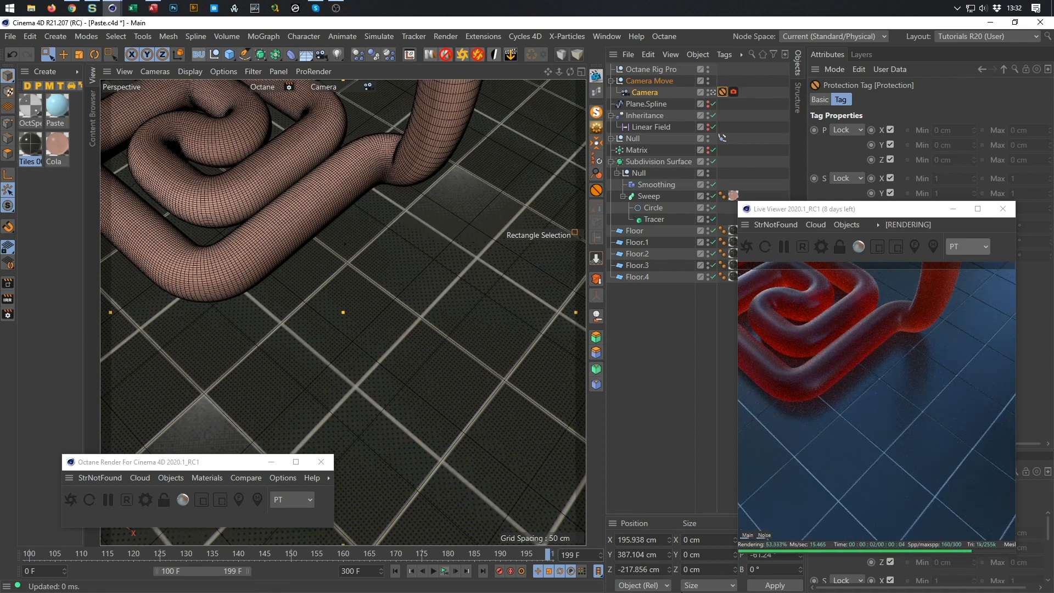
text(100)
key(Return)
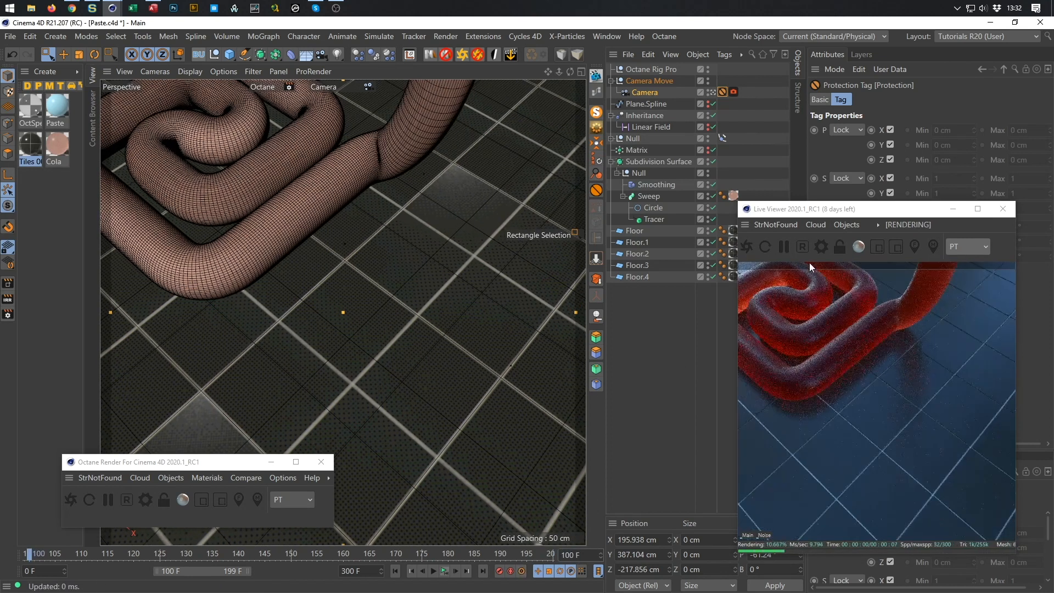
Rotate the HDRI of Octane Rig Pro to a RotX of 64°
drag(861, 214, 854, 241)
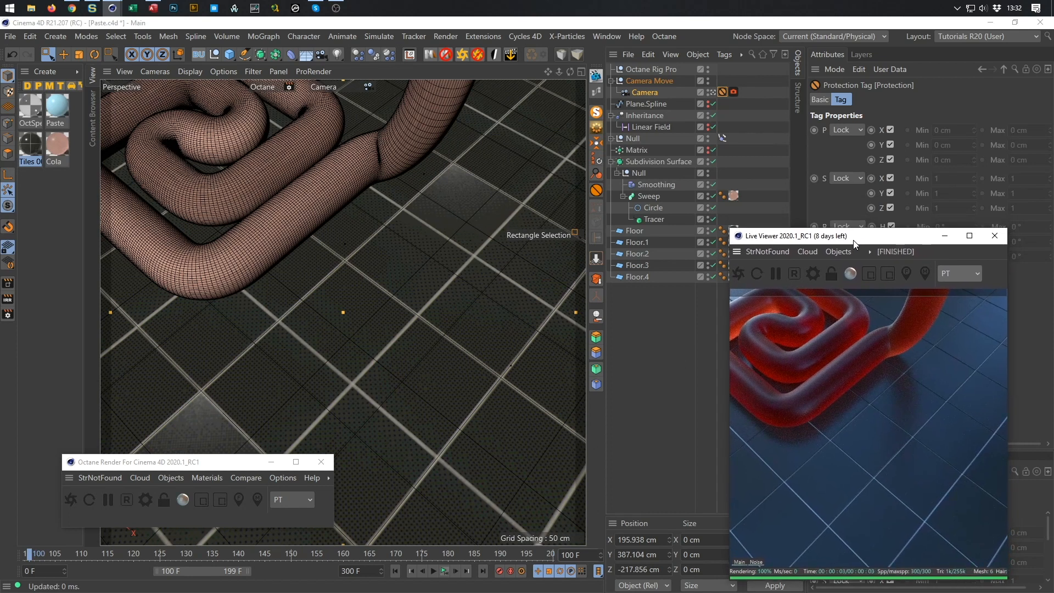
click(651, 69)
drag(883, 242, 630, 186)
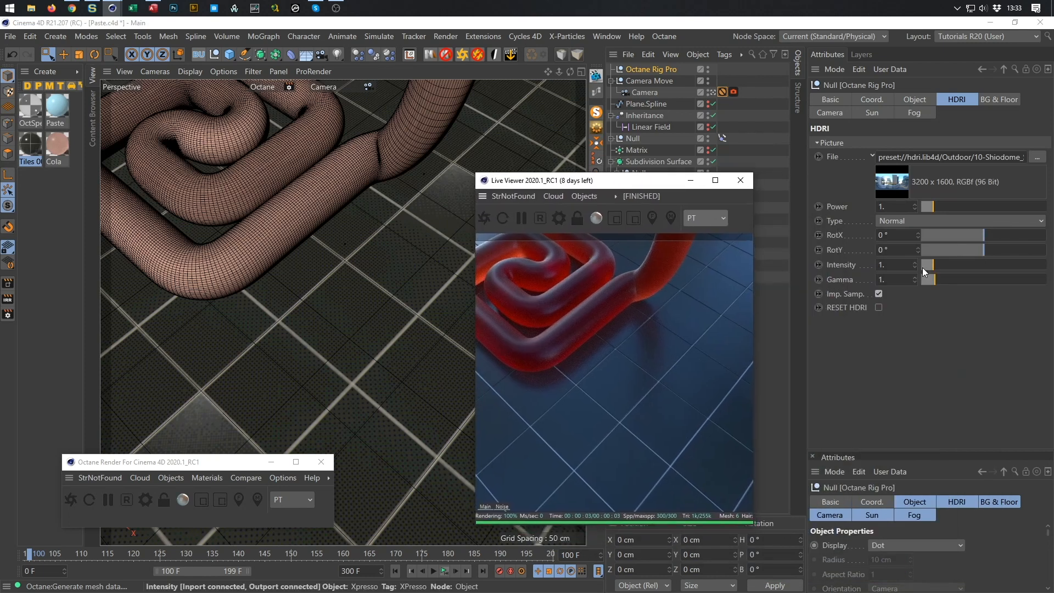
drag(986, 233, 1006, 233)
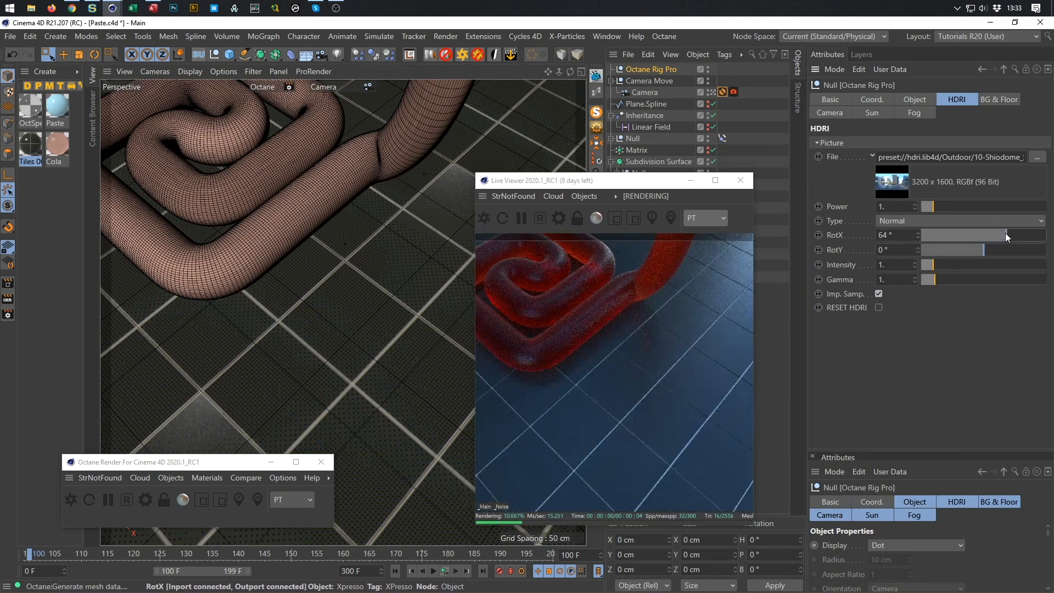
Check the rotated HDRI lighting in the Live Viewer at frame 199 and return to frame 100
drag(665, 181, 660, 137)
click(571, 554)
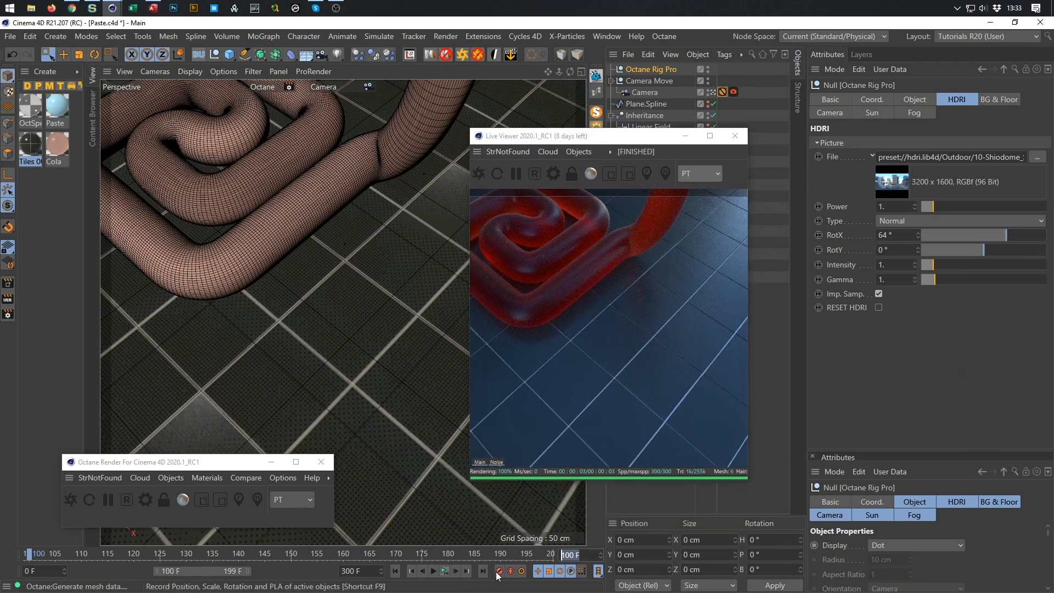
text(195)
click(486, 571)
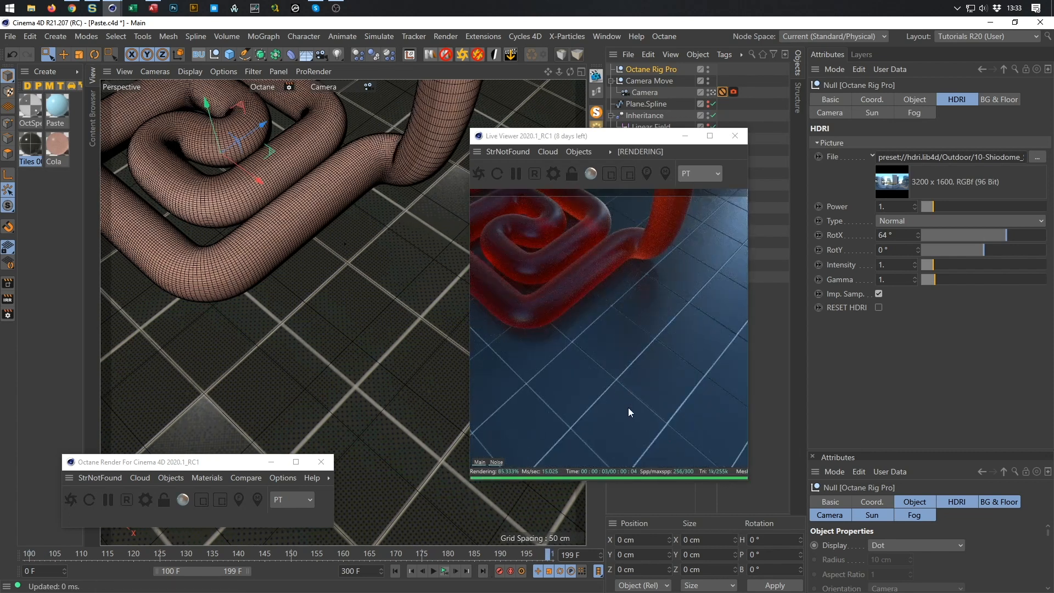
drag(622, 139, 877, 189)
click(571, 554)
text(100)
key(Return)
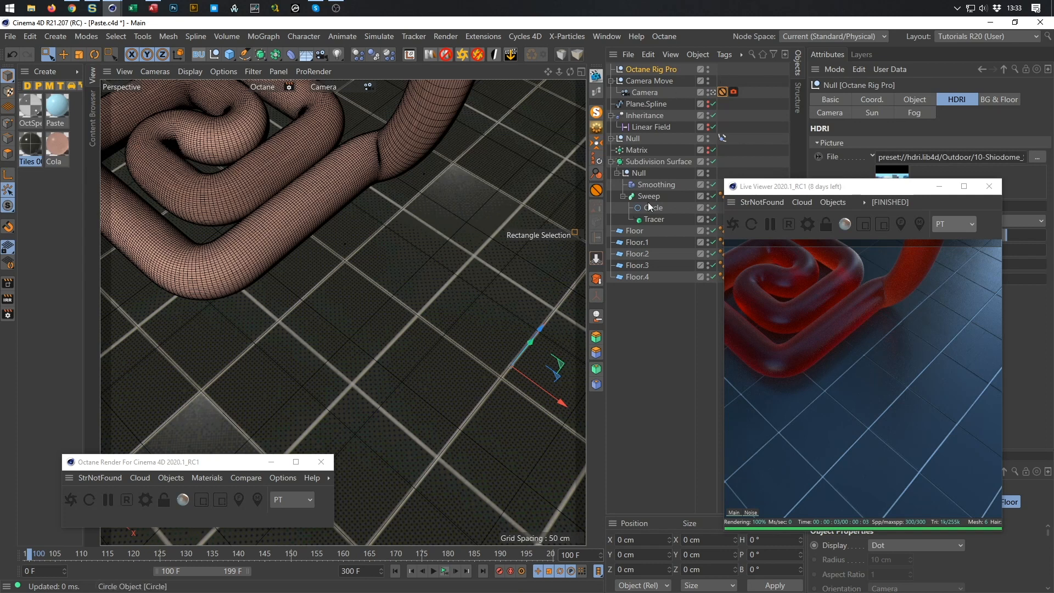
Leave the render camera's view for the default camera and hide the camera in the perspective viewport
middle_click(472, 203)
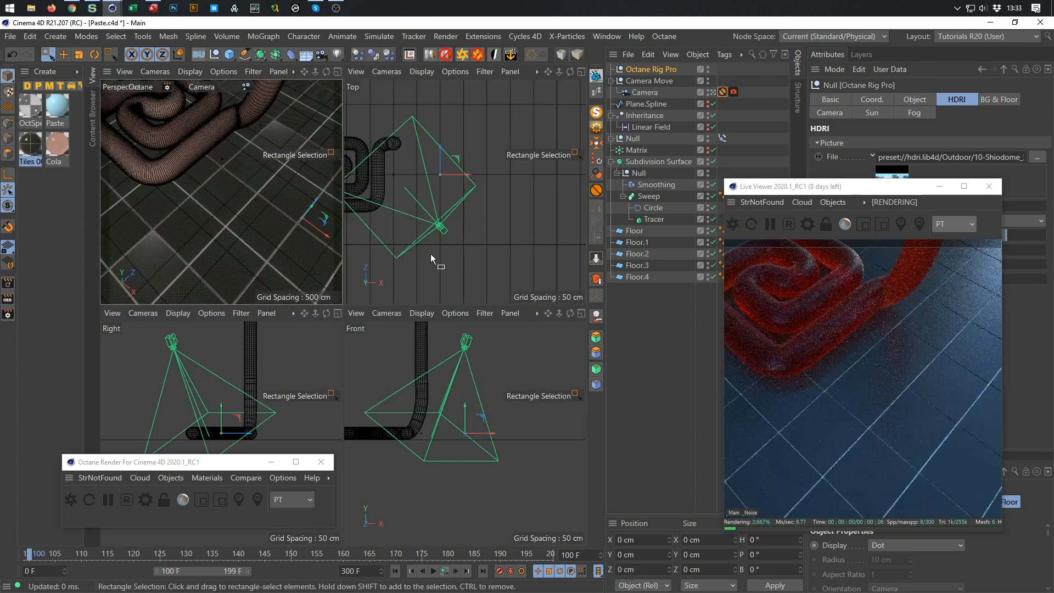
click(713, 92)
middle_click(223, 232)
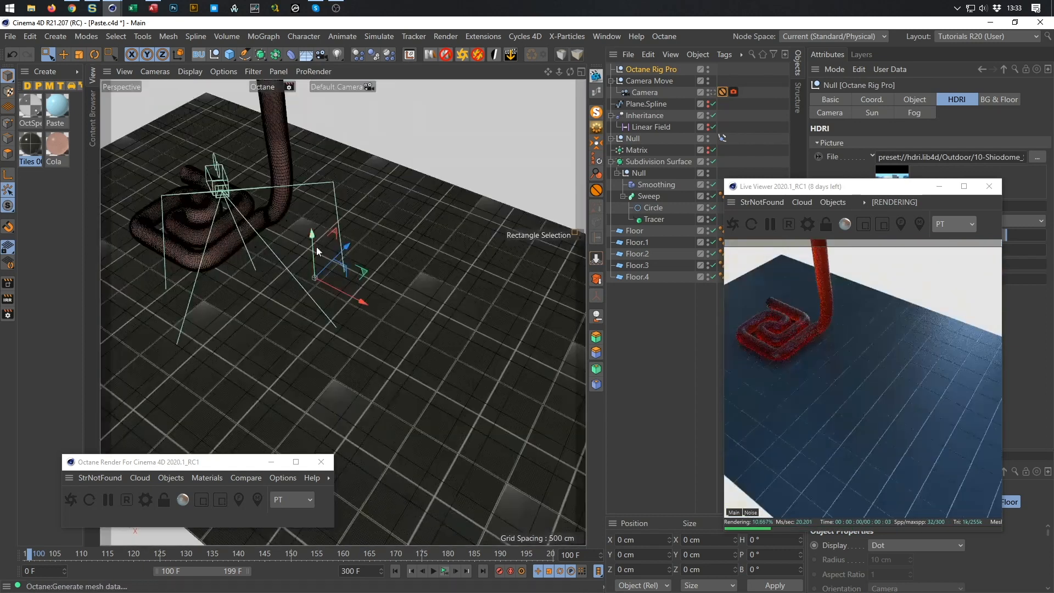
click(707, 90)
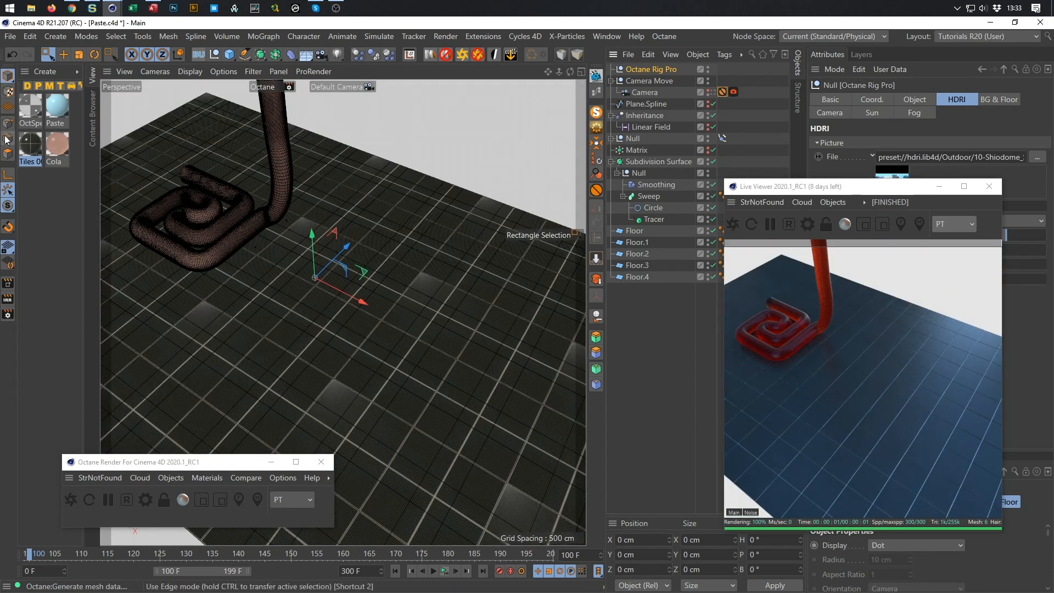
Switch to polygon mode and make all five Floor planes editable
click(8, 154)
click(636, 231)
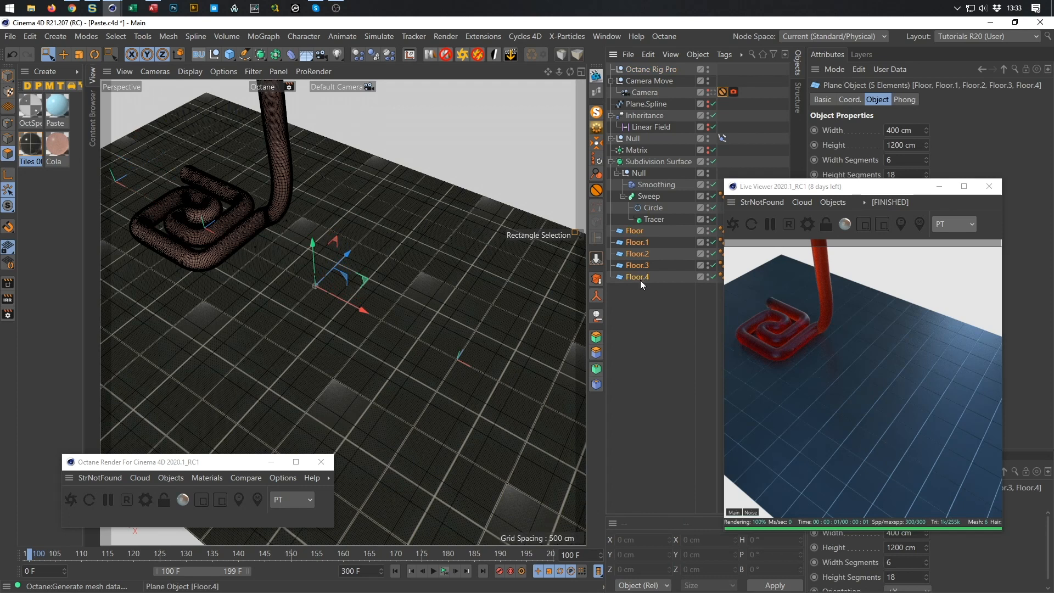
key(c)
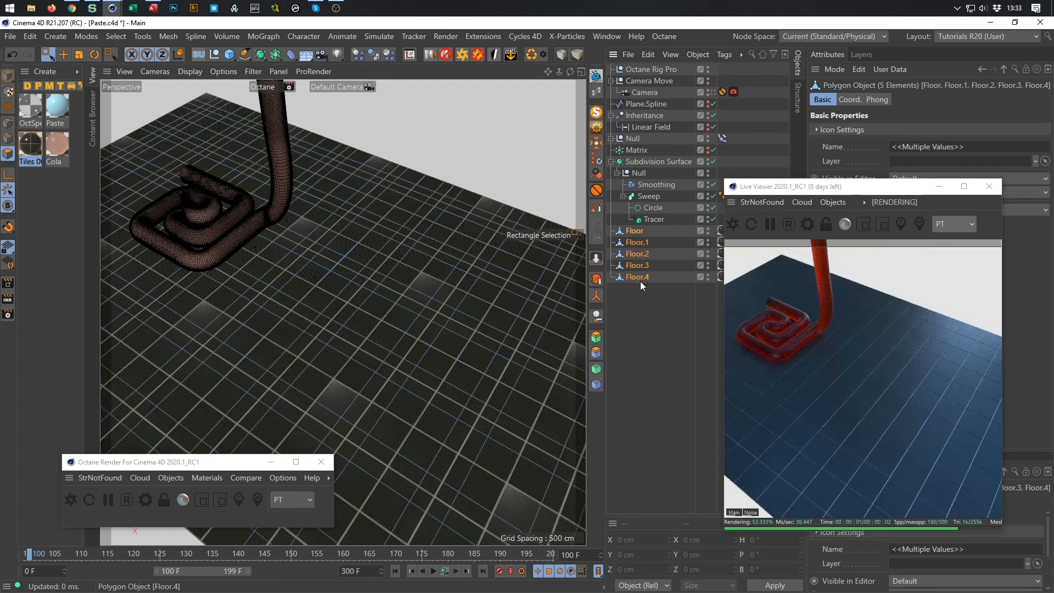
Maximize the top view, extend the preview range to 0–300 F and go to frame 300
middle_click(225, 127)
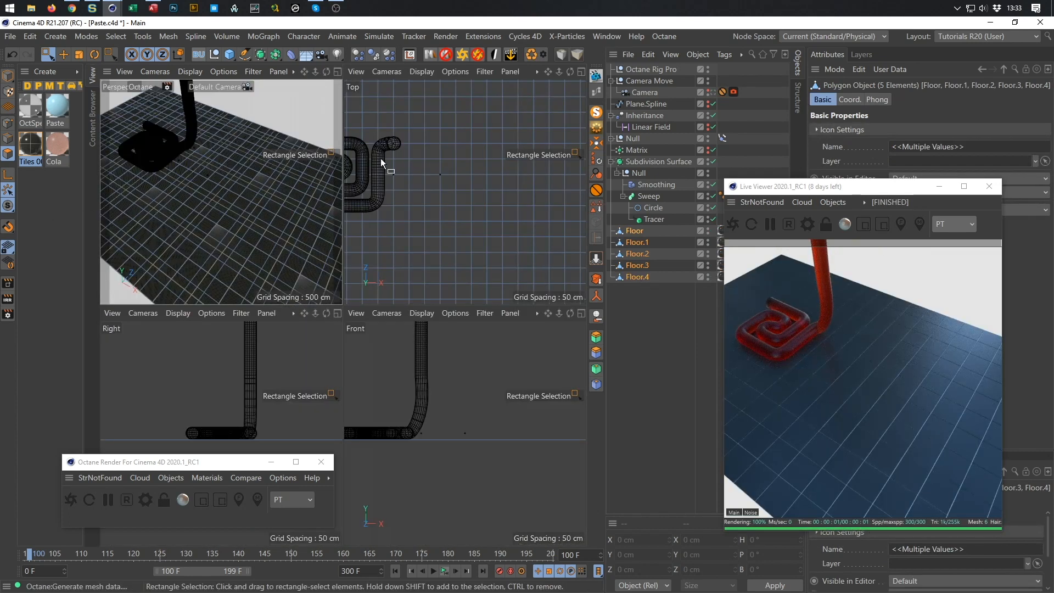
middle_click(381, 158)
scroll(319, 205, down, 3)
scroll(281, 252, up, 3)
scroll(316, 248, up, 1)
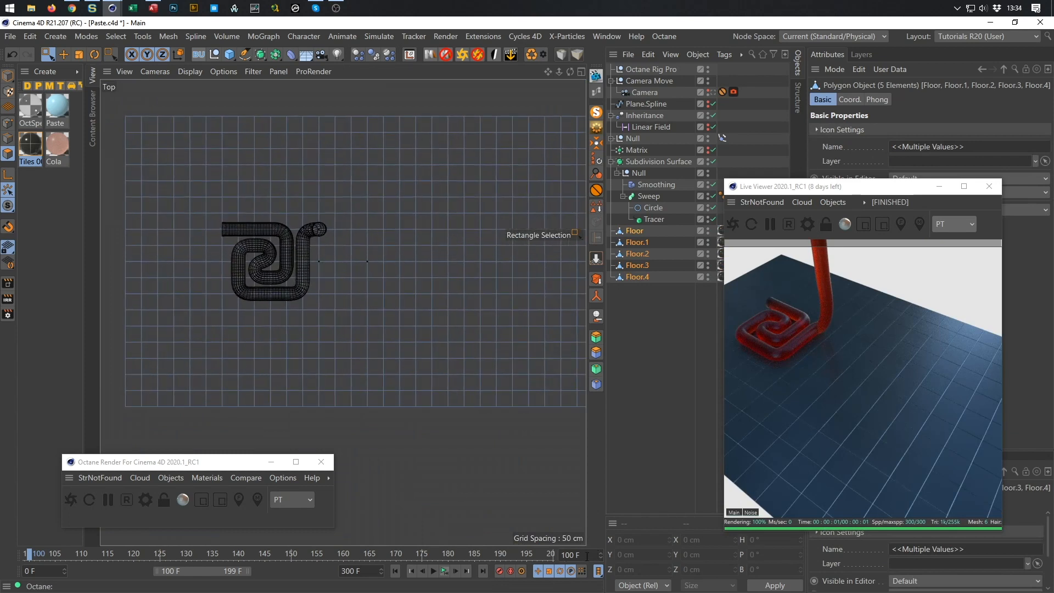
double_click(96, 572)
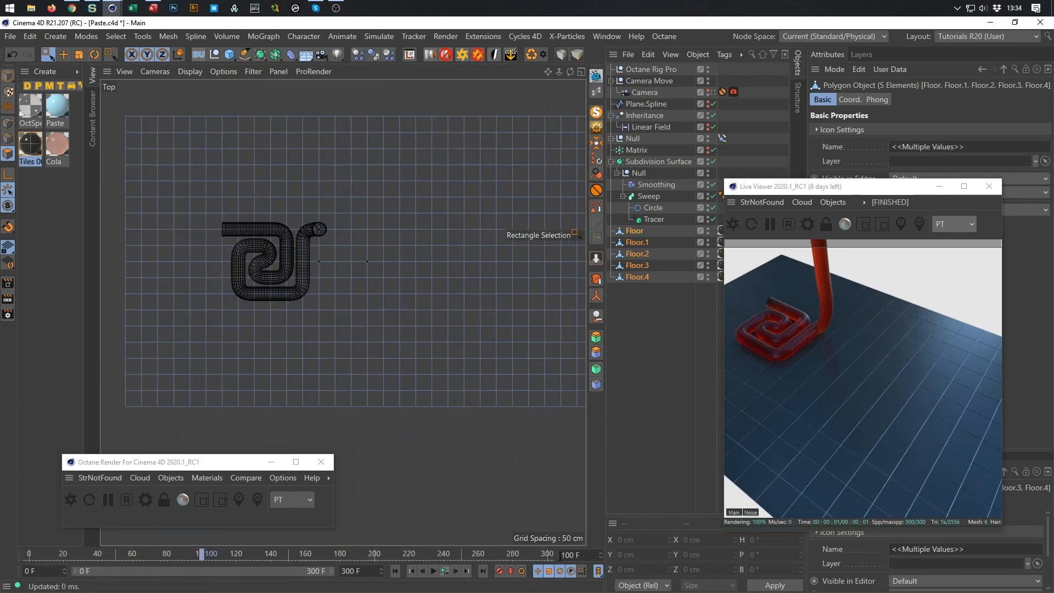
click(586, 554)
text(300)
key(Return)
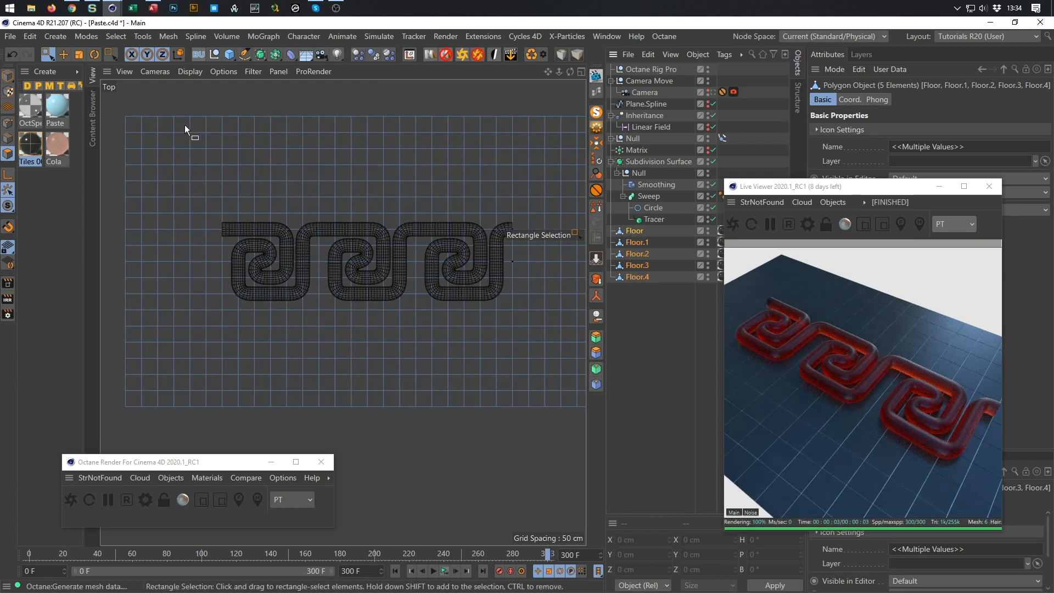
Path-select the full horizontal row of floor edges just above the tube pattern in edge mode and move it slightly away from the pattern
key(9)
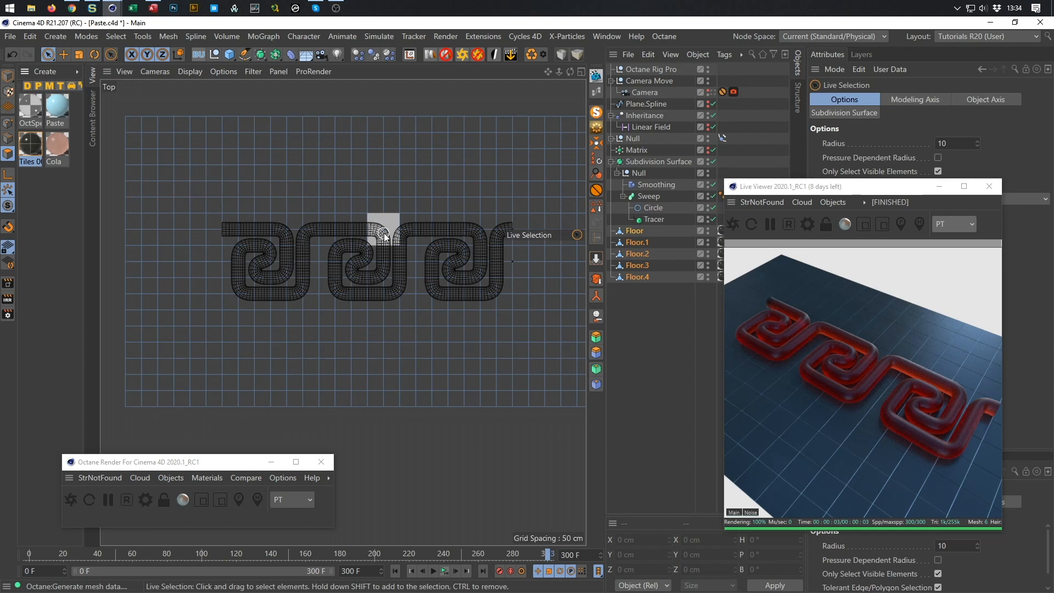
scroll(388, 230, up, 3)
alt+middle_drag(400, 230, 350, 235)
scroll(409, 229, down, 3)
scroll(340, 239, down, 3)
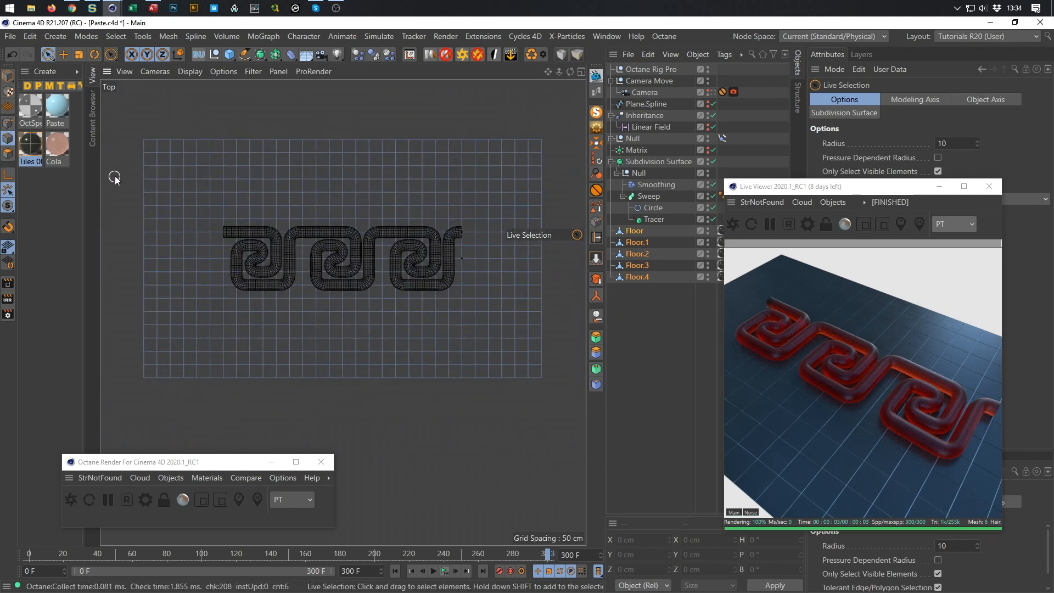
key(u)
key(m)
mouse_move(143, 219)
mouse_down()
mouse_move(246, 217)
mouse_move(225, 215)
mouse_up()
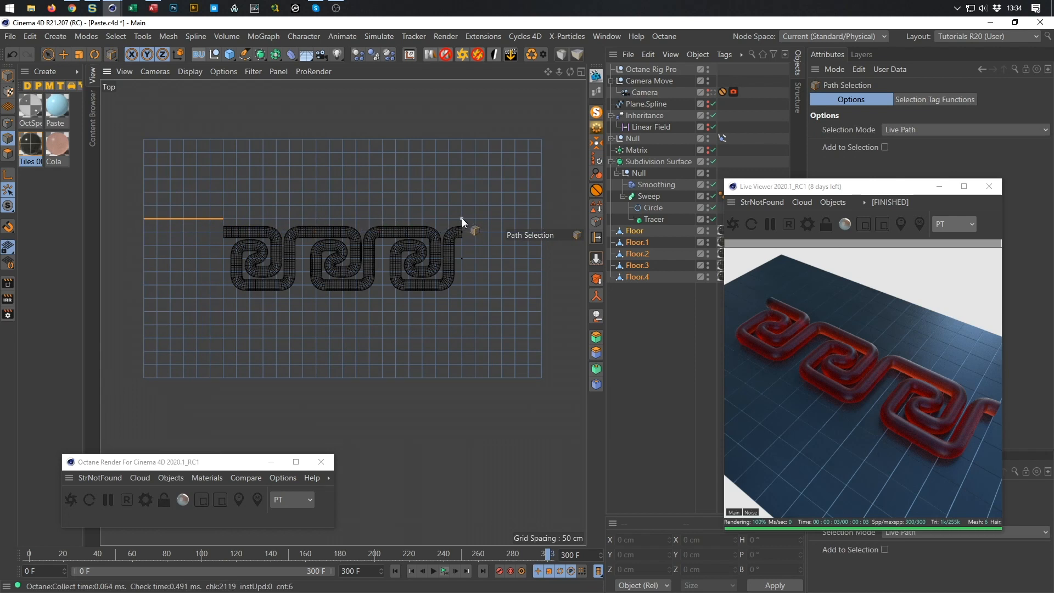
drag(542, 219, 461, 220)
drag(385, 218, 382, 216)
click(302, 219)
click(242, 220)
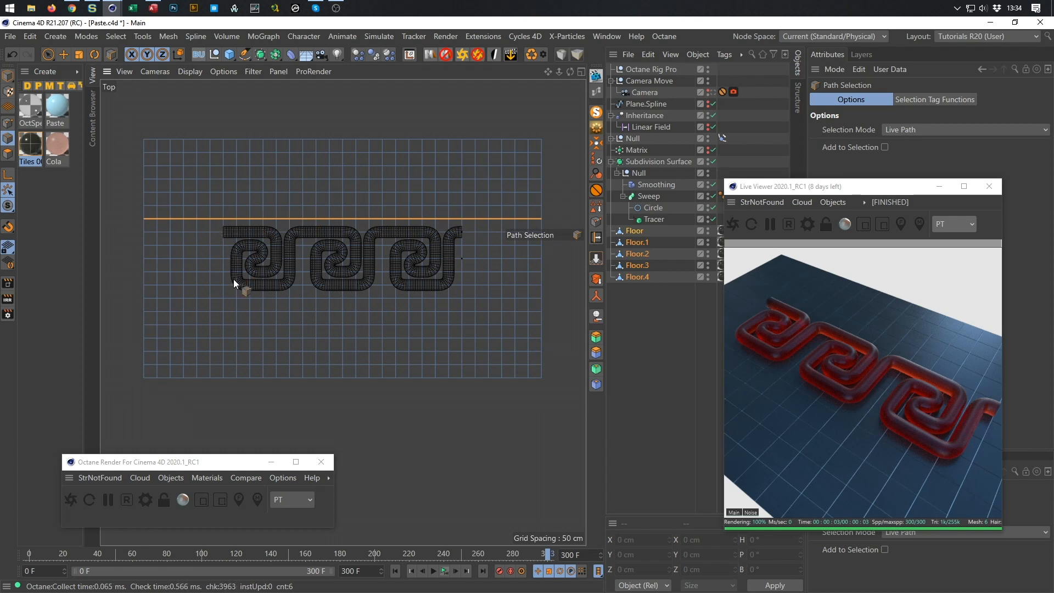
key(e)
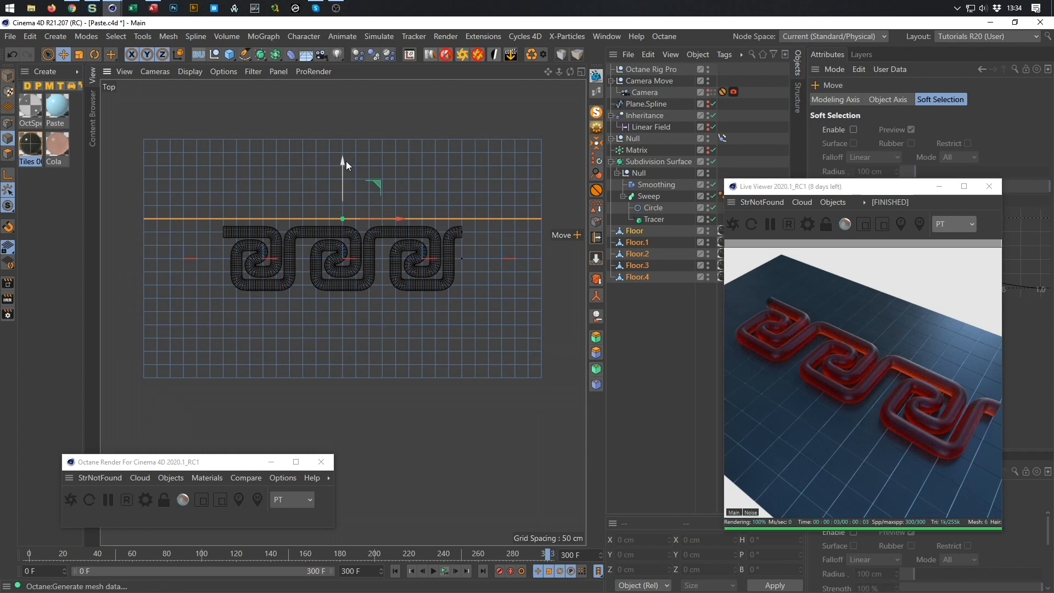
drag(344, 163, 344, 166)
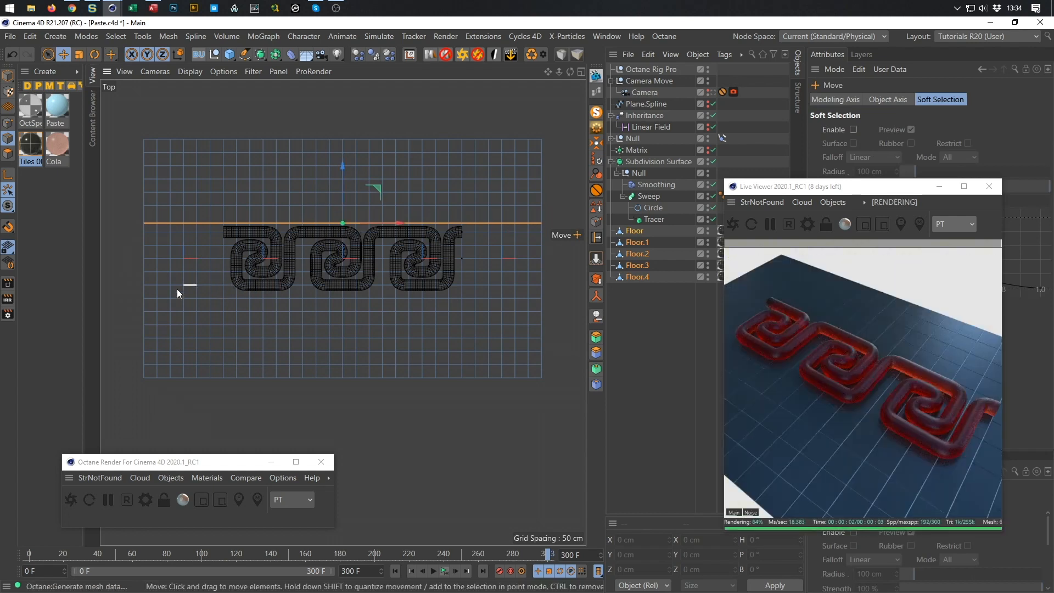
key(9)
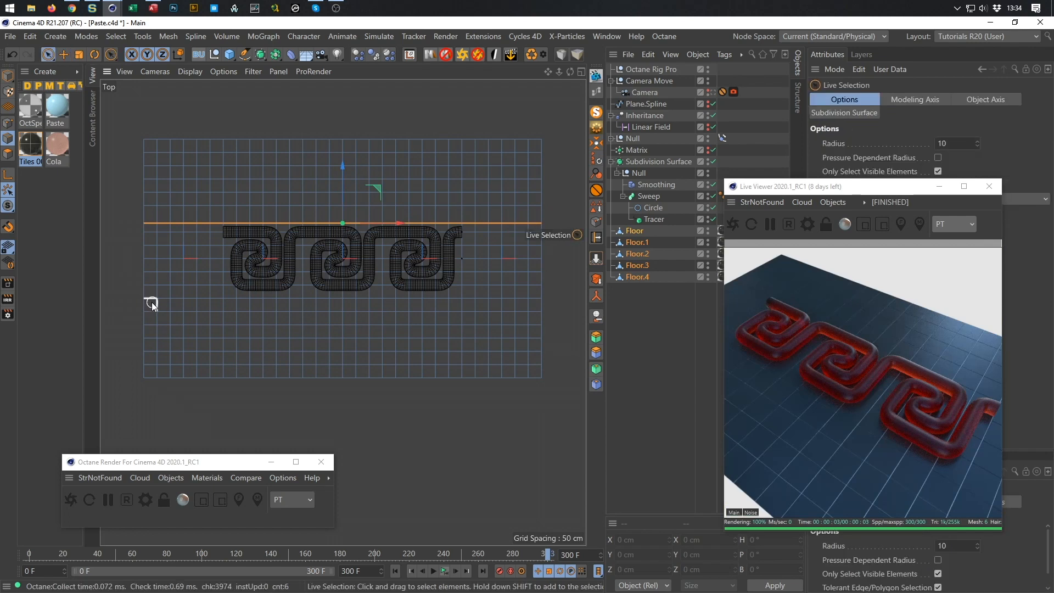
right_click(155, 296)
click(156, 318)
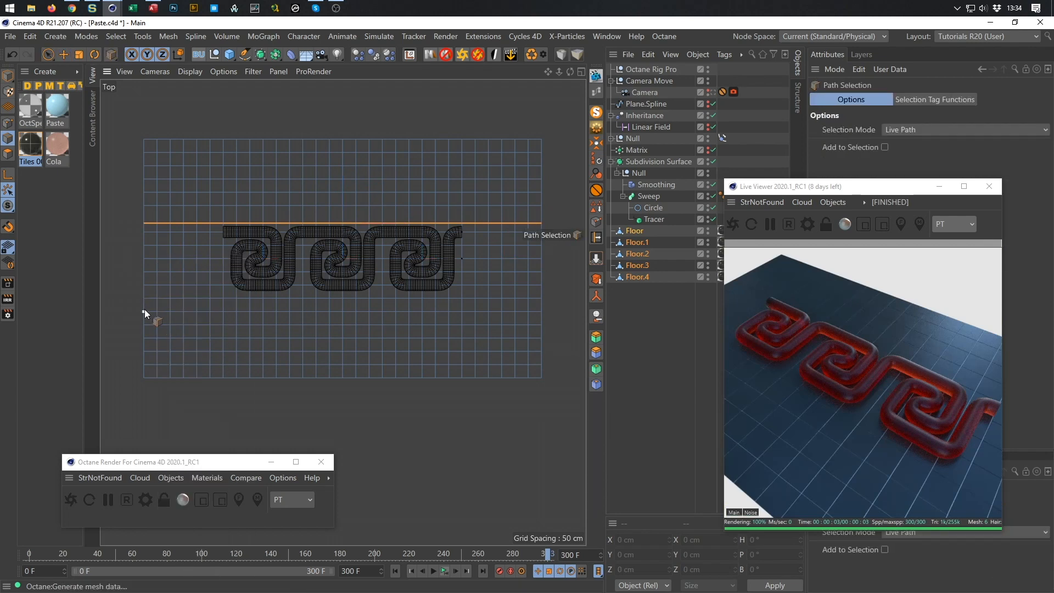
drag(149, 295, 236, 298)
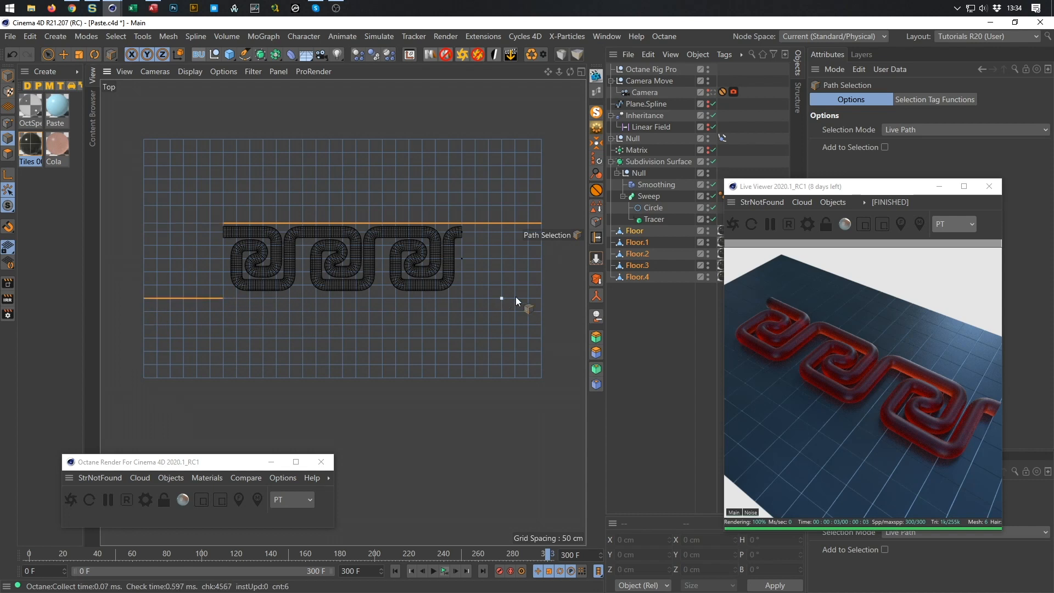
shift+drag(541, 298, 212, 300)
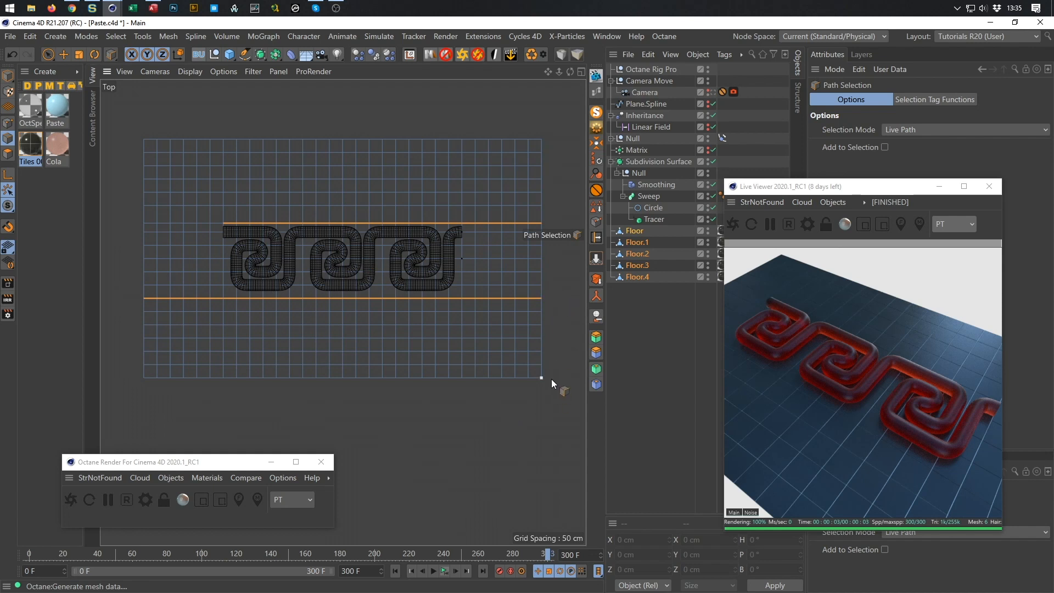
key(ctrl+z)
key(ctrl+z)
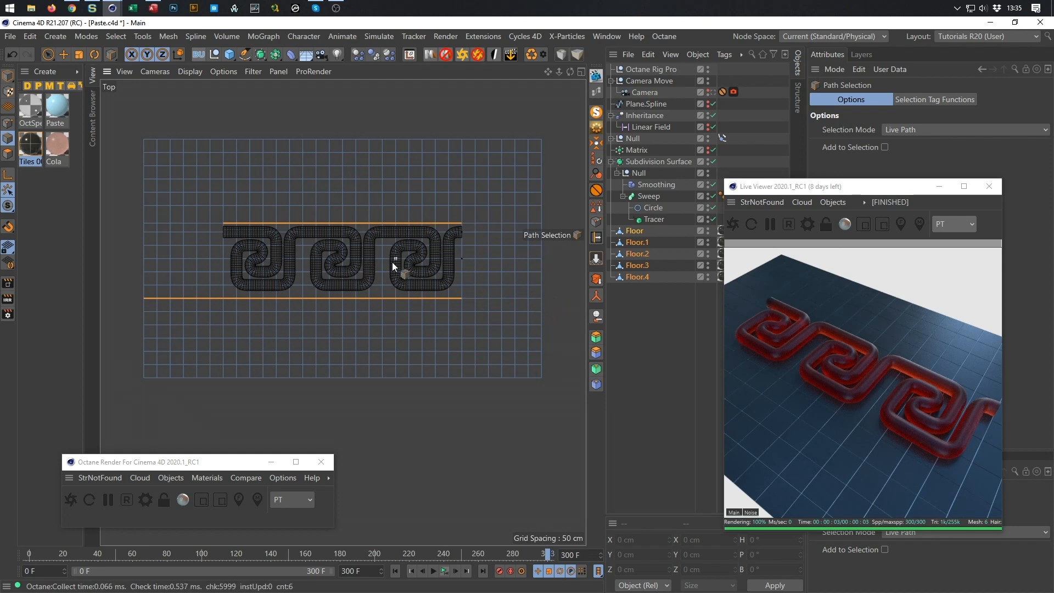
key(Delete)
key(9)
click(166, 296)
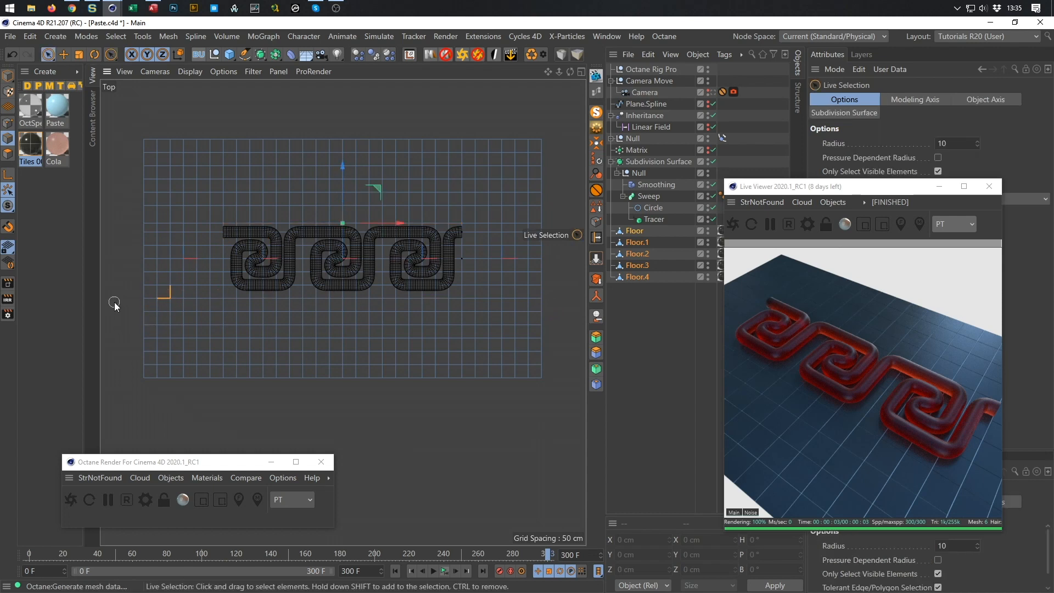
Path-select the full horizontal row of floor edges just below the tube pattern and move it slightly closer to the pattern
right_click(187, 282)
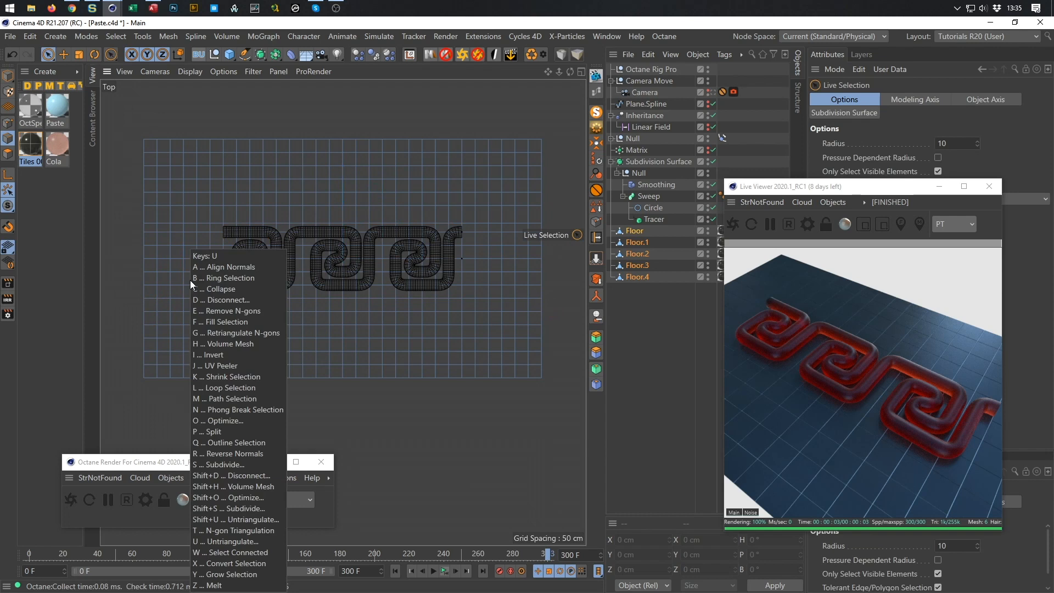
click(210, 301)
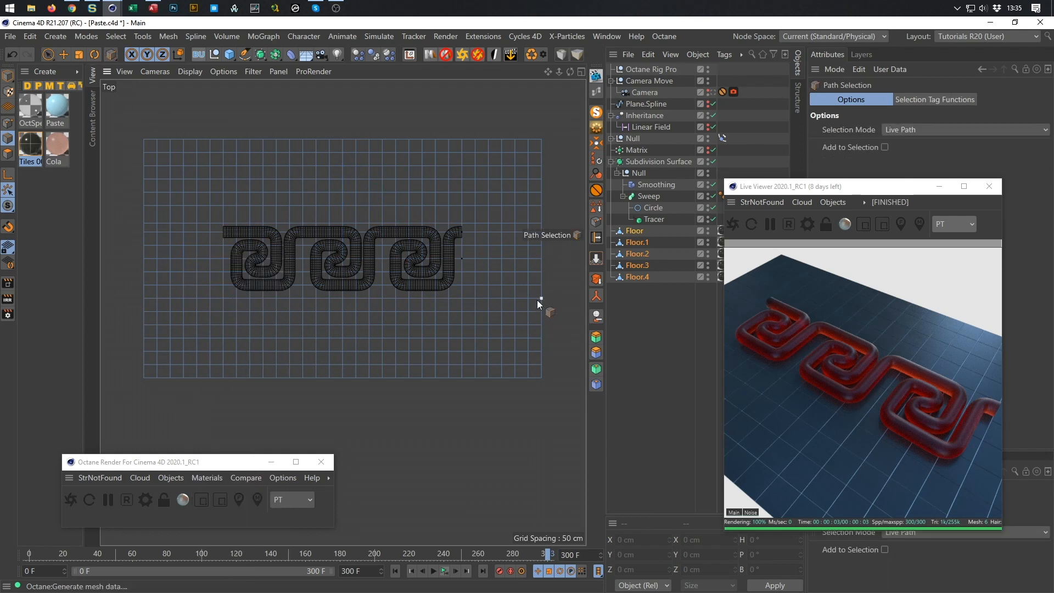
drag(537, 299, 447, 302)
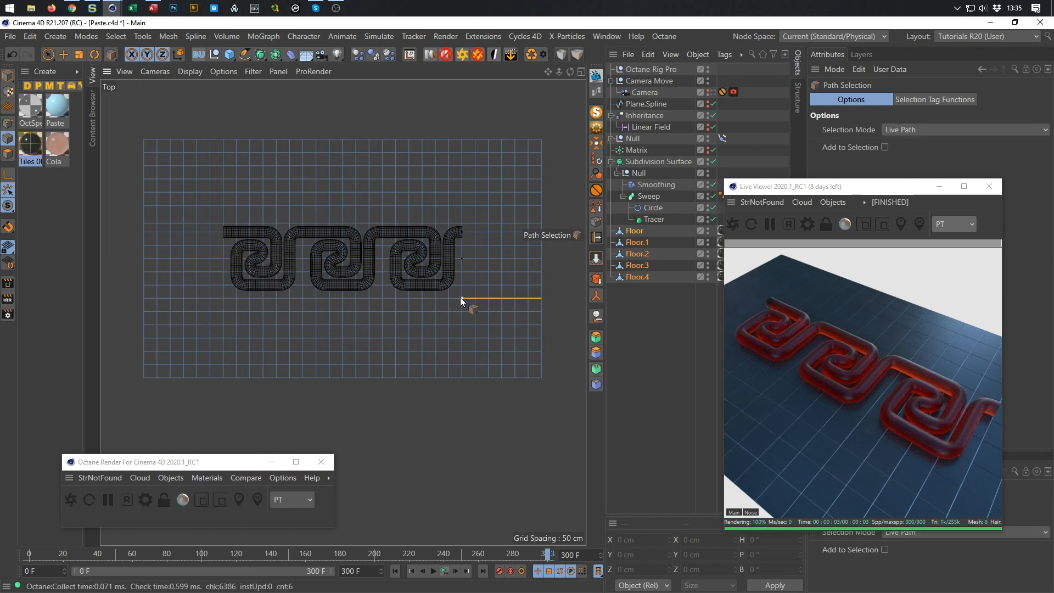
mouse_move(367, 300)
mouse_down()
mouse_move(380, 300)
mouse_move(132, 304)
mouse_up()
key(e)
drag(344, 240, 347, 235)
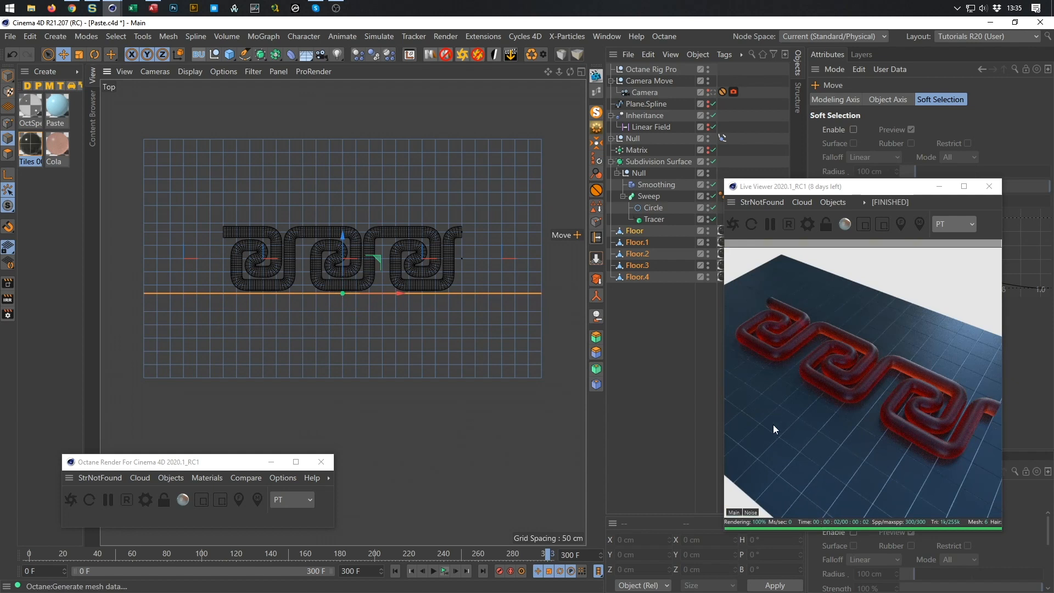
mouse_move(343, 236)
mouse_down()
mouse_move(343, 252)
mouse_move(346, 234)
mouse_up()
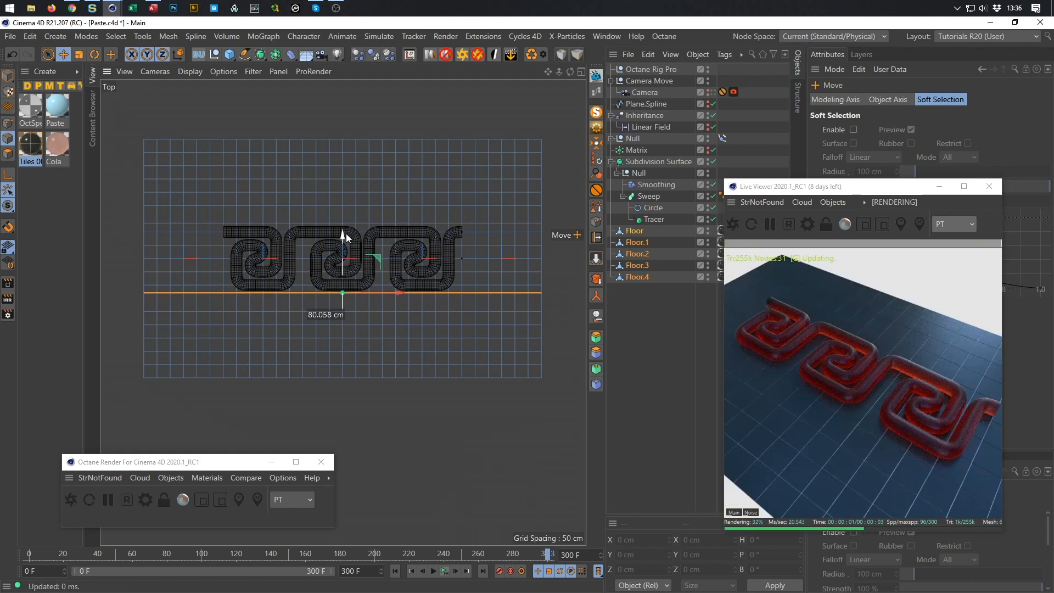
drag(345, 233, 345, 236)
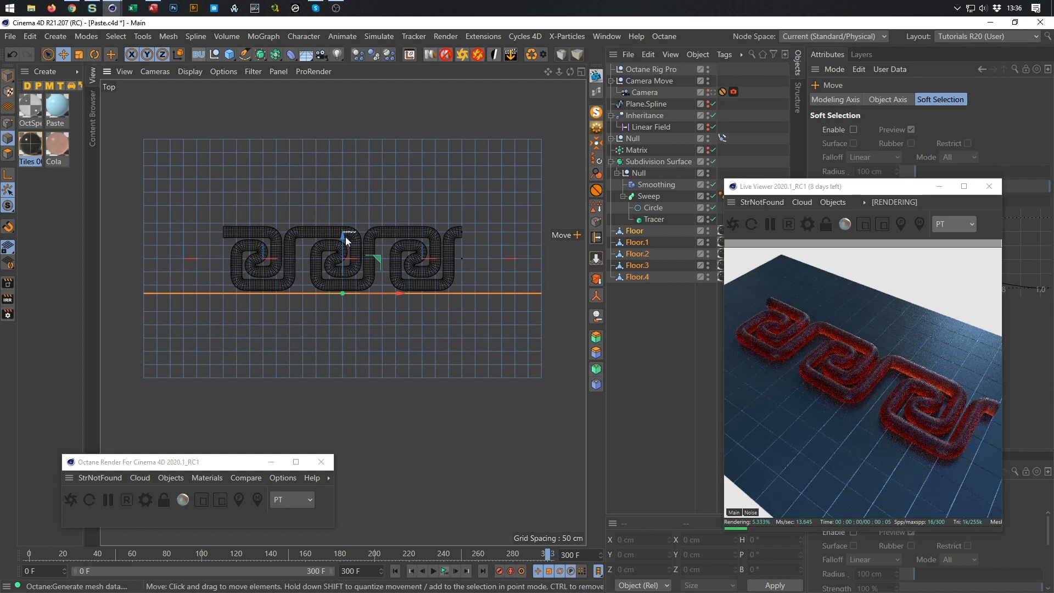
Select all floor polygons above the tube pattern in polygon mode and extrude them upward about 51 cm
click(11, 153)
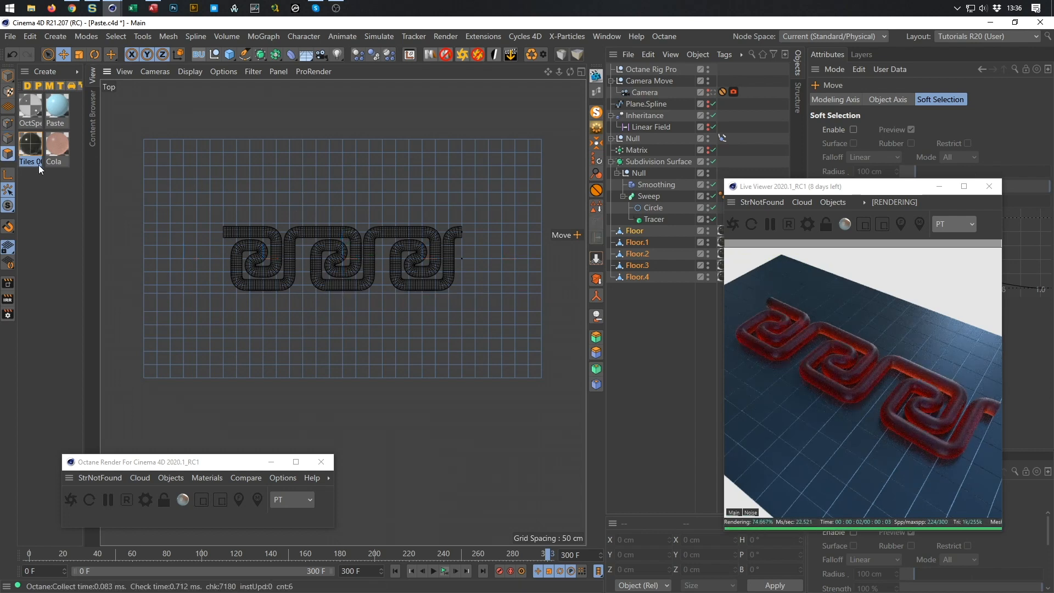
key(space)
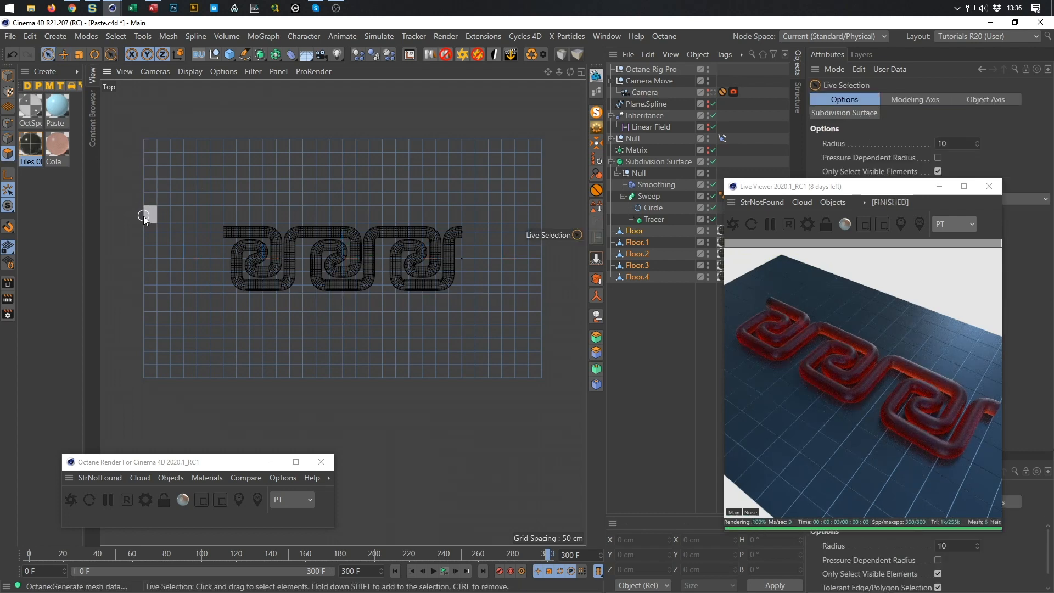
drag(144, 213, 270, 202)
mouse_move(352, 202)
mouse_down()
mouse_move(558, 196)
mouse_move(421, 179)
mouse_move(247, 177)
mouse_move(456, 146)
mouse_move(362, 173)
mouse_up()
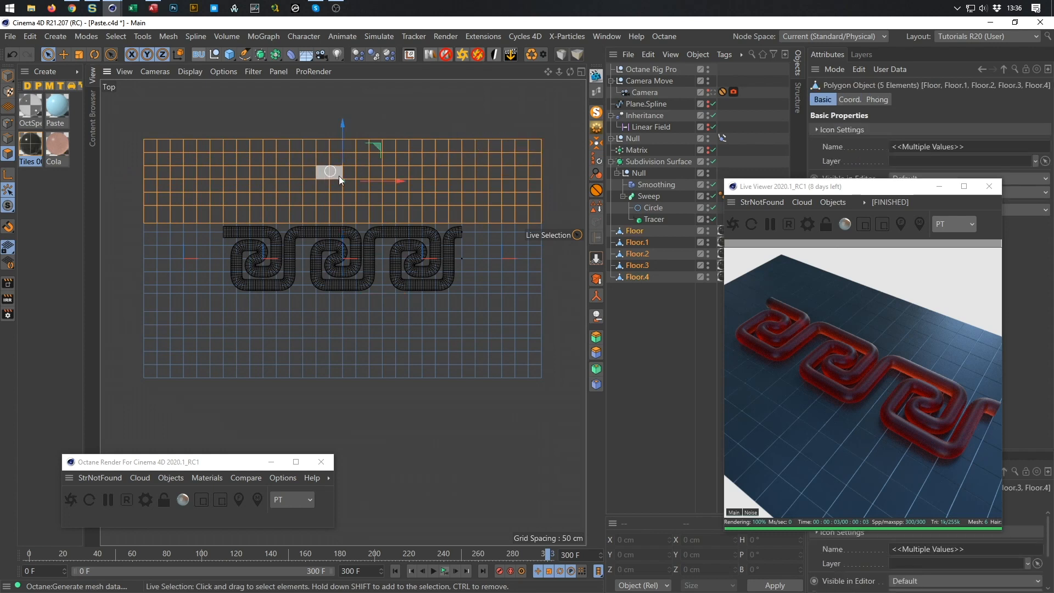
middle_click(393, 240)
middle_click(282, 236)
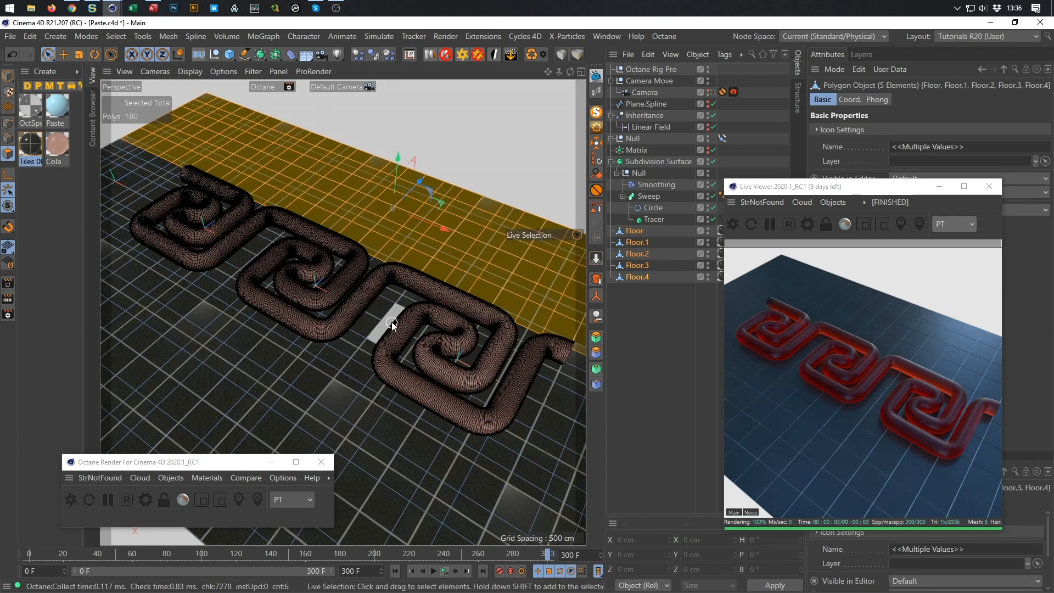
key(d)
drag(341, 338, 369, 338)
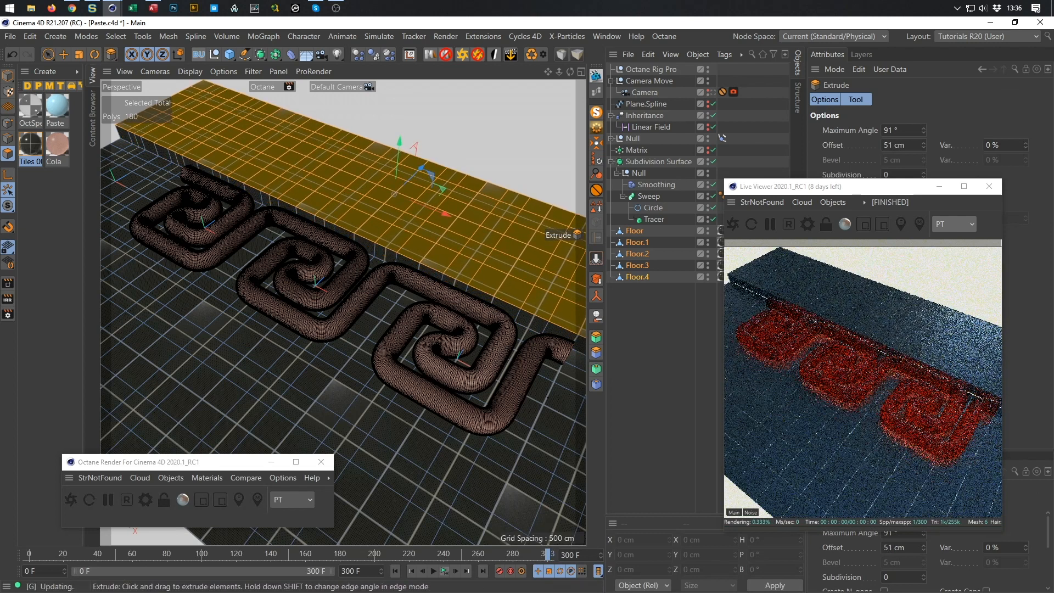
Set the extrusion offset of the raised floor section to 60 cm
drag(846, 188, 617, 227)
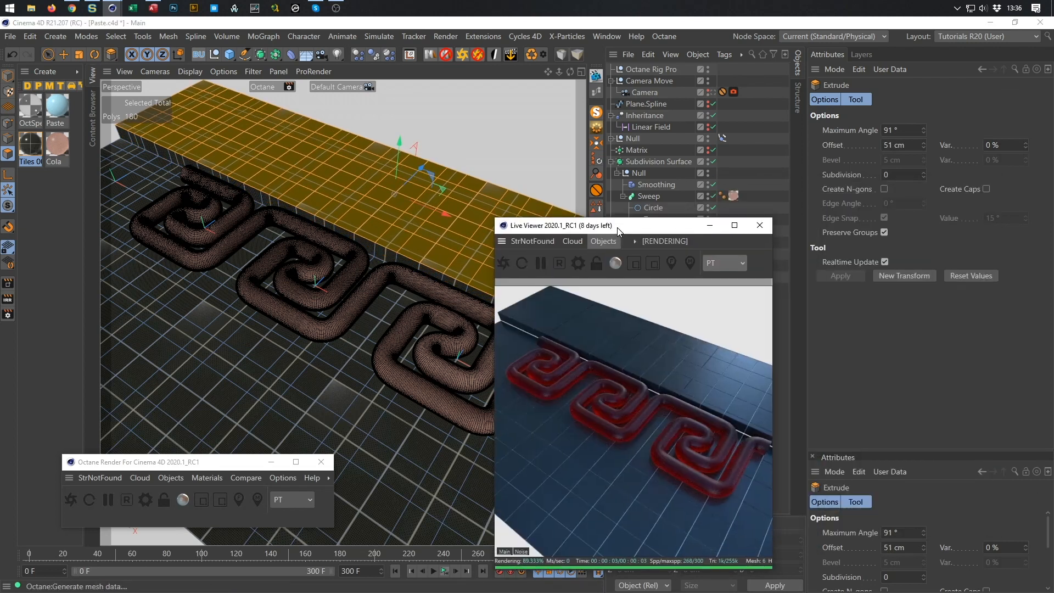
double_click(900, 144)
text(06)
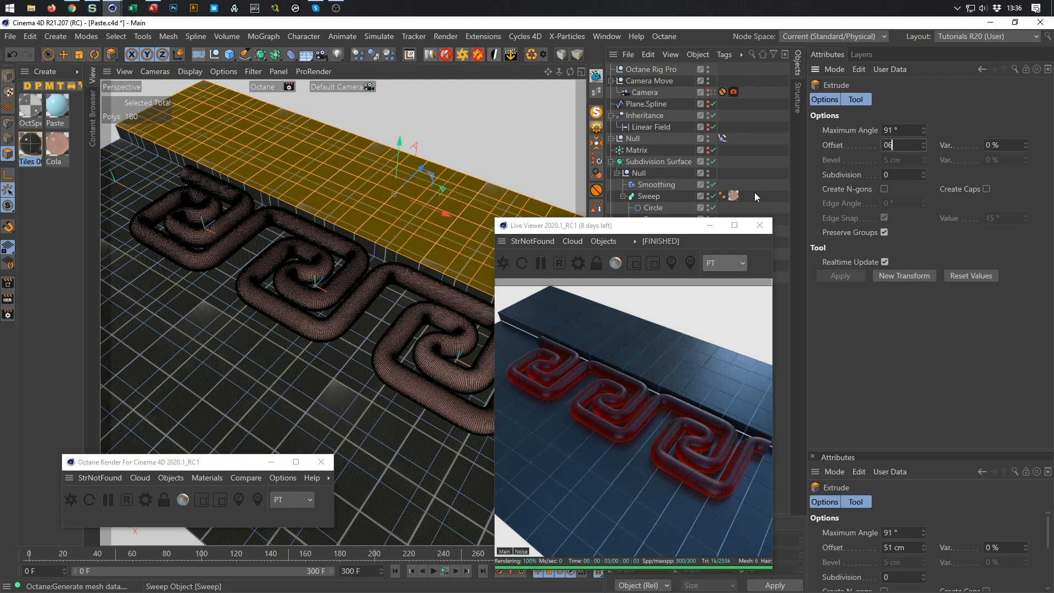
key(BackSpace)
text(60)
key(Return)
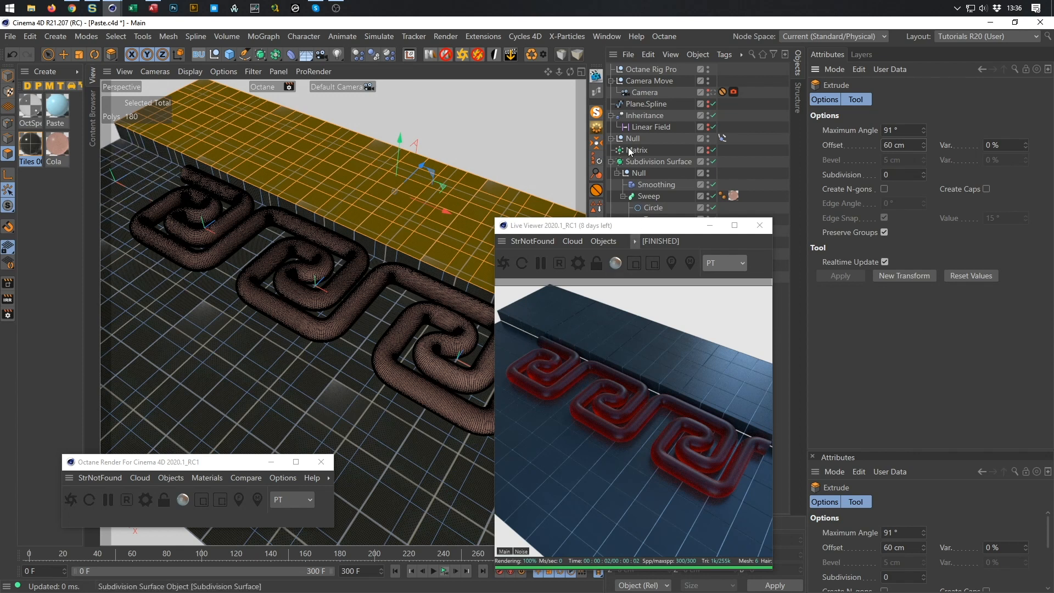
Darken the Octane Rig Pro background color to black with a V value of 0 %
click(651, 73)
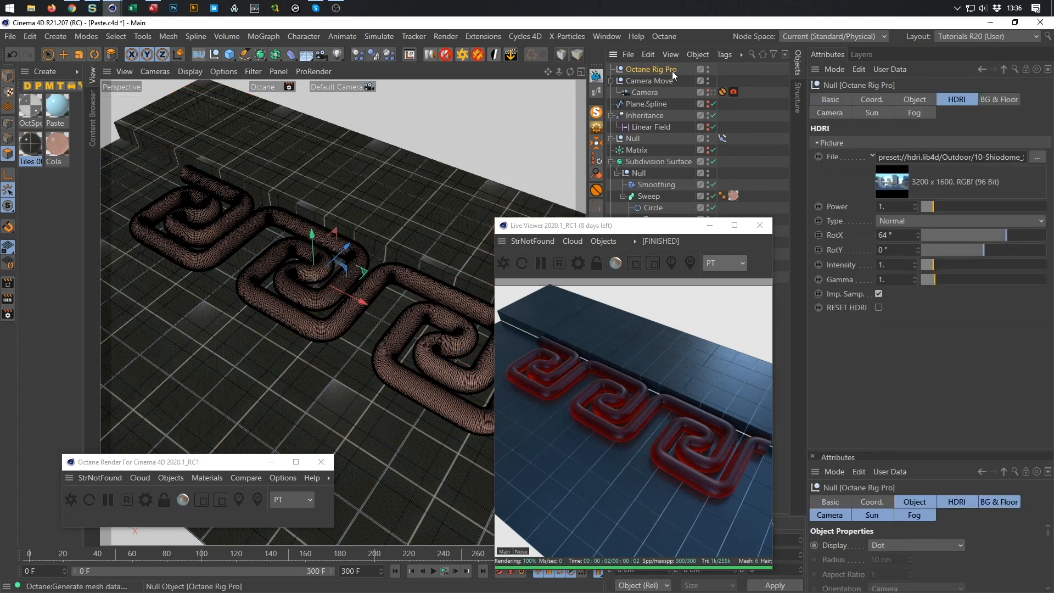
click(997, 102)
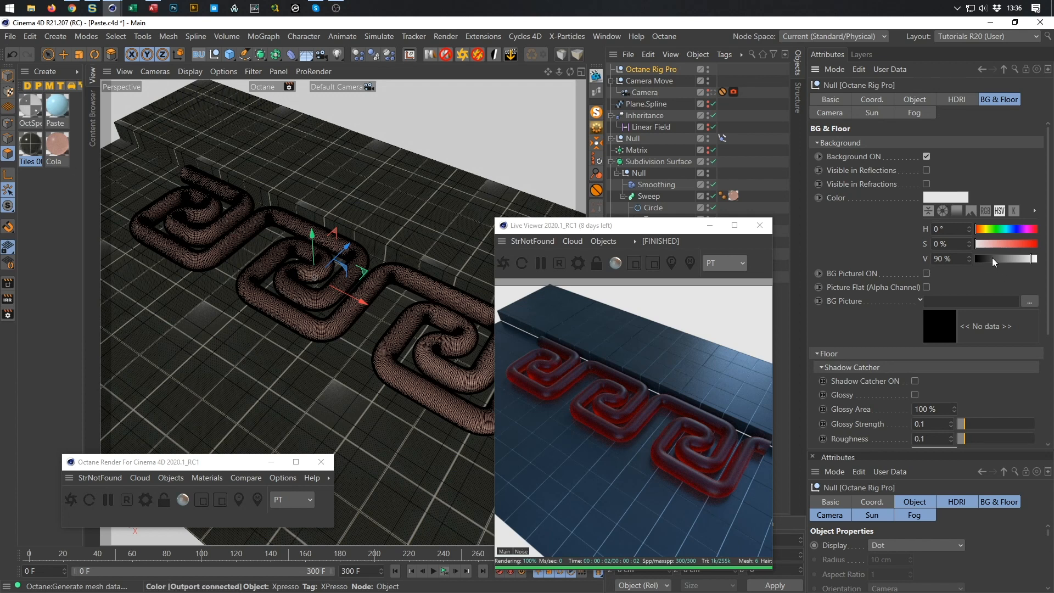
drag(984, 255, 939, 265)
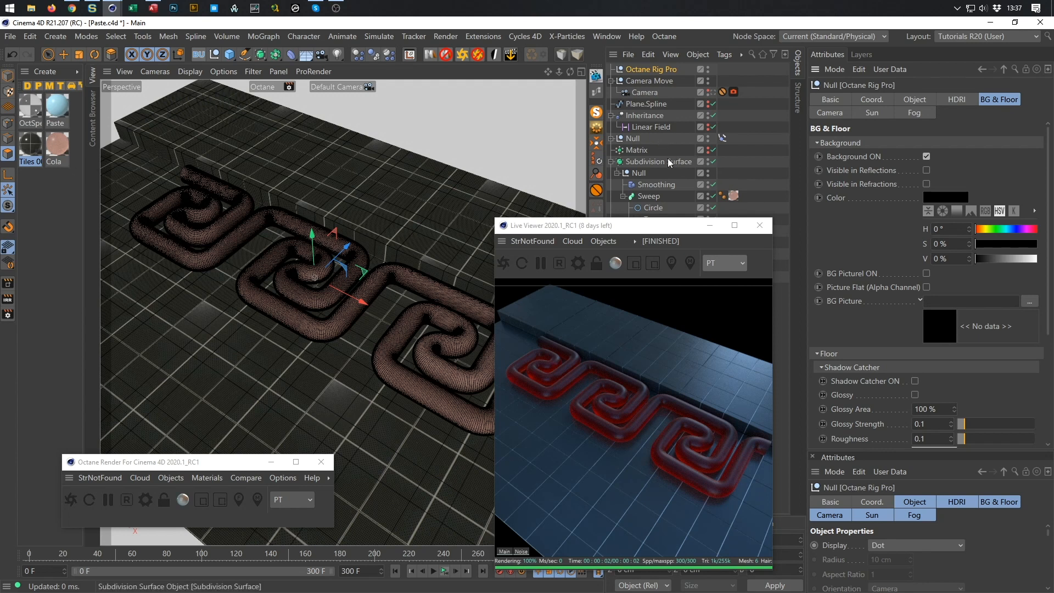
Select all five Floor objects again and bring up the Extrude options to check the offset
key(ctrl+d)
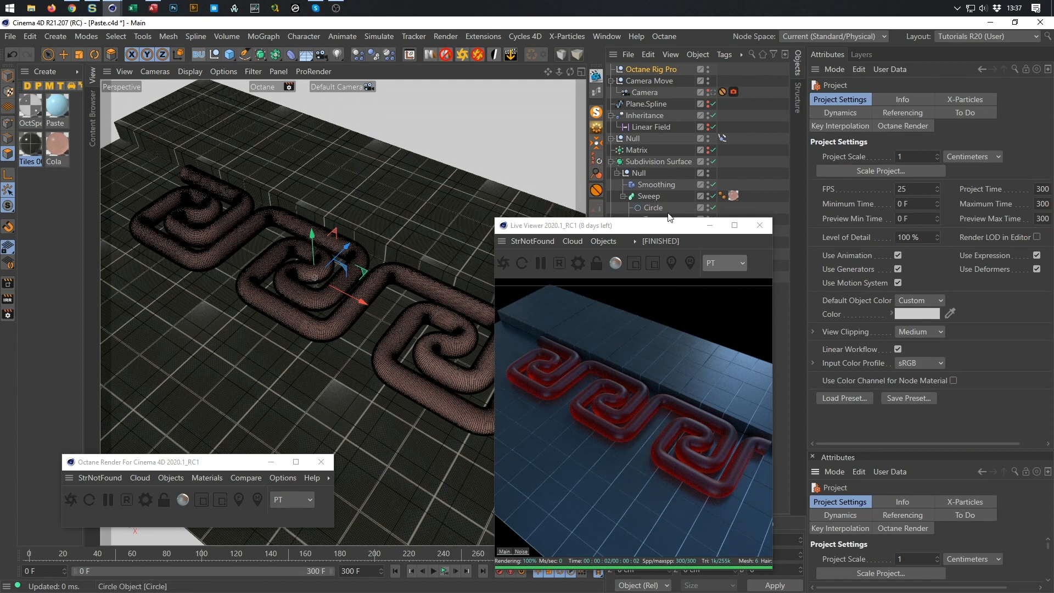
drag(680, 229, 898, 219)
click(646, 233)
shift+click(649, 279)
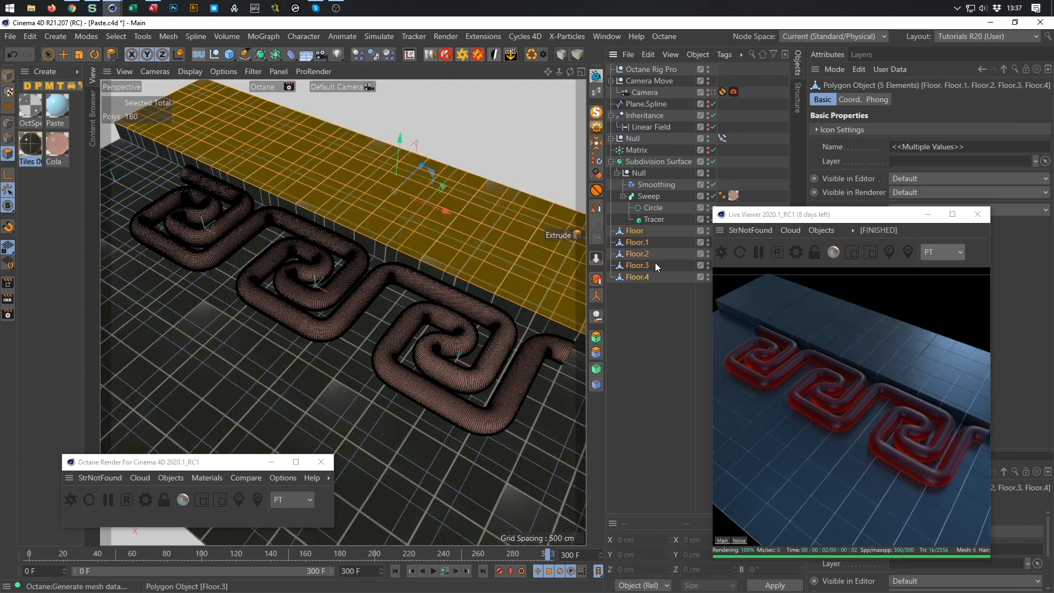
key(ctrl+d)
drag(896, 219, 469, 235)
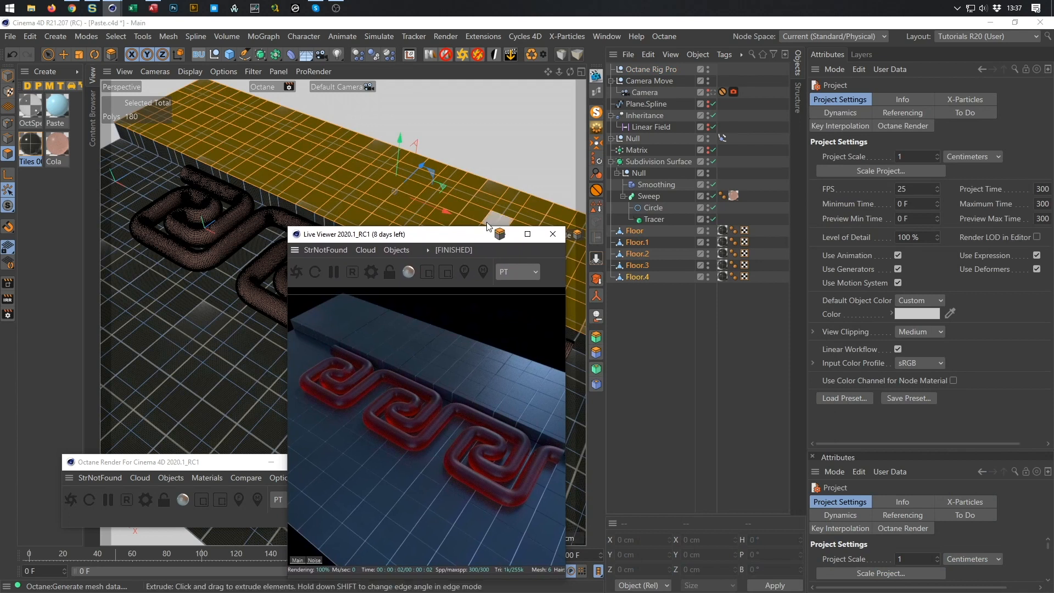
key(d)
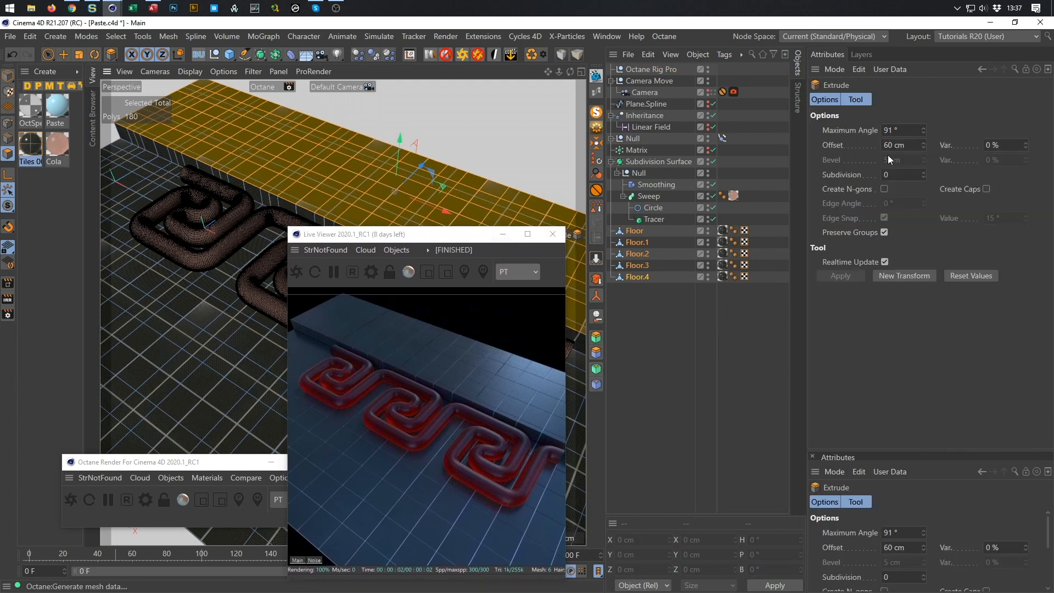
drag(443, 236, 792, 207)
Live-select all floor polygons below the tube pattern in the top view and extrude them 60 cm
middle_click(436, 246)
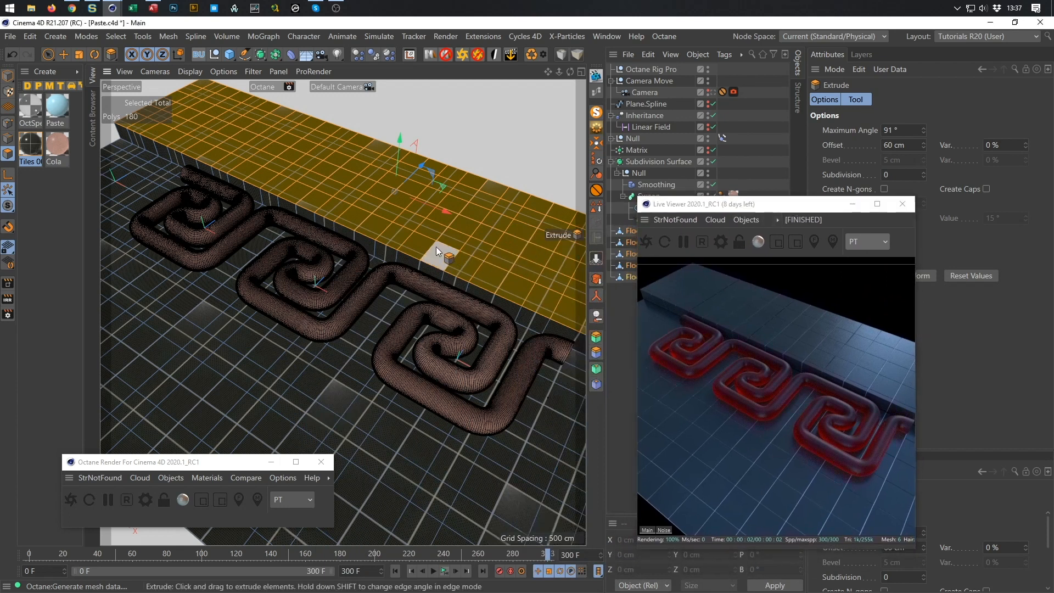
middle_click(437, 245)
key(9)
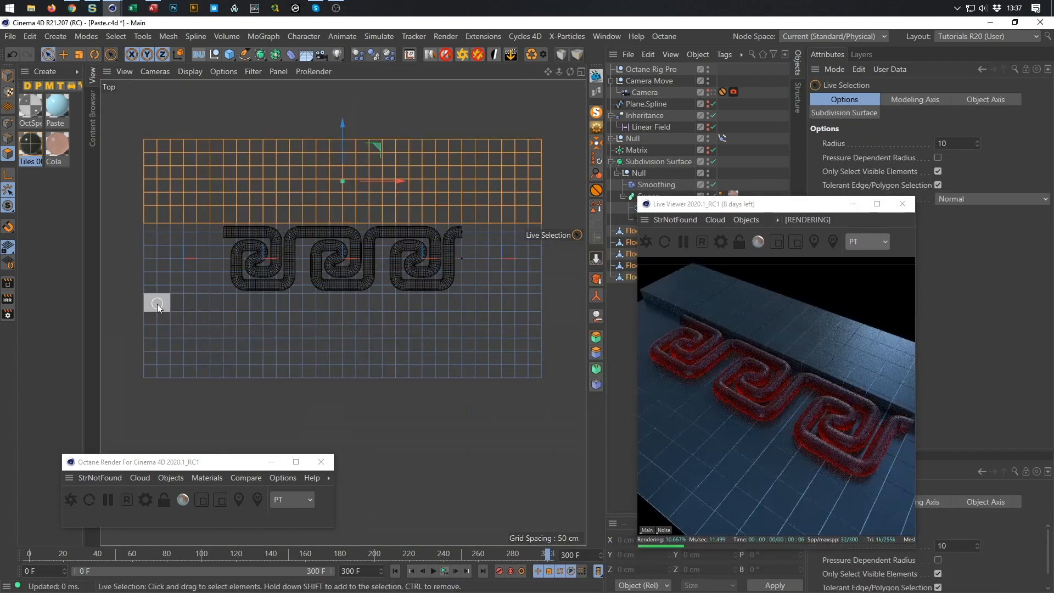
mouse_move(155, 304)
mouse_down()
mouse_move(495, 301)
mouse_move(493, 323)
mouse_move(117, 330)
mouse_move(455, 341)
mouse_move(549, 324)
mouse_move(470, 348)
mouse_move(161, 361)
mouse_up()
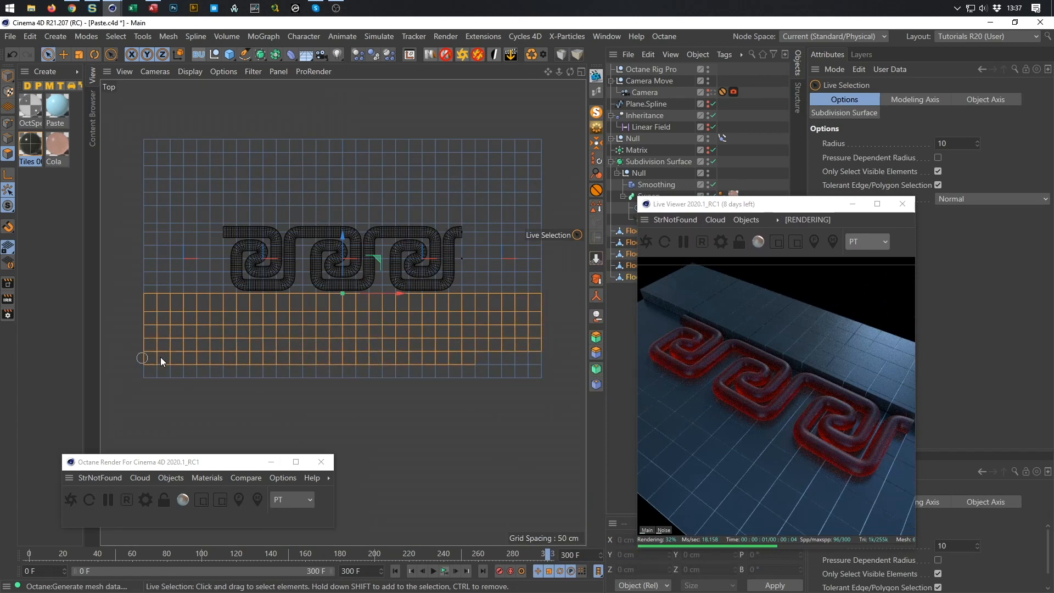
drag(552, 373, 118, 388)
middle_click(364, 416)
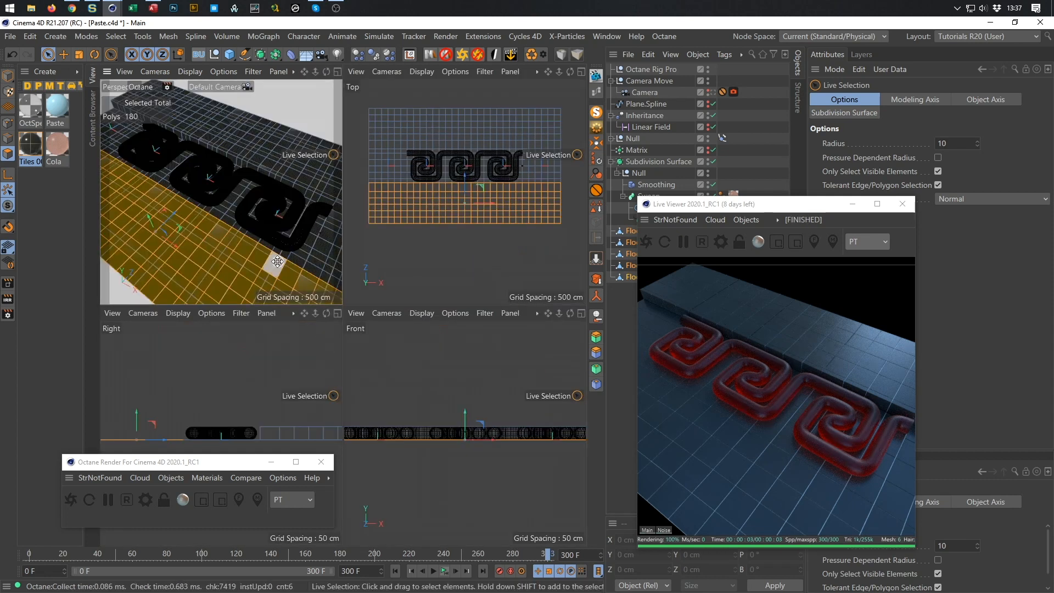
middle_click(289, 284)
key(d)
drag(352, 281, 396, 280)
double_click(897, 145)
text(60)
key(Return)
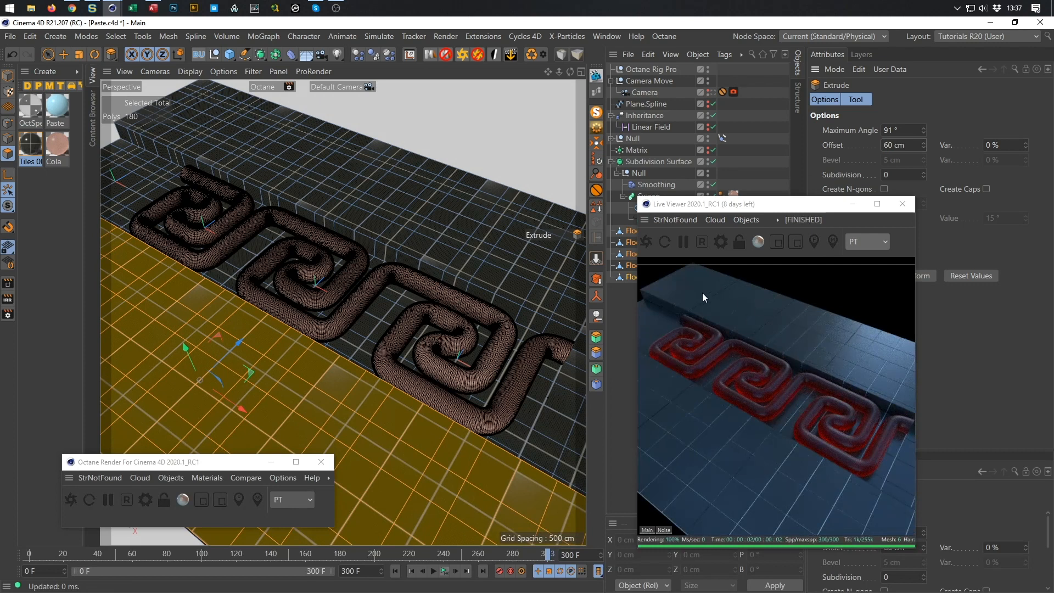
Live-select the row of inner wall polygons between the first two segments on the underside of the newly extruded floor section and delete both layers
middle_click(257, 183)
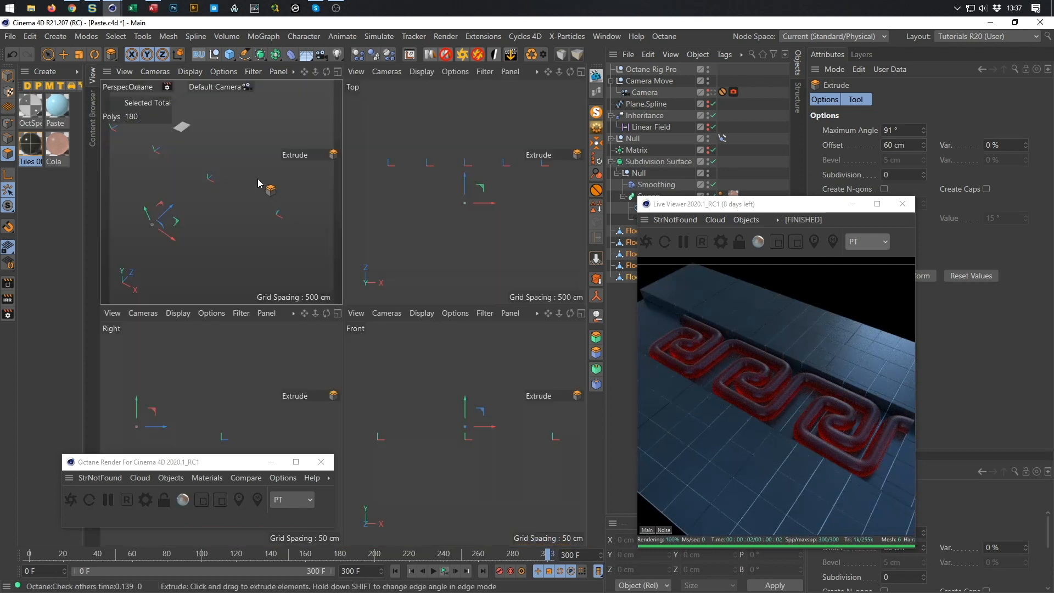
middle_click(285, 207)
scroll(292, 212, down, 8)
mouse_move(328, 270)
alt+mouse_down()
mouse_move(367, 346)
mouse_move(374, 403)
alt+mouse_up()
alt+right_drag(392, 240, 510, 212)
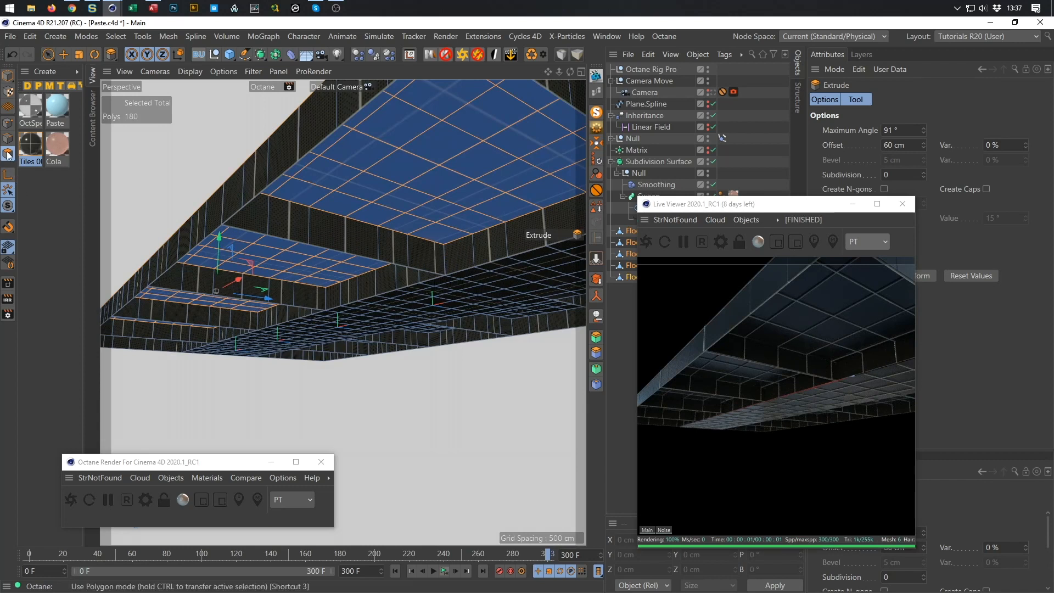
key(space)
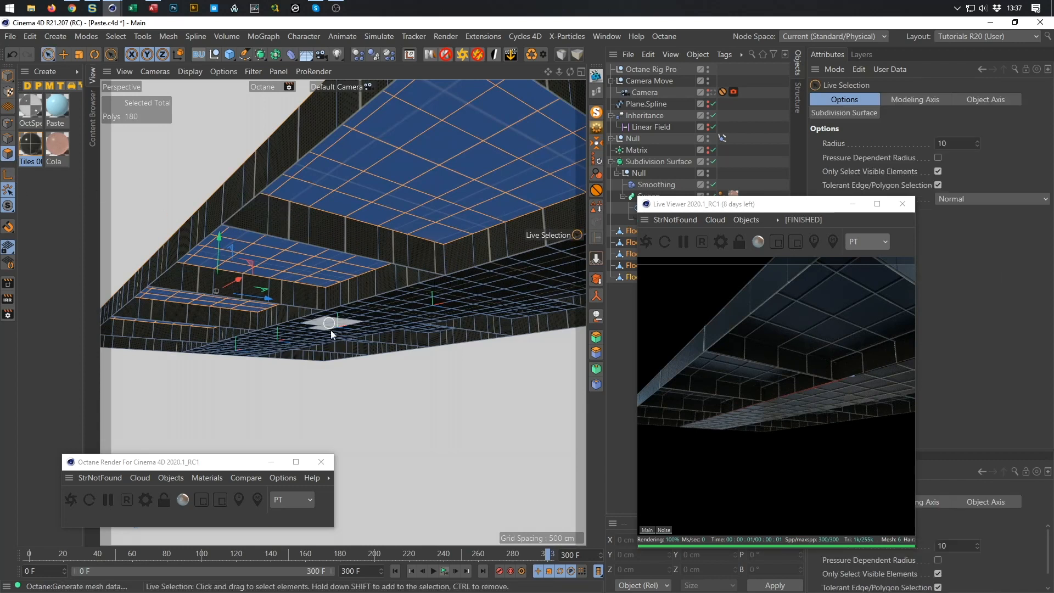
click(443, 433)
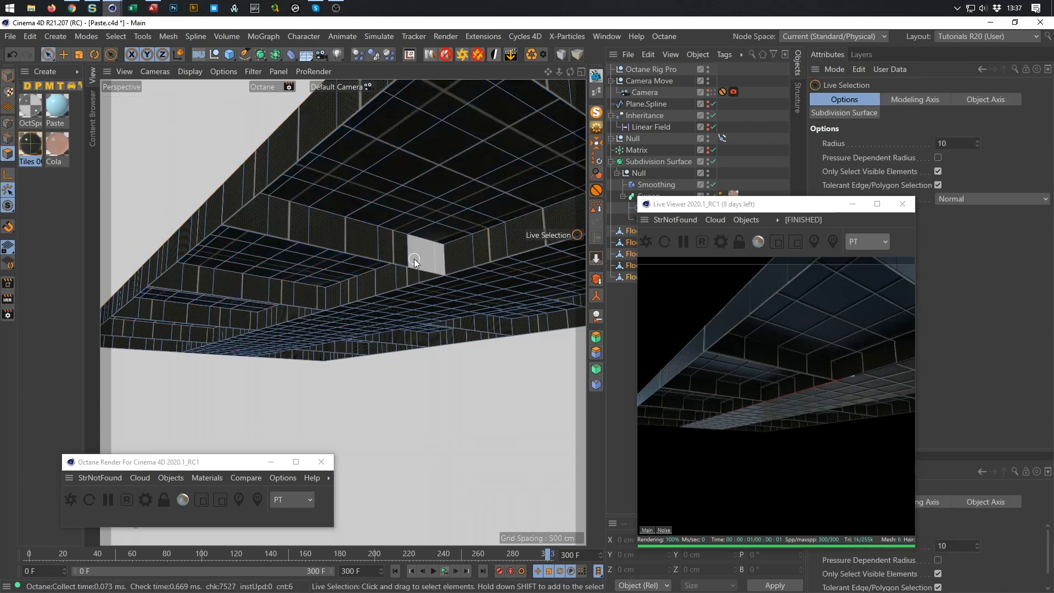
drag(252, 213, 339, 235)
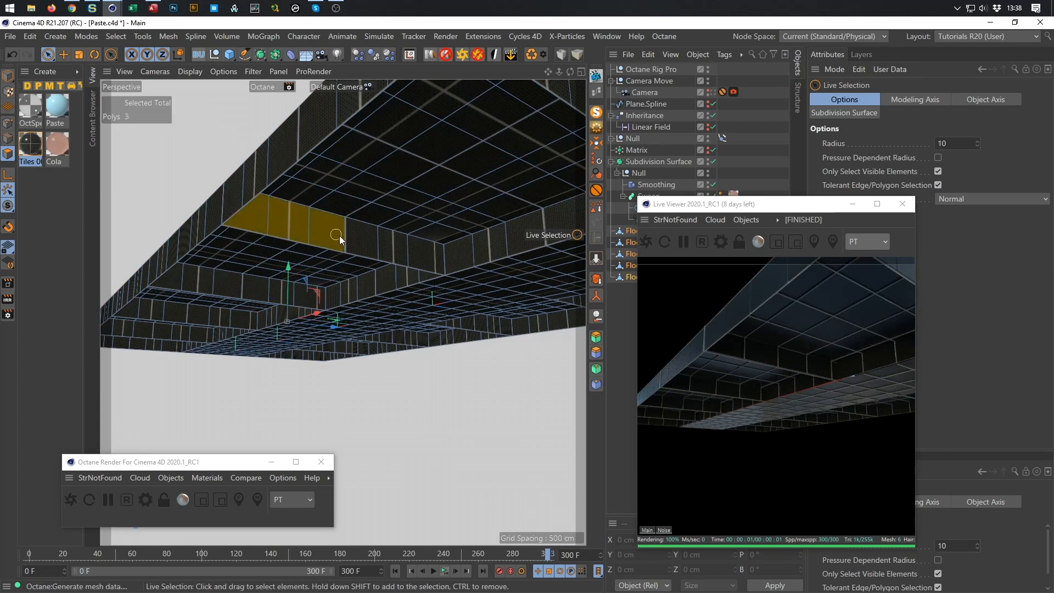
mouse_move(427, 252)
mouse_down()
mouse_move(372, 250)
mouse_move(267, 220)
mouse_up()
key(Delete)
key(Delete)
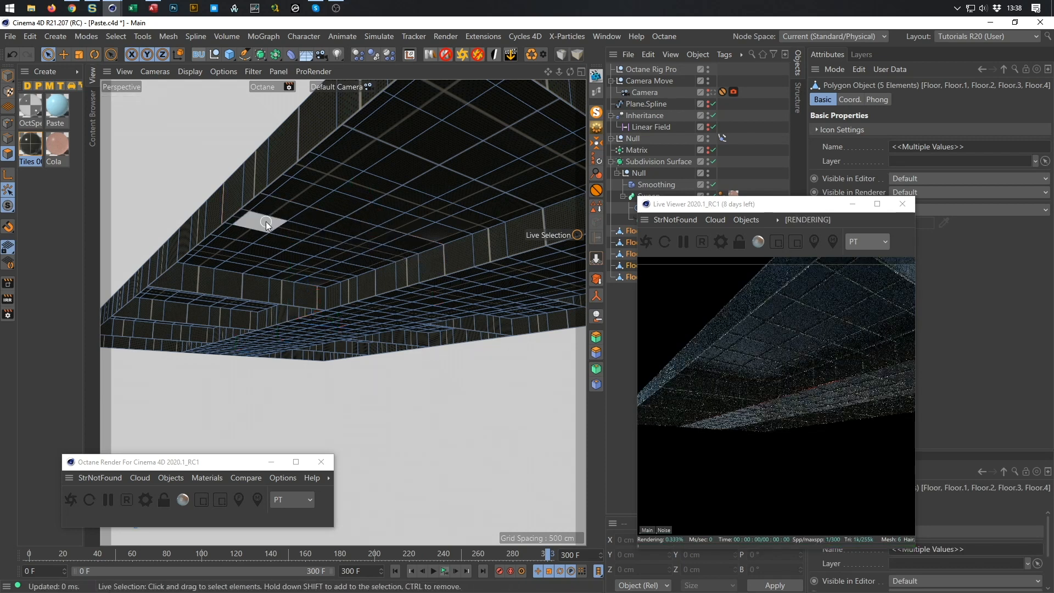
Delete the next two double-layered dividing walls between the floor segments on the underside of the same extruded section
mouse_move(180, 265)
alt+mouse_down()
mouse_move(226, 273)
mouse_move(169, 278)
mouse_move(318, 287)
alt+mouse_up()
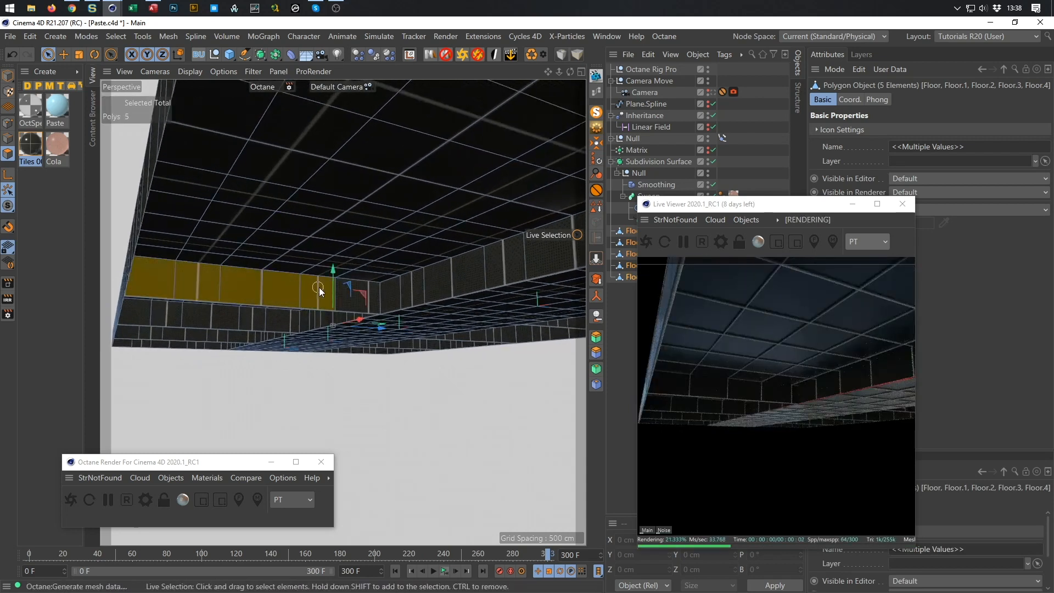
key(Delete)
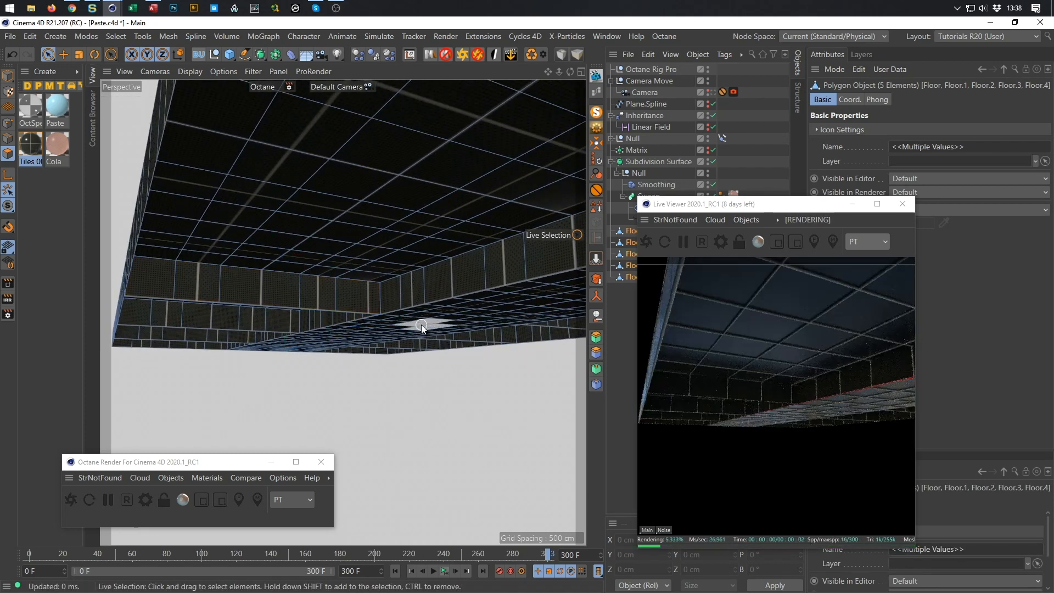
drag(384, 277, 165, 278)
key(Delete)
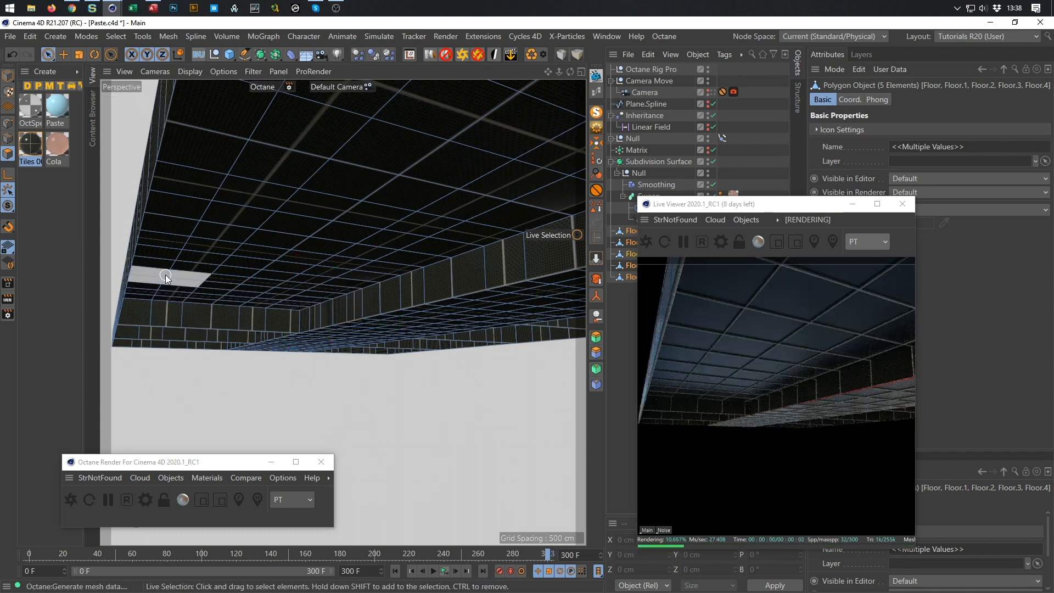
alt+right_drag(206, 323, 329, 312)
mouse_move(338, 312)
alt+mouse_down()
mouse_move(437, 286)
mouse_move(190, 249)
mouse_move(348, 283)
mouse_move(455, 287)
alt+mouse_up()
key(Delete)
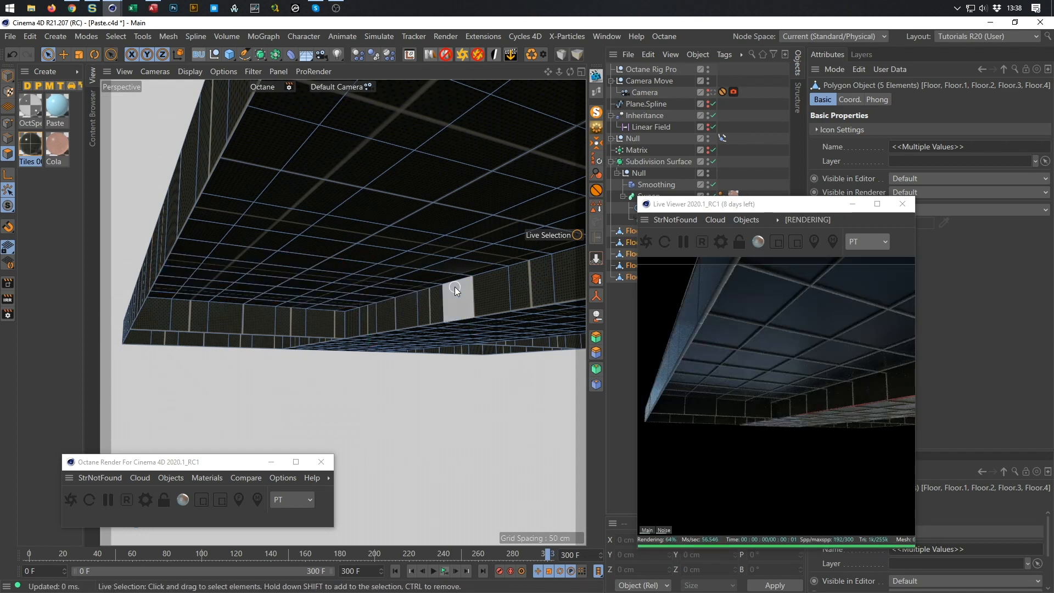
Turn off material display in the viewport and delete the last dividing wall on this side of the floor's underside
key(n)
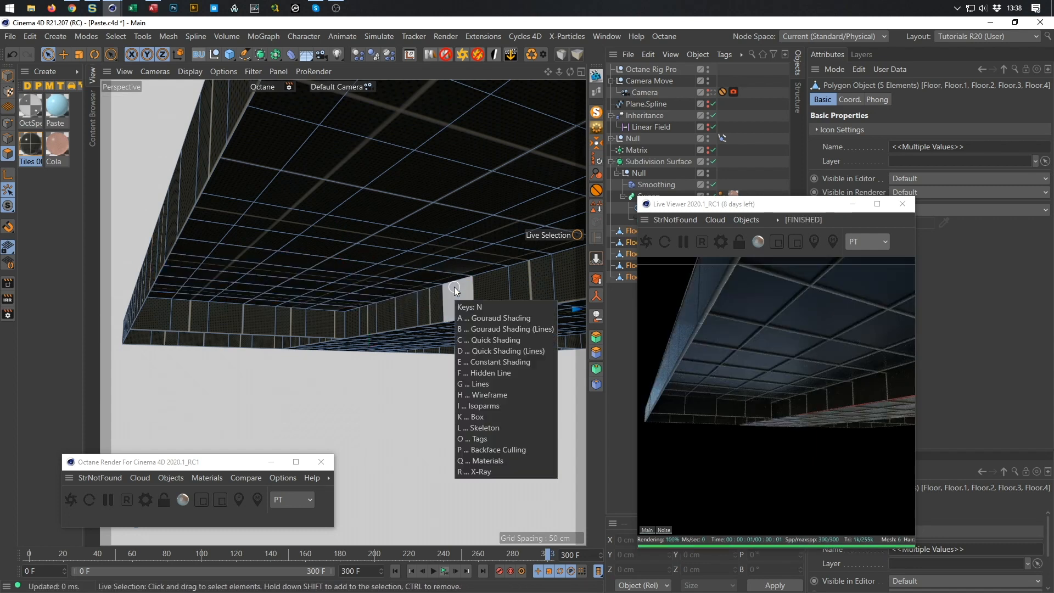
key(q)
mouse_move(179, 323)
mouse_down()
mouse_move(163, 314)
mouse_move(329, 324)
mouse_move(289, 323)
mouse_up()
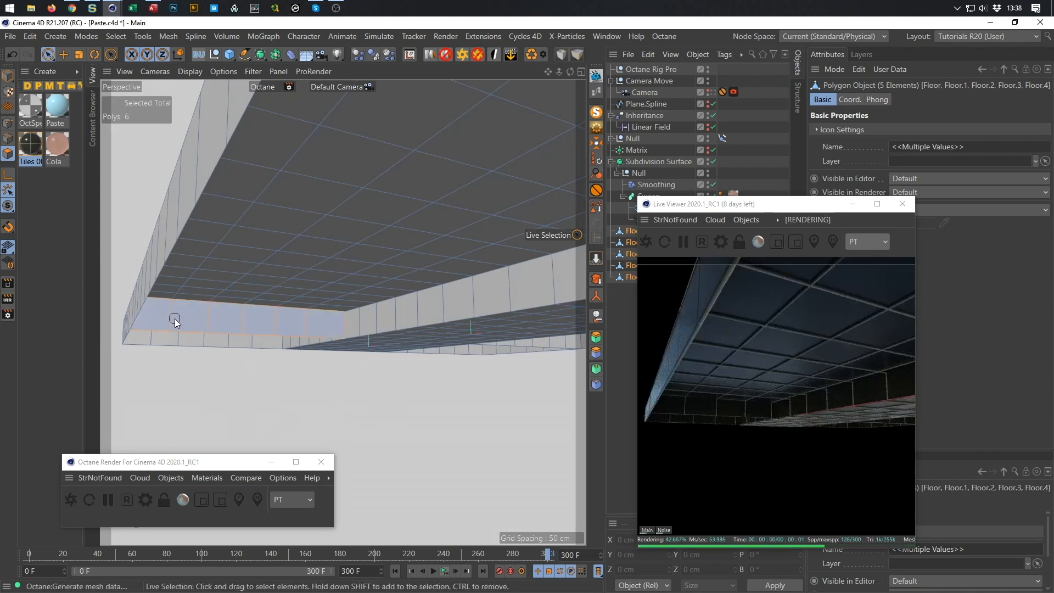
key(Delete)
Select the six polygons of the nearest dividing wall under the opposite extruded floor section and delete them
mouse_move(226, 315)
alt+mouse_down()
mouse_move(215, 317)
mouse_move(235, 299)
mouse_move(231, 272)
mouse_move(298, 288)
mouse_move(163, 276)
alt+mouse_up()
alt+drag(388, 327, 399, 409)
alt+middle_drag(324, 403, 369, 329)
alt+right_drag(368, 328, 430, 311)
alt+drag(429, 310, 412, 308)
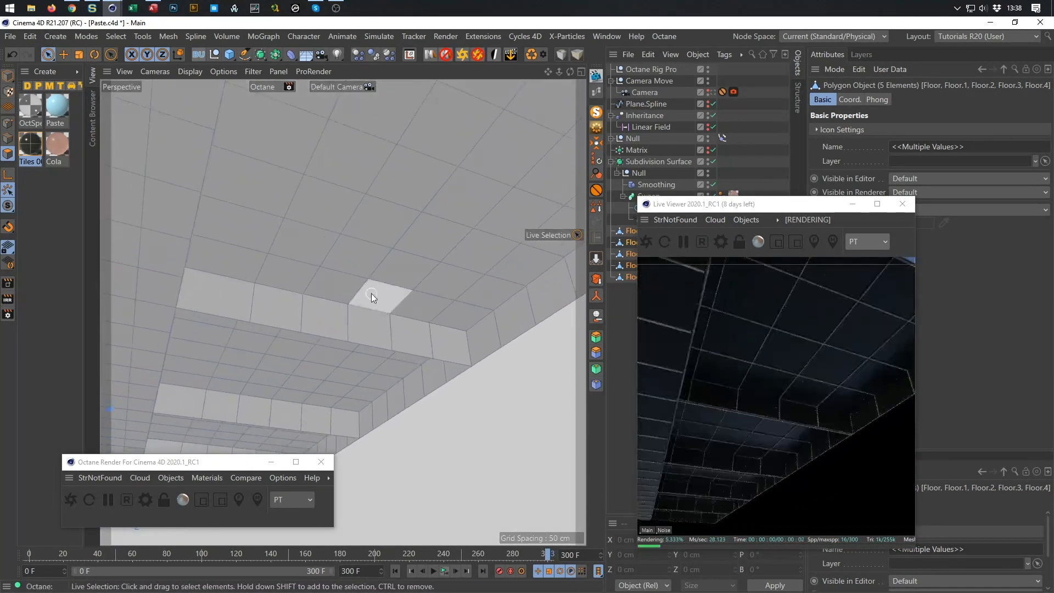
drag(226, 308, 367, 323)
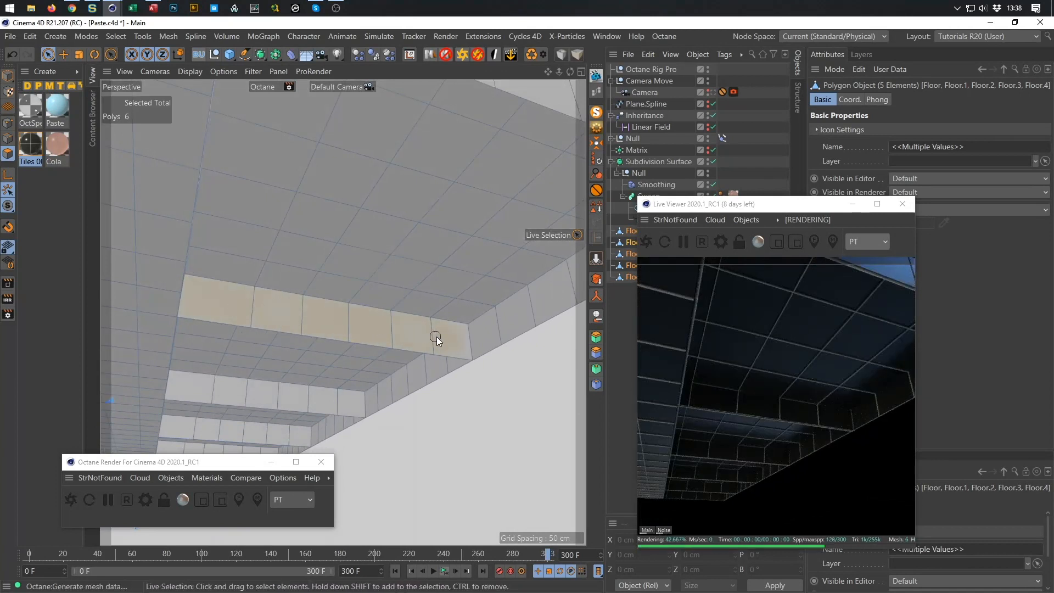
mouse_move(436, 337)
mouse_down()
mouse_move(314, 300)
mouse_move(239, 302)
mouse_up()
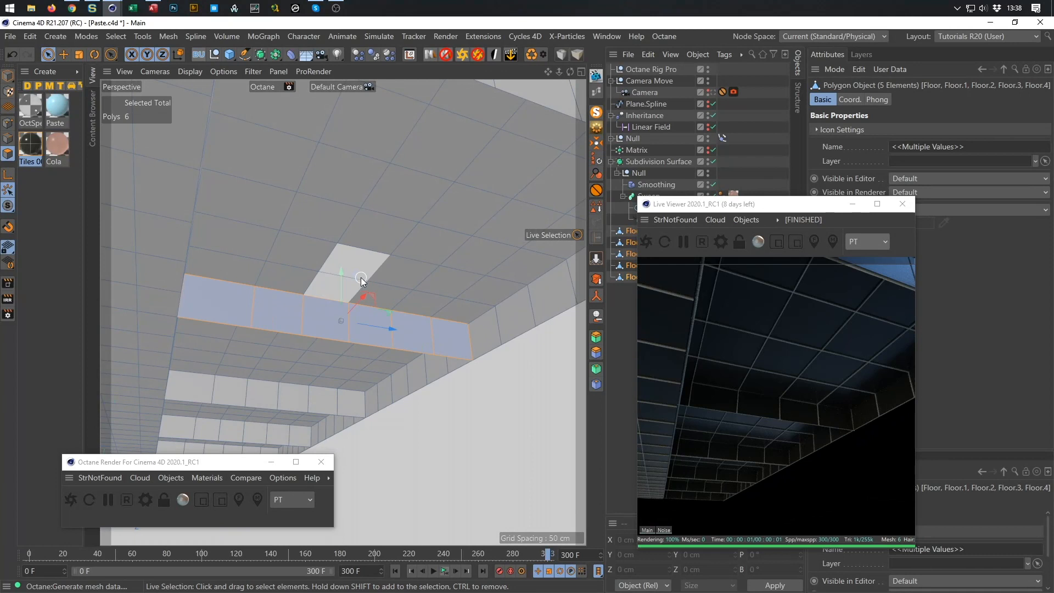
key(Delete)
Delete the second dividing wall beneath the opposite extruded floor section
drag(186, 380, 315, 404)
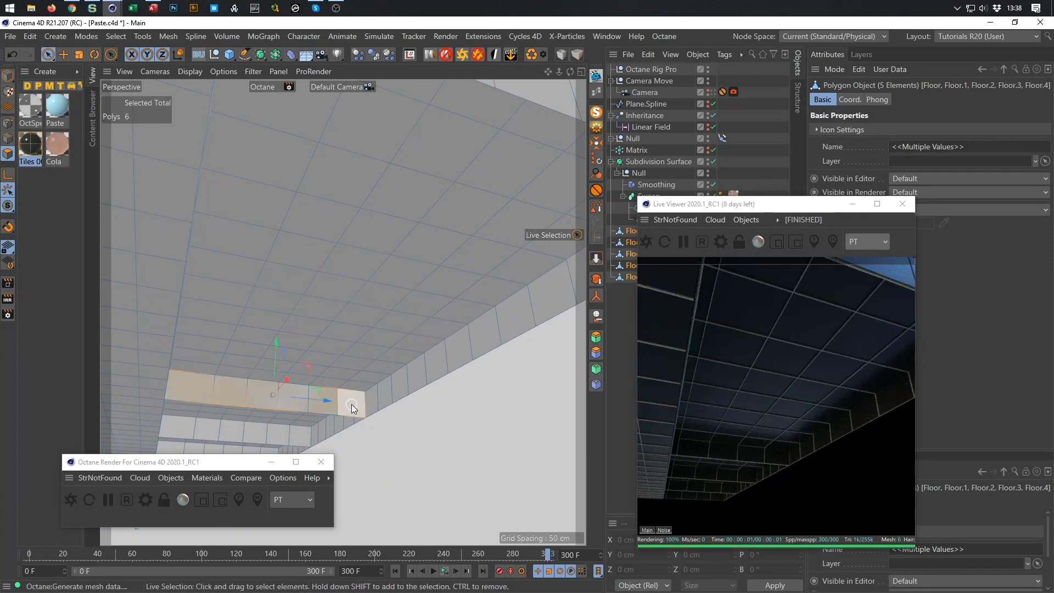
click(352, 404)
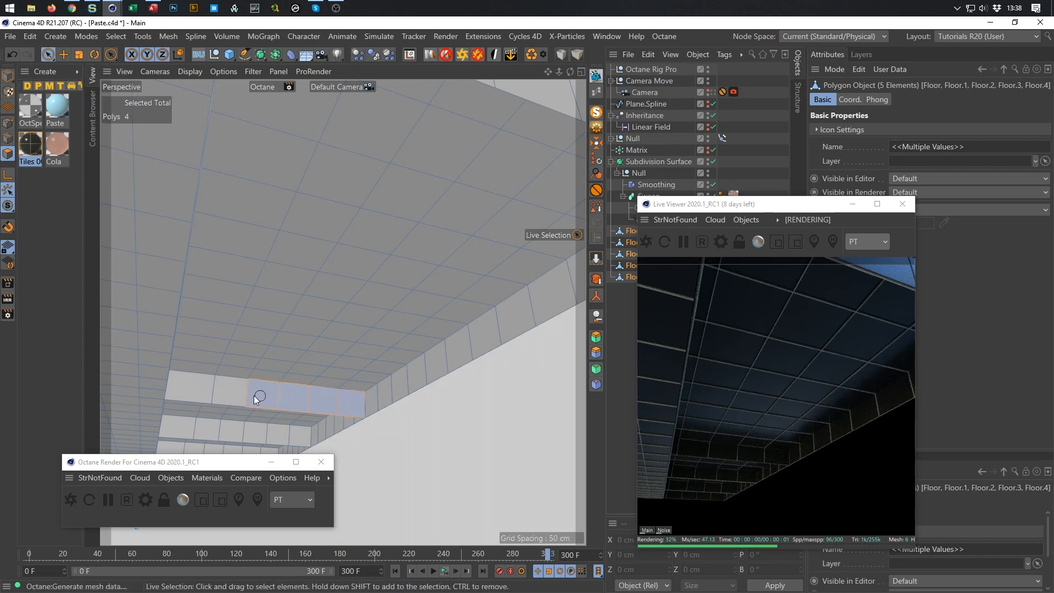
key(Delete)
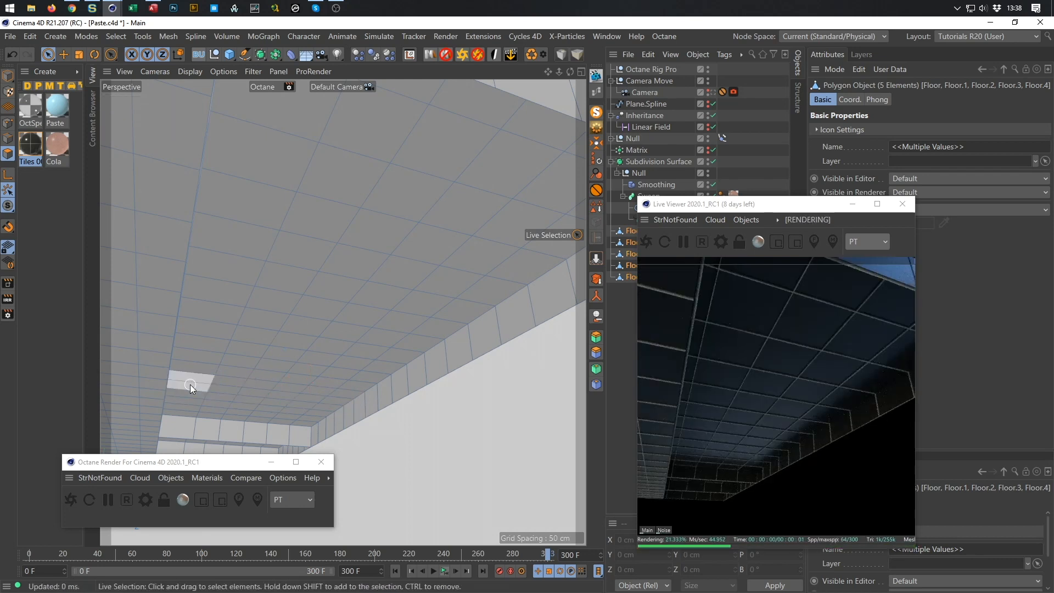
Select the six polygons of the third dividing wall under the opposite section and delete them
alt+right_drag(217, 424, 232, 417)
alt+middle_drag(232, 417, 305, 252)
alt+right_drag(233, 330, 259, 308)
alt+drag(259, 309, 262, 302)
drag(220, 222, 365, 251)
mouse_move(469, 263)
mouse_down()
mouse_move(469, 286)
mouse_move(417, 255)
mouse_move(218, 221)
mouse_up()
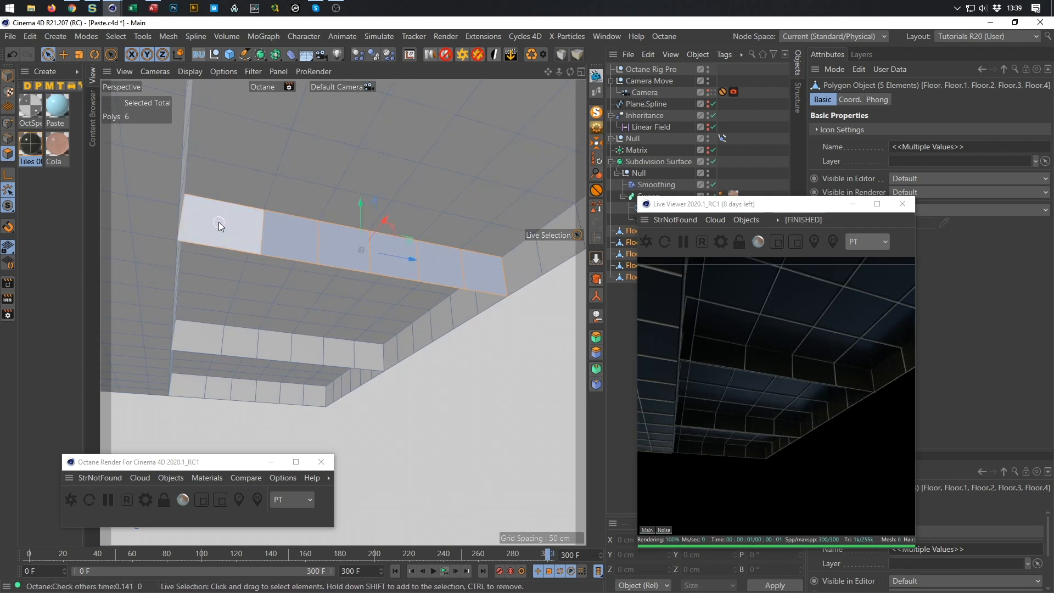
key(Delete)
Select all six polygons of the last remaining dividing wall under the opposite section and delete them
drag(376, 354, 285, 352)
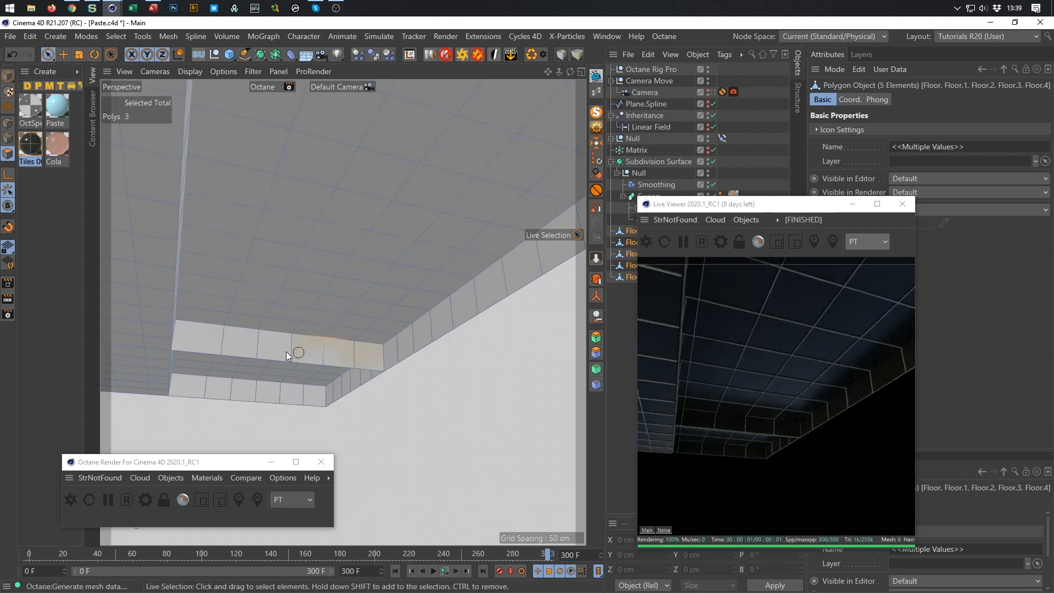
drag(186, 336, 258, 340)
drag(337, 354, 355, 354)
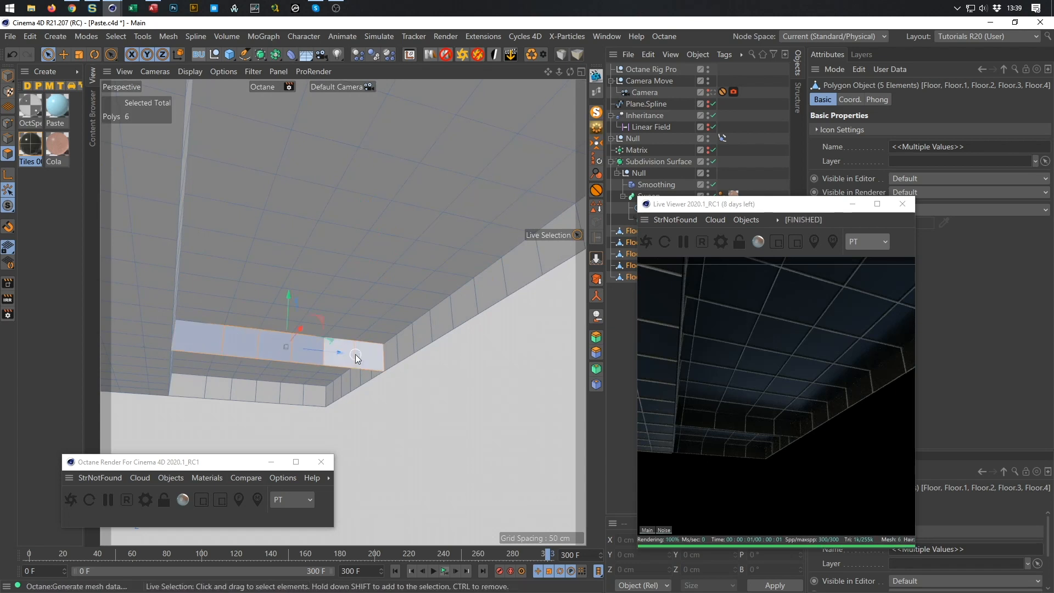
key(Delete)
Switch back to Model mode and check the cleaned-up floor and tube pattern from above
alt+right_drag(354, 354, 317, 345)
alt+drag(318, 346, 165, 192)
click(7, 75)
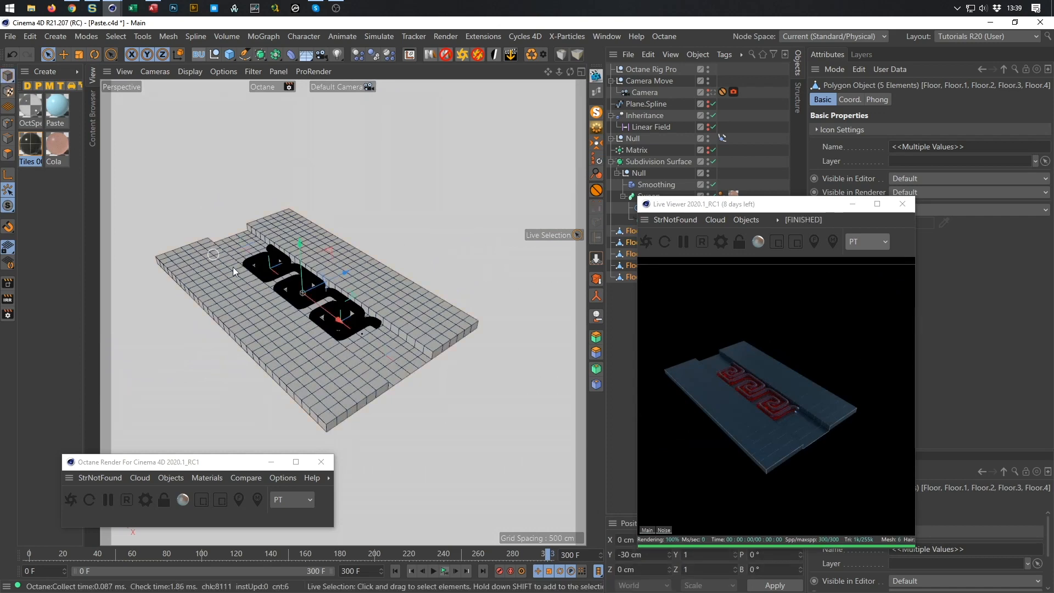
alt+right_drag(233, 267, 360, 321)
alt+middle_drag(360, 321, 402, 267)
alt+right_drag(403, 267, 421, 286)
alt+drag(421, 285, 388, 258)
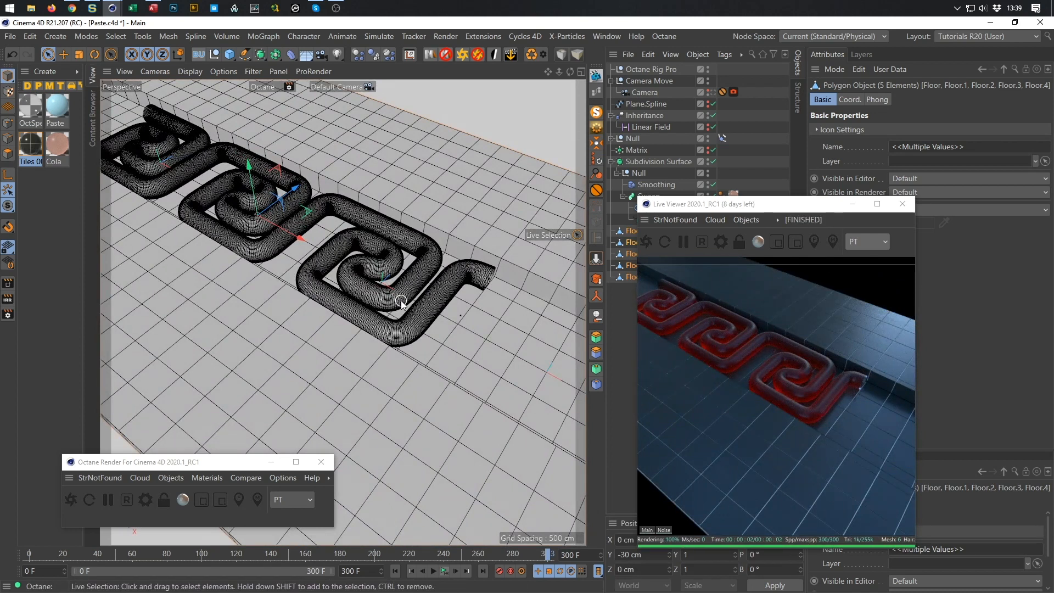
Look through the scene Camera and jump to frame 100 of the animation
click(713, 92)
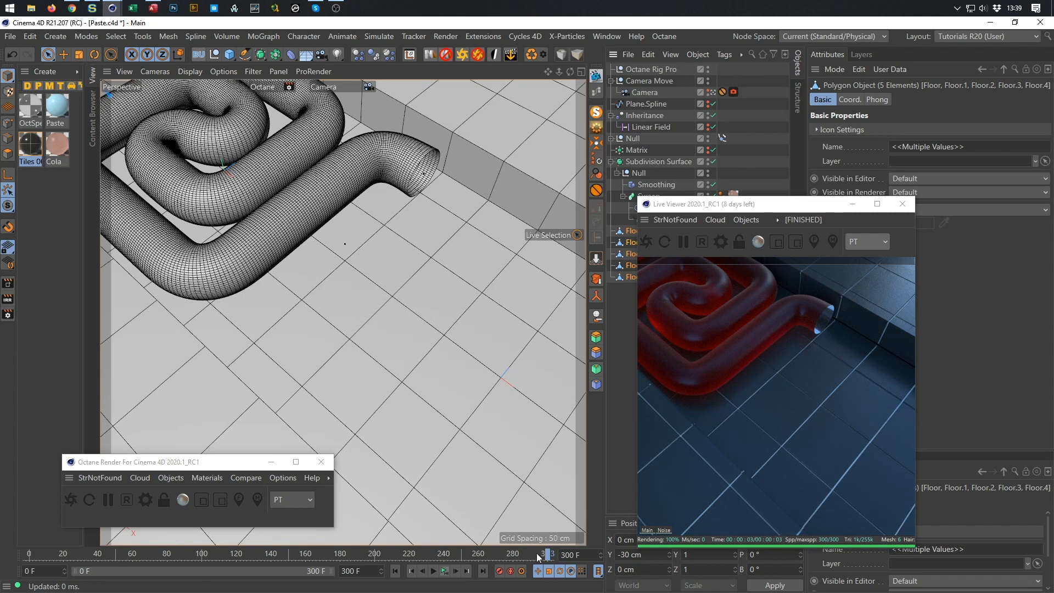
click(588, 556)
text(100)
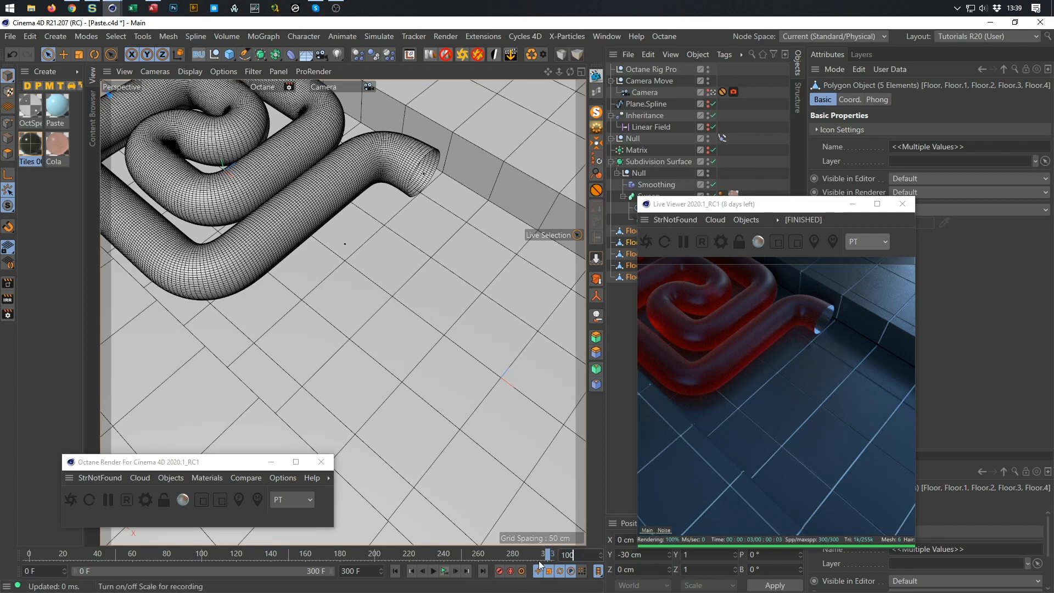
key(Return)
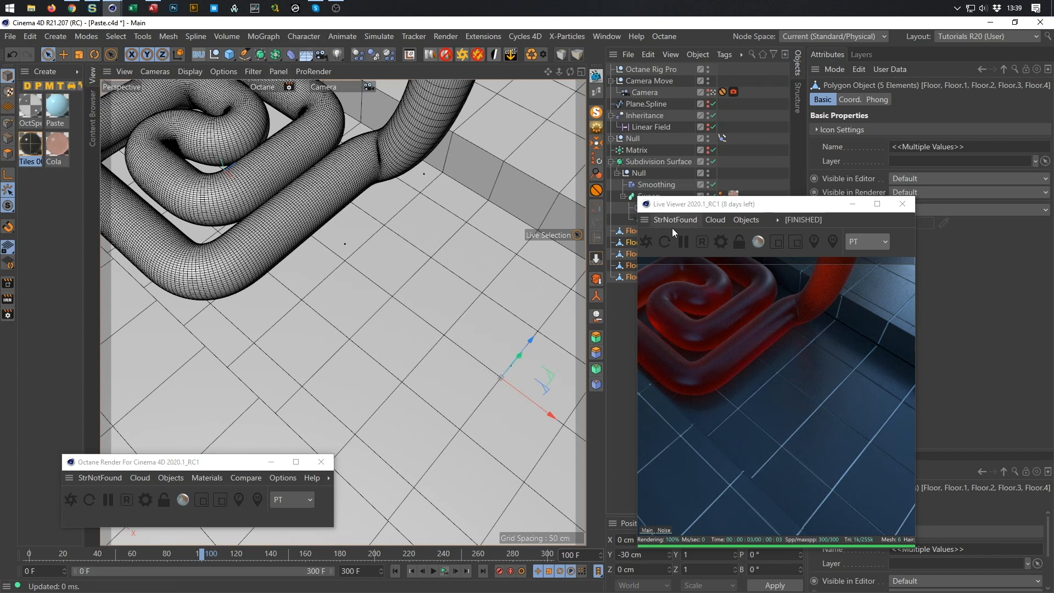
Open the Tiles 005 material in the Octane Node Editor, arranging the windows so the node graph and Live Viewer are both visible
drag(788, 202, 837, 200)
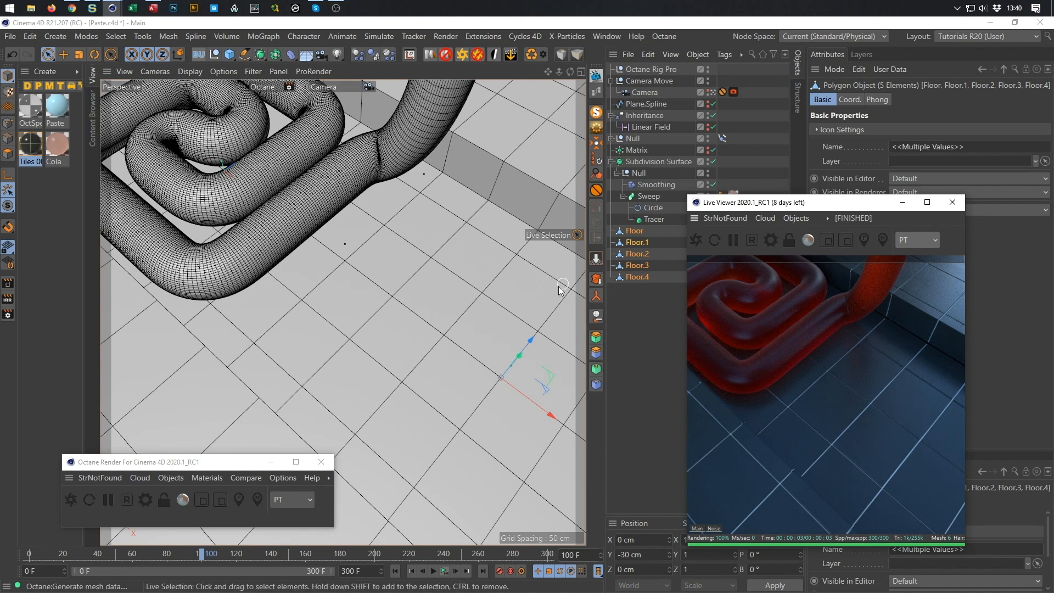
middle_click(492, 301)
middle_click(256, 261)
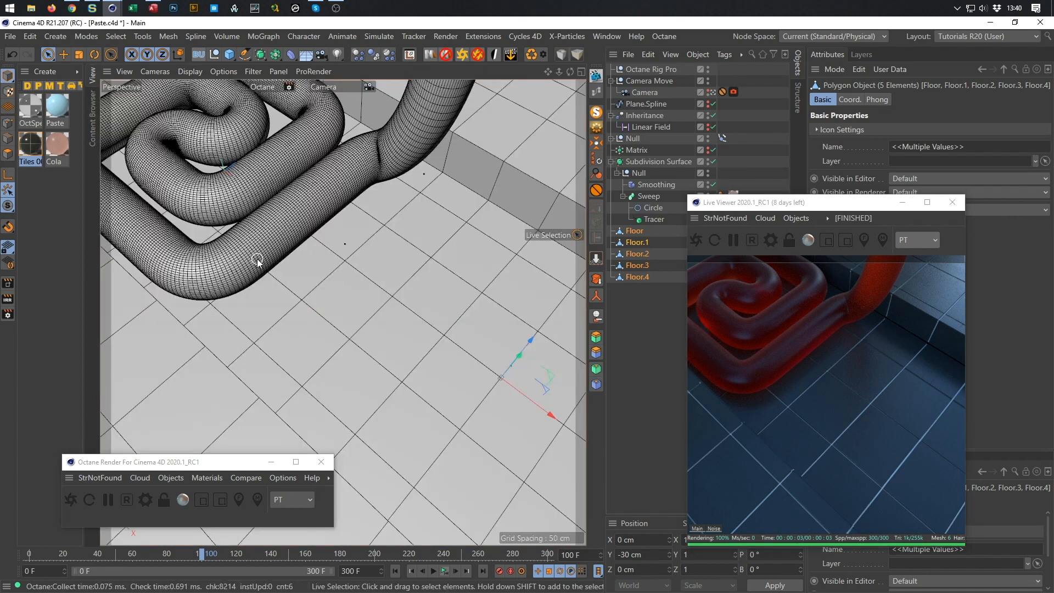
click(36, 160)
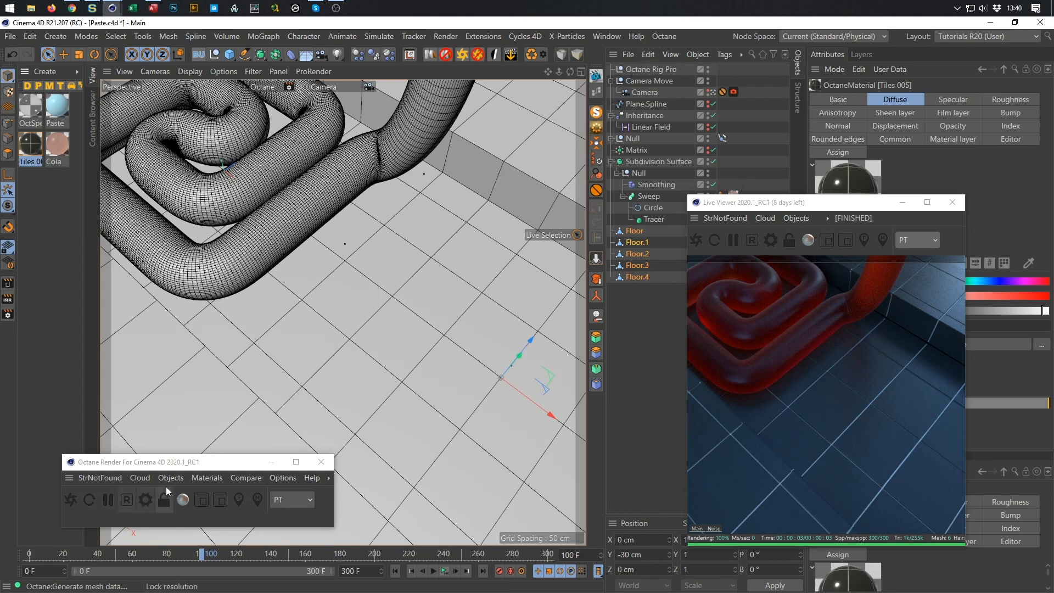
click(597, 92)
drag(458, 177, 305, 91)
scroll(367, 194, down, 3)
scroll(368, 194, up, 4)
middle_drag(369, 198, 350, 188)
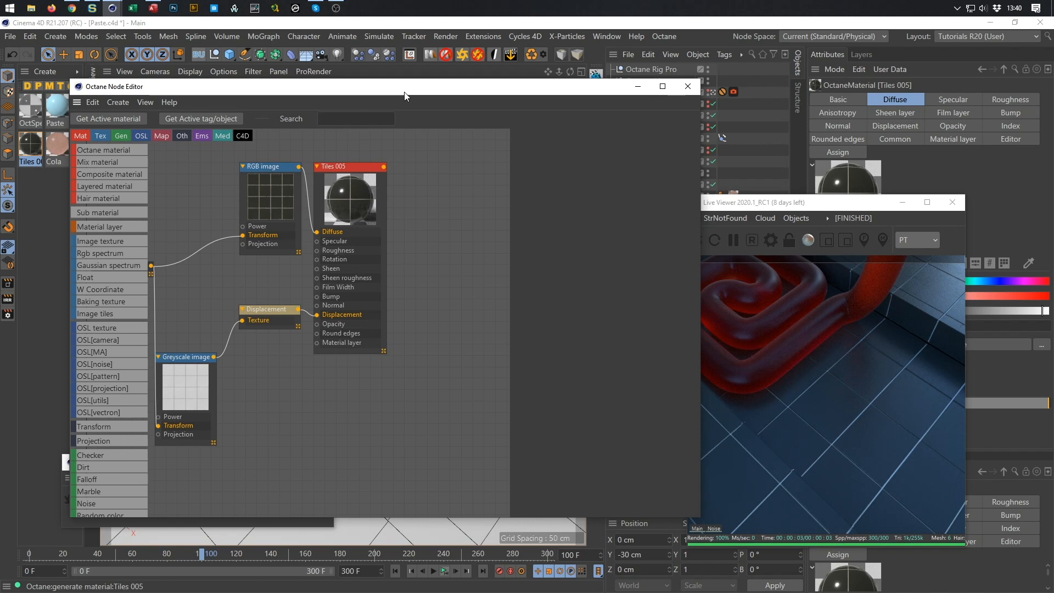
drag(403, 90, 345, 74)
mouse_move(329, 207)
middle_down()
mouse_move(375, 208)
mouse_move(336, 202)
middle_up()
scroll(382, 211, down, 1)
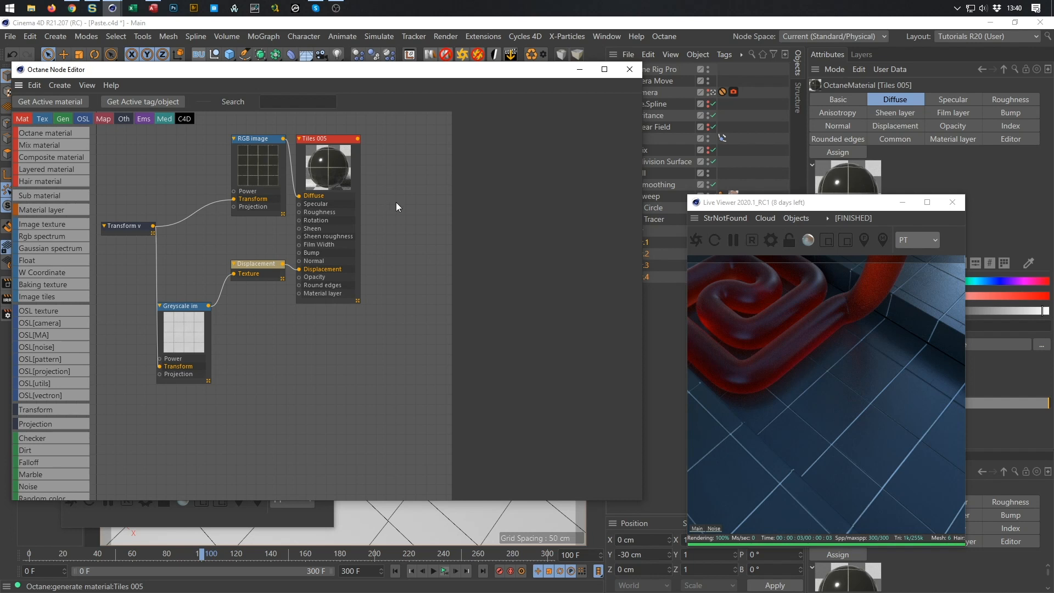
Spread out the Tiles 005, RGB image, Transform and Displacement nodes to make room in the graph, and save the project
drag(324, 138, 400, 132)
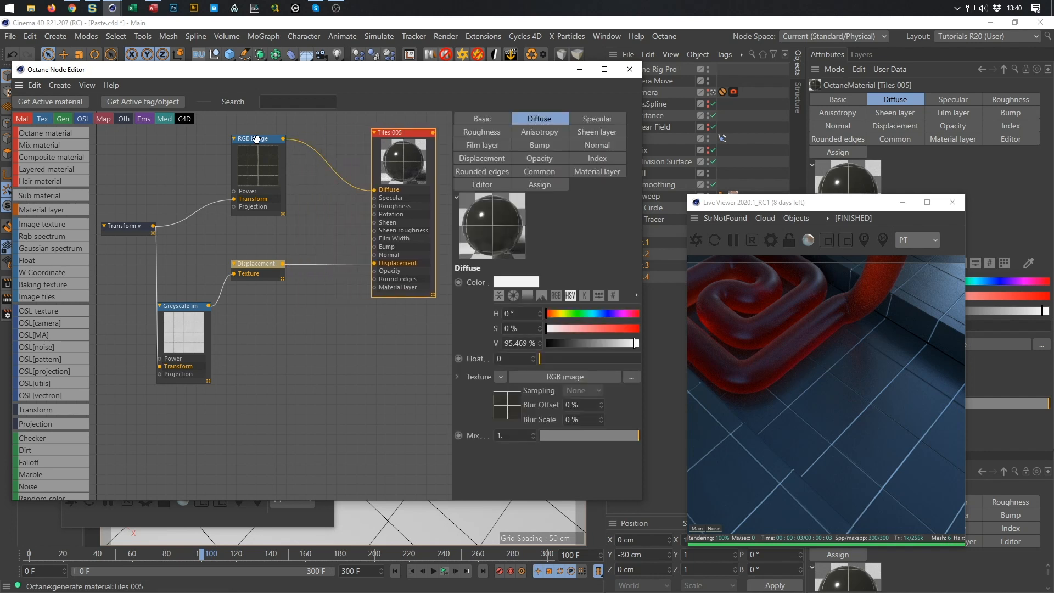
drag(254, 139, 232, 139)
drag(126, 226, 95, 229)
drag(227, 145, 210, 131)
scroll(237, 183, down, 1)
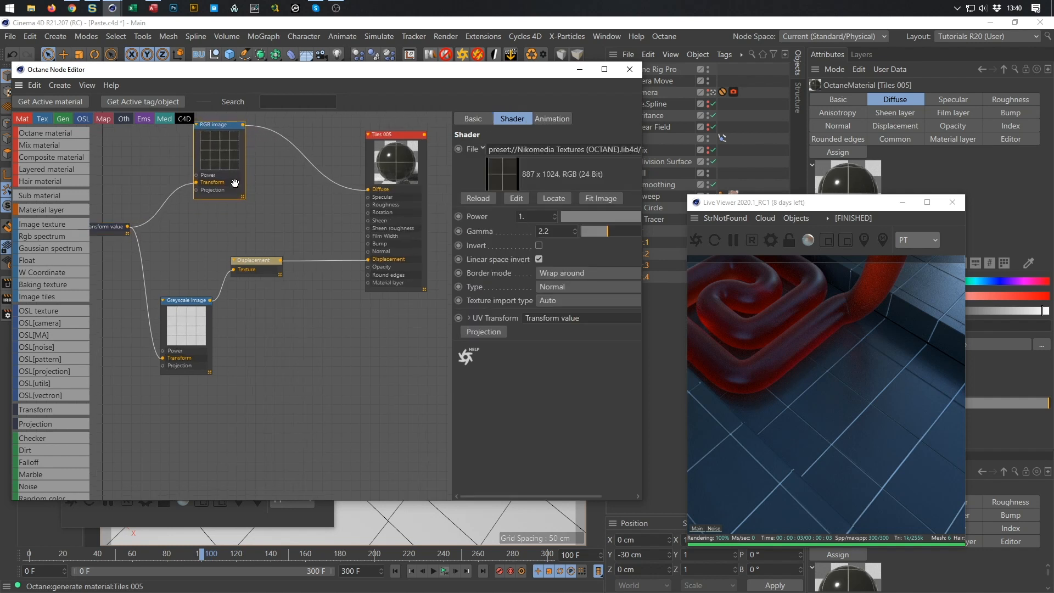
middle_drag(235, 185, 237, 201)
drag(265, 267, 283, 300)
key(ctrl+s)
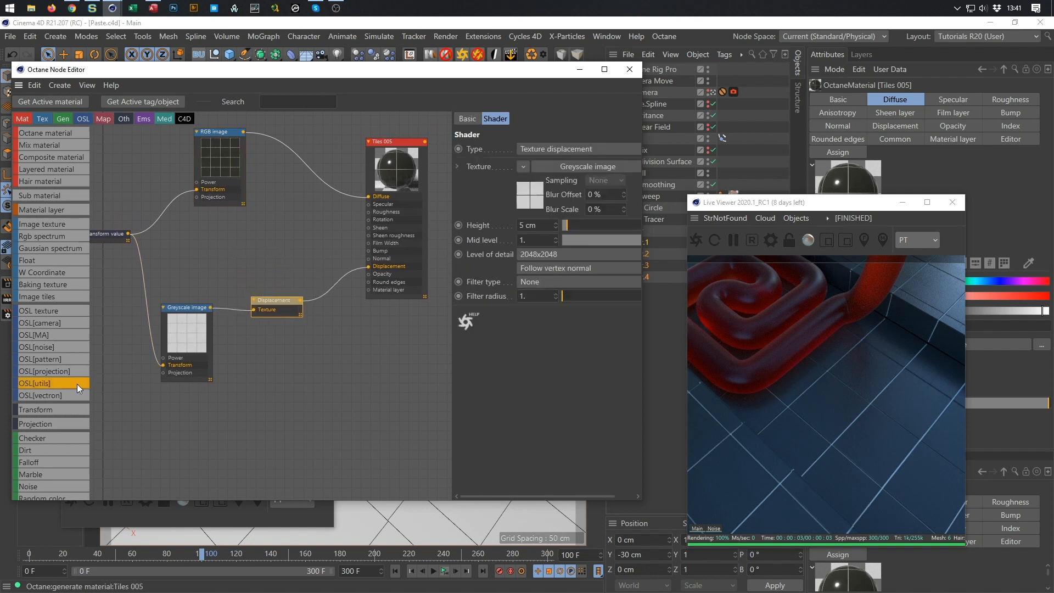
Insert a Multiply node between the RGB image and the Diffuse input of Tiles 005
scroll(65, 388, down, 3)
scroll(62, 387, up, 3)
scroll(63, 386, down, 14)
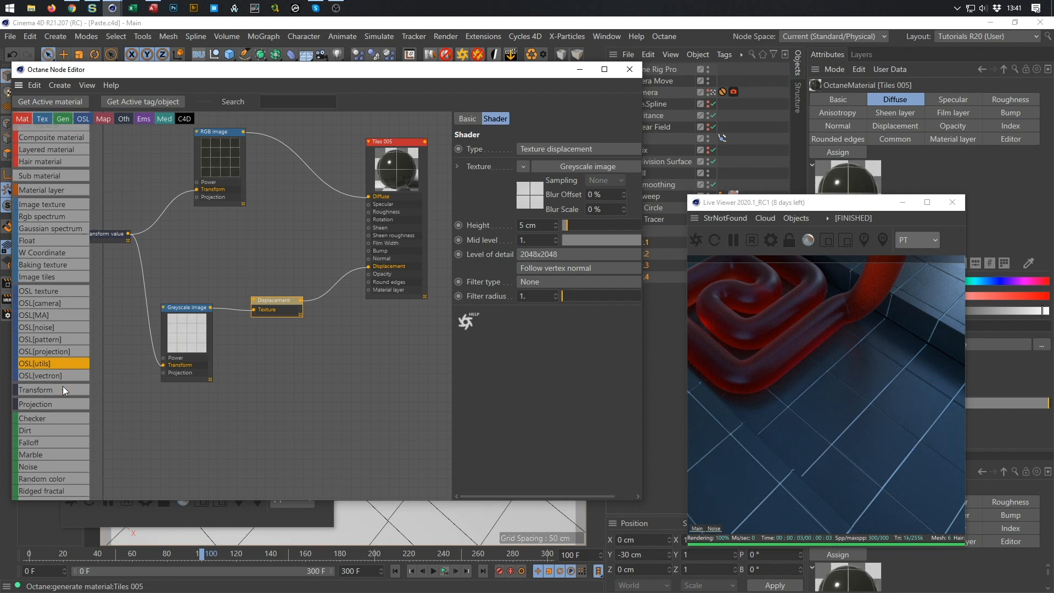
scroll(63, 386, down, 8)
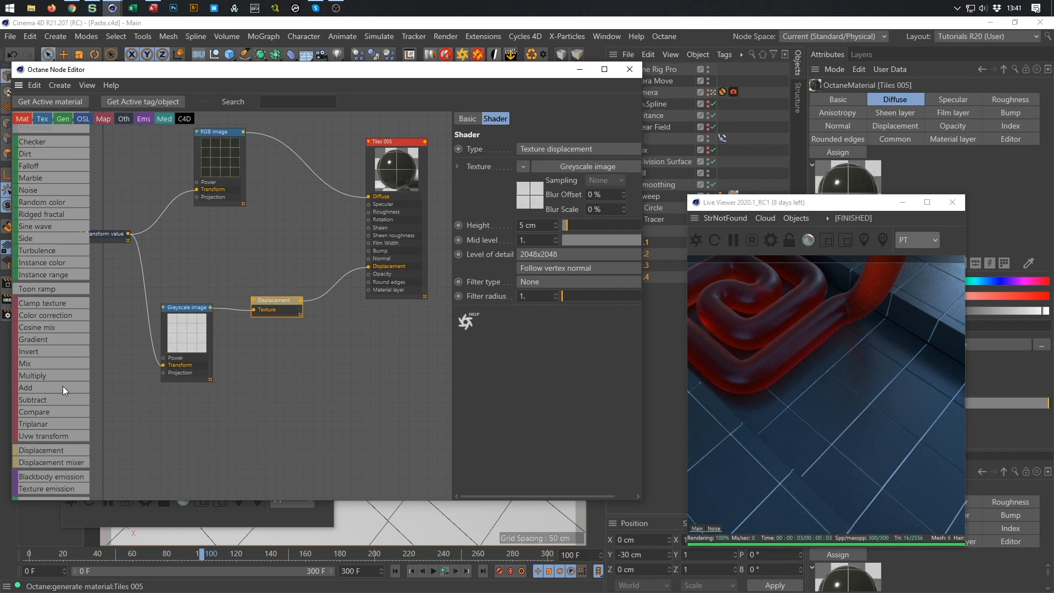
drag(58, 374, 279, 223)
drag(306, 161, 305, 161)
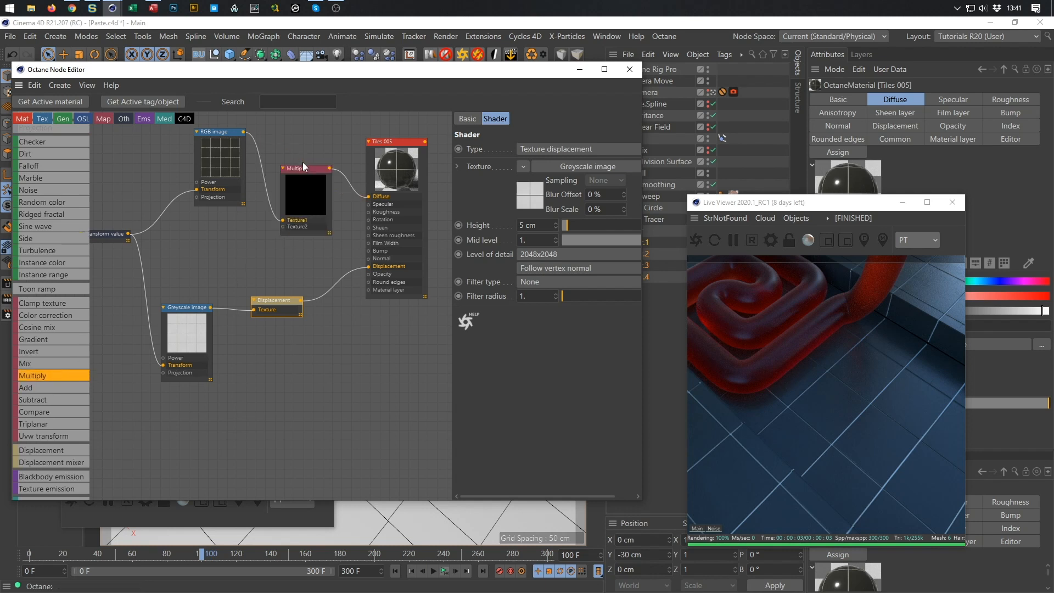
Add a Cinema 4D Noise node, wire it into Texture2 of the Multiply node and open its shader settings
scroll(60, 439, down, 4)
scroll(59, 443, down, 8)
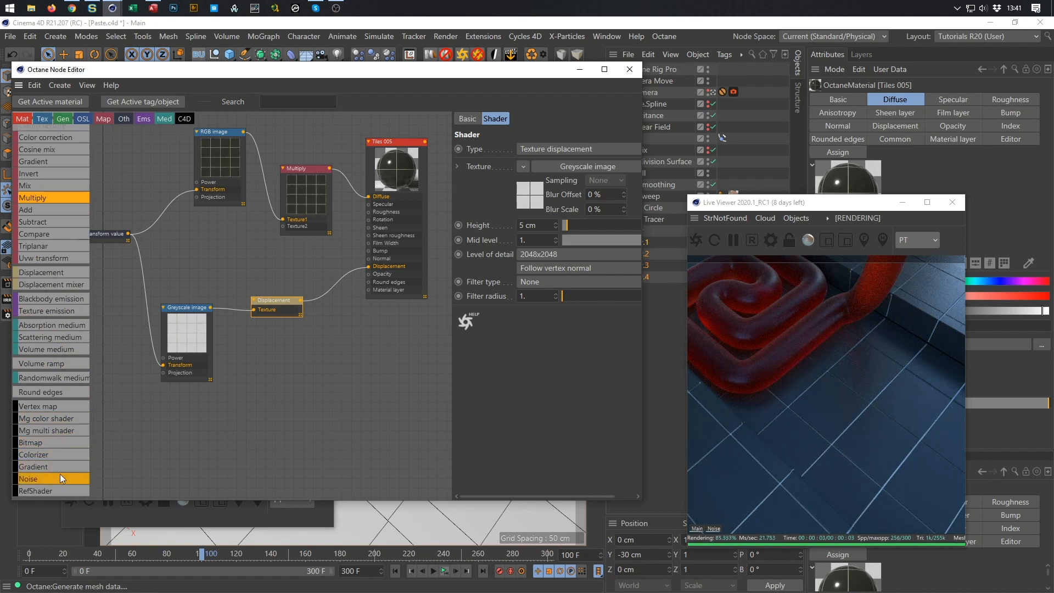
drag(60, 475, 246, 287)
drag(204, 227, 284, 227)
click(242, 233)
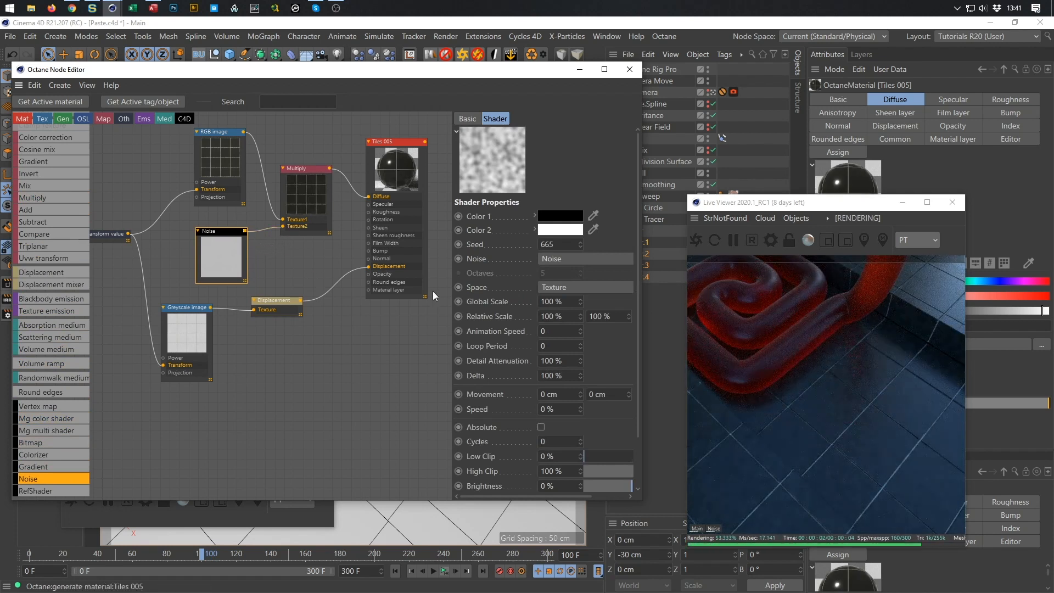
Tint Color 2 of the Noise pale orange with a hue of 40° and a saturation of 45%, widening the settings area
click(535, 229)
click(601, 265)
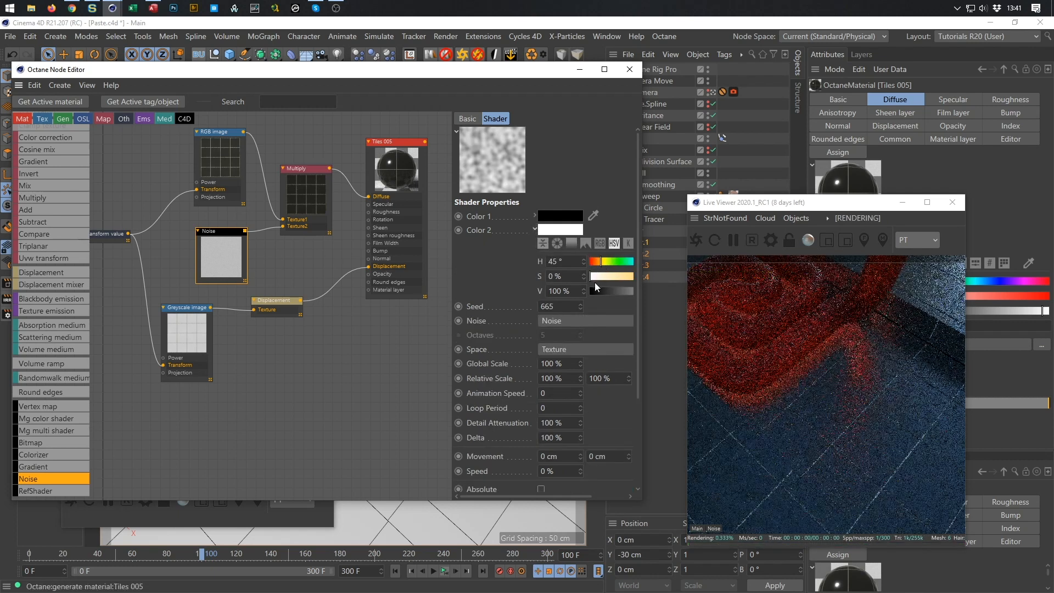
drag(452, 265, 281, 264)
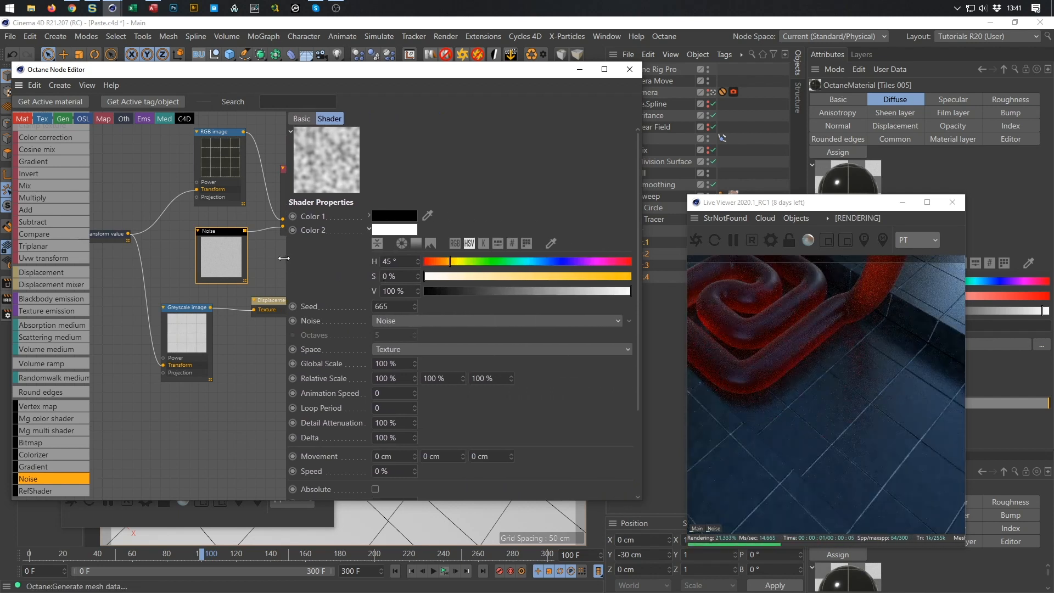
drag(444, 265, 442, 262)
drag(526, 277, 512, 275)
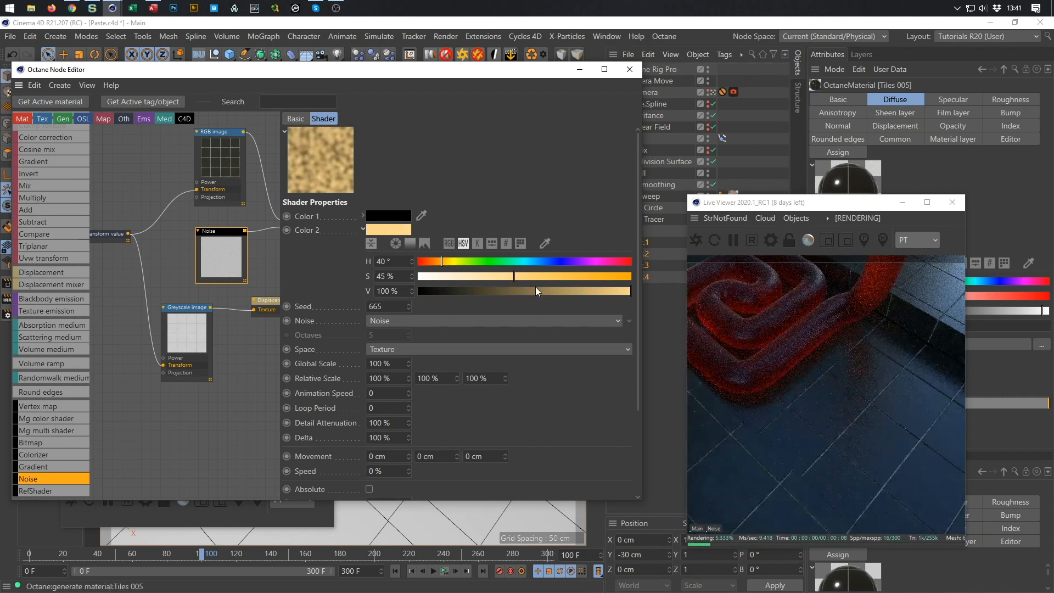
Change the Noise type to Dents and raise its Contrast to 100%
click(449, 324)
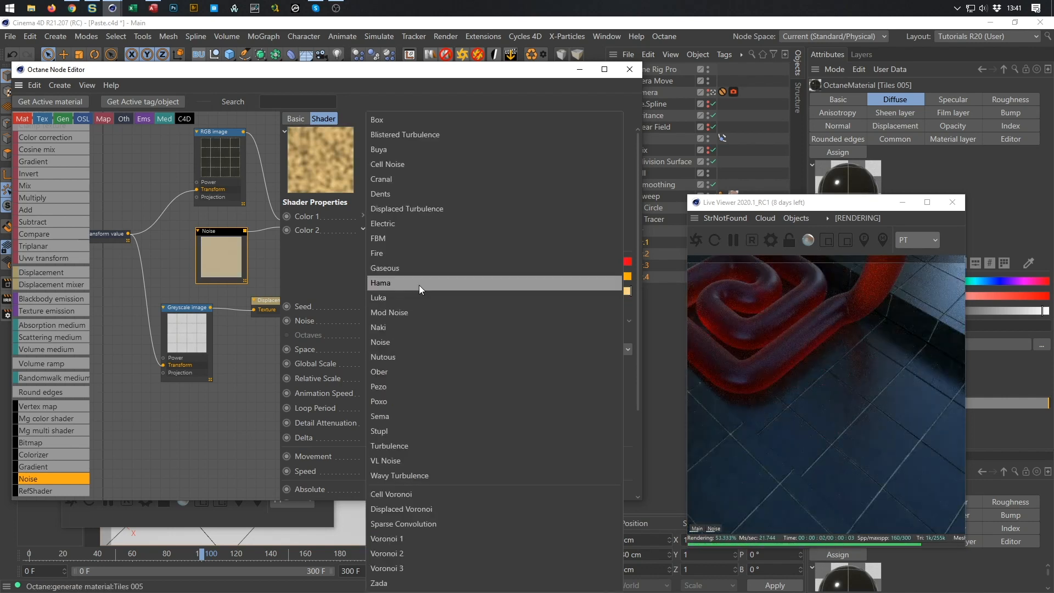
click(404, 194)
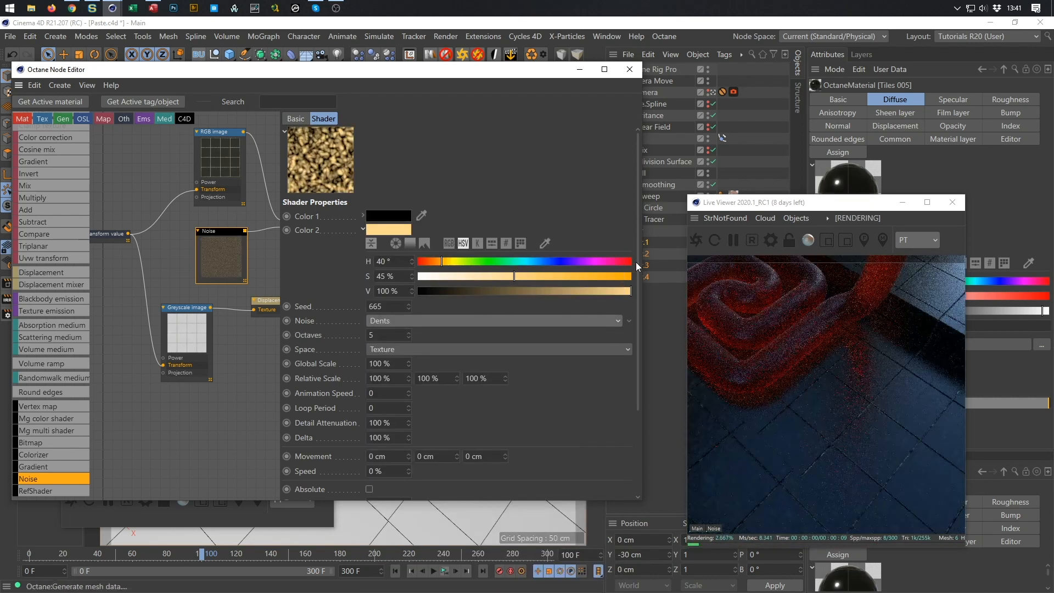
scroll(624, 341, down, 5)
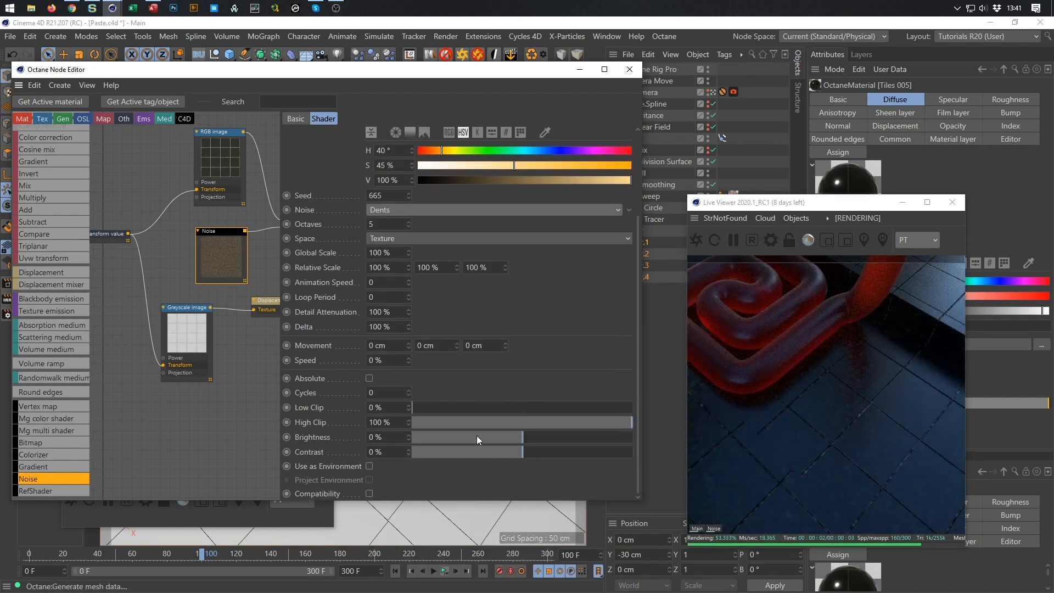
drag(522, 452, 648, 455)
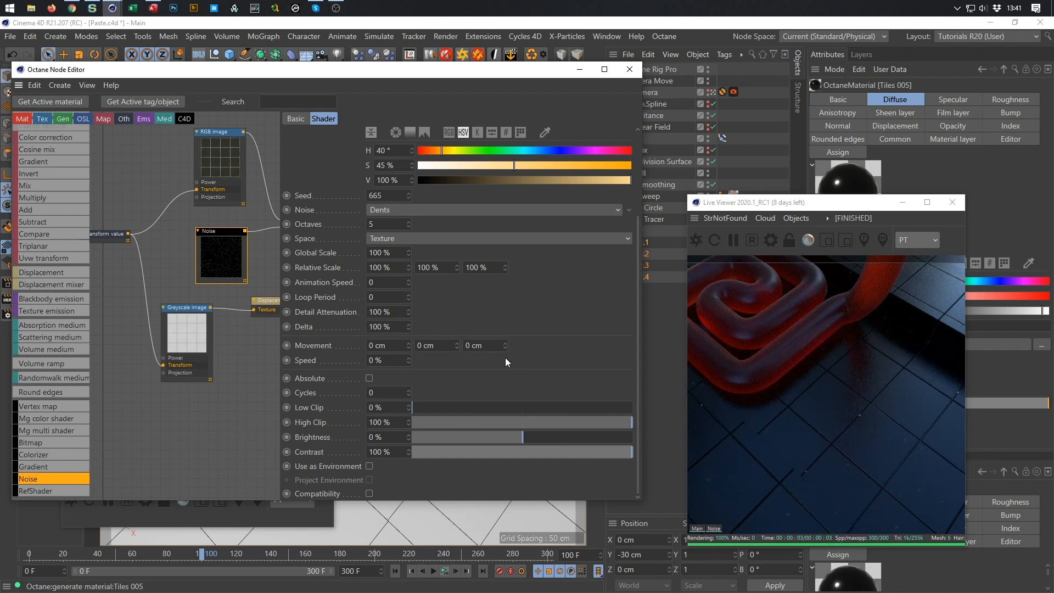
Try lowering the High Clip of the Noise to 6%
scroll(505, 357, up, 3)
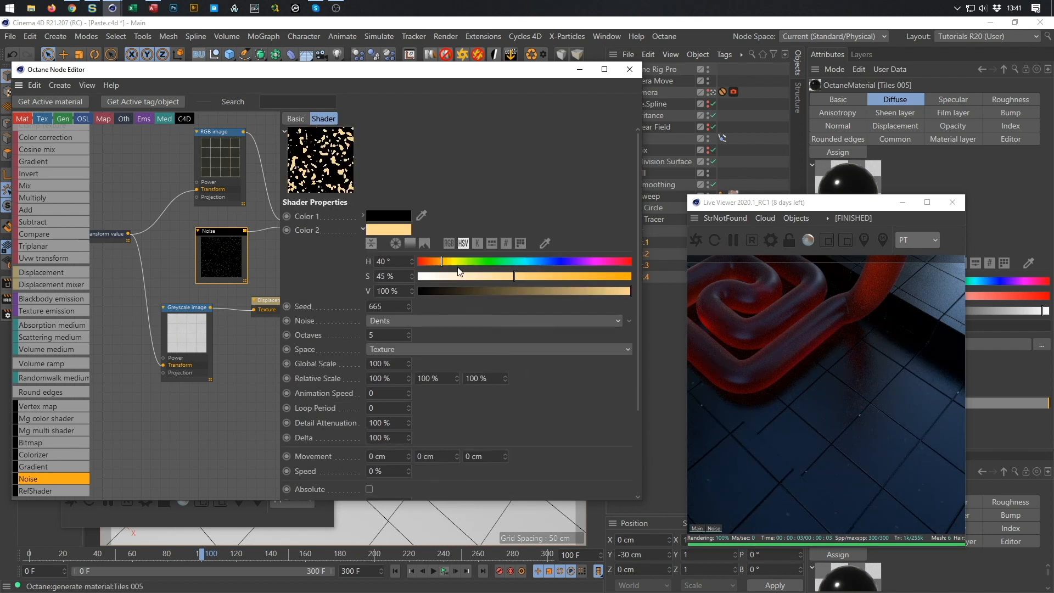
scroll(560, 384, down, 3)
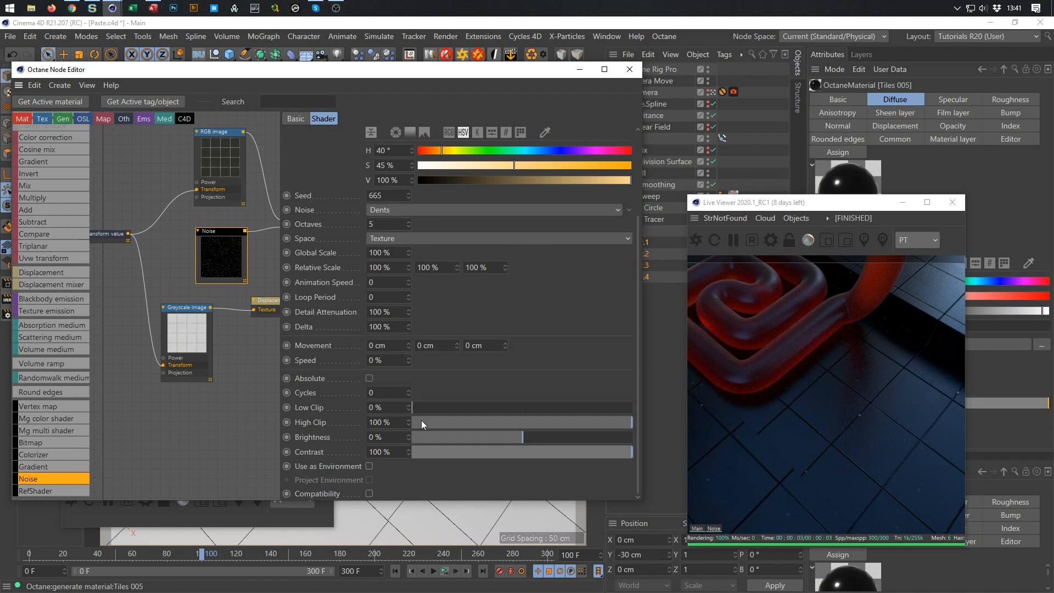
drag(636, 257, 640, 207)
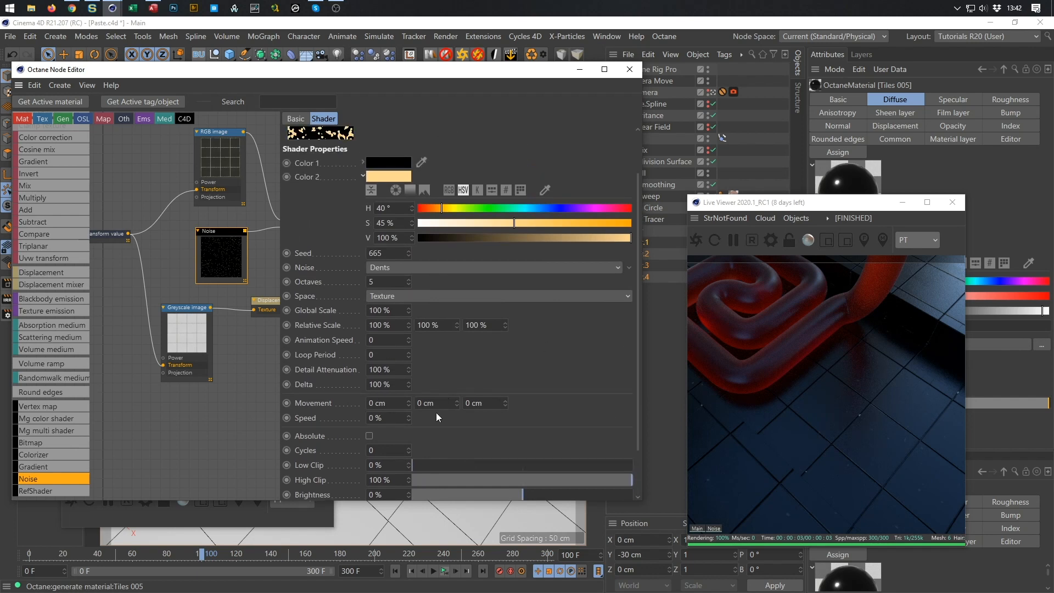
click(426, 479)
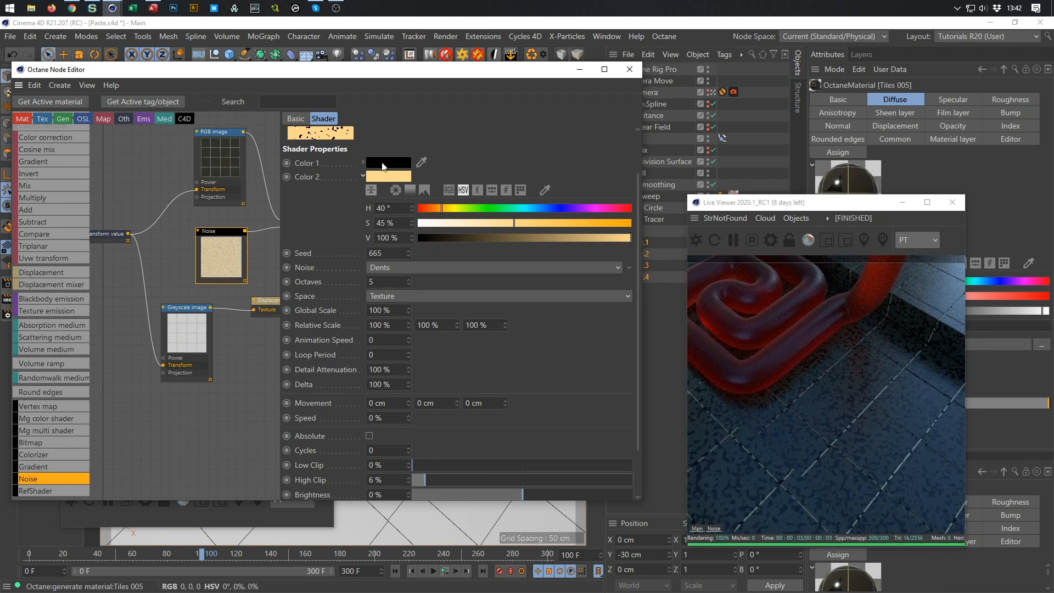
Copy the pale orange of Color 2 to Color 1, and make Color 2 black with a V value of 0%
click(382, 176)
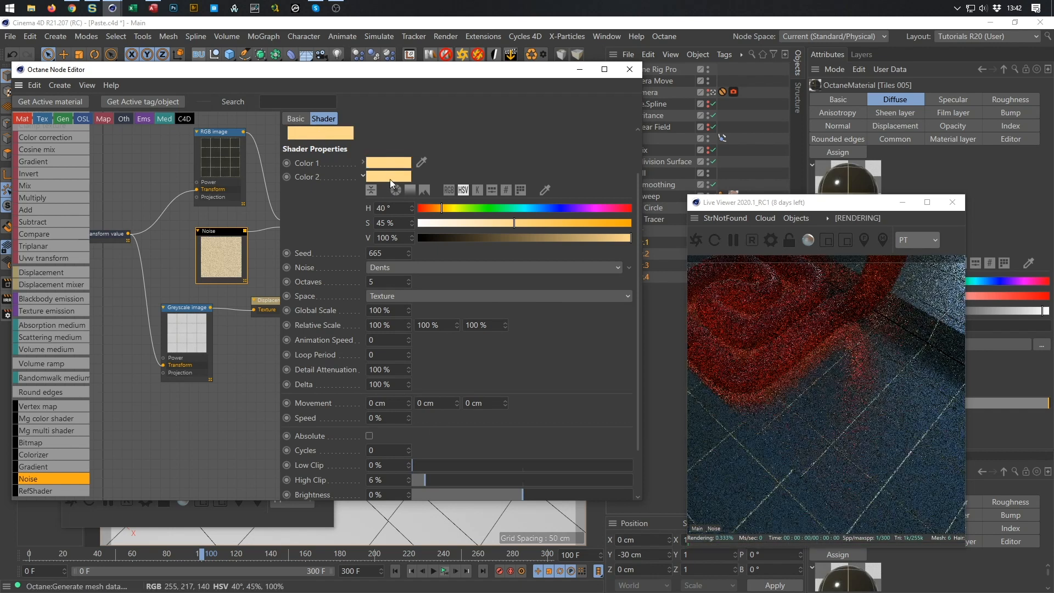
drag(394, 202, 324, 205)
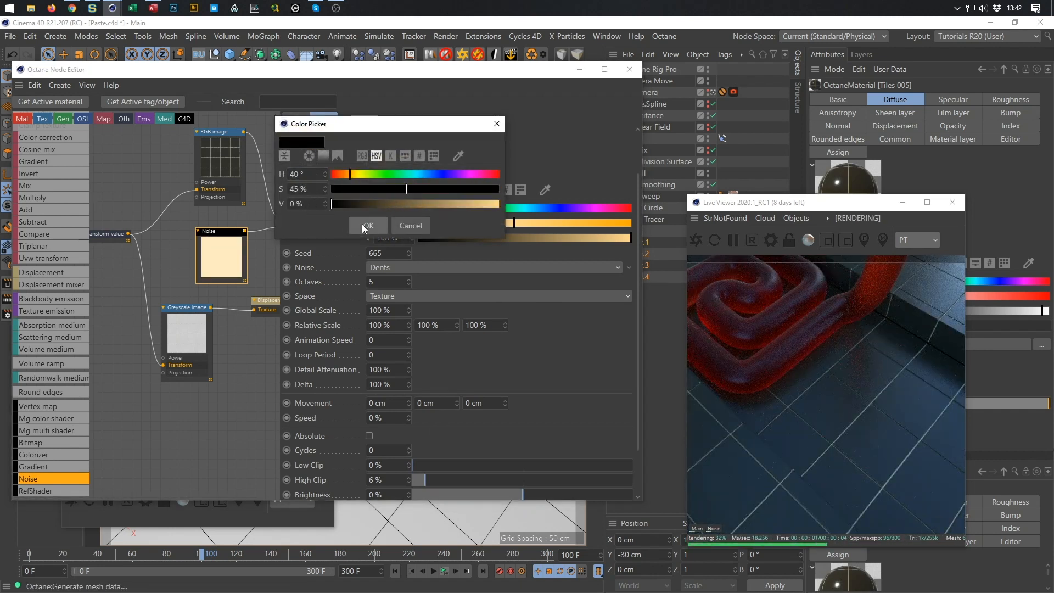
click(361, 224)
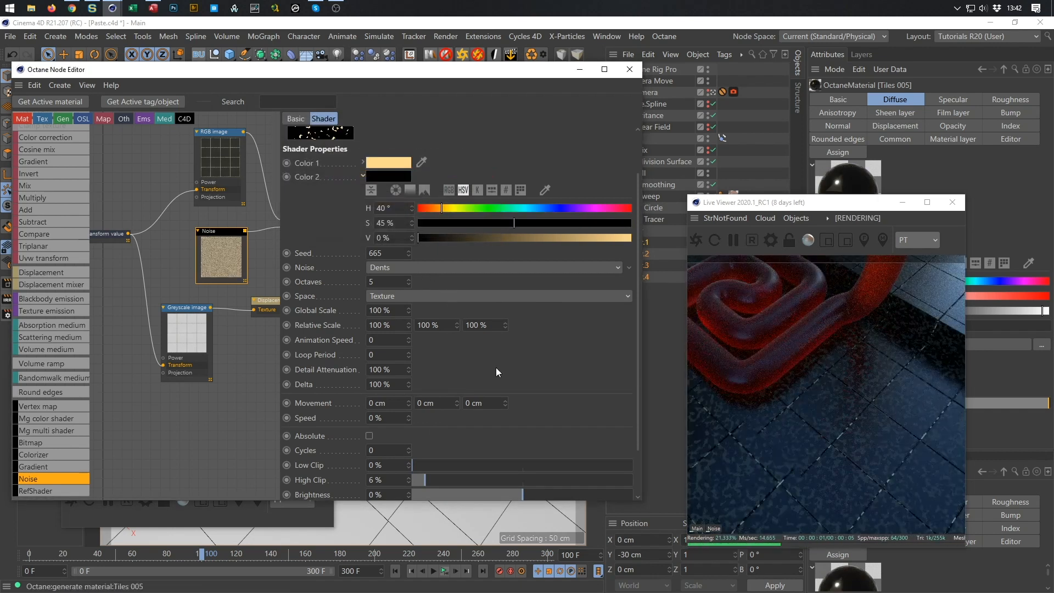
Try a High Clip of 1% on the Noise
double_click(372, 480)
text(1)
key(Return)
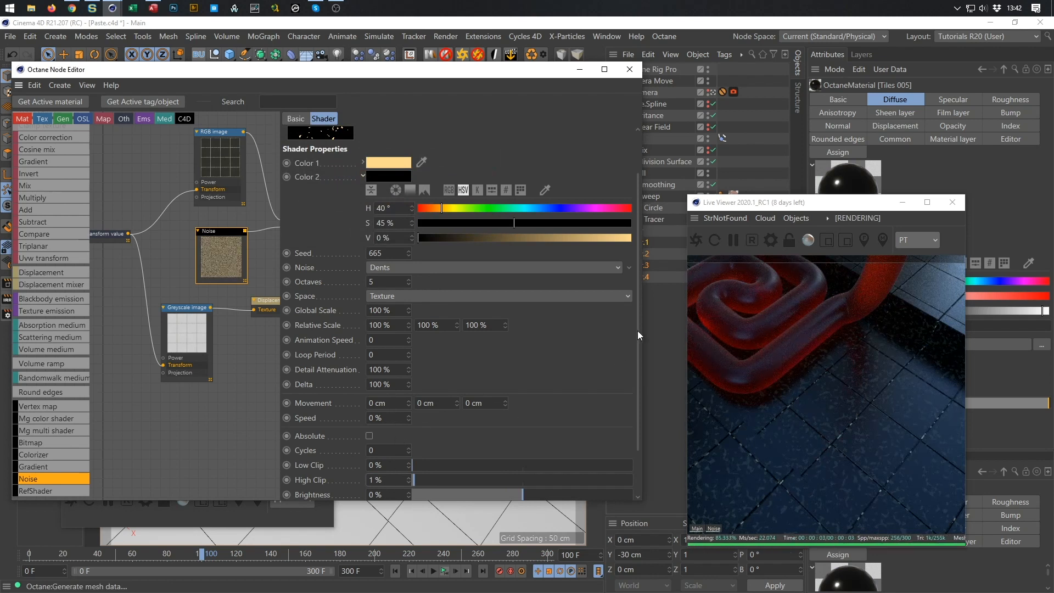
Set the Cycles of the Noise to 2 and switch its Space to UV (2D)
drag(637, 330, 630, 409)
click(370, 392)
text(2)
key(Return)
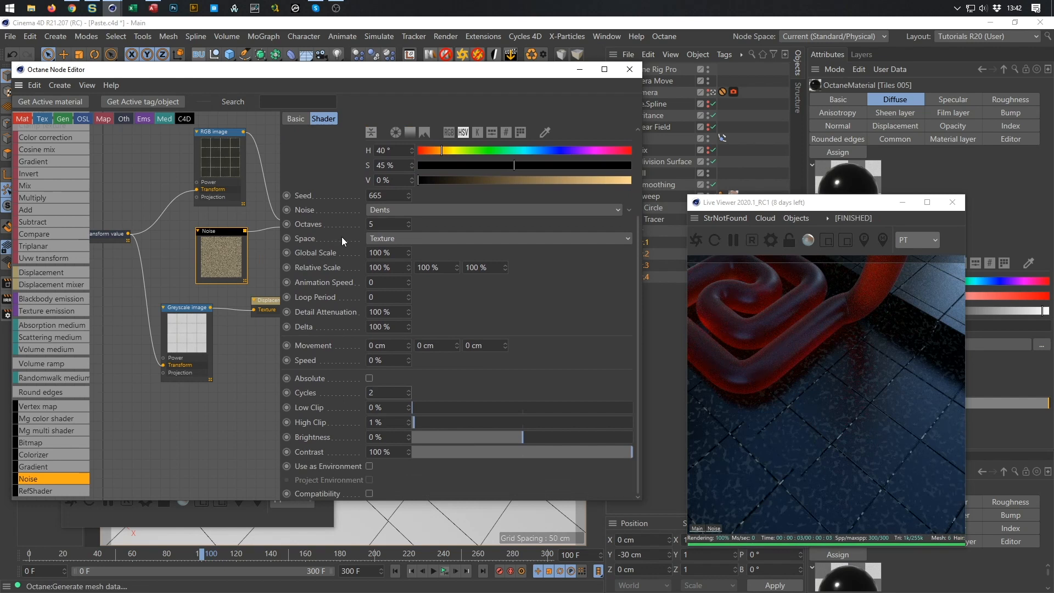
click(406, 238)
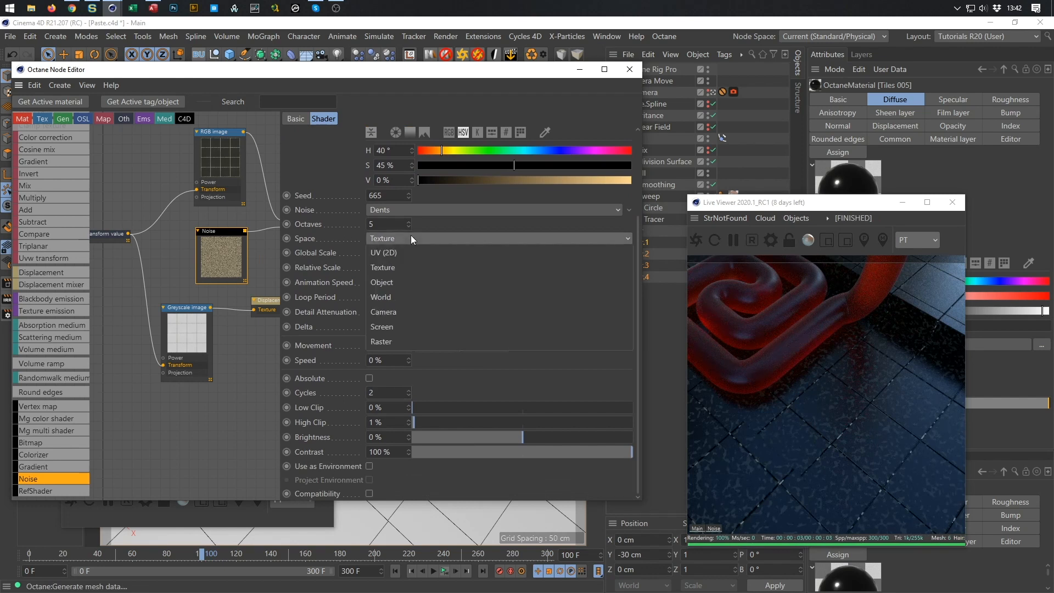
click(410, 252)
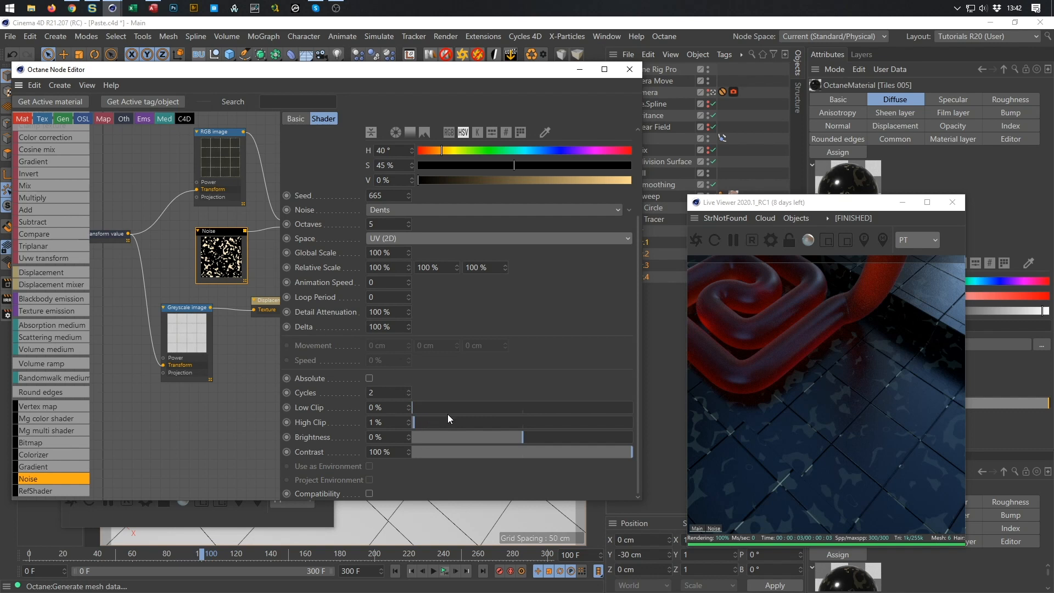
Try a Brightness of -46% and a Low Clip of 2% on the Noise, resetting each to 0%
drag(523, 433, 466, 433)
double_click(398, 437)
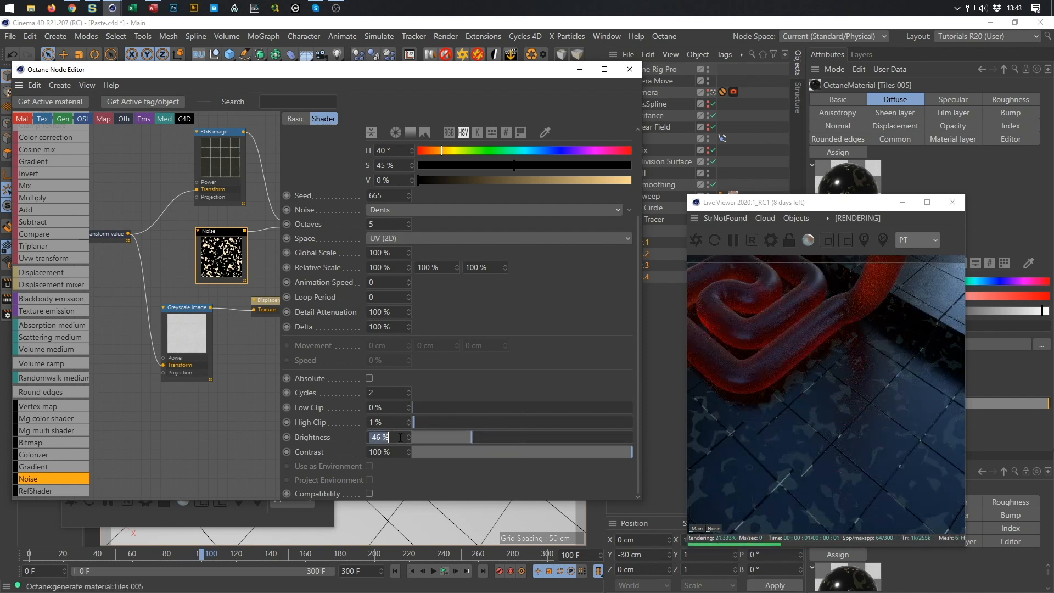
text(0)
key(Return)
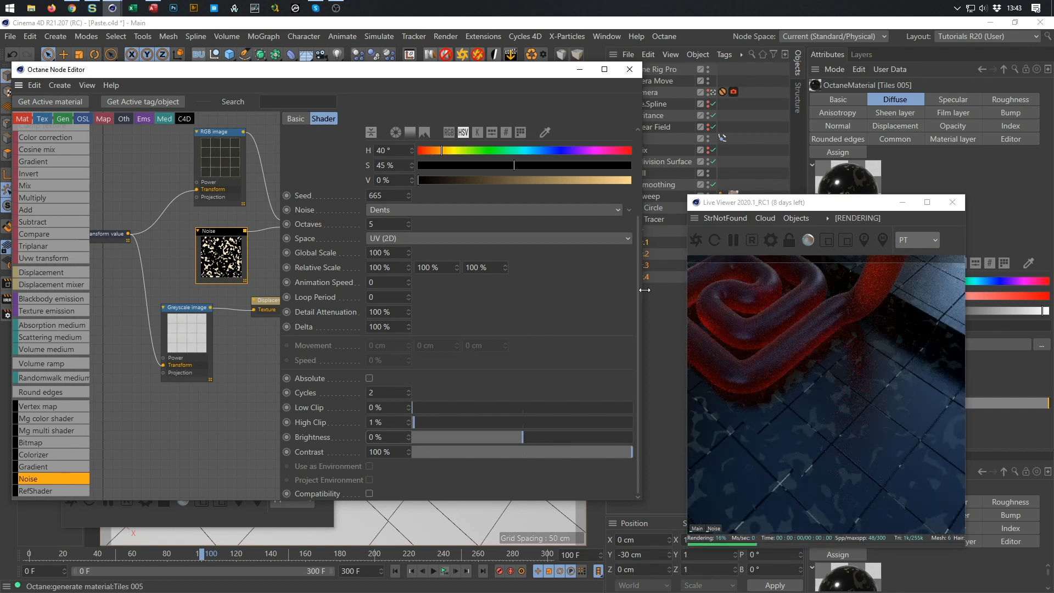
drag(639, 289, 631, 192)
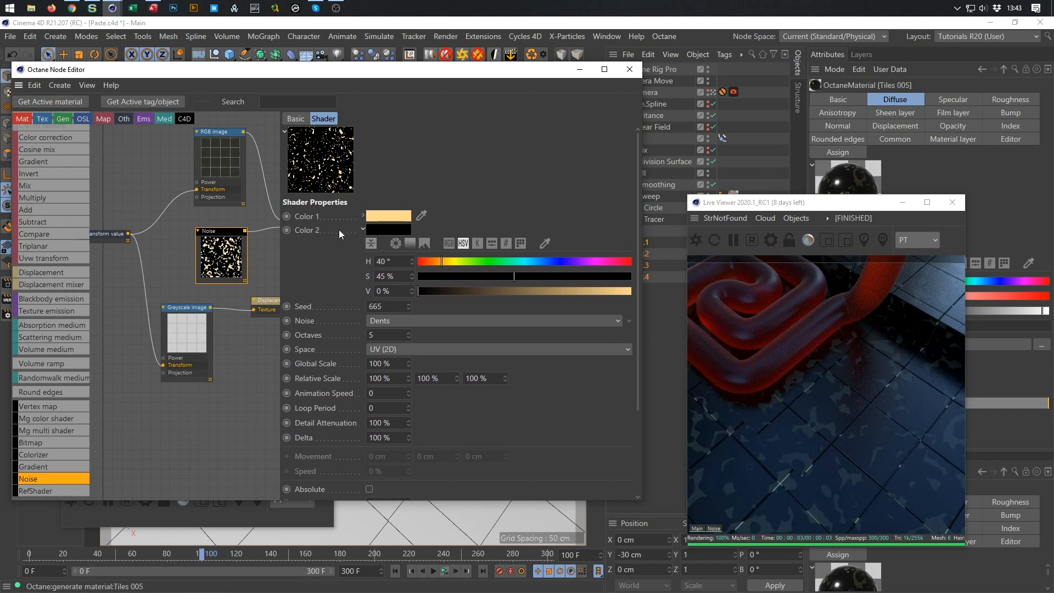
drag(638, 313, 637, 342)
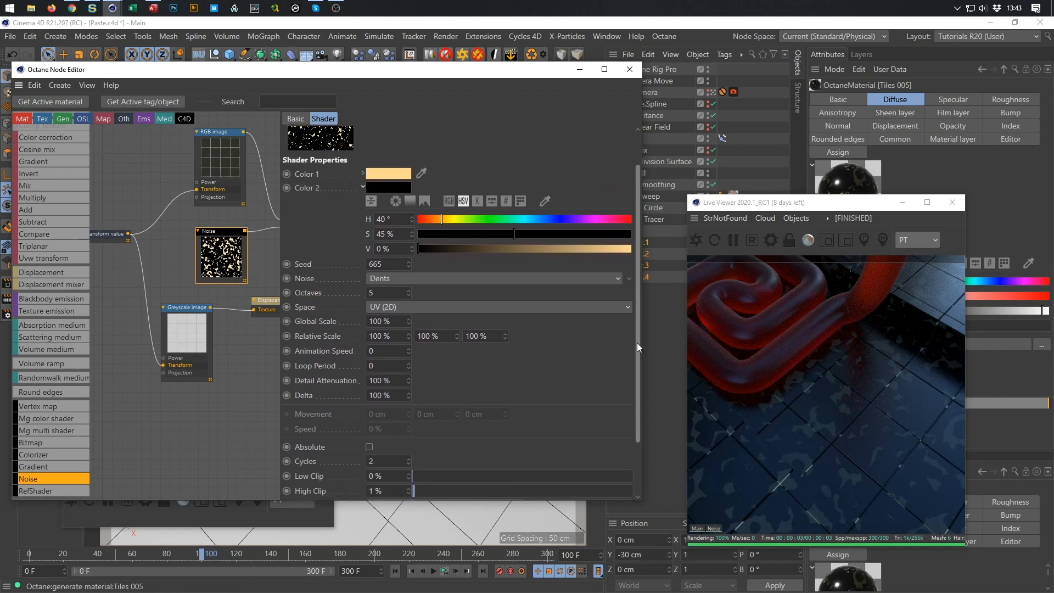
click(416, 475)
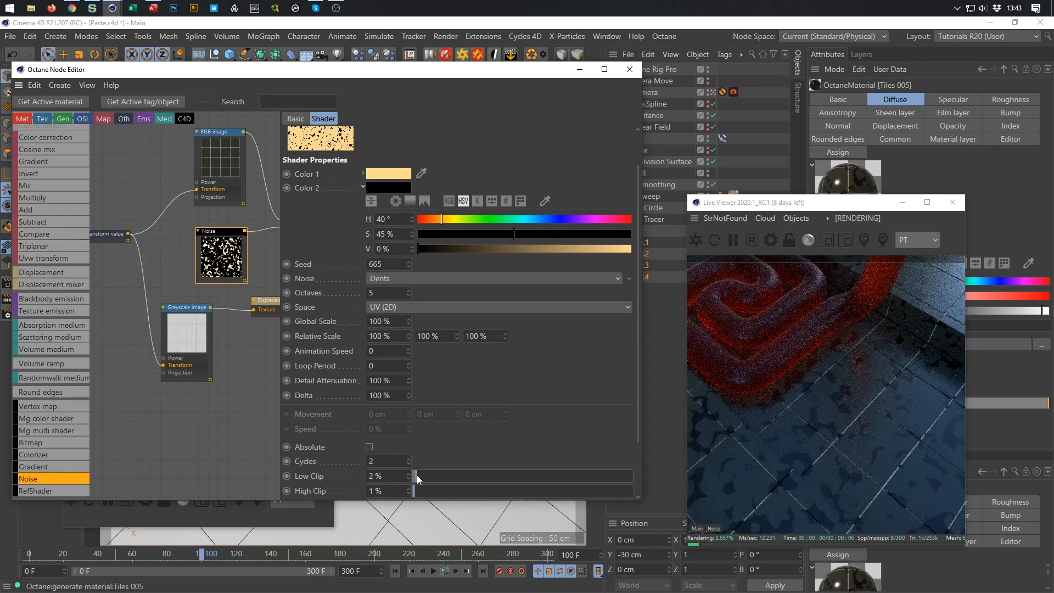
drag(417, 476, 390, 478)
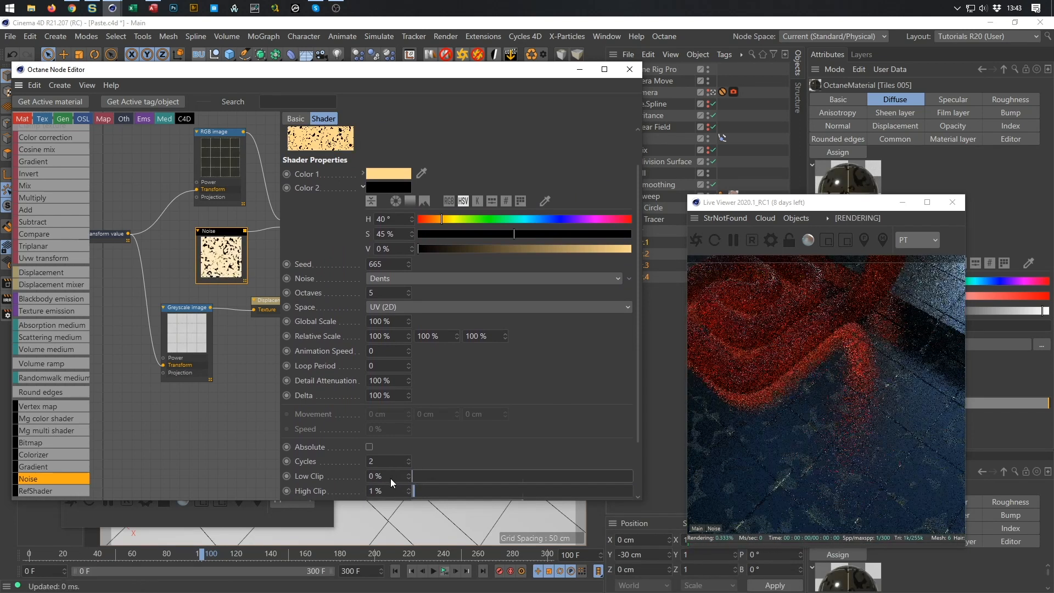
Reduce the High Clip of the Noise to 0.1% and its Global Scale to 20%
click(396, 490)
text(0.1)
key(Return)
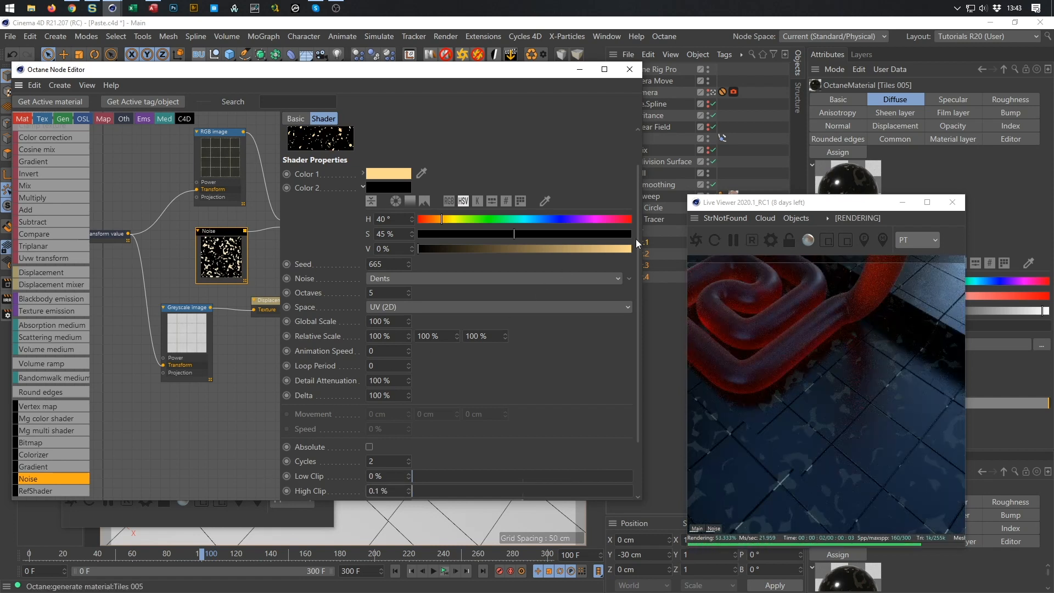
click(384, 321)
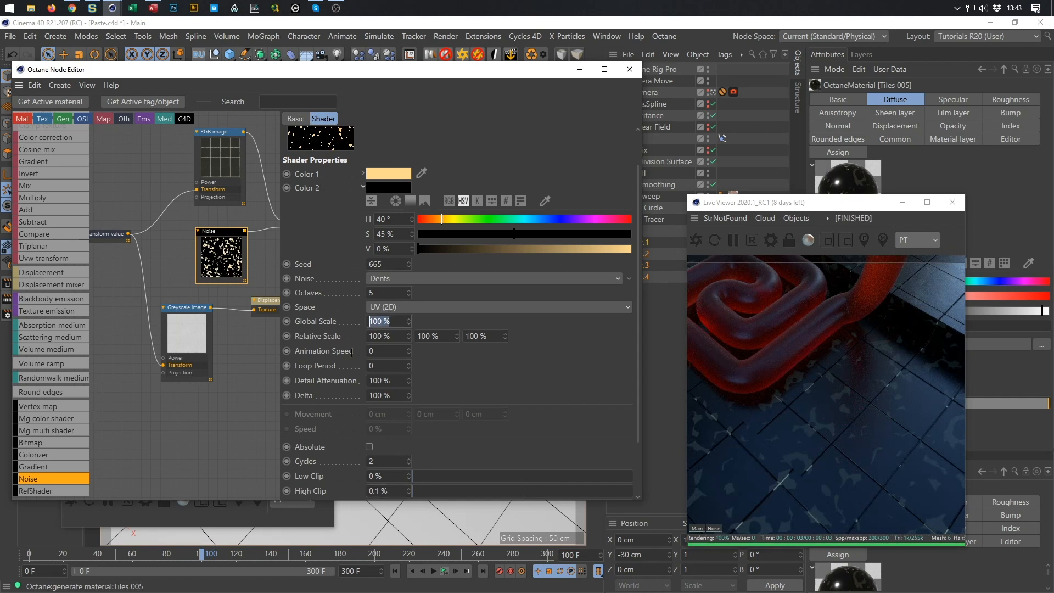
text(20)
key(Return)
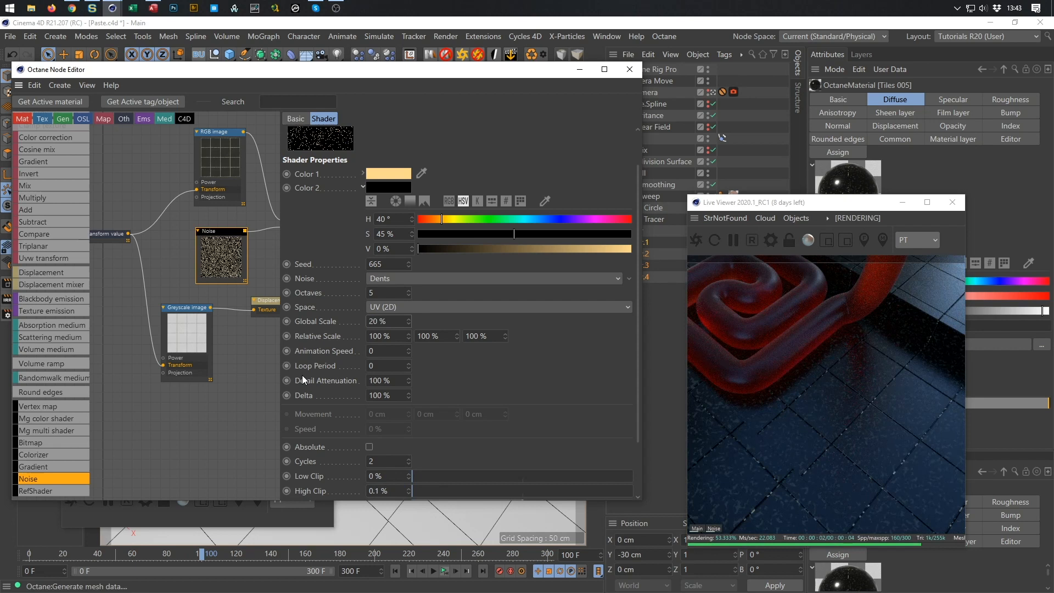
Lower the Cycles of the Noise to 1 and nudge the value up to 1.1
scroll(638, 329, down, 3)
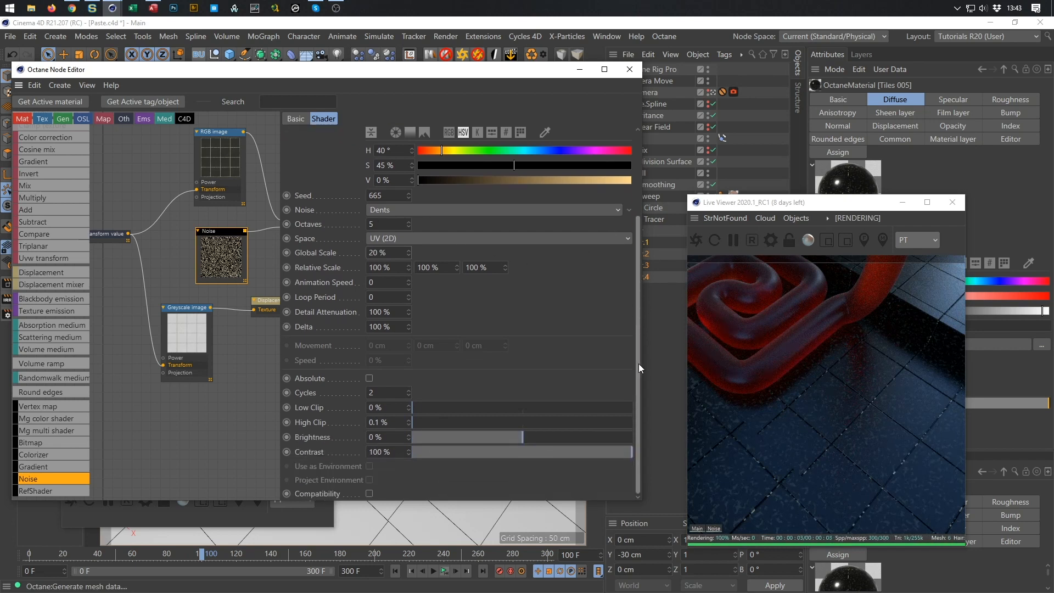
drag(396, 392, 305, 414)
text(1)
key(Return)
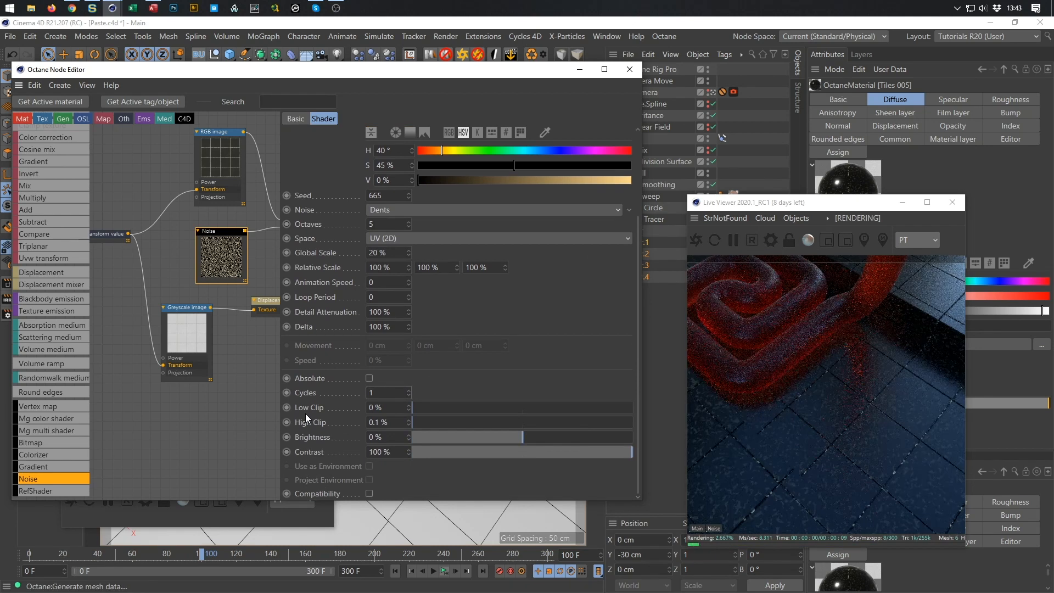
click(408, 390)
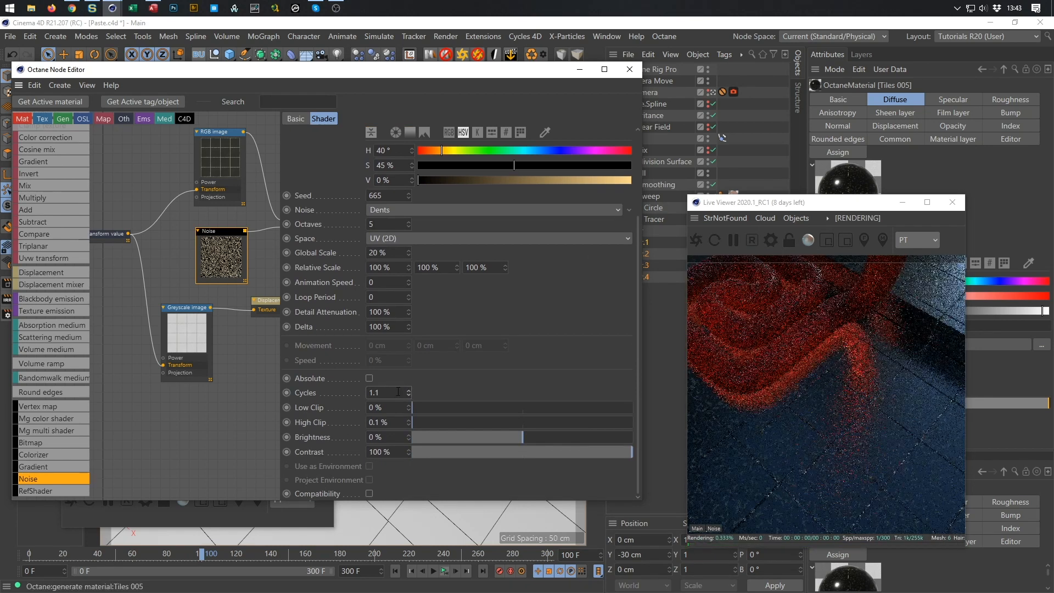
Try a Cycles value of 10 on the Noise and bring it back to 1
text(10)
key(Return)
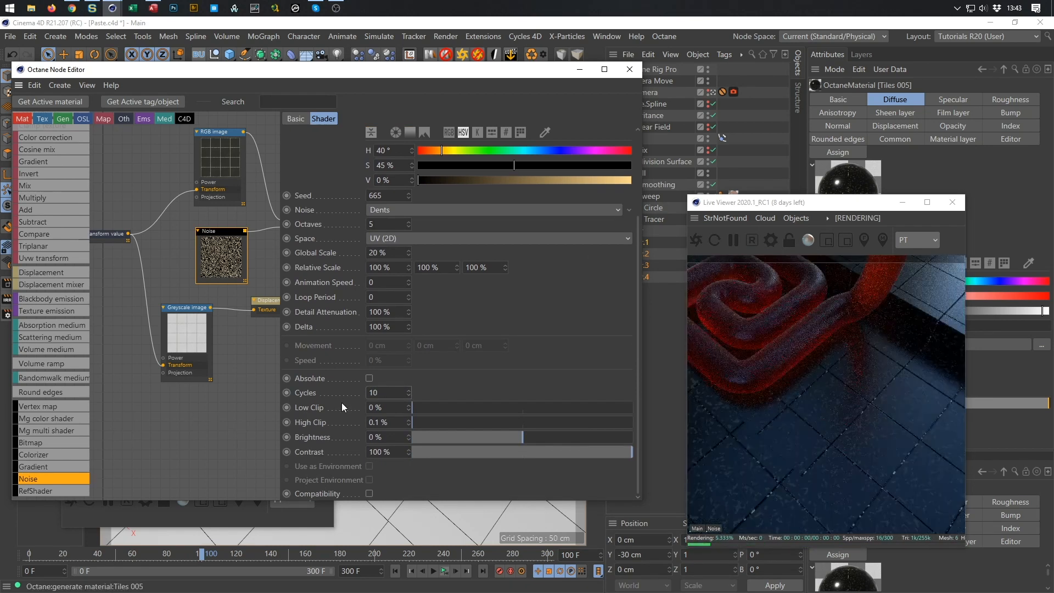
key(BackSpace)
key(Return)
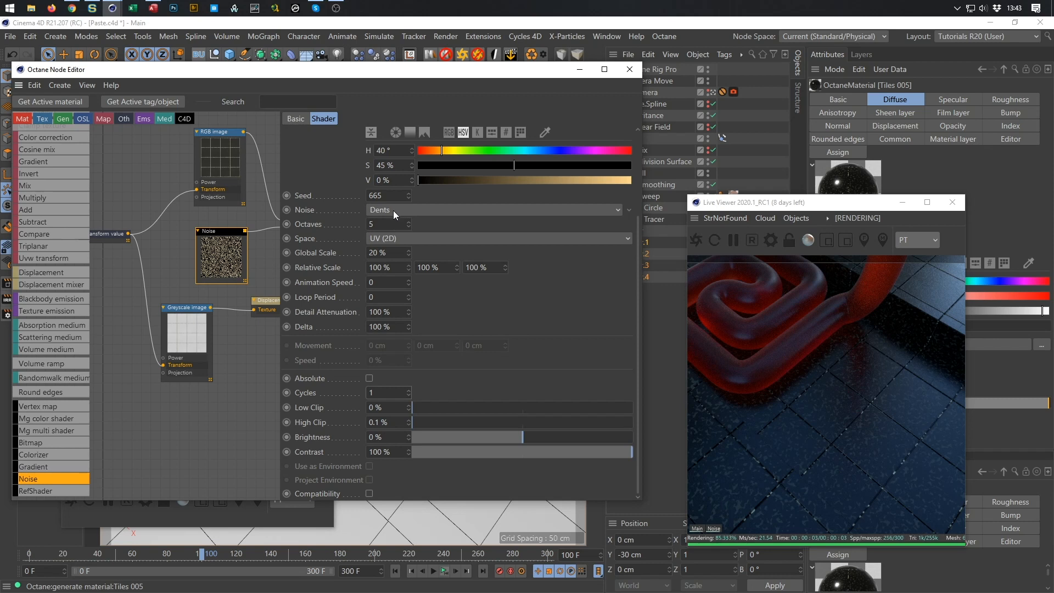
Try 0 Octaves on the Noise and settle on 1
click(405, 225)
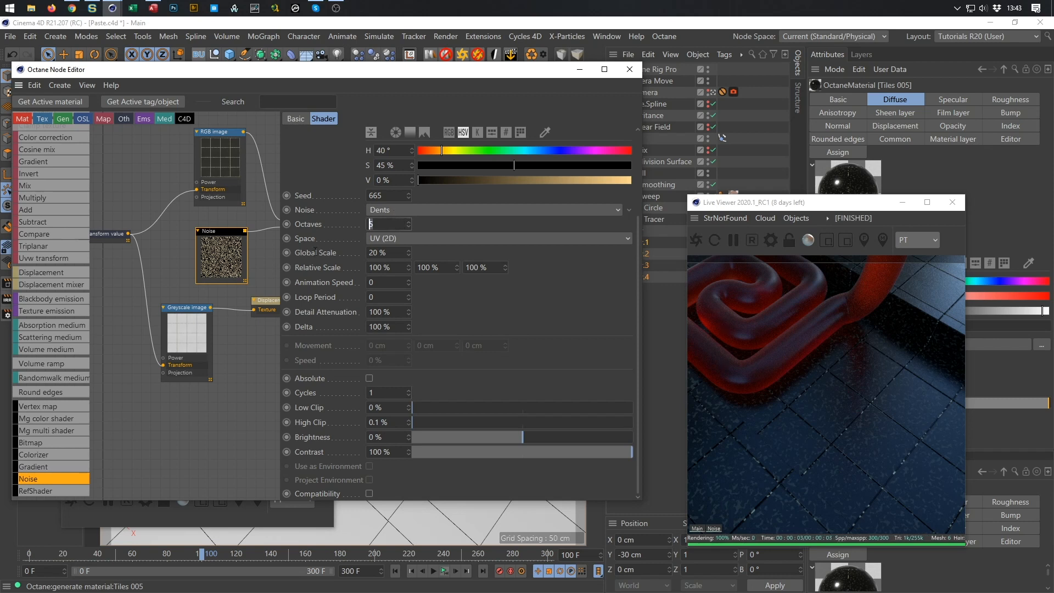
text(0)
key(Return)
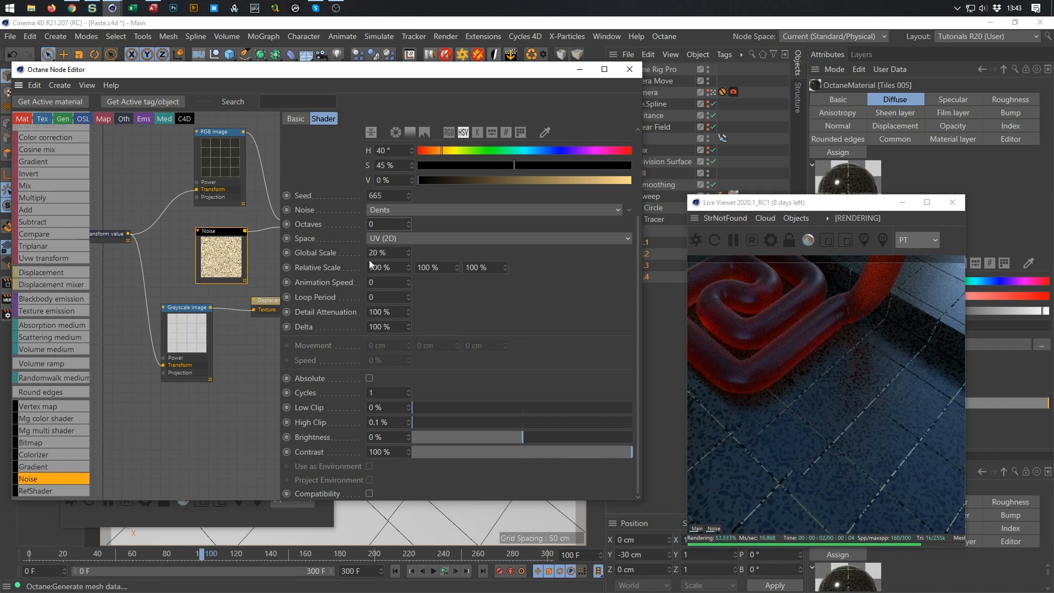
drag(392, 225, 306, 240)
text(1)
key(Return)
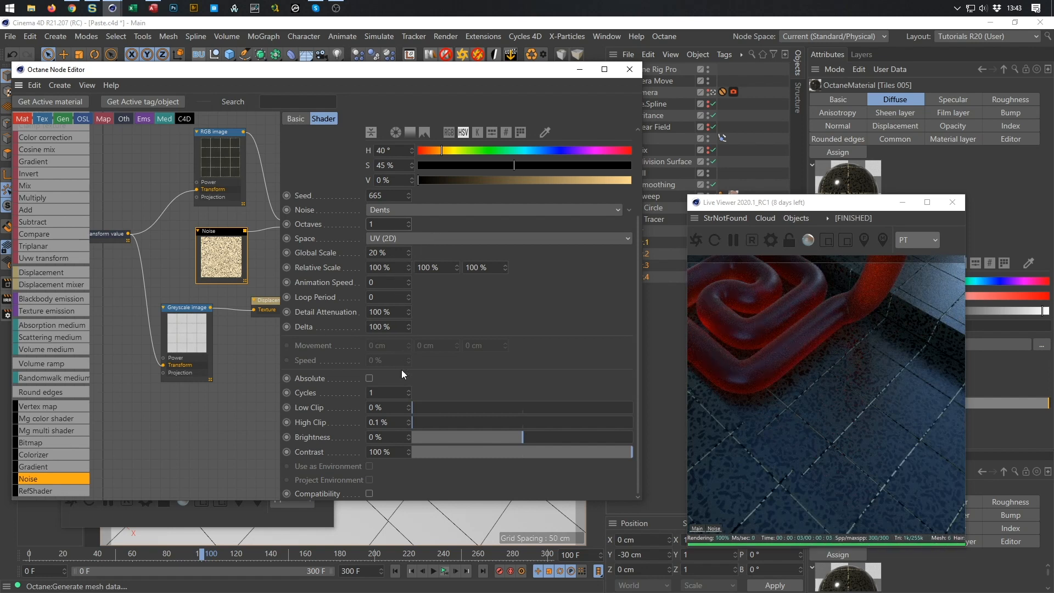
Check the Absolute option of the Noise, leaving it off, and raise the High Clip to 100%
click(370, 377)
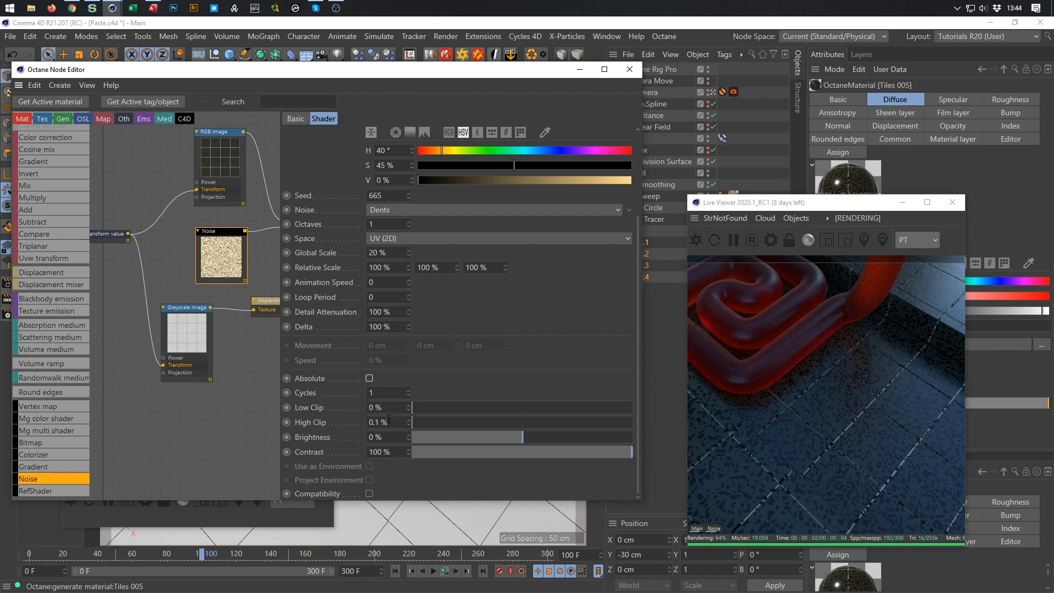
drag(416, 421, 663, 416)
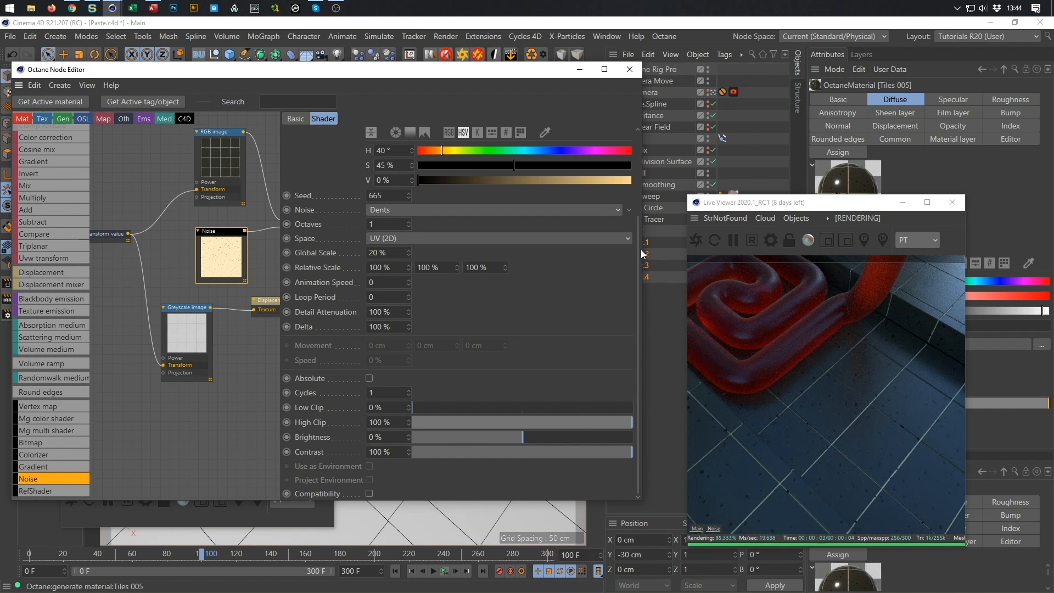
Try a Global Scale of 100% on the Noise and restore it to 20%
drag(635, 242, 634, 141)
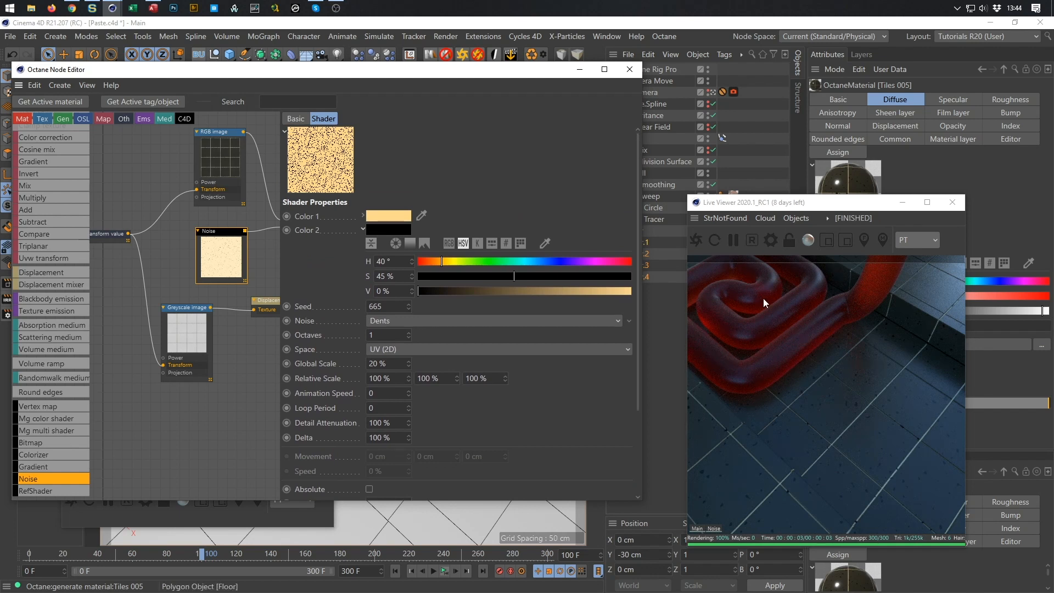
drag(391, 364, 297, 376)
text(100)
key(Return)
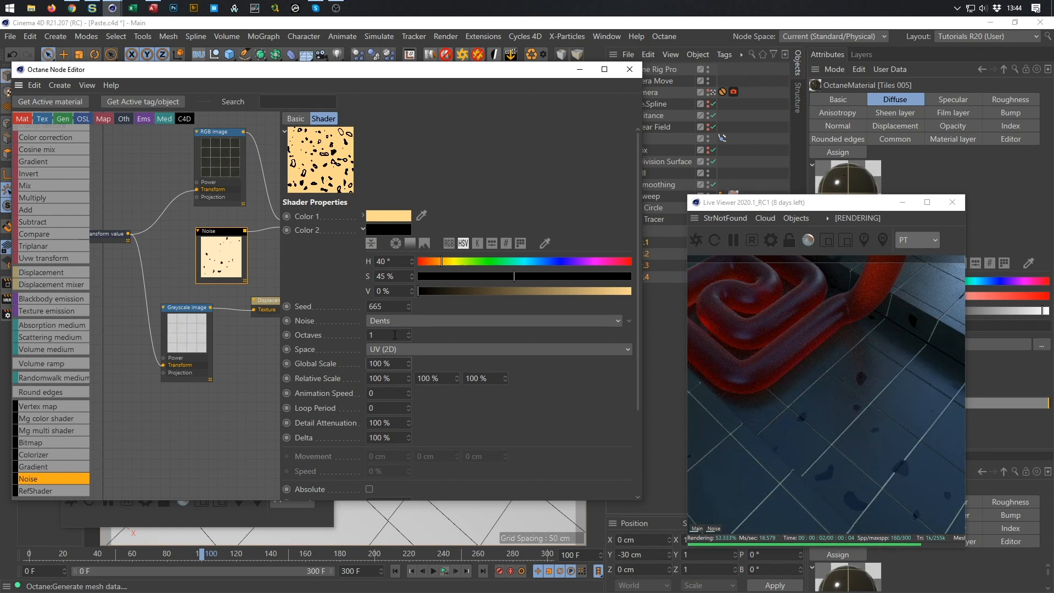
drag(390, 363, 366, 364)
text(20)
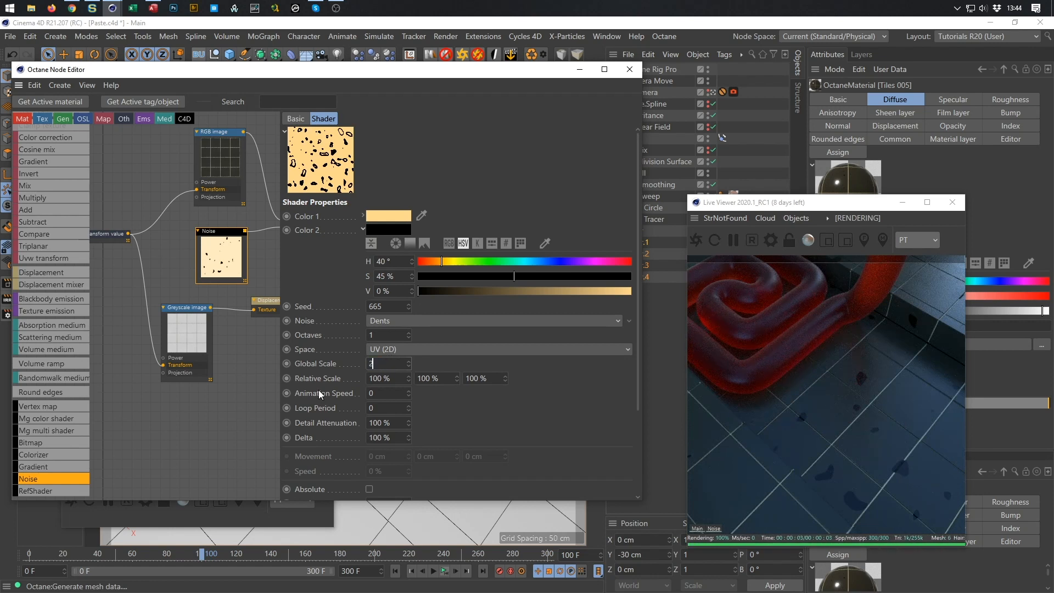
key(Return)
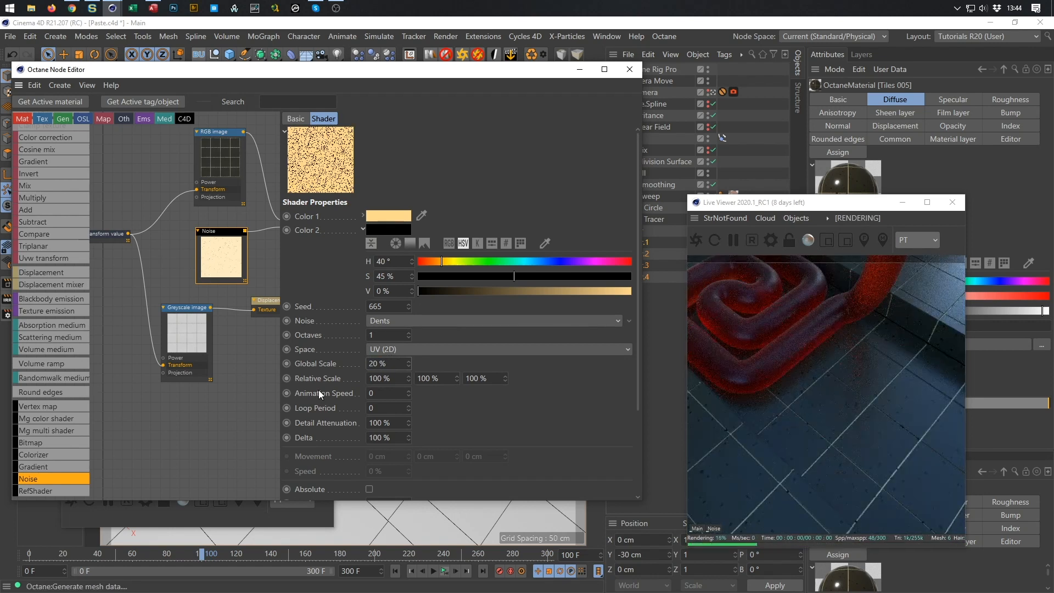
Swap the Noise colors so that Color 1 is black and Color 2 is the pale orange
drag(390, 233, 391, 231)
click(394, 227)
click(394, 230)
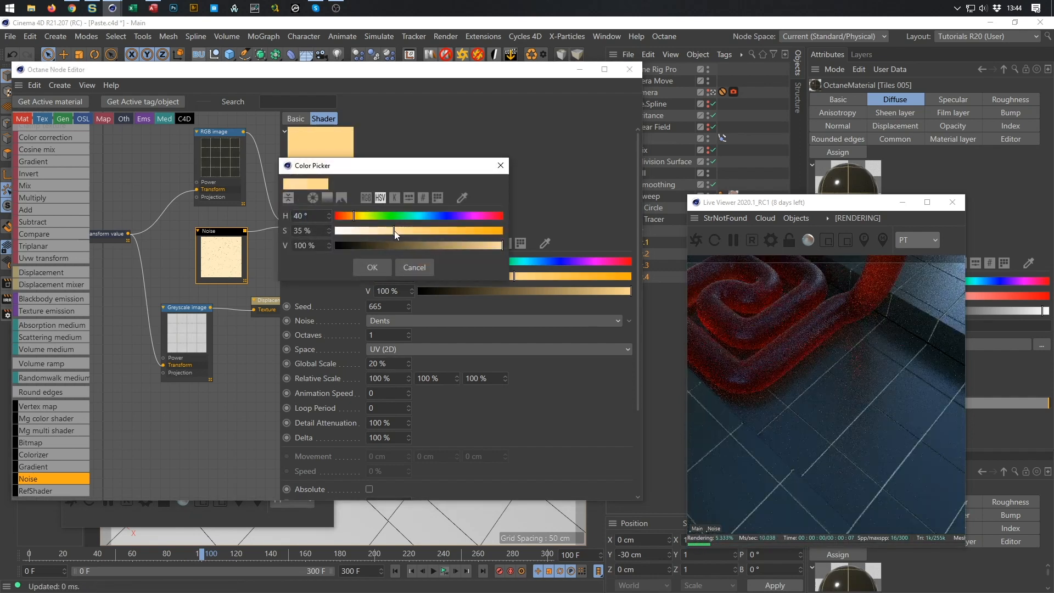
click(362, 266)
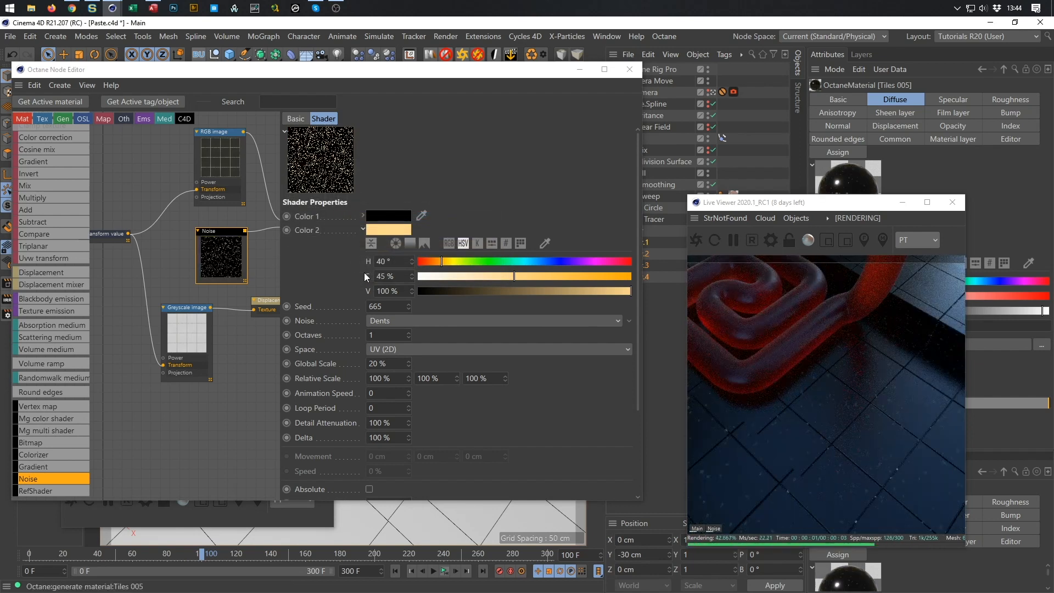
Shift the Noise and RGB image nodes slightly aside and widen the node graph area
drag(227, 232, 217, 232)
drag(212, 137, 204, 137)
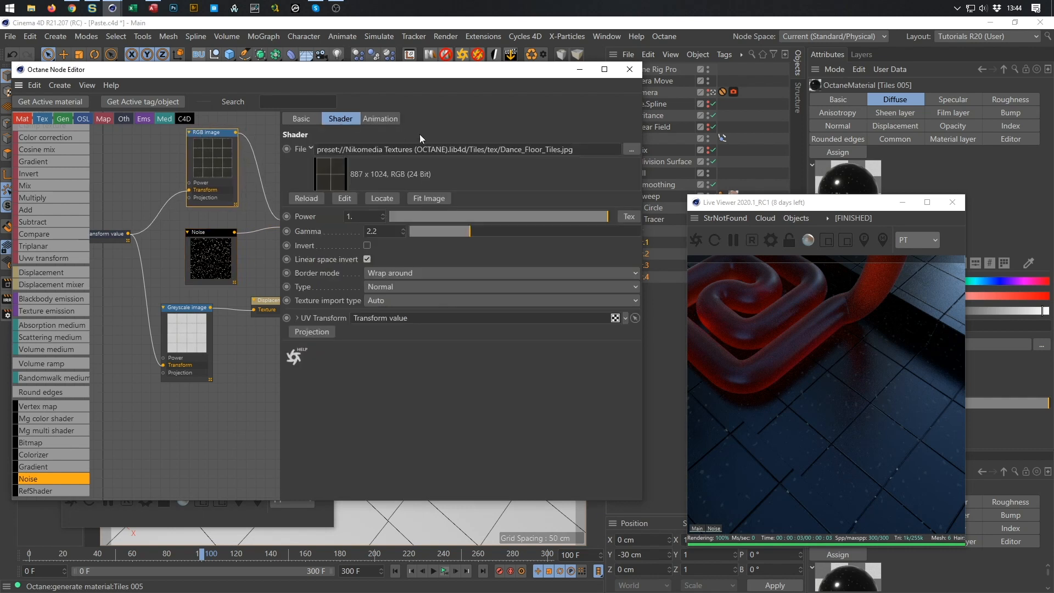
drag(282, 186, 356, 194)
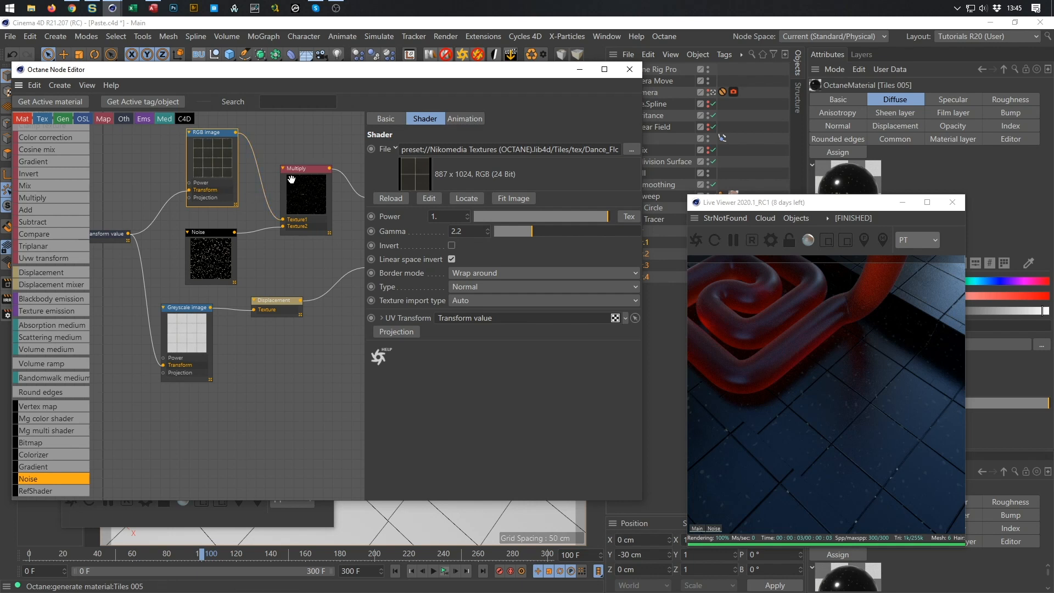
Delete the Multiply node from the Tiles 005 graph and save the scene
click(305, 169)
key(Delete)
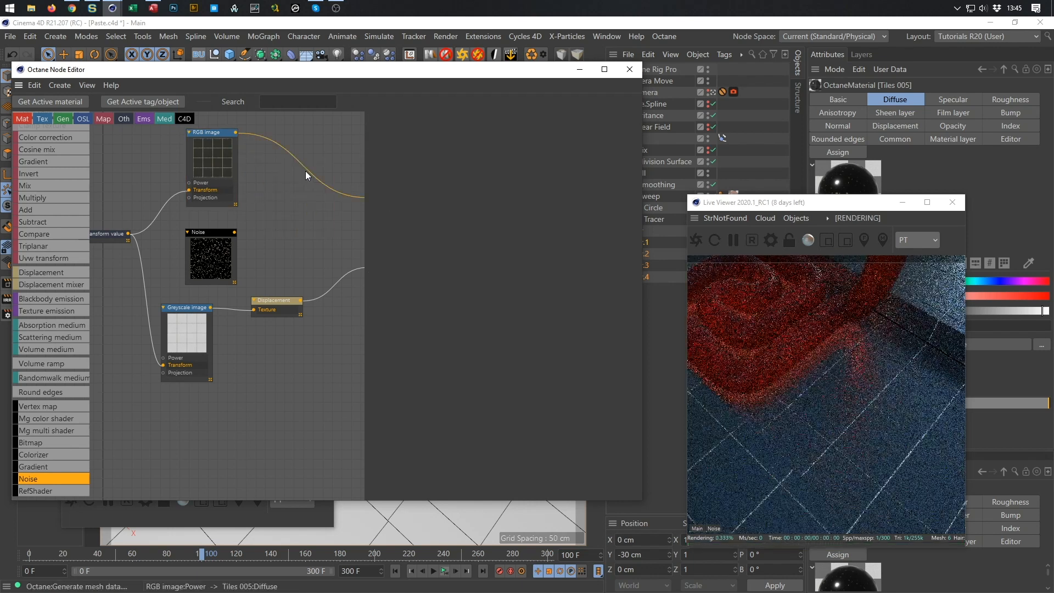
key(ctrl+s)
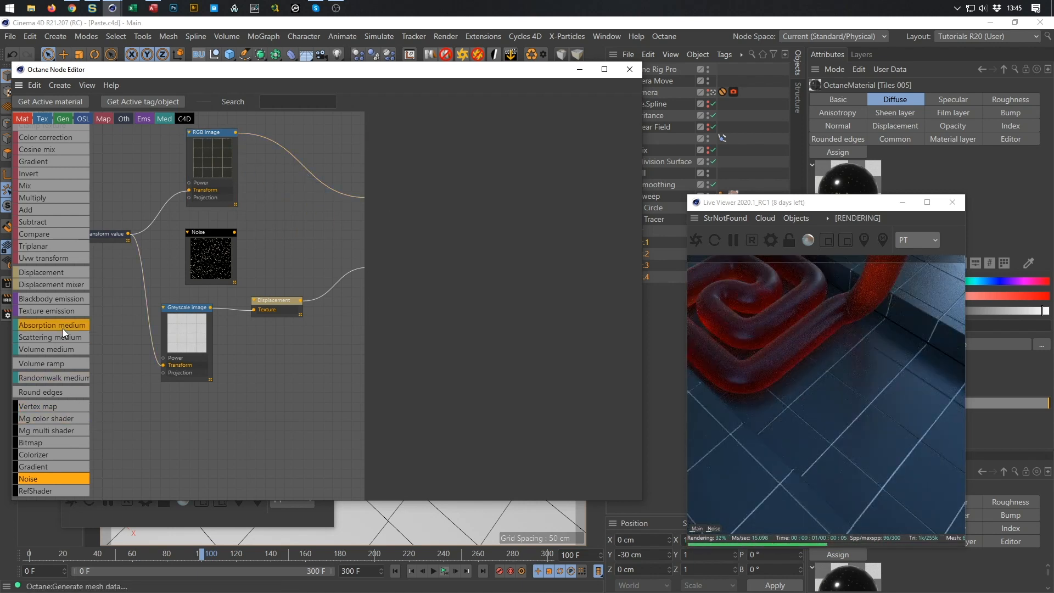
Insert an Add node between the RGB image and the diffuse channel and connect the Noise to its Texture2
scroll(41, 182, up, 3)
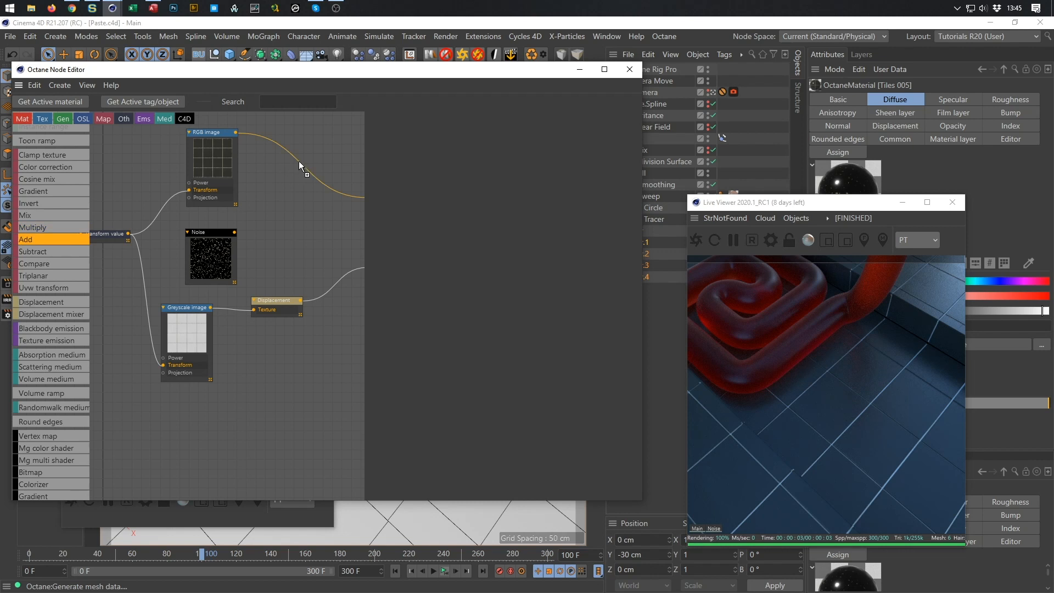
drag(302, 165, 304, 169)
drag(234, 232, 279, 227)
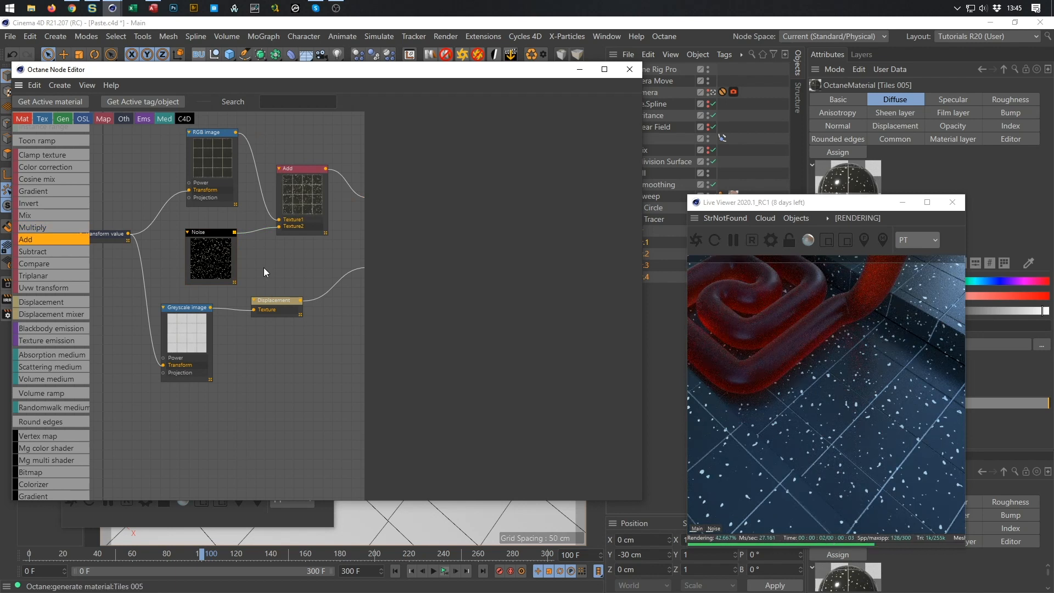
Raise the saturation of the Noise's Color 2 to 100%, try a red hue of 0°, and settle on a hue of 35°
click(209, 236)
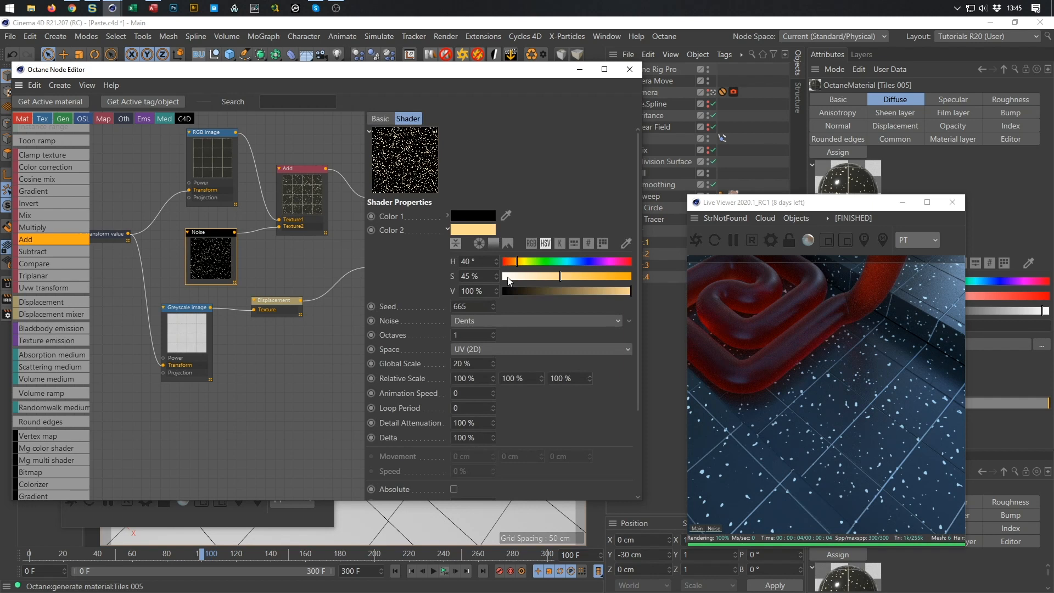
drag(584, 281, 632, 277)
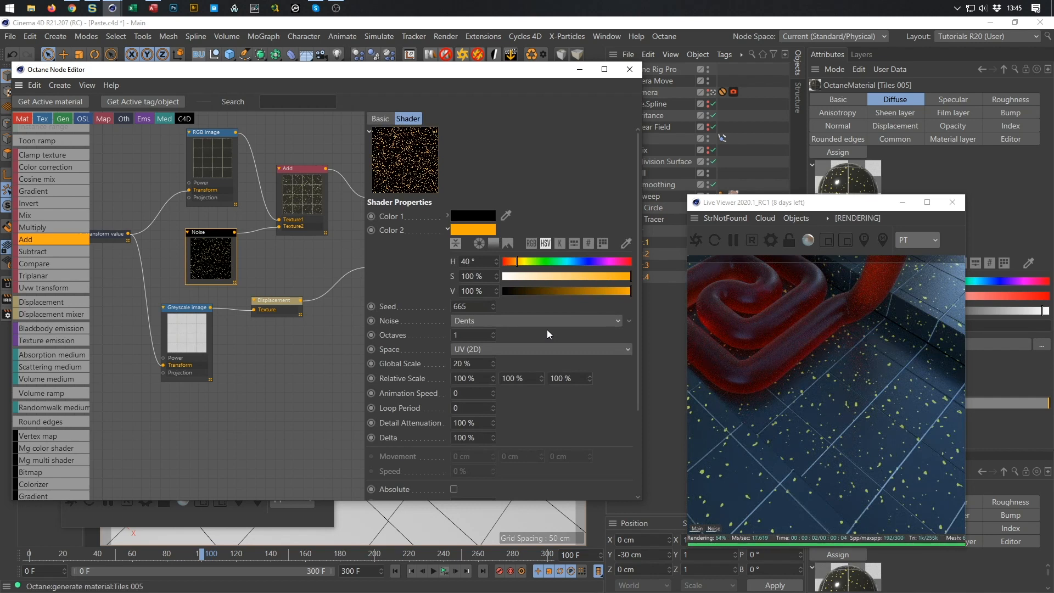
drag(517, 262, 483, 266)
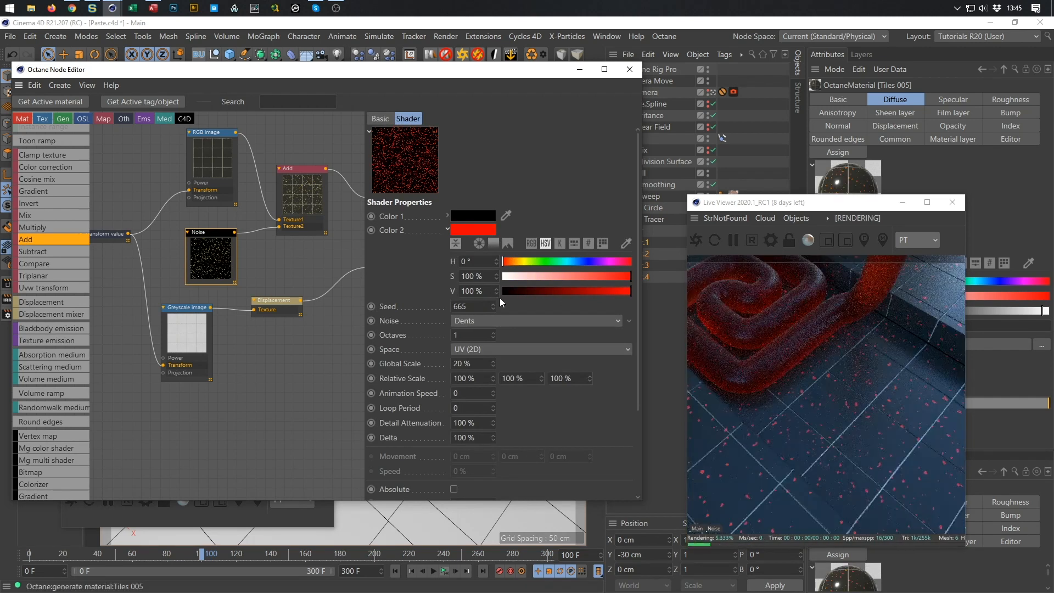
click(526, 262)
click(519, 263)
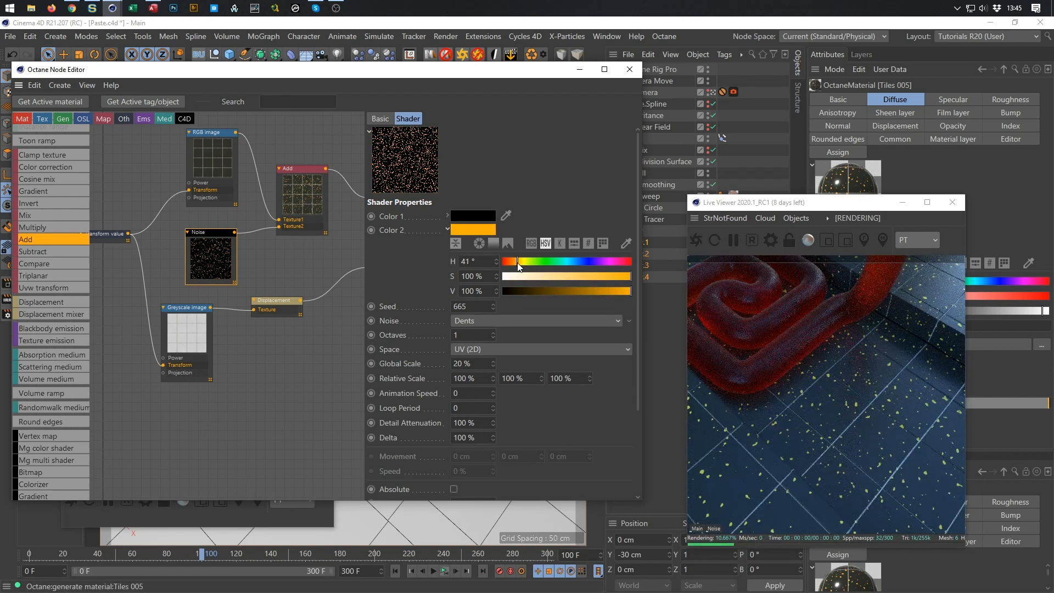
click(517, 263)
click(515, 263)
Reduce the saturation of the Noise's Color 2 to 85%
click(567, 277)
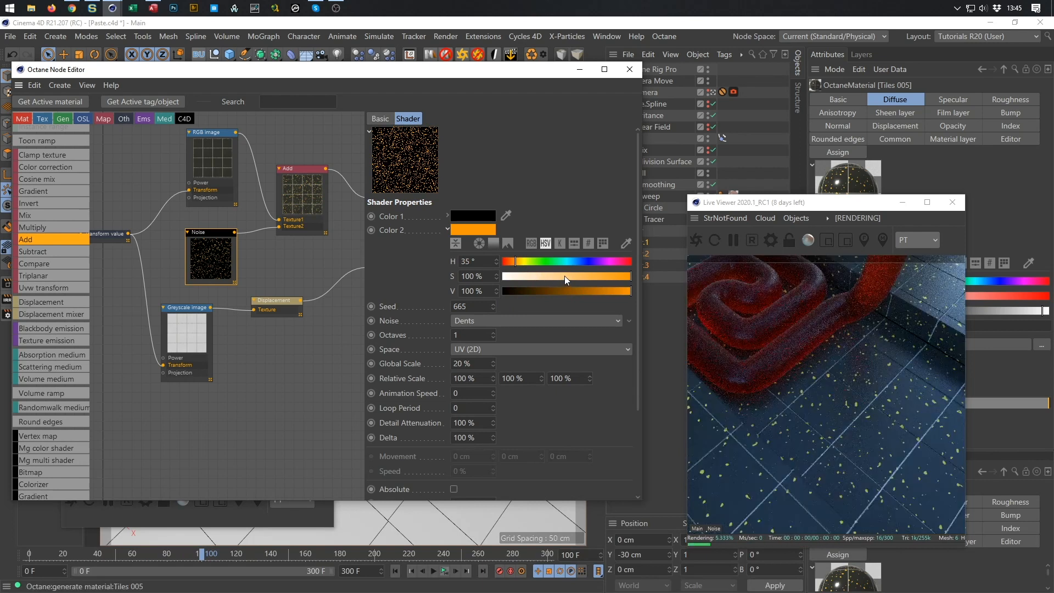
click(595, 276)
click(604, 276)
click(611, 276)
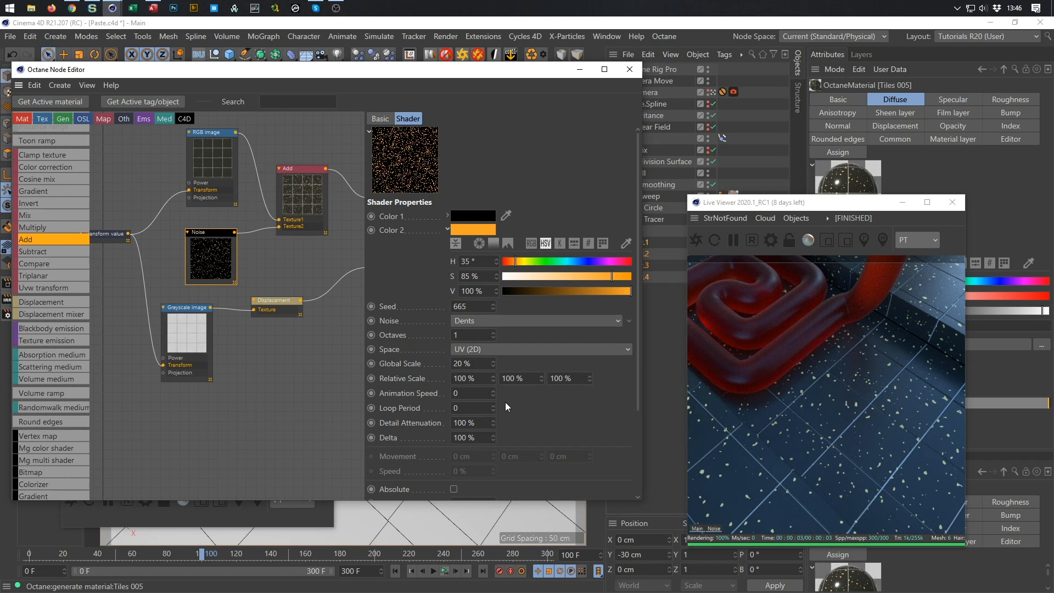
Close the Node Editor and delete the OctSpecular1 material
click(626, 73)
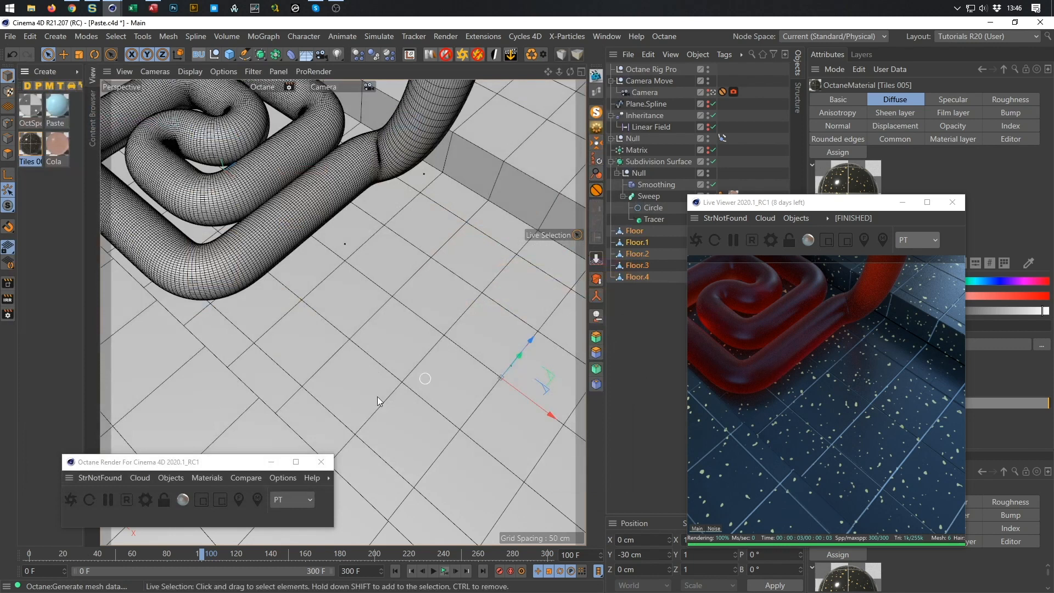
click(36, 110)
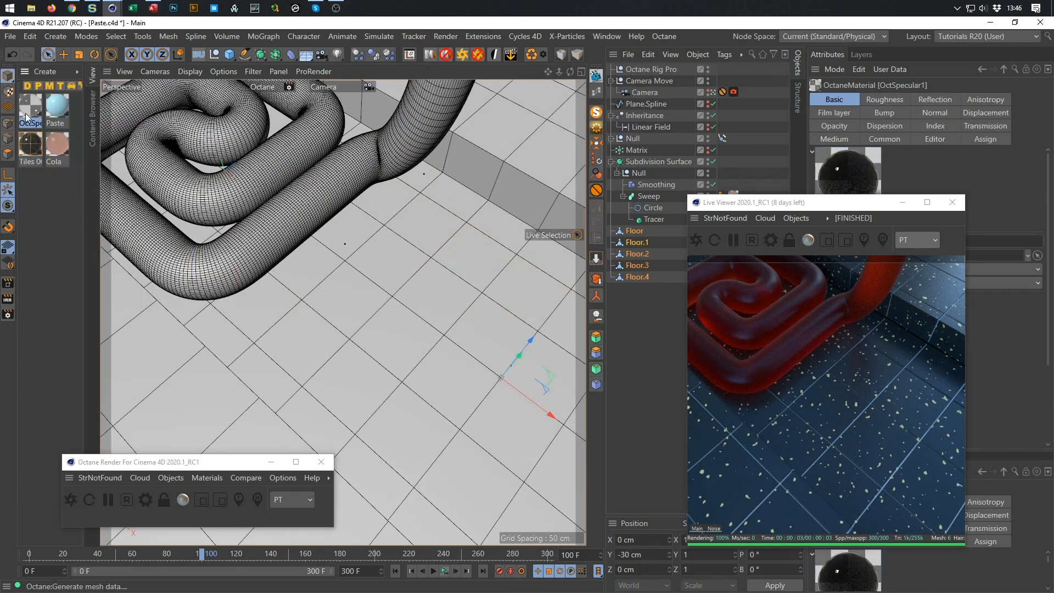
key(Delete)
Open the Cola material in the Node Editor and inspect its Scattering node and the RGB colors for transmission and absorption
click(35, 143)
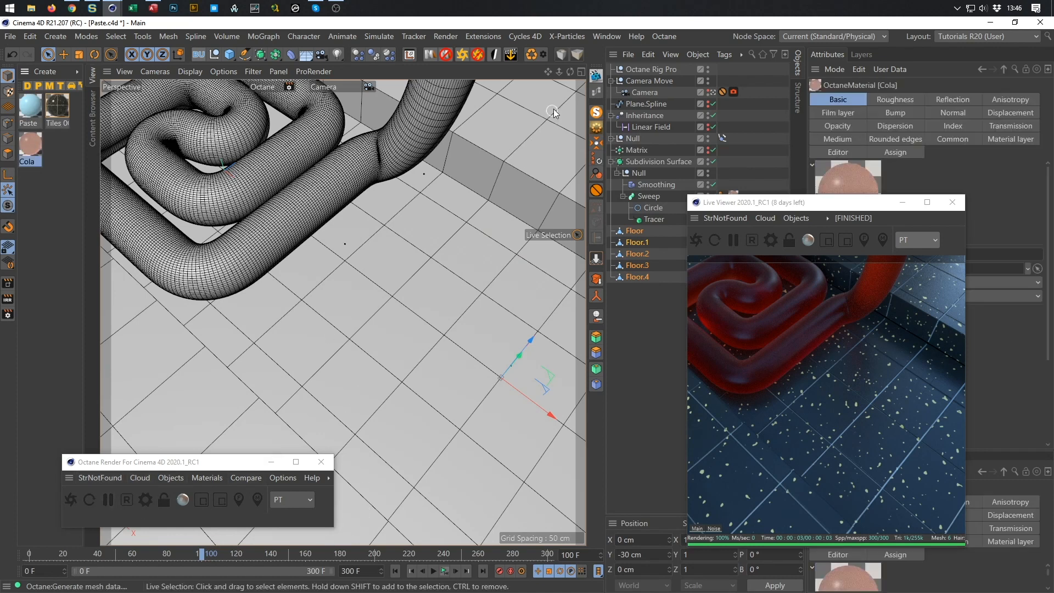
click(596, 91)
drag(563, 167, 358, 69)
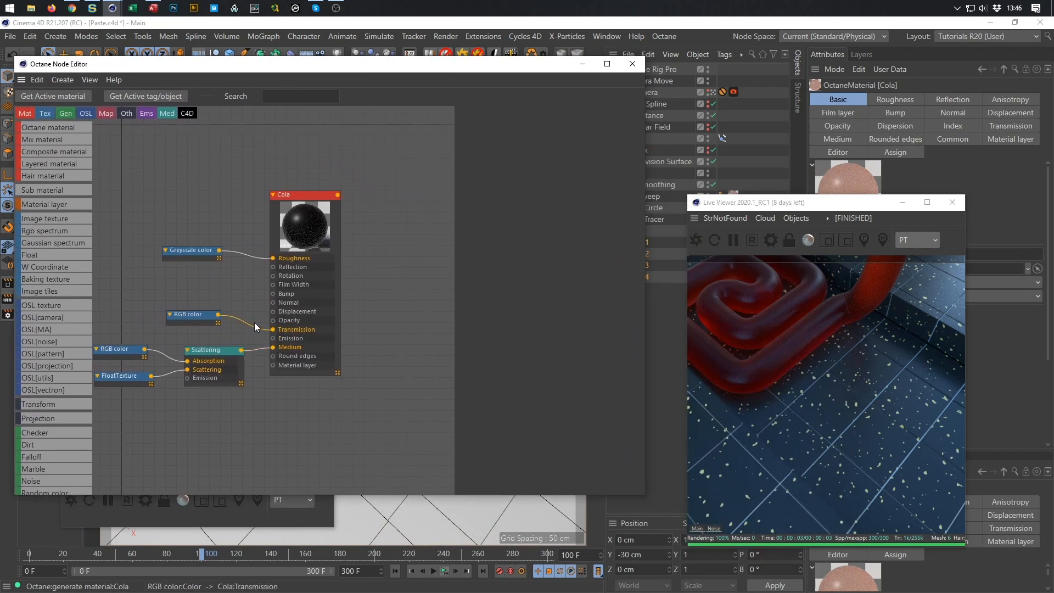
middle_drag(255, 322, 288, 320)
drag(253, 351, 252, 357)
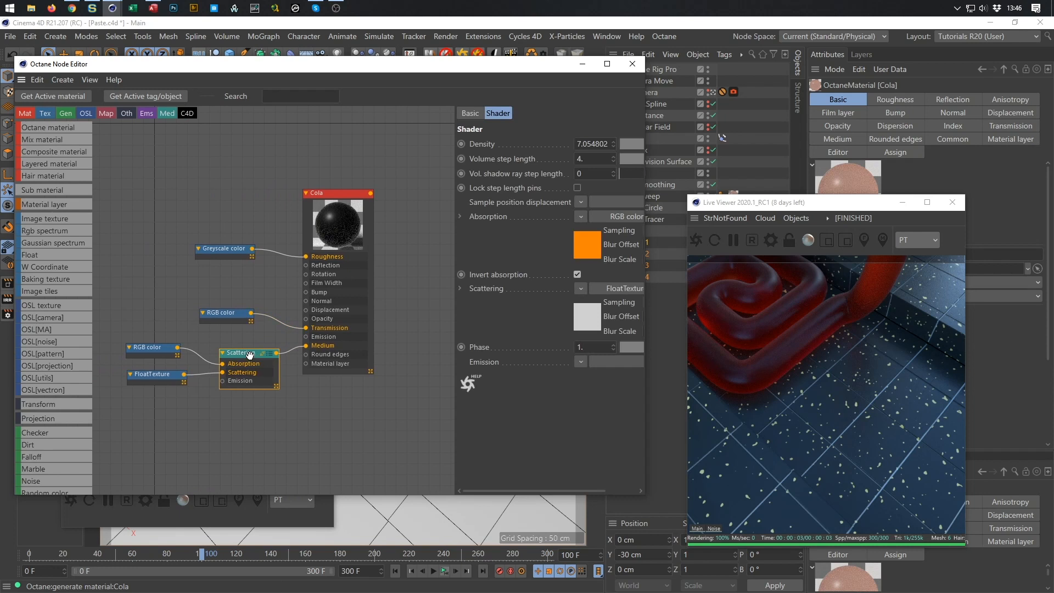
click(229, 314)
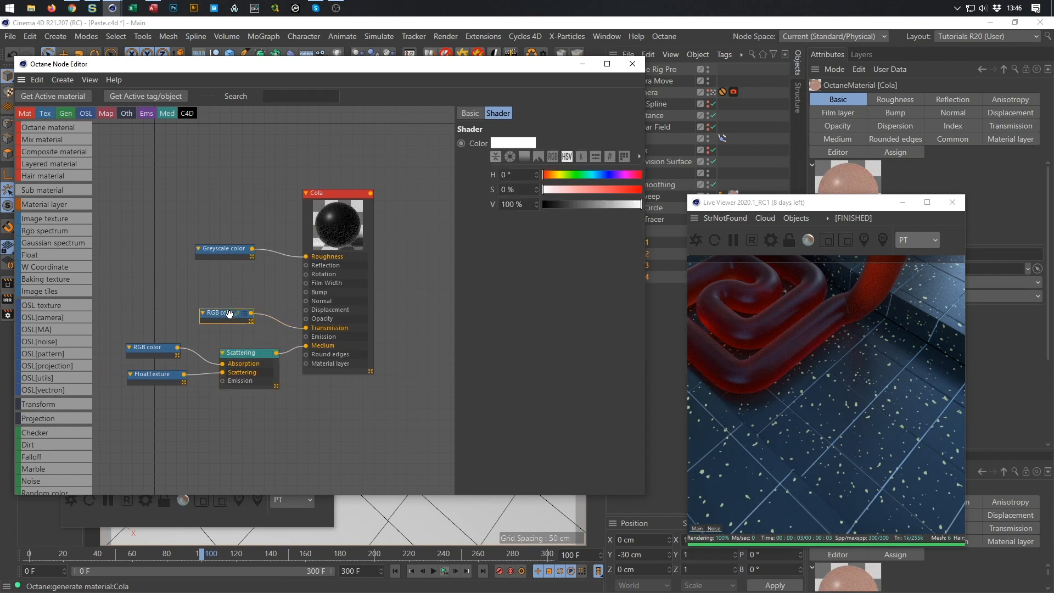
click(142, 343)
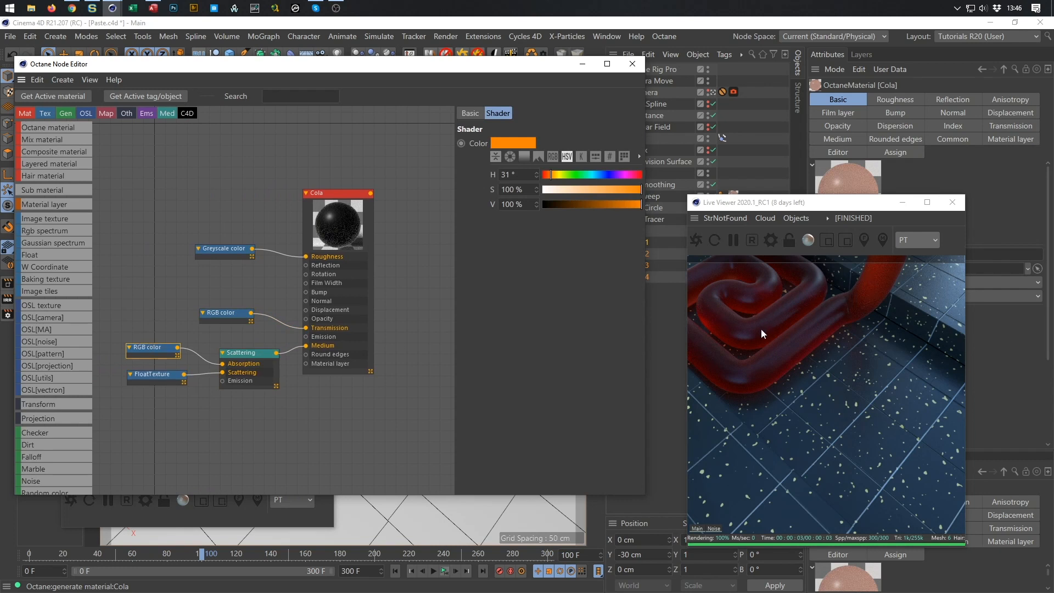
Raise the Index of the Cola material to about 1.92
click(333, 198)
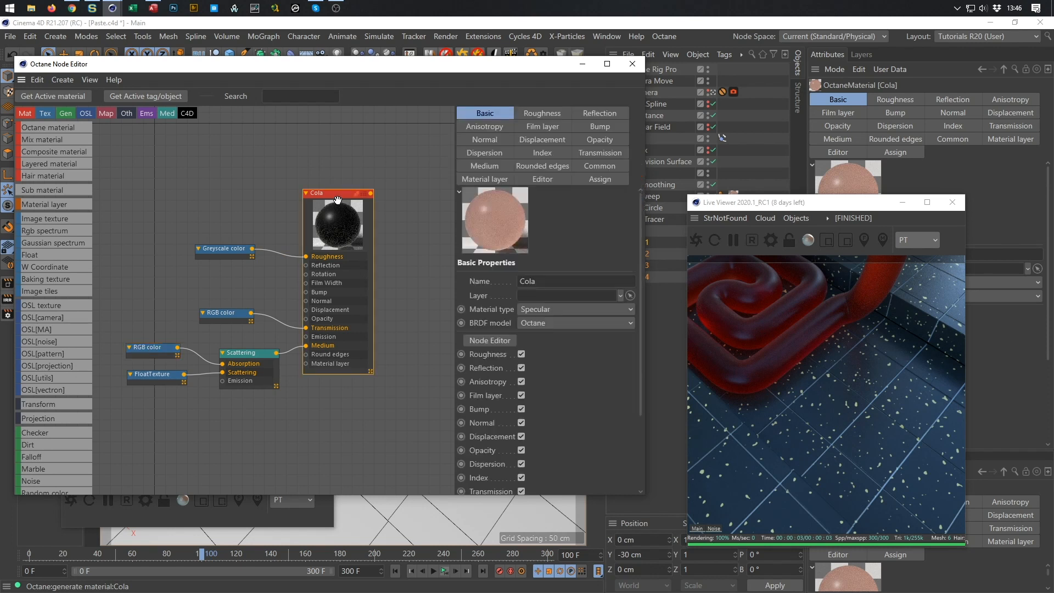
click(554, 153)
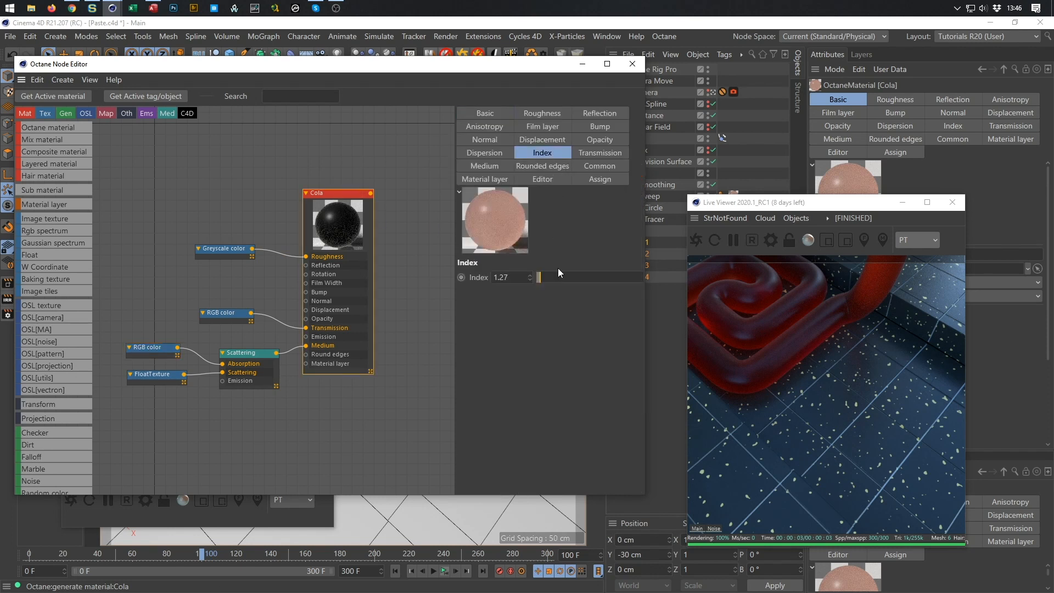
click(550, 278)
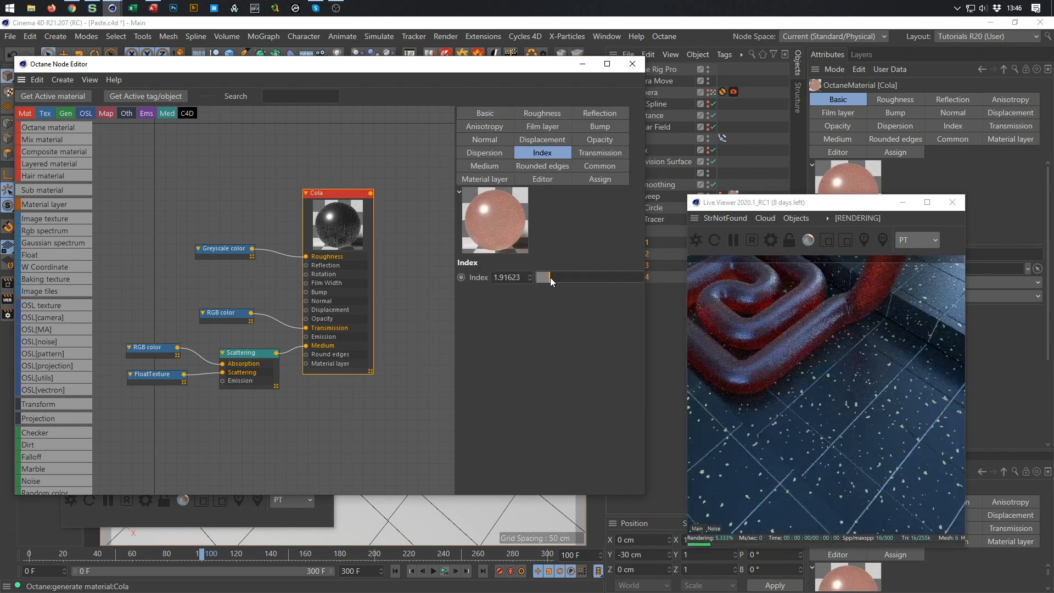
Lower the Cola material's Index to about 1.37 and set its dispersion coefficient to about 0.009
drag(549, 277, 538, 271)
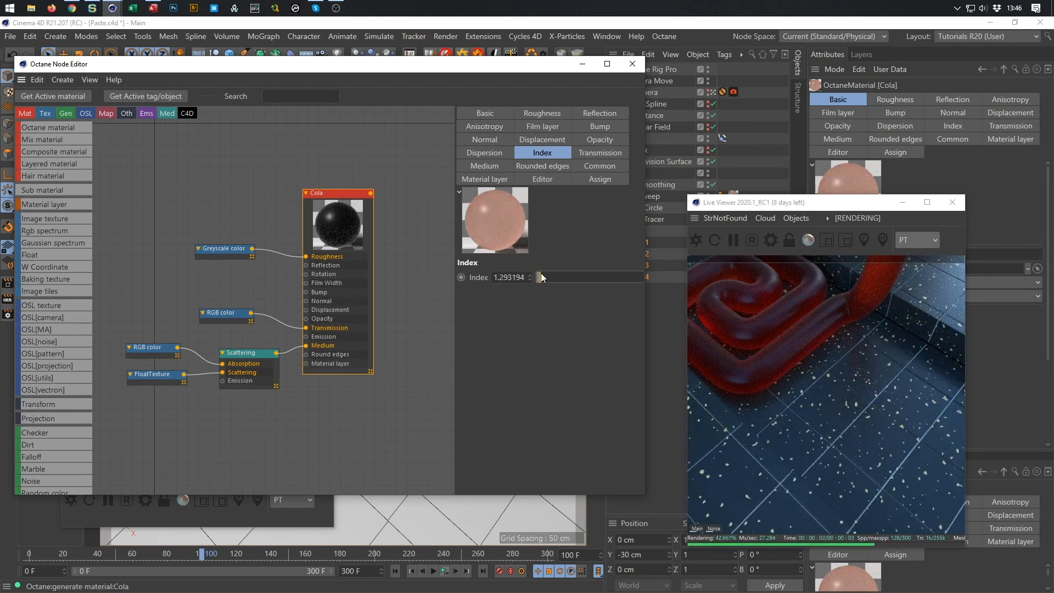
click(541, 276)
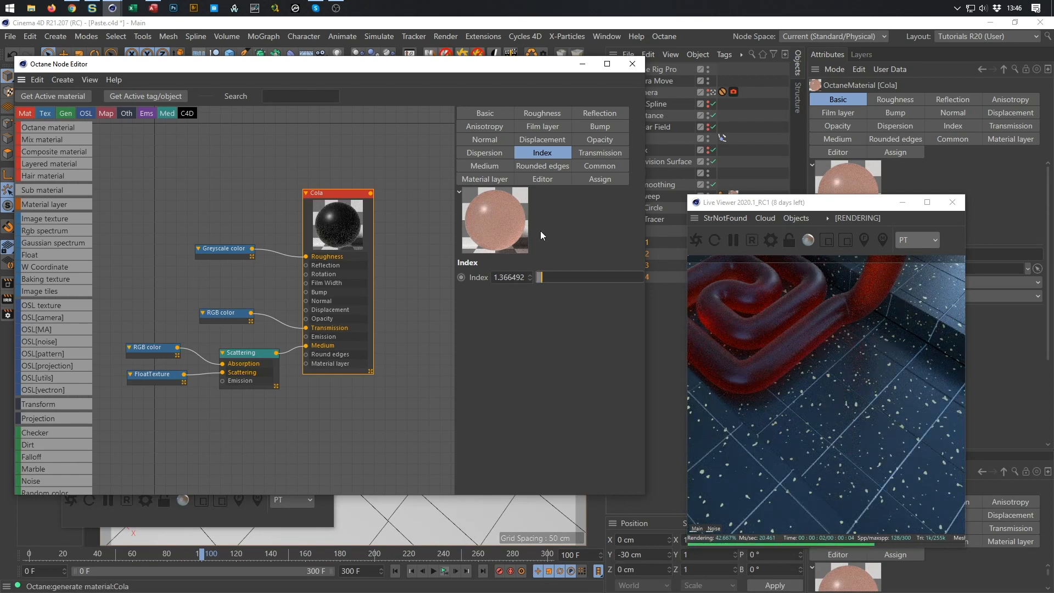
click(483, 149)
click(604, 278)
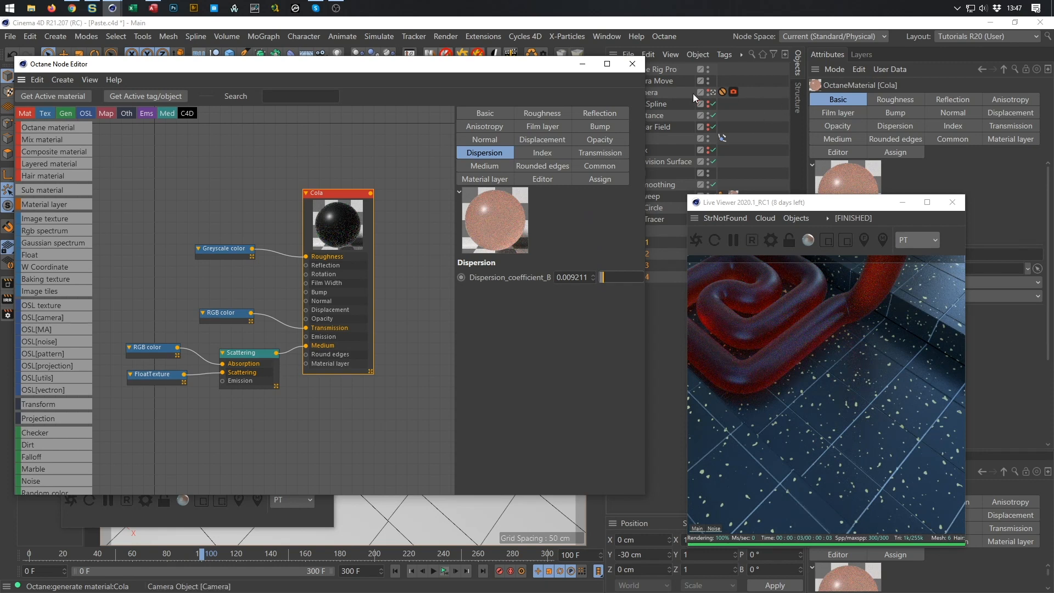
Uncover the object list and set the HDRI Intensity of the Octane Rig Pro null to 2
drag(547, 63, 482, 63)
click(657, 67)
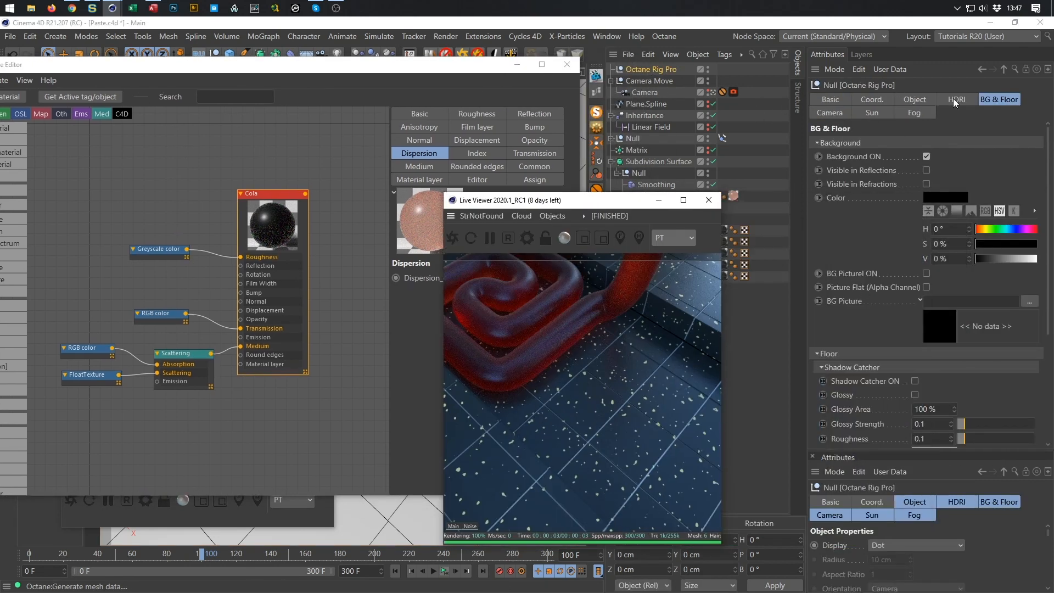
click(955, 100)
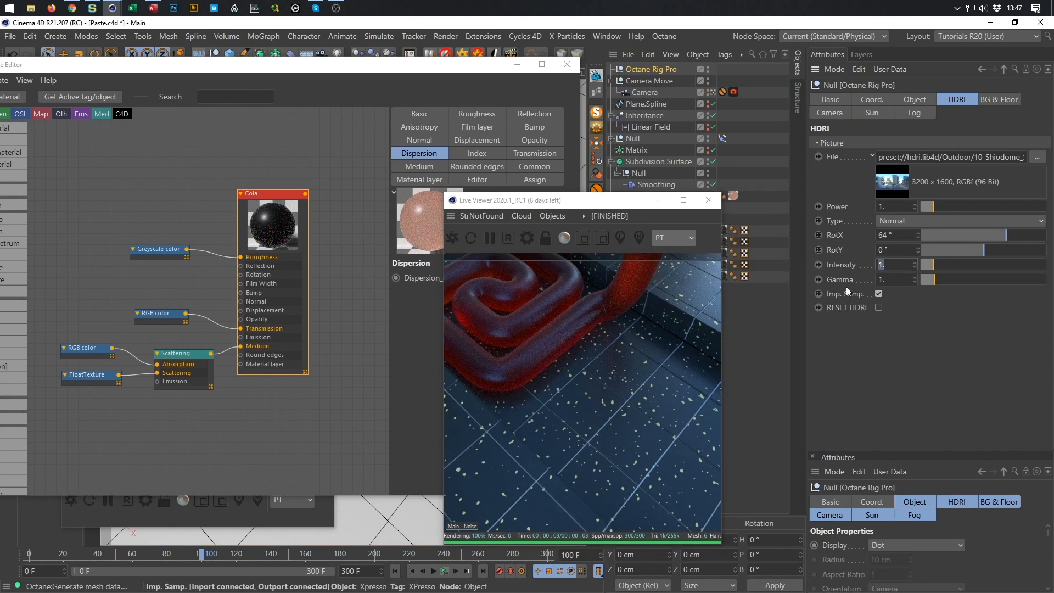
text(2)
key(Return)
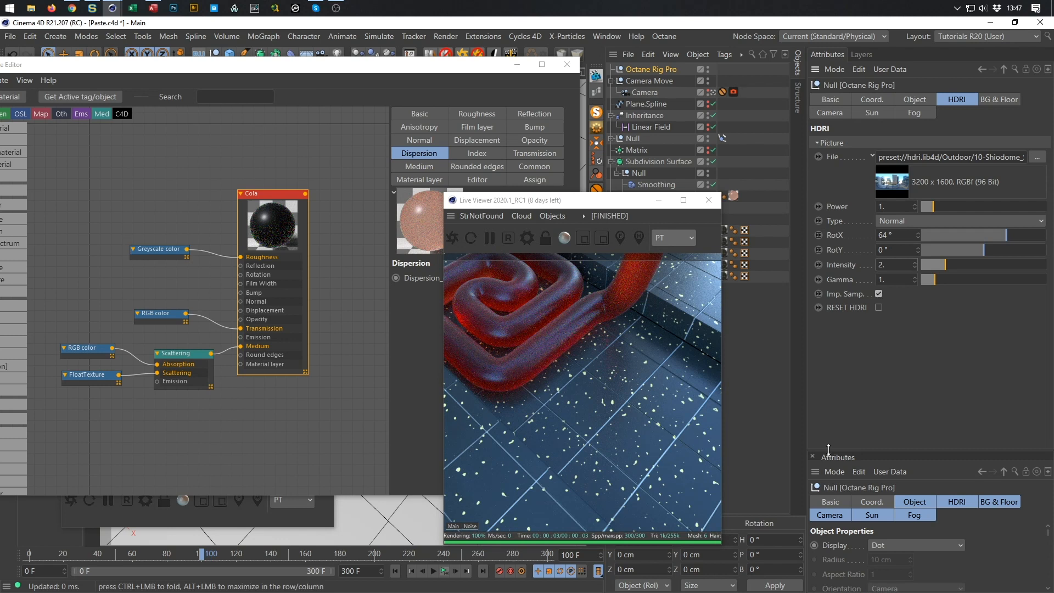
Enable the Camera Imager and its Spectral AI denoiser on the Octane camera tag, and show the denoised pass in the Live Viewer
click(733, 92)
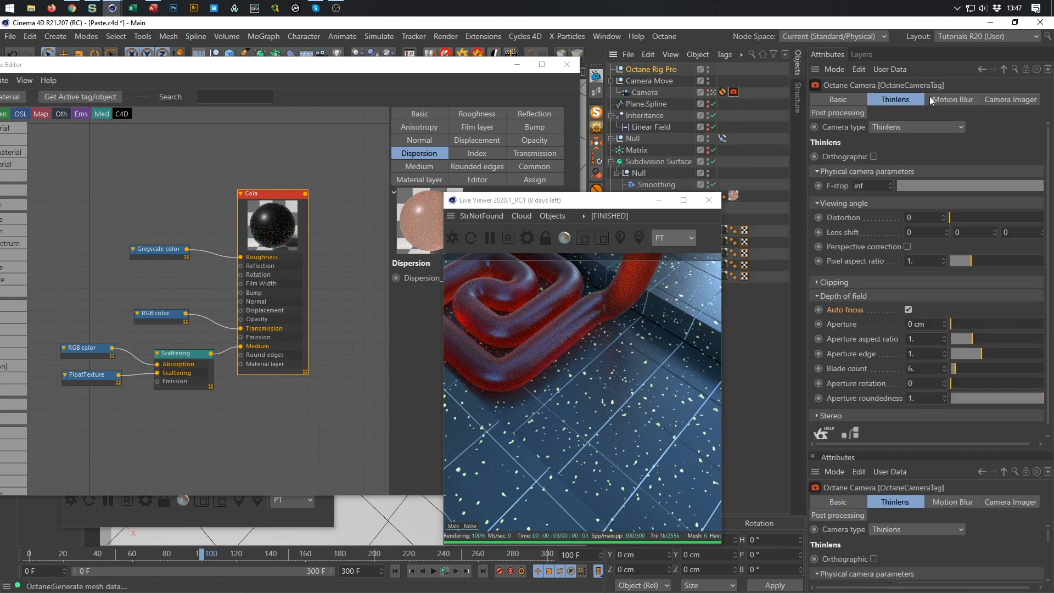
click(994, 99)
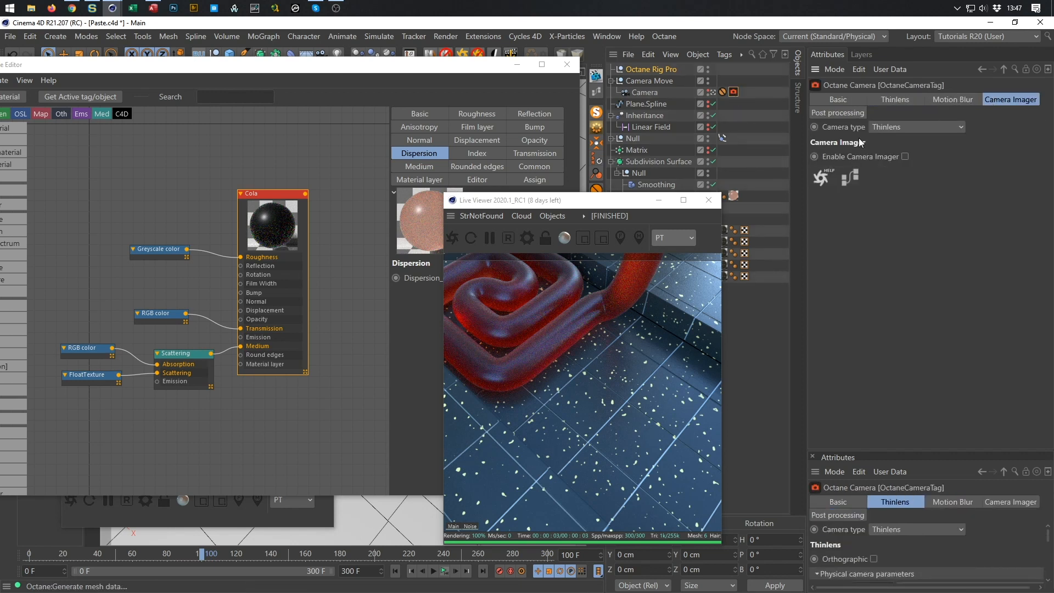
click(904, 157)
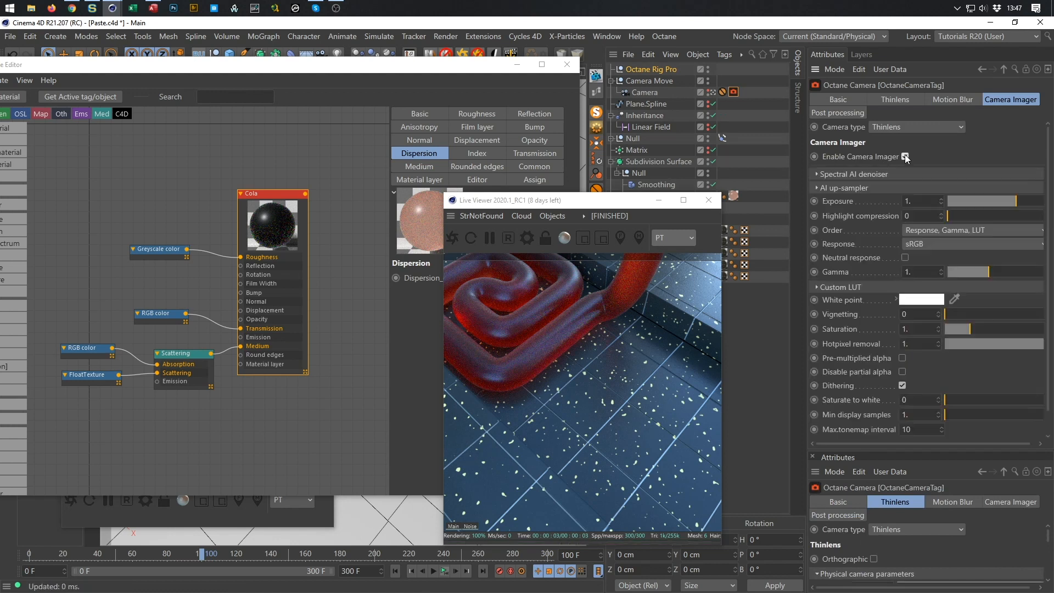
click(867, 175)
click(911, 188)
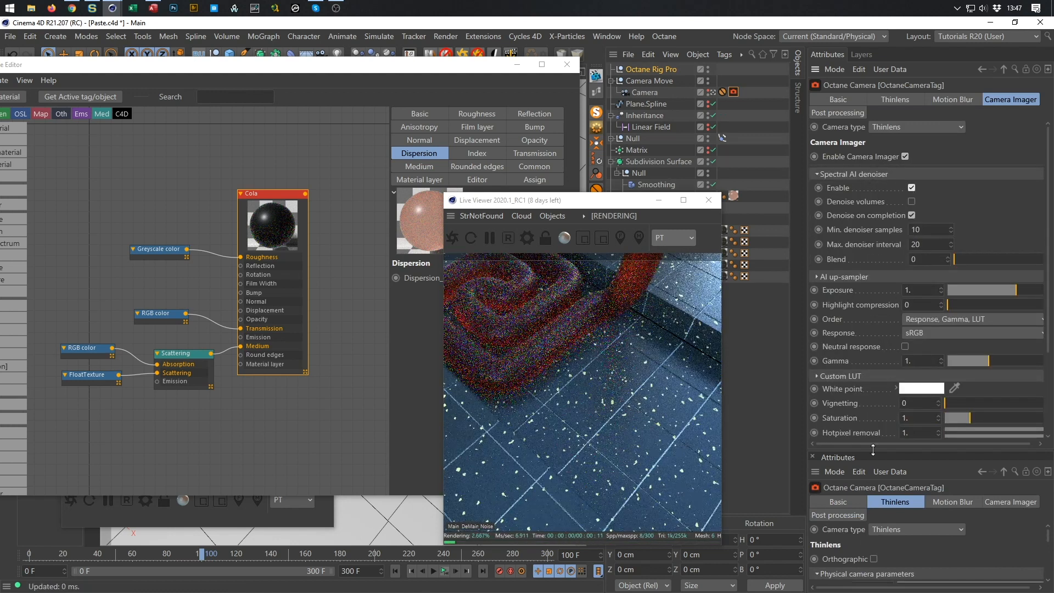
click(468, 525)
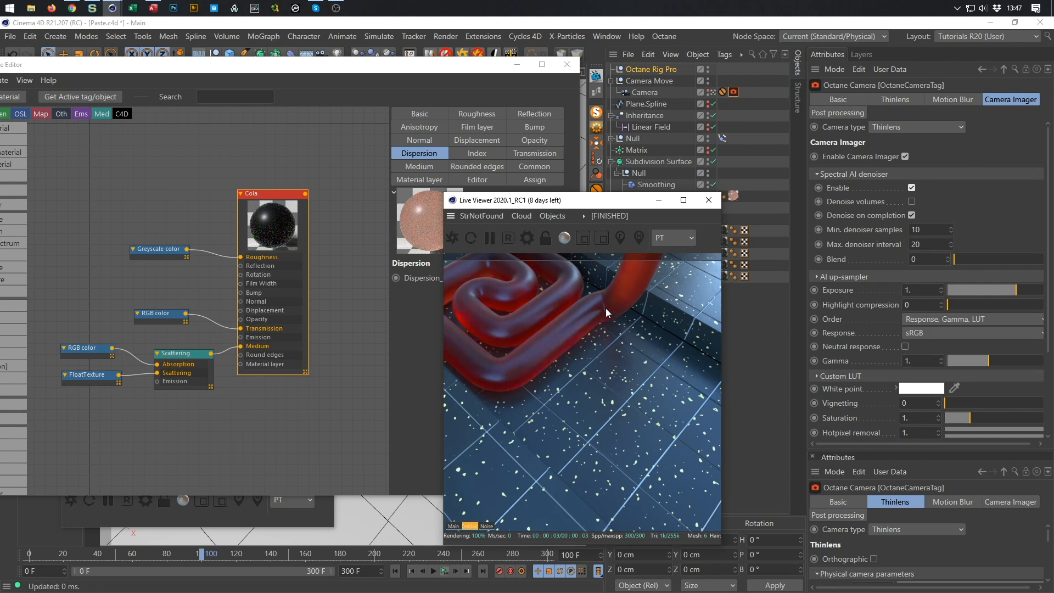
Close the Node Editor, set the Smoothing deformer's Stiffness to 75%, and move the Live Viewer clear of the viewport
click(567, 64)
drag(576, 202, 458, 210)
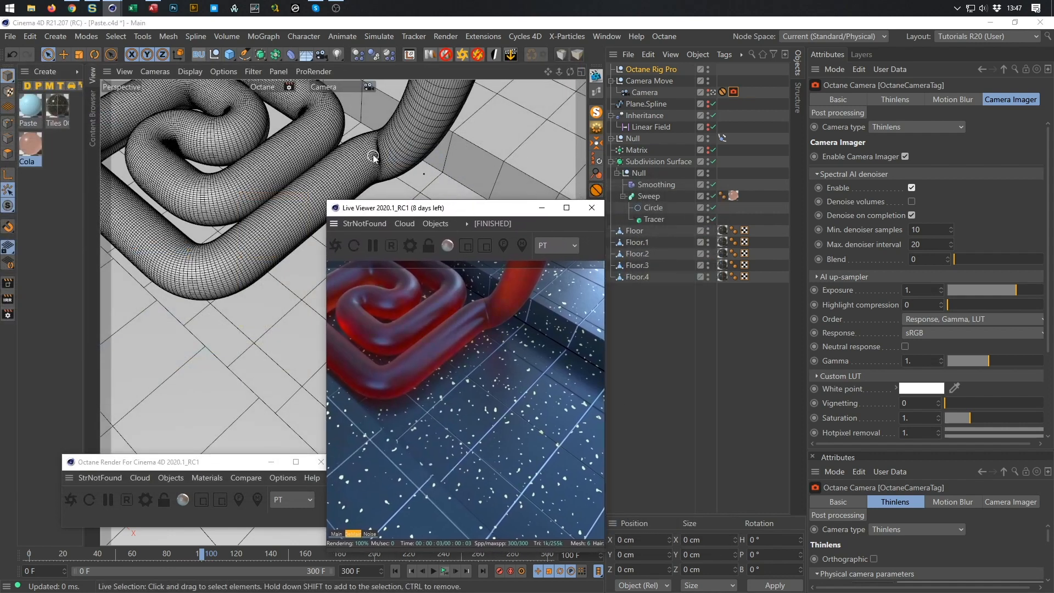
click(667, 186)
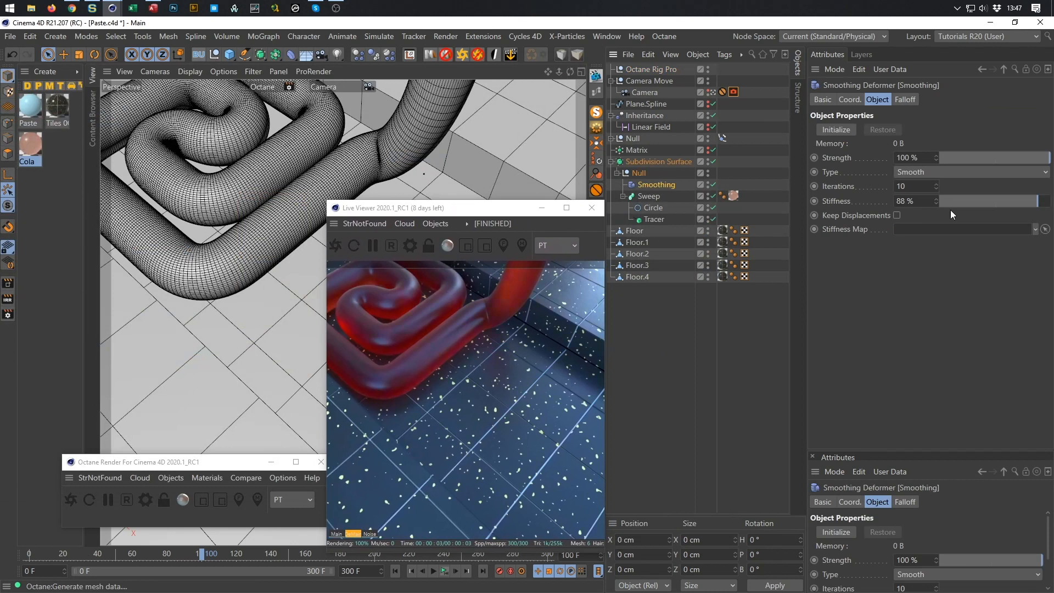
click(1038, 203)
drag(1038, 205, 1026, 204)
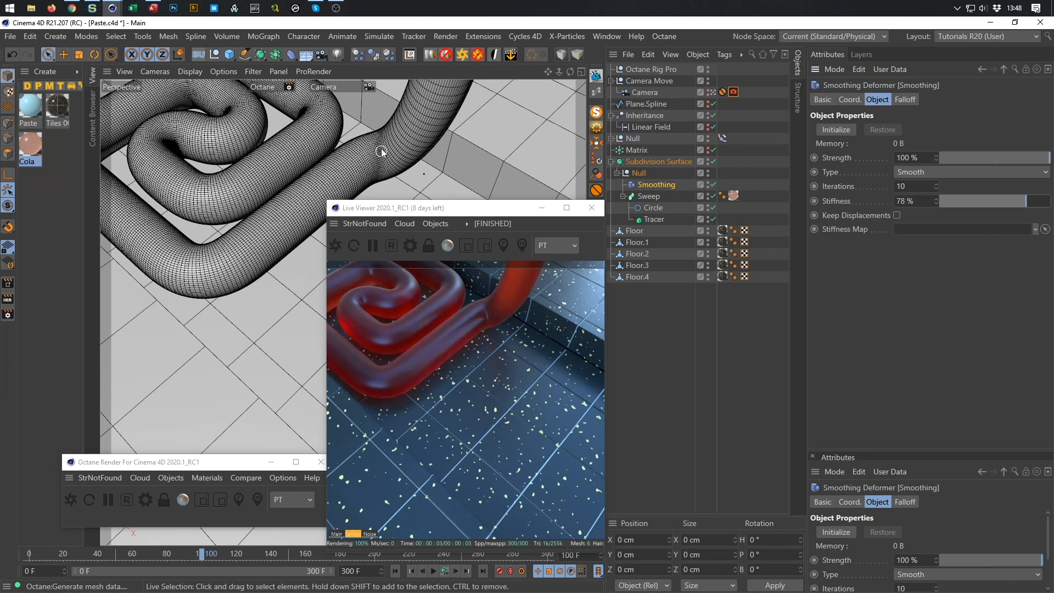
drag(1028, 200, 996, 196)
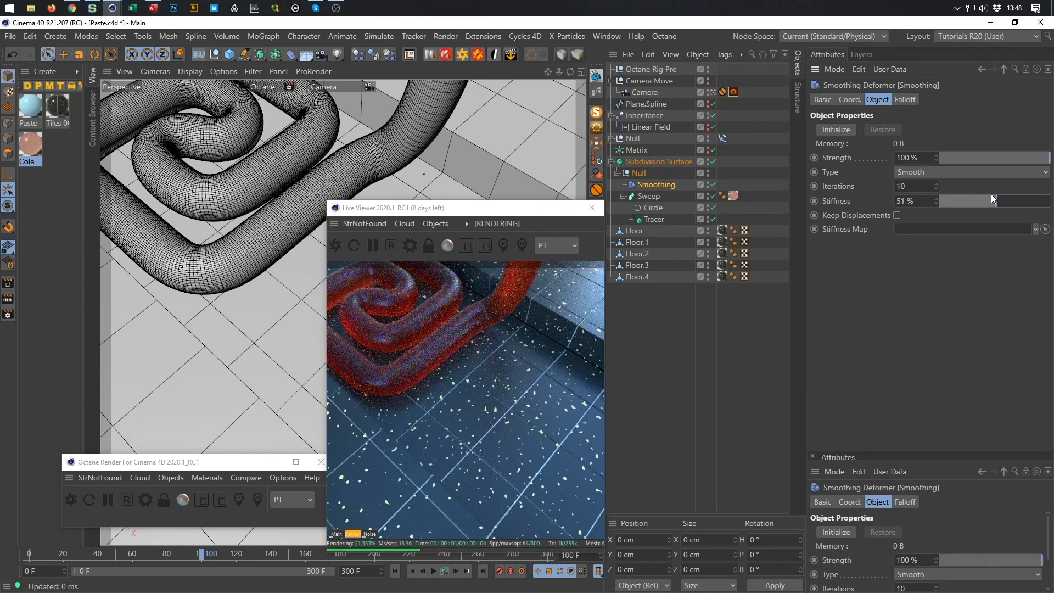
drag(990, 196, 1031, 208)
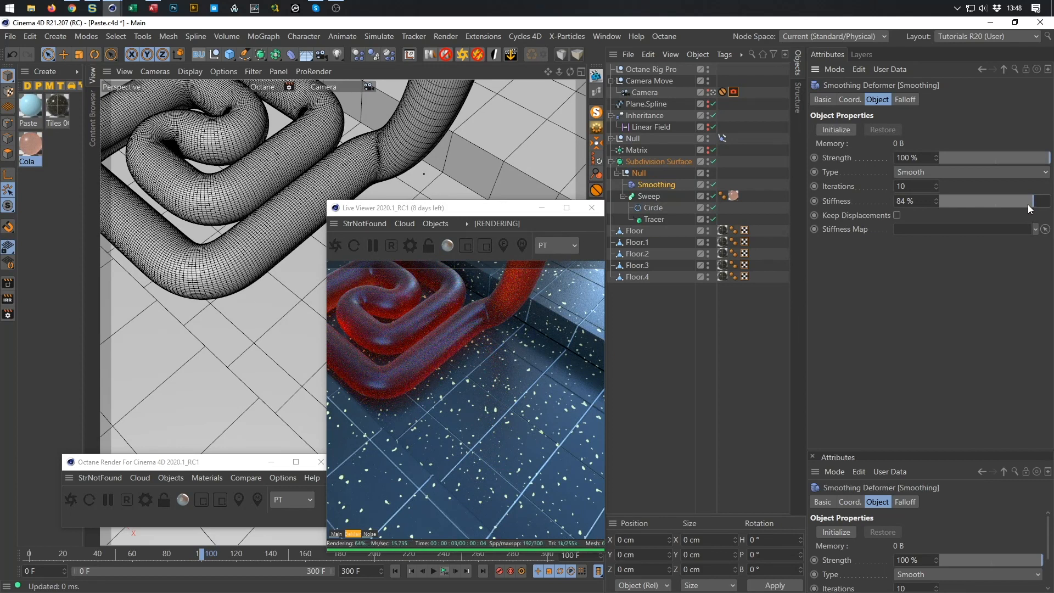
click(909, 201)
text(7)
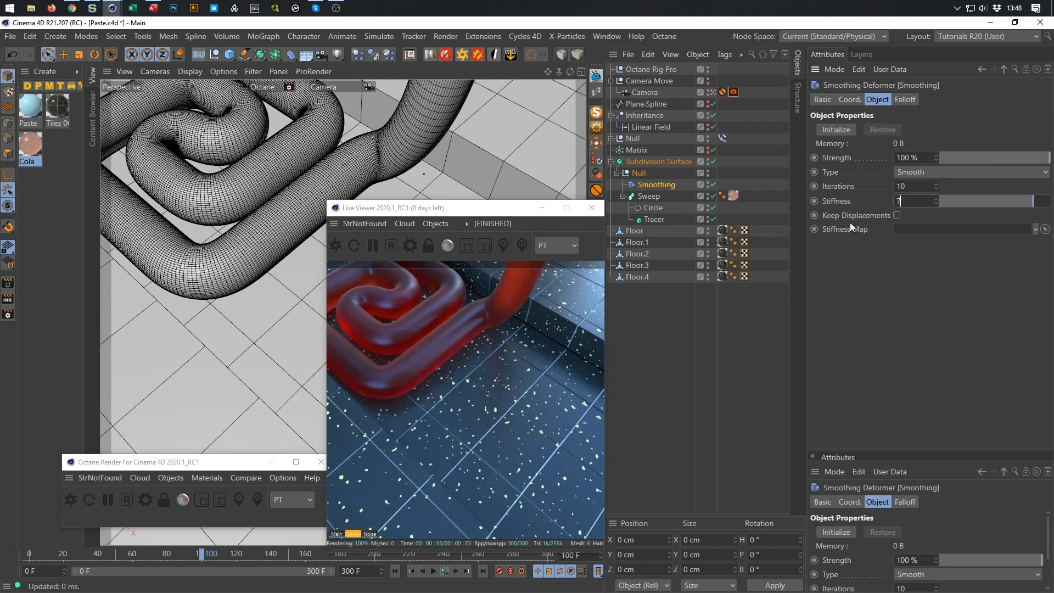
text(5)
key(Return)
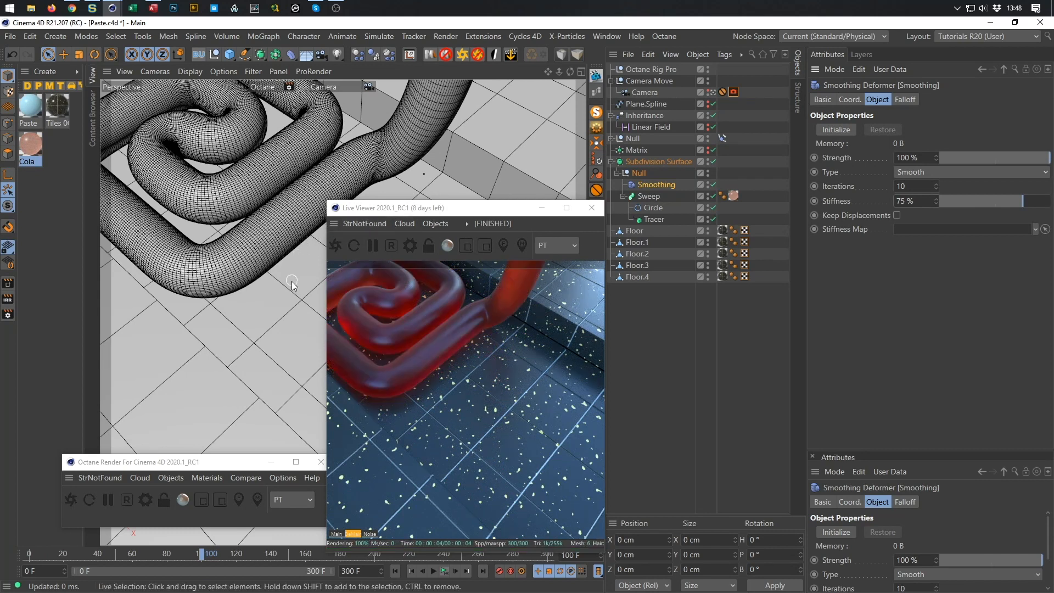
drag(523, 214, 894, 193)
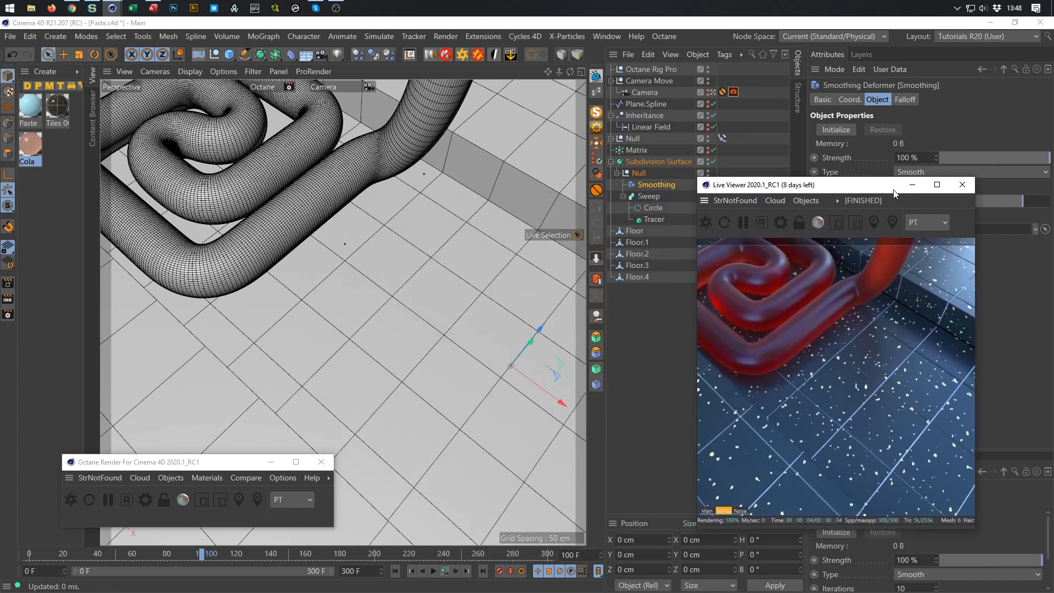